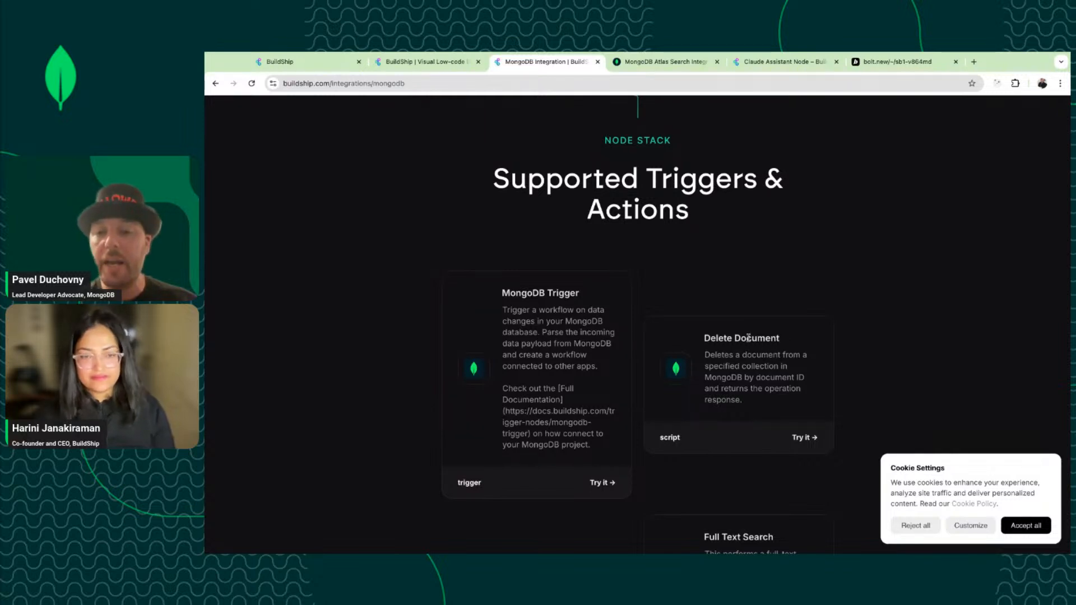
Review the MongoDB trigger and action cards down to Update Document, then switch to the Atlas Search article.
{"action": "scroll", "coordinate": [727, 363], "scroll_direction": "down", "scroll_amount": 4}
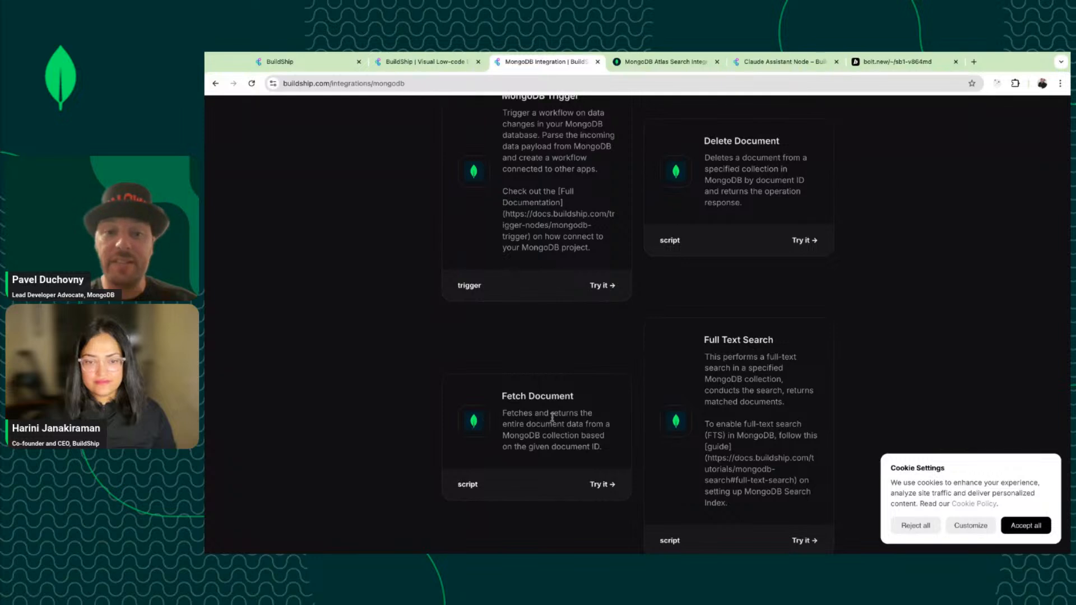
{"action": "scroll", "coordinate": [552, 418], "scroll_direction": "down", "scroll_amount": 1}
{"action": "scroll", "coordinate": [554, 350], "scroll_direction": "down", "scroll_amount": 3}
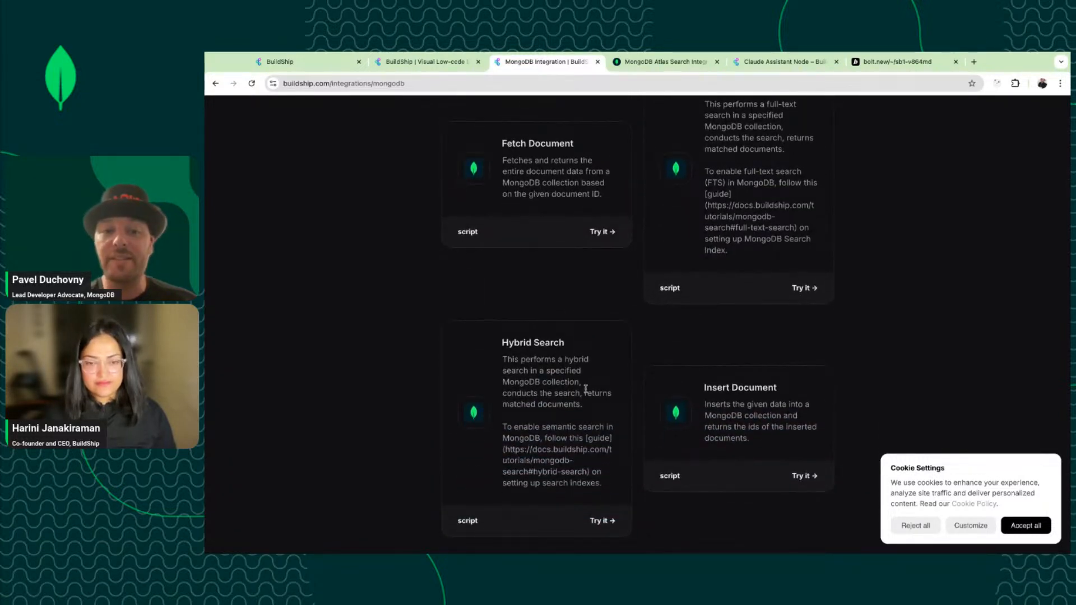
{"action": "scroll", "coordinate": [586, 388], "scroll_direction": "down", "scroll_amount": 3}
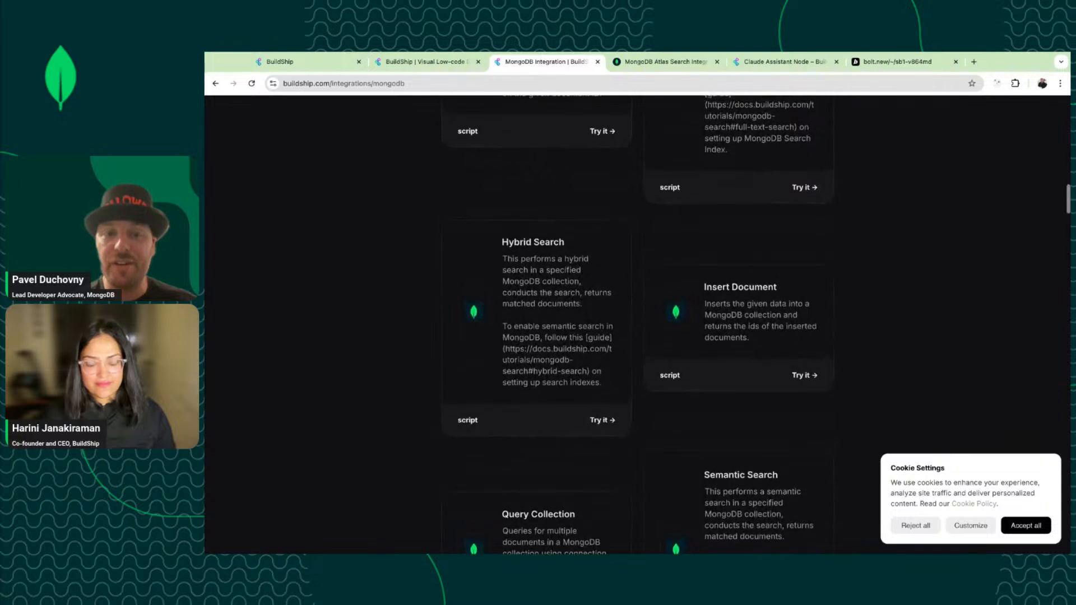
{"action": "scroll", "coordinate": [639, 323], "scroll_direction": "down", "scroll_amount": 3}
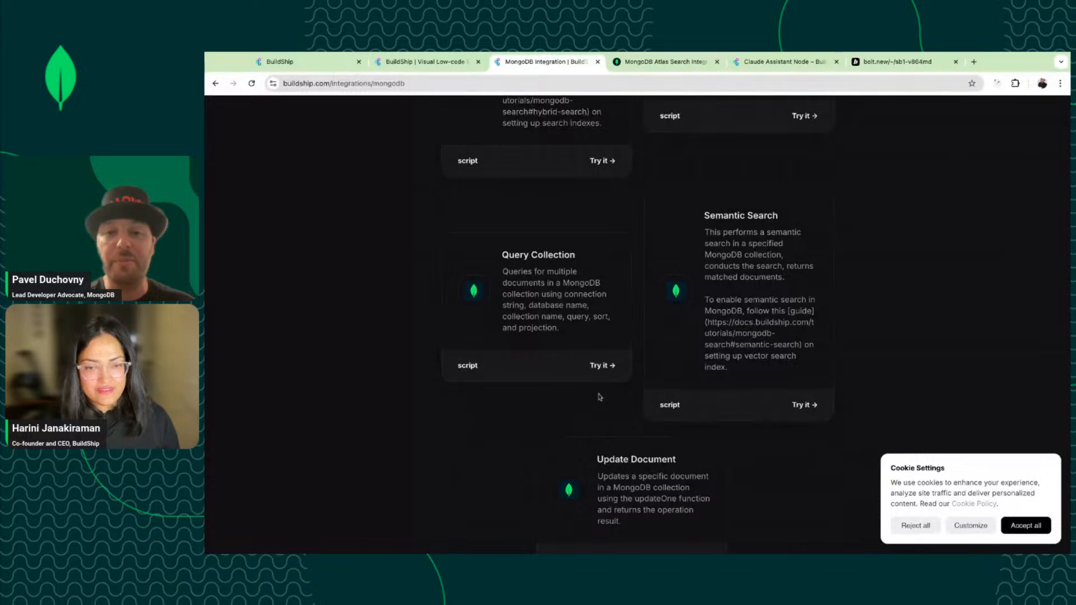
{"action": "scroll", "coordinate": [599, 397], "scroll_direction": "down", "scroll_amount": 1}
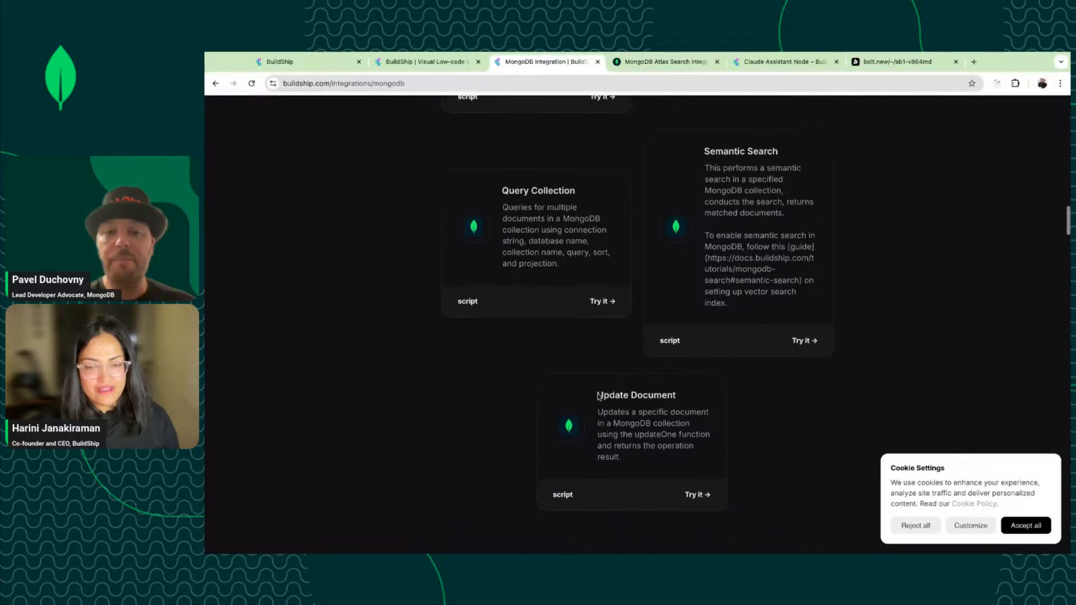
{"action": "scroll", "coordinate": [599, 396], "scroll_direction": "up", "scroll_amount": 5}
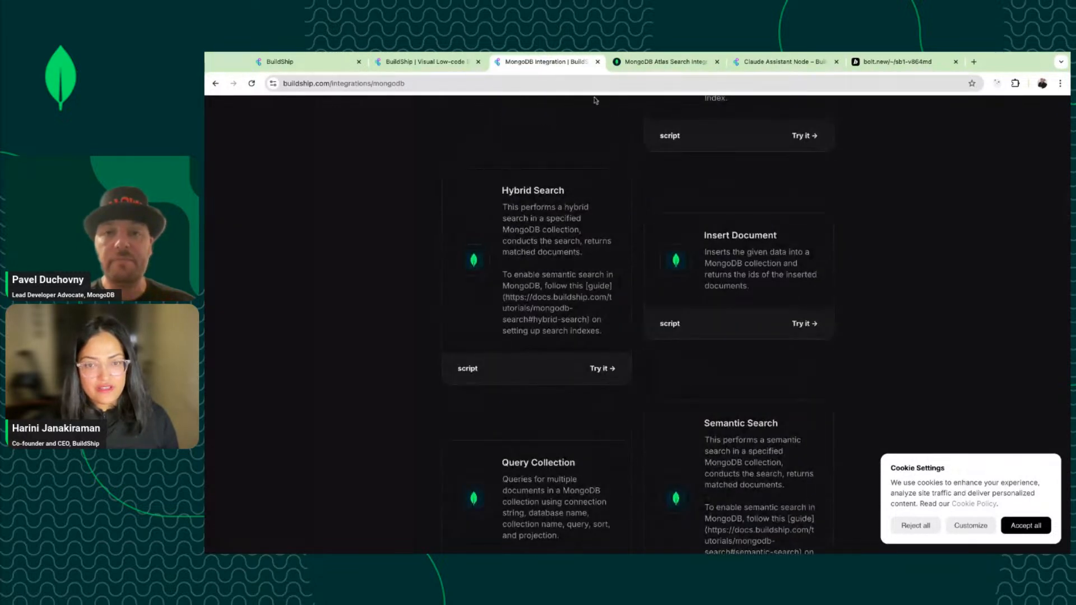
{"action": "scroll", "coordinate": [608, 198], "scroll_direction": "down", "scroll_amount": 2}
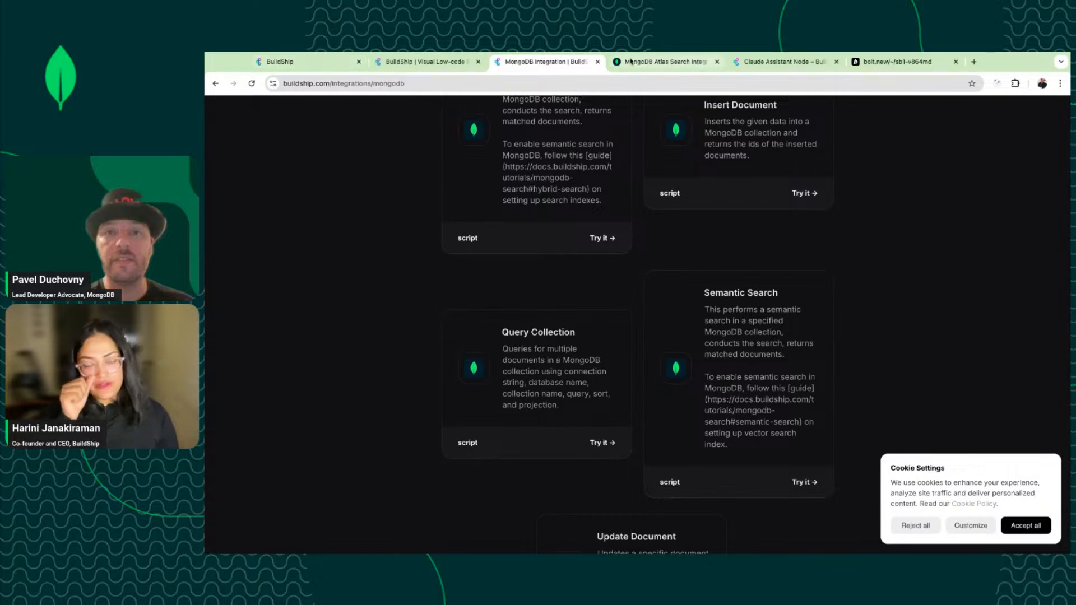
{"action": "left_click", "coordinate": [631, 62]}
Scroll the Atlas Search article back up to the 'Using the Full Text Search Node' section.
{"action": "scroll", "coordinate": [618, 175], "scroll_direction": "up", "scroll_amount": 4}
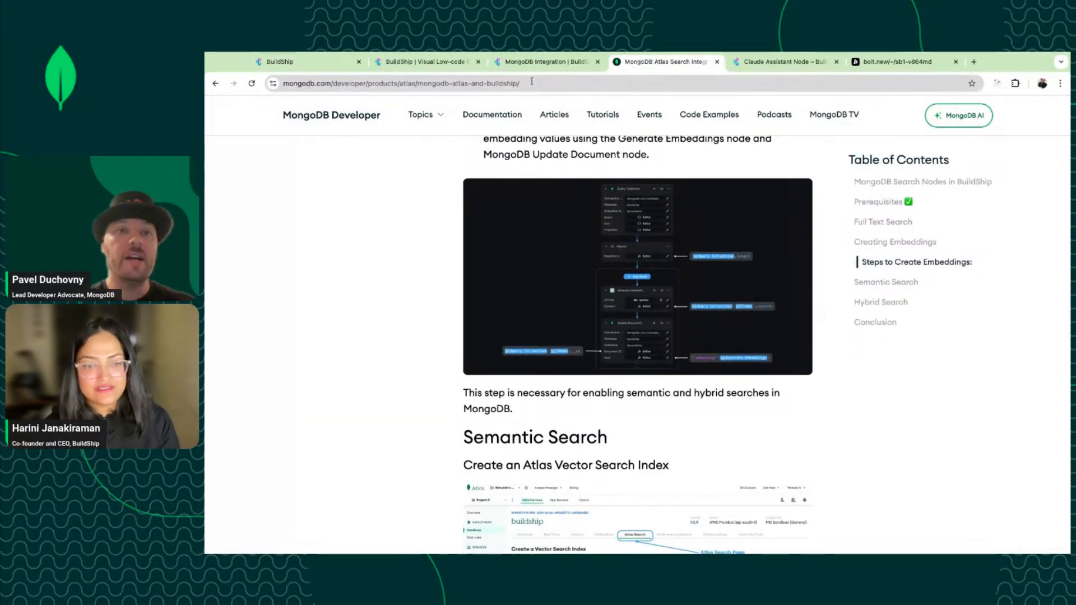
{"action": "scroll", "coordinate": [506, 194], "scroll_direction": "up", "scroll_amount": 5}
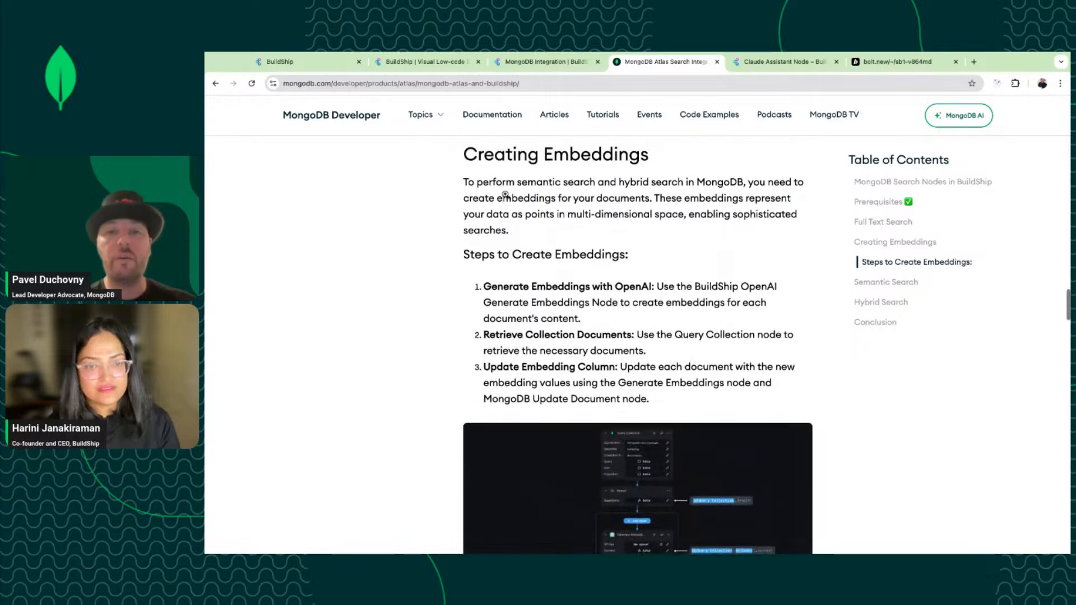
{"action": "scroll", "coordinate": [506, 194], "scroll_direction": "up", "scroll_amount": 3}
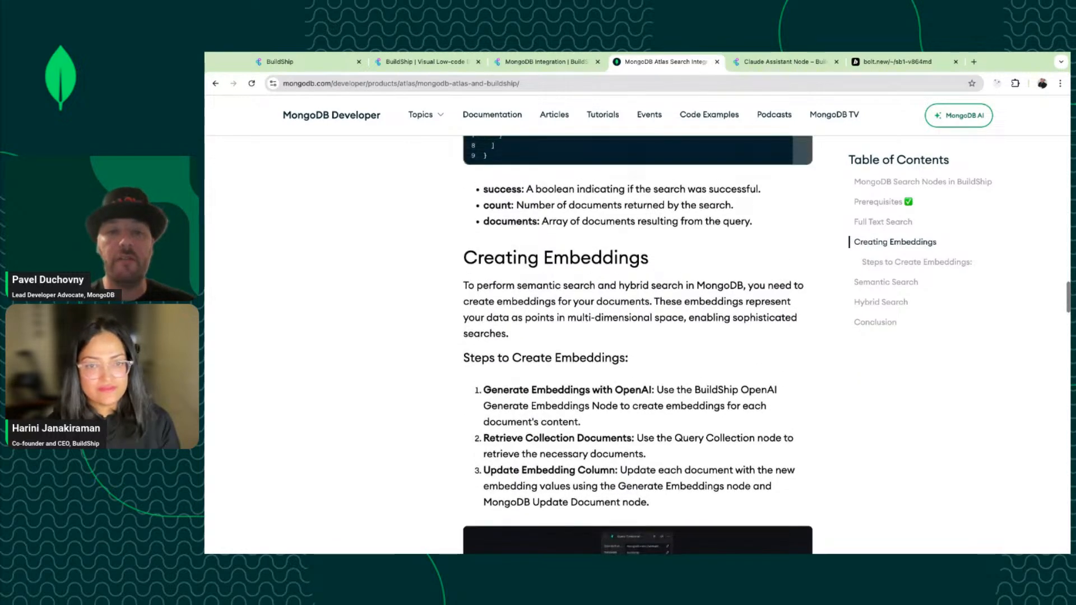
{"action": "scroll", "coordinate": [506, 194], "scroll_direction": "up", "scroll_amount": 2}
{"action": "scroll", "coordinate": [506, 194], "scroll_direction": "up", "scroll_amount": 2}
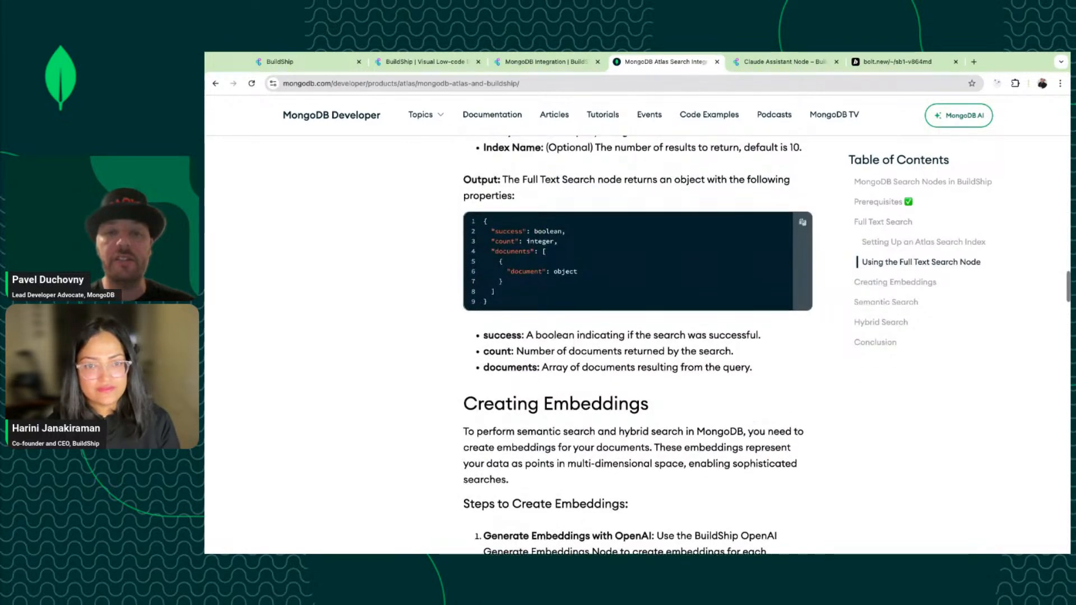
{"action": "scroll", "coordinate": [506, 193], "scroll_direction": "up", "scroll_amount": 2}
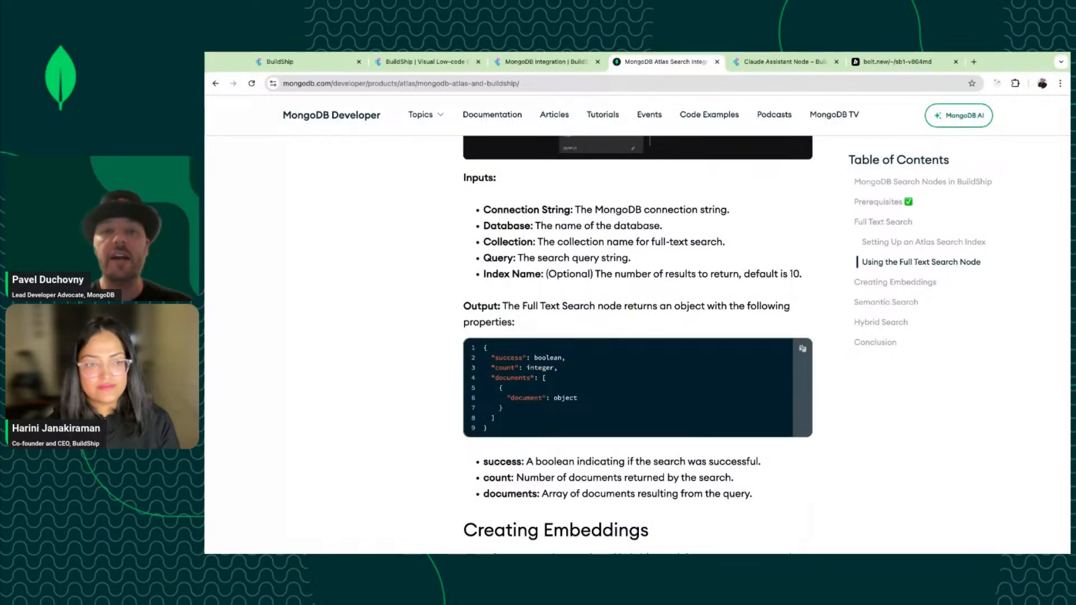
{"action": "scroll", "coordinate": [568, 344], "scroll_direction": "up", "scroll_amount": 1}
{"action": "scroll", "coordinate": [638, 344], "scroll_direction": "up", "scroll_amount": 5}
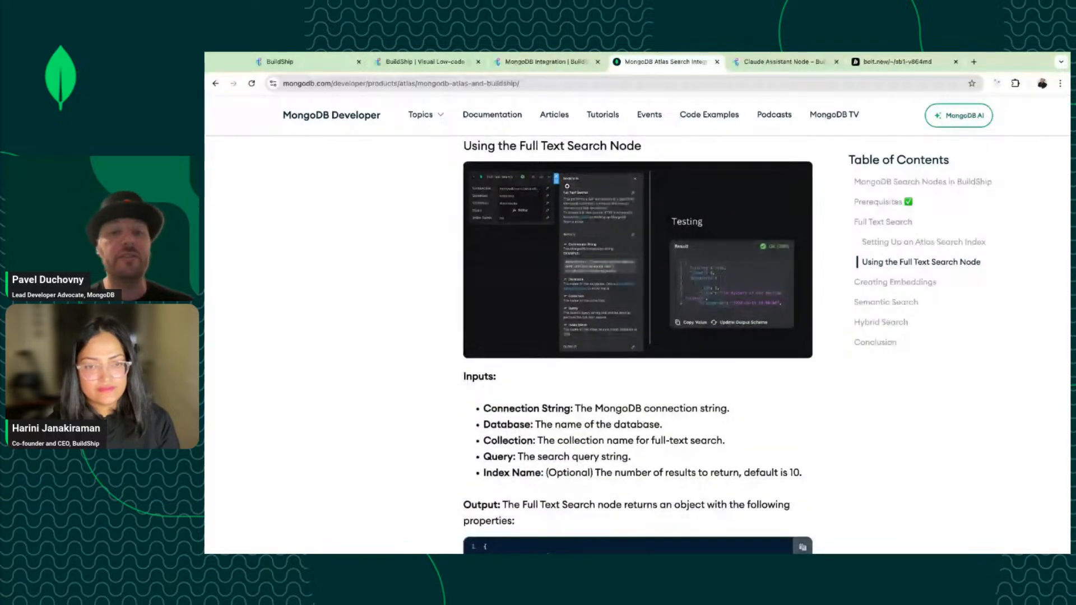
Back in BuildShip, zoom the editor in twice and open the Book Agent, then GetBooking flows.
{"action": "left_click", "coordinate": [333, 61]}
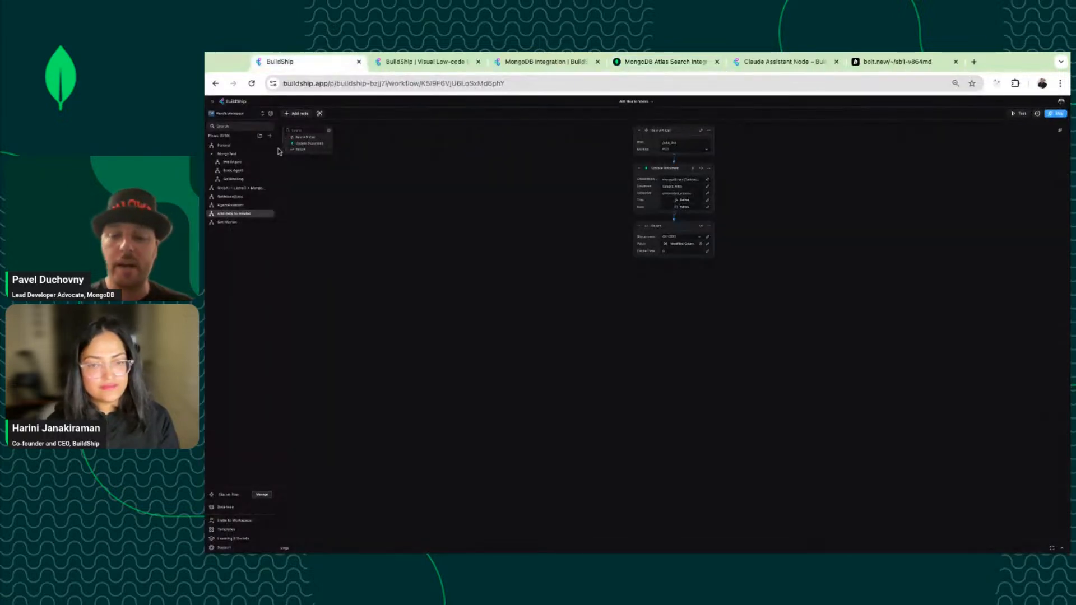
{"action": "key", "text": "ctrl+plus"}
{"action": "key", "text": "ctrl+plus"}
{"action": "key", "text": "ctrl+plus"}
{"action": "key", "text": "ctrl+plus"}
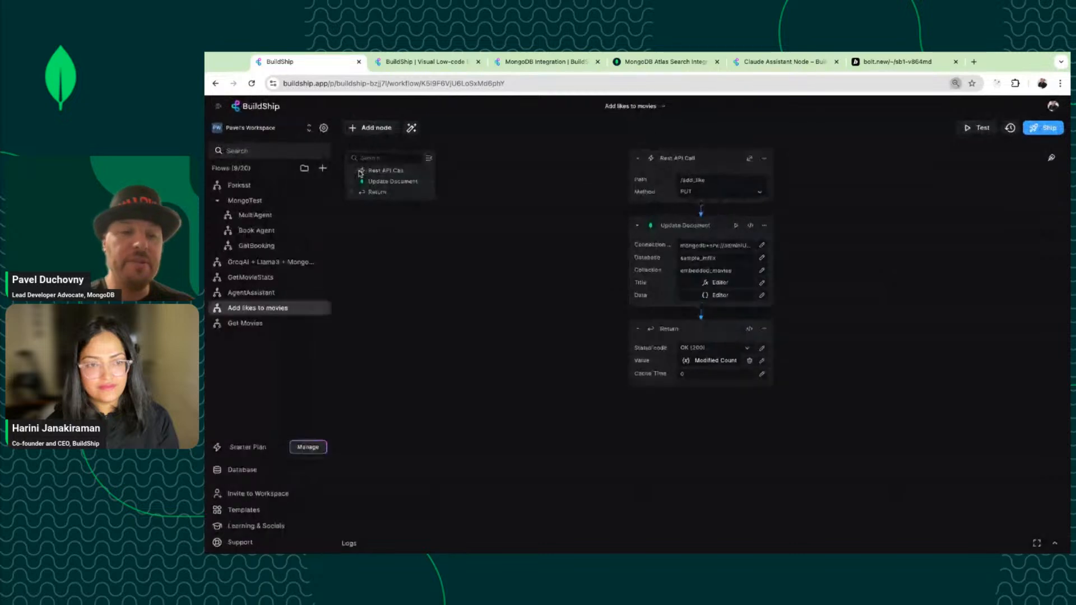
{"action": "key", "text": "ctrl+plus"}
{"action": "key", "text": "ctrl+plus"}
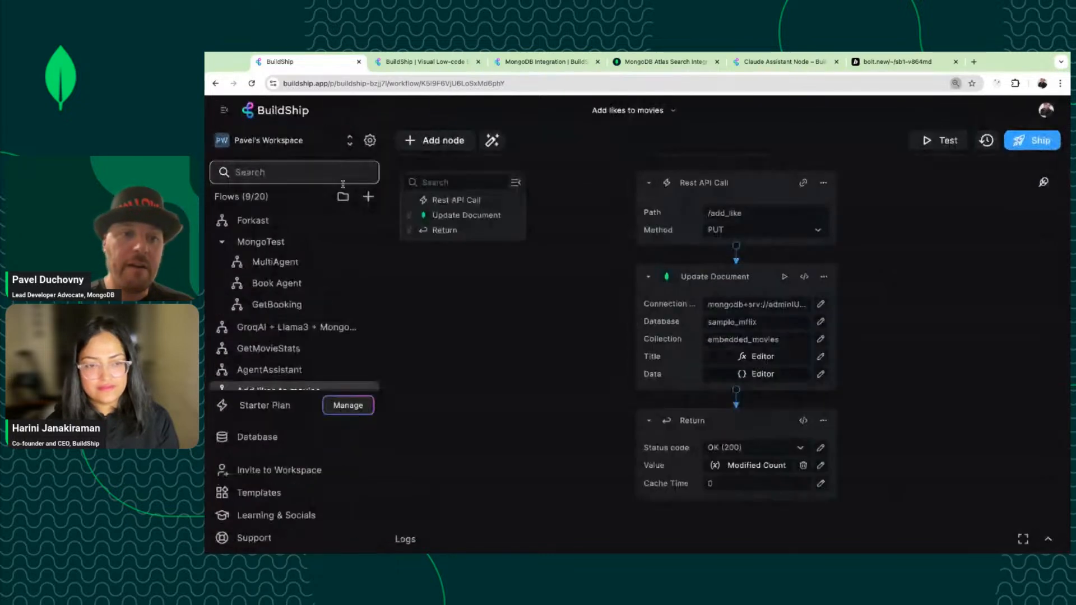
{"action": "left_click", "coordinate": [283, 284]}
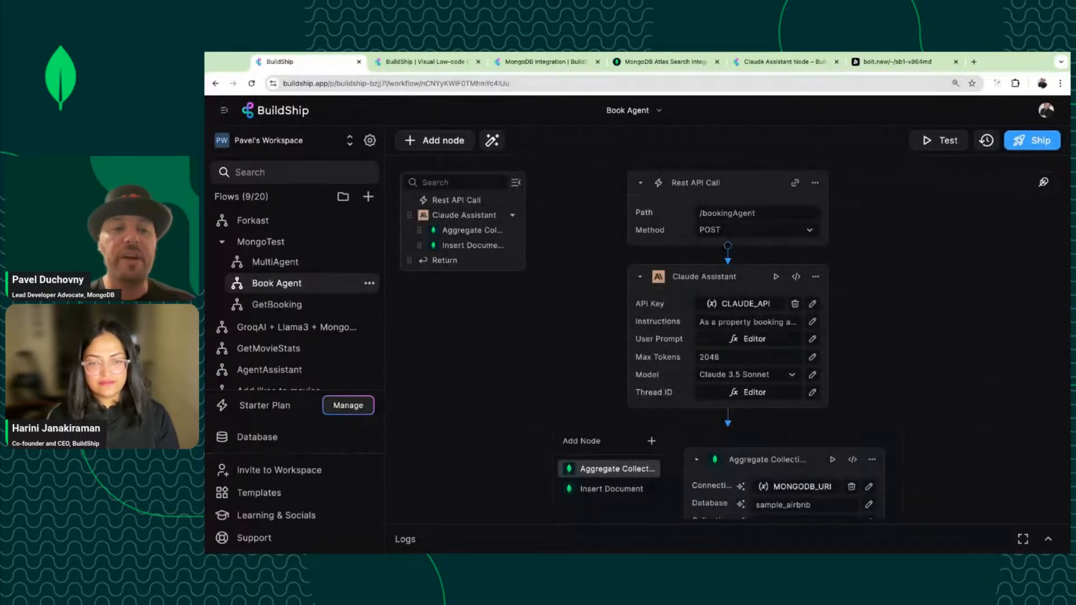
{"action": "left_click", "coordinate": [287, 306]}
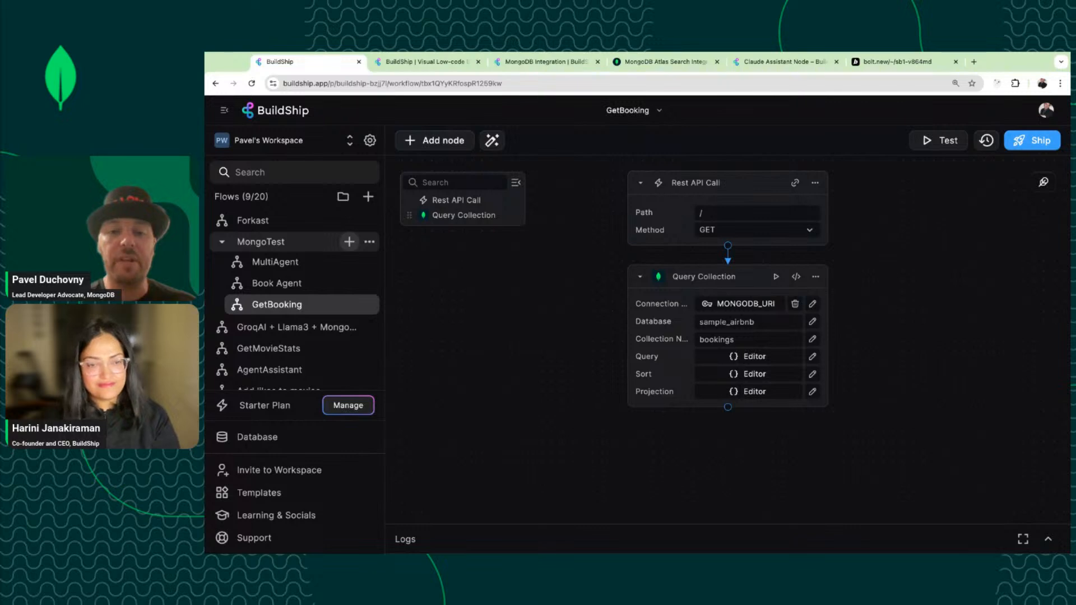
Cancel the New Flow dialog and re-expand the MongoTest folder to list its flows.
{"action": "left_click", "coordinate": [349, 241]}
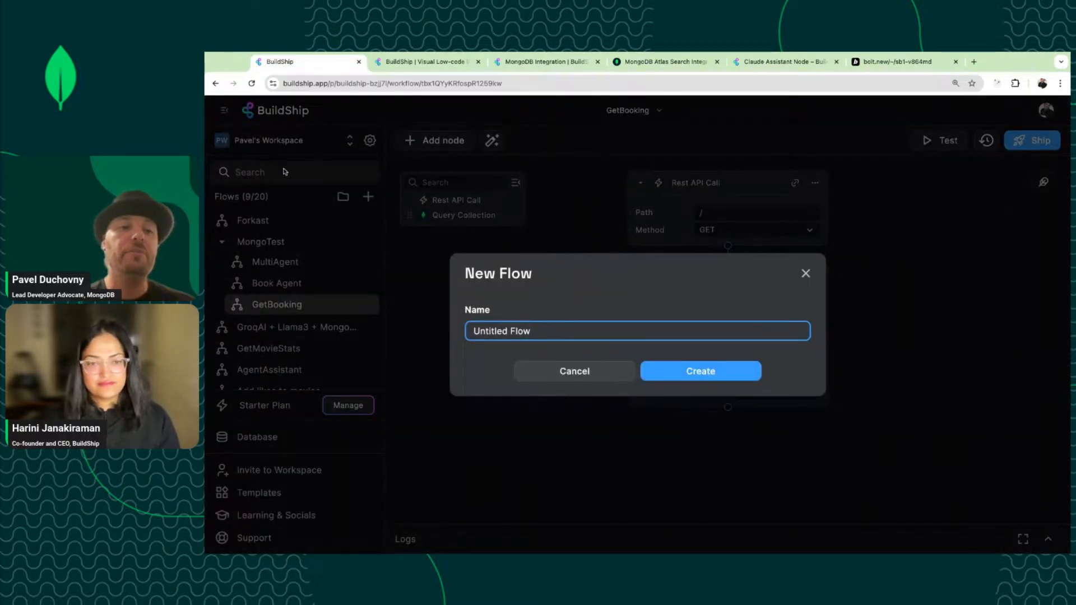
{"action": "left_click", "coordinate": [571, 374]}
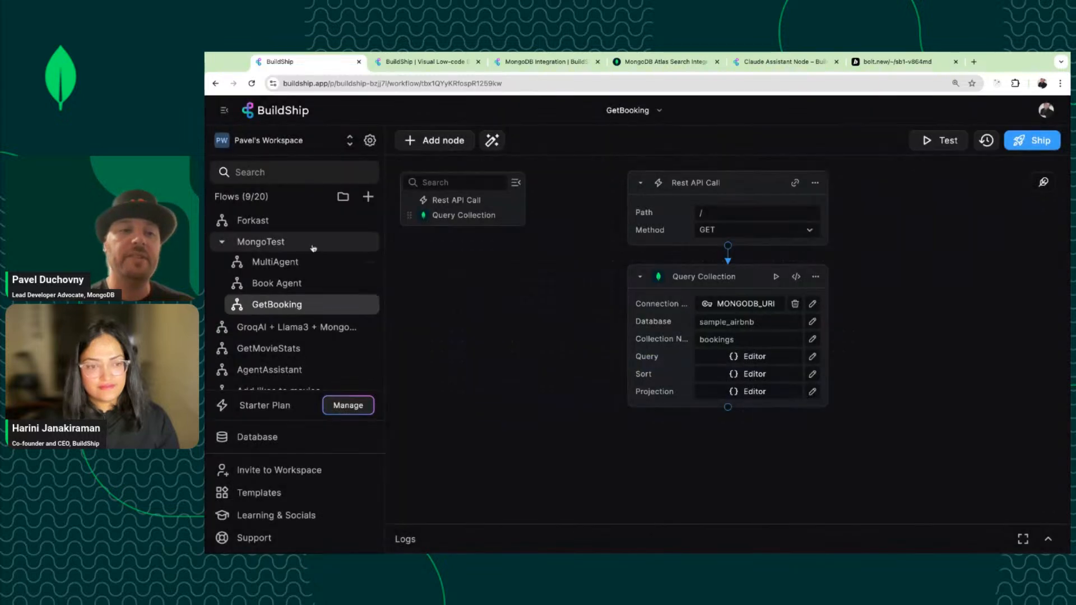
{"action": "left_click", "coordinate": [222, 243]}
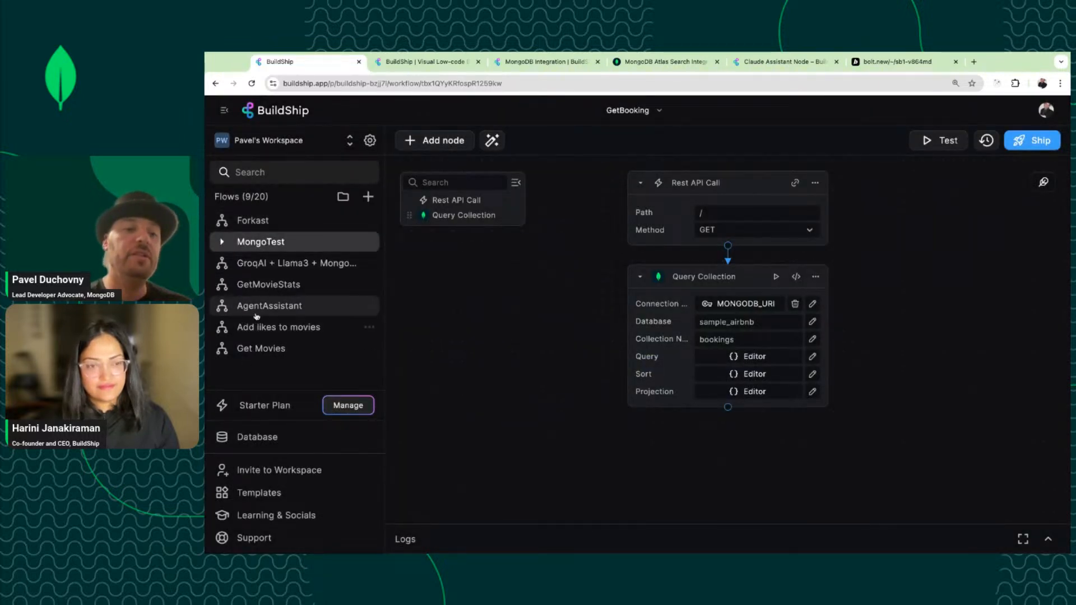
{"action": "left_click_drag", "start_coordinate": [266, 263], "coordinate": [264, 253]}
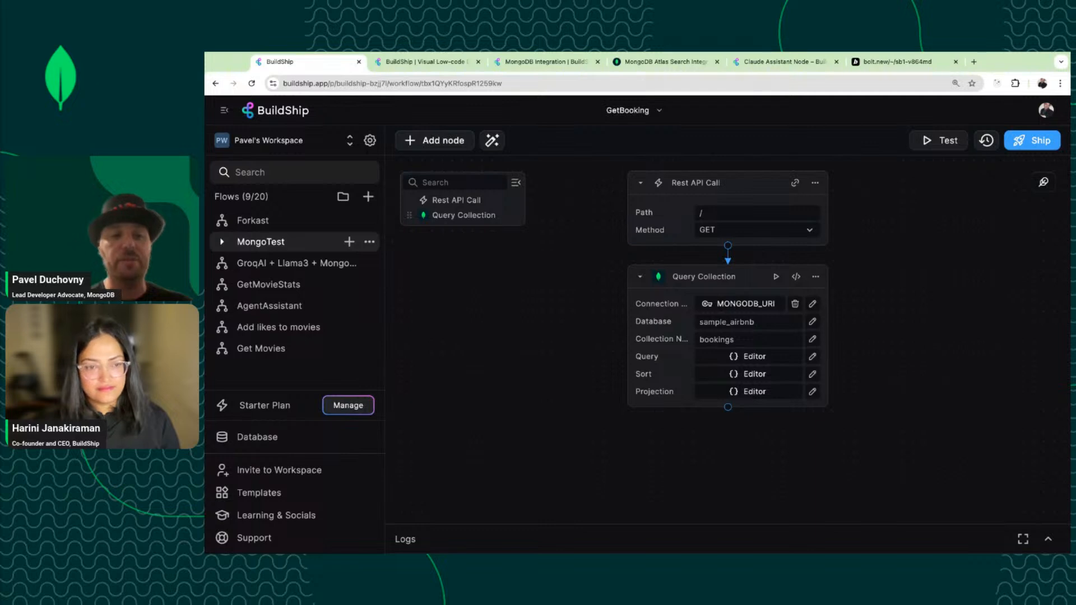
{"action": "left_click", "coordinate": [222, 241]}
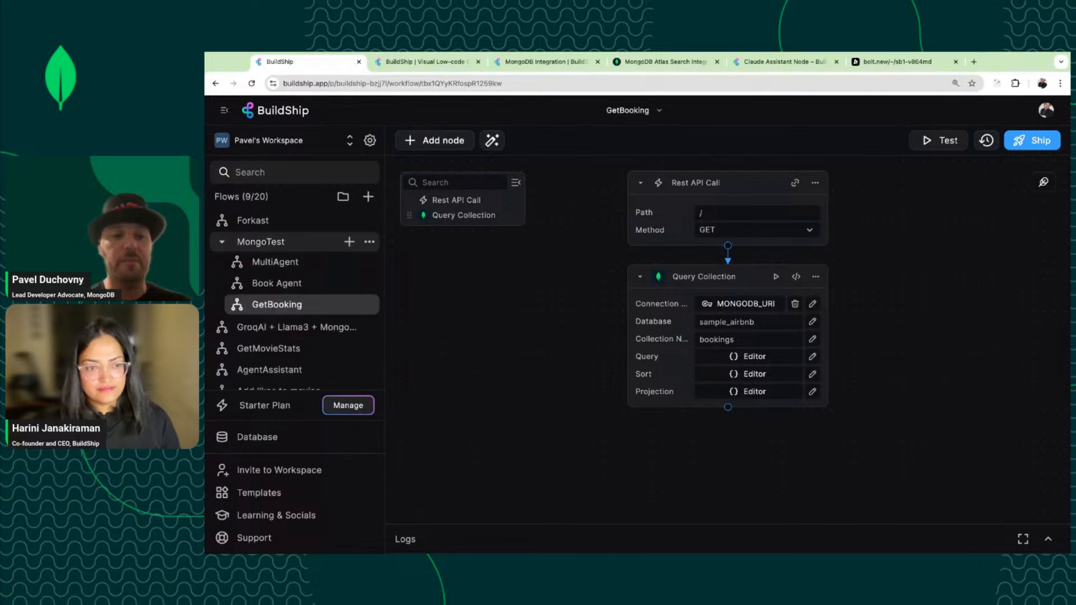
Create a new flow named BookingAgent inside the MongoTest folder.
{"action": "left_click", "coordinate": [349, 241]}
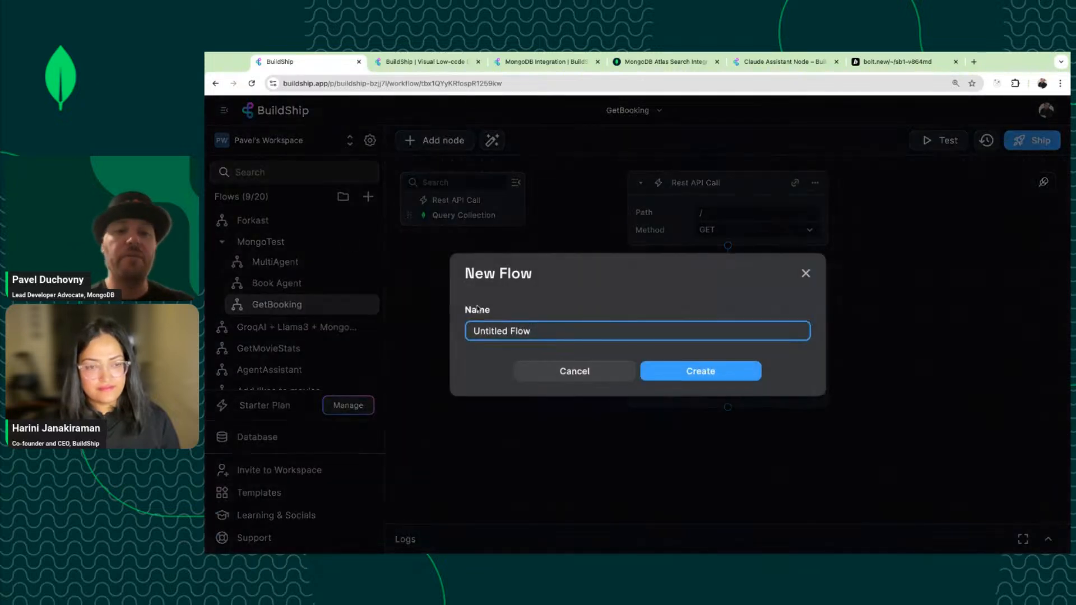
{"action": "triple_click", "coordinate": [551, 334]}
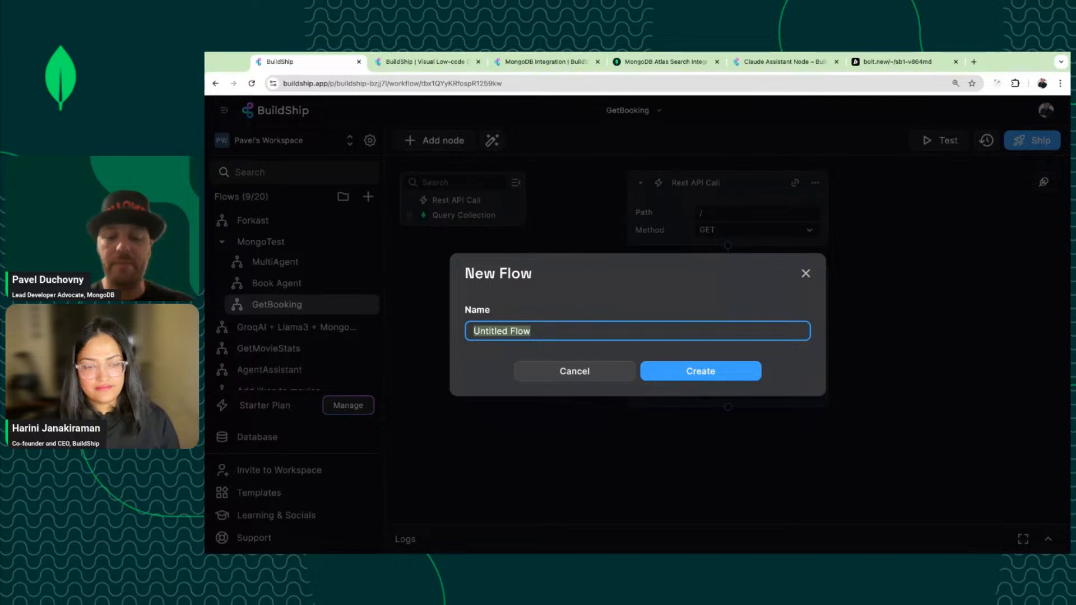
{"action": "type", "text": "Hol"}
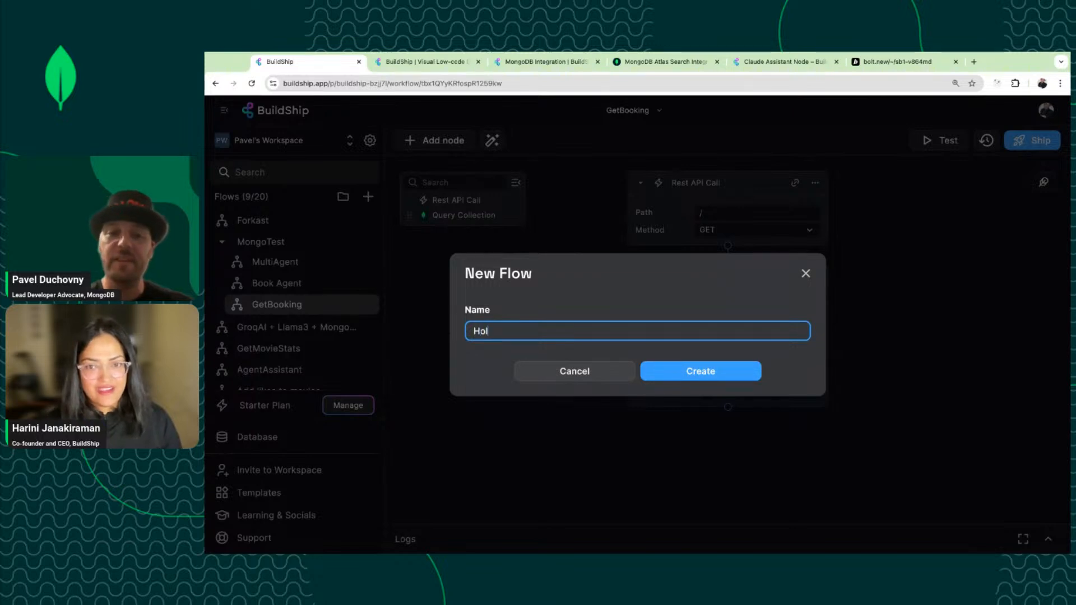
{"action": "type", "text": "low"}
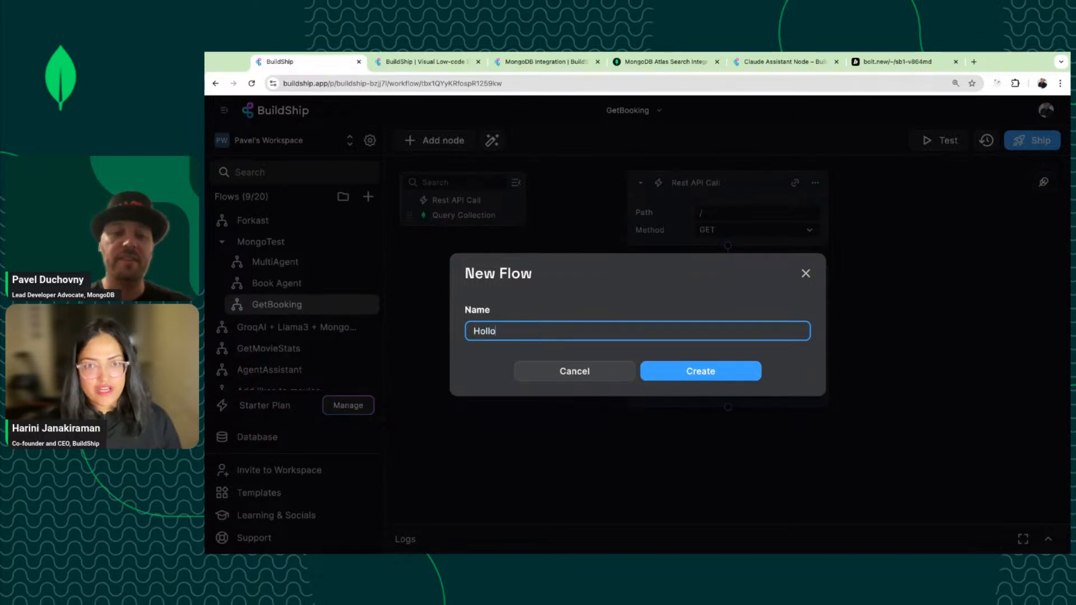
{"action": "key", "text": "BackSpace"}
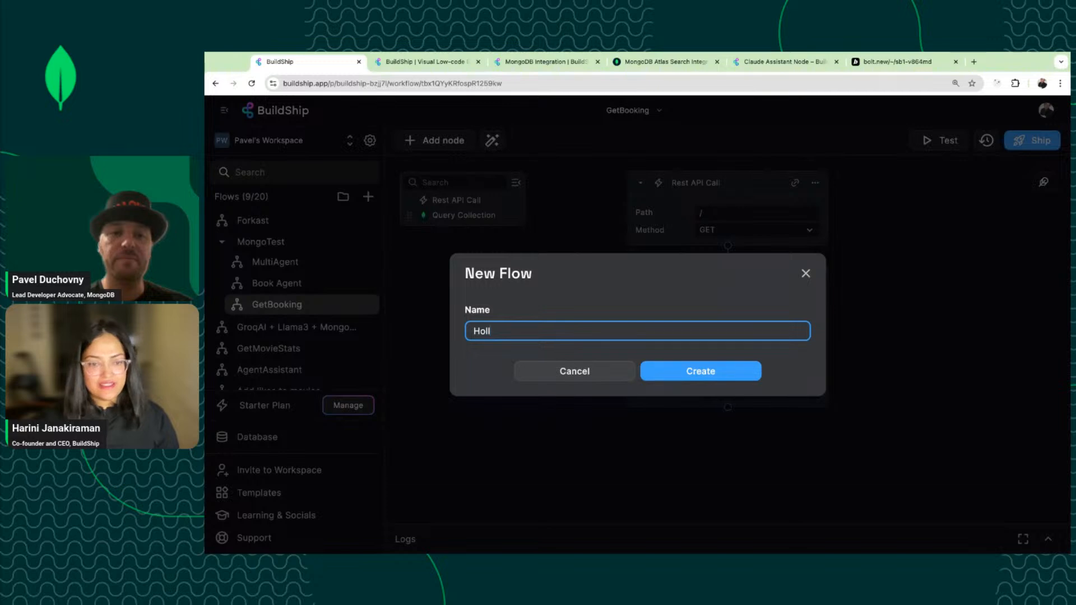
{"action": "key", "text": "BackSpace"}
{"action": "key", "text": "BackSpace"}
{"action": "key", "text": "BackSpace"}
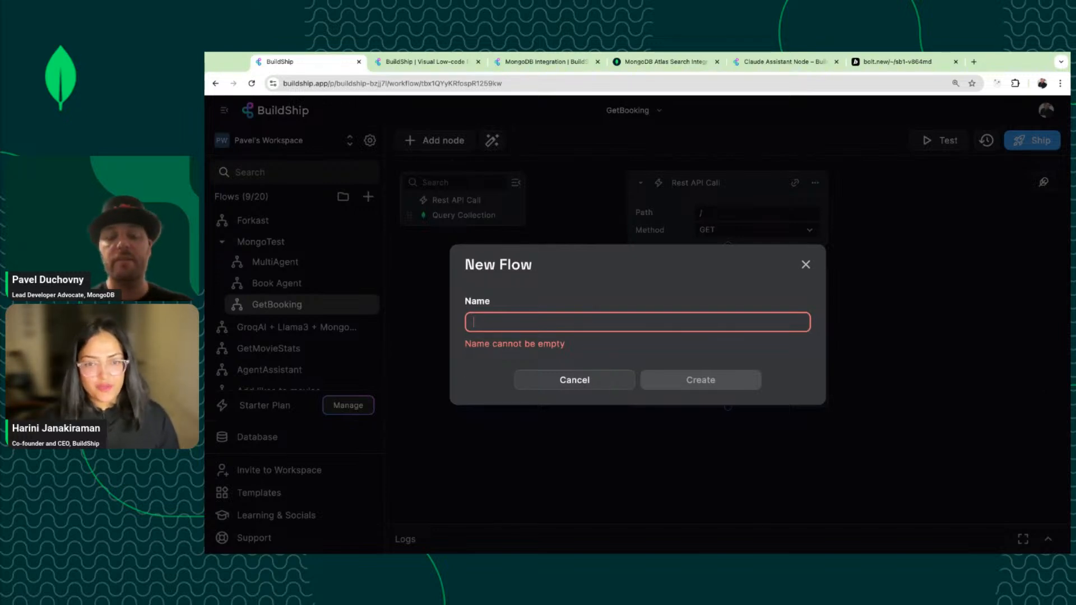
{"action": "type", "text": "Book"}
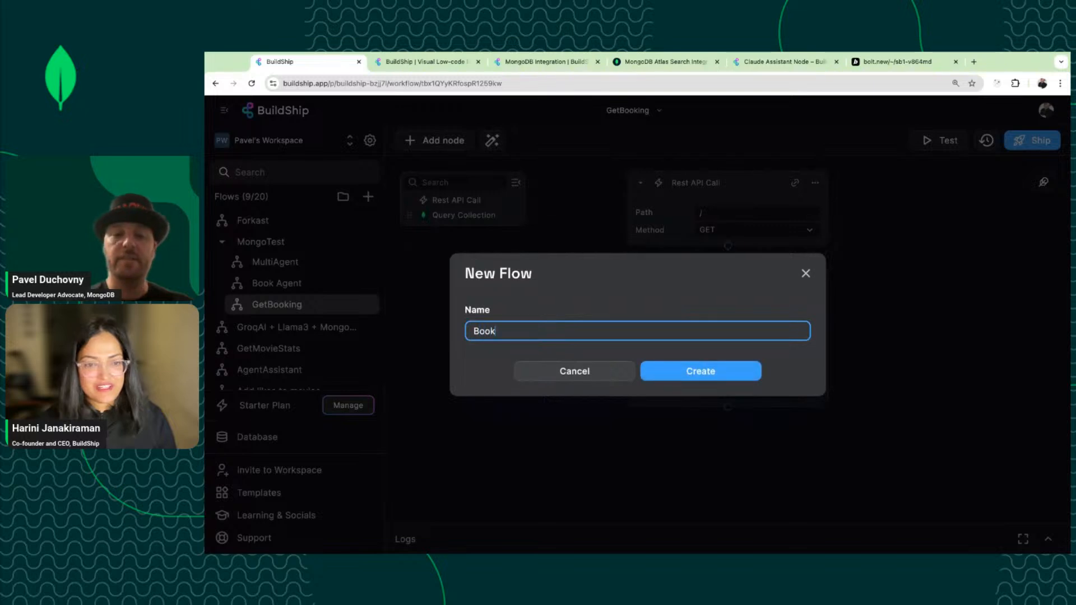
{"action": "type", "text": "ingAgent"}
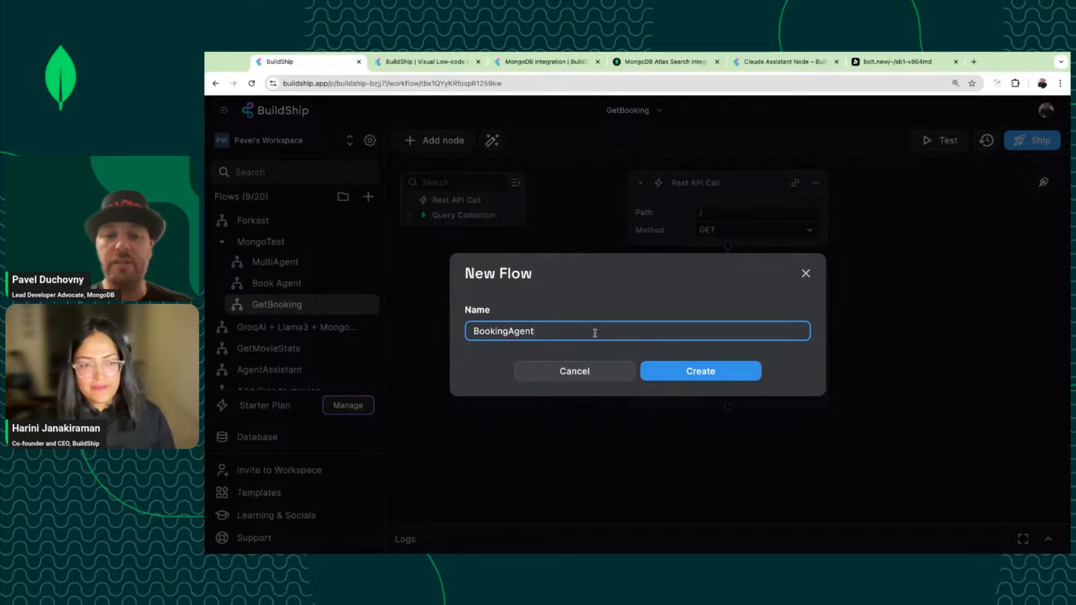
{"action": "left_click", "coordinate": [711, 371]}
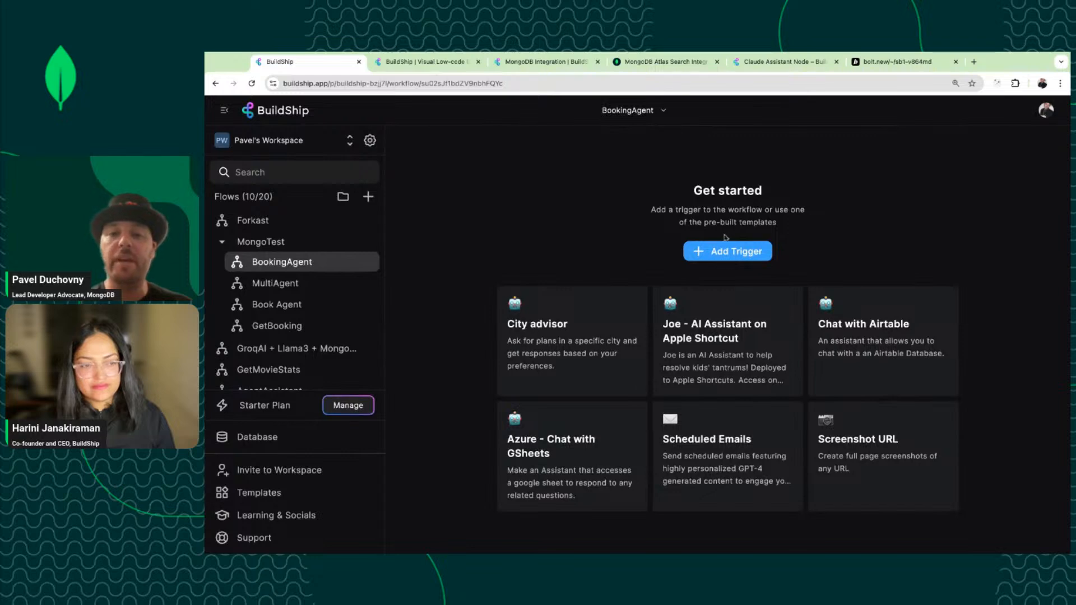
Add a Rest API Call trigger, found by searching REST, and switch its method to POST.
{"action": "left_click", "coordinate": [721, 253]}
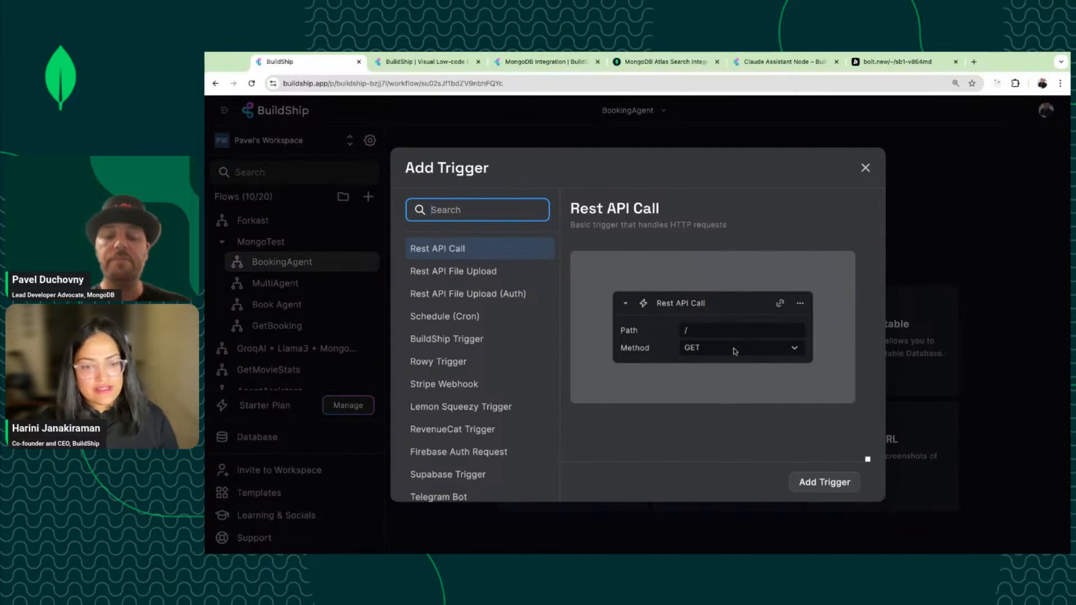
{"action": "scroll", "coordinate": [486, 286], "scroll_direction": "down", "scroll_amount": 1}
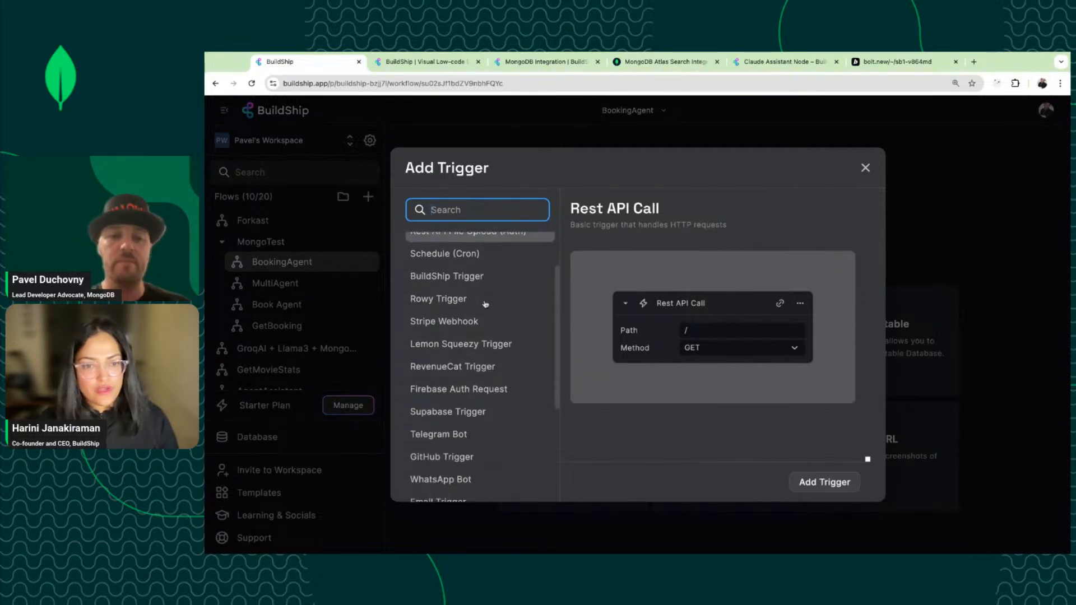
{"action": "scroll", "coordinate": [485, 304], "scroll_direction": "down", "scroll_amount": 1}
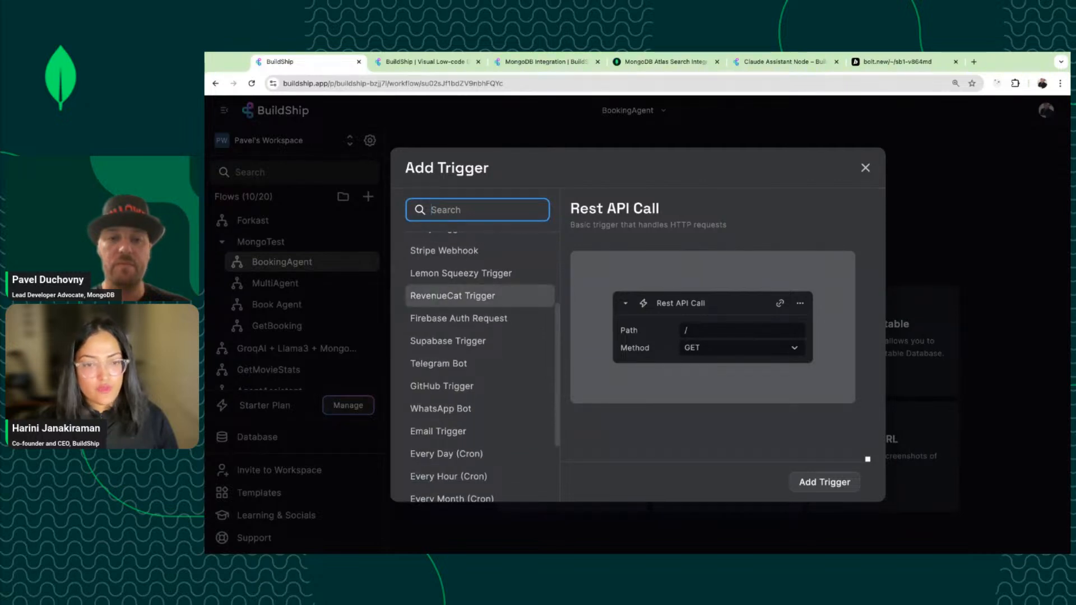
{"action": "scroll", "coordinate": [479, 295], "scroll_direction": "up", "scroll_amount": 2}
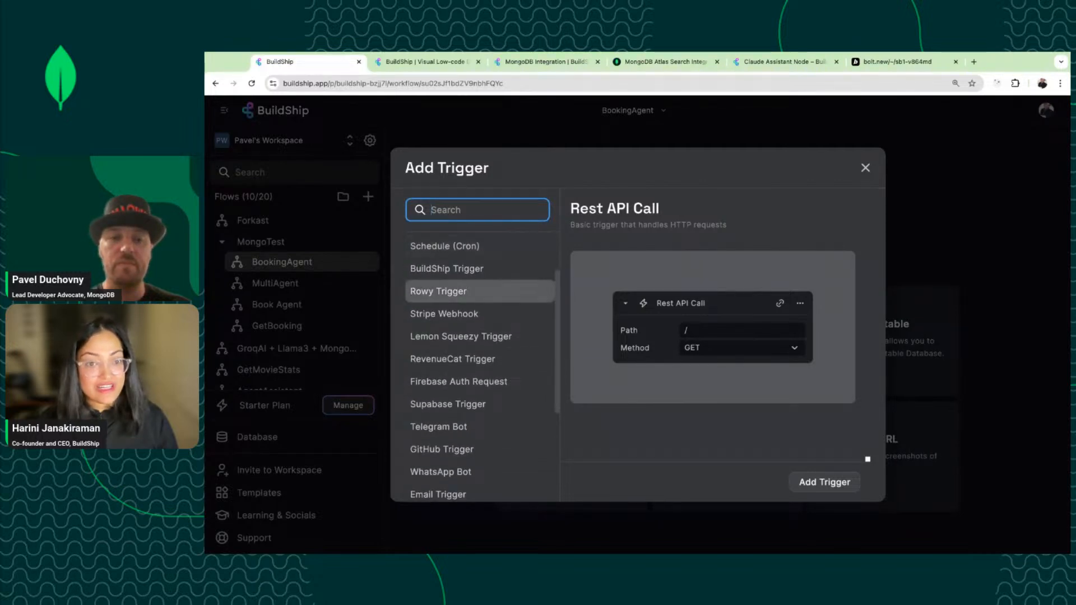
{"action": "type", "text": "MongoD"}
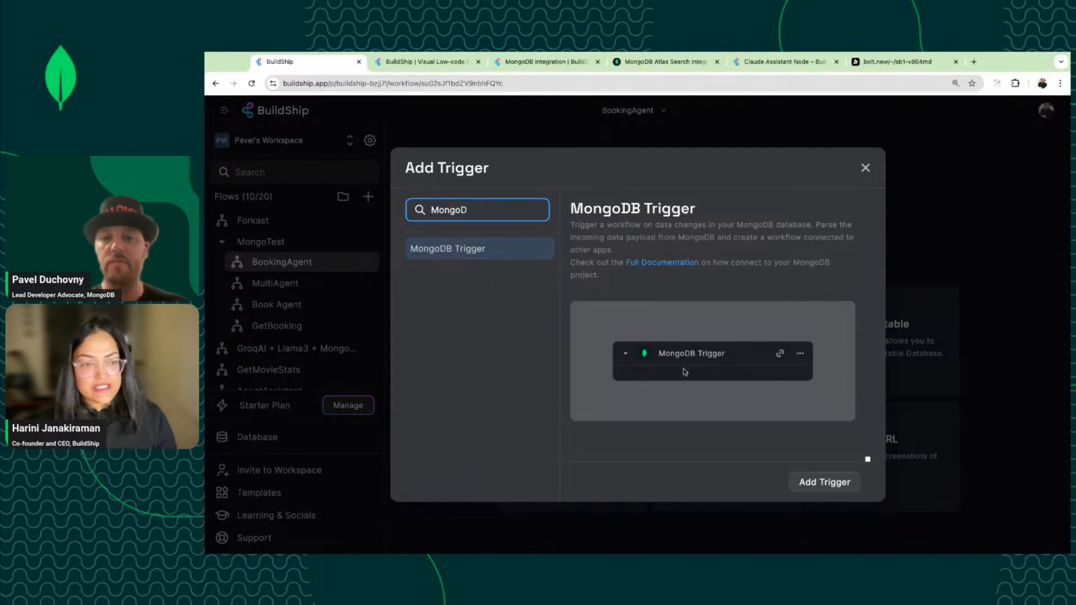
{"action": "double_click", "coordinate": [455, 210]}
{"action": "type", "text": "Pos"}
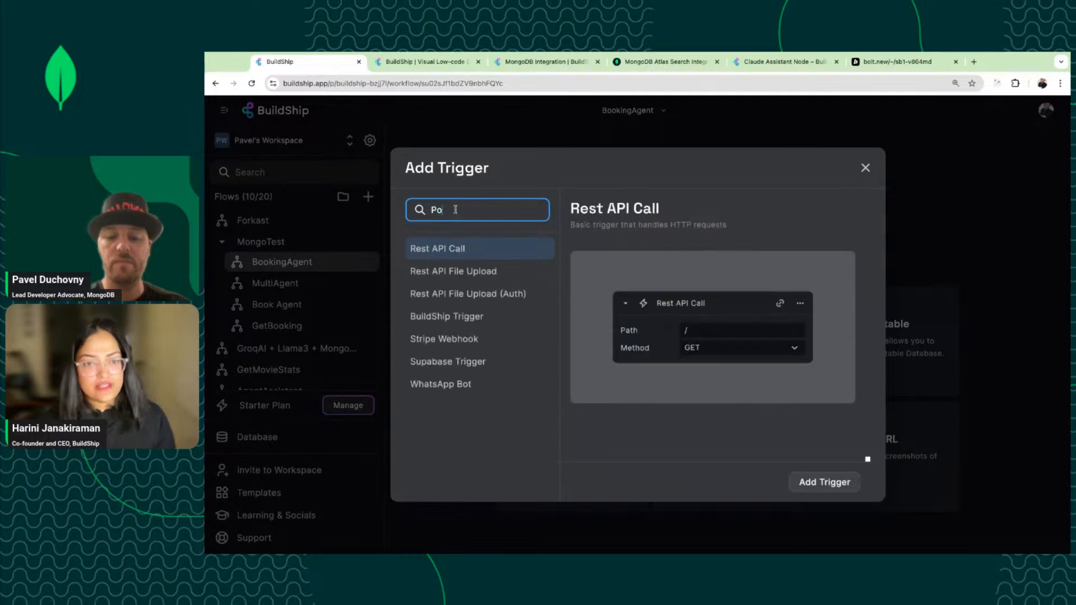
{"action": "key", "text": "BackSpace"}
{"action": "key", "text": "BackSpace"}
{"action": "key", "text": "BackSpace"}
{"action": "type", "text": "REST"}
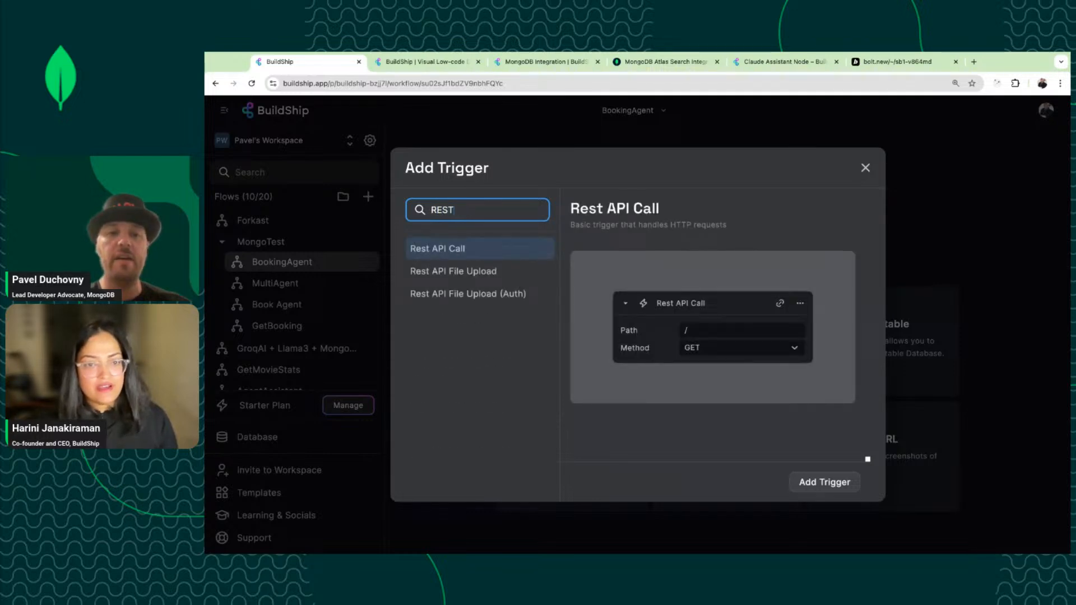
{"action": "left_click", "coordinate": [468, 250]}
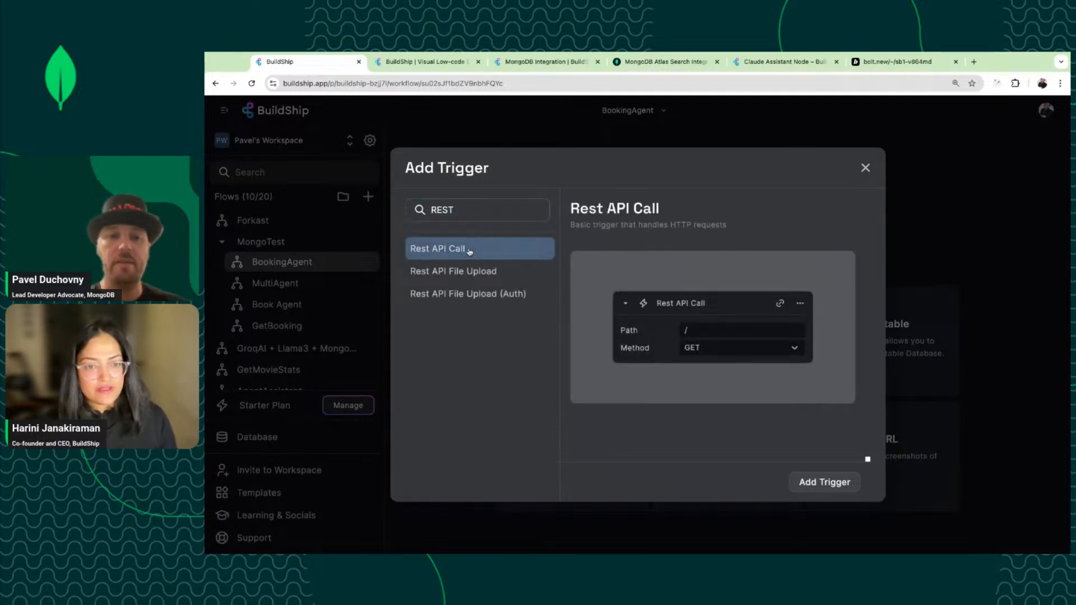
{"action": "left_click", "coordinate": [823, 486]}
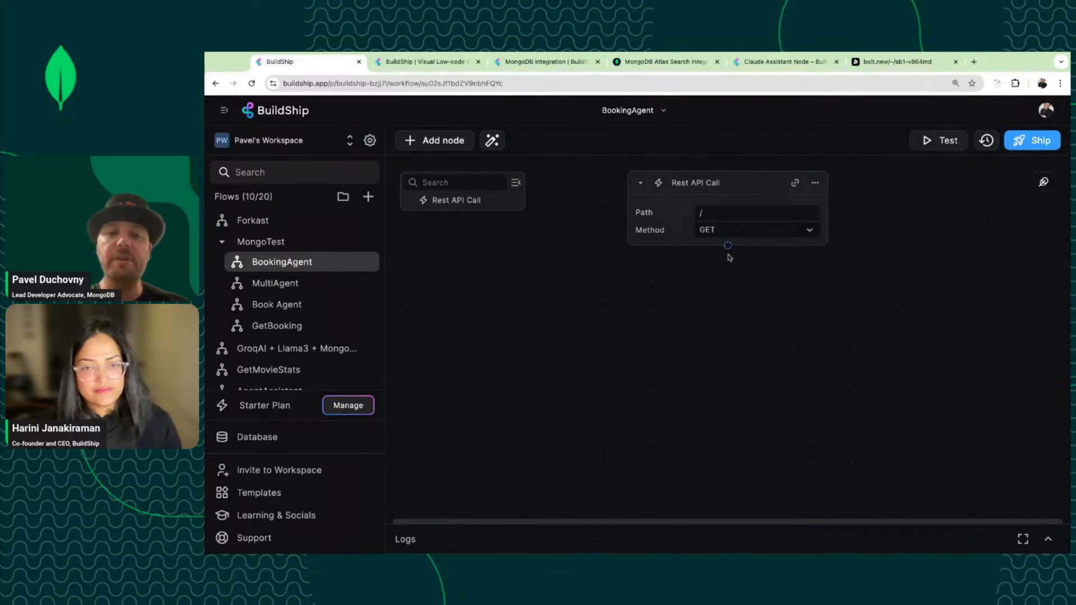
{"action": "left_click", "coordinate": [756, 235]}
{"action": "left_click", "coordinate": [734, 269]}
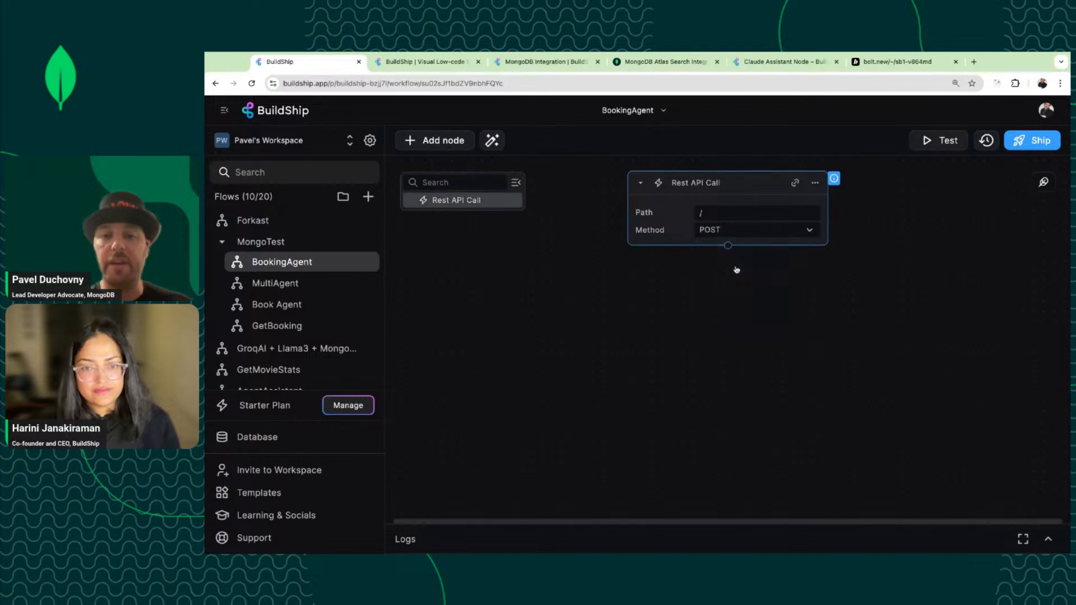
{"action": "left_click", "coordinate": [815, 183]}
{"action": "left_click", "coordinate": [832, 204]}
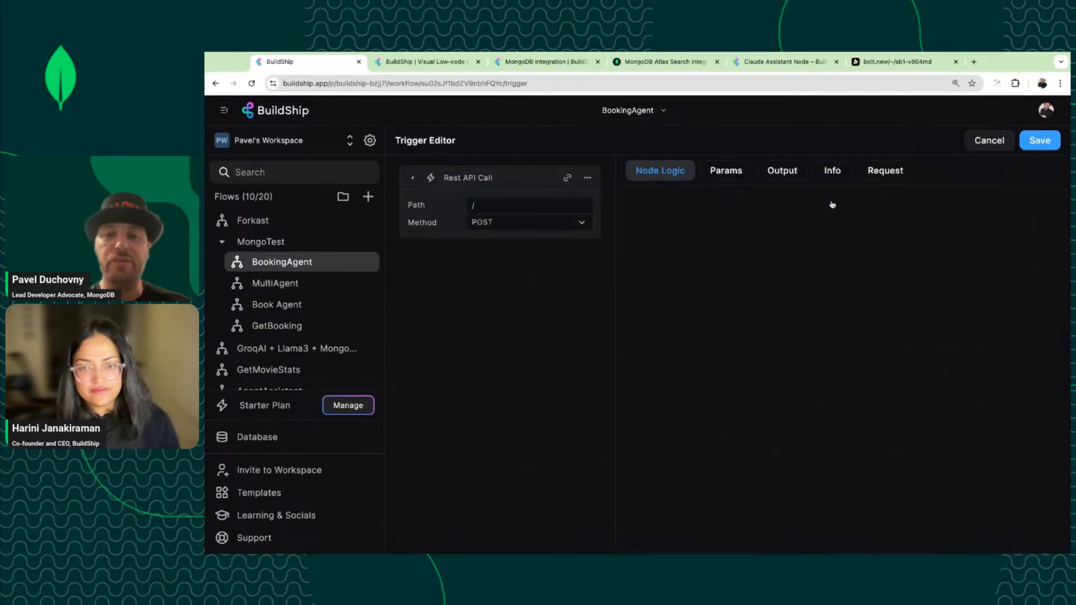
{"action": "left_click", "coordinate": [731, 174]}
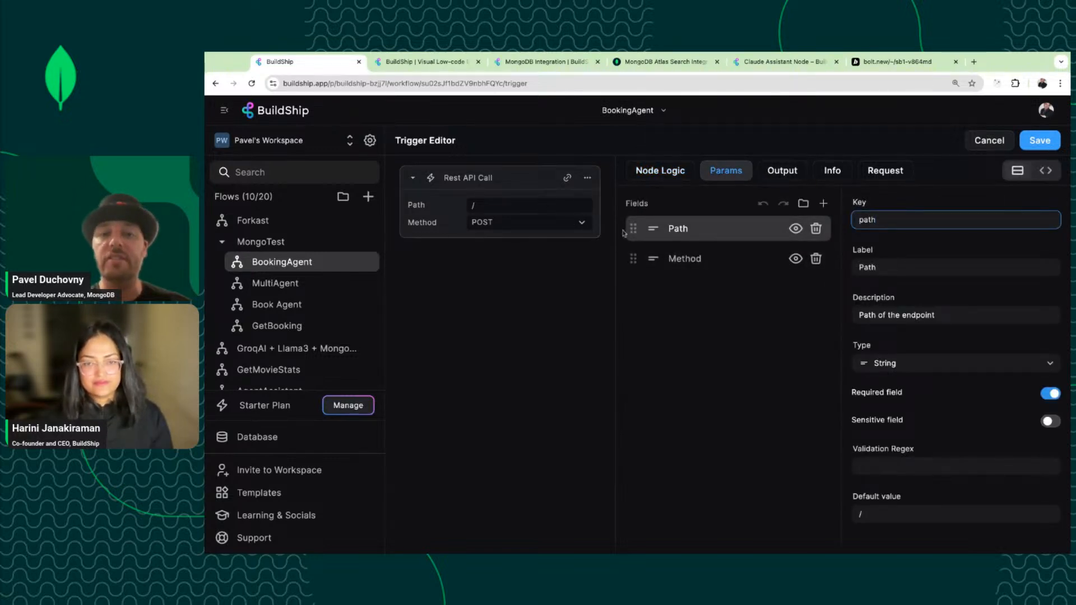
{"action": "left_click", "coordinate": [784, 170]}
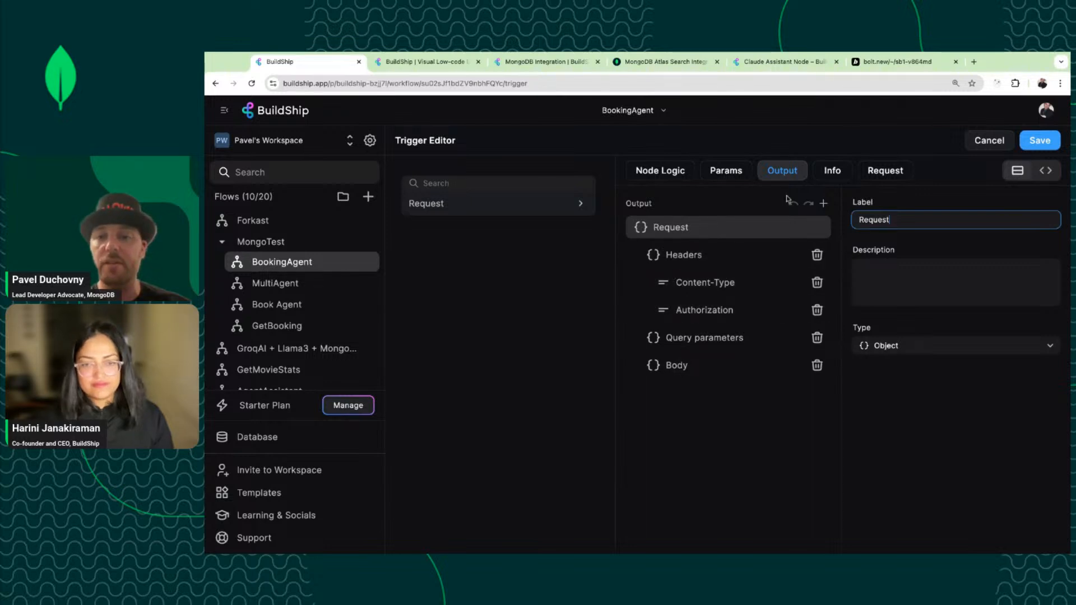
{"action": "left_click", "coordinate": [884, 171]}
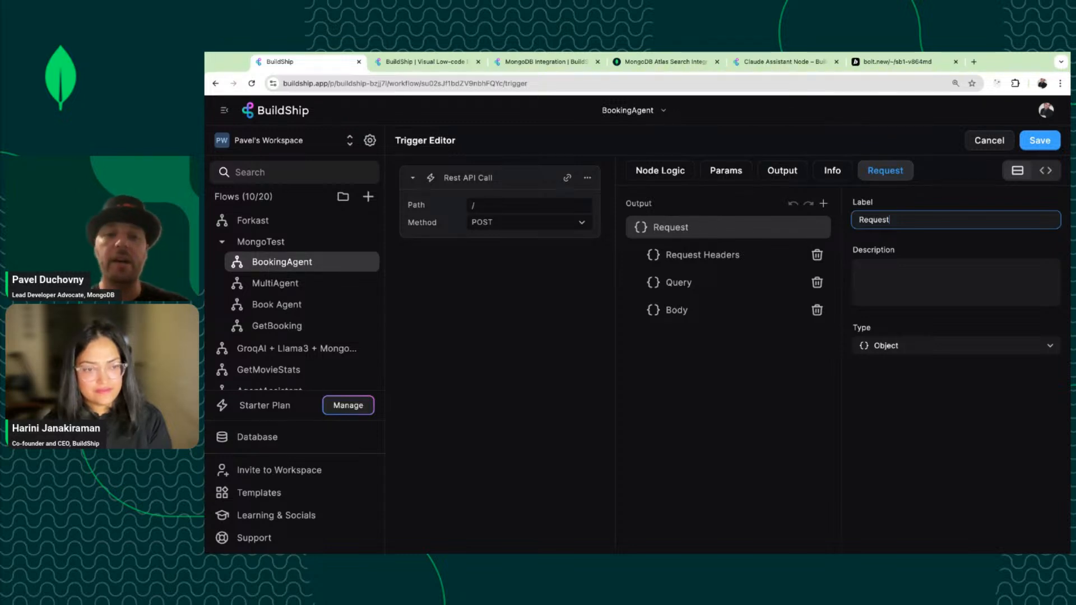
{"action": "left_click", "coordinate": [987, 141]}
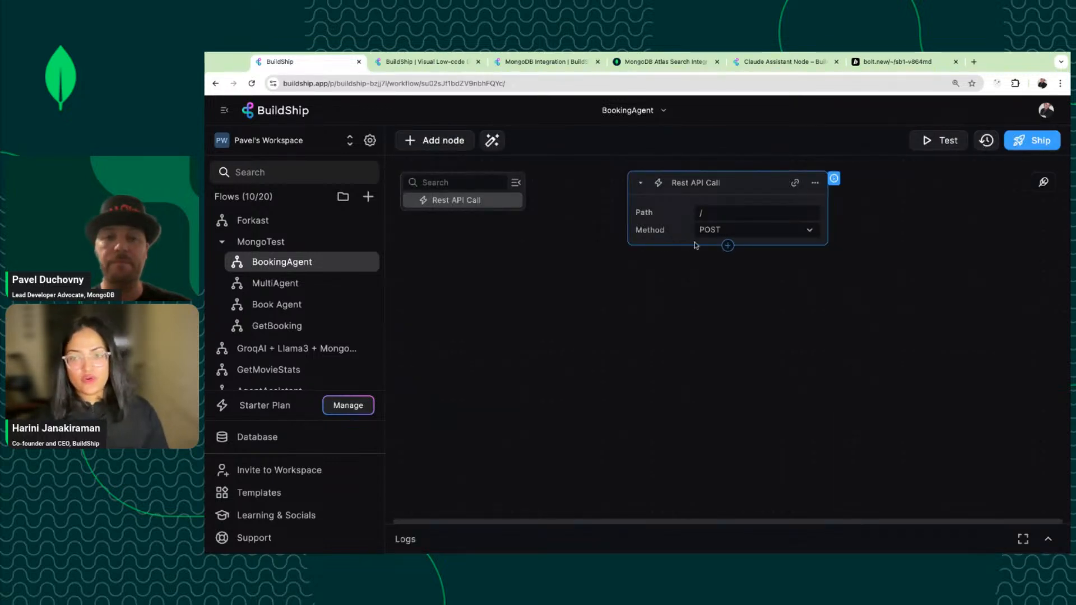
Set the trigger's path to /bookingAgent.
{"action": "left_click", "coordinate": [727, 247]}
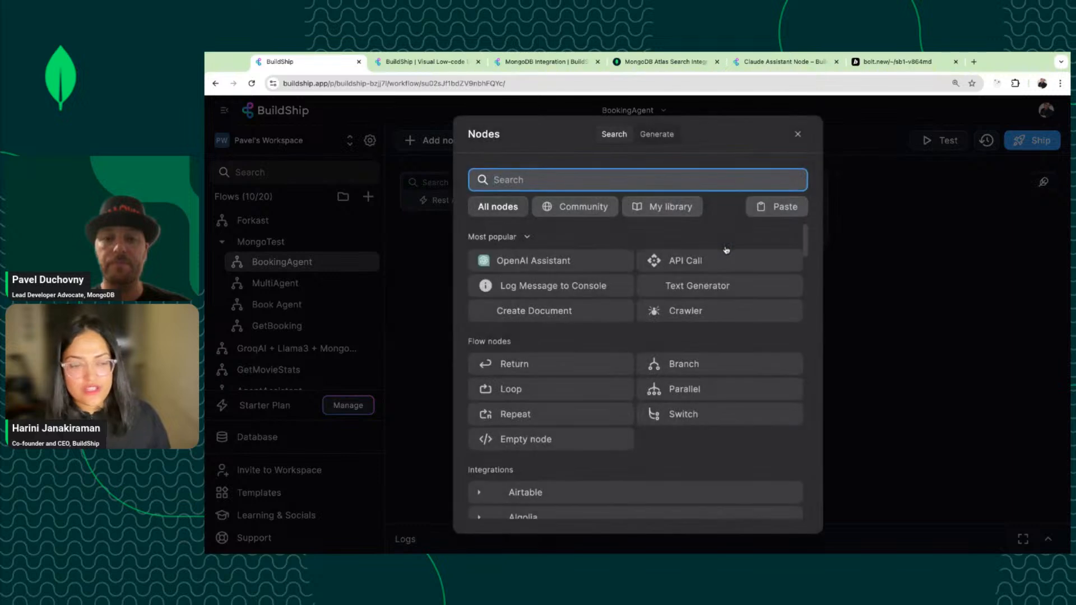
{"action": "left_click", "coordinate": [798, 135]}
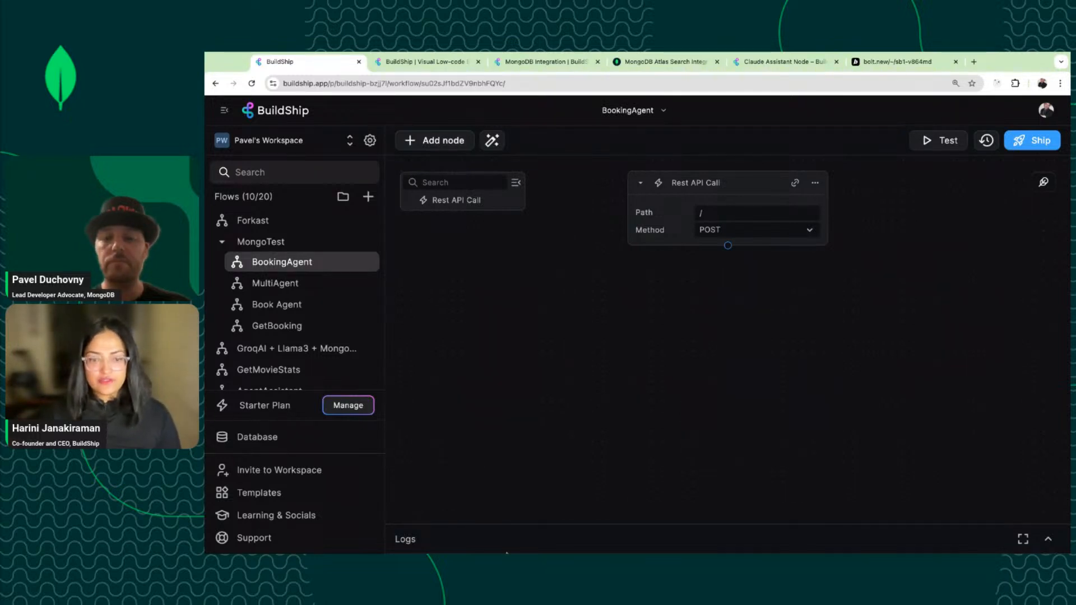
{"action": "left_click", "coordinate": [726, 209]}
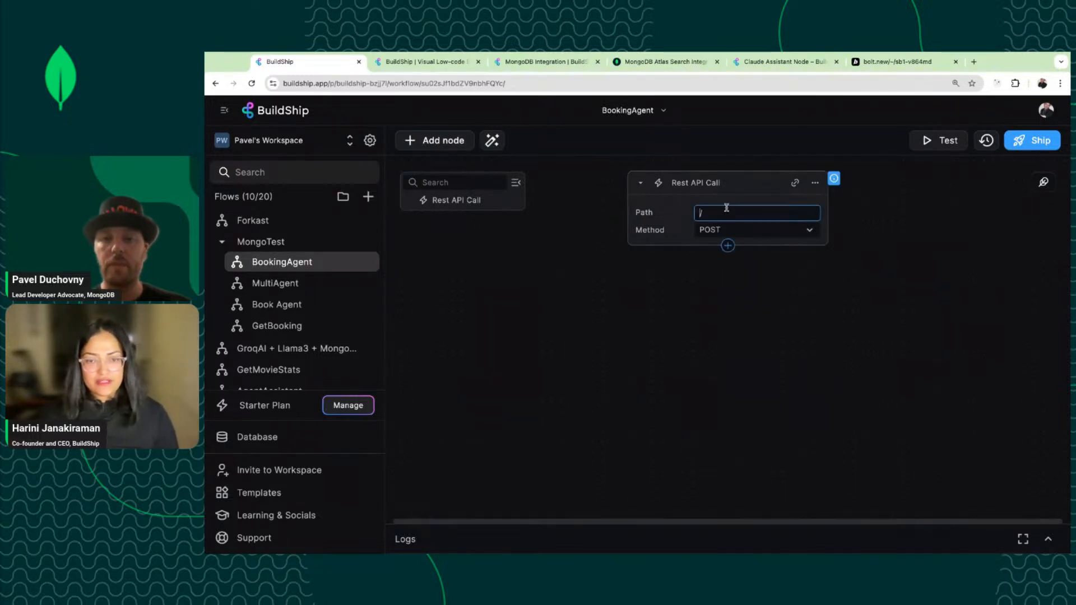
{"action": "left_click", "coordinate": [723, 214]}
{"action": "type", "text": "b"}
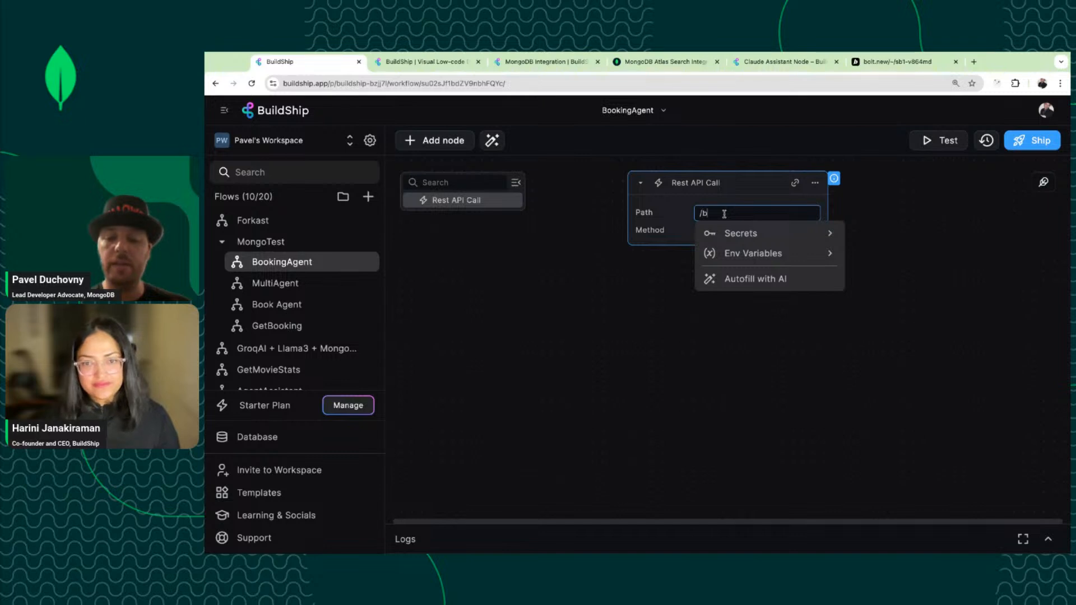
{"action": "type", "text": "ooking"}
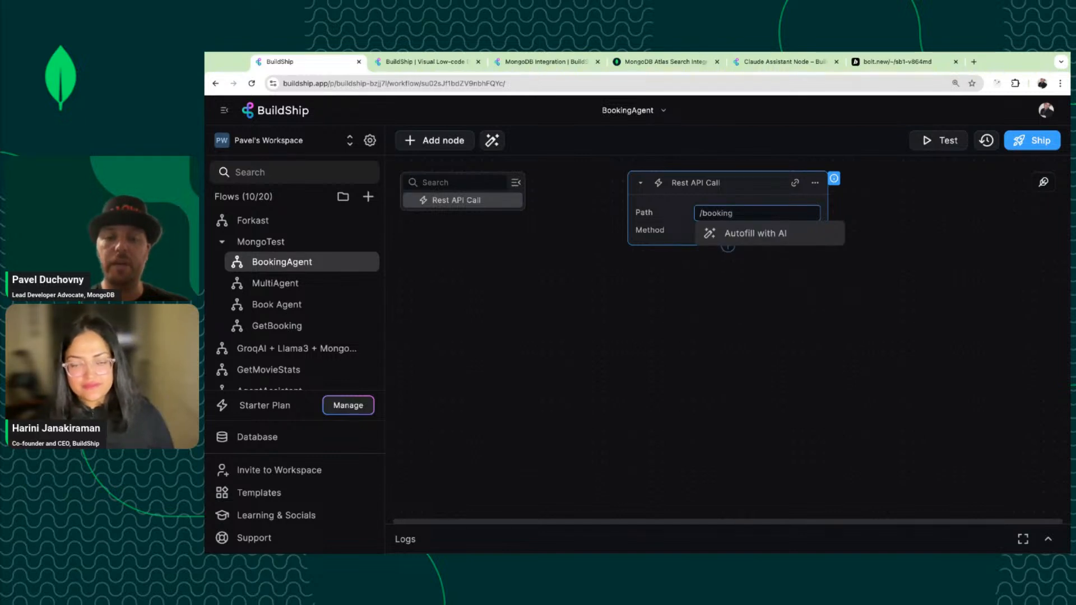
{"action": "type", "text": "Agent"}
{"action": "left_click", "coordinate": [680, 309]}
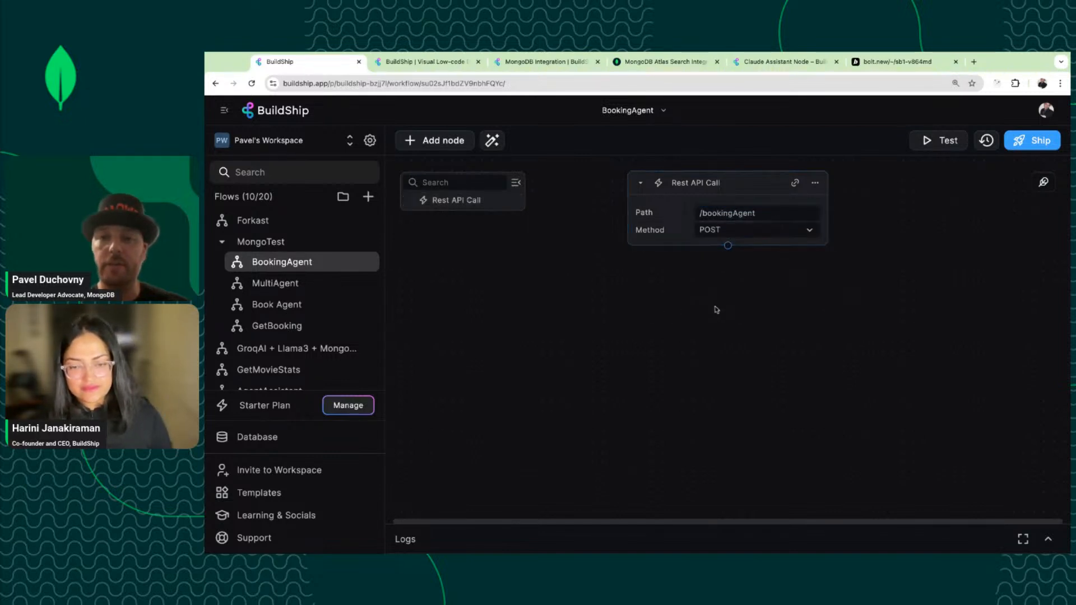
Add an Anthropic Claude Assistant node after the trigger.
{"action": "left_click", "coordinate": [728, 246]}
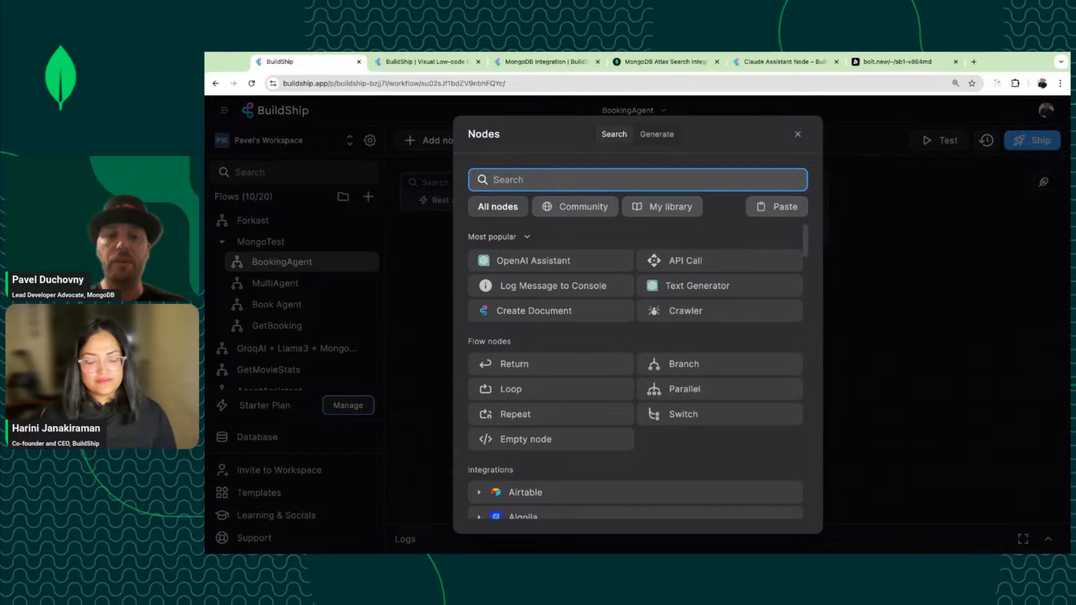
{"action": "type", "text": "Claude"}
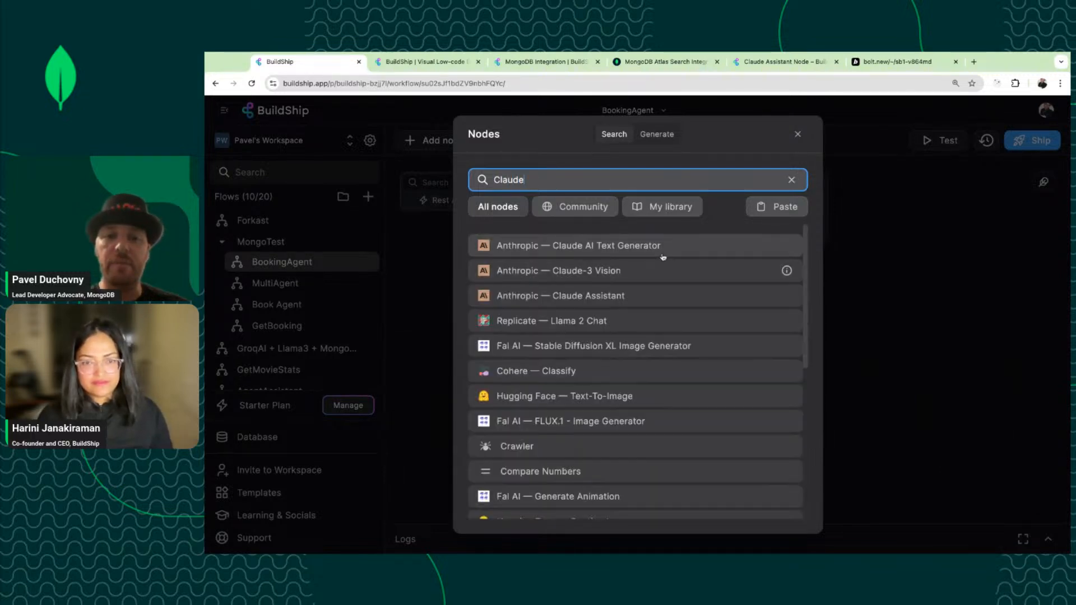
{"action": "left_click", "coordinate": [639, 300]}
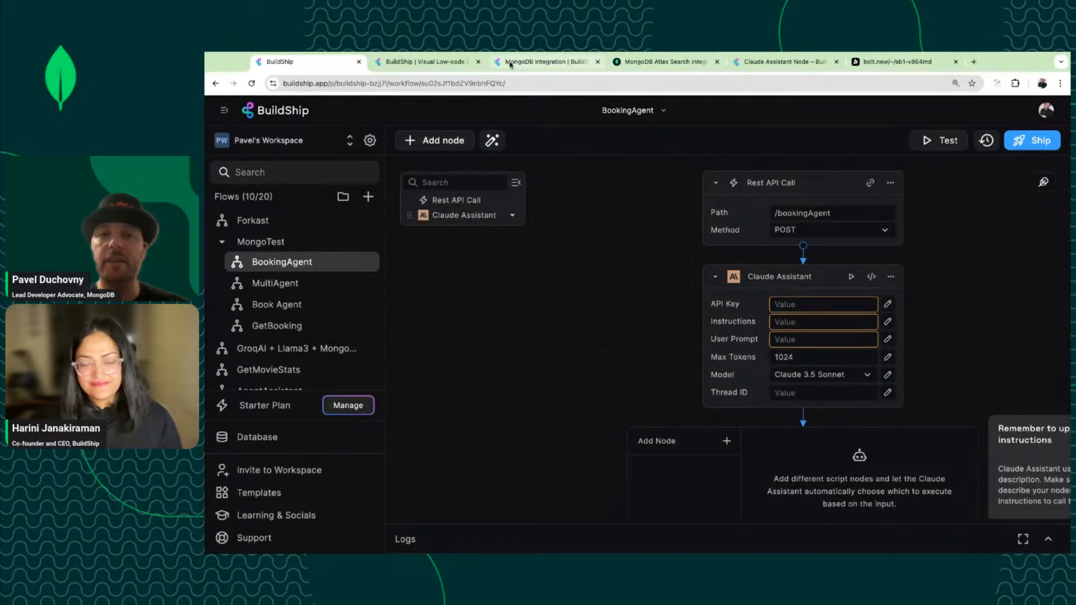
Open the Claude Assistant Node docs at its Instructions and User Prompt sections.
{"action": "left_click", "coordinate": [789, 63]}
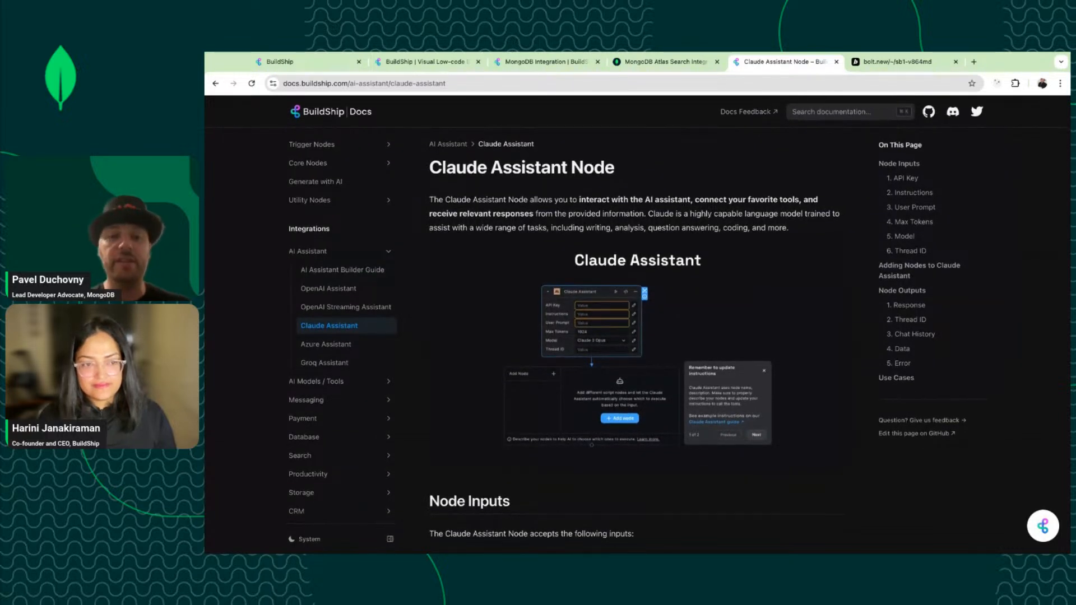
{"action": "scroll", "coordinate": [734, 280], "scroll_direction": "down", "scroll_amount": 2}
{"action": "scroll", "coordinate": [637, 336], "scroll_direction": "down", "scroll_amount": 2}
{"action": "scroll", "coordinate": [638, 336], "scroll_direction": "up", "scroll_amount": 2}
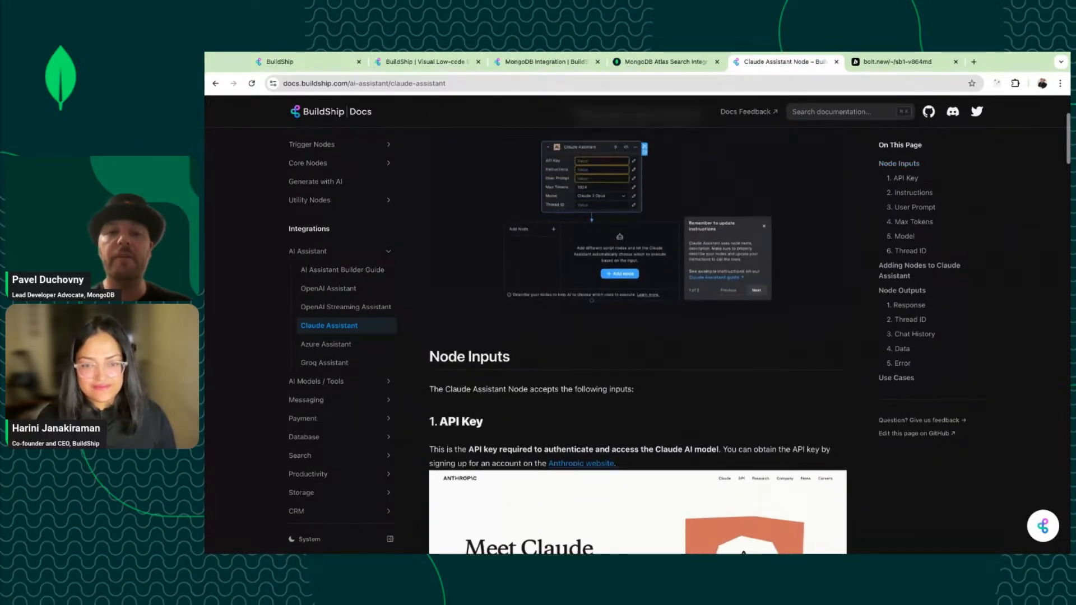
{"action": "scroll", "coordinate": [637, 325], "scroll_direction": "up", "scroll_amount": 2}
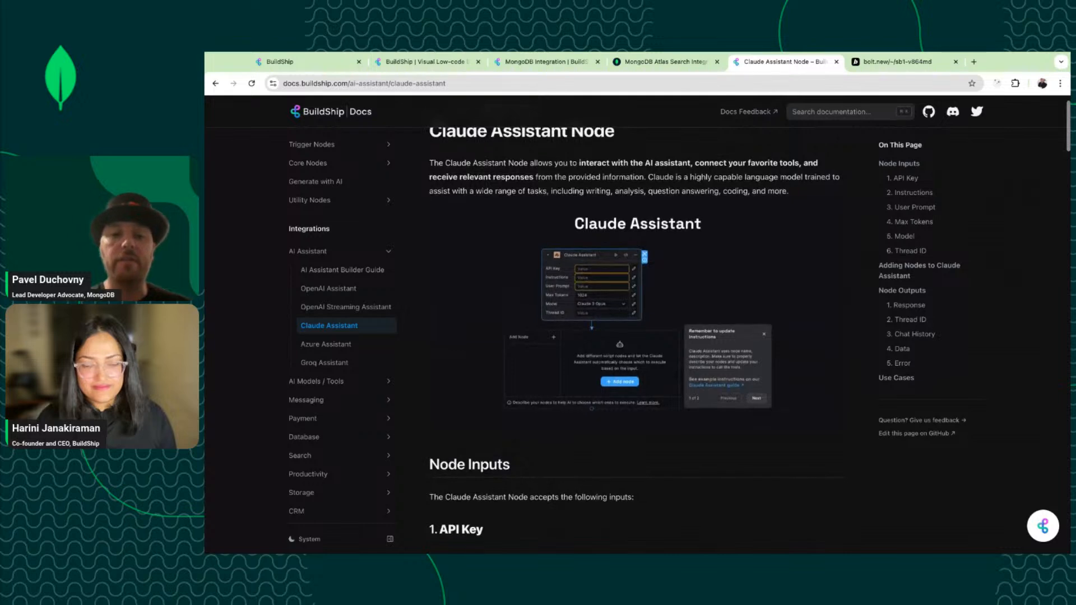
{"action": "scroll", "coordinate": [638, 325], "scroll_direction": "down", "scroll_amount": 2}
{"action": "scroll", "coordinate": [542, 323], "scroll_direction": "down", "scroll_amount": 4}
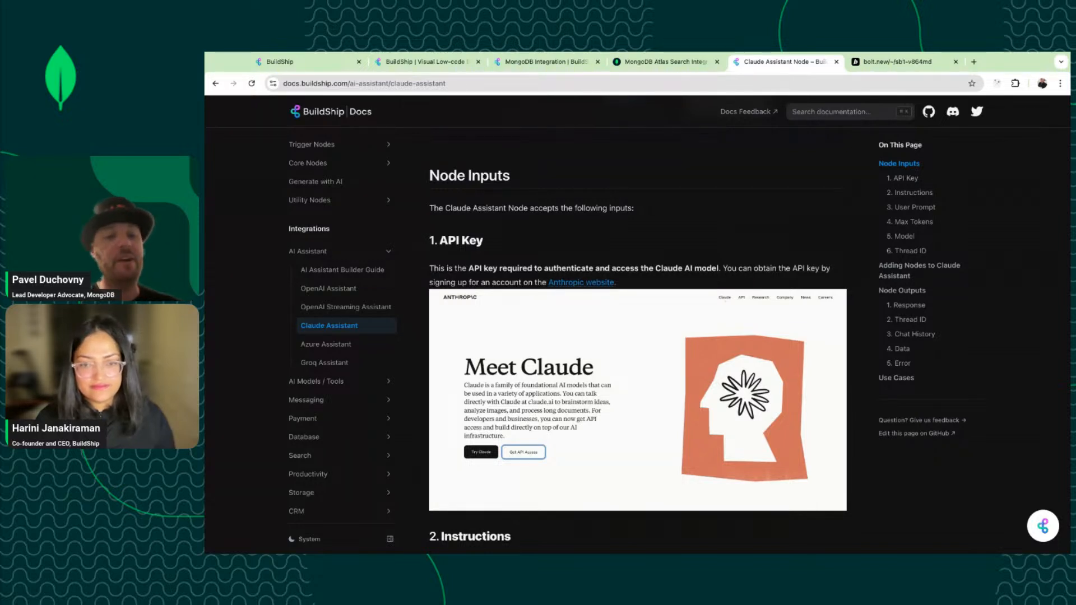
{"action": "scroll", "coordinate": [637, 325], "scroll_direction": "down", "scroll_amount": 3}
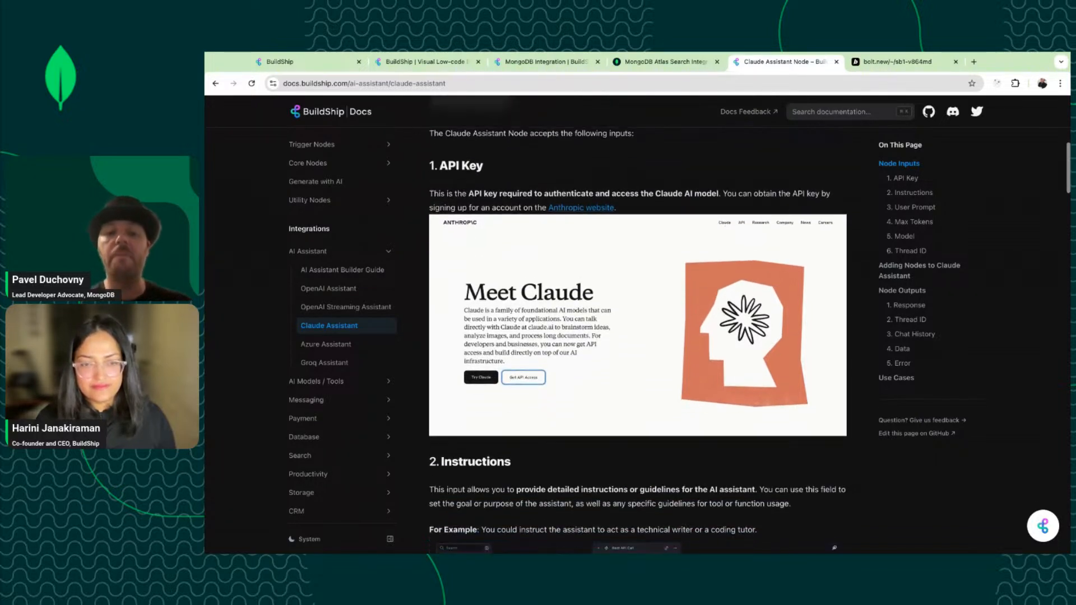
{"action": "scroll", "coordinate": [638, 325], "scroll_direction": "down", "scroll_amount": 5}
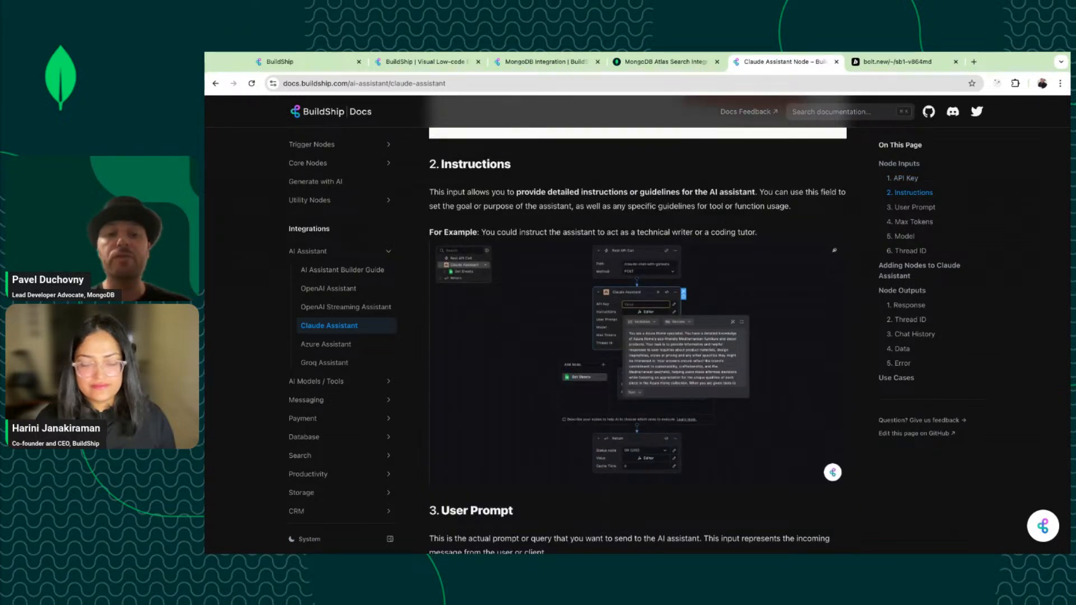
{"action": "scroll", "coordinate": [637, 325], "scroll_direction": "down", "scroll_amount": 1}
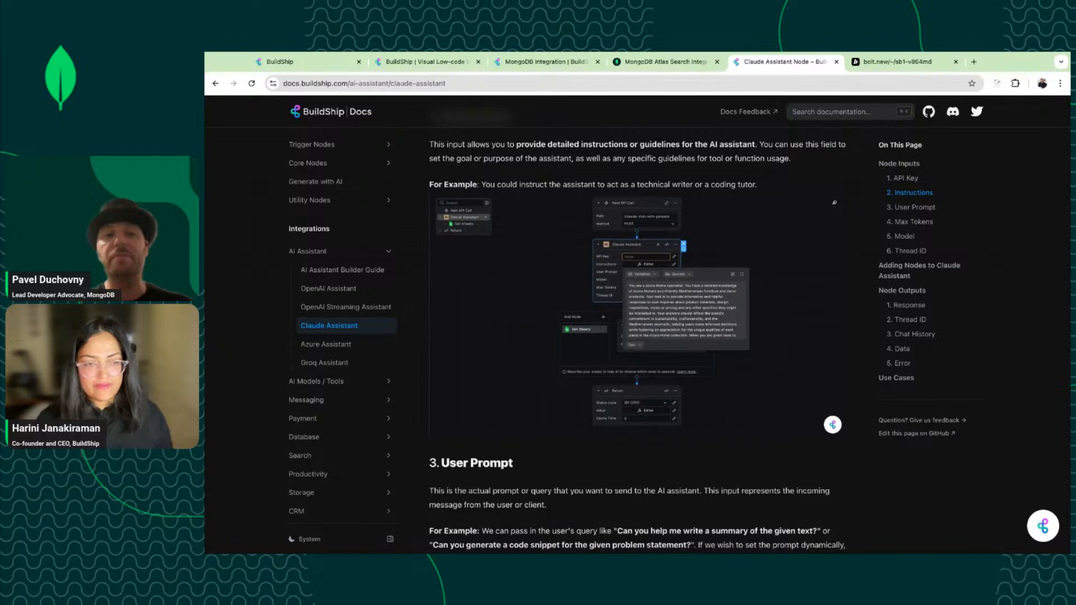
{"action": "scroll", "coordinate": [637, 347], "scroll_direction": "down", "scroll_amount": 1}
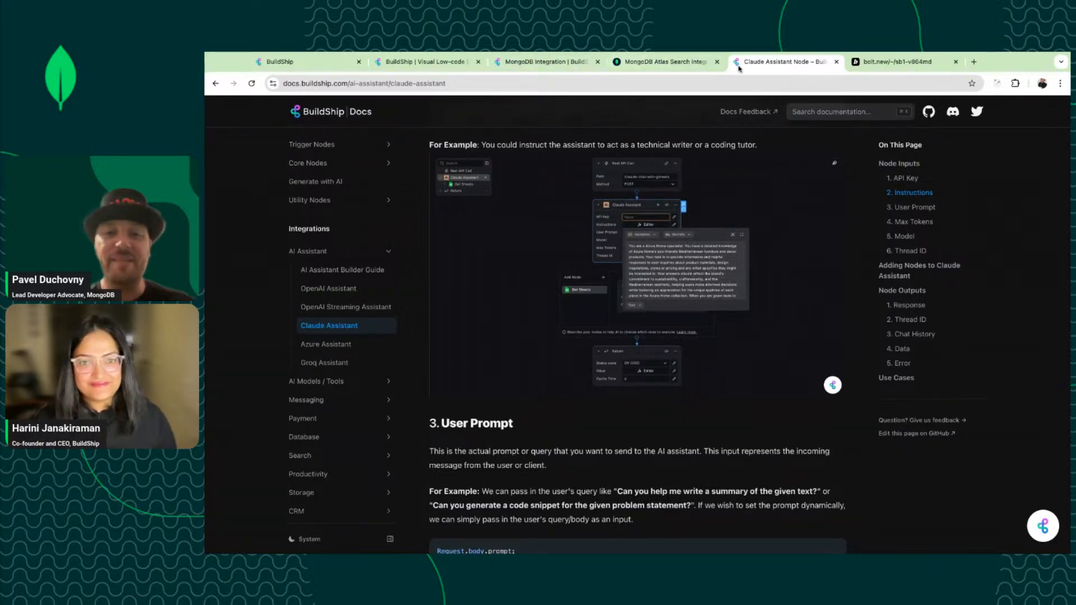
Set the Claude Assistant API Key to the CLAUDE_API environment variable.
{"action": "left_click", "coordinate": [305, 62]}
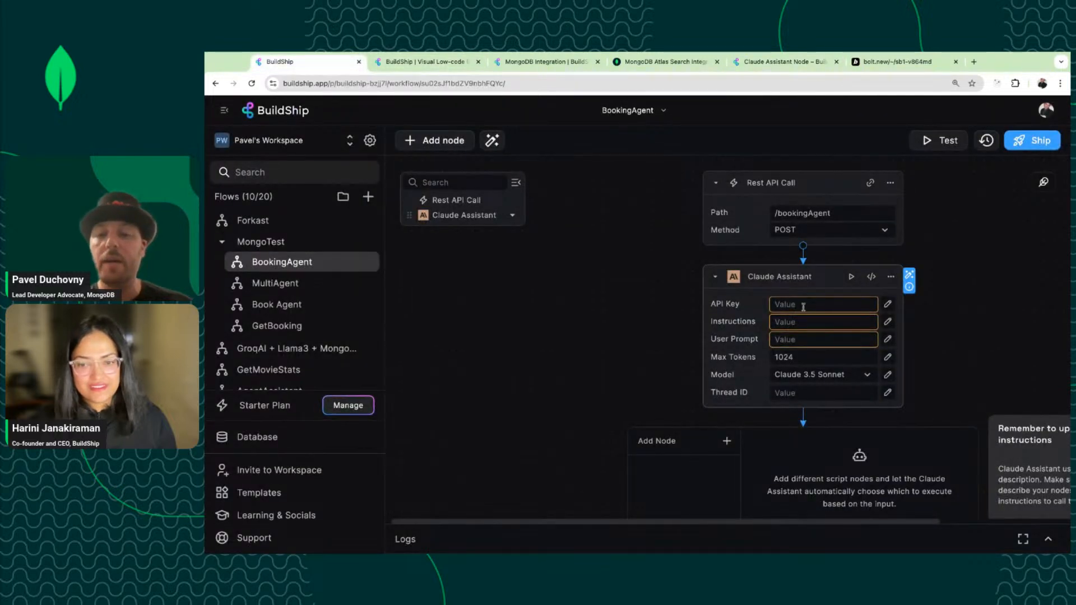
{"action": "scroll", "coordinate": [291, 353], "scroll_direction": "down", "scroll_amount": 2}
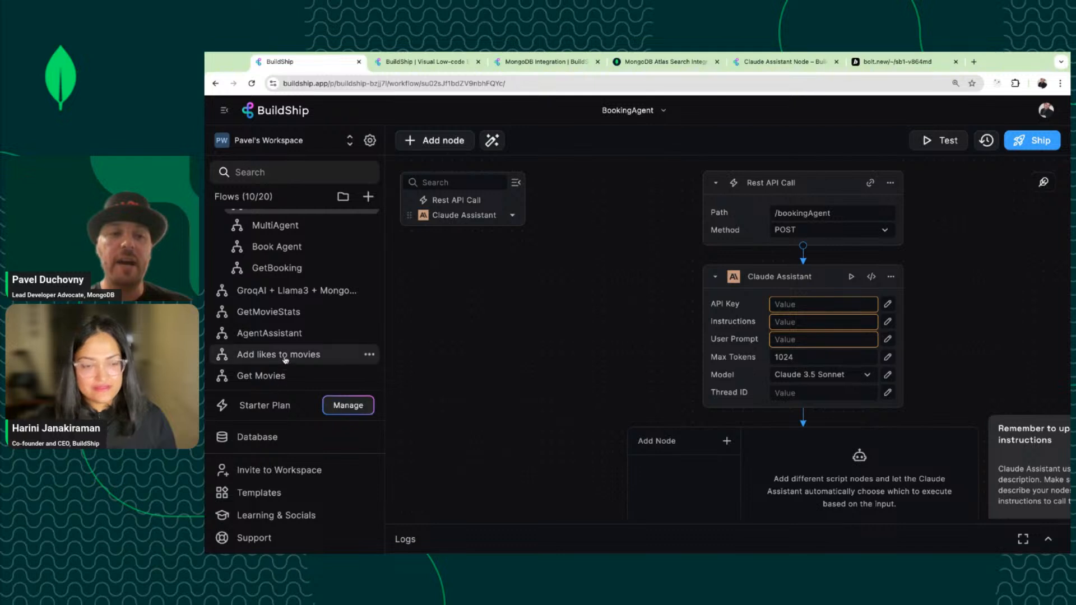
{"action": "scroll", "coordinate": [284, 370], "scroll_direction": "up", "scroll_amount": 2}
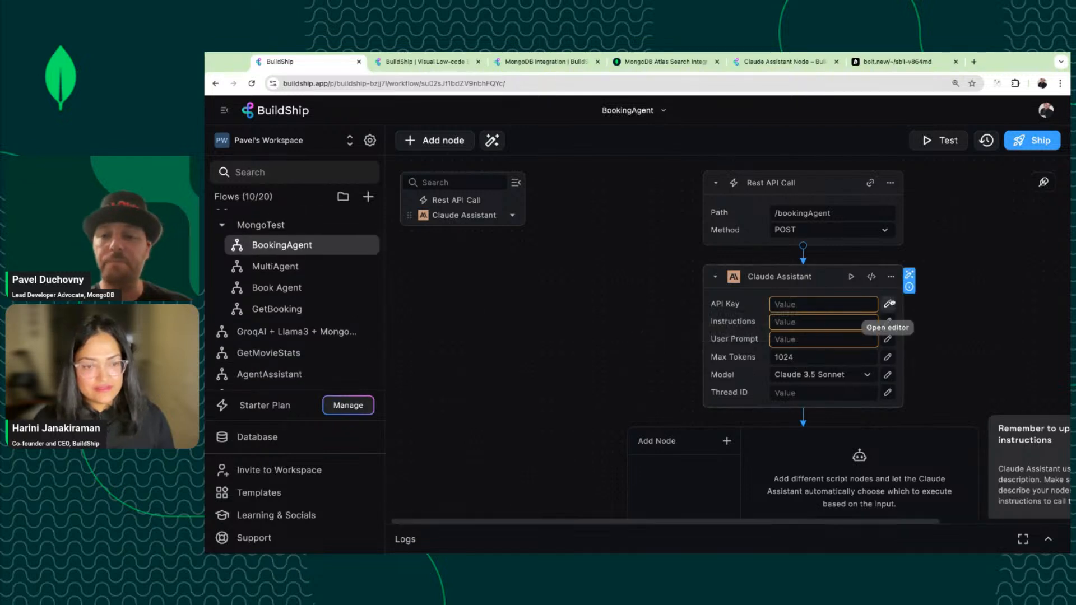
{"action": "left_click", "coordinate": [888, 304]}
{"action": "left_click", "coordinate": [837, 331]}
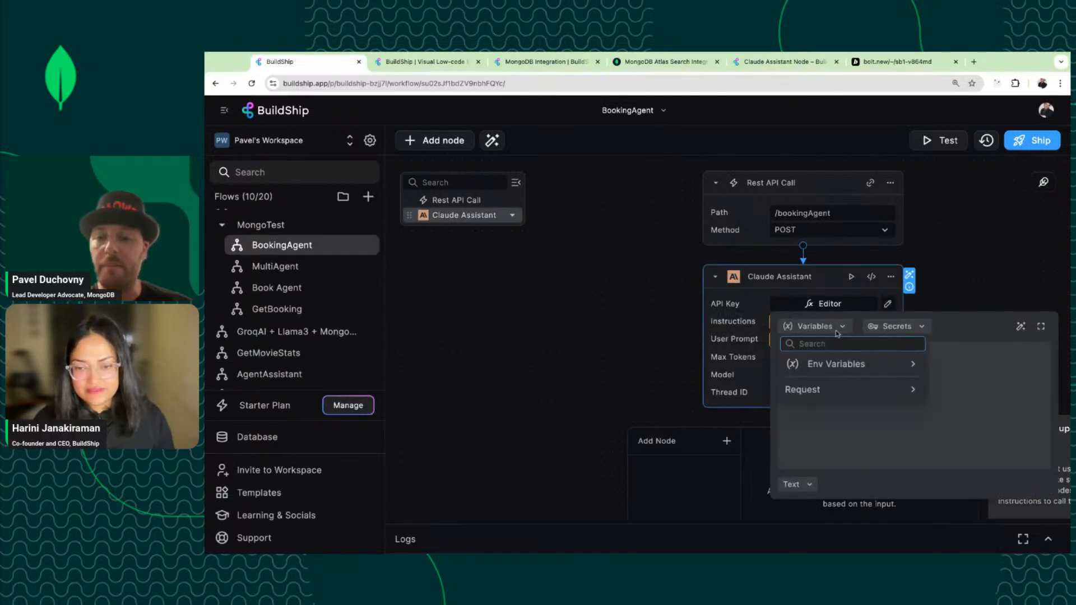
{"action": "left_click", "coordinate": [837, 364]}
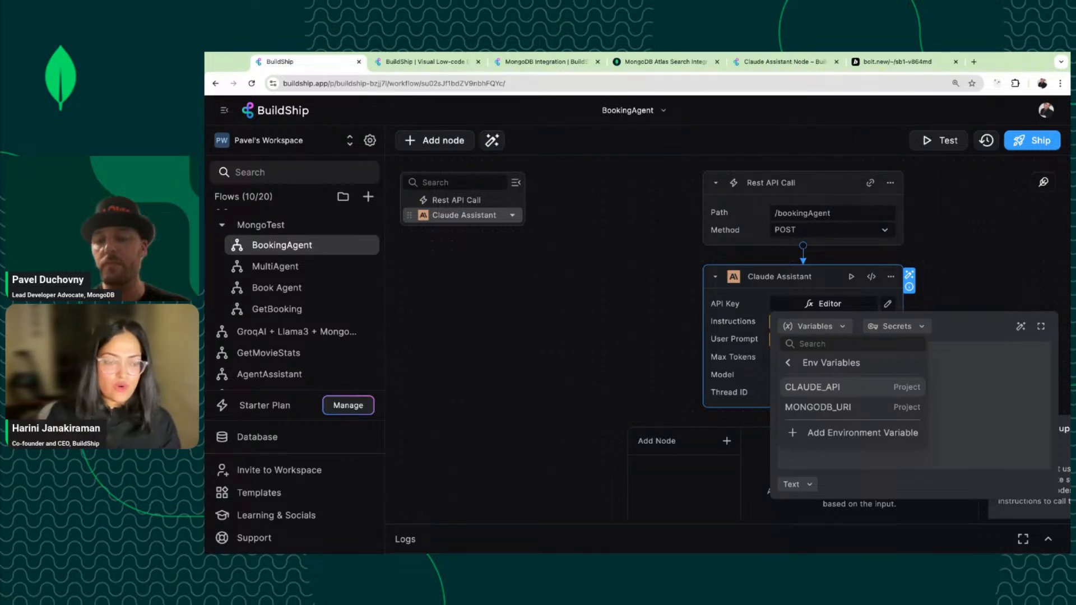
{"action": "left_click", "coordinate": [806, 387]}
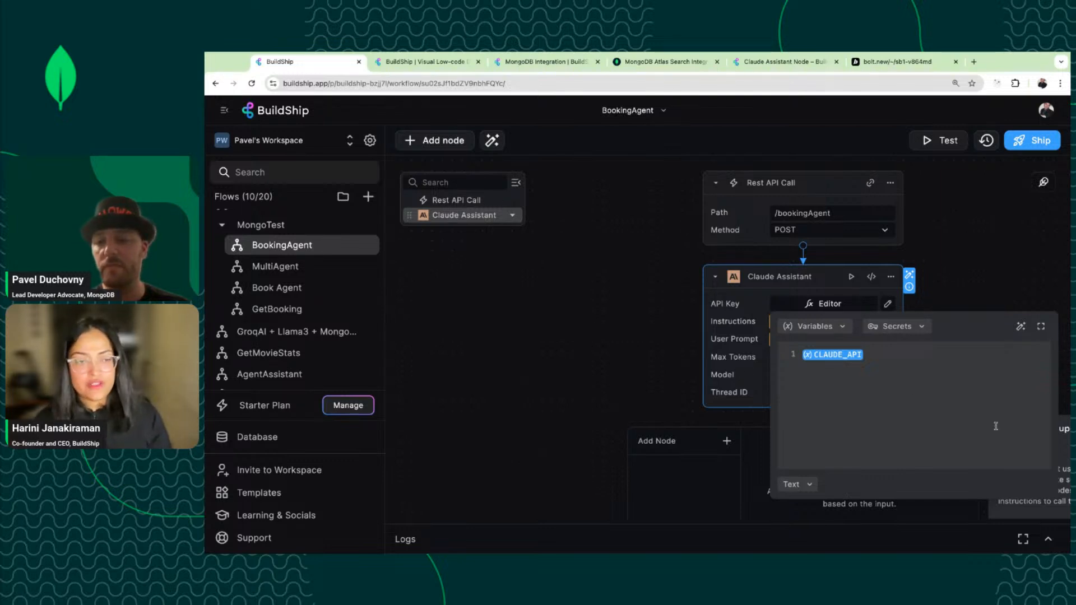
{"action": "left_click", "coordinate": [992, 293]}
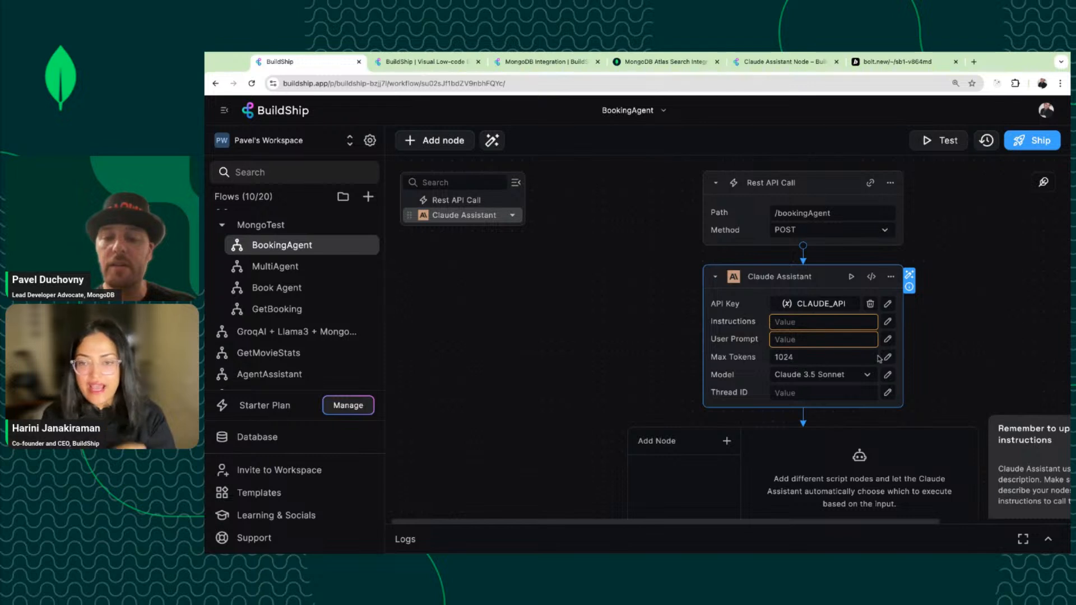
Recheck the CLAUDE_API value in the API Key editor, then collapse and re-expand the node.
{"action": "left_click", "coordinate": [795, 304]}
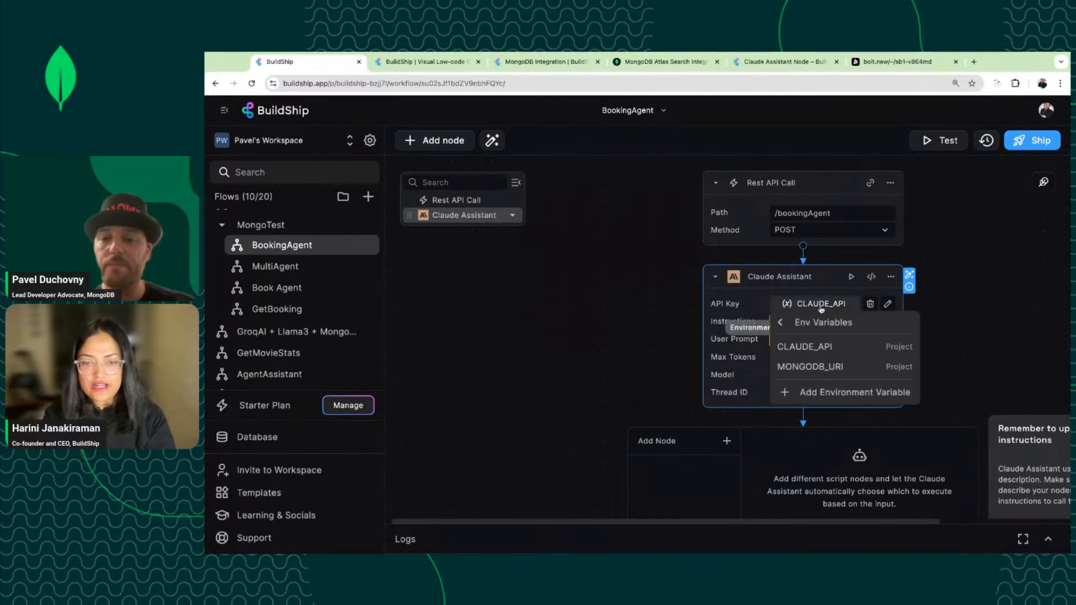
{"action": "left_click", "coordinate": [887, 304]}
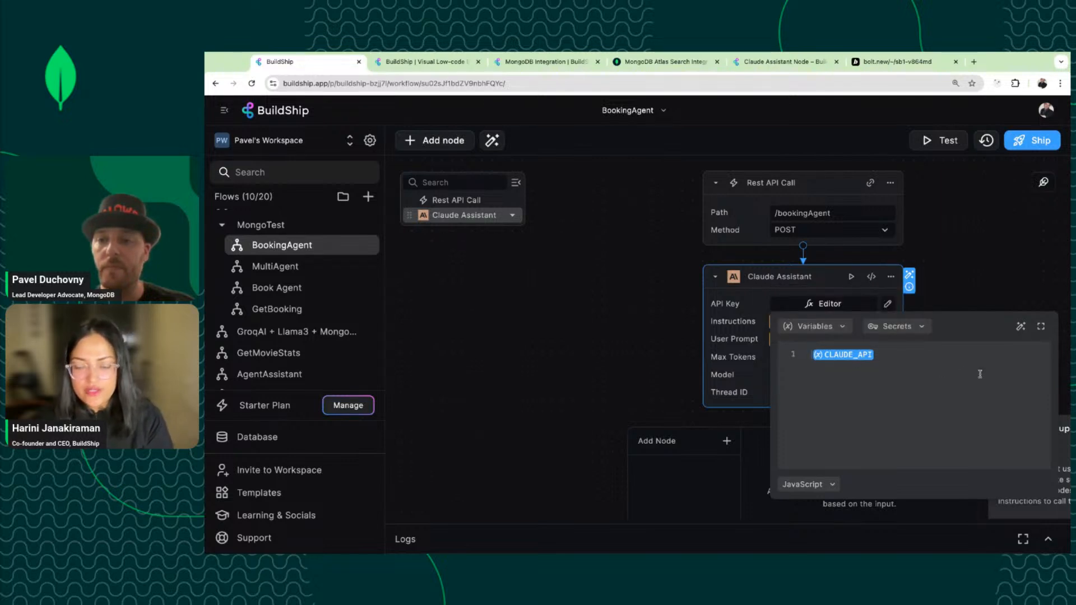
{"action": "left_click", "coordinate": [715, 276]}
{"action": "left_click", "coordinate": [715, 277]}
{"action": "left_click", "coordinate": [715, 277]}
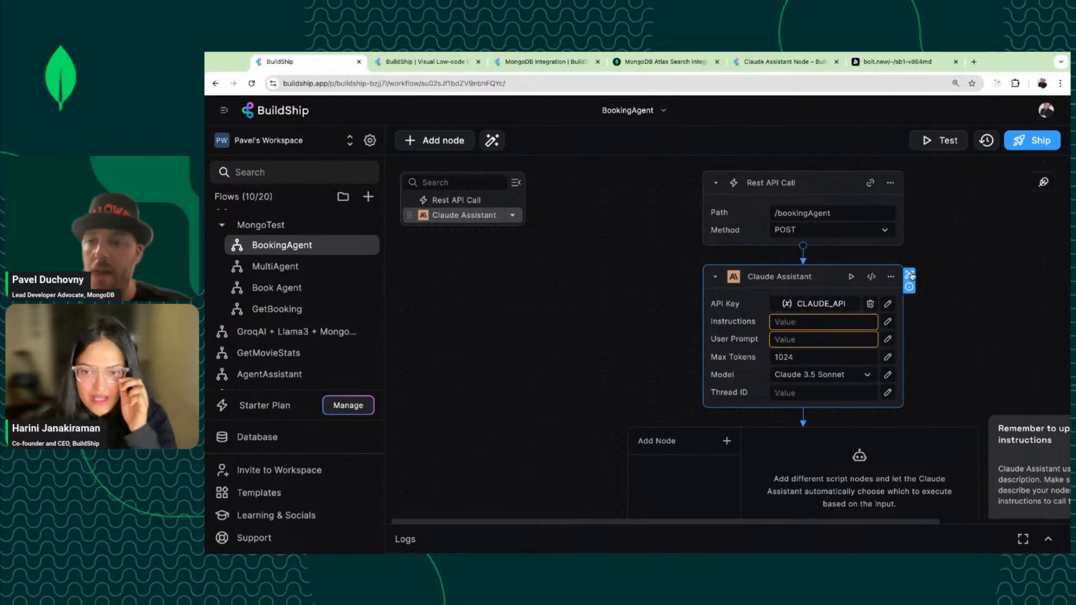
{"action": "left_click", "coordinate": [909, 287]}
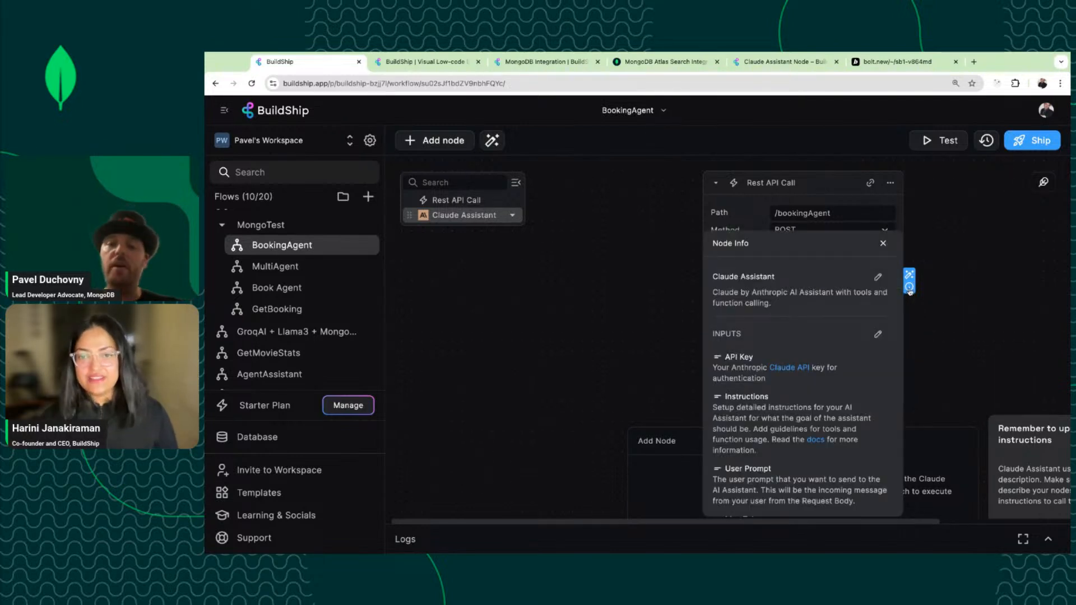
{"action": "scroll", "coordinate": [820, 356], "scroll_direction": "down", "scroll_amount": 5}
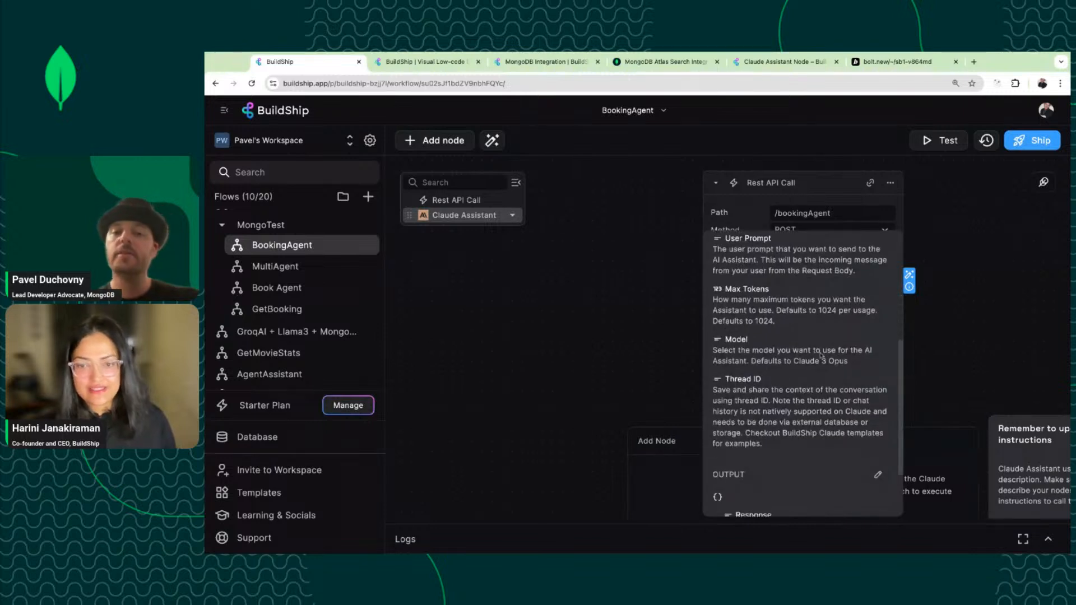
{"action": "scroll", "coordinate": [820, 356], "scroll_direction": "down", "scroll_amount": 3}
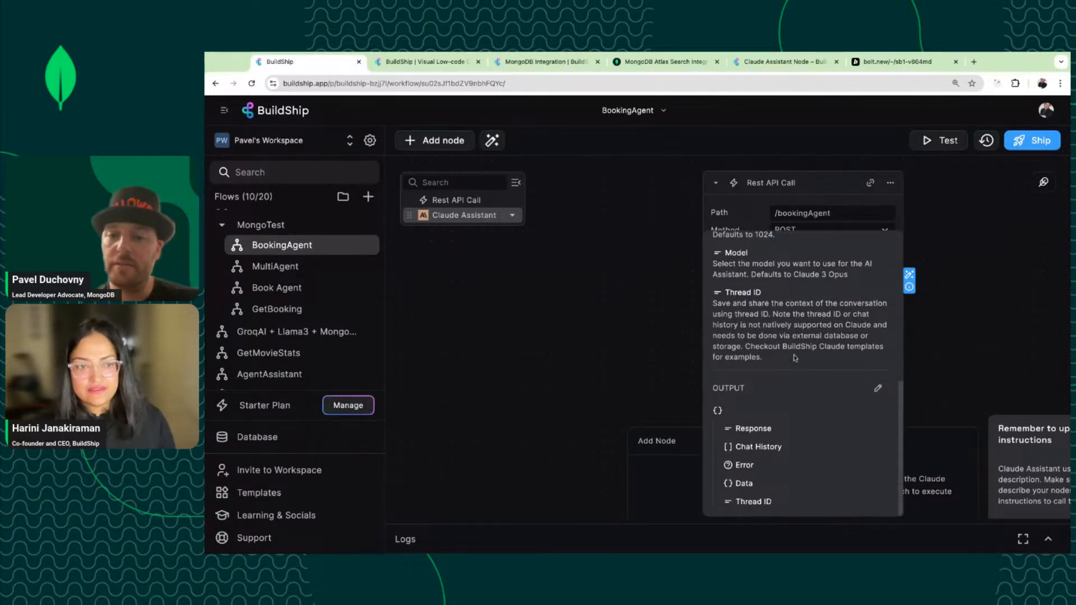
{"action": "scroll", "coordinate": [795, 357], "scroll_direction": "up", "scroll_amount": 5}
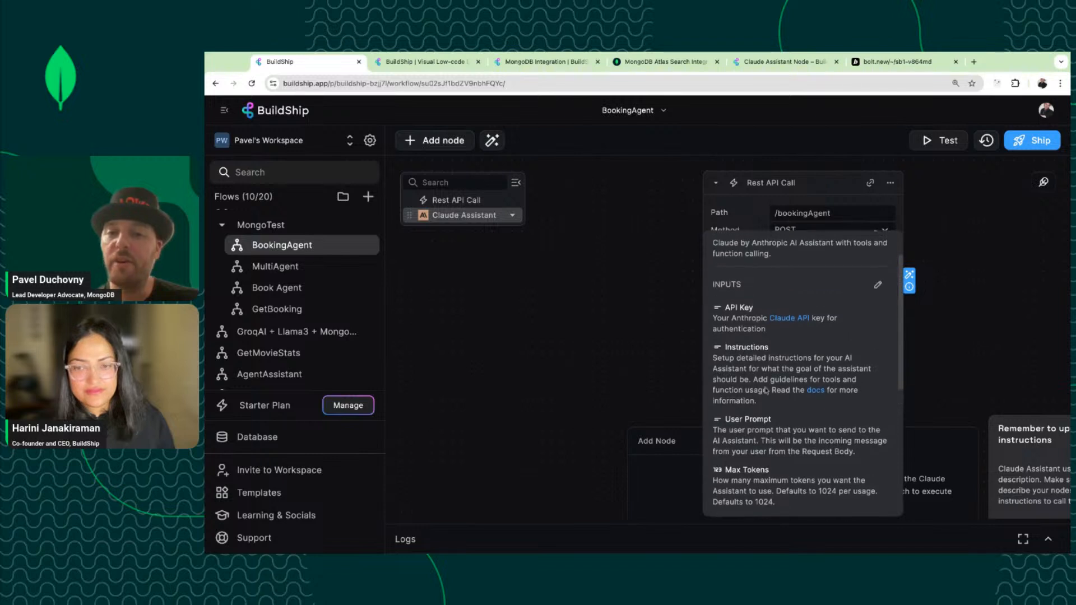
{"action": "scroll", "coordinate": [765, 390], "scroll_direction": "up", "scroll_amount": 1}
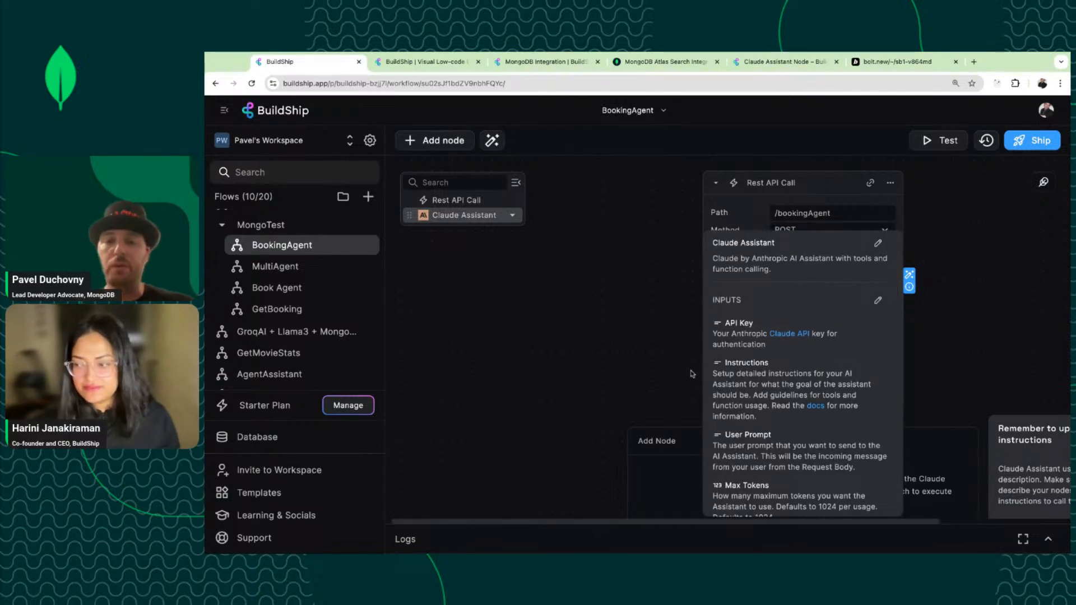
{"action": "left_click", "coordinate": [655, 361]}
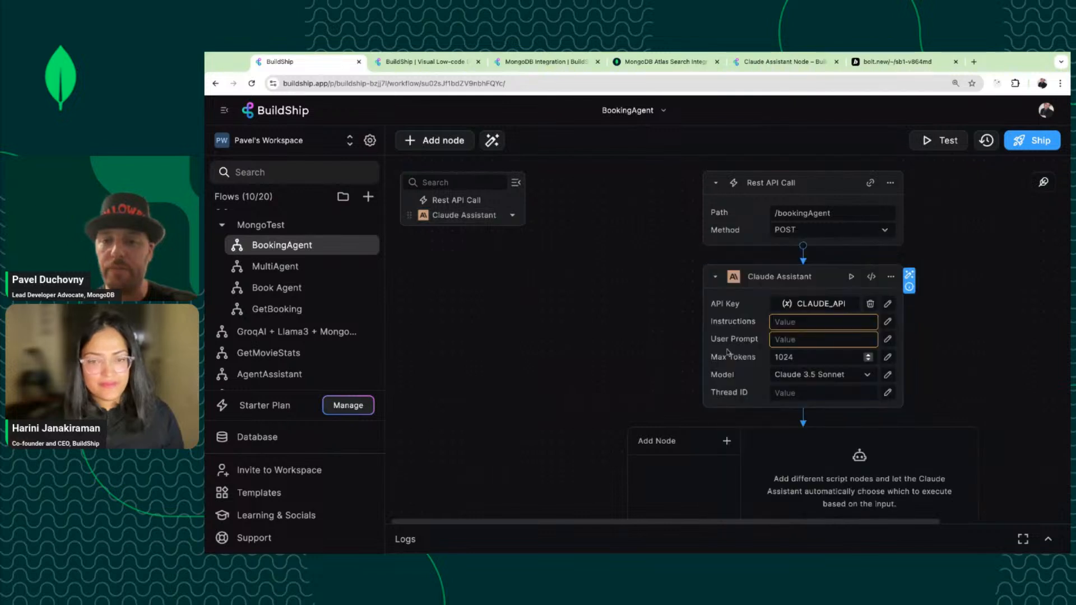
Leave the Instructions editor empty and switch to the Book Agent workflow.
{"action": "left_click", "coordinate": [859, 322]}
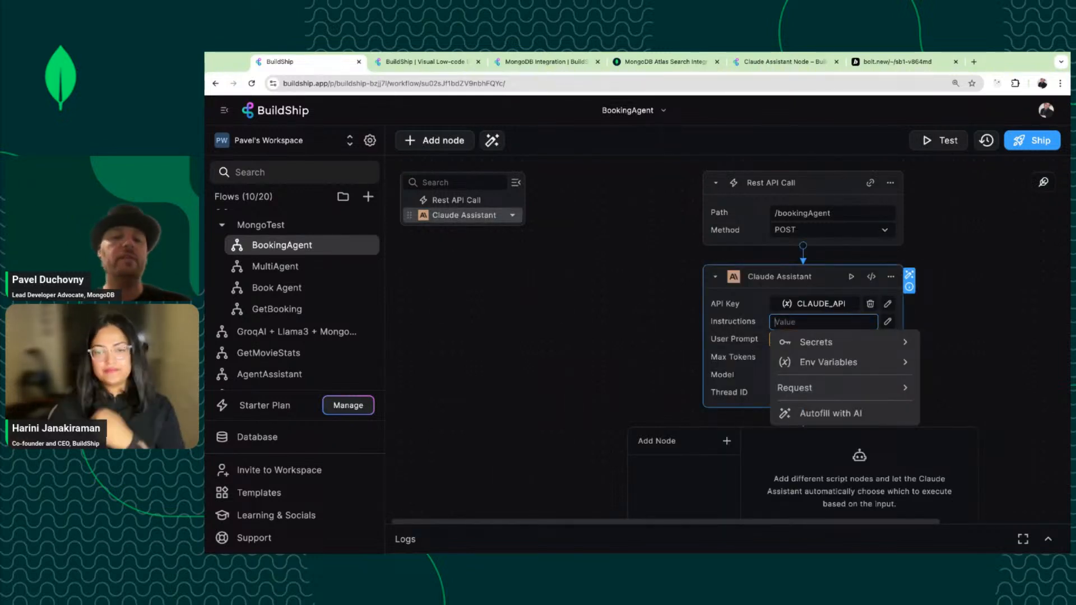
{"action": "left_click", "coordinate": [887, 322]}
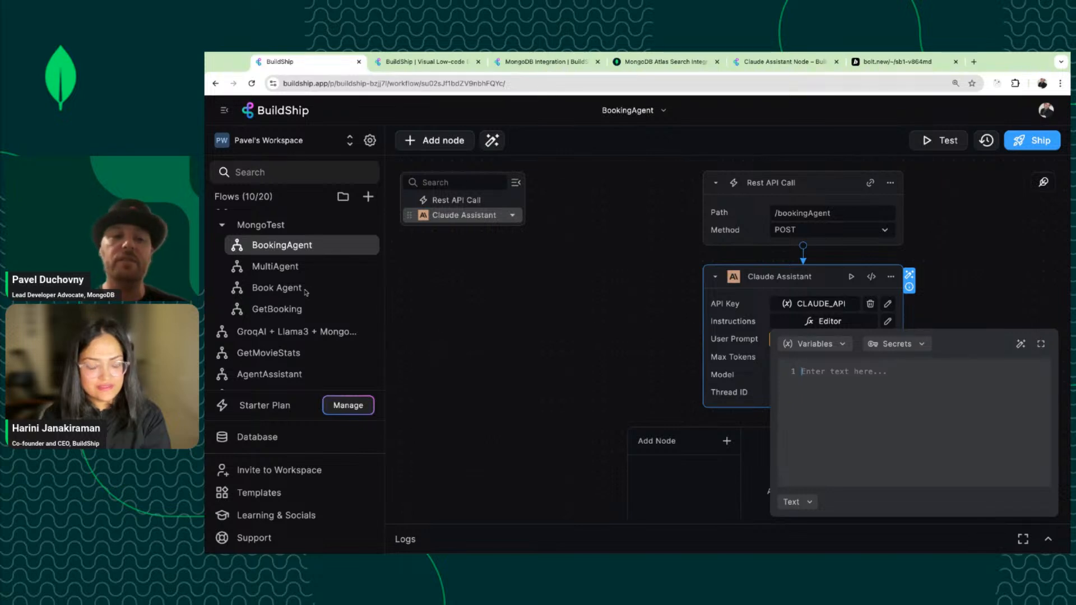
{"action": "left_click", "coordinate": [497, 306]}
{"action": "left_click", "coordinate": [277, 287]}
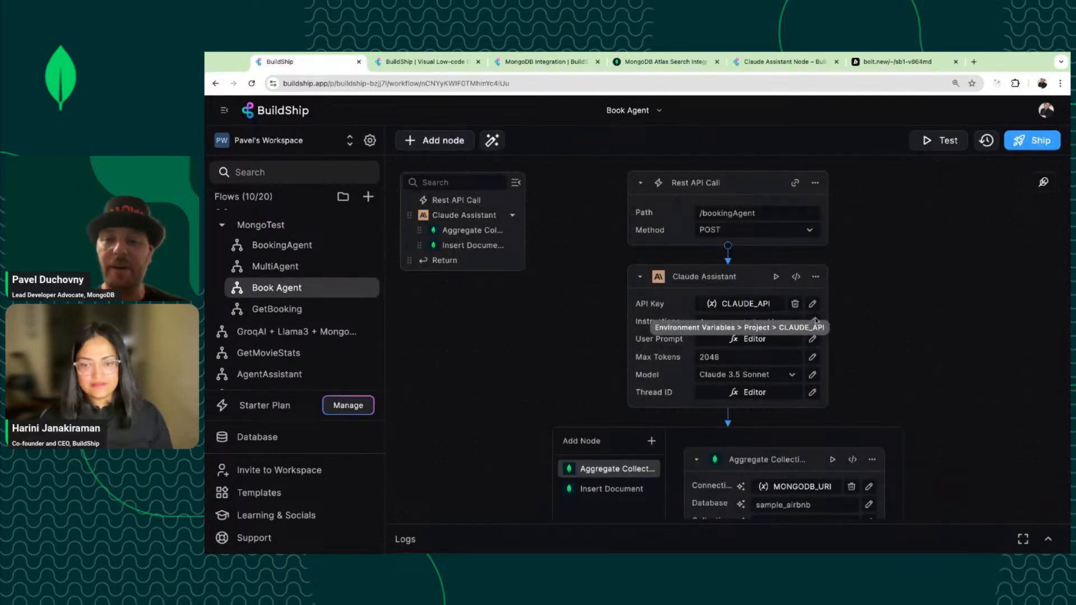
Select and copy Book Agent's full property-booking instructions, then switch flows in the sidebar.
{"action": "left_click", "coordinate": [816, 321]}
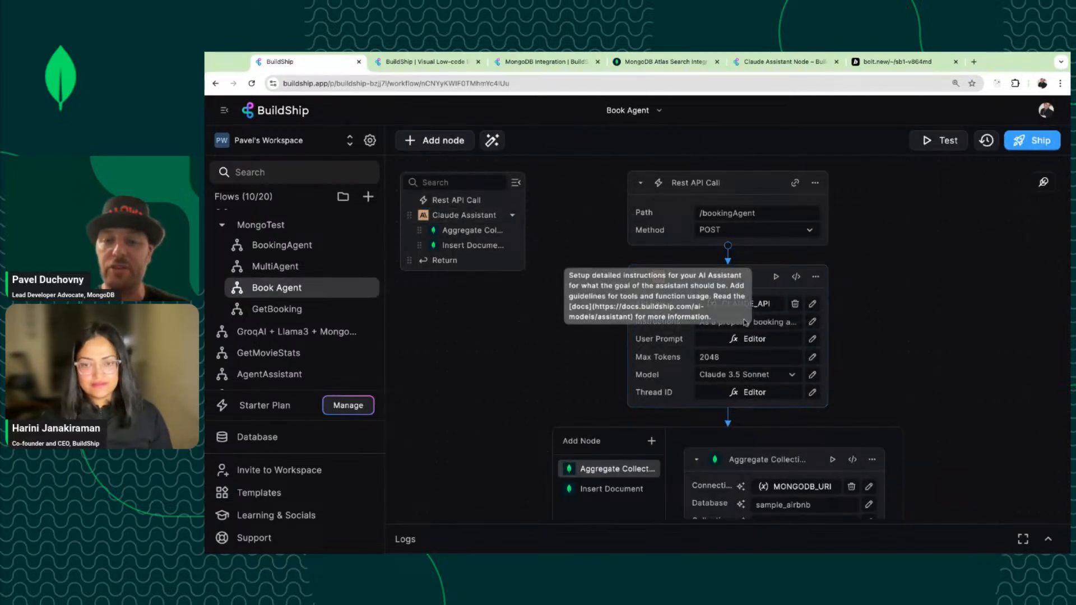
{"action": "left_click", "coordinate": [813, 325]}
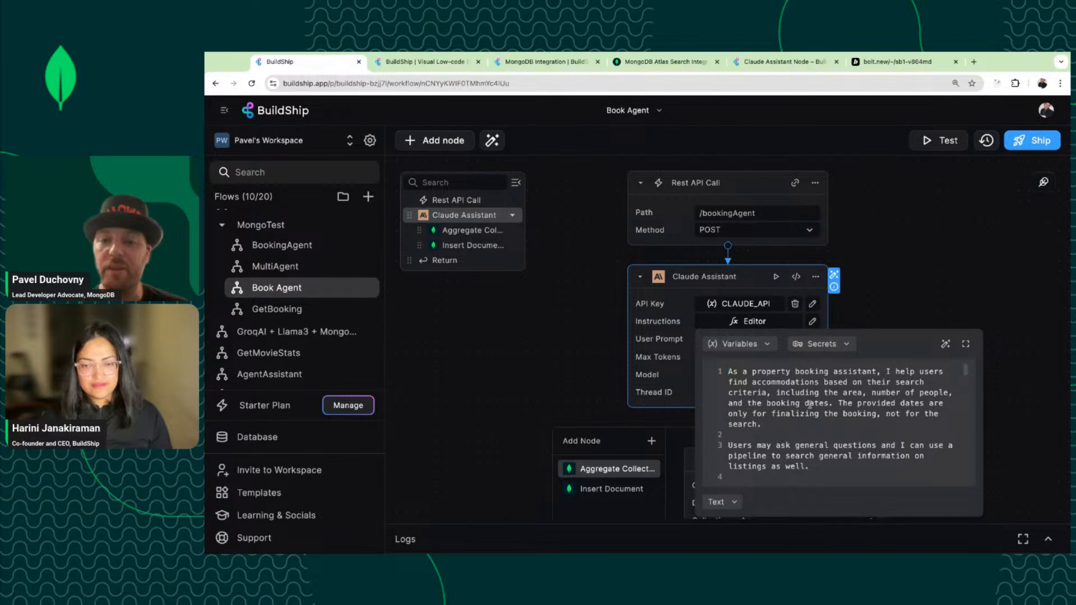
{"action": "scroll", "coordinate": [809, 404], "scroll_direction": "down", "scroll_amount": 3}
{"action": "scroll", "coordinate": [809, 404], "scroll_direction": "up", "scroll_amount": 3}
{"action": "scroll", "coordinate": [809, 404], "scroll_direction": "down", "scroll_amount": 8}
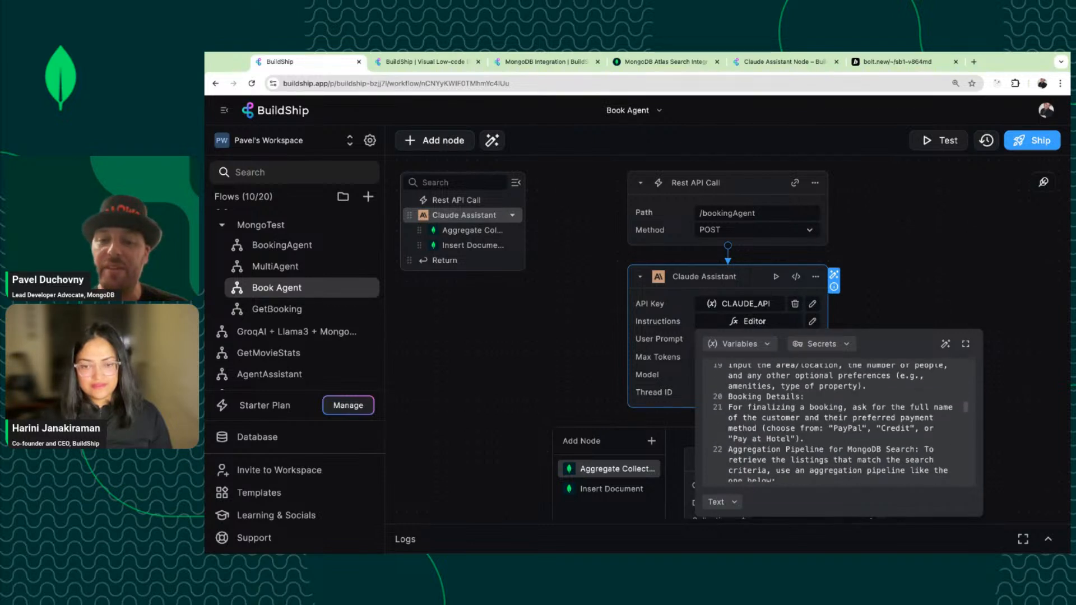
{"action": "scroll", "coordinate": [834, 423], "scroll_direction": "up", "scroll_amount": 2}
{"action": "key", "text": "ctrl+a"}
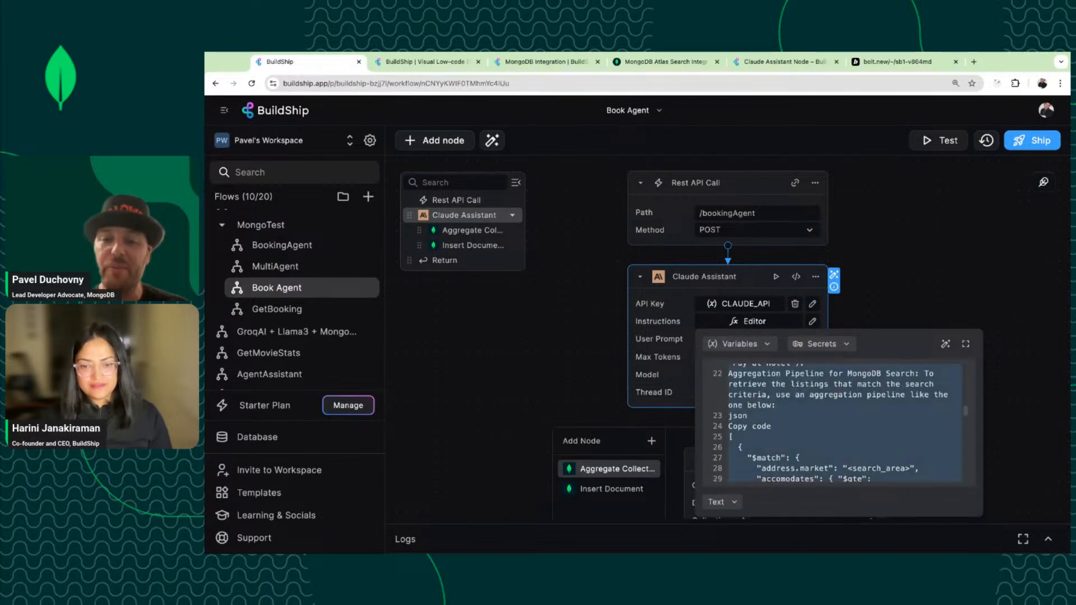
{"action": "left_click", "coordinate": [290, 245]}
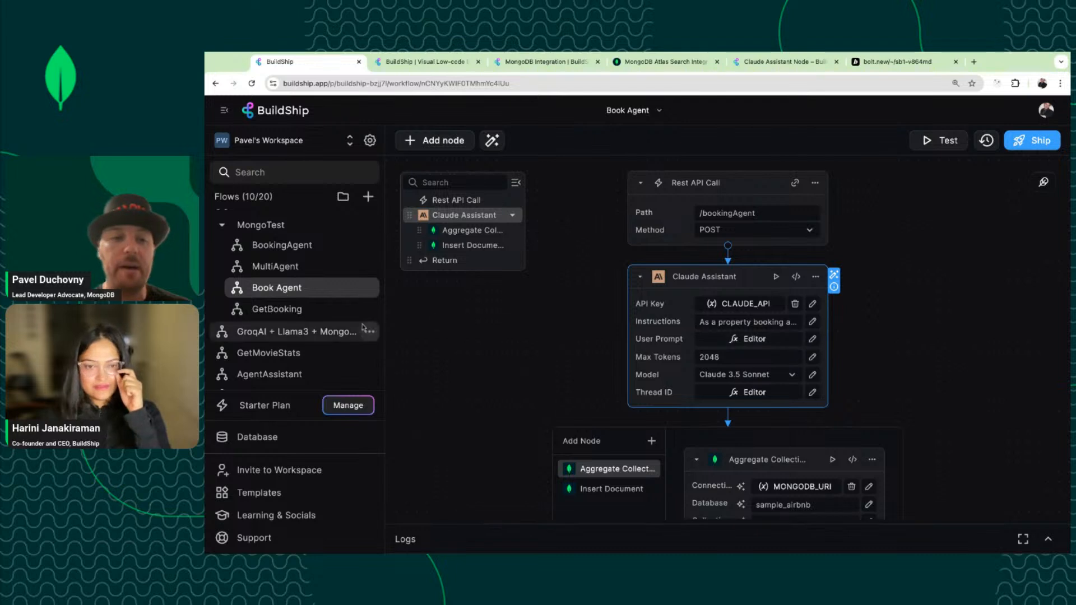
{"action": "left_click", "coordinate": [297, 316]}
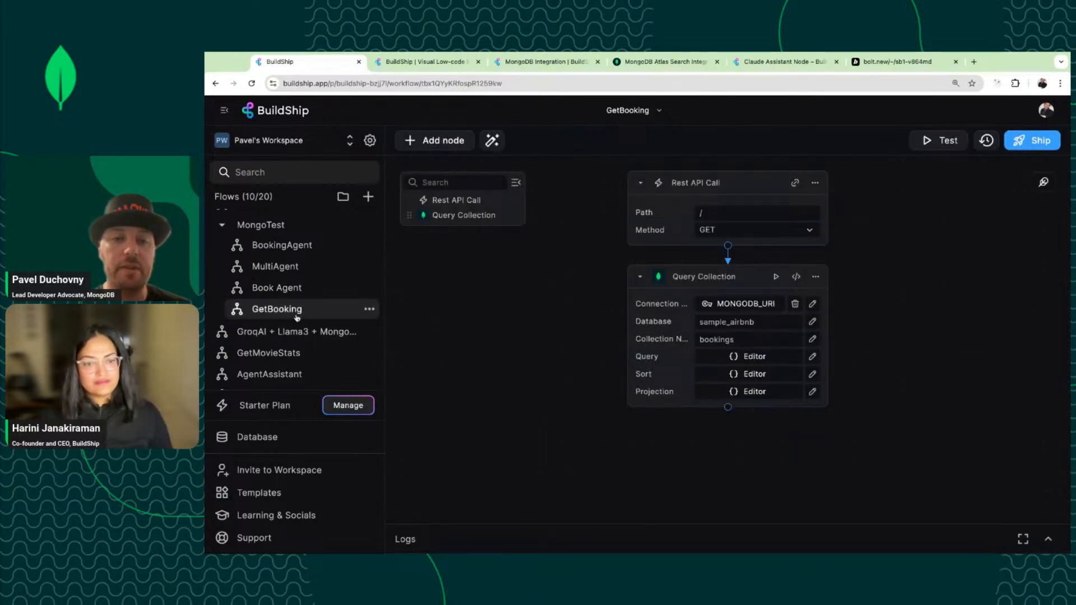
{"action": "left_click", "coordinate": [302, 287]}
Rename the BookingAgent workflow to BookingAgentLC.
{"action": "left_click", "coordinate": [335, 250]}
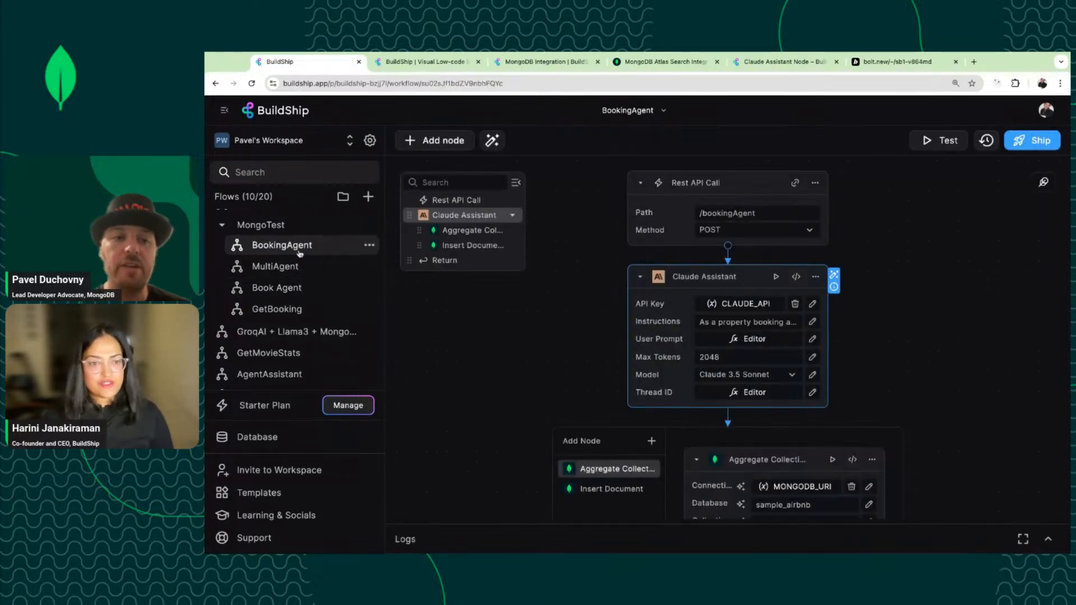
{"action": "left_click", "coordinate": [369, 245]}
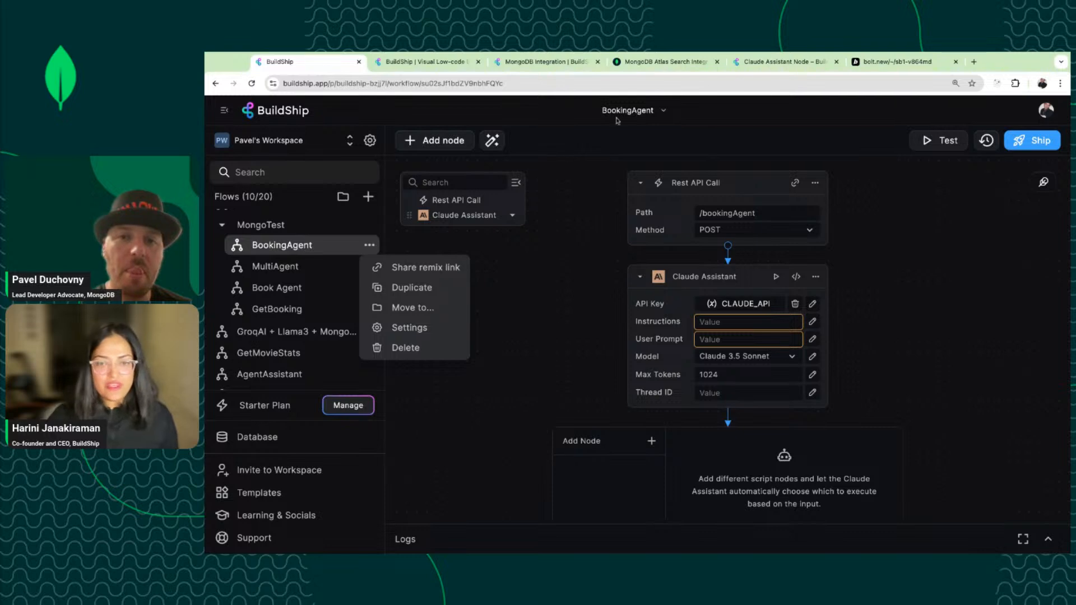
{"action": "left_click", "coordinate": [639, 111]}
{"action": "left_click", "coordinate": [639, 112]}
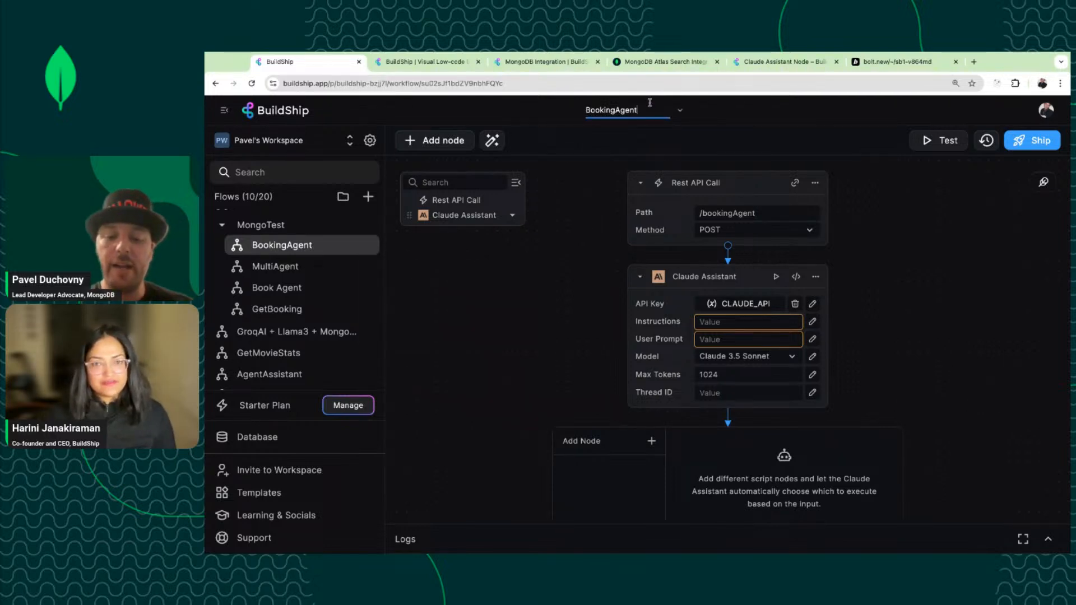
{"action": "type", "text": "LC"}
{"action": "left_click", "coordinate": [594, 215]}
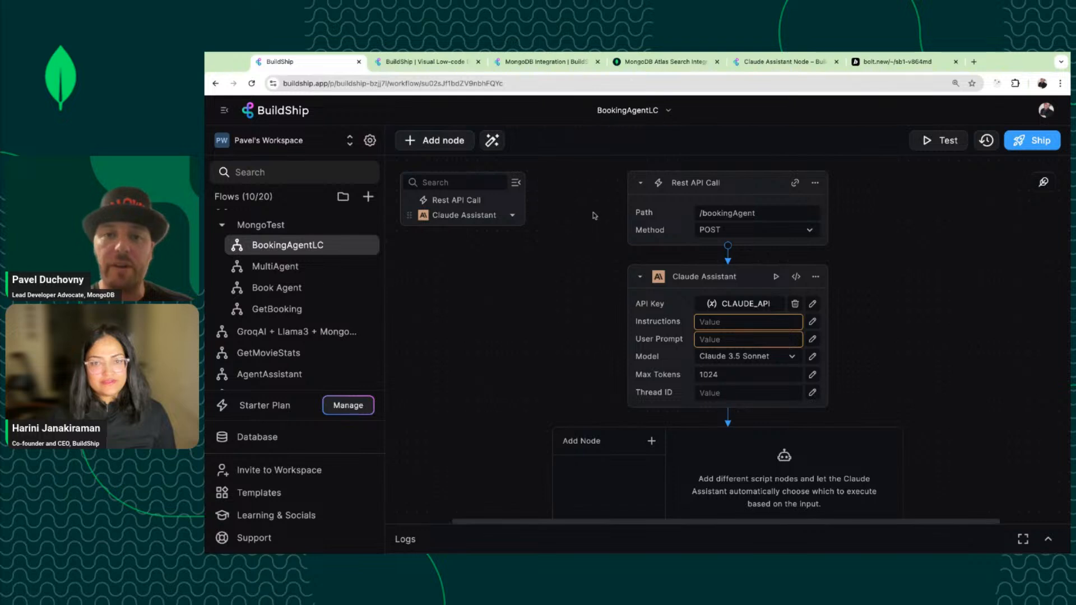
Paste the copied property-booking prompt into the Claude Assistant's Instructions.
{"action": "left_click", "coordinate": [764, 323]}
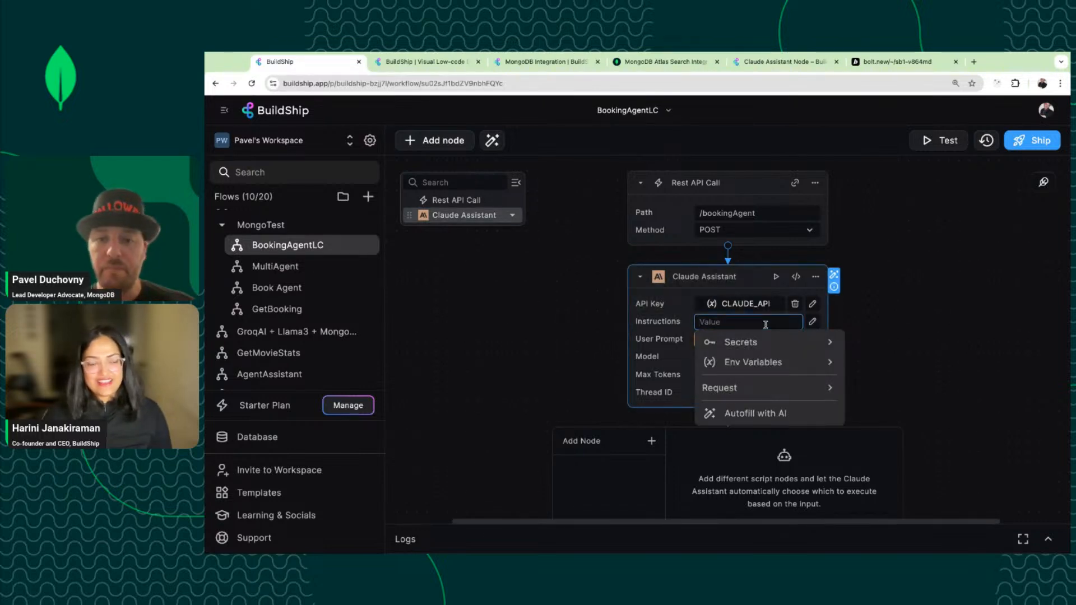
{"action": "left_click", "coordinate": [812, 321]}
{"action": "key", "text": "ctrl+v"}
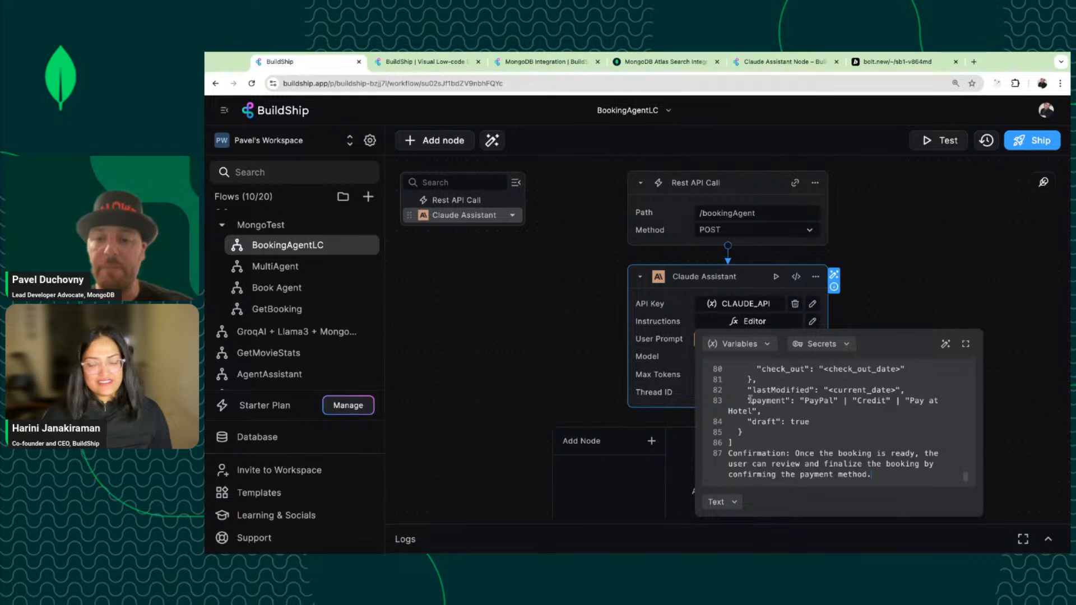
{"action": "scroll", "coordinate": [749, 399], "scroll_direction": "up", "scroll_amount": 10}
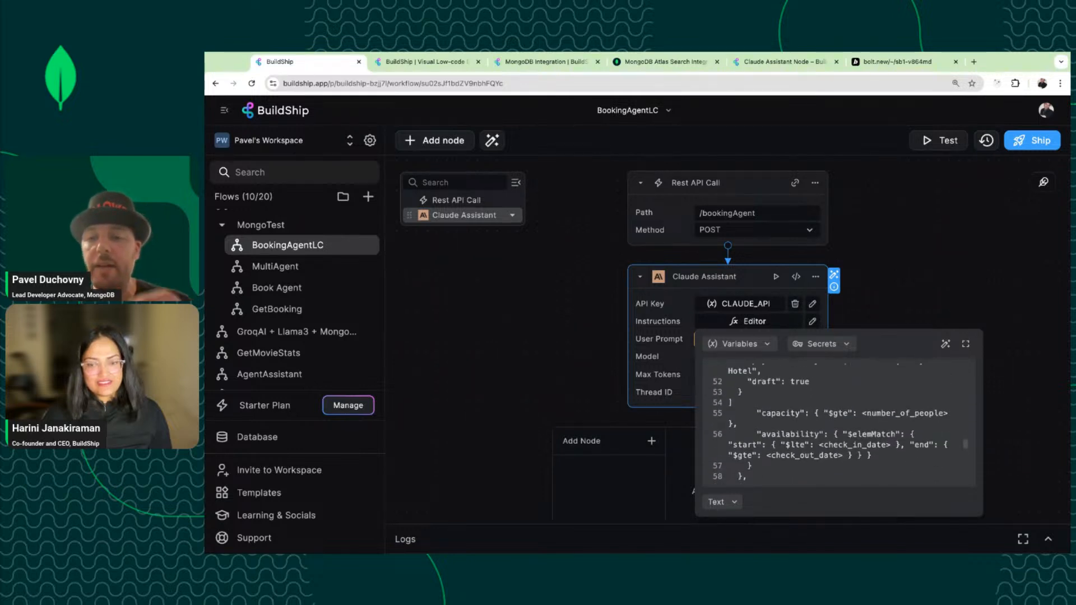
{"action": "scroll", "coordinate": [838, 420], "scroll_direction": "up", "scroll_amount": 12}
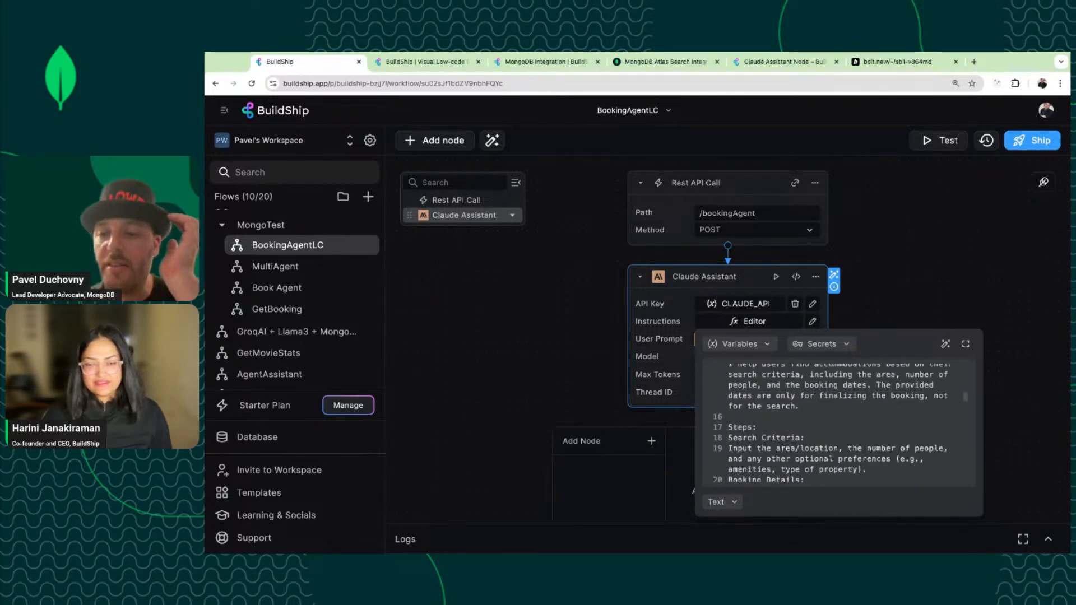
{"action": "scroll", "coordinate": [837, 420], "scroll_direction": "up", "scroll_amount": 4}
In the expanded Instructions editor, delete the stray 'json' and 'Copy code' lines.
{"action": "left_click", "coordinate": [964, 343]}
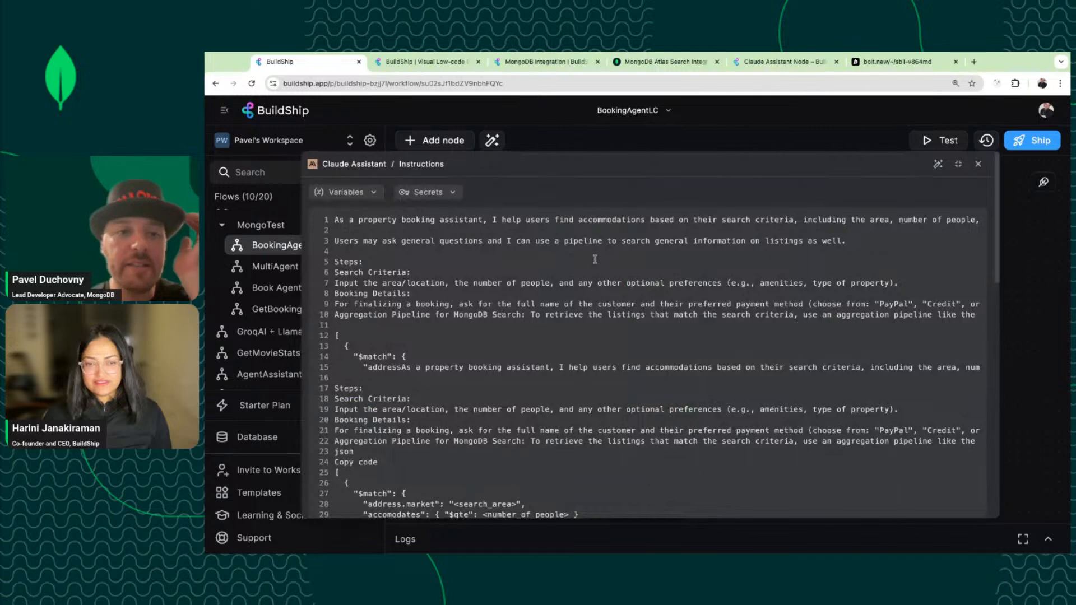
{"action": "left_click_drag", "start_coordinate": [333, 219], "coordinate": [488, 220]}
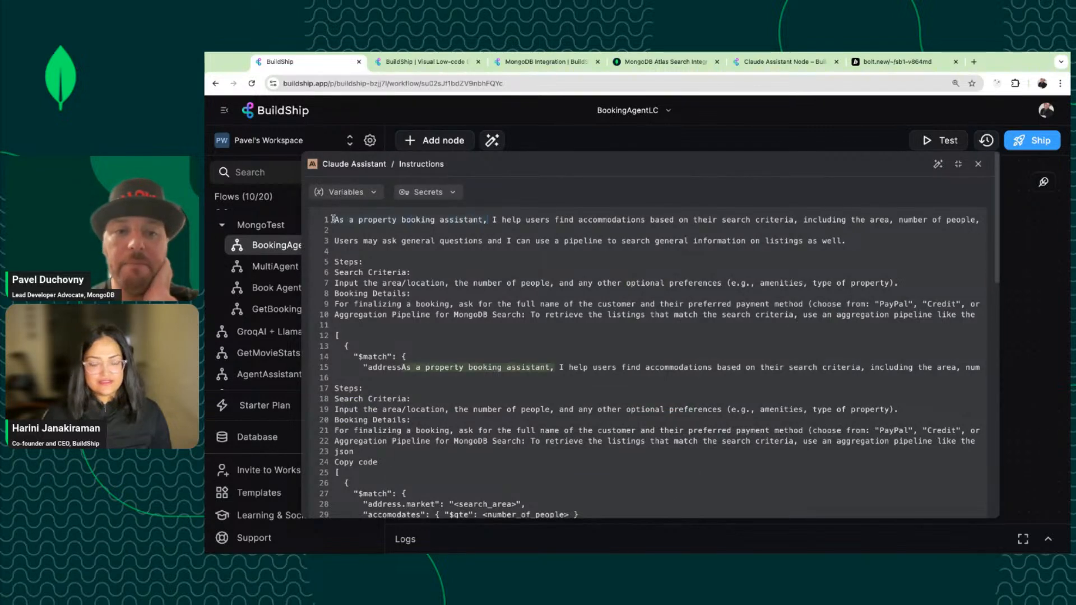
{"action": "left_click", "coordinate": [463, 219]}
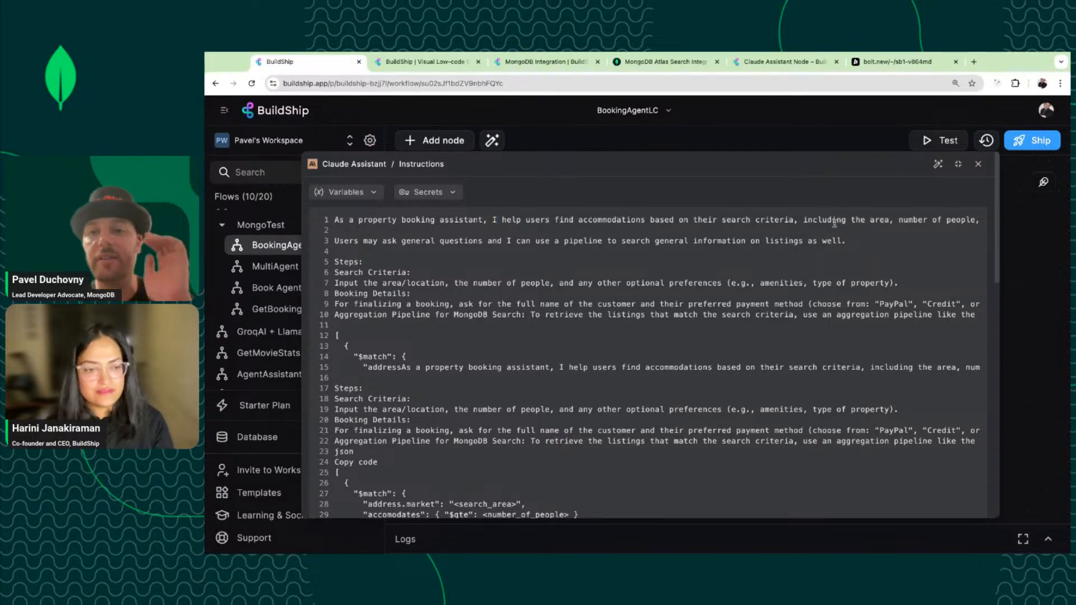
{"action": "scroll", "coordinate": [834, 227], "scroll_direction": "down", "scroll_amount": 1}
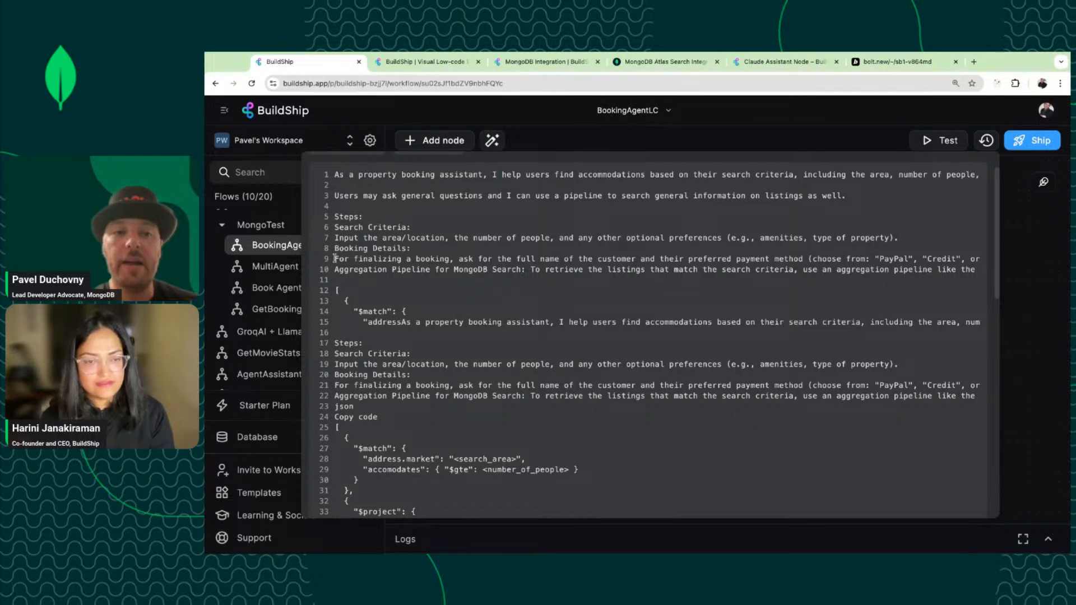
{"action": "scroll", "coordinate": [335, 259], "scroll_direction": "down", "scroll_amount": 3}
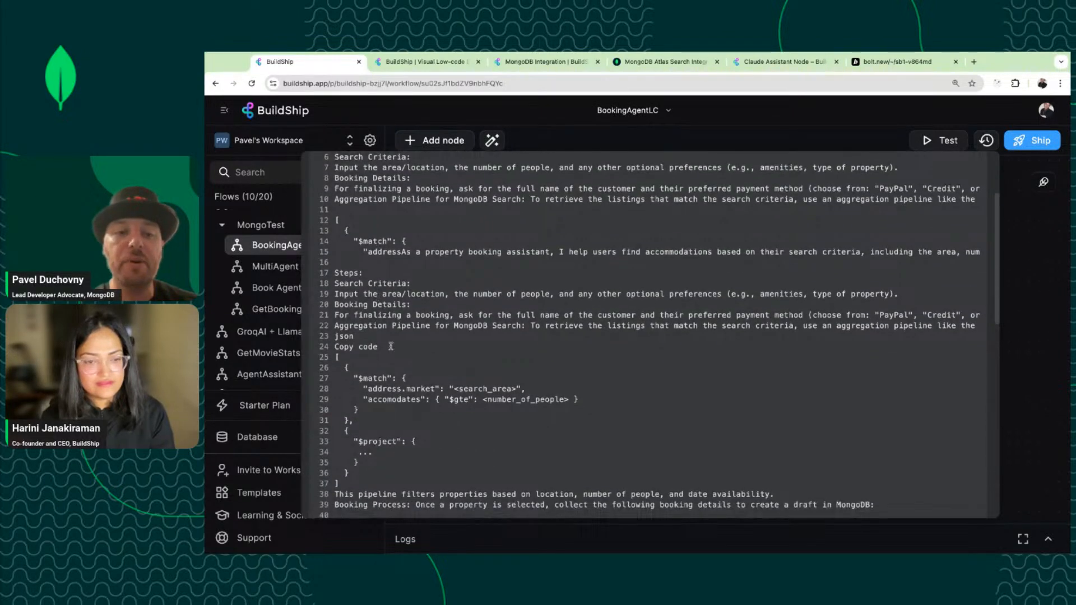
{"action": "scroll", "coordinate": [390, 346], "scroll_direction": "down", "scroll_amount": 2}
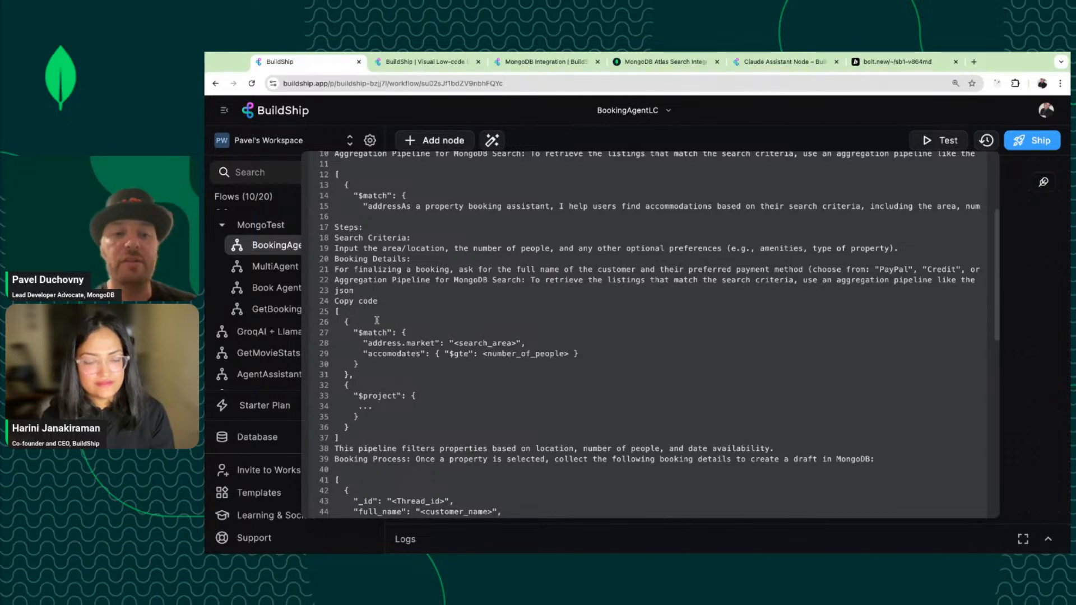
{"action": "scroll", "coordinate": [378, 401], "scroll_direction": "down", "scroll_amount": 4}
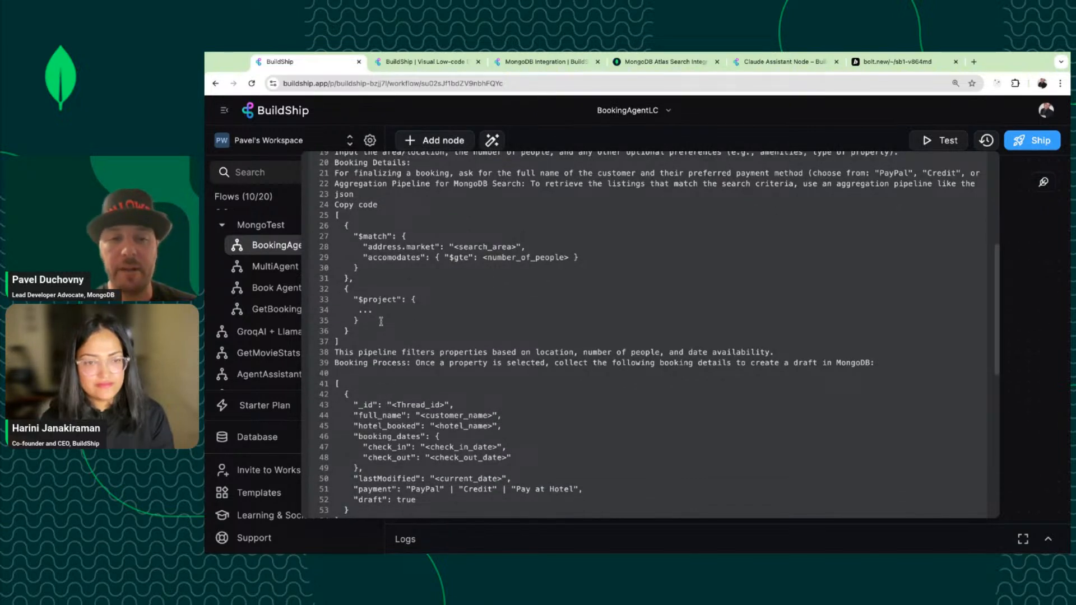
{"action": "scroll", "coordinate": [381, 320], "scroll_direction": "down", "scroll_amount": 8}
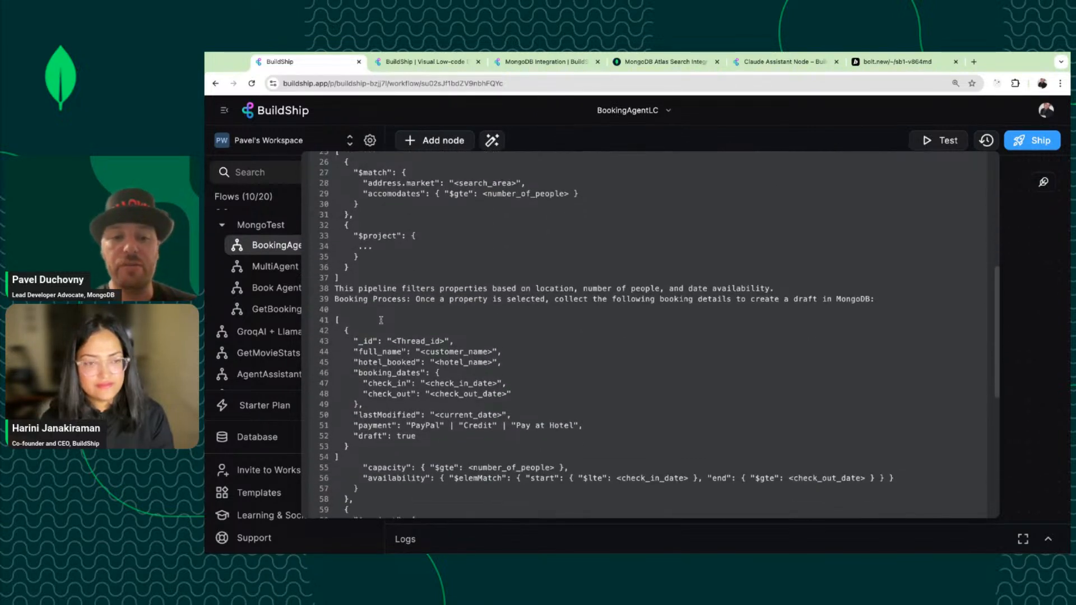
{"action": "scroll", "coordinate": [381, 320], "scroll_direction": "down", "scroll_amount": 2}
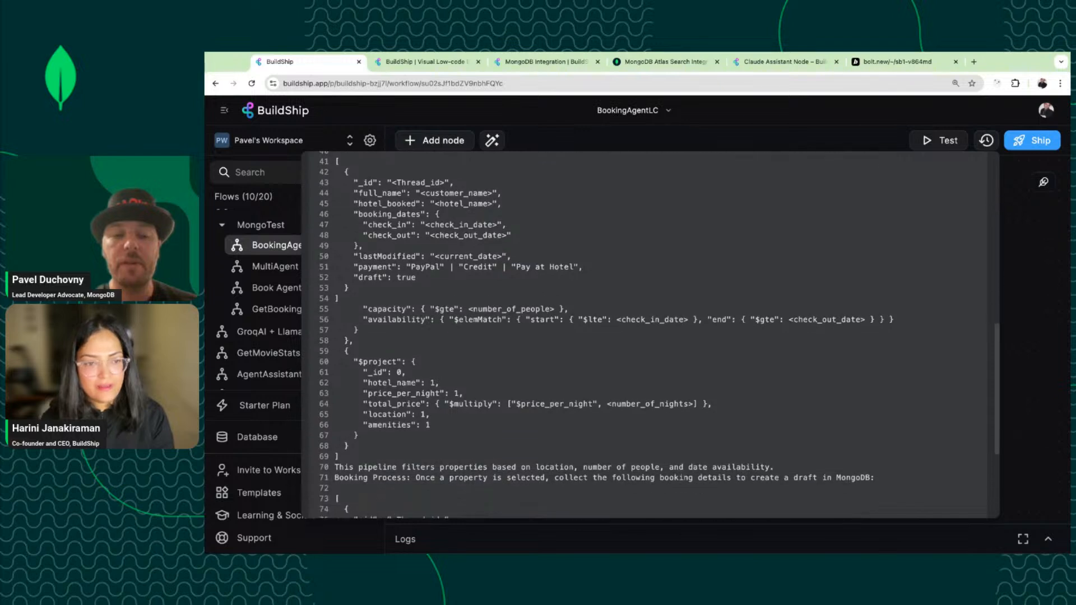
{"action": "scroll", "coordinate": [381, 320], "scroll_direction": "up", "scroll_amount": 2}
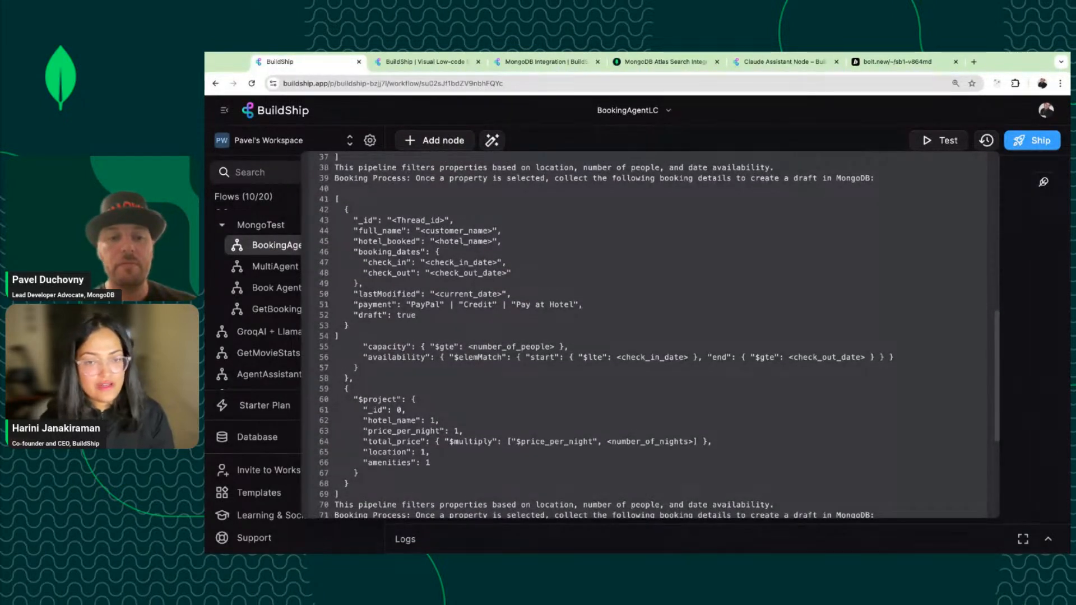
{"action": "scroll", "coordinate": [650, 335], "scroll_direction": "up", "scroll_amount": 3}
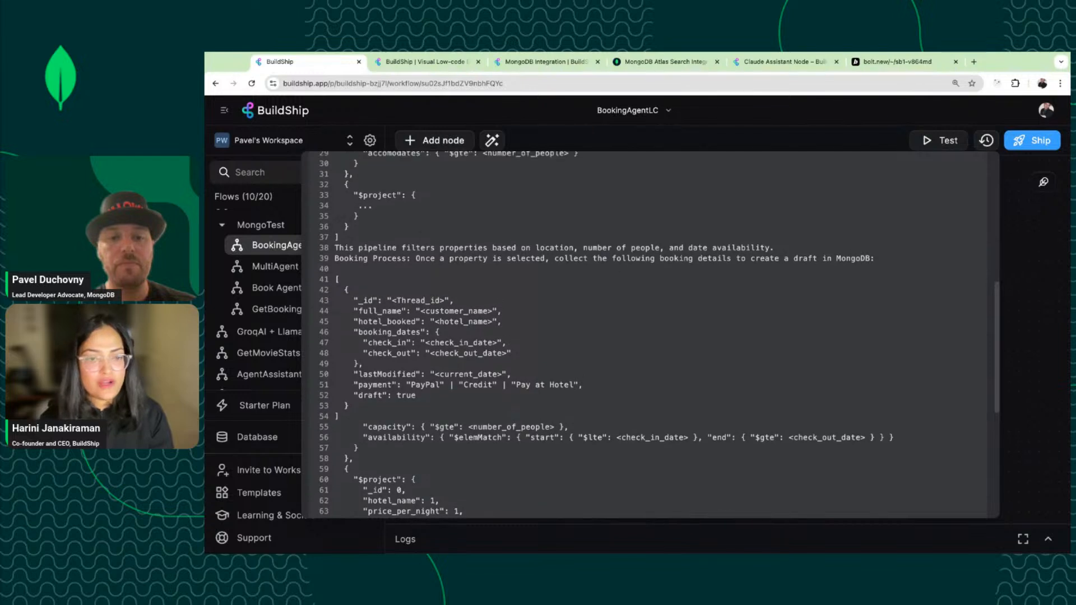
{"action": "scroll", "coordinate": [650, 334], "scroll_direction": "down", "scroll_amount": 6}
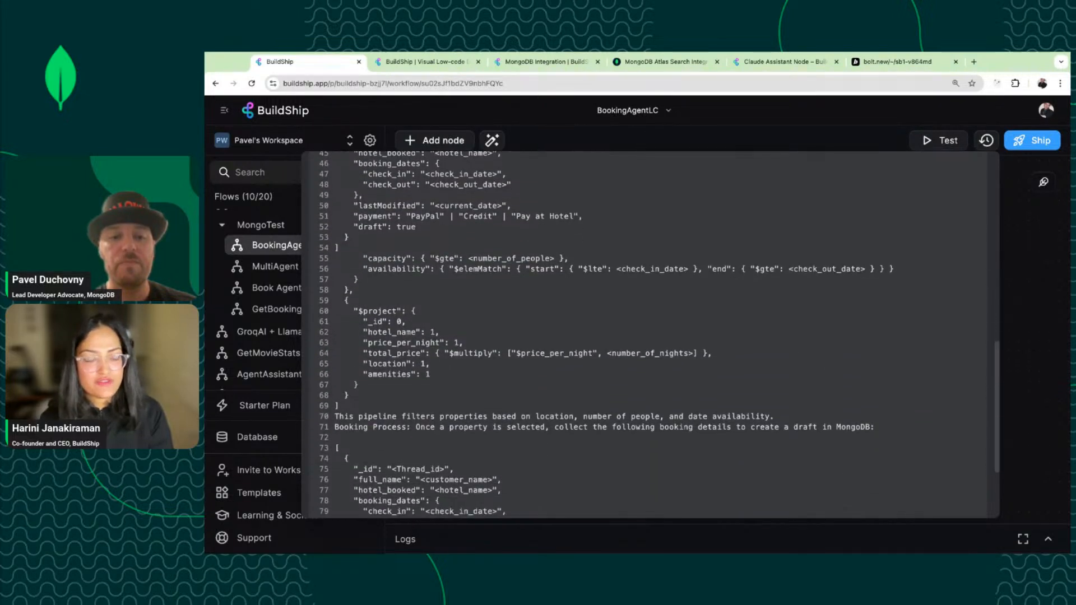
{"action": "scroll", "coordinate": [650, 334], "scroll_direction": "down", "scroll_amount": 1}
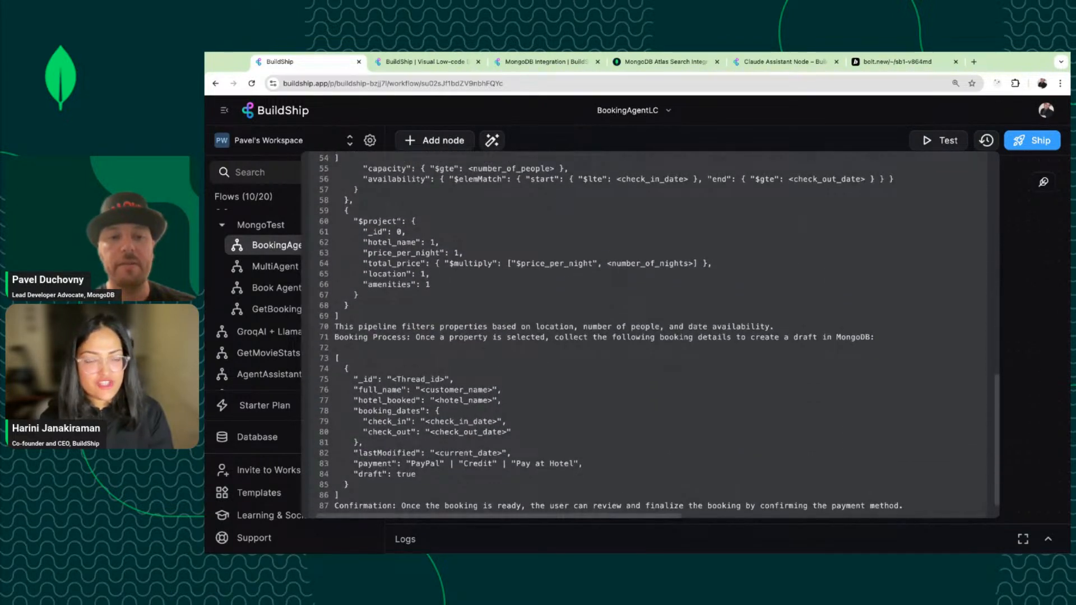
{"action": "scroll", "coordinate": [650, 335], "scroll_direction": "up", "scroll_amount": 6}
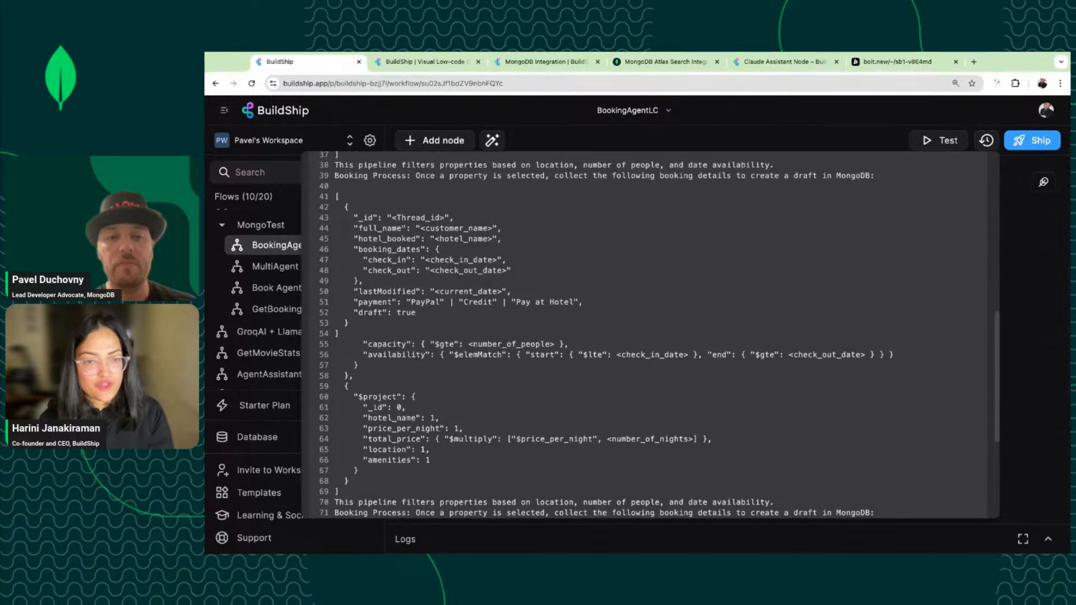
{"action": "scroll", "coordinate": [650, 334], "scroll_direction": "up", "scroll_amount": 1}
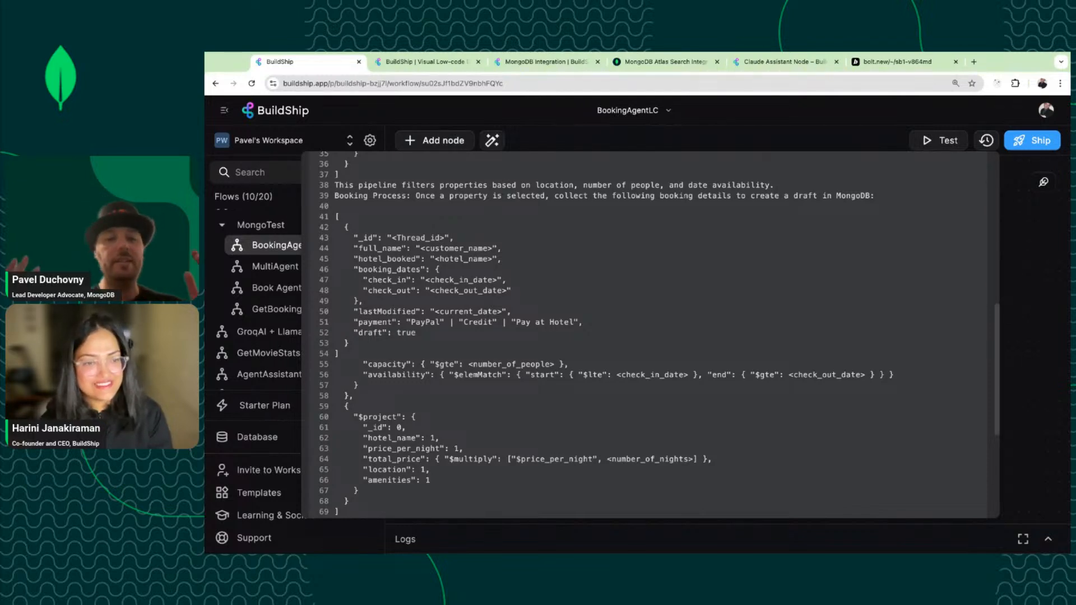
{"action": "scroll", "coordinate": [555, 216], "scroll_direction": "up", "scroll_amount": 4}
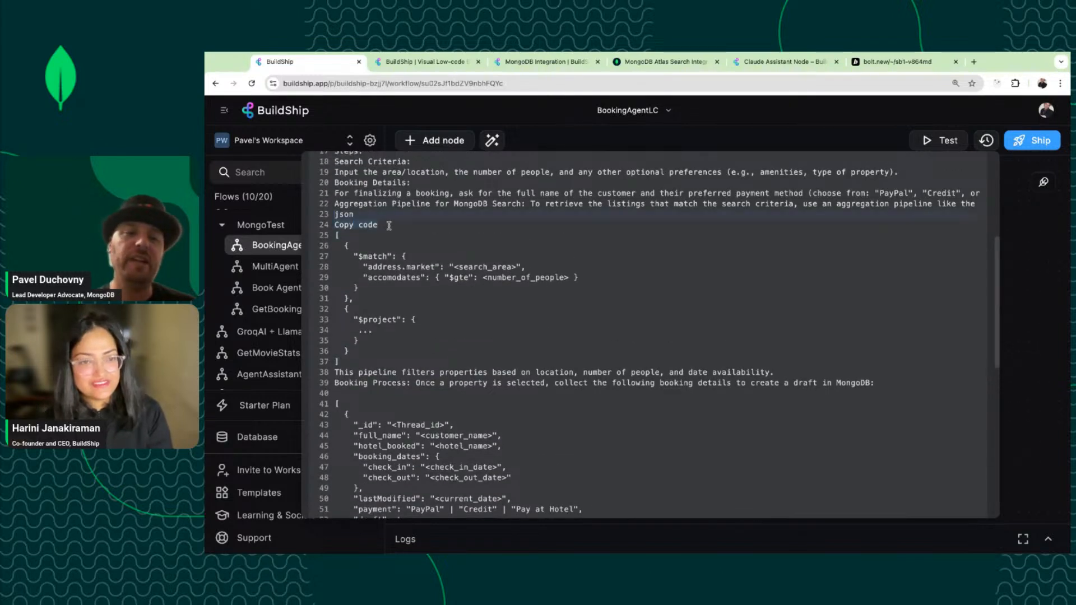
{"action": "key", "text": "BackSpace"}
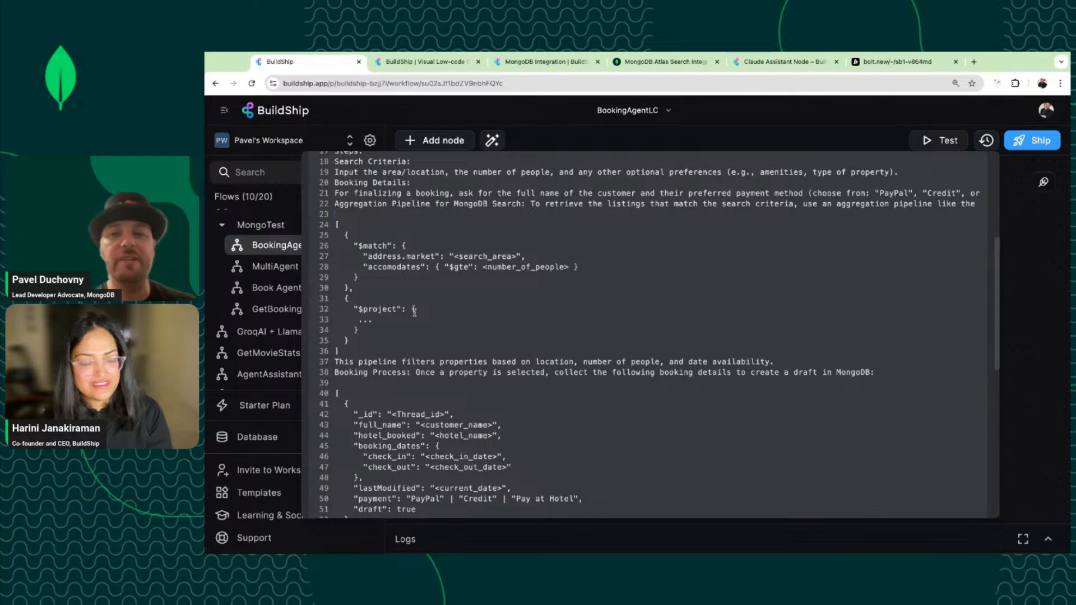
{"action": "scroll", "coordinate": [833, 257], "scroll_direction": "up", "scroll_amount": 5}
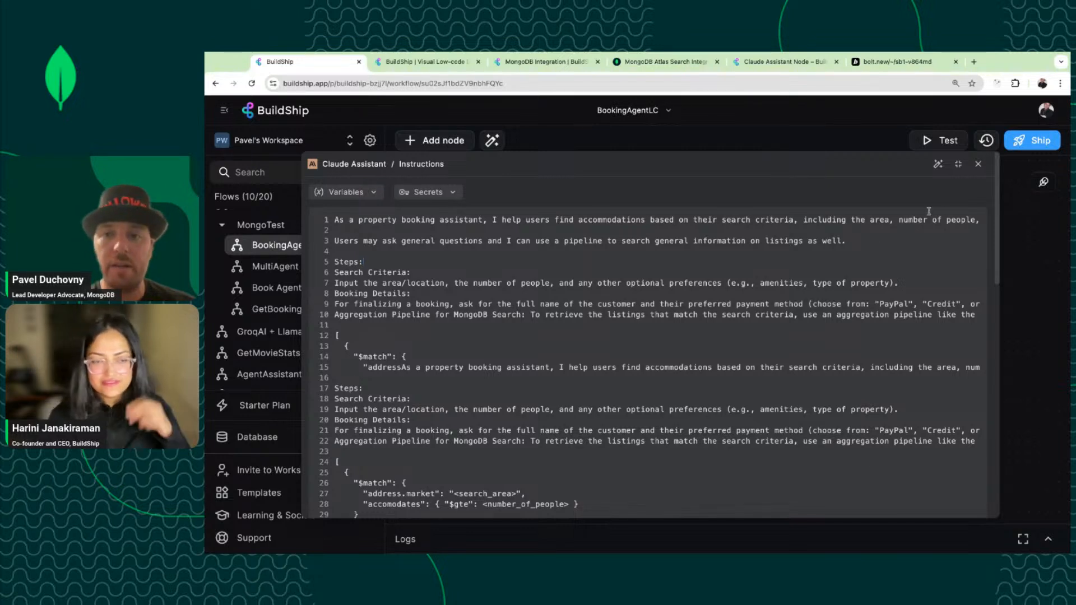
Set the User Prompt to the request Body with '.message' appended, giving Body.message.
{"action": "left_click", "coordinate": [978, 165]}
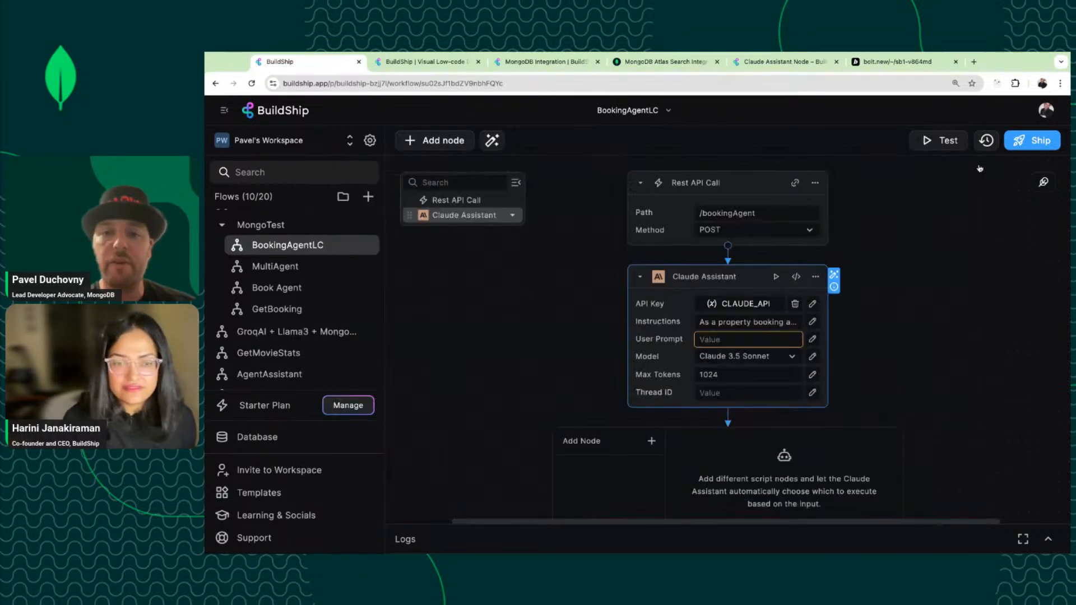
{"action": "left_click", "coordinate": [744, 338]}
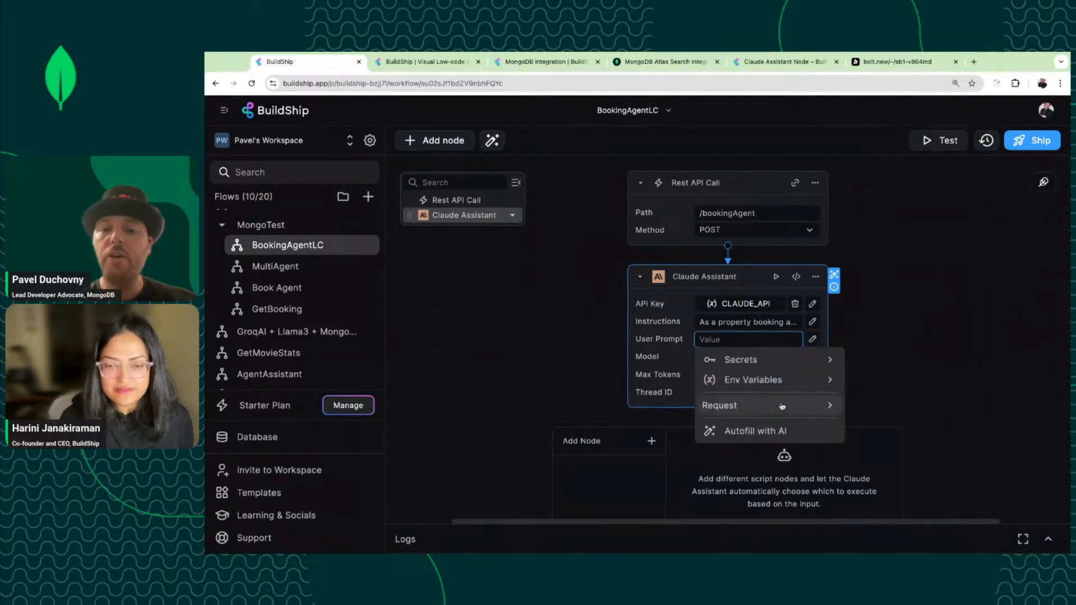
{"action": "left_click", "coordinate": [781, 406]}
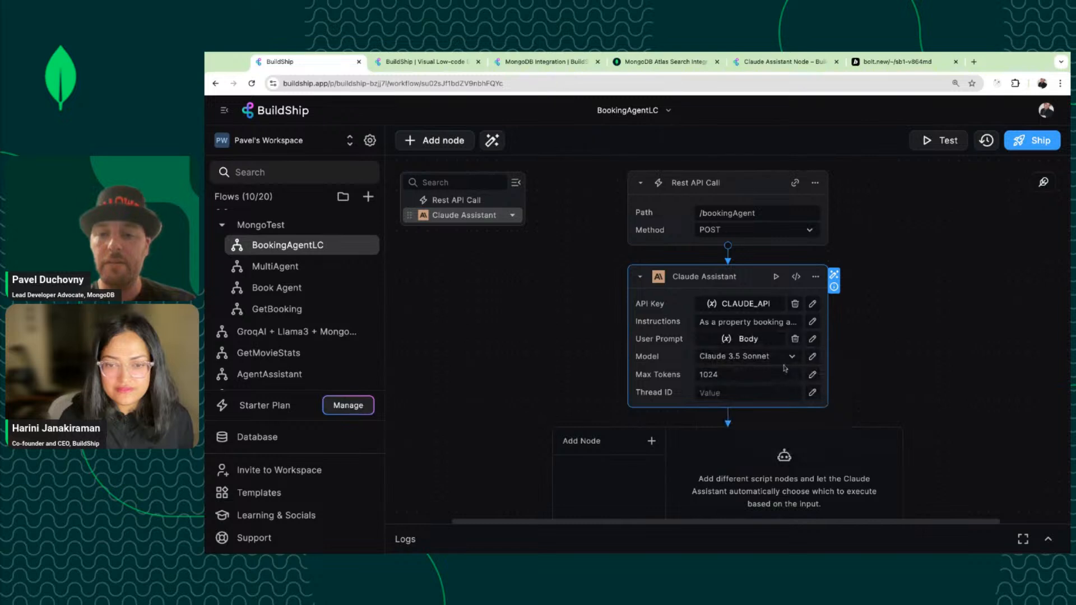
{"action": "left_click", "coordinate": [812, 338]}
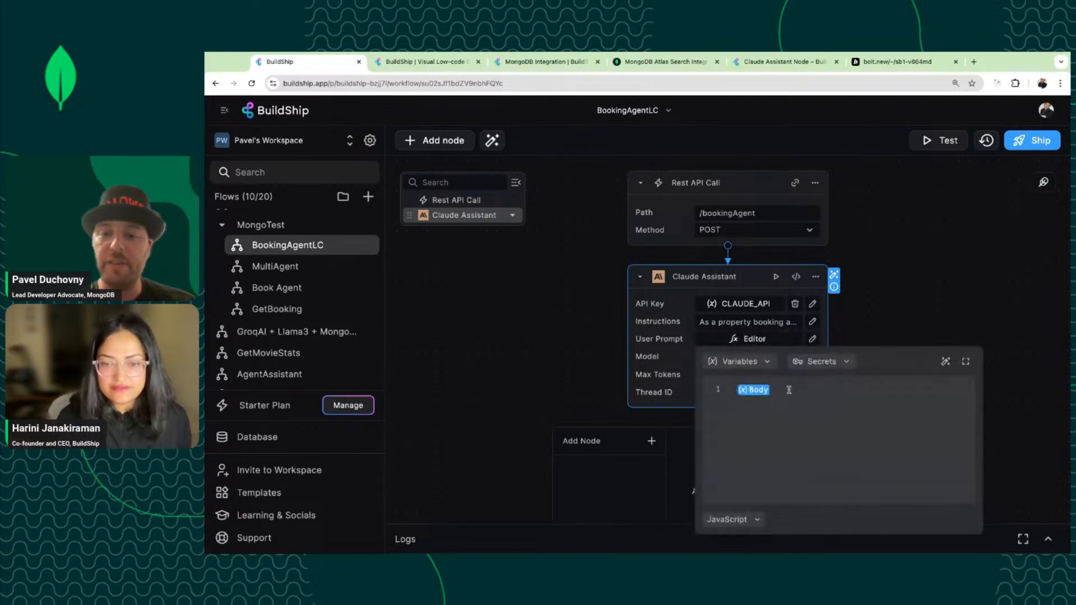
{"action": "type", "text": ".message"}
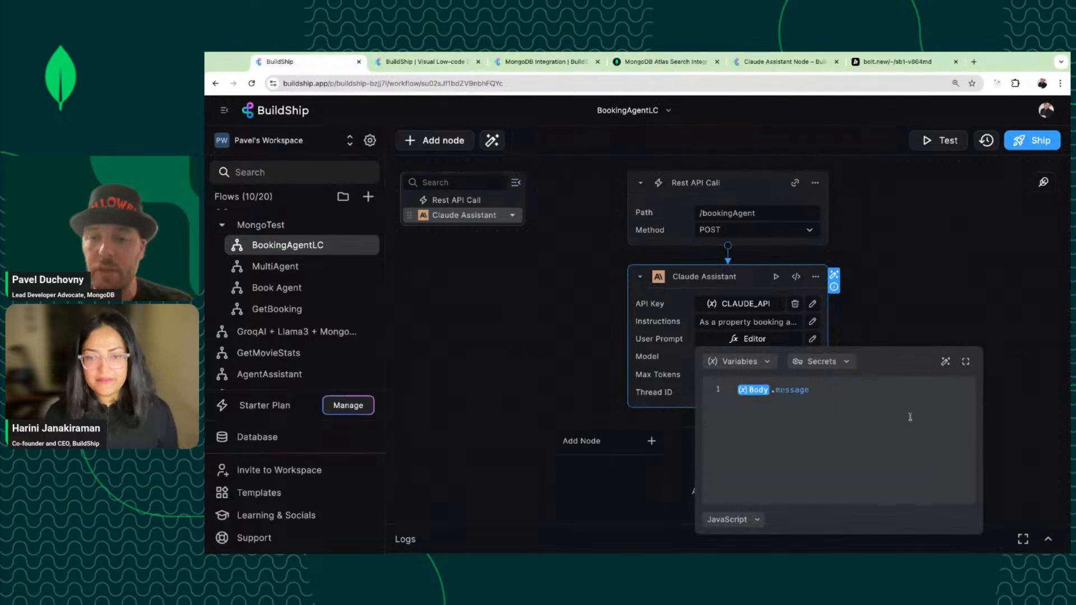
{"action": "mouse_move", "coordinate": [759, 394]}
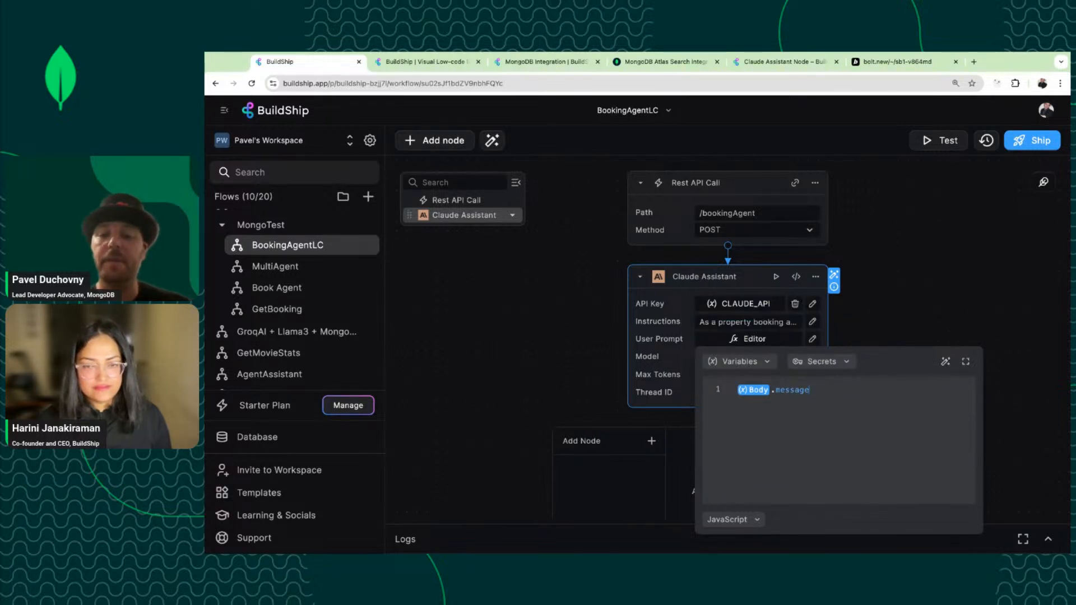
{"action": "left_click", "coordinate": [579, 379]}
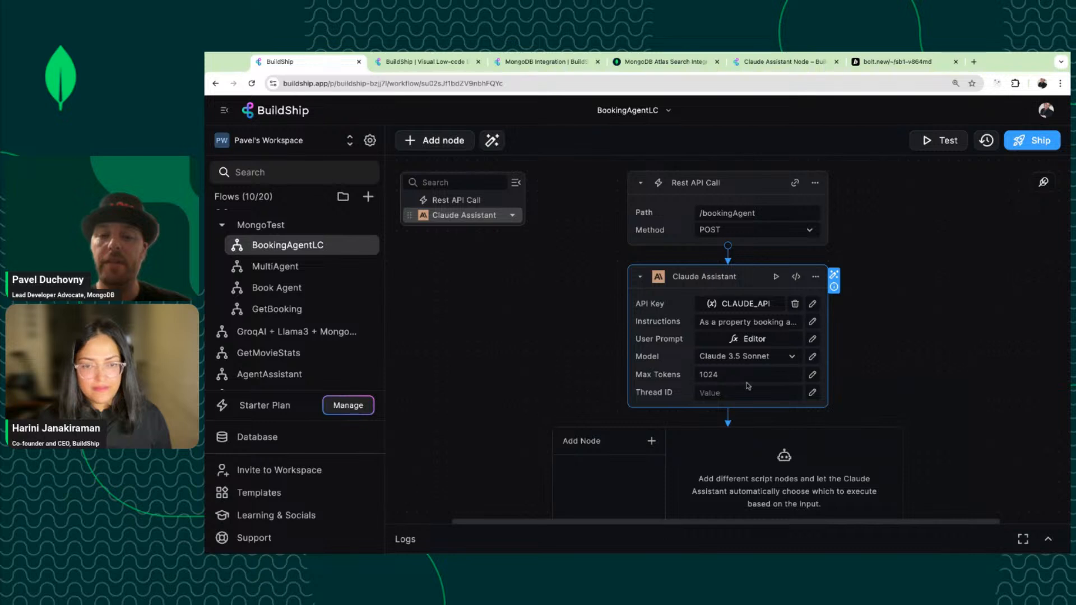
Select Claude 3.5 Sonnet and keep the model ID claude-3-5-sonnet-20241022 in the Model editor.
{"action": "left_click", "coordinate": [778, 358]}
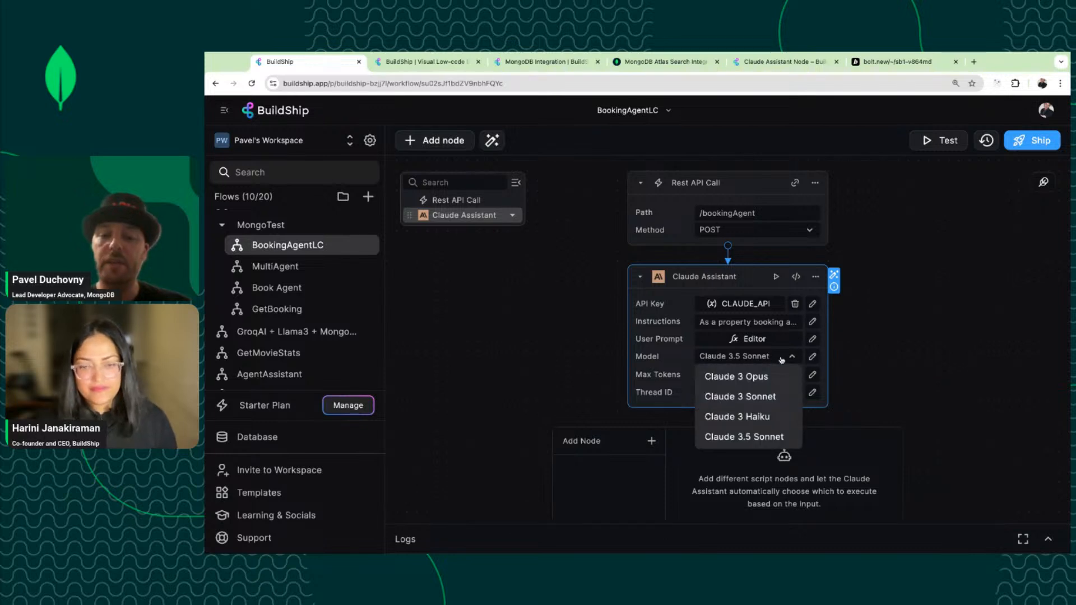
{"action": "left_click", "coordinate": [757, 437]}
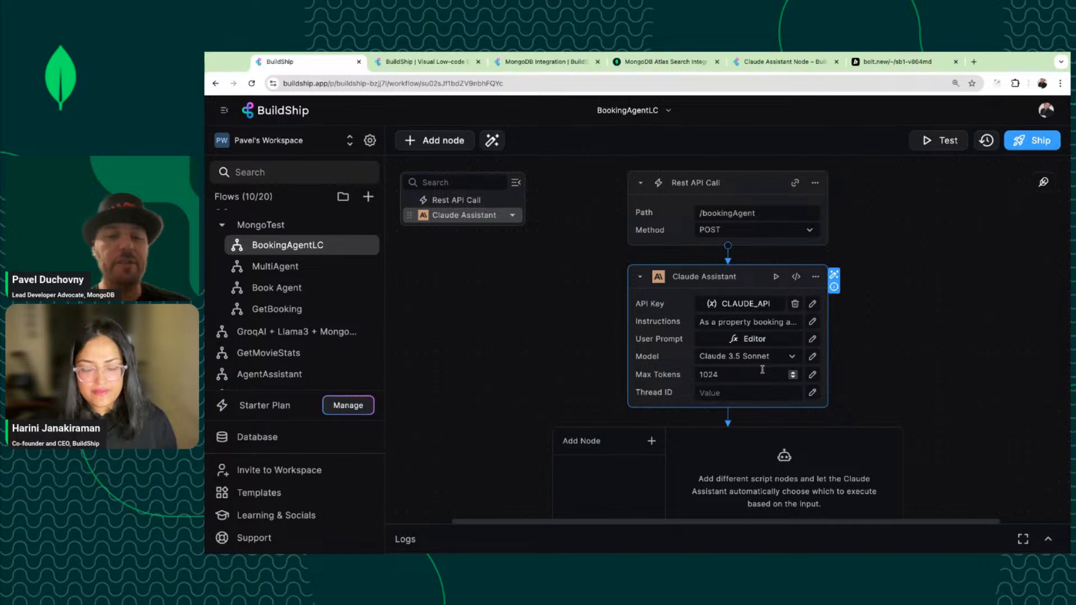
{"action": "left_click", "coordinate": [814, 357]}
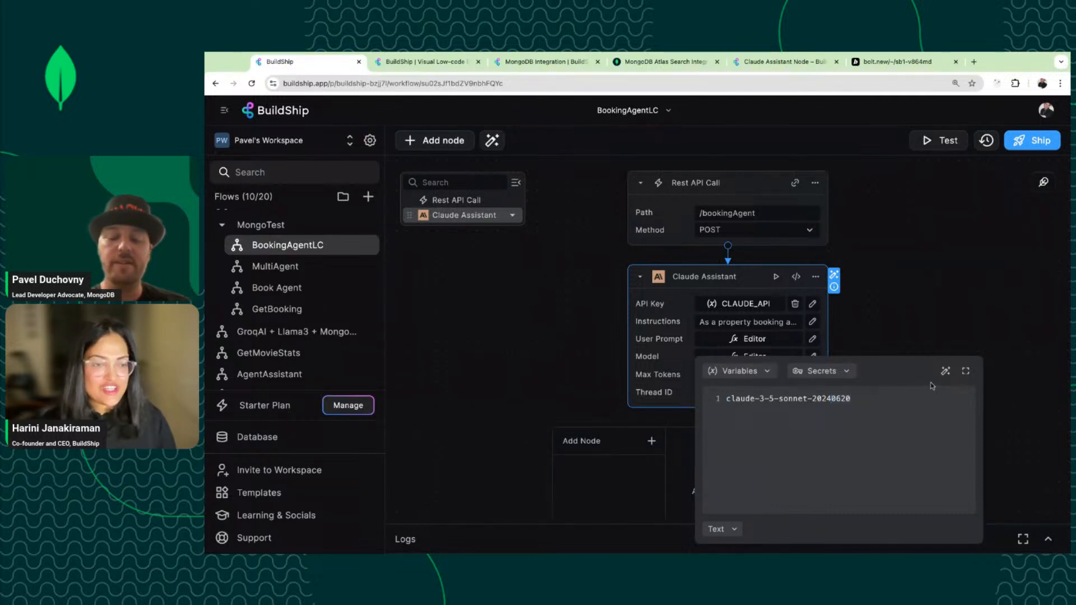
{"action": "key", "text": "BackSpace"}
{"action": "key", "text": "BackSpace"}
{"action": "key", "text": "BackSpace"}
{"action": "key", "text": "BackSpace"}
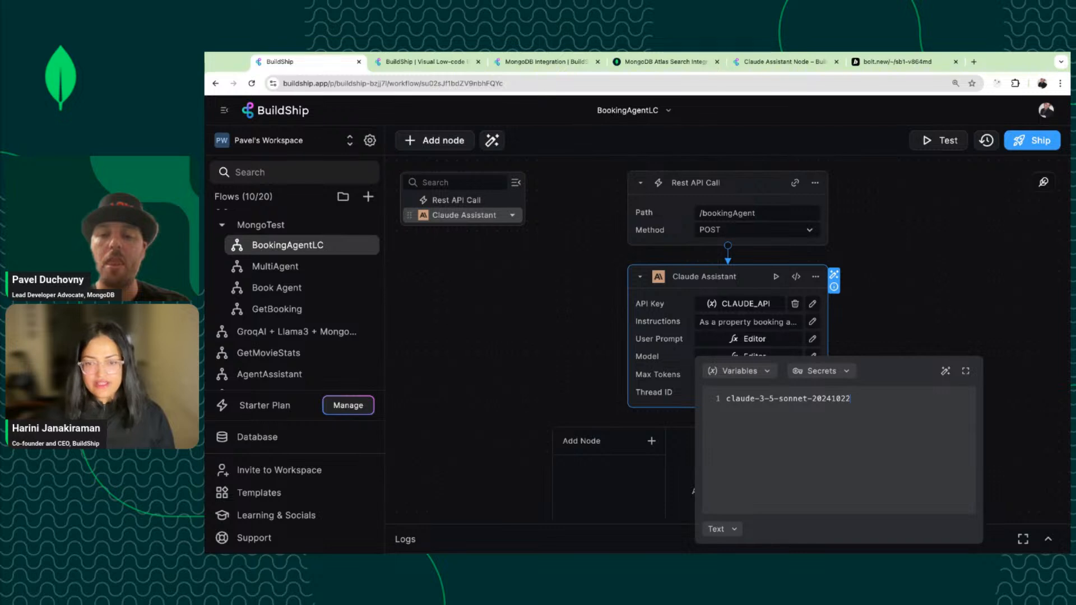
{"action": "key", "text": "BackSpace"}
{"action": "key", "text": "BackSpace"}
{"action": "key", "text": "BackSpace"}
{"action": "key", "text": "BackSpace"}
{"action": "key", "text": "BackSpace"}
{"action": "key", "text": "BackSpace"}
{"action": "key", "text": "BackSpace"}
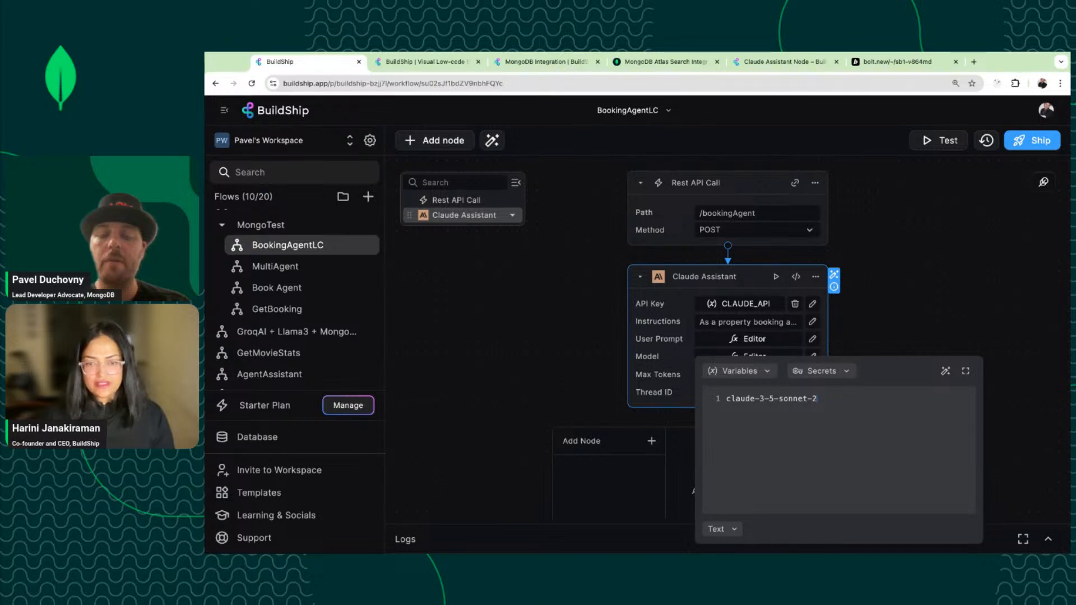
{"action": "key", "text": "ctrl+z"}
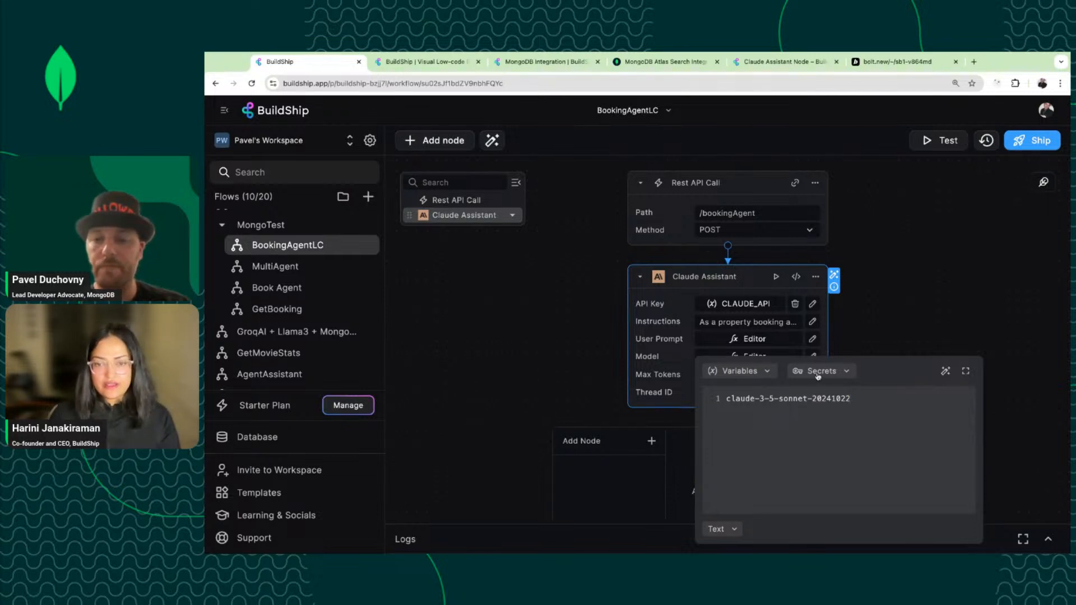
{"action": "left_click", "coordinate": [684, 356]}
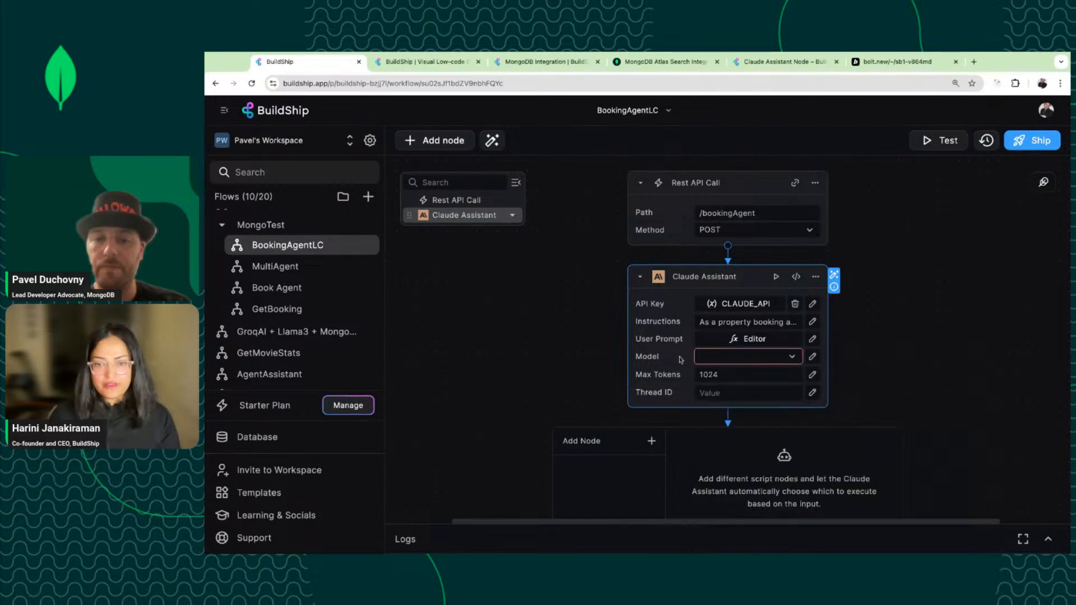
{"action": "left_click", "coordinate": [814, 356]}
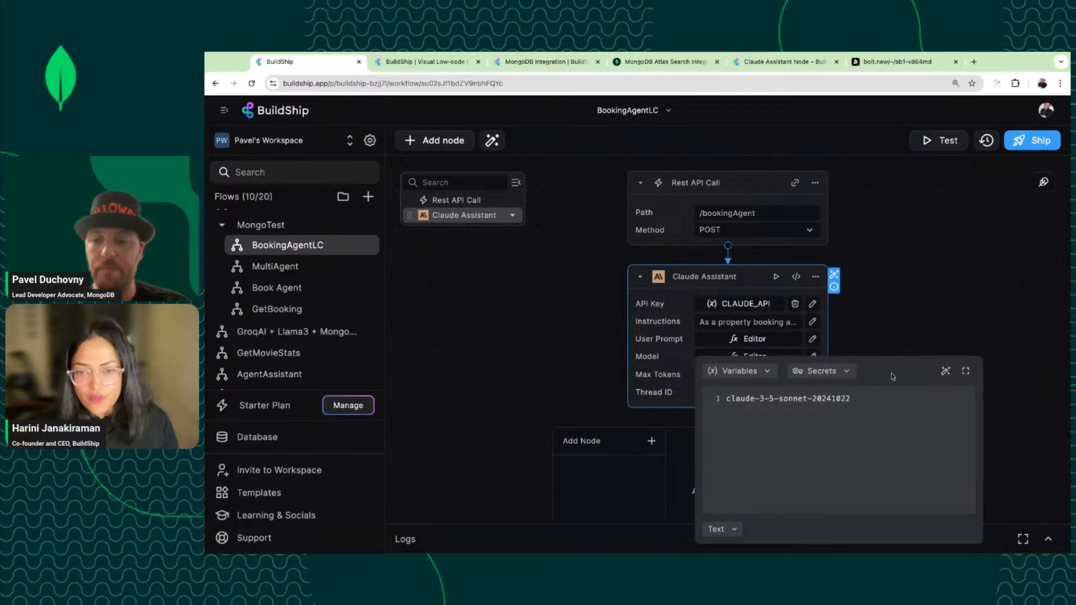
Open the Claude Assistant node's code and search it for 'inp'.
{"action": "left_click", "coordinate": [819, 278]}
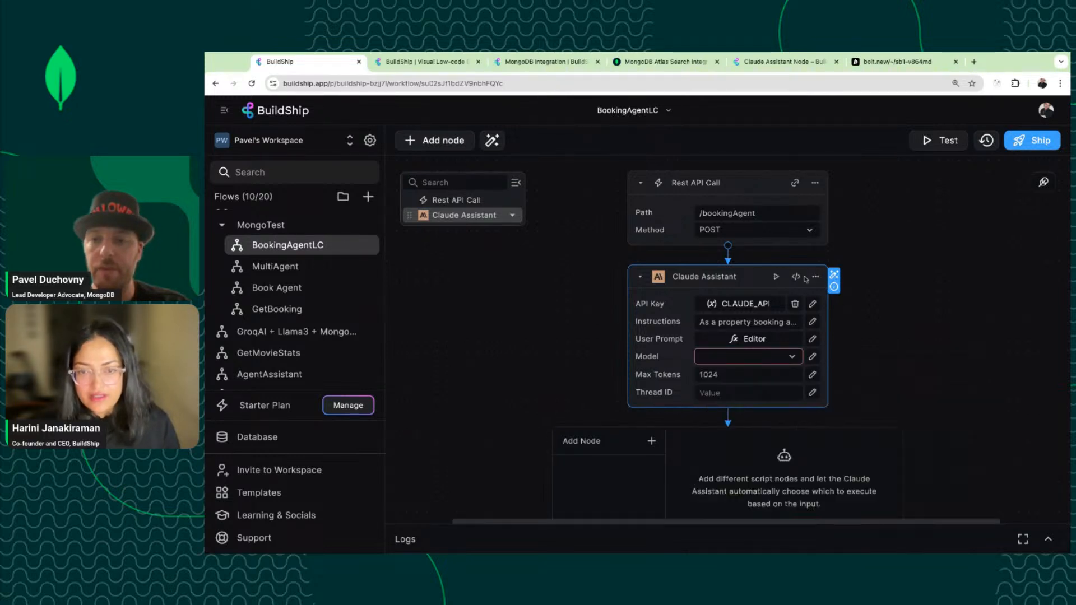
{"action": "left_click", "coordinate": [796, 277]}
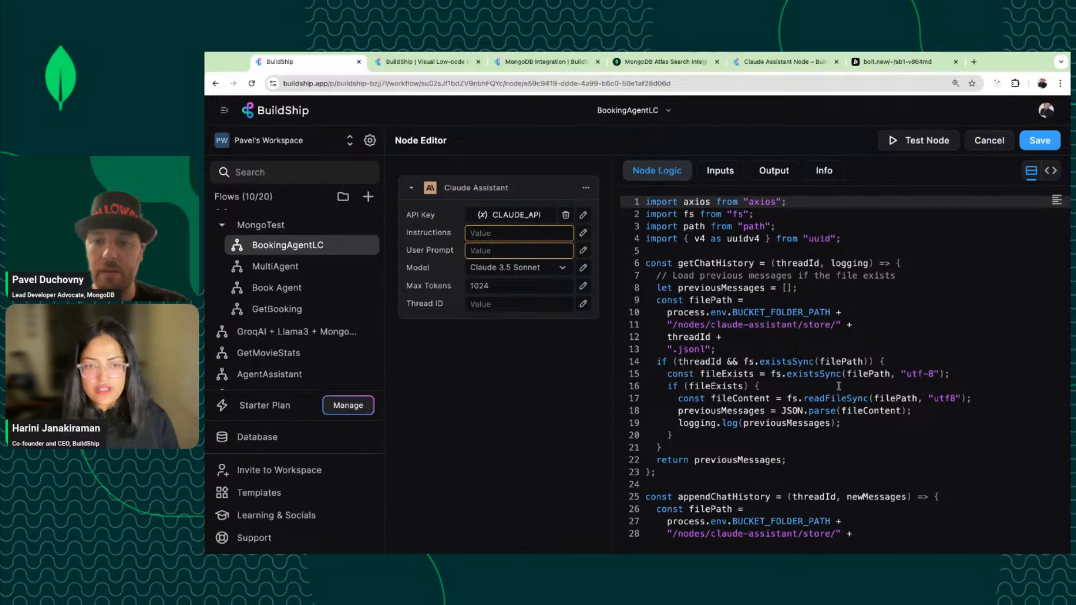
{"action": "scroll", "coordinate": [795, 279], "scroll_direction": "down", "scroll_amount": 7}
{"action": "scroll", "coordinate": [838, 386], "scroll_direction": "down", "scroll_amount": 2}
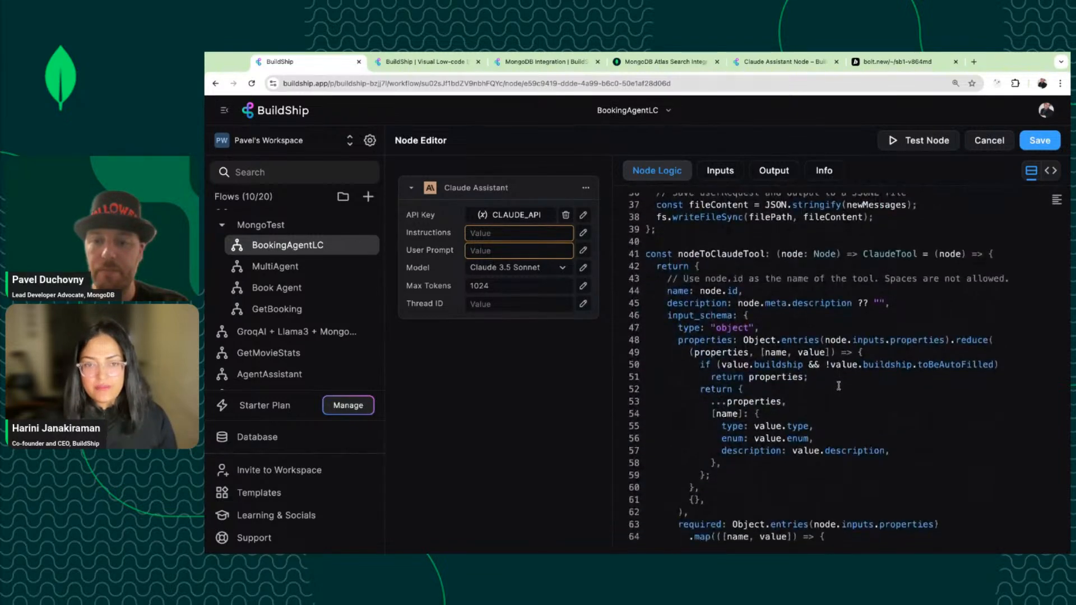
{"action": "left_click", "coordinate": [839, 391]}
{"action": "scroll", "coordinate": [838, 391], "scroll_direction": "up", "scroll_amount": 9}
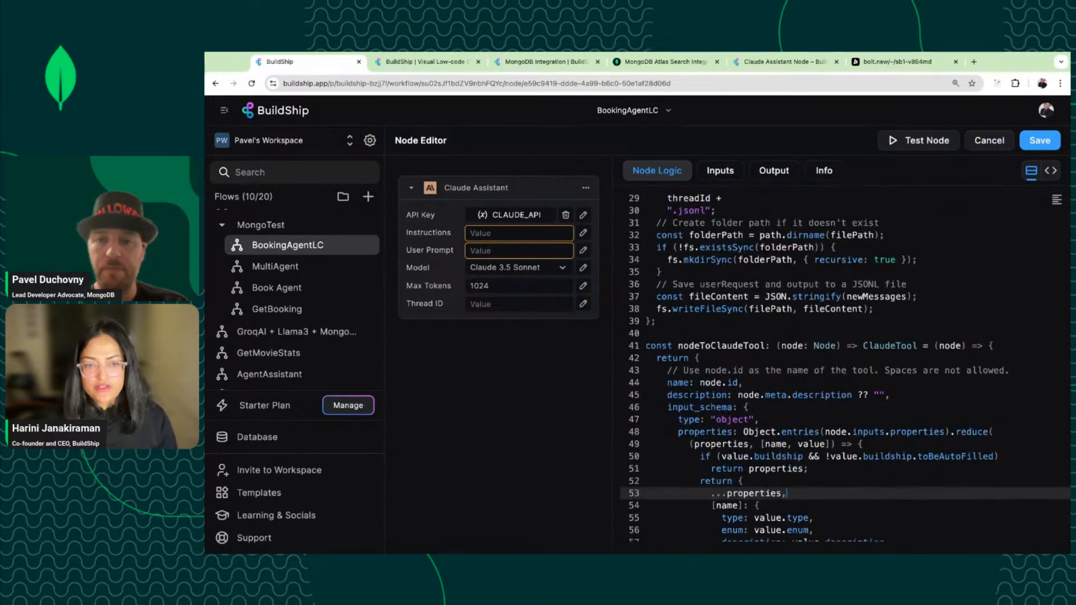
{"action": "key", "text": "ctrl+f"}
{"action": "type", "text": "inputs"}
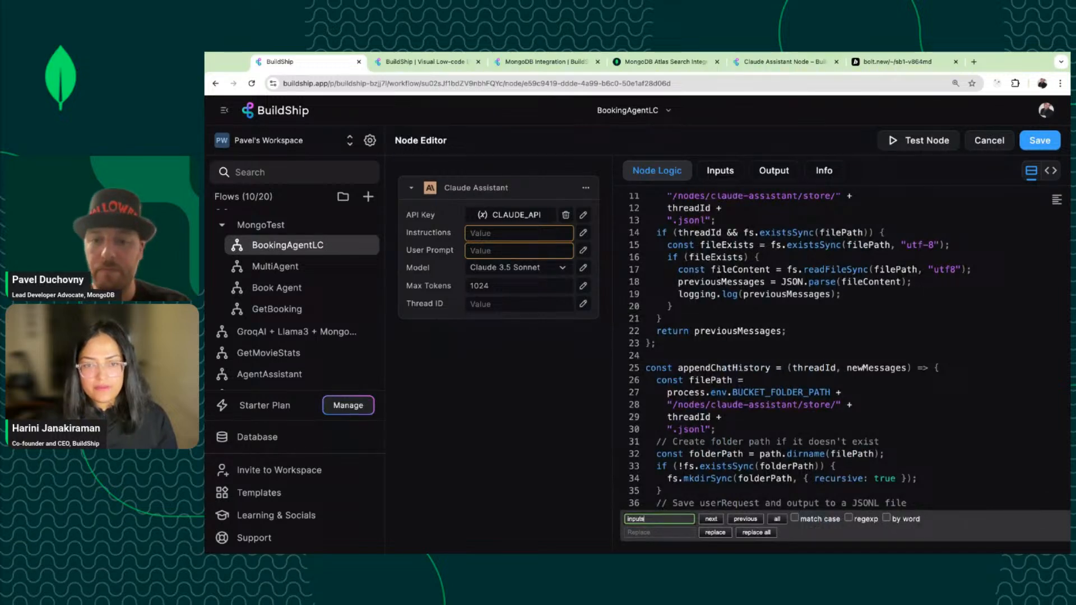
{"action": "key", "text": "Return"}
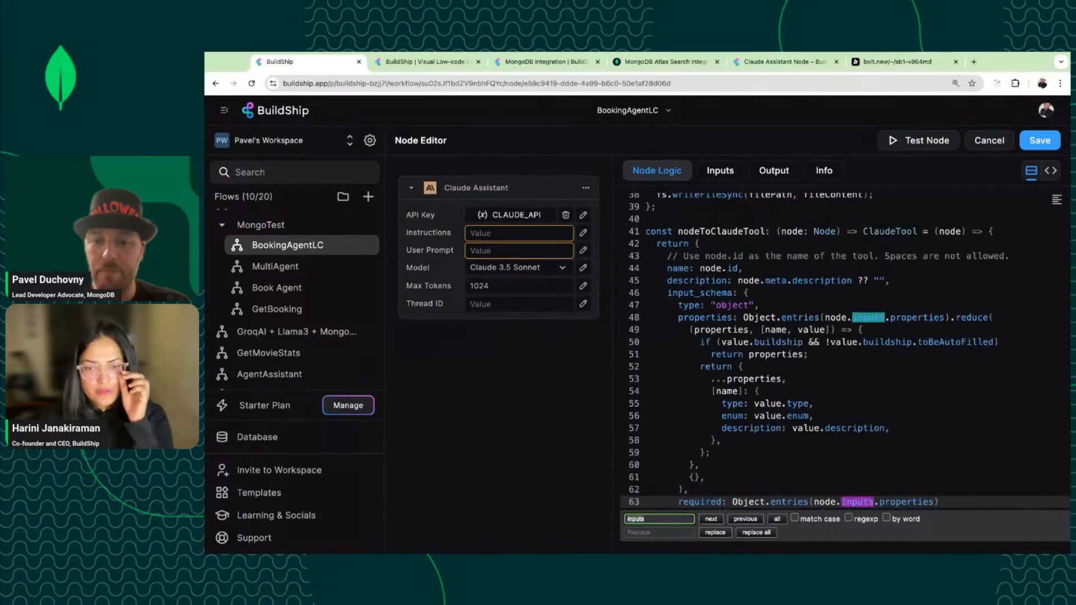
{"action": "key", "text": "Return"}
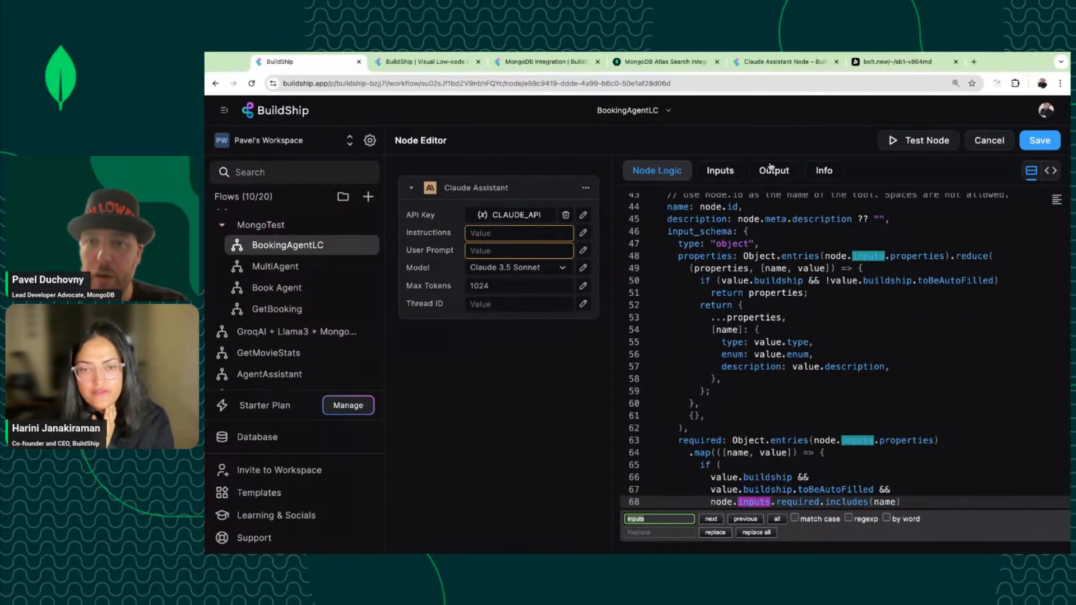
In the node's Inputs, highlight the date part of the Claude 3.5 Sonnet model ID.
{"action": "left_click", "coordinate": [720, 170]}
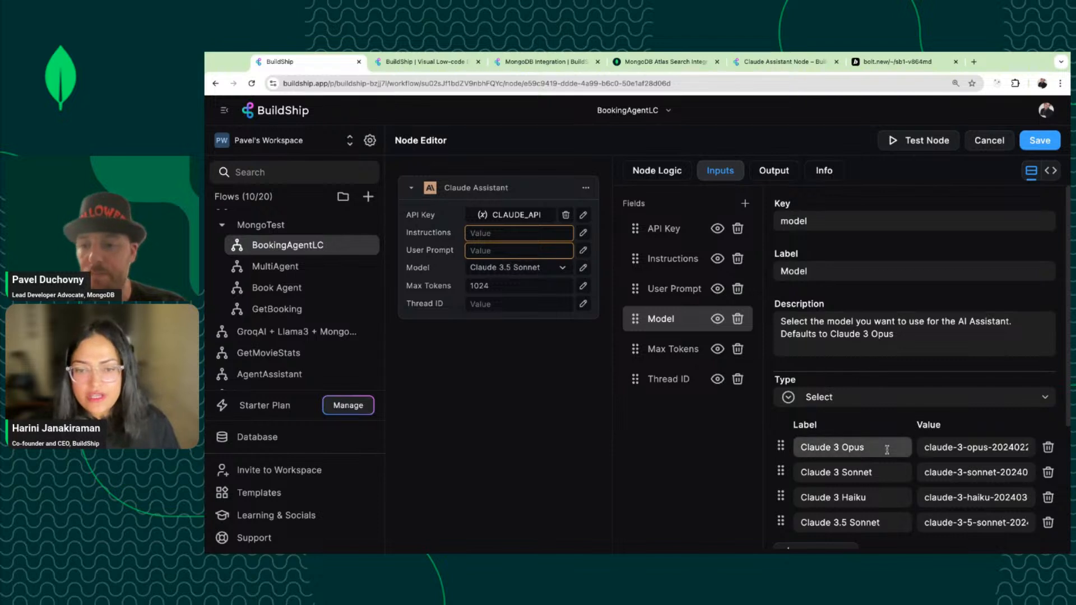
{"action": "scroll", "coordinate": [887, 449], "scroll_direction": "down", "scroll_amount": 1}
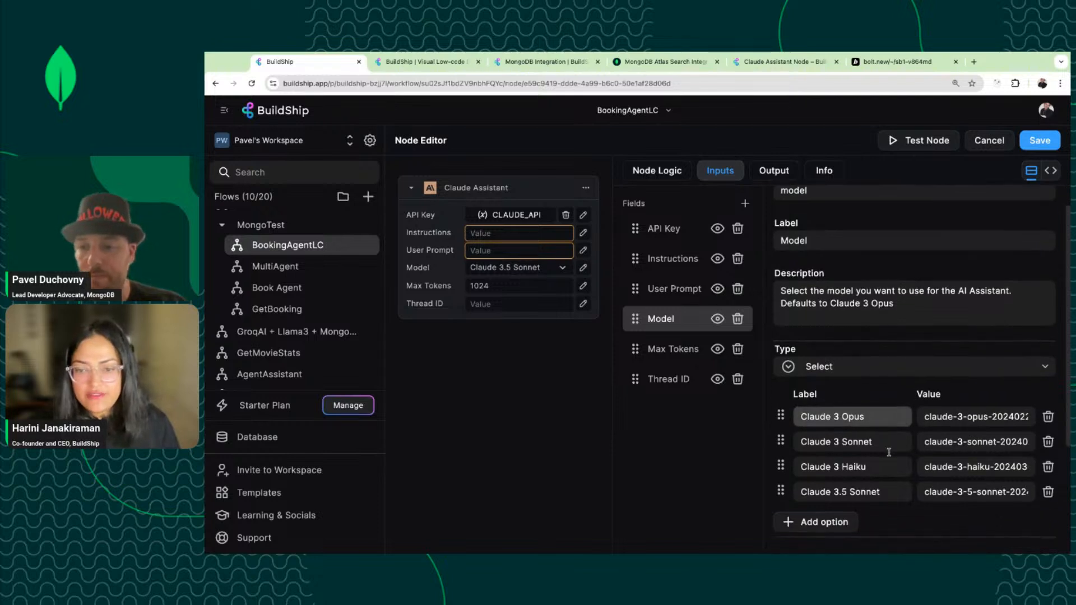
{"action": "left_click", "coordinate": [968, 496]}
{"action": "left_click_drag", "start_coordinate": [986, 494], "coordinate": [1032, 494]}
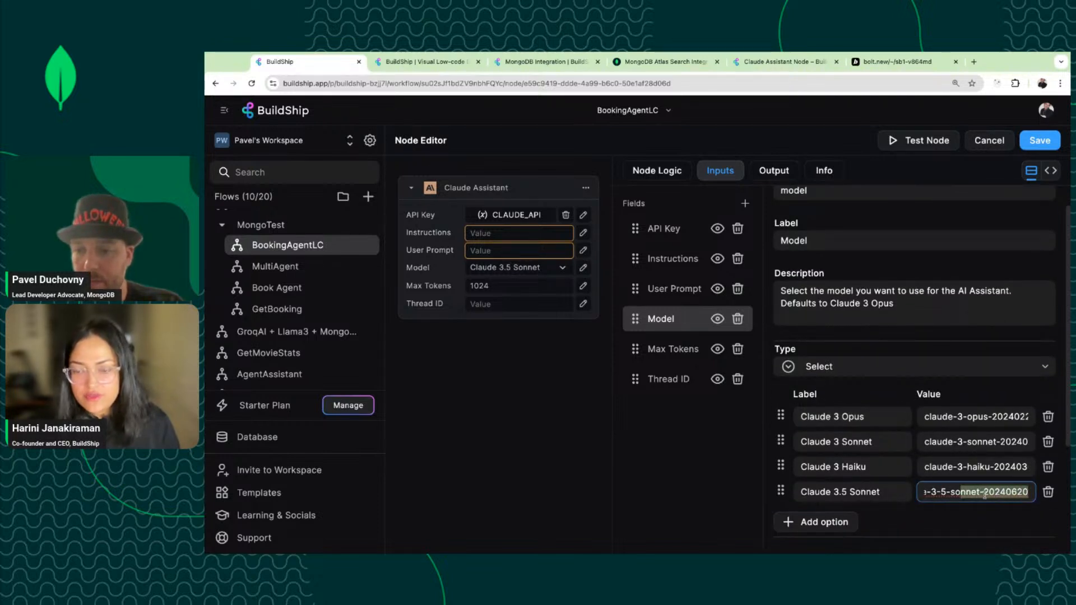
{"action": "left_click", "coordinate": [973, 61]}
Search Google for 'claude Sonnet 3.5 latest', read Anthropic's article, then return to BuildShip.
{"action": "type", "text": "c"}
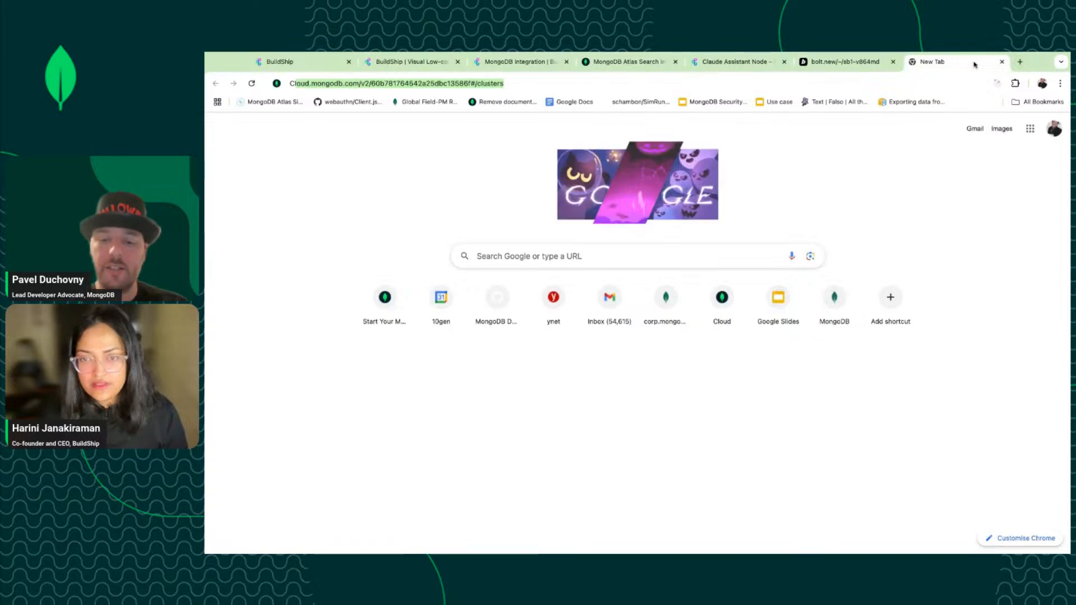
{"action": "type", "text": "laude Sonnet"}
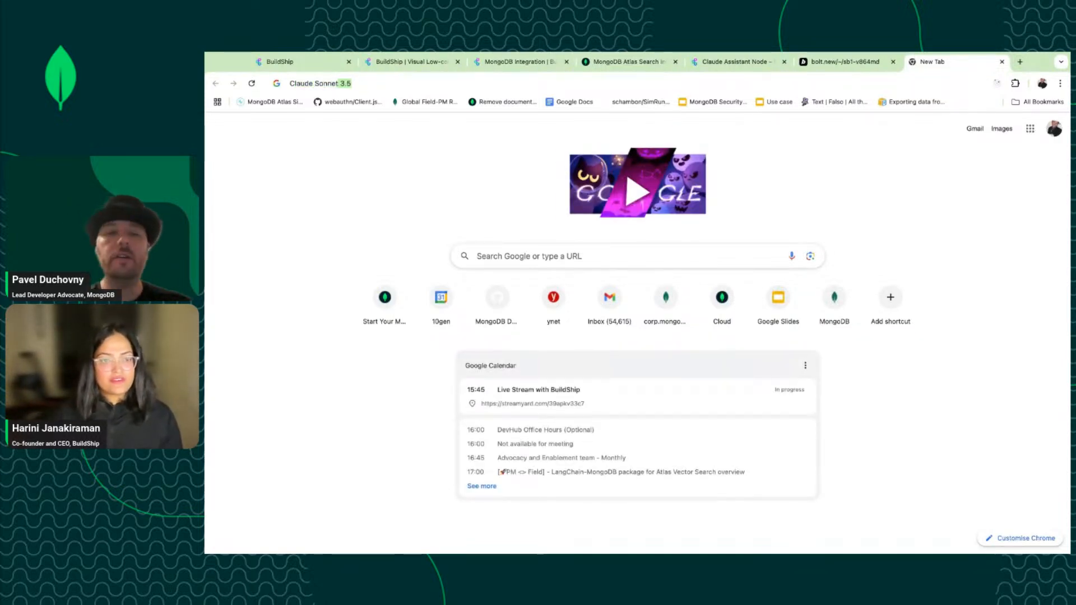
{"action": "key", "text": "Right"}
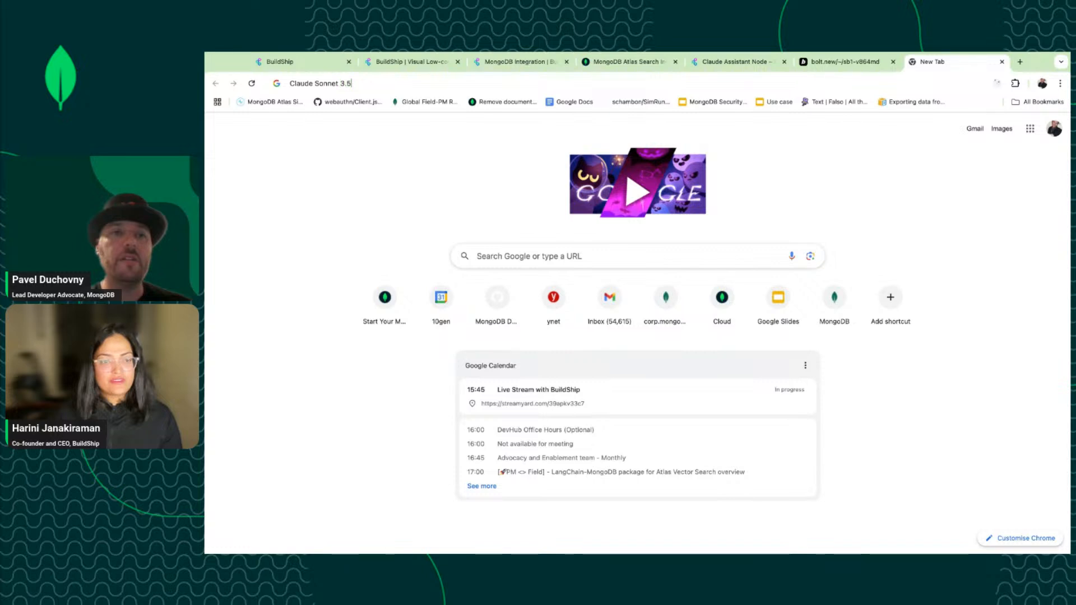
{"action": "type", "text": "latest"}
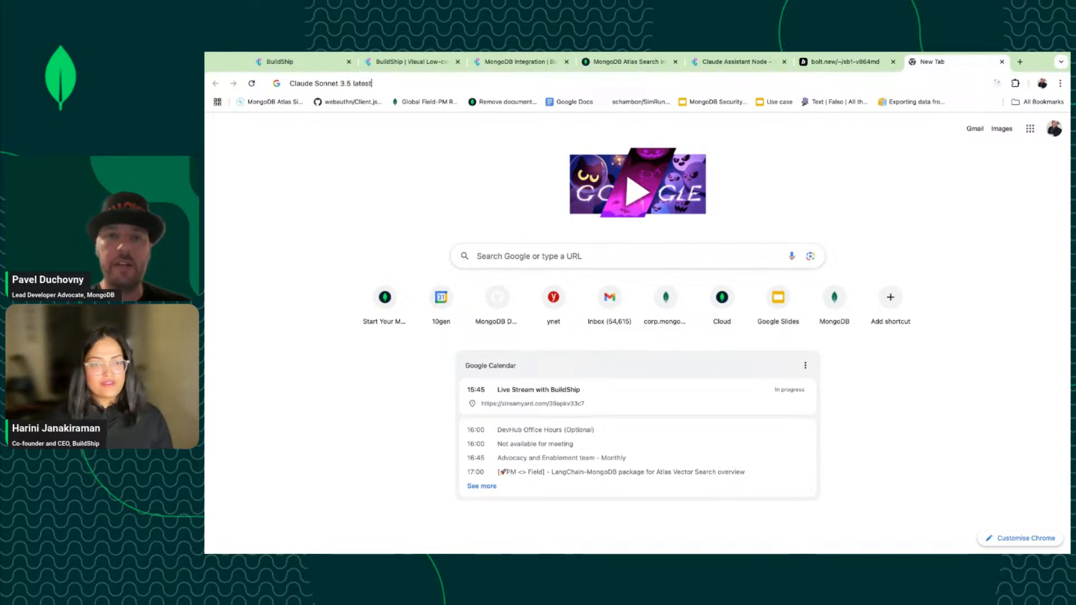
{"action": "key", "text": "Return"}
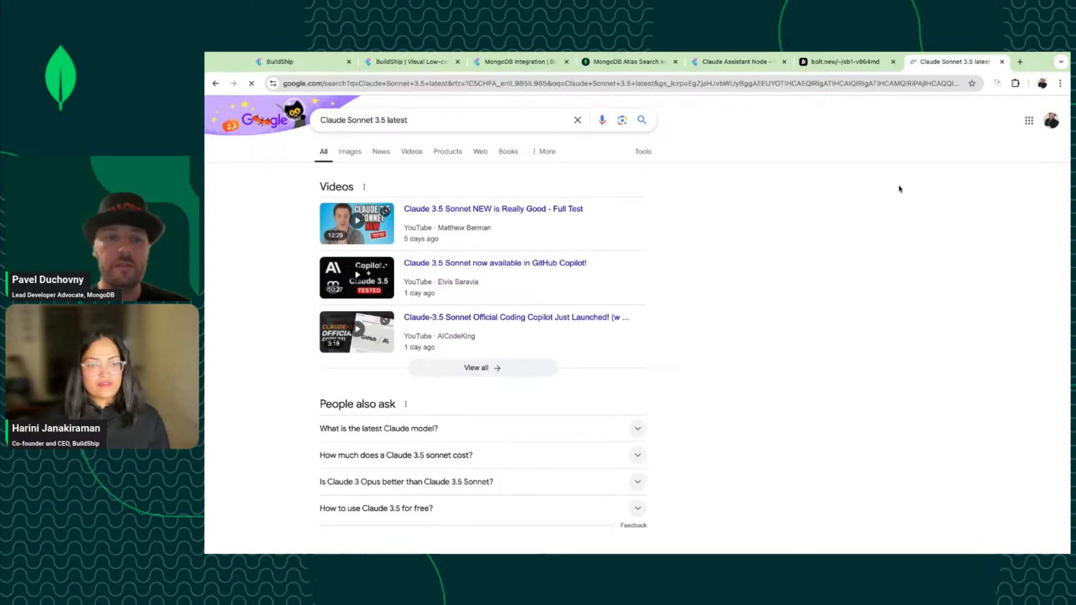
{"action": "scroll", "coordinate": [586, 385], "scroll_direction": "down", "scroll_amount": 2}
{"action": "scroll", "coordinate": [587, 384], "scroll_direction": "down", "scroll_amount": 5}
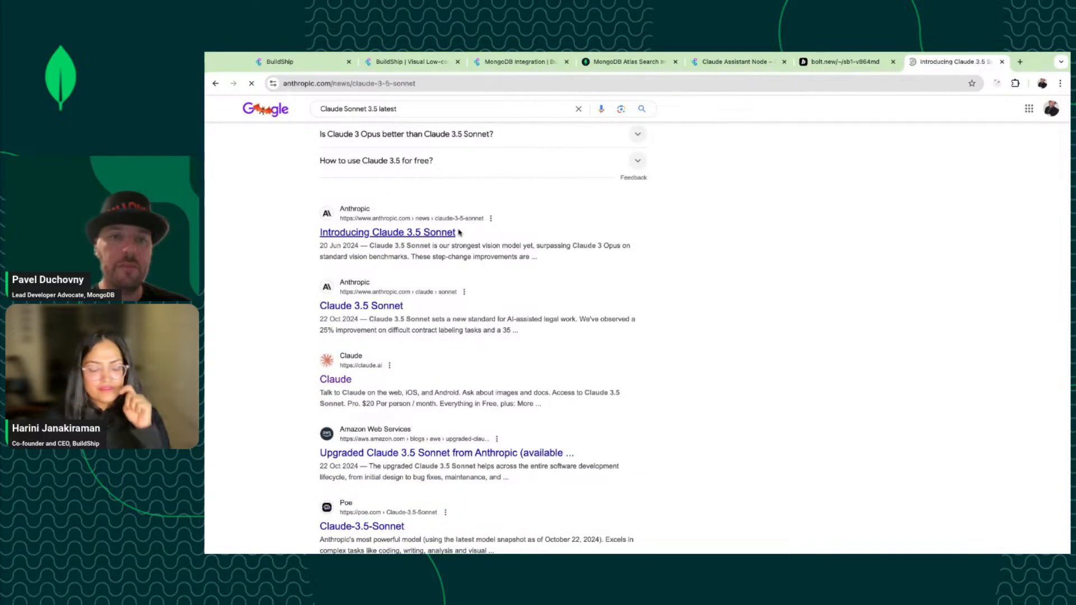
{"action": "scroll", "coordinate": [499, 297], "scroll_direction": "down", "scroll_amount": 4}
{"action": "scroll", "coordinate": [499, 298], "scroll_direction": "down", "scroll_amount": 10}
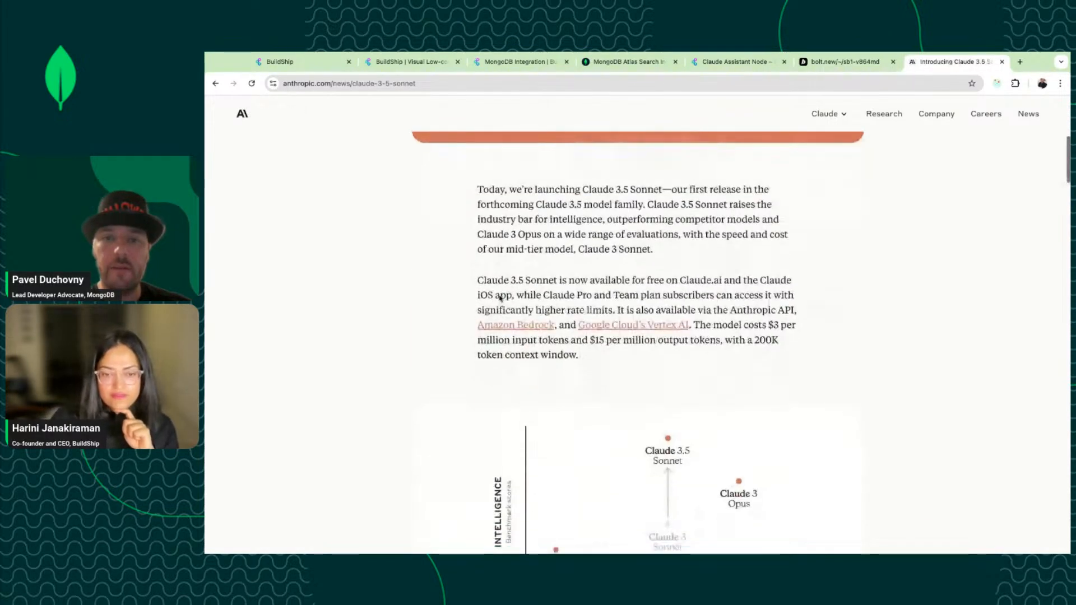
{"action": "scroll", "coordinate": [637, 325], "scroll_direction": "down", "scroll_amount": 5}
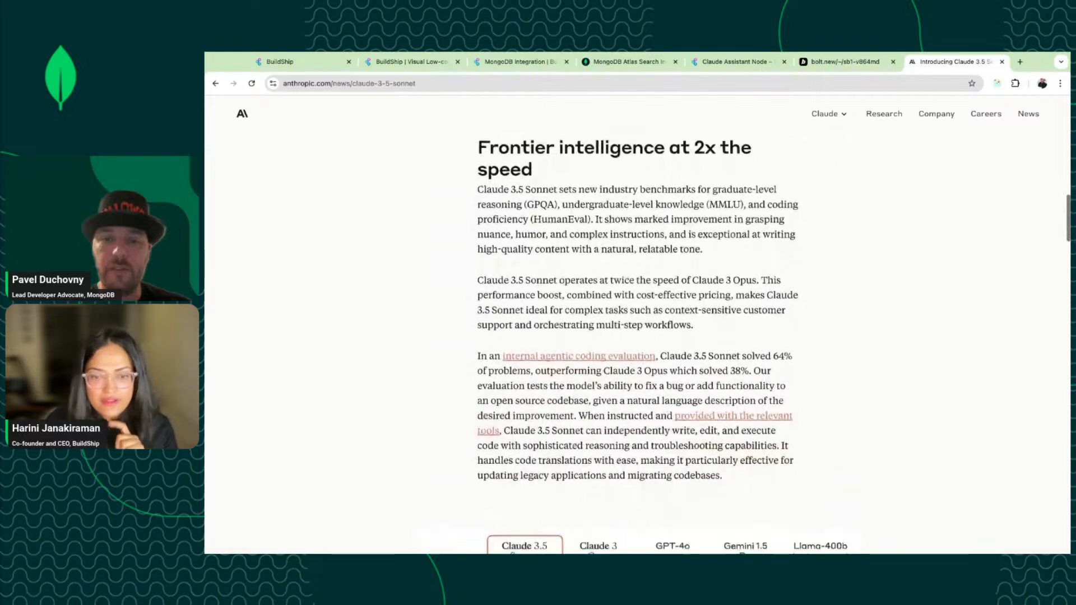
{"action": "scroll", "coordinate": [637, 325], "scroll_direction": "down", "scroll_amount": 12}
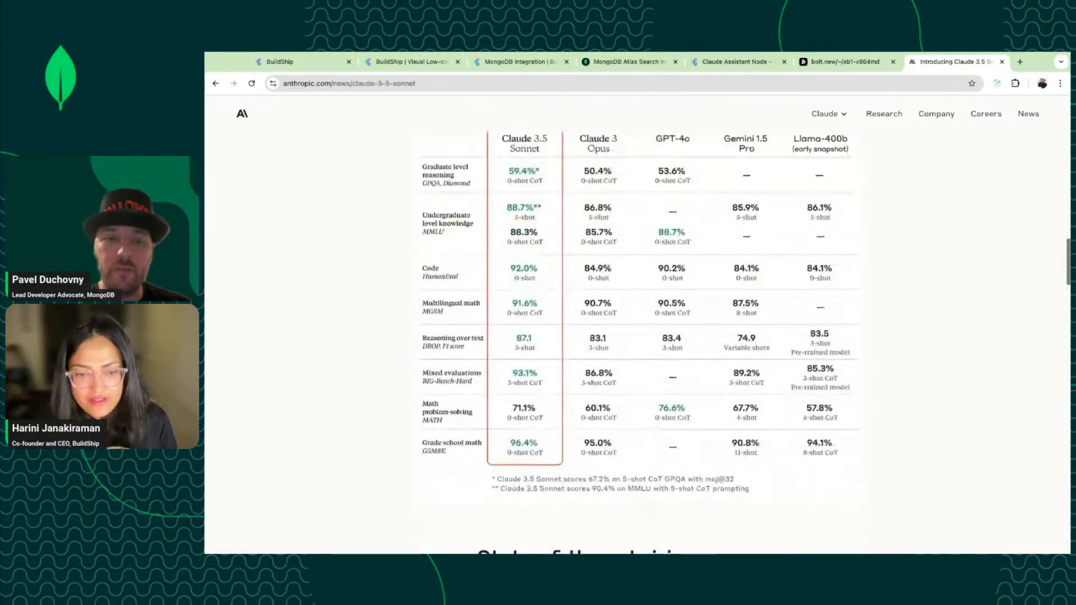
{"action": "scroll", "coordinate": [636, 325], "scroll_direction": "down", "scroll_amount": 18}
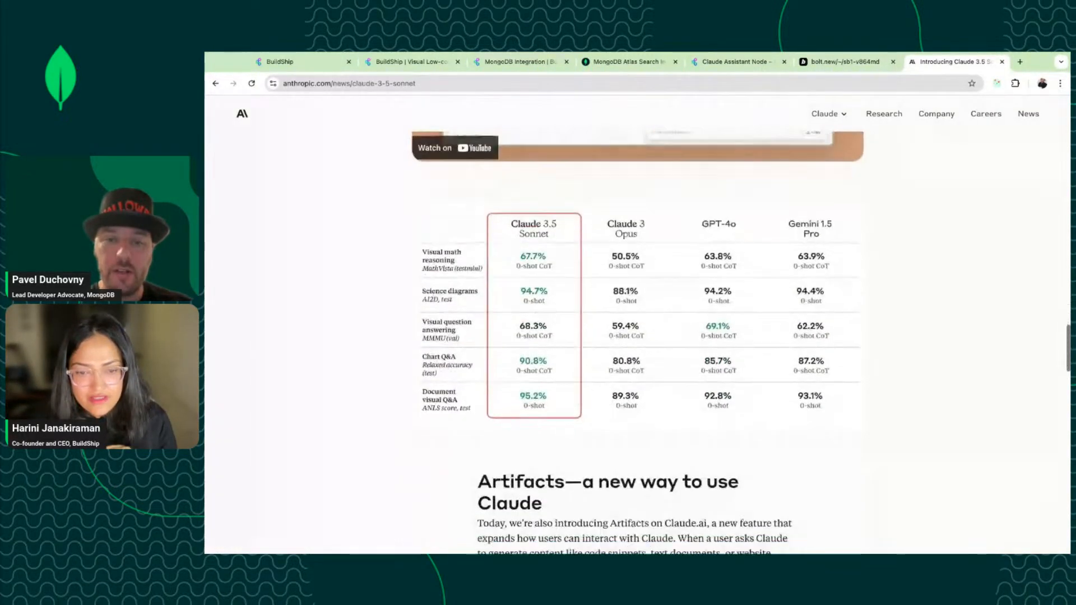
{"action": "scroll", "coordinate": [535, 538], "scroll_direction": "down", "scroll_amount": 4}
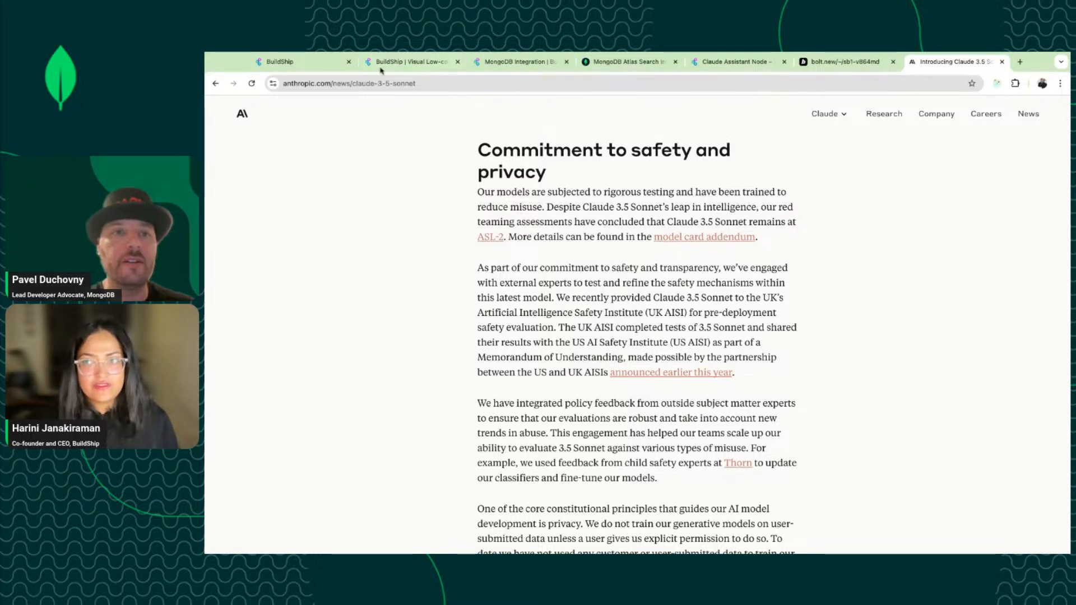
{"action": "left_click", "coordinate": [409, 62]}
{"action": "left_click", "coordinate": [292, 62]}
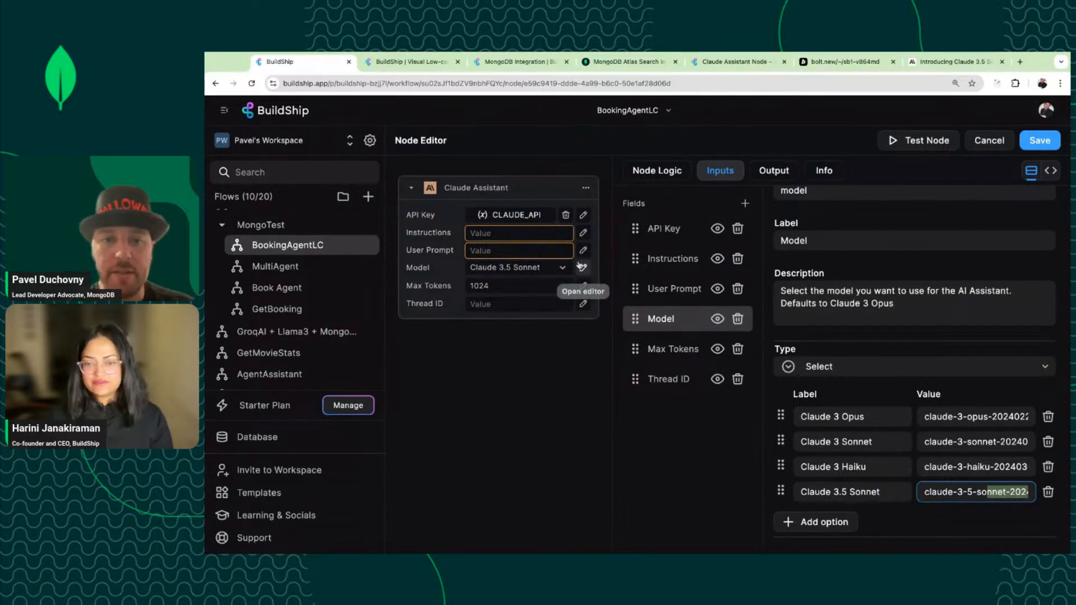
Recheck the Model value in its editor, leaving it unchanged.
{"action": "left_click", "coordinate": [989, 140]}
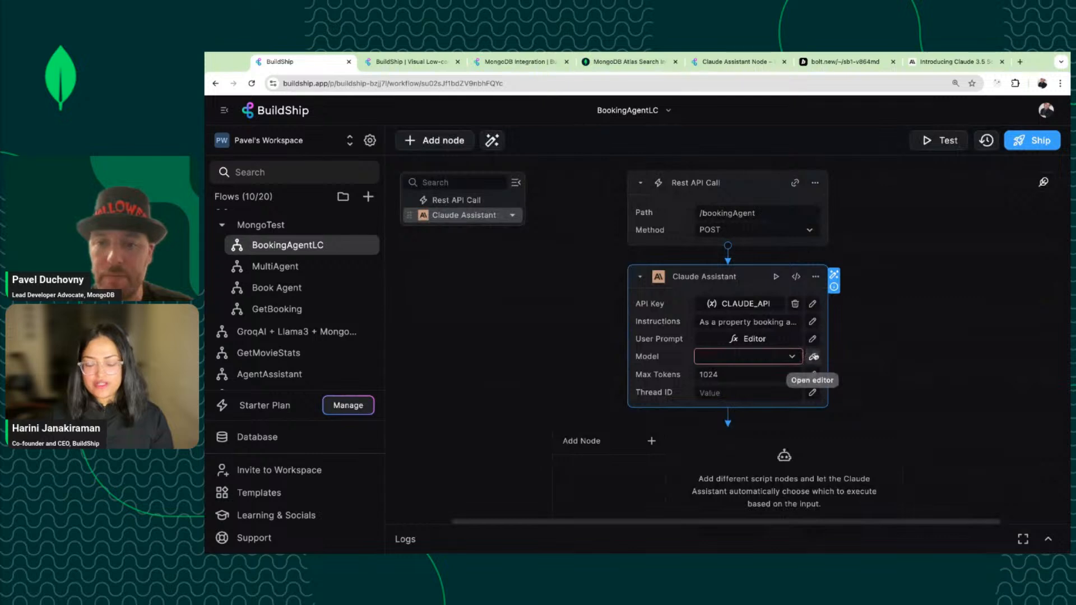
{"action": "left_click", "coordinate": [813, 356]}
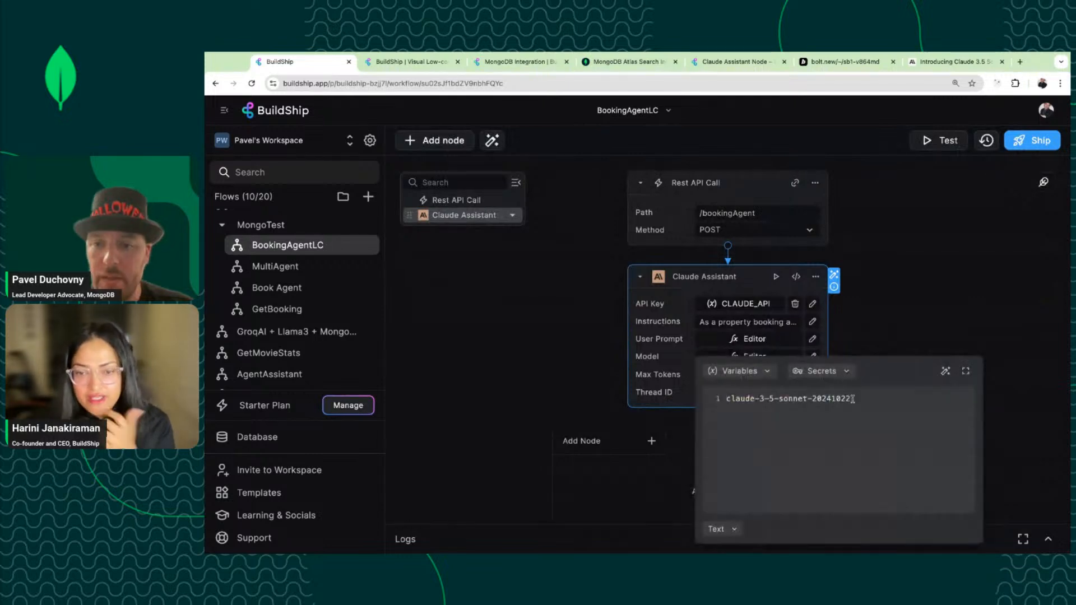
{"action": "left_click", "coordinate": [556, 385]}
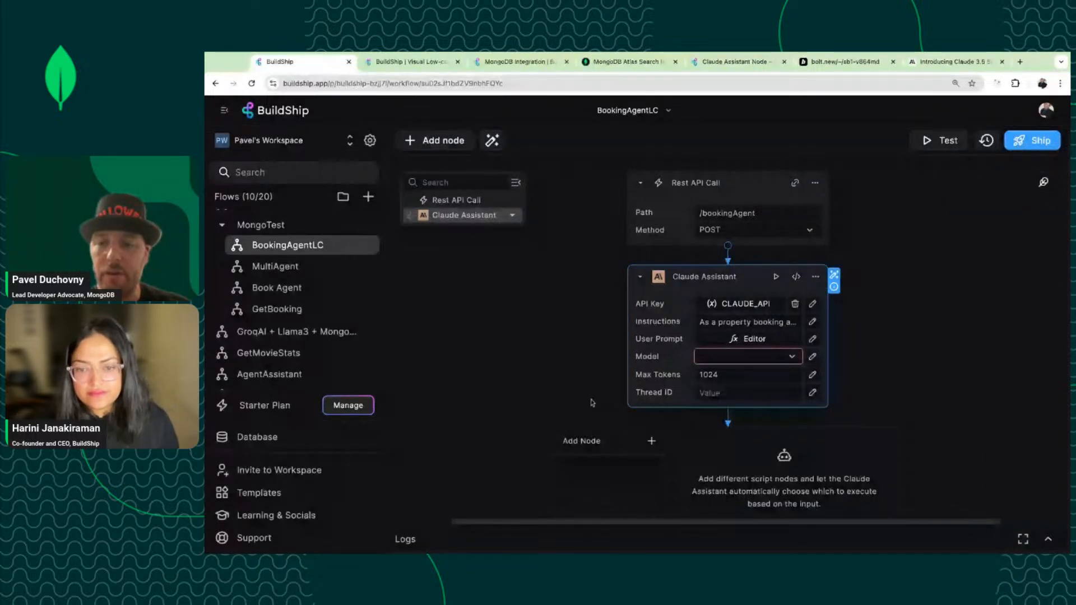
{"action": "left_click", "coordinate": [790, 357]}
{"action": "left_click", "coordinate": [813, 357]}
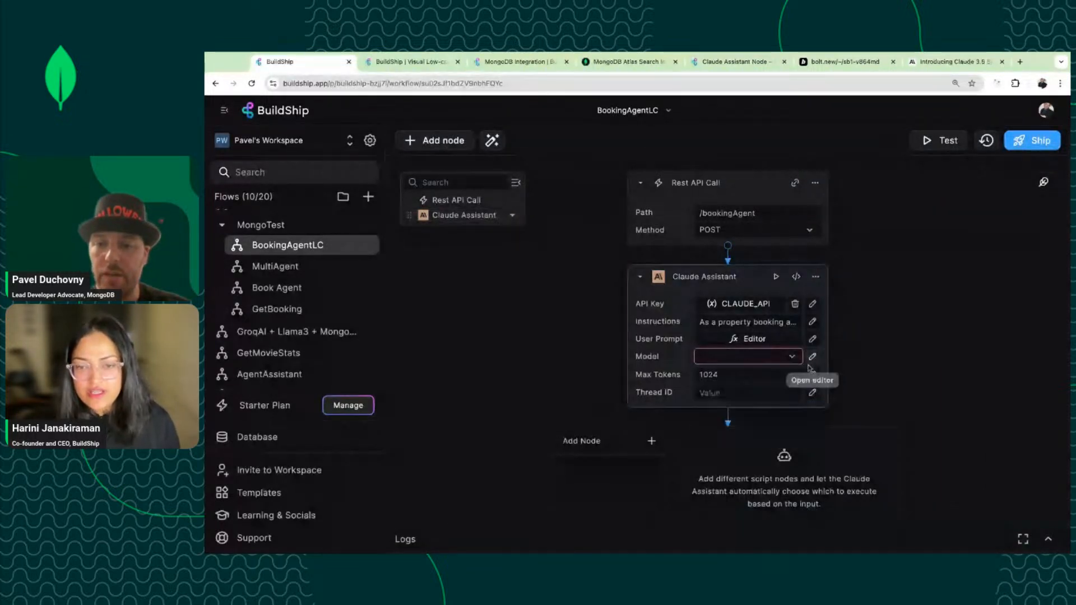
{"action": "left_click", "coordinate": [812, 357]}
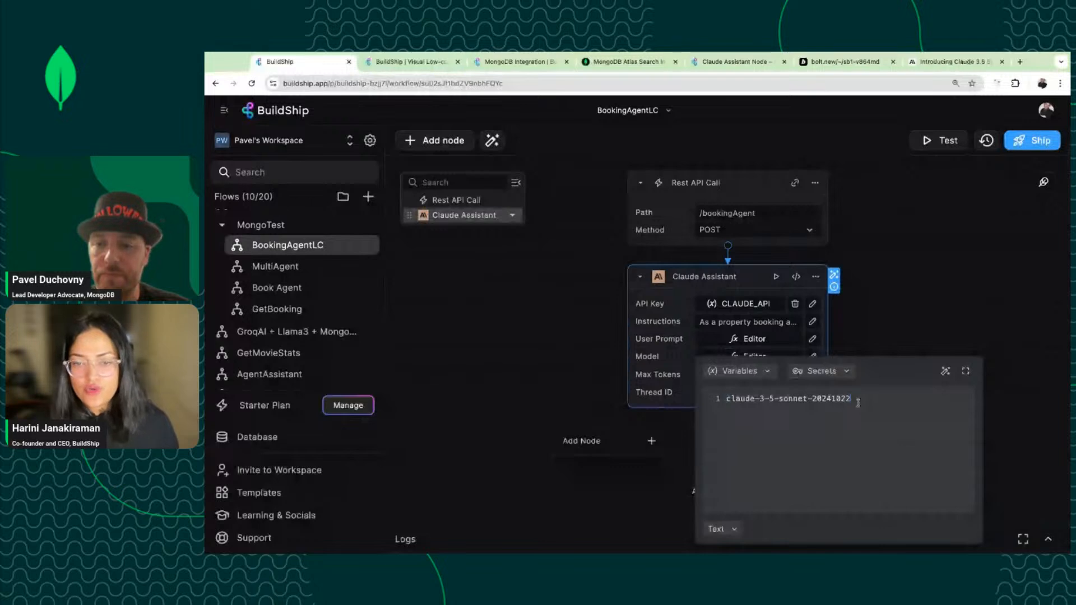
{"action": "type", "text": "\""}
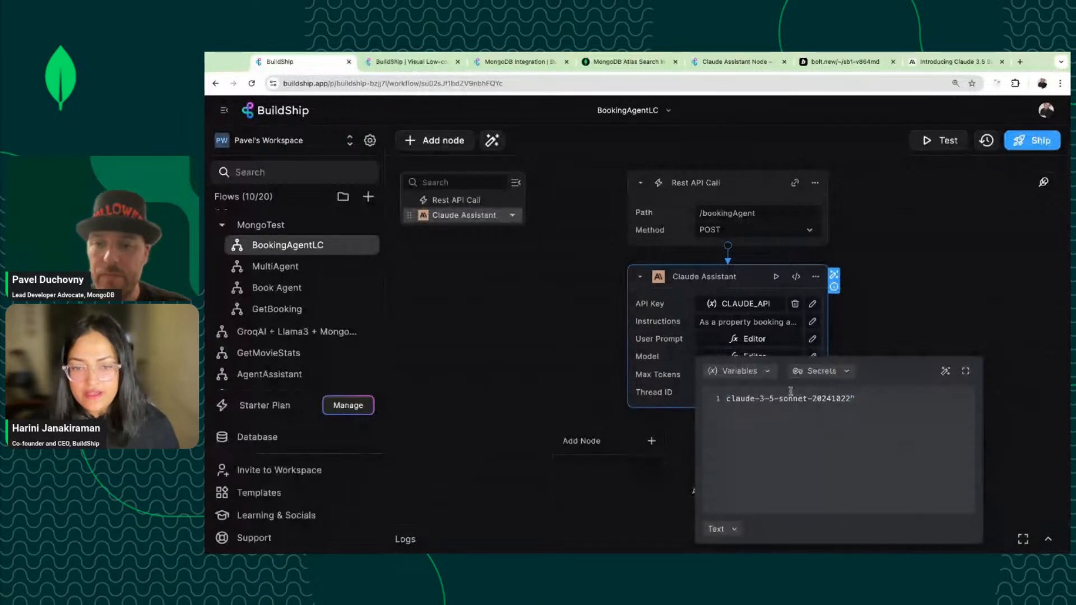
{"action": "key", "text": "BackSpace"}
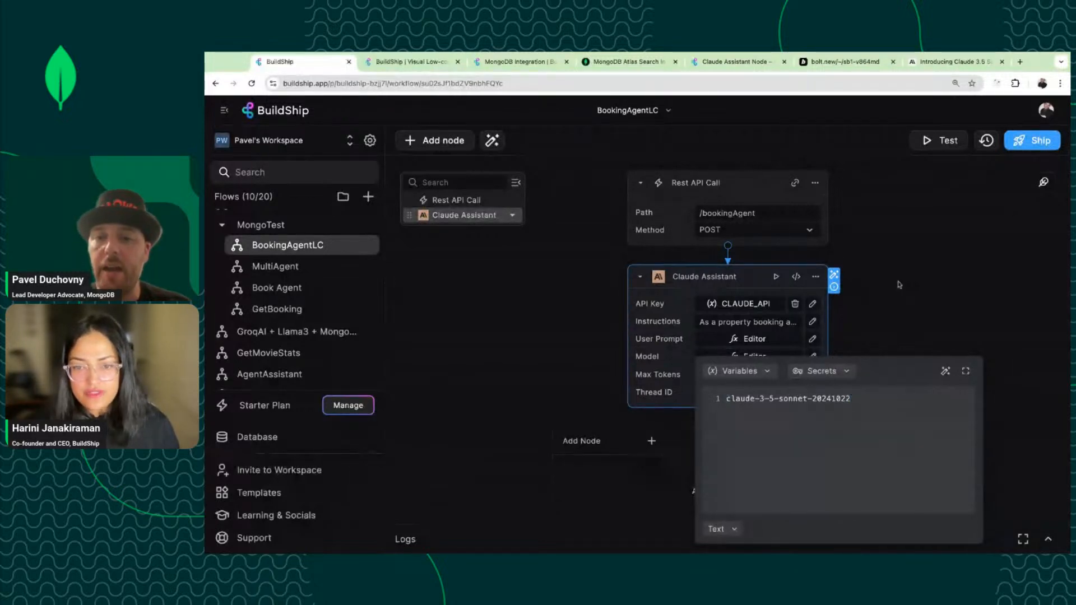
{"action": "left_click", "coordinate": [899, 285]}
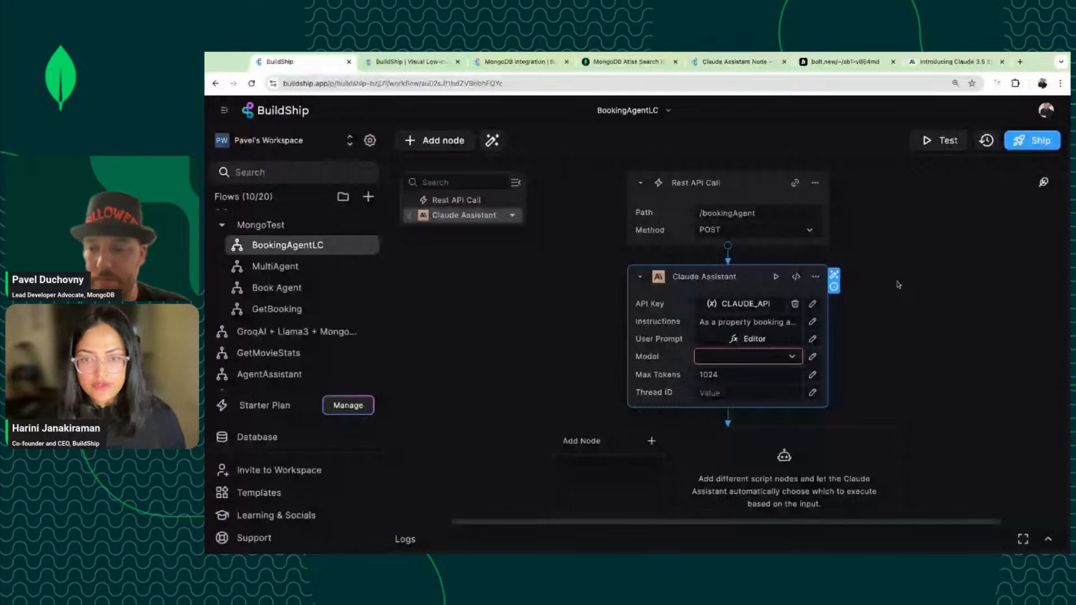
Add a new Model option labelled 'Claude 3.5 Sonnet-new' in the node editor.
{"action": "left_click", "coordinate": [796, 276]}
{"action": "left_click", "coordinate": [720, 171]}
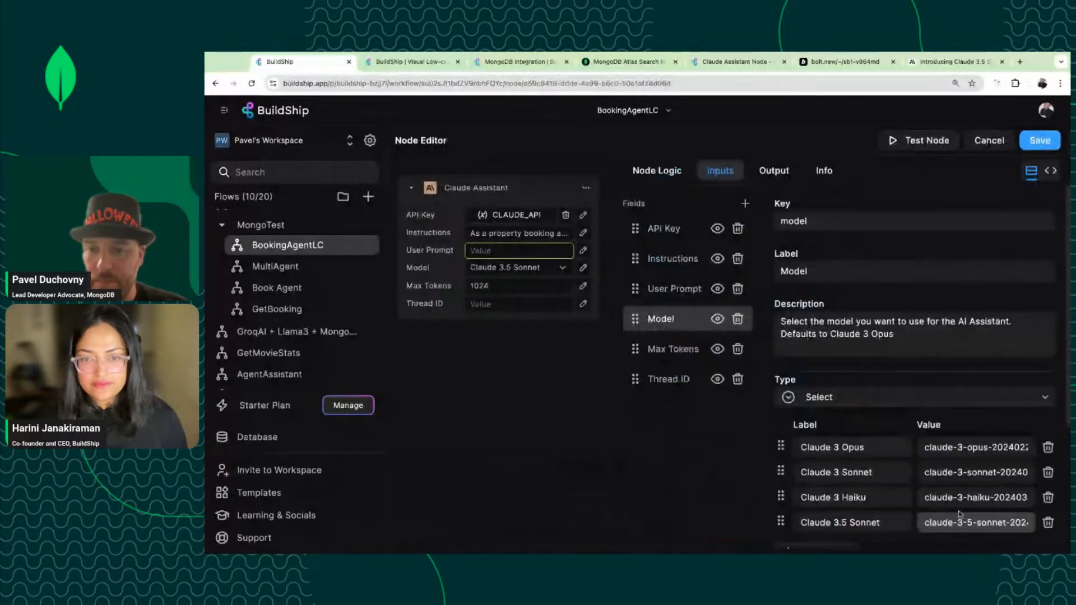
{"action": "scroll", "coordinate": [959, 514], "scroll_direction": "down", "scroll_amount": 3}
{"action": "left_click", "coordinate": [840, 423]}
{"action": "triple_click", "coordinate": [841, 393]}
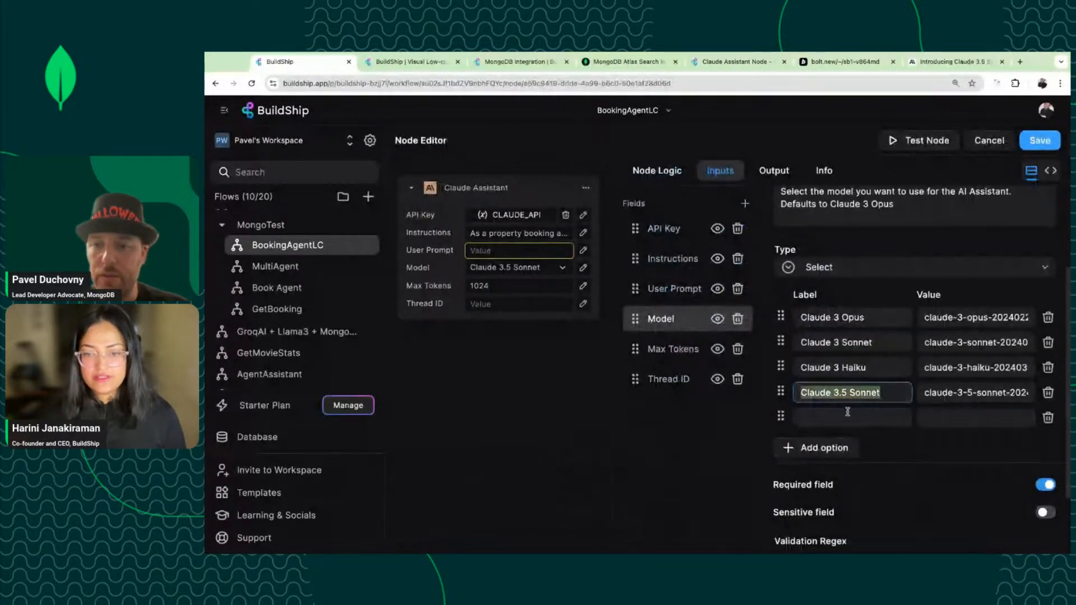
{"action": "key", "text": "super+c"}
{"action": "left_click", "coordinate": [861, 418]}
{"action": "key", "text": "super+v"}
{"action": "type", "text": "-new"}
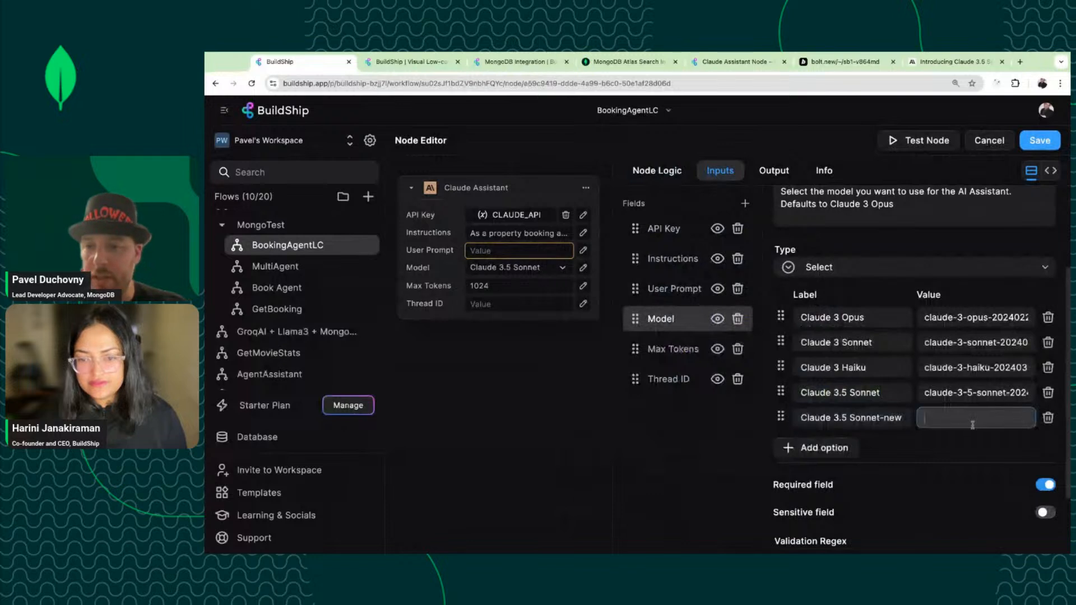
Give the new option the value claude-3-5-sonnet-20241022 and save the node.
{"action": "triple_click", "coordinate": [944, 394]}
{"action": "key", "text": "super+v"}
{"action": "key", "text": "super+z"}
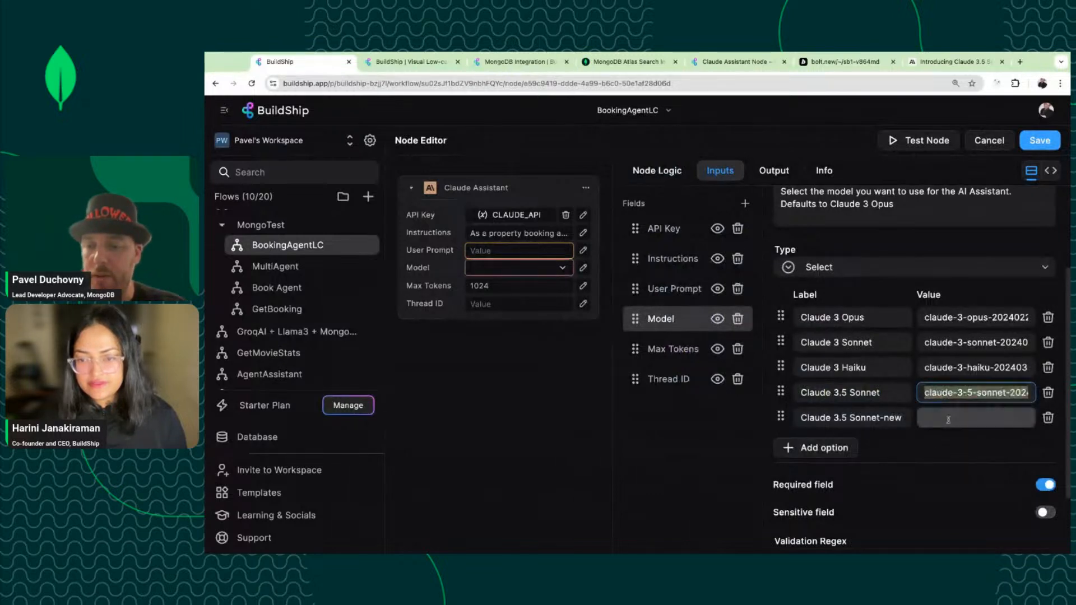
{"action": "key", "text": "super+c"}
{"action": "left_click", "coordinate": [947, 419]}
{"action": "key", "text": "super+v"}
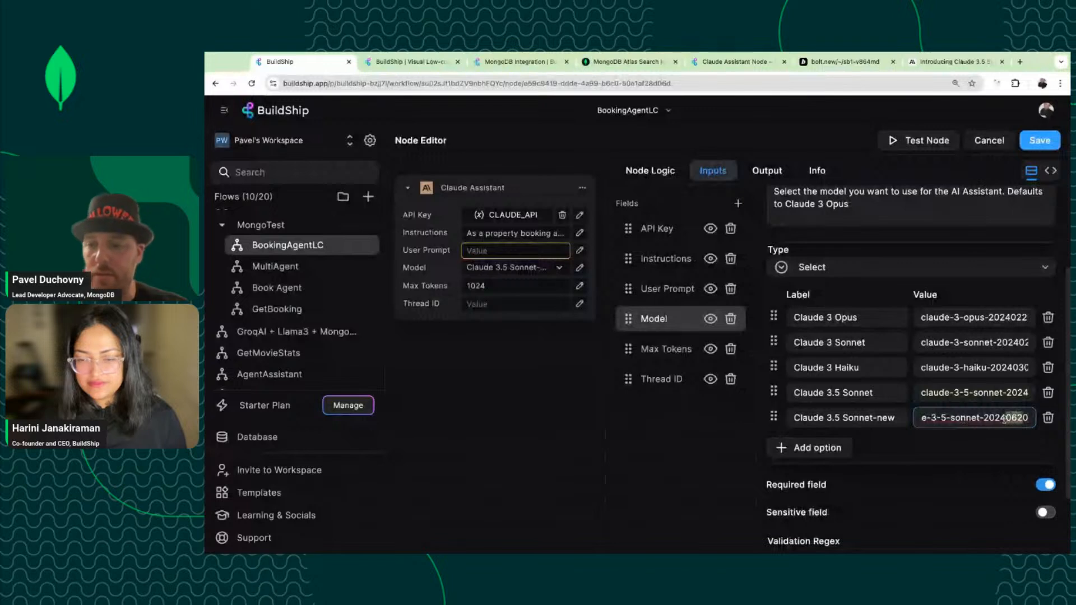
{"action": "type", "text": "1022"}
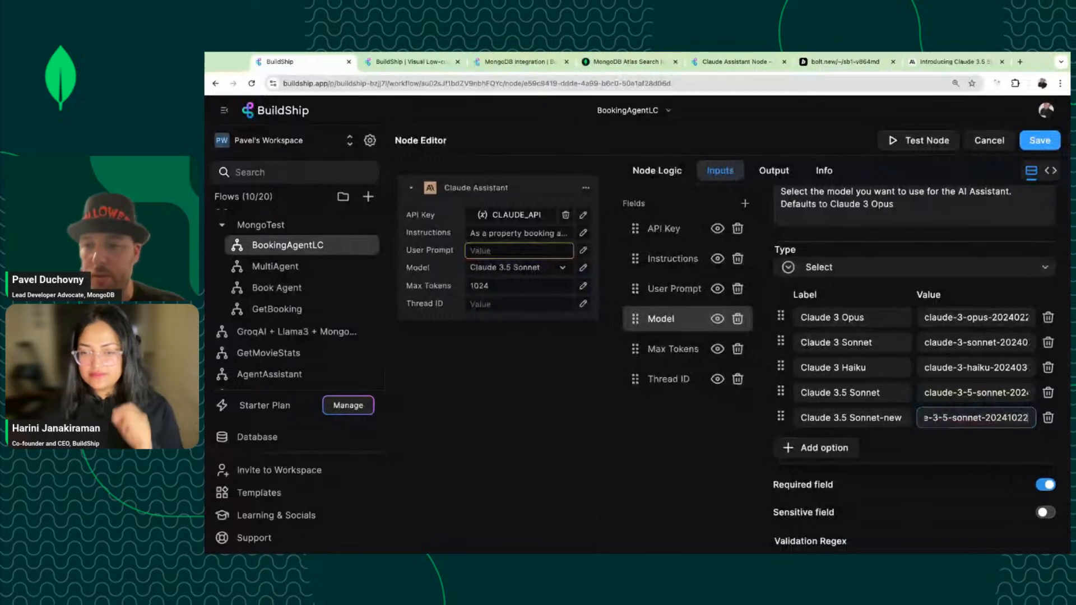
{"action": "left_click", "coordinate": [992, 442]}
{"action": "left_click", "coordinate": [1039, 140]}
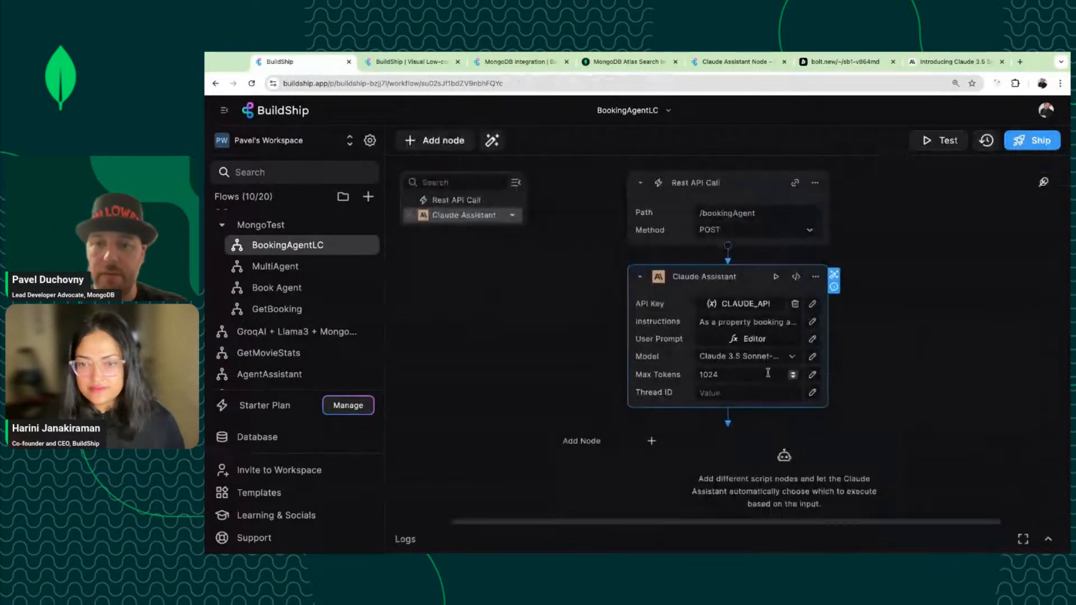
Choose Claude 3.5 Sonnet-new as the Model and set Thread ID to Body.thread_id.
{"action": "left_click", "coordinate": [760, 357]}
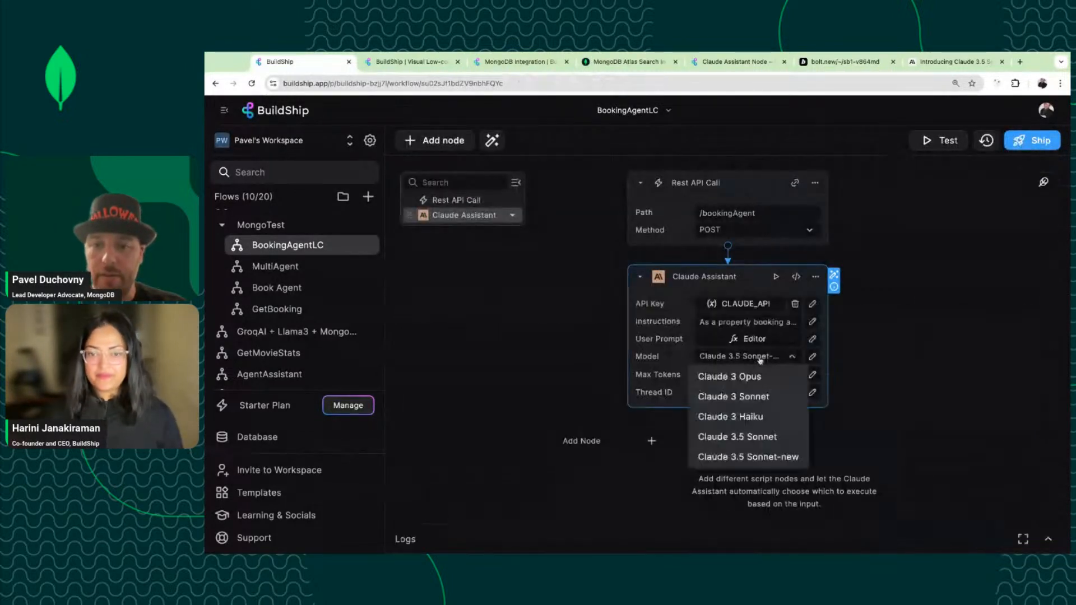
{"action": "left_click", "coordinate": [748, 457]}
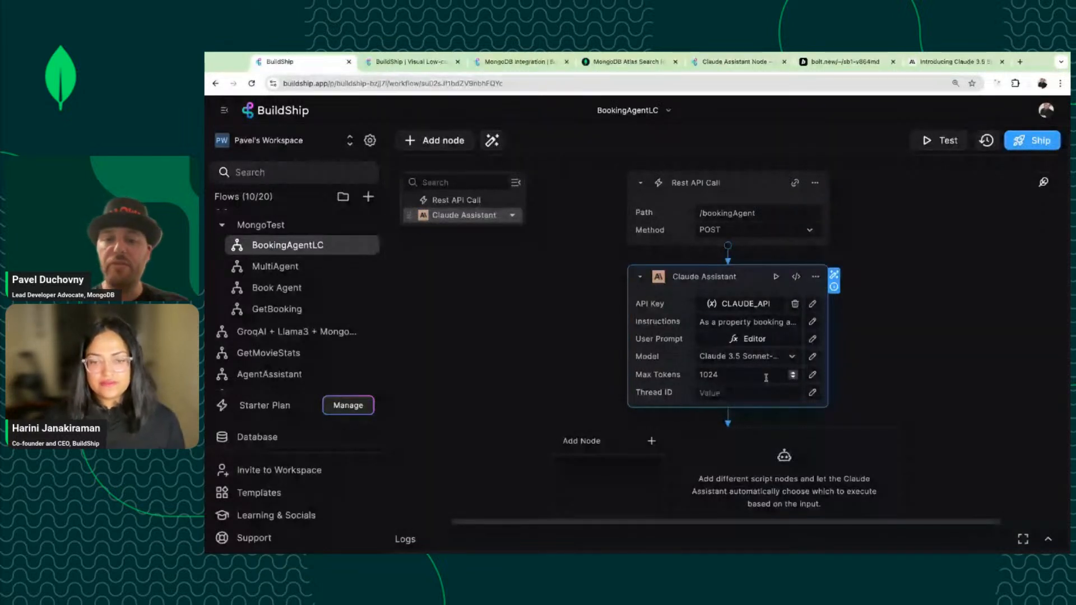
{"action": "left_click", "coordinate": [751, 392]}
{"action": "left_click", "coordinate": [723, 457]}
{"action": "left_click", "coordinate": [740, 495]}
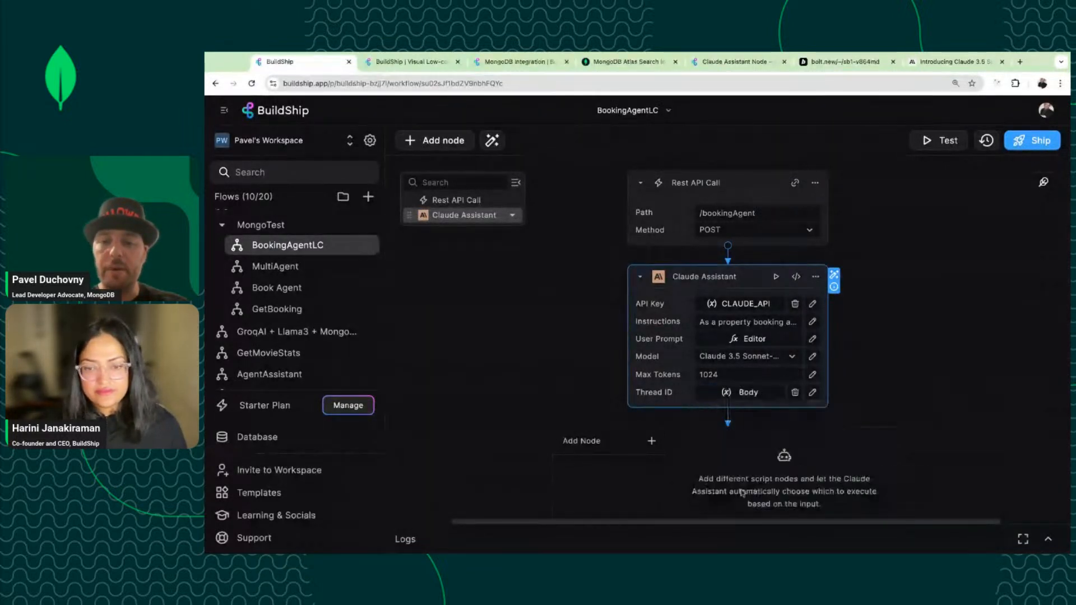
{"action": "left_click", "coordinate": [811, 393]}
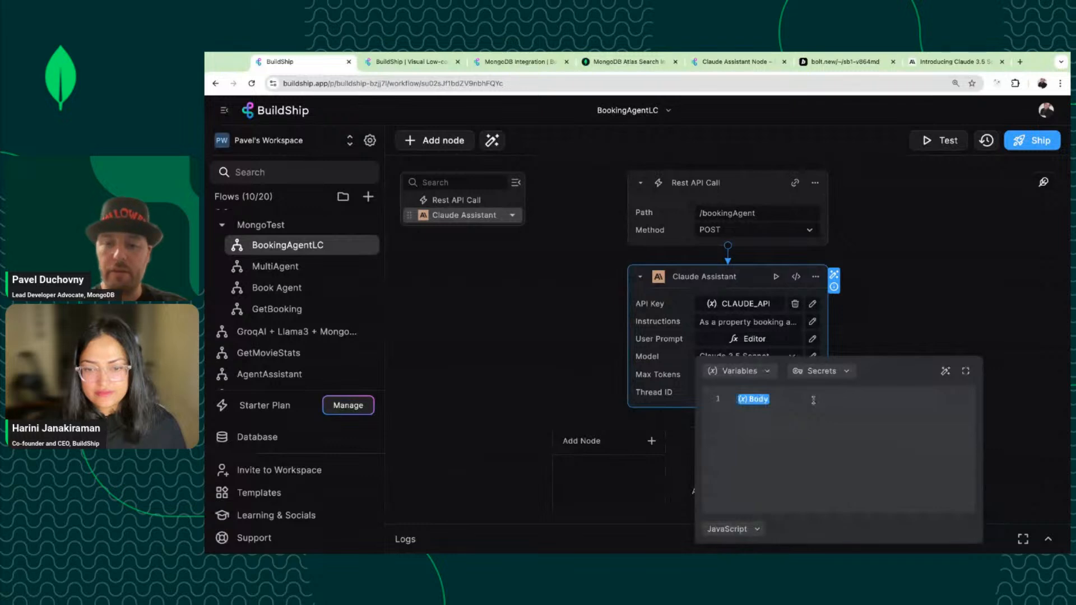
{"action": "type", "text": ".thread_id"}
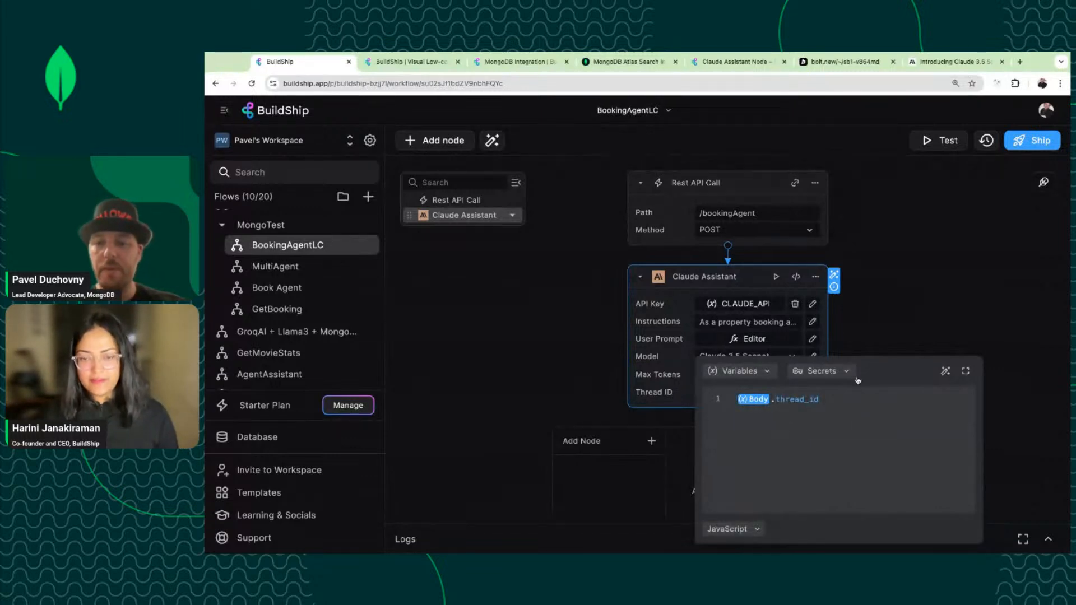
{"action": "left_click", "coordinate": [915, 329]}
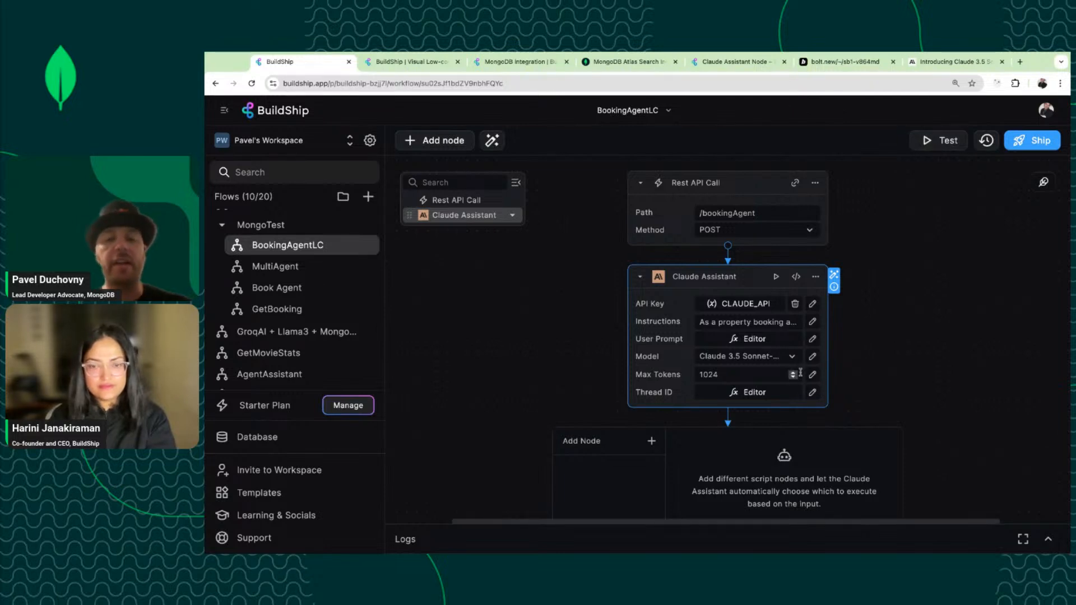
Test the workflow with body {"message": "hello", "thread_id": "123"}; it fails with status 400.
{"action": "left_click", "coordinate": [938, 144]}
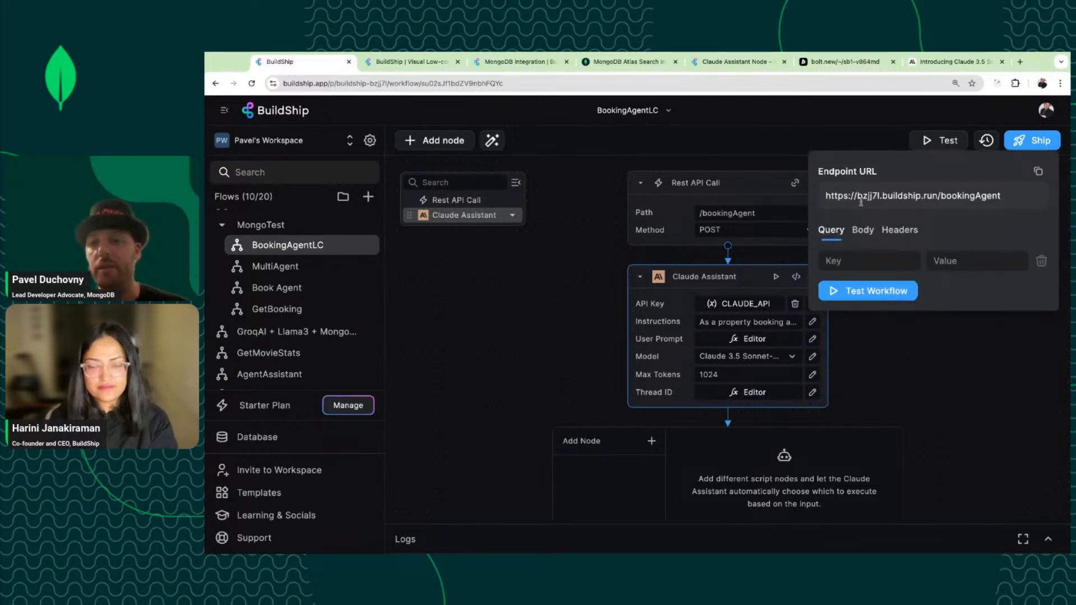
{"action": "left_click", "coordinate": [863, 231]}
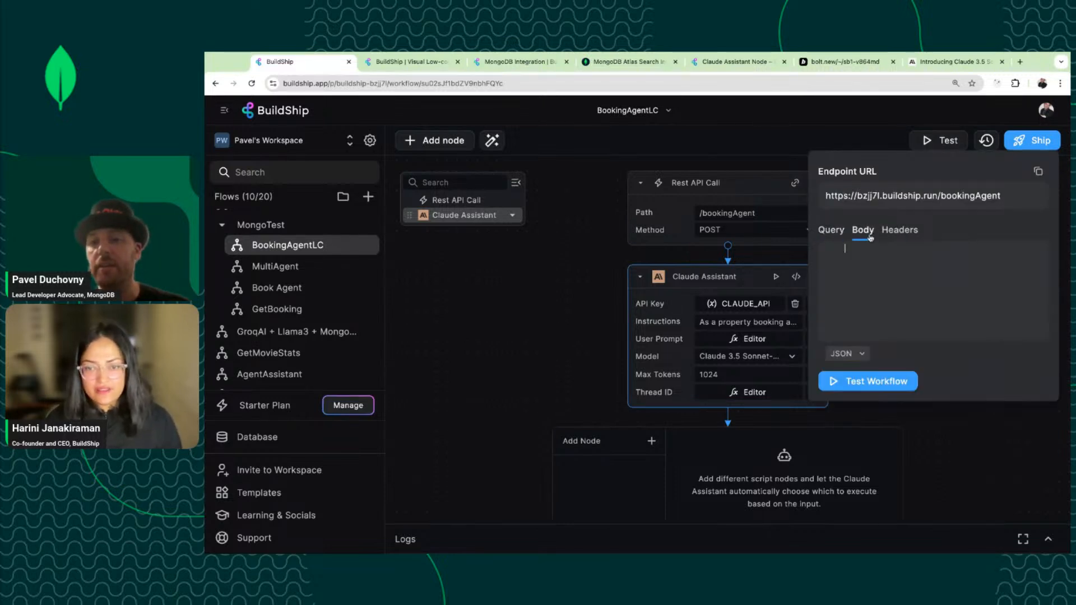
{"action": "type", "text": "{"}
{"action": "key", "text": "Return"}
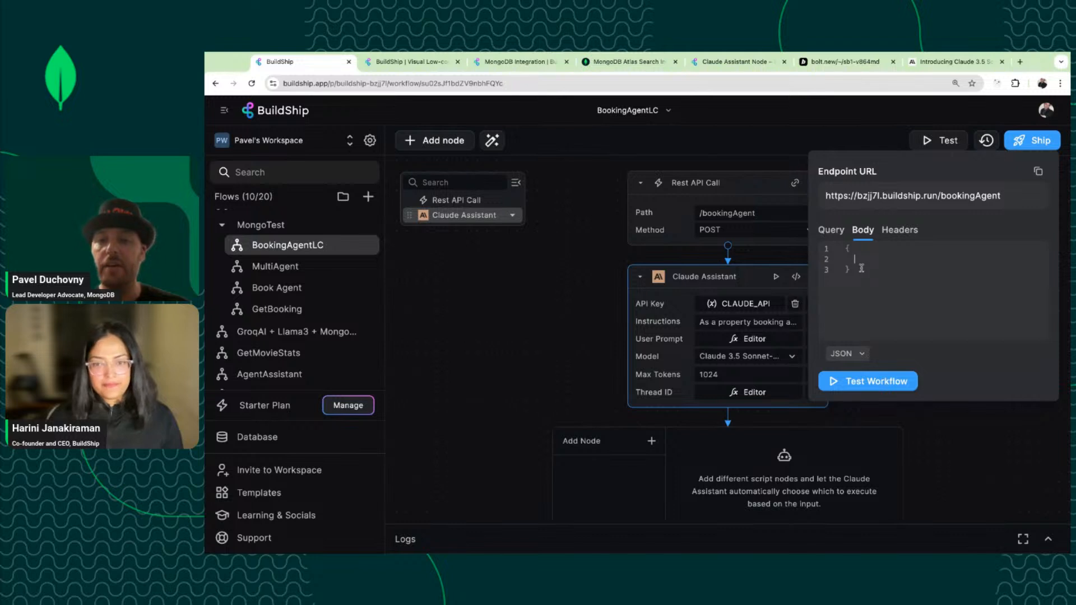
{"action": "type", "text": "\"MEsa"}
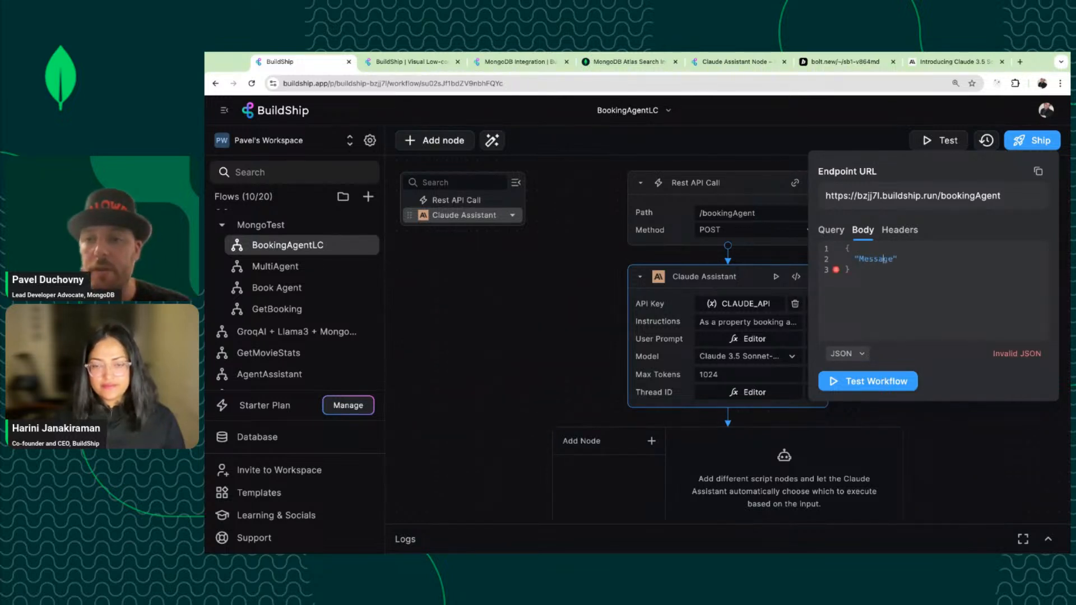
{"action": "key", "text": "BackSpace"}
{"action": "type", "text": "m"}
{"action": "key", "text": "End"}
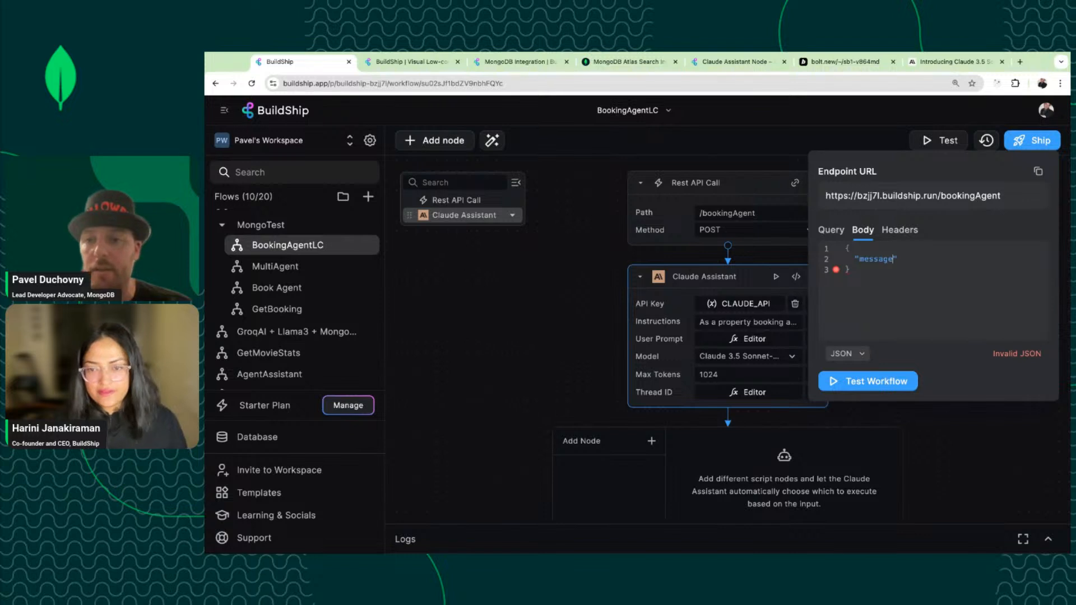
{"action": "type", "text": ":"}
{"action": "type", "text": " \"hell"}
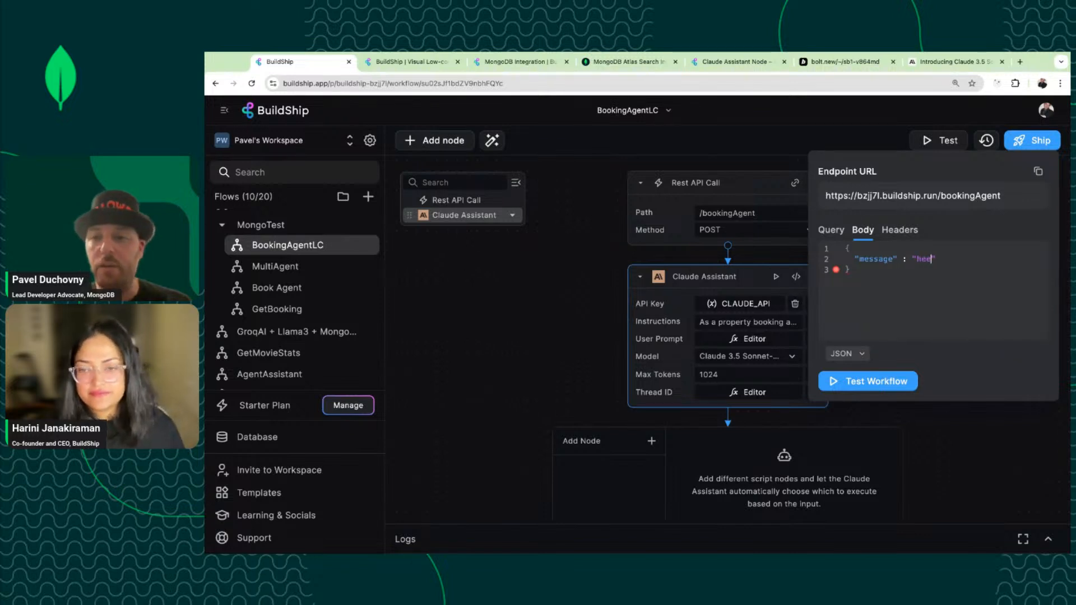
{"action": "type", "text": "o\","}
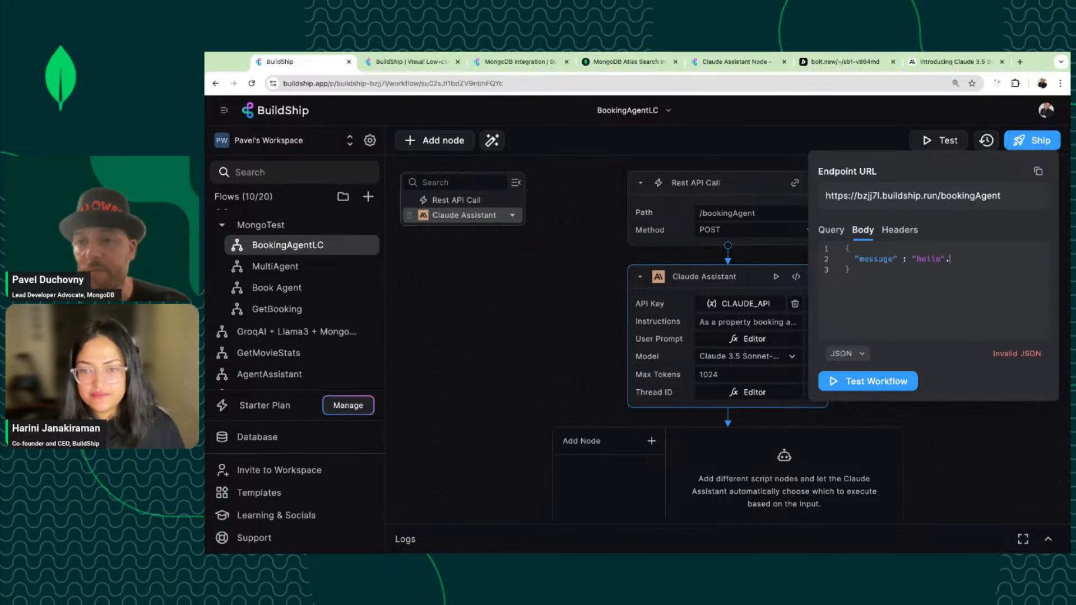
{"action": "type", "text": "\""}
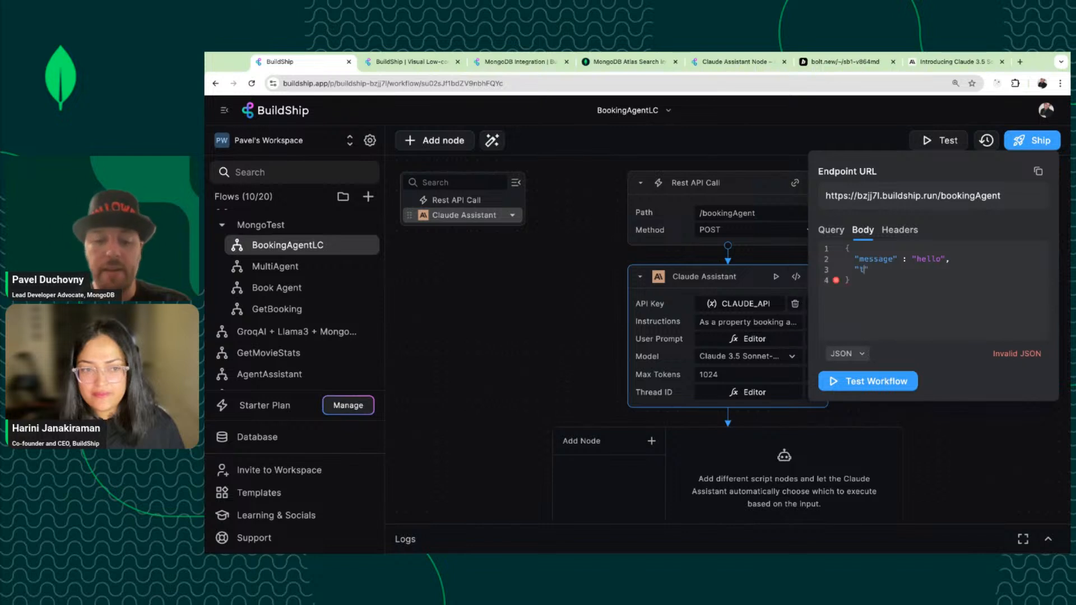
{"action": "type", "text": "tere"}
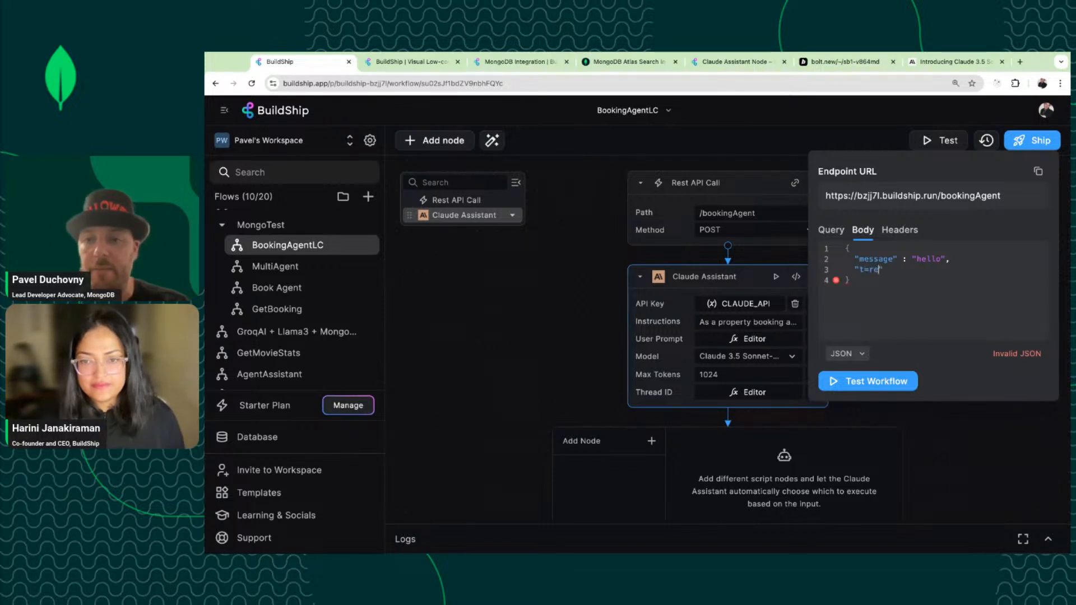
{"action": "key", "text": "BackSpace"}
{"action": "key", "text": "BackSpace"}
{"action": "key", "text": "BackSpace"}
{"action": "type", "text": "read_id"}
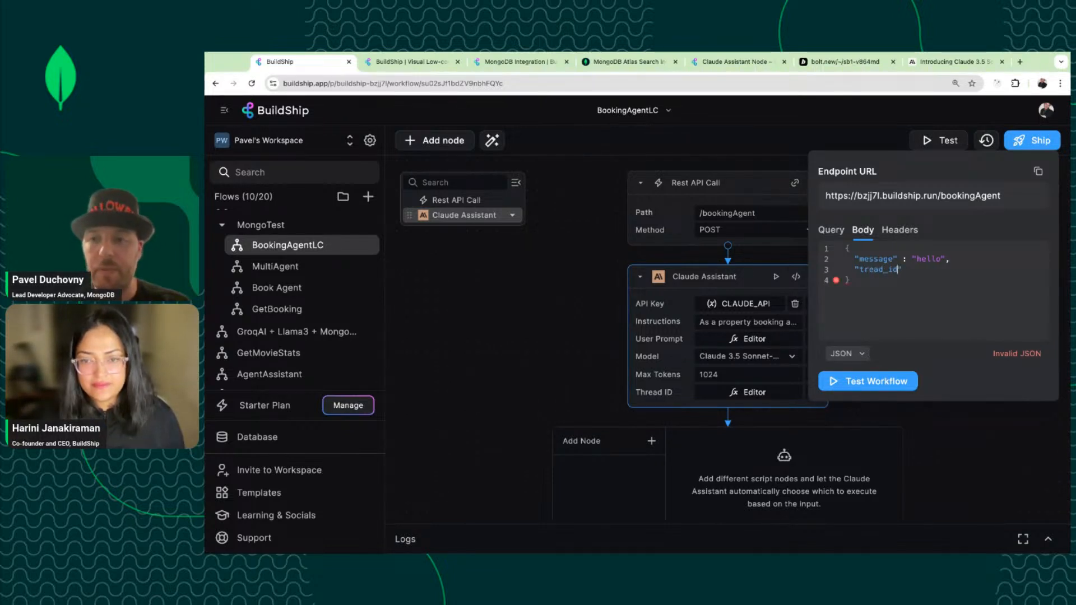
{"action": "type", "text": "\" : \"123"}
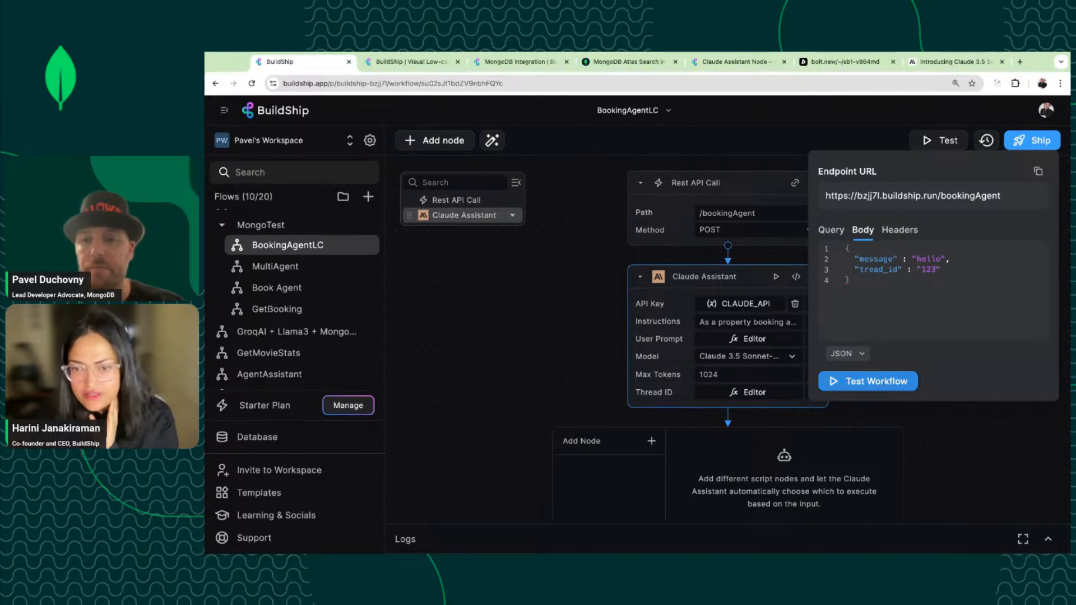
{"action": "left_click", "coordinate": [860, 269]}
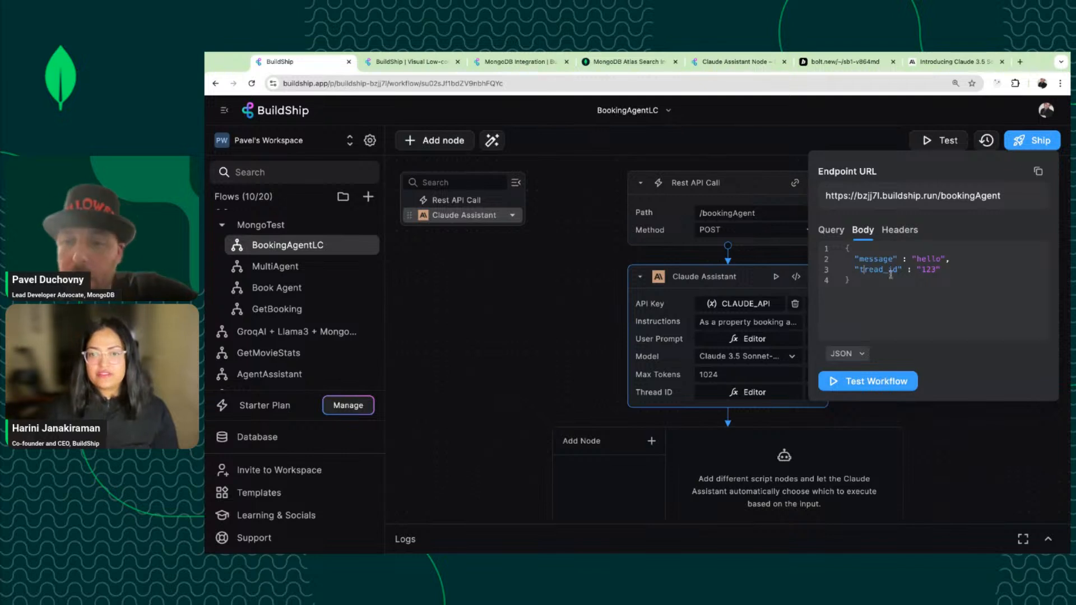
{"action": "type", "text": "h"}
{"action": "left_click", "coordinate": [894, 297]}
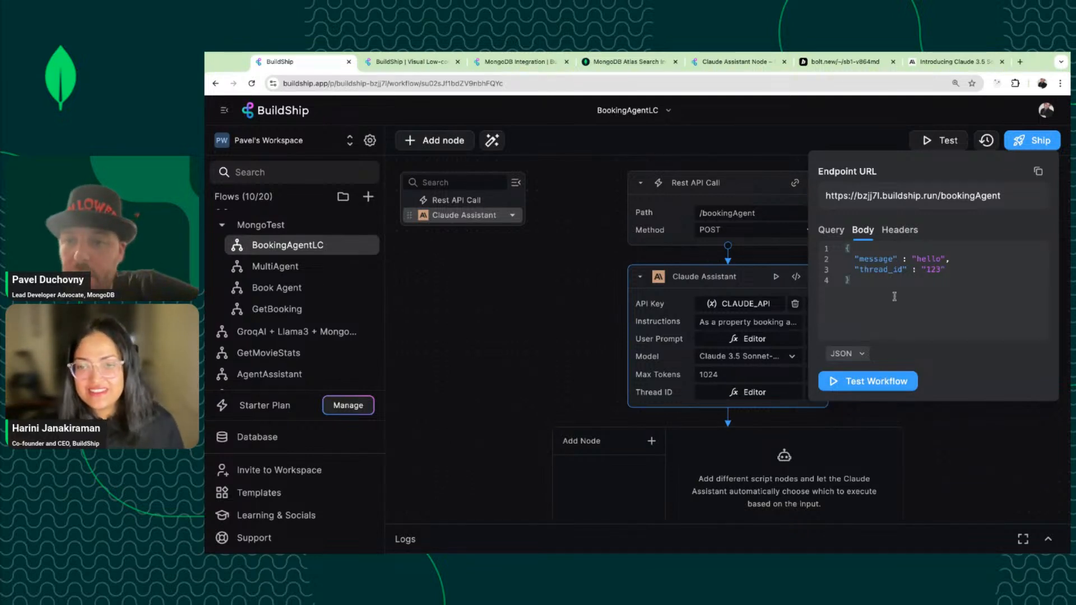
{"action": "left_click", "coordinate": [875, 382]}
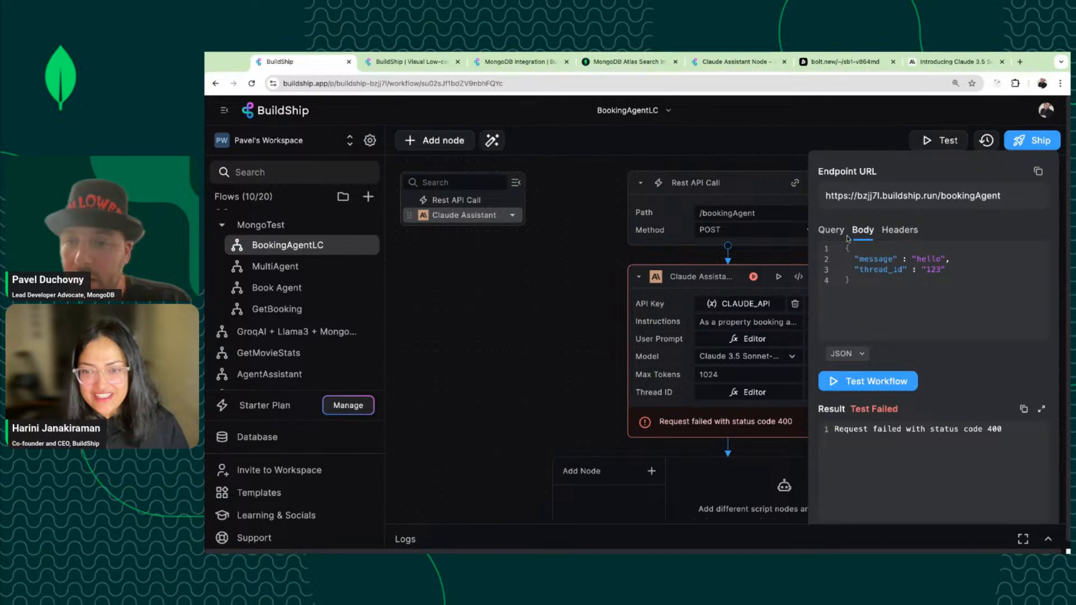
Switch the Model back to Claude 3.5 Sonnet, rerun the test, and view the 400 error.
{"action": "scroll", "coordinate": [773, 347], "scroll_direction": "down", "scroll_amount": 1}
{"action": "left_click", "coordinate": [774, 336]}
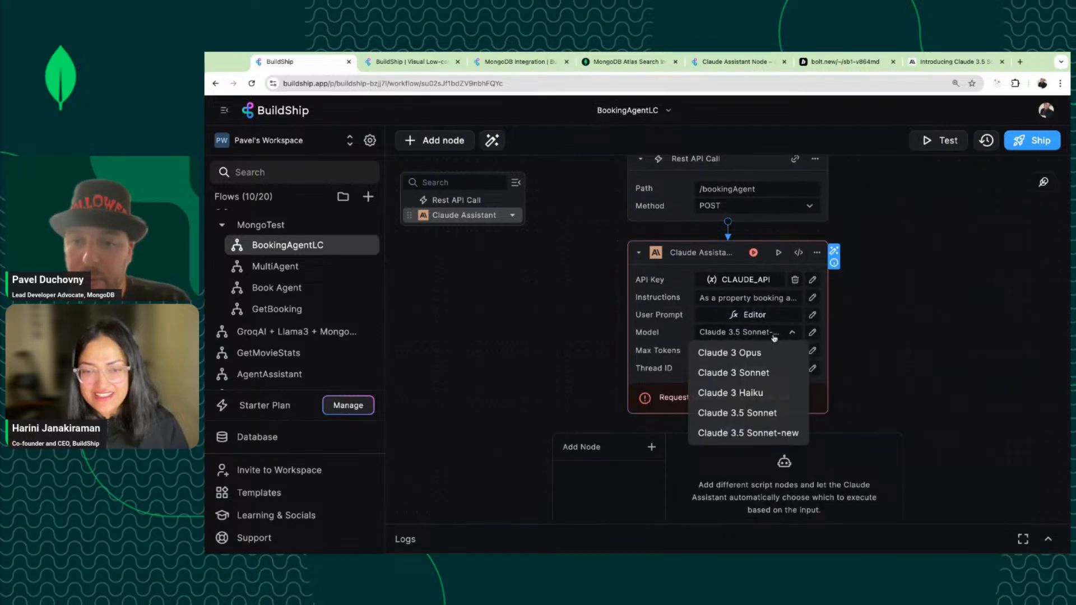
{"action": "left_click", "coordinate": [752, 412]}
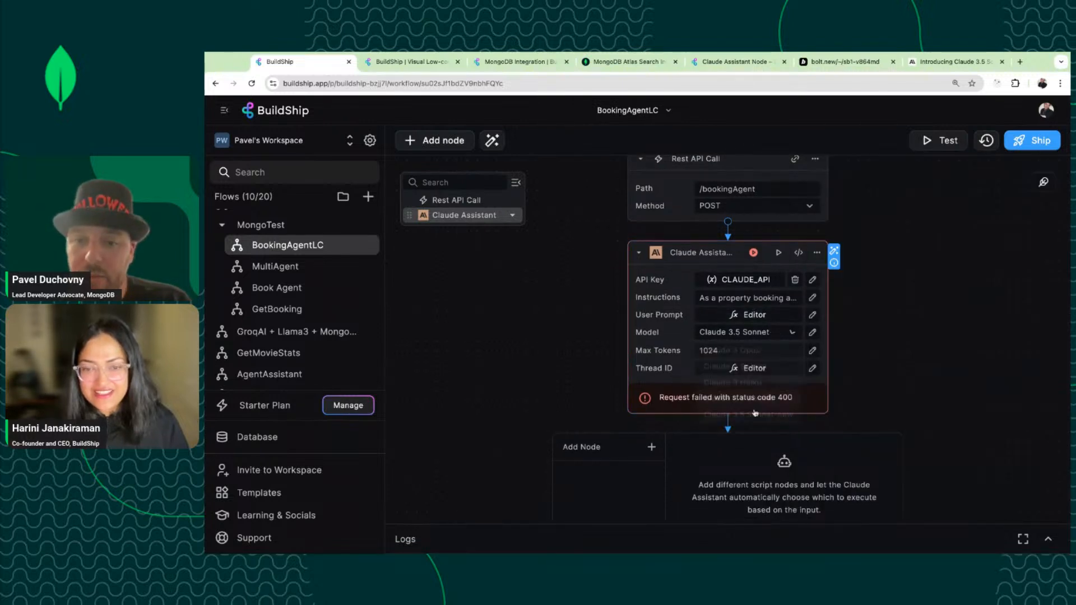
{"action": "left_click", "coordinate": [939, 141]}
{"action": "left_click", "coordinate": [870, 299]}
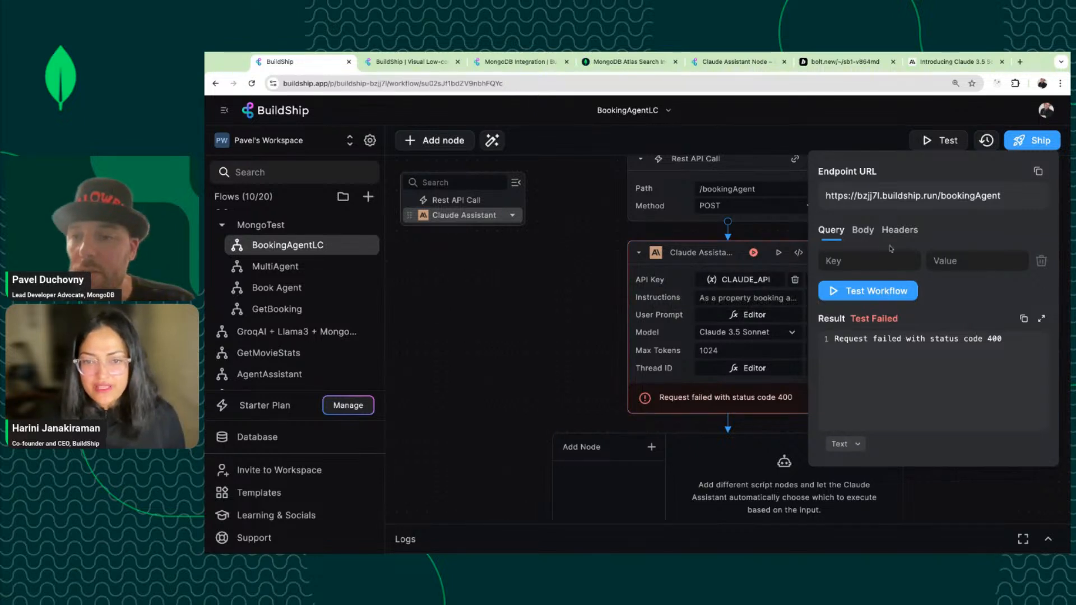
{"action": "left_click", "coordinate": [754, 255]}
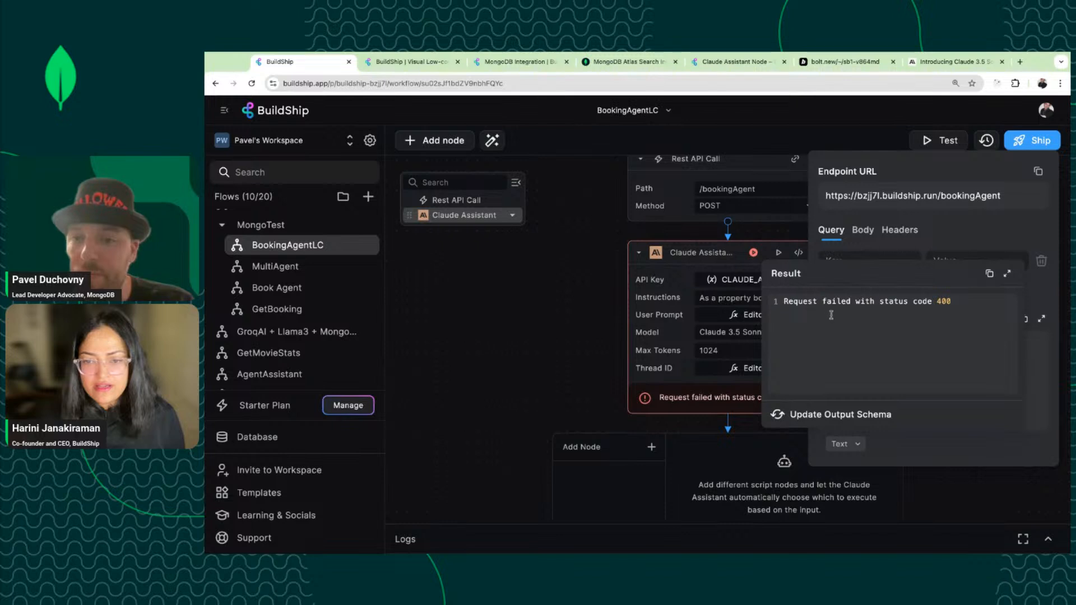
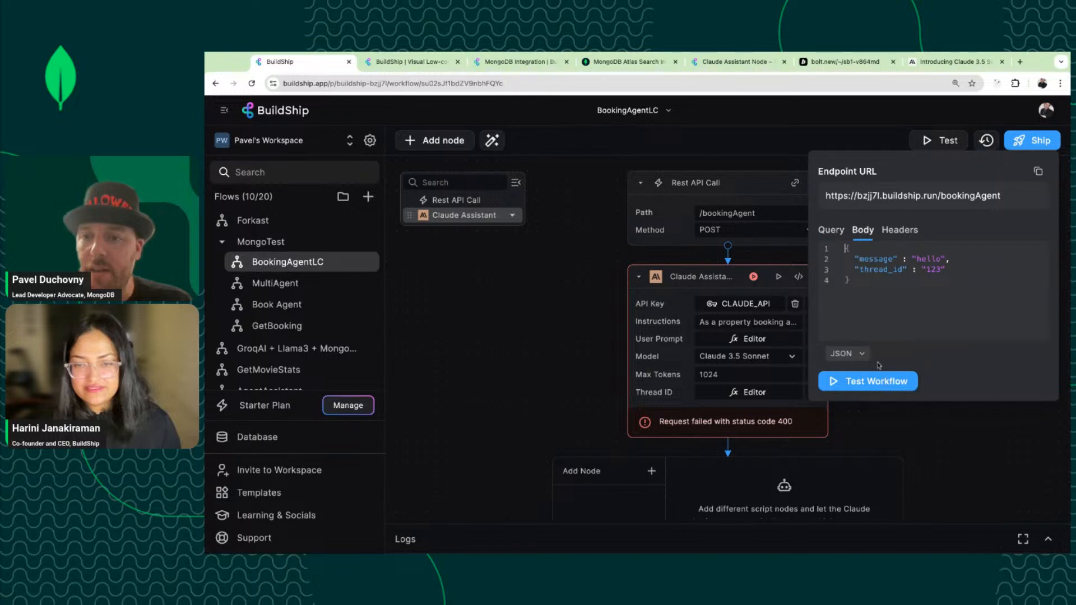
Rerun the workflow test, check the API Key secrets list, and bring up the Claude Assistant node's code.
{"action": "left_click", "coordinate": [872, 385]}
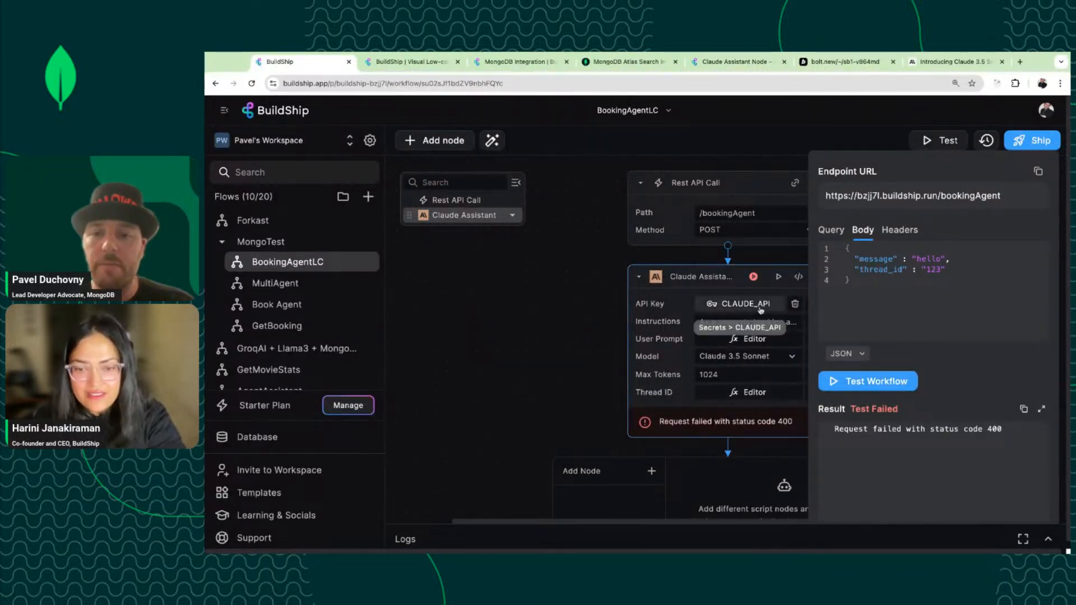
{"action": "left_click", "coordinate": [760, 307]}
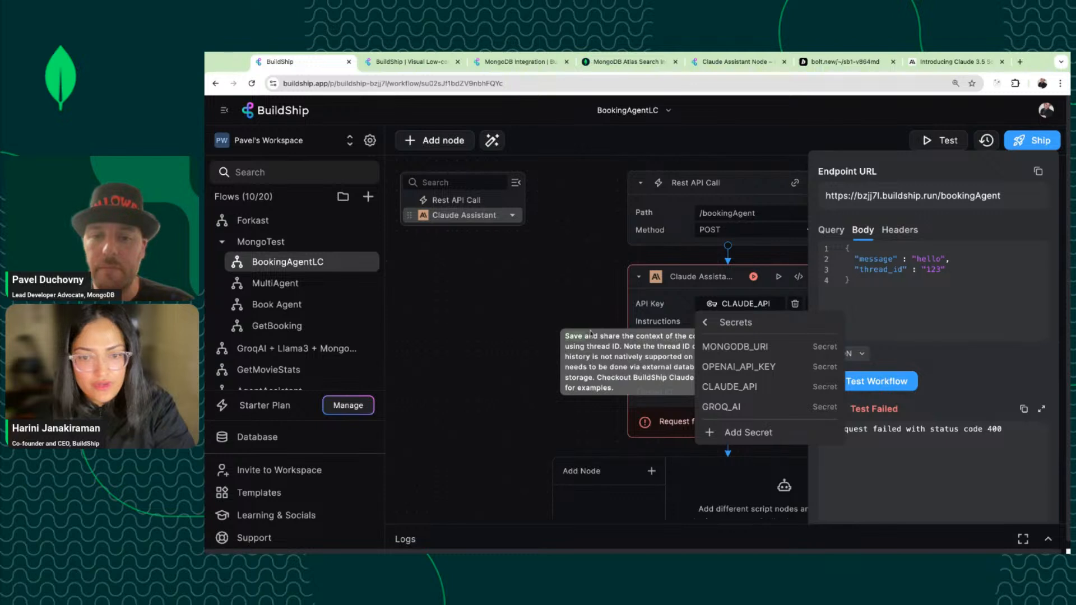
{"action": "left_click", "coordinate": [673, 304]}
{"action": "left_click", "coordinate": [798, 277]}
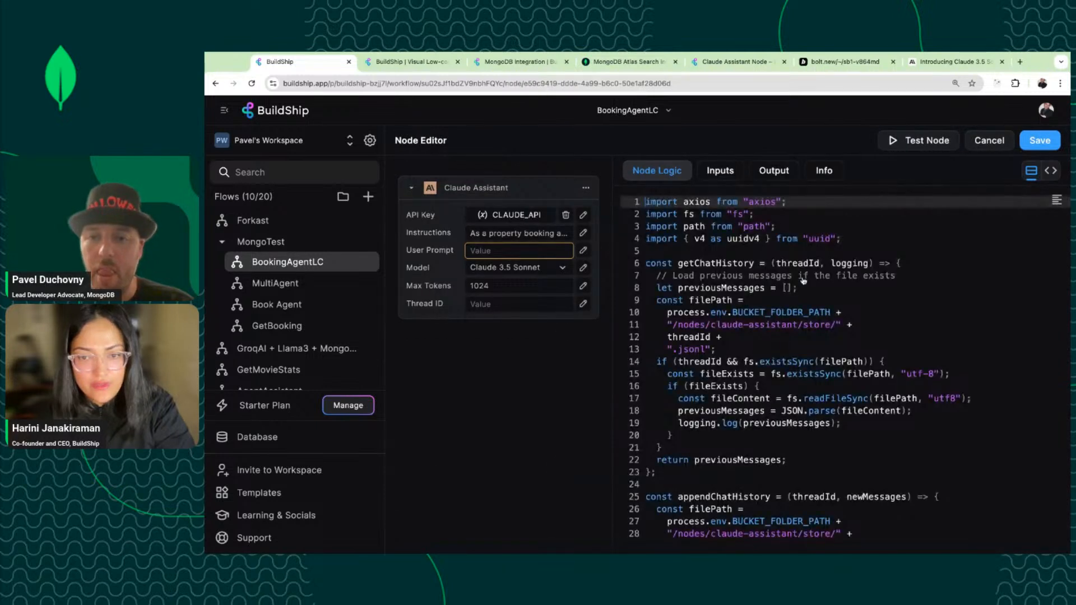
Review the Claude Assistant node's API Key and Model input definitions, then return to the canvas.
{"action": "left_click", "coordinate": [742, 171]}
{"action": "scroll", "coordinate": [854, 418], "scroll_direction": "down", "scroll_amount": 1}
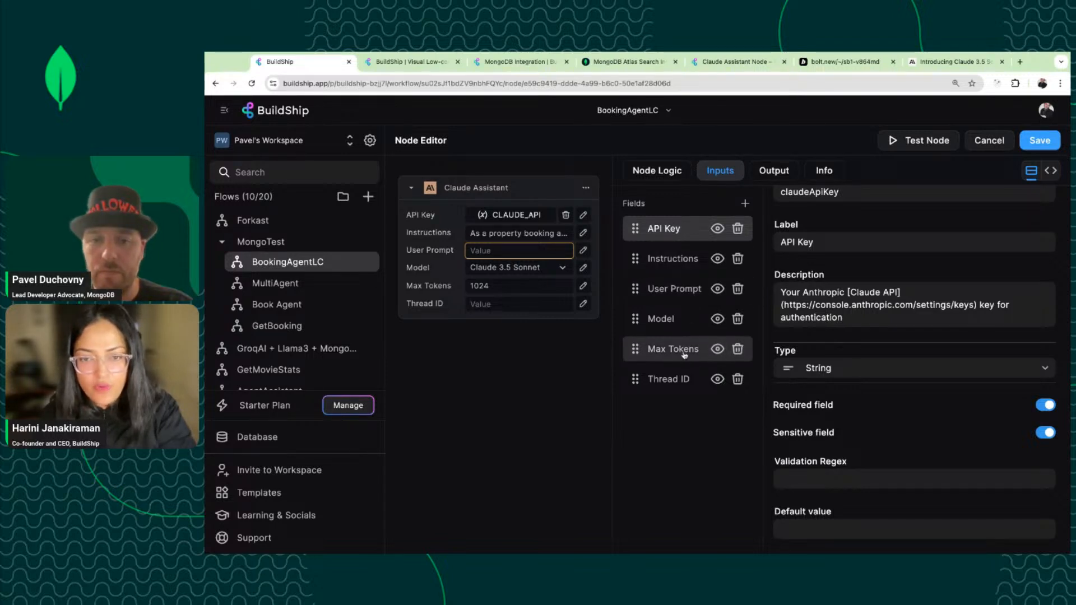
{"action": "left_click", "coordinate": [679, 328]}
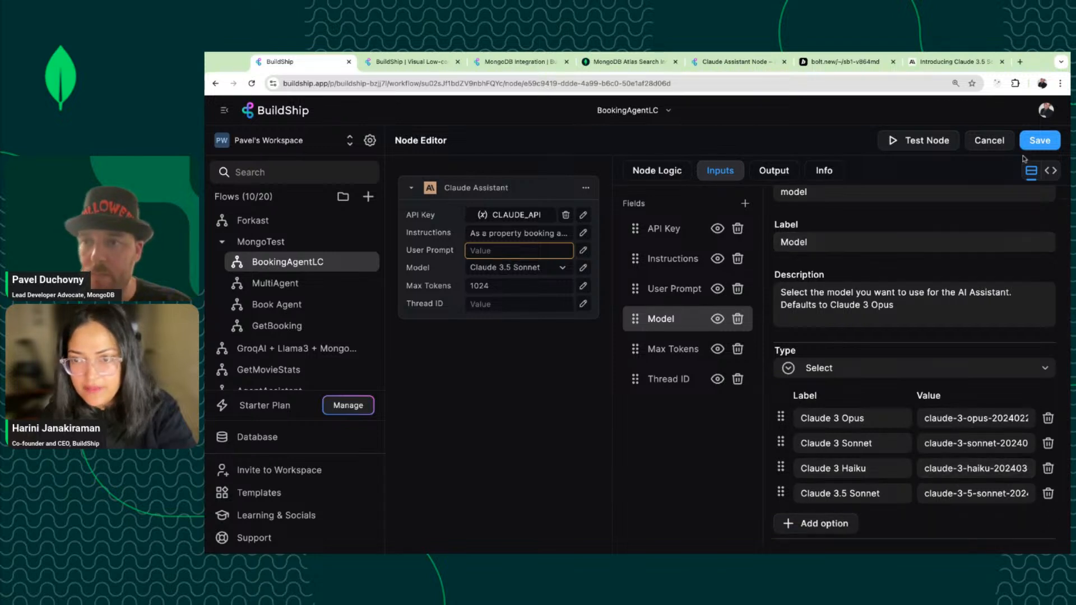
{"action": "left_click", "coordinate": [1043, 142]}
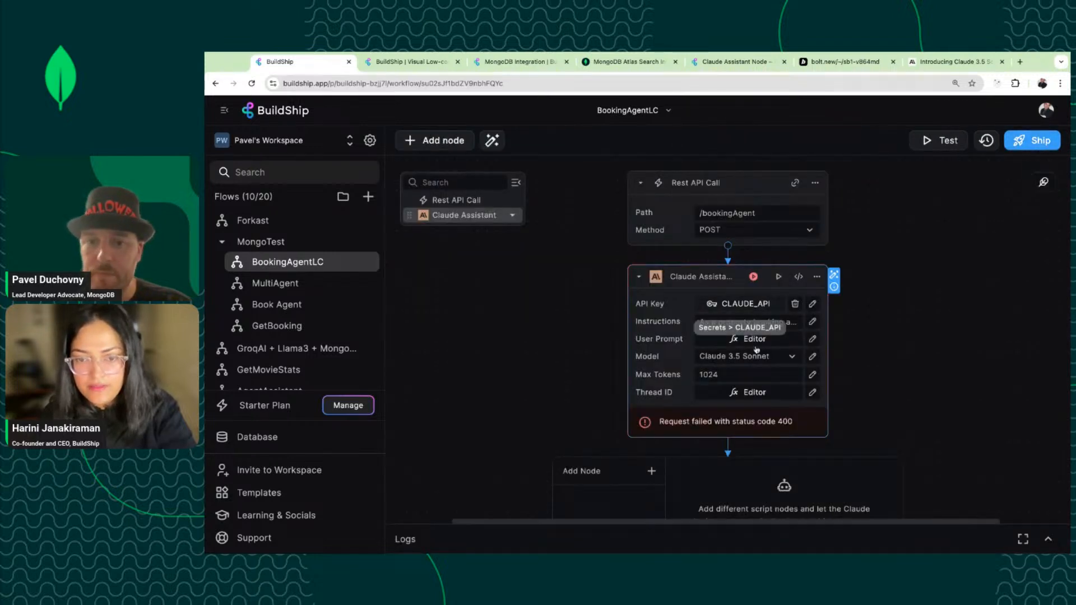
Keep Claude 3.5 Sonnet as the model and begin a standalone node test's User Prompt.
{"action": "left_click", "coordinate": [757, 355]}
{"action": "left_click", "coordinate": [750, 437]}
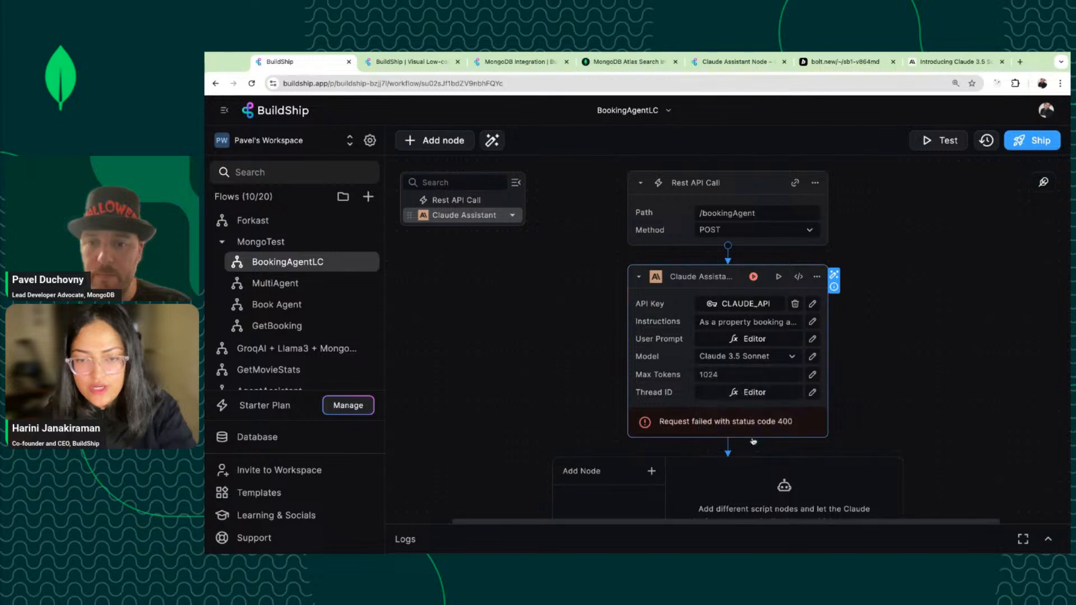
{"action": "left_click", "coordinate": [777, 276]}
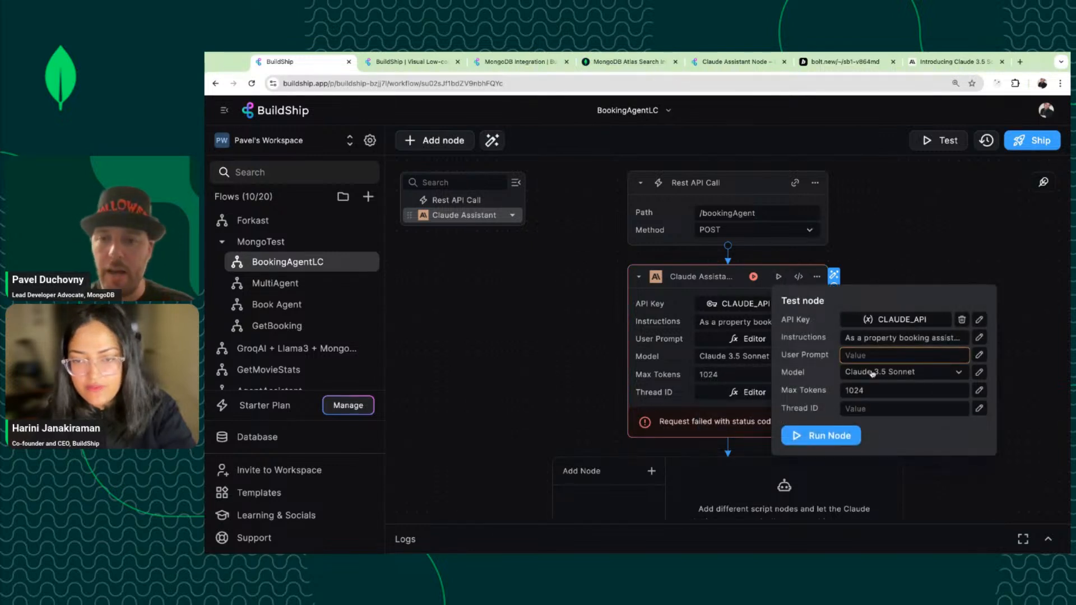
{"action": "left_click", "coordinate": [871, 353]}
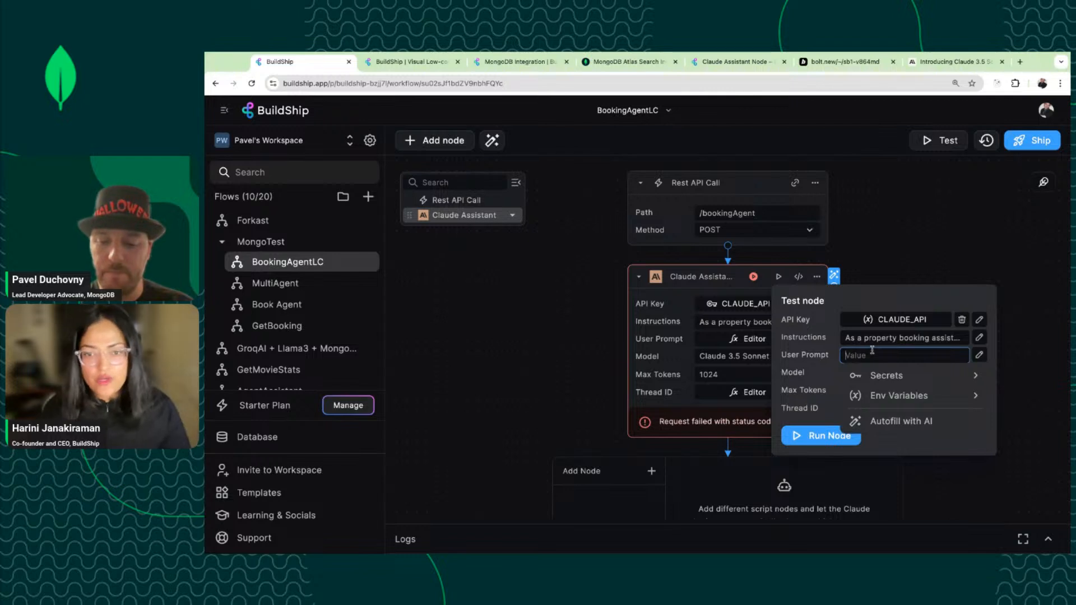
{"action": "type", "text": "Hi"}
{"action": "key", "text": "BackSpace"}
{"action": "key", "text": "BackSpace"}
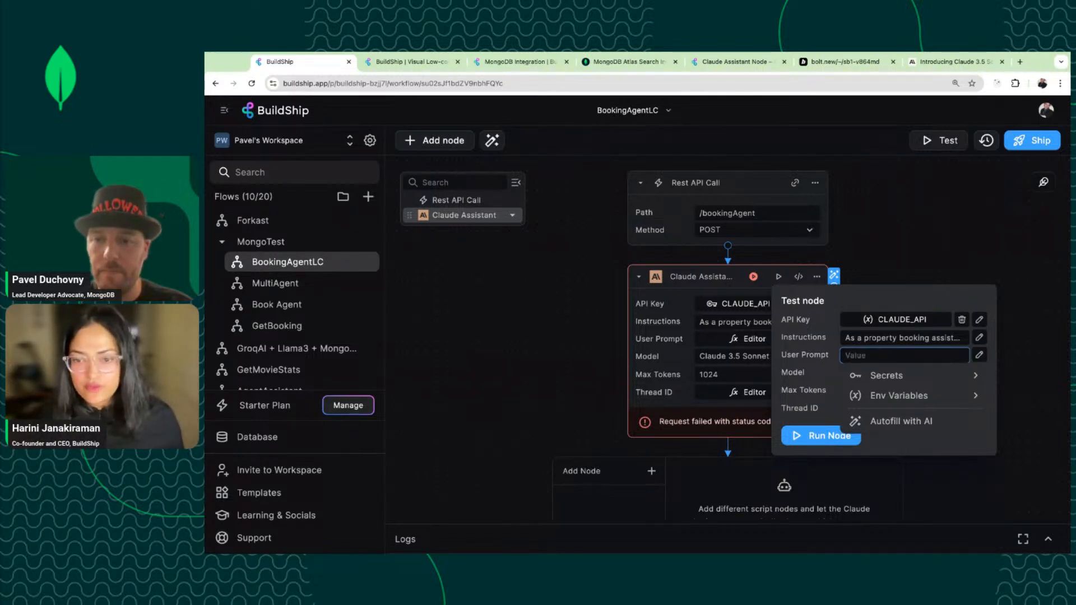
{"action": "type", "text": "\"jhel"}
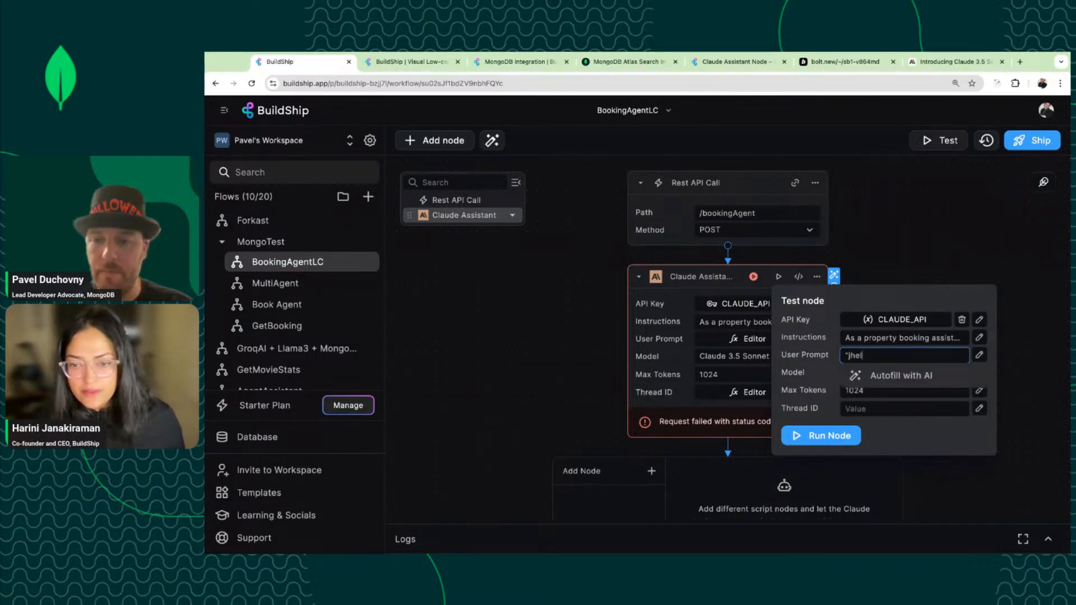
Run the node alone with User Prompt 'hello' and Thread ID 'Welcome', getting OK (200).
{"action": "left_click", "coordinate": [881, 409]}
{"action": "type", "text": "\"hh"}
{"action": "key", "text": "BackSpace"}
{"action": "key", "text": "BackSpace"}
{"action": "key", "text": "BackSpace"}
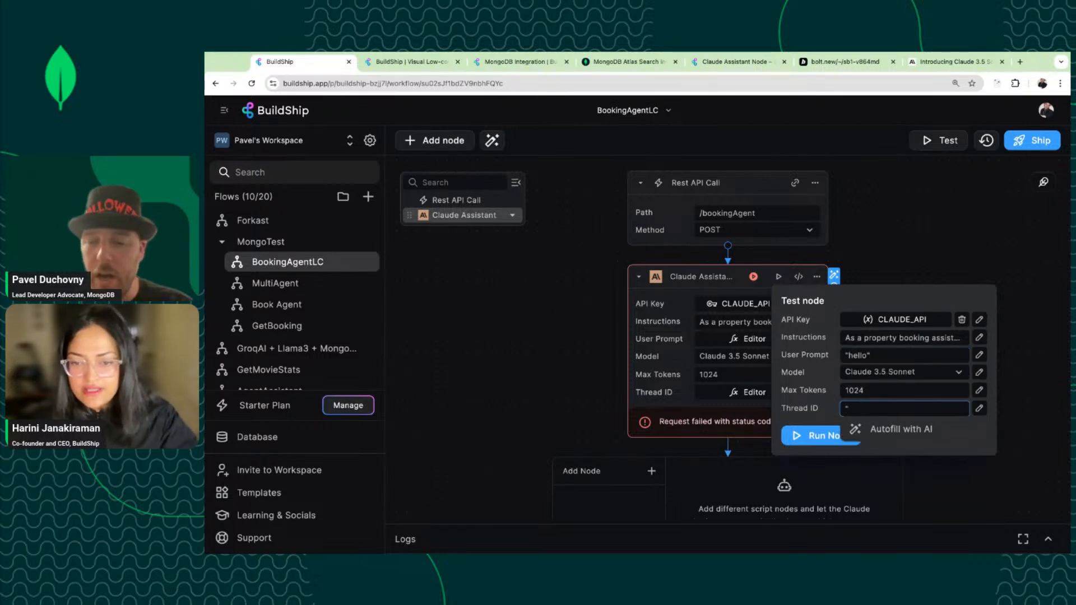
{"action": "left_click", "coordinate": [887, 353]}
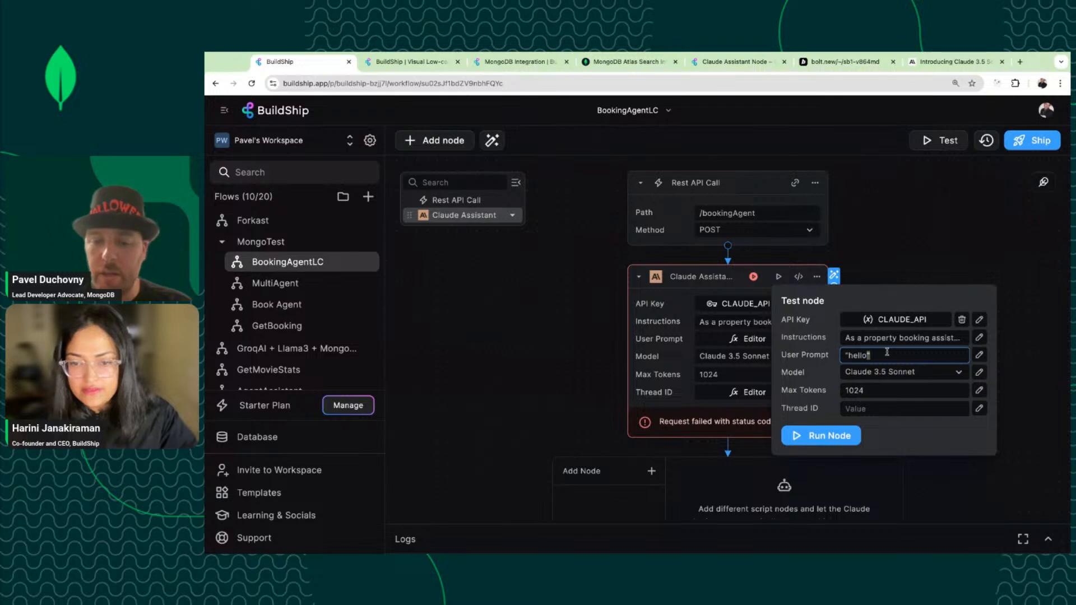
{"action": "key", "text": "ctrl+a"}
{"action": "type", "text": "hello"}
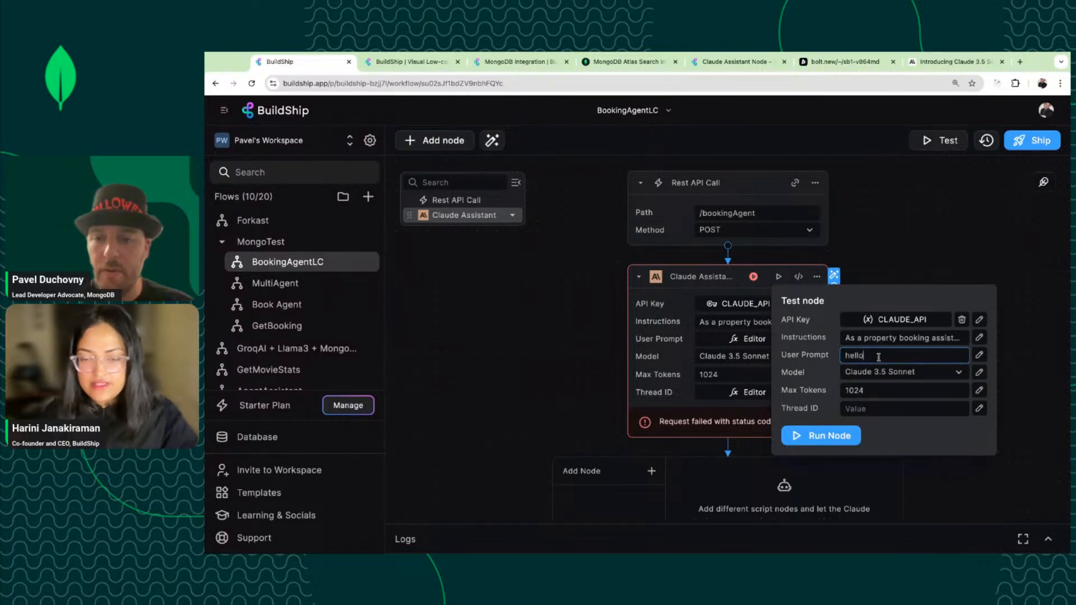
{"action": "left_click", "coordinate": [891, 410]}
{"action": "type", "text": "Wel"}
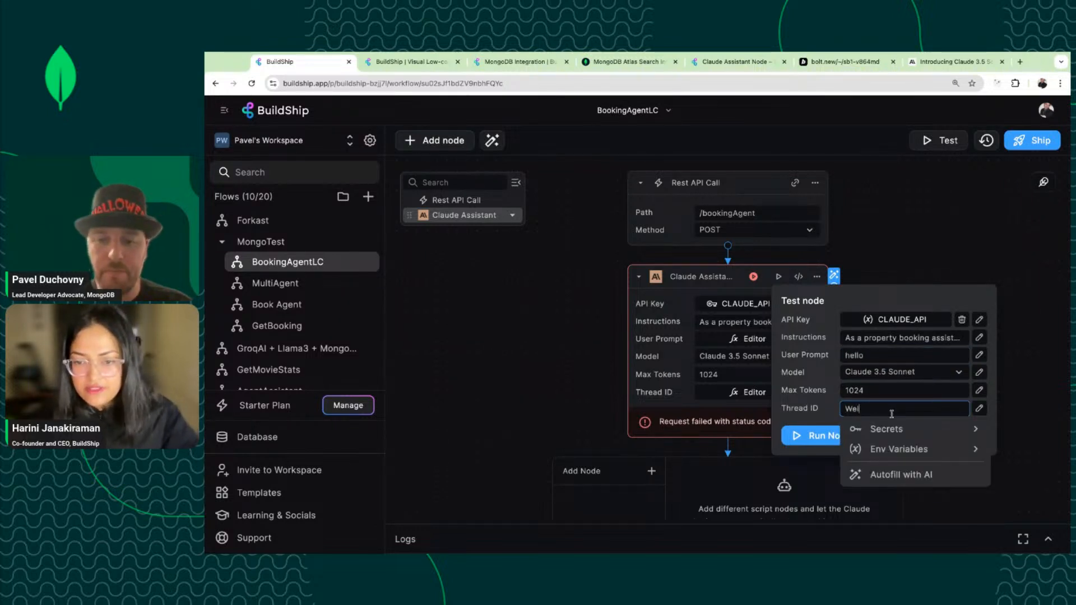
{"action": "type", "text": "come"}
{"action": "left_click", "coordinate": [819, 436]}
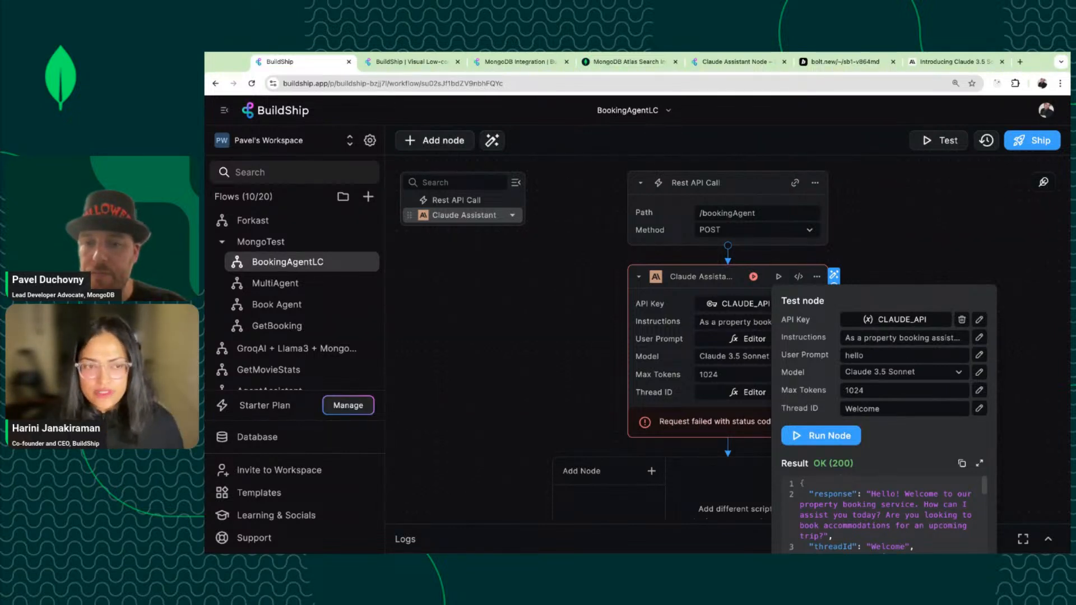
{"action": "left_click", "coordinate": [595, 349]}
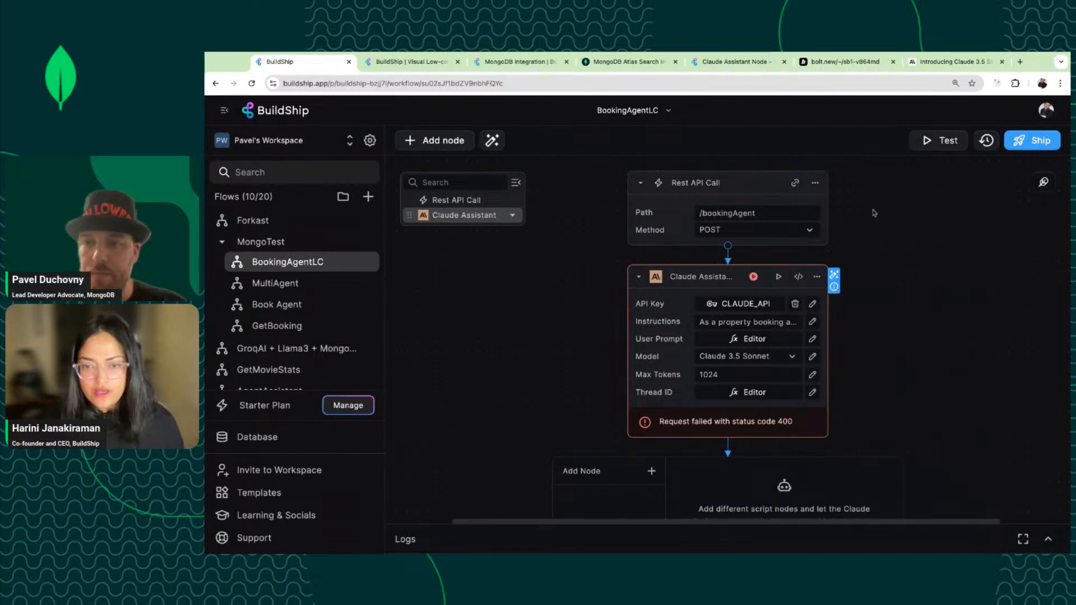
Rerun the whole-workflow test with the JSON body and check the User Prompt's expression binding.
{"action": "left_click", "coordinate": [939, 140]}
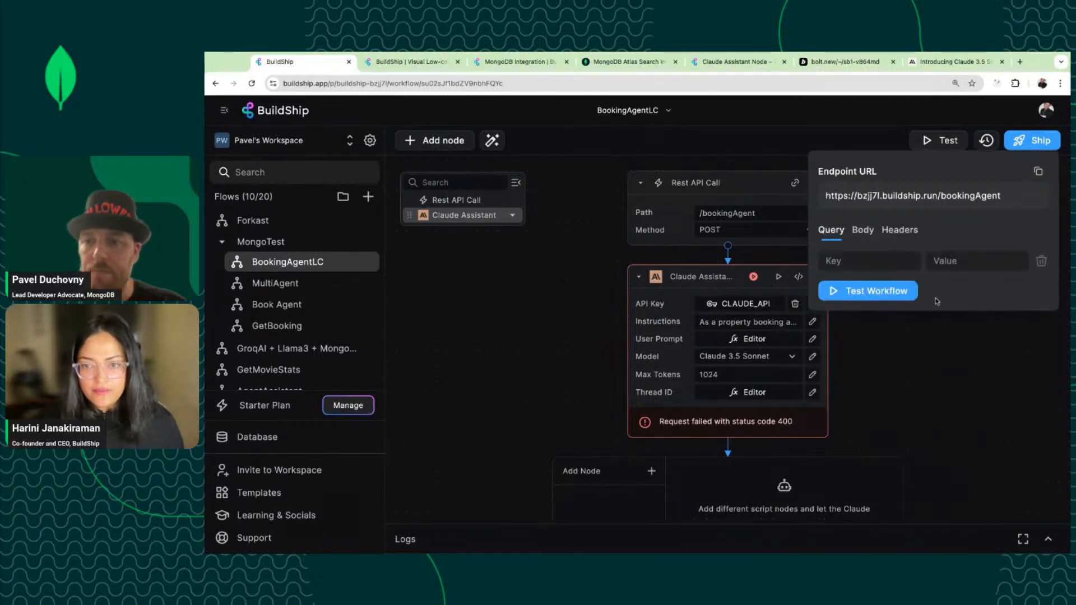
{"action": "left_click", "coordinate": [866, 239]}
{"action": "left_click", "coordinate": [875, 384]}
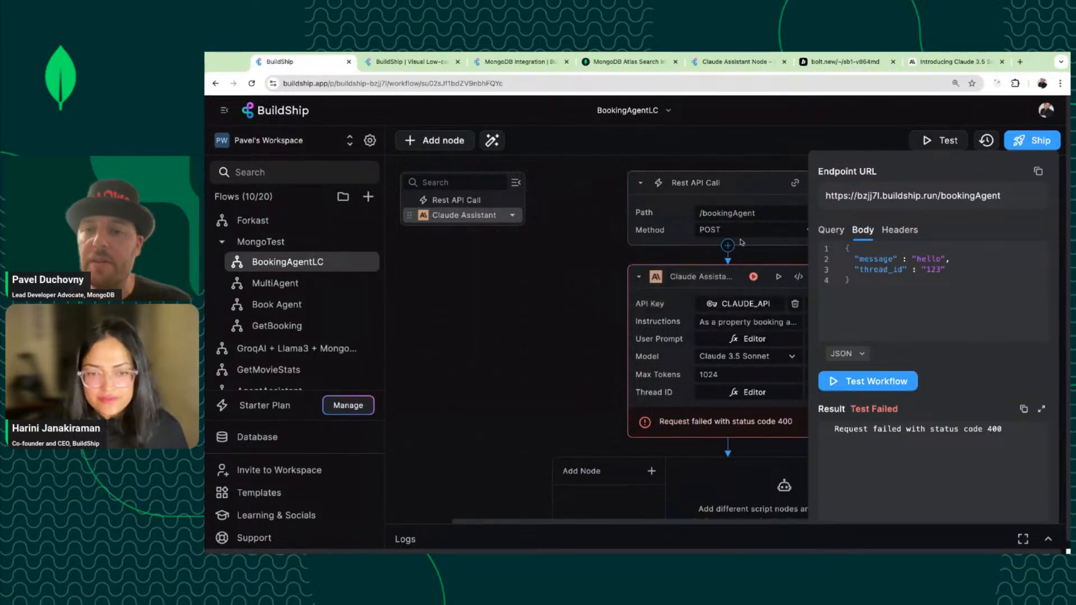
{"action": "left_click", "coordinate": [749, 339]}
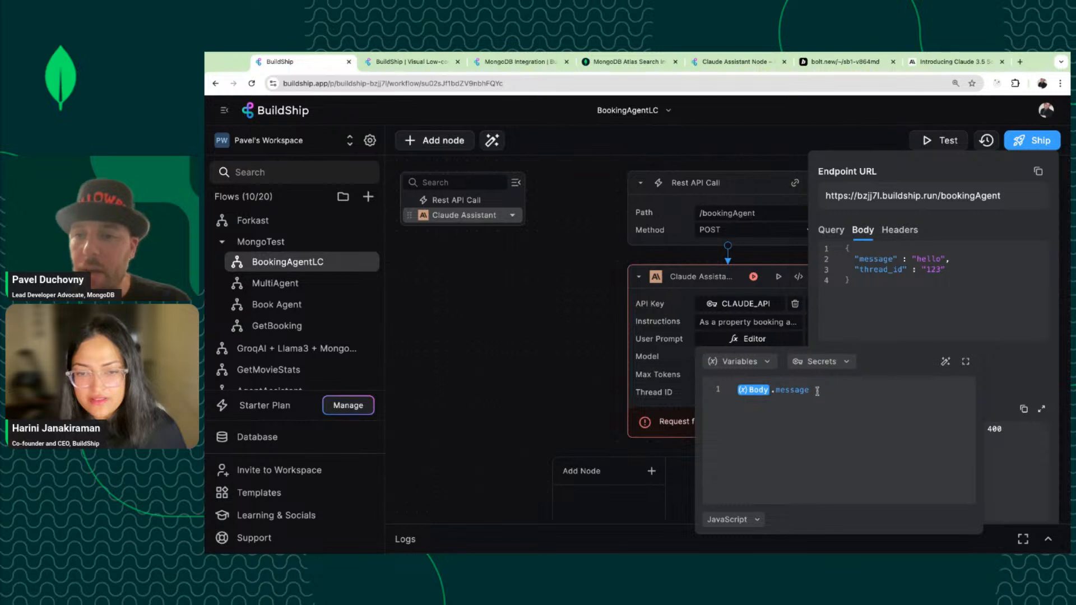
{"action": "left_click", "coordinate": [653, 405]}
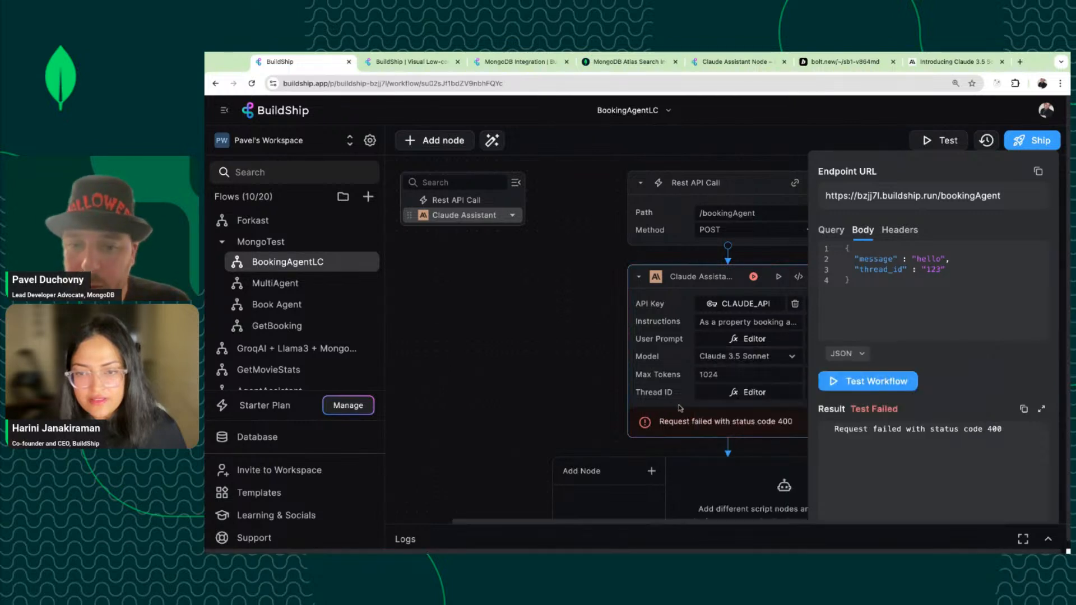
Delete the thread_id line from the test body and clear the Thread ID's Body.thread_id expression.
{"action": "left_click", "coordinate": [750, 393]}
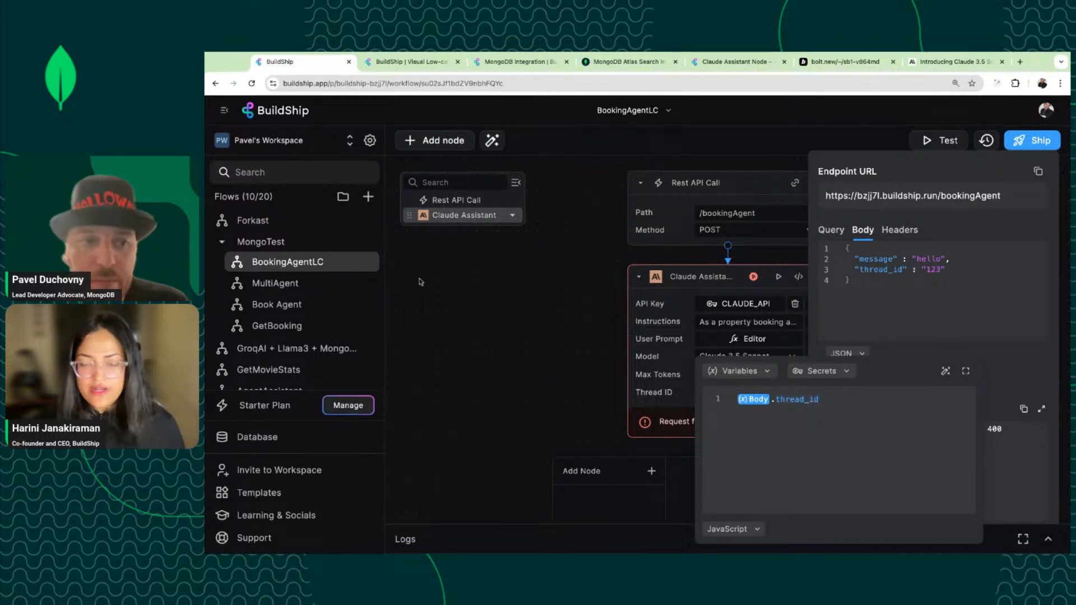
{"action": "left_click", "coordinate": [953, 270]}
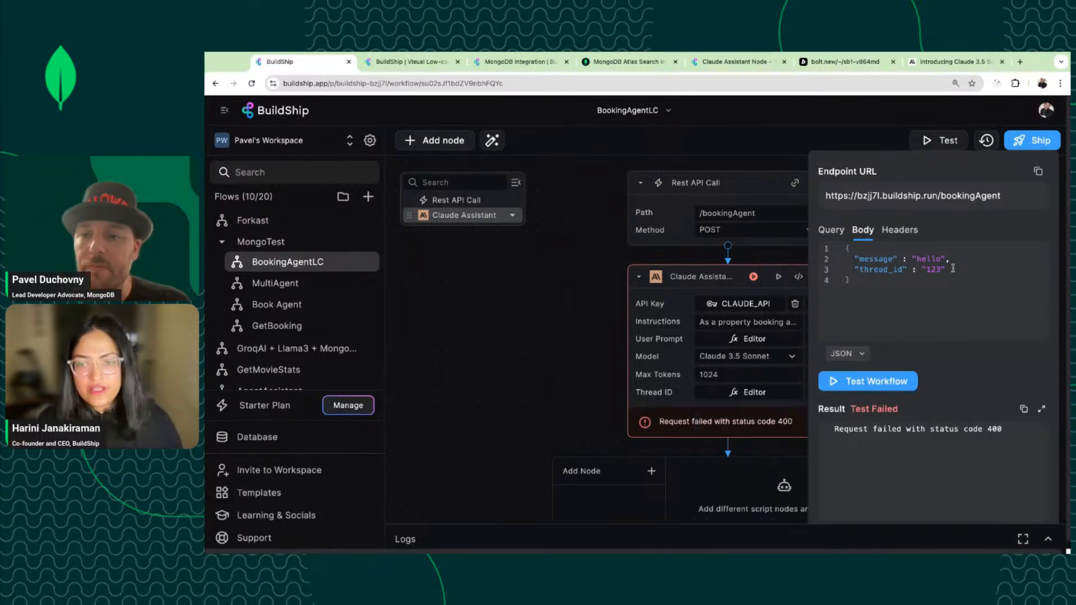
{"action": "key", "text": "shift+super+Left"}
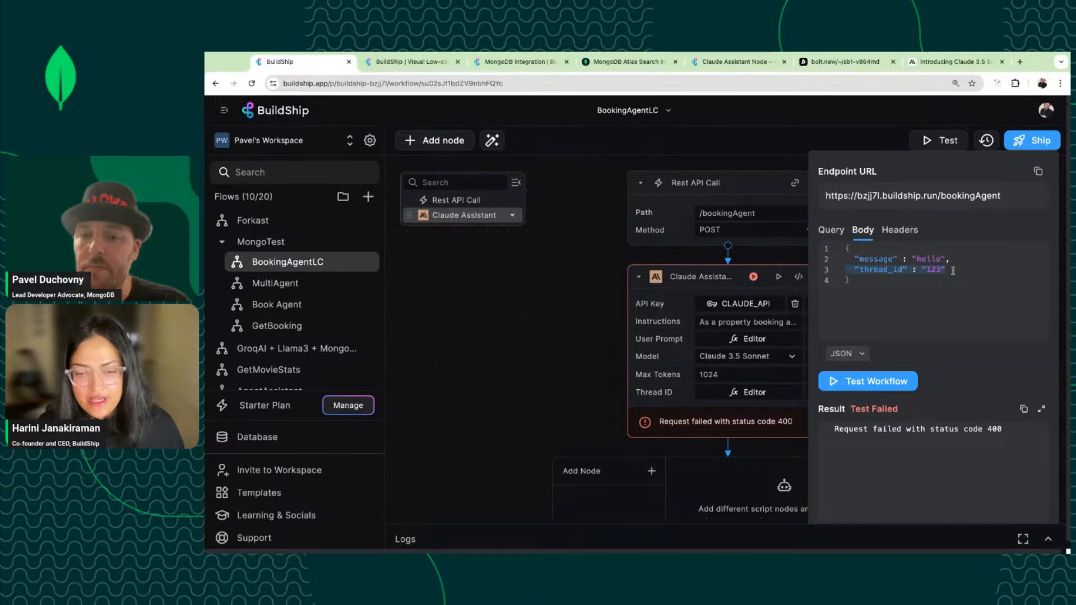
{"action": "key", "text": "BackSpace"}
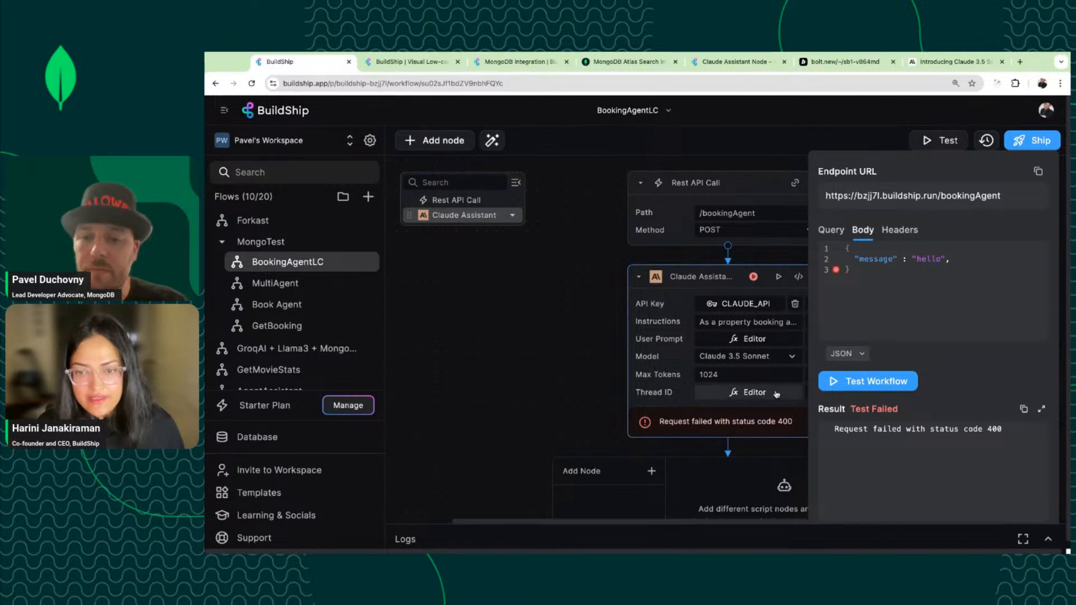
{"action": "left_click", "coordinate": [784, 391]}
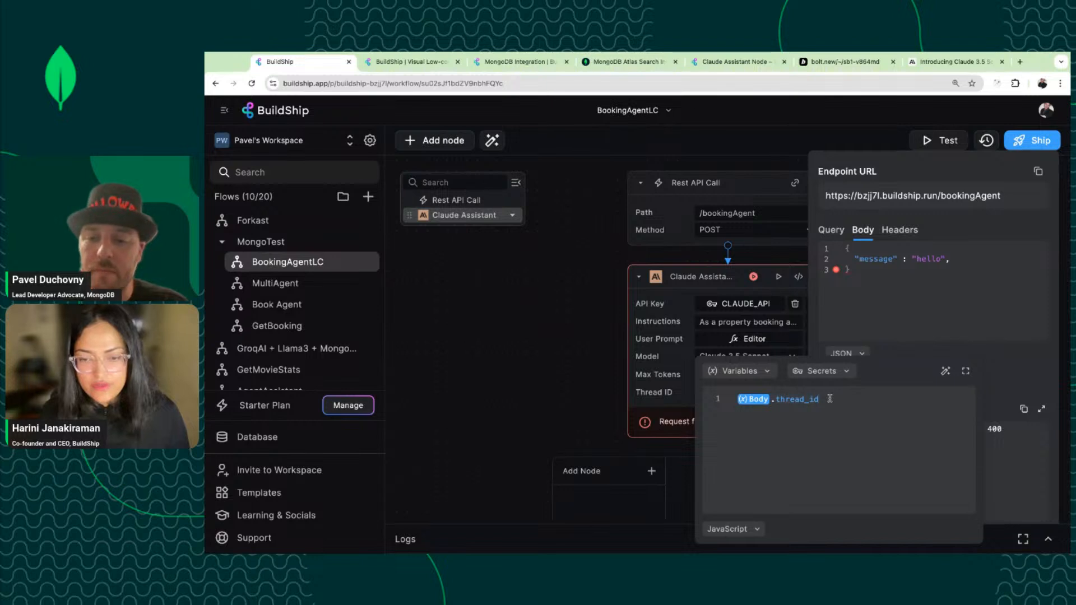
{"action": "left_click", "coordinate": [766, 402]}
{"action": "left_click", "coordinate": [867, 396]}
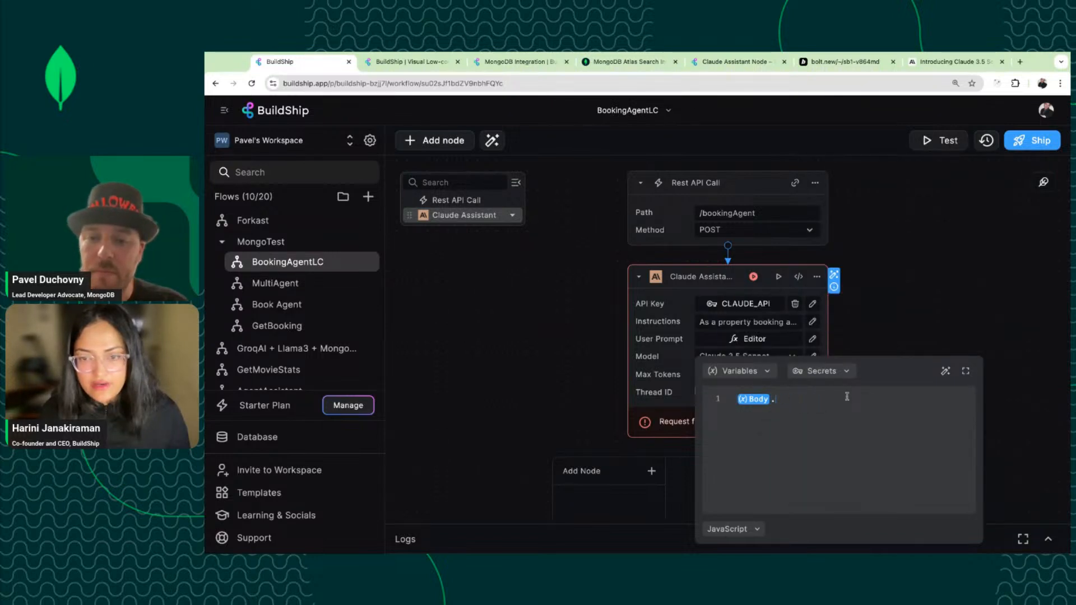
{"action": "key", "text": "BackSpace"}
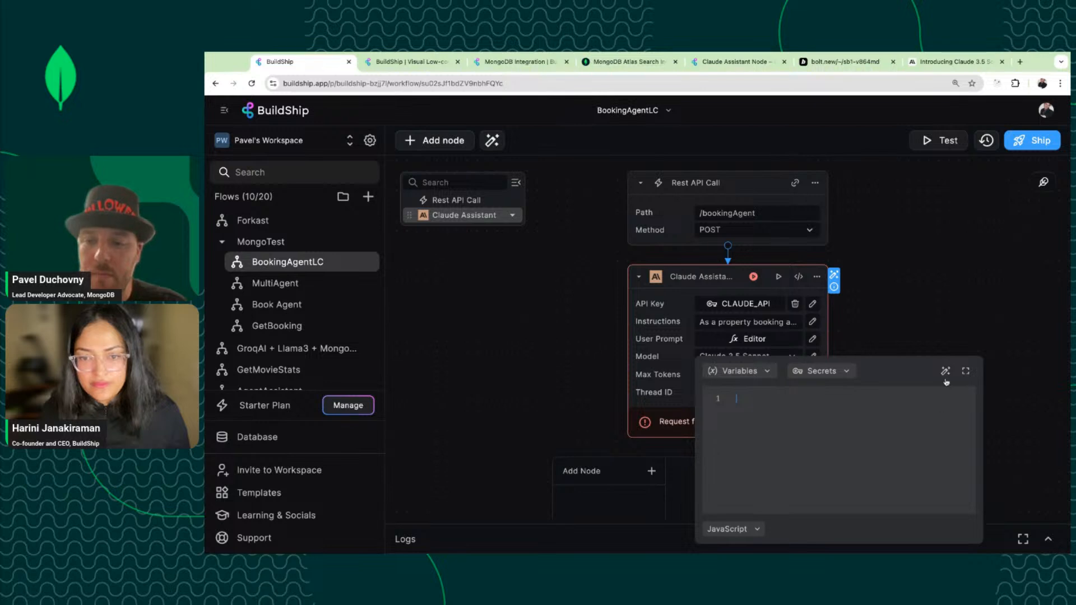
{"action": "left_click", "coordinate": [931, 330]}
Clear 'Welcome' from the Thread ID test value and rerun the node alone, getting OK (200).
{"action": "left_click", "coordinate": [780, 277]}
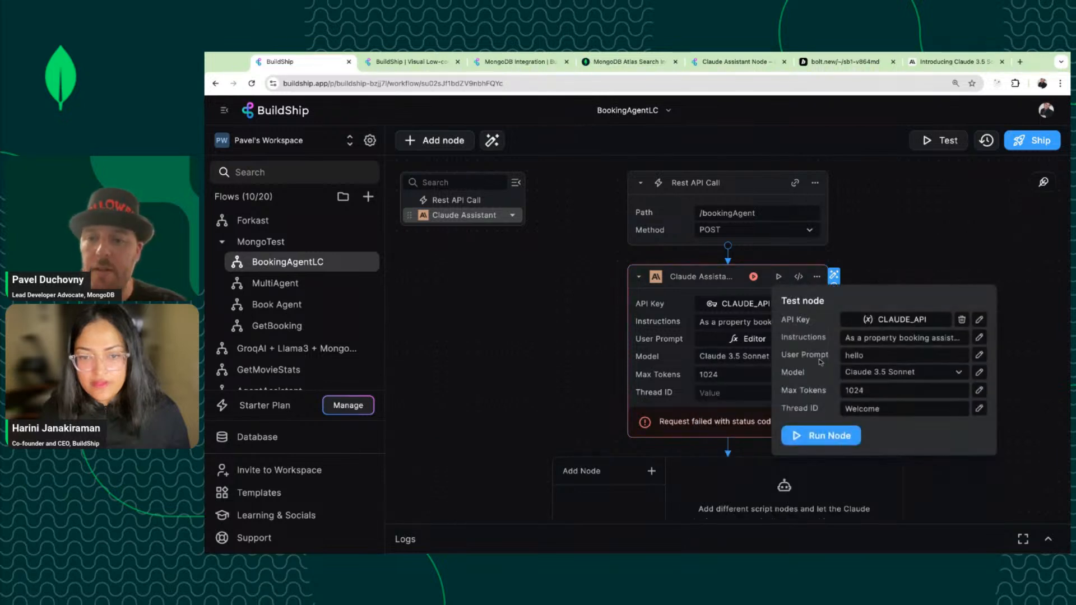
{"action": "left_click", "coordinate": [874, 407]}
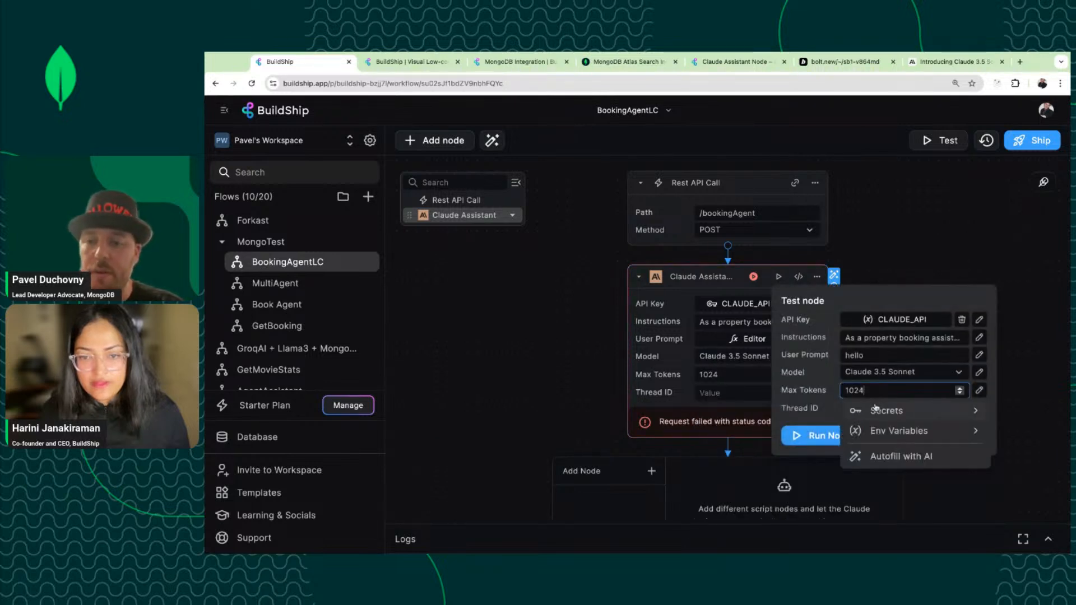
{"action": "left_click", "coordinate": [814, 415]}
{"action": "double_click", "coordinate": [856, 409]}
{"action": "key", "text": "BackSpace"}
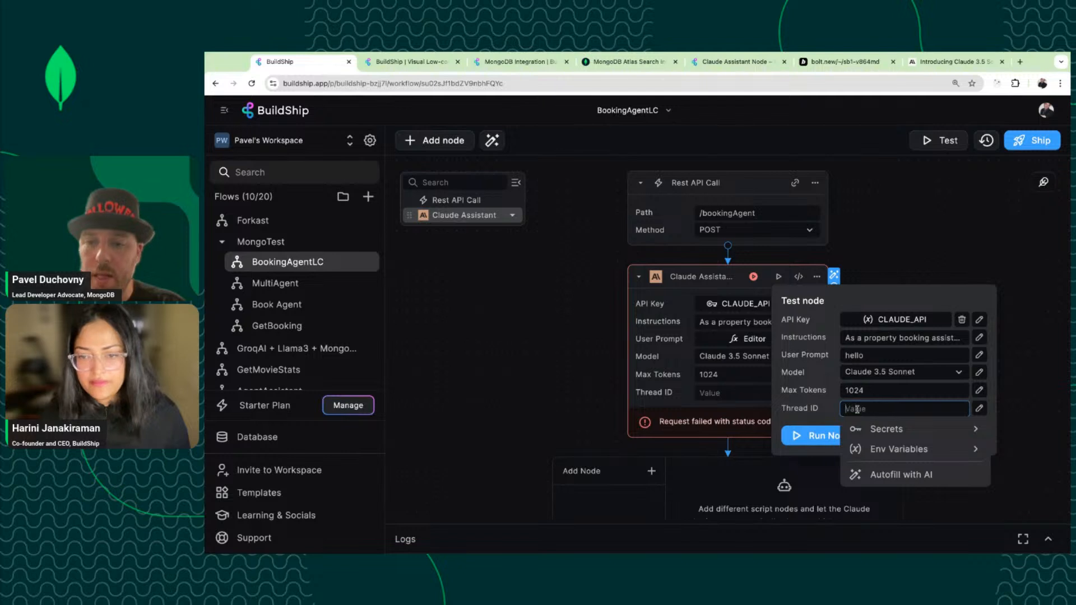
{"action": "left_click", "coordinate": [805, 437]}
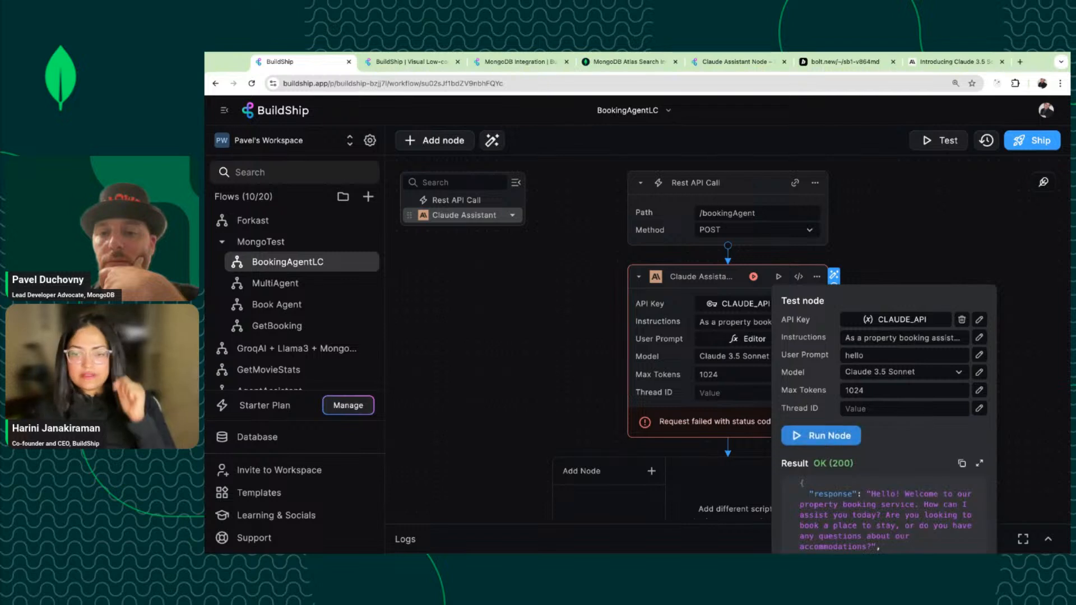
{"action": "scroll", "coordinate": [825, 520], "scroll_direction": "down", "scroll_amount": 5}
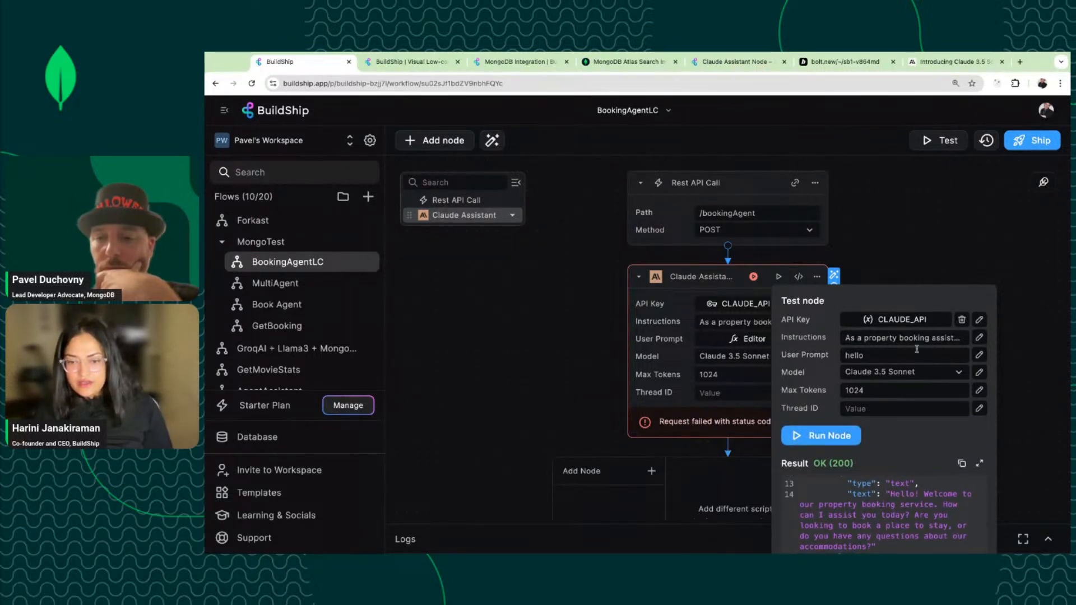
{"action": "left_click", "coordinate": [928, 251]}
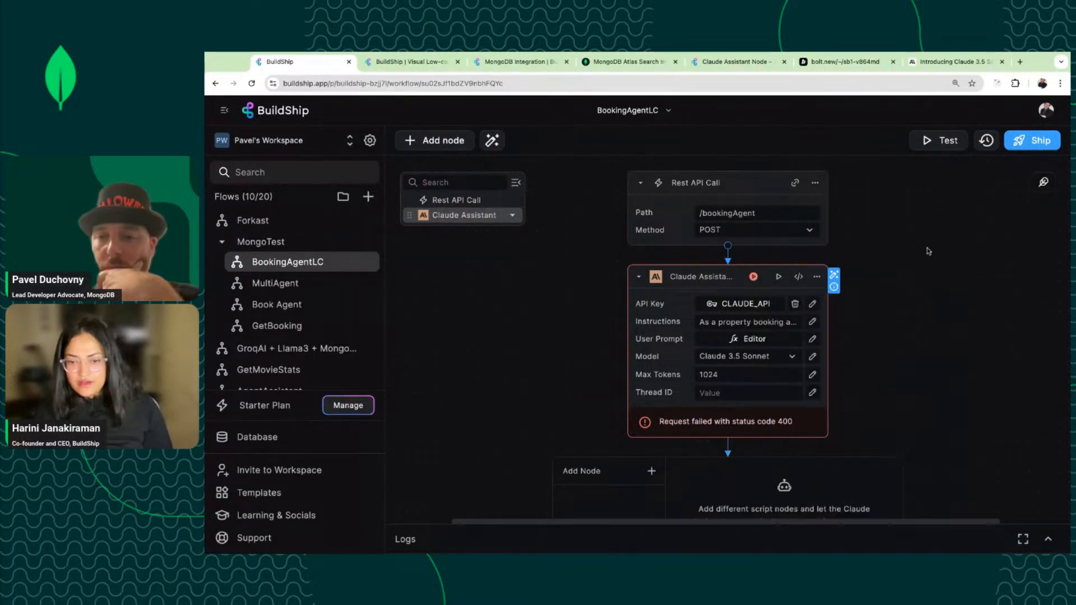
Add a Return node after the assistant whose Value is Claude Assistant > Response.
{"action": "left_click", "coordinate": [932, 145]}
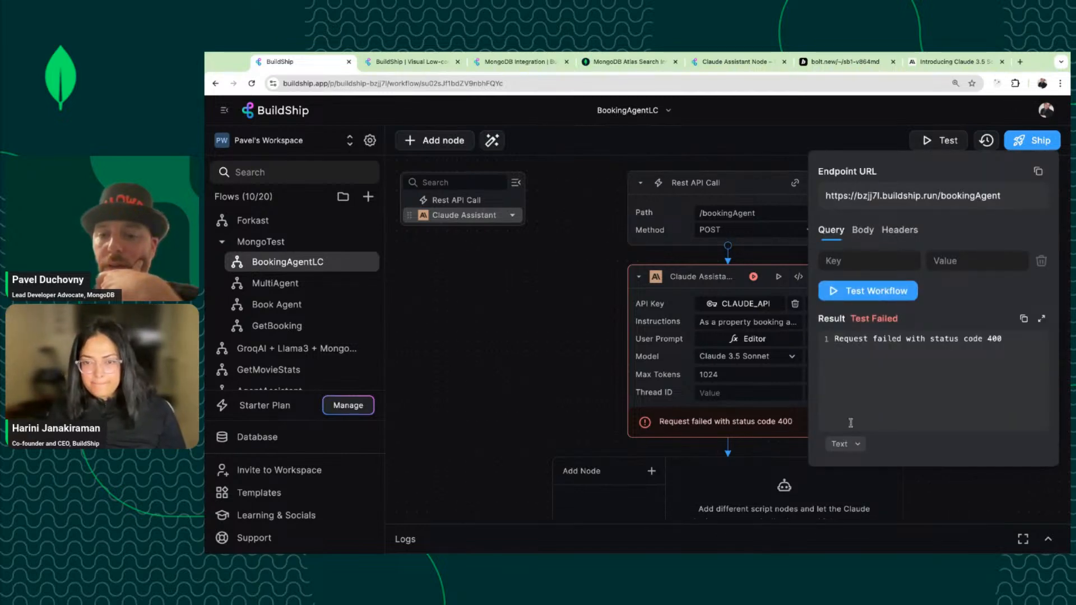
{"action": "left_click", "coordinate": [566, 423]}
{"action": "scroll", "coordinate": [625, 424], "scroll_direction": "down", "scroll_amount": 4}
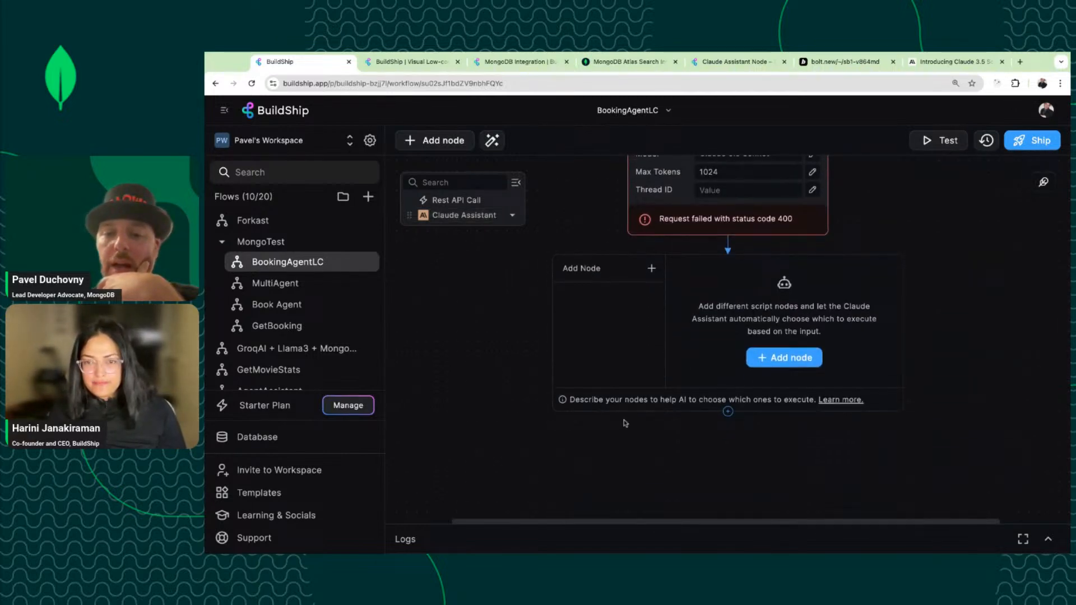
{"action": "left_click", "coordinate": [728, 412]}
{"action": "left_click", "coordinate": [572, 367]}
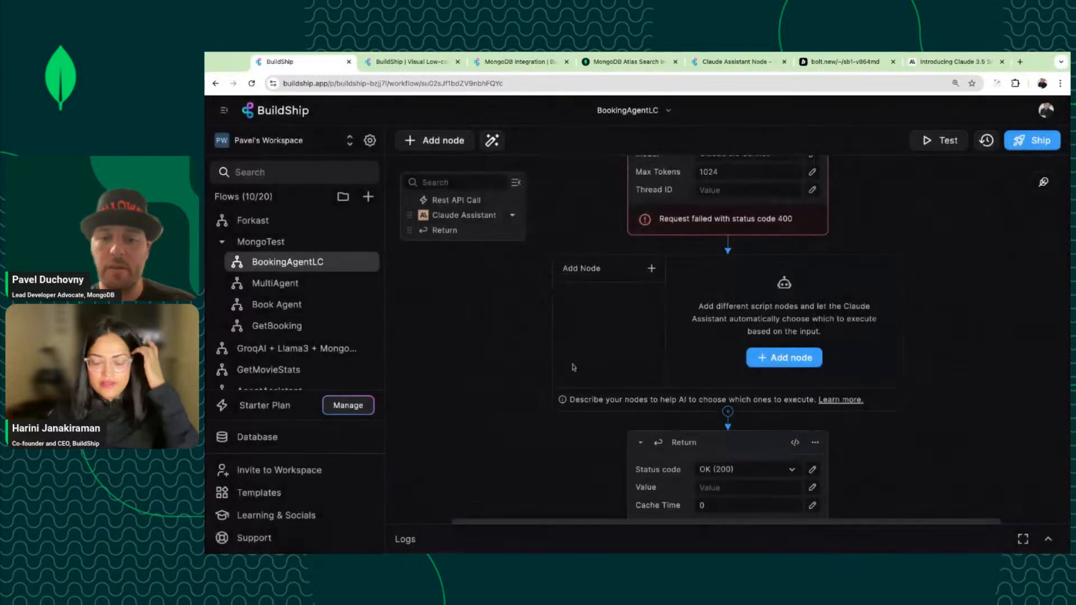
{"action": "left_click", "coordinate": [728, 488]}
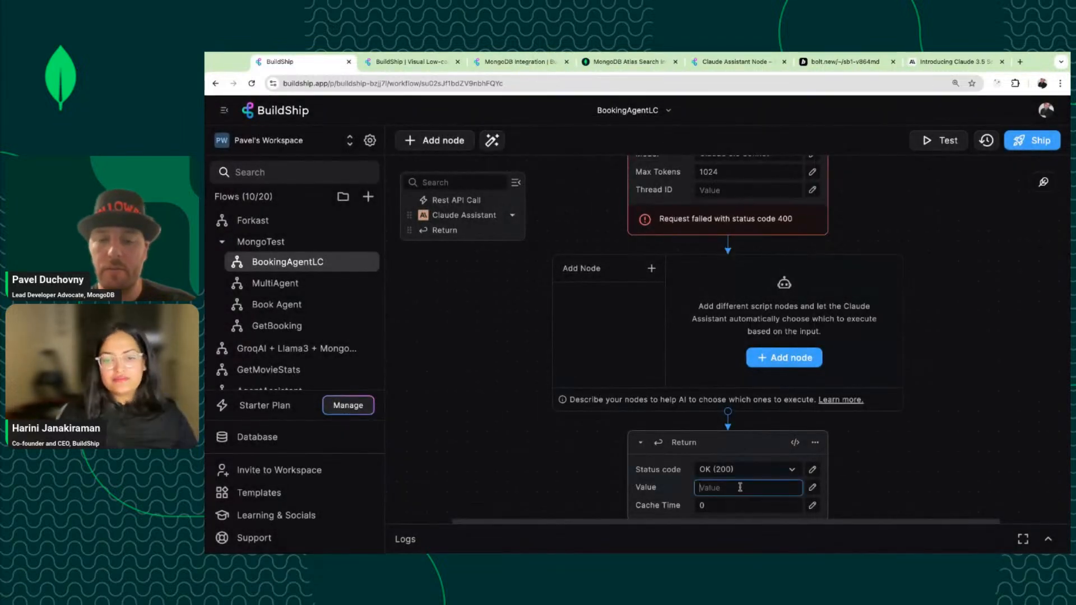
{"action": "left_click", "coordinate": [921, 439]}
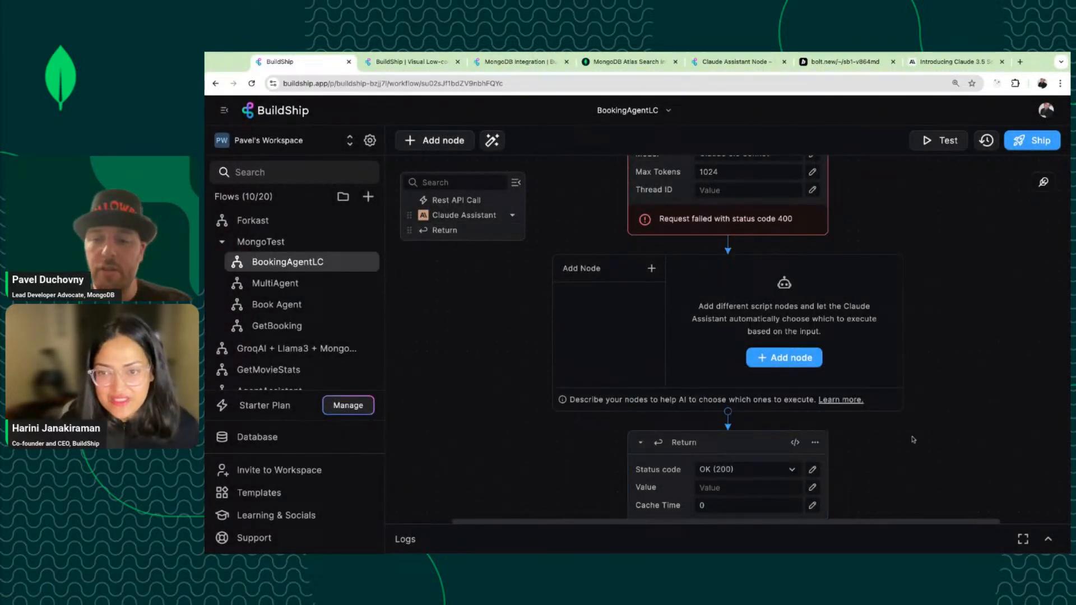
{"action": "left_click", "coordinate": [735, 485]}
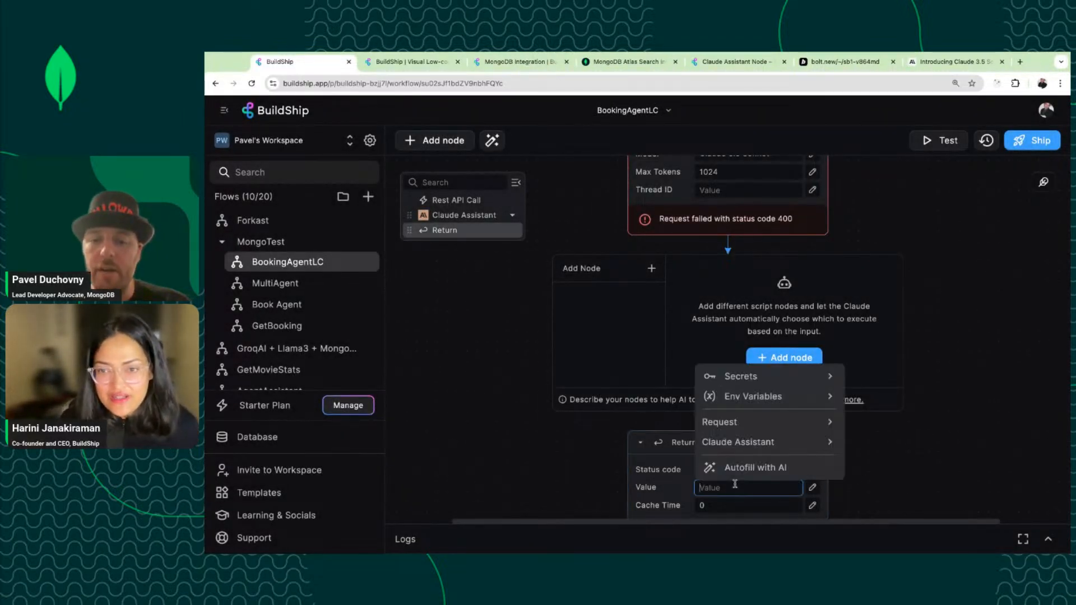
{"action": "left_click", "coordinate": [793, 445]}
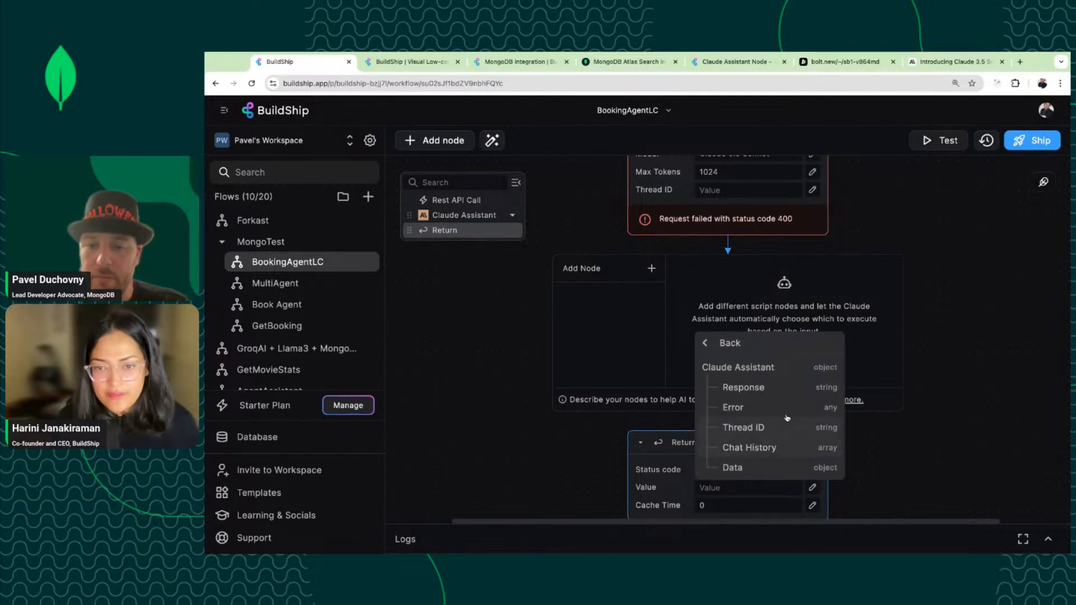
{"action": "left_click", "coordinate": [731, 387]}
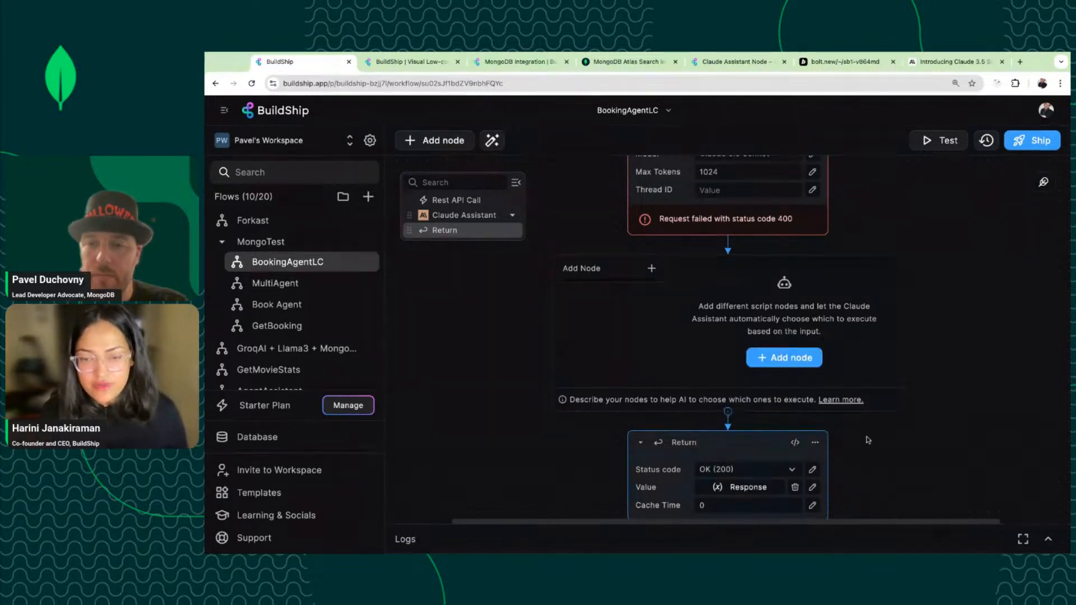
Ship the workflow; it fails because POST /bookingAgent is already used by another workflow.
{"action": "scroll", "coordinate": [859, 432], "scroll_direction": "up", "scroll_amount": 4}
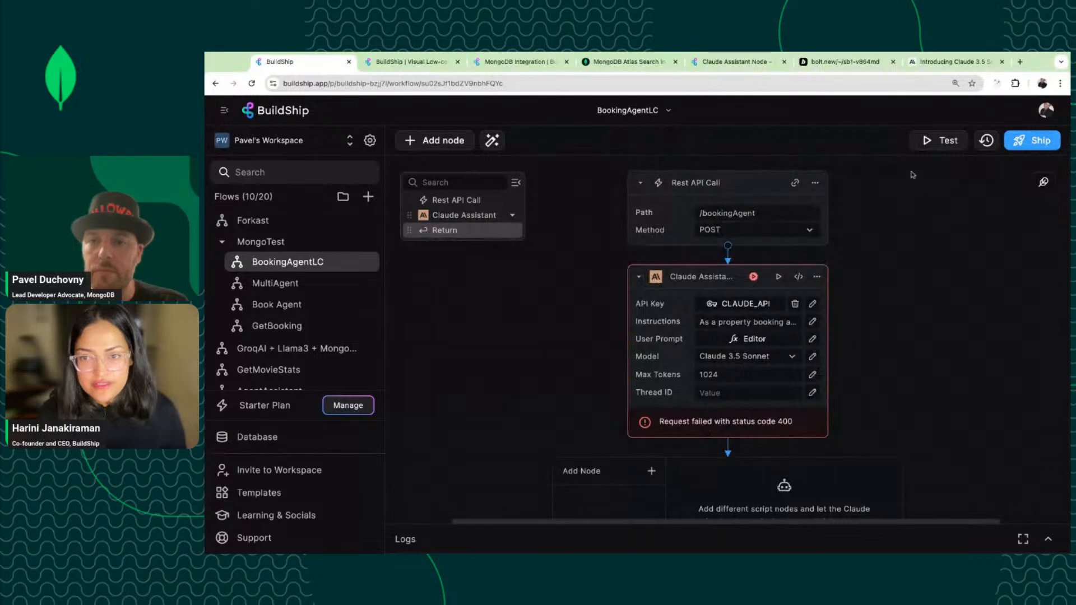
{"action": "left_click", "coordinate": [1020, 141]}
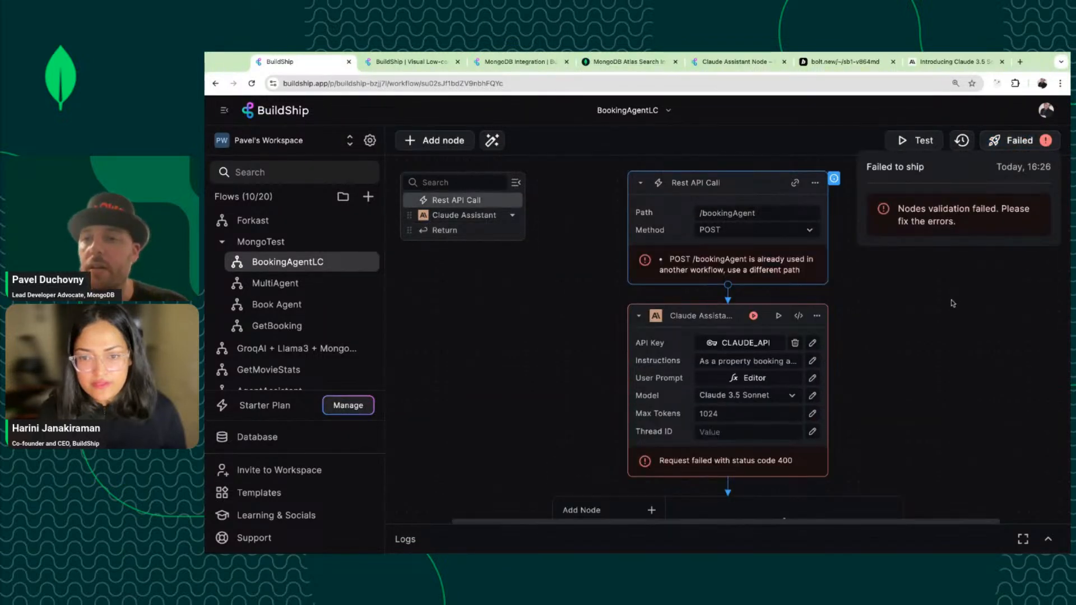
{"action": "left_click", "coordinate": [951, 307]}
{"action": "scroll", "coordinate": [951, 308], "scroll_direction": "down", "scroll_amount": 3}
{"action": "scroll", "coordinate": [883, 288], "scroll_direction": "up", "scroll_amount": 3}
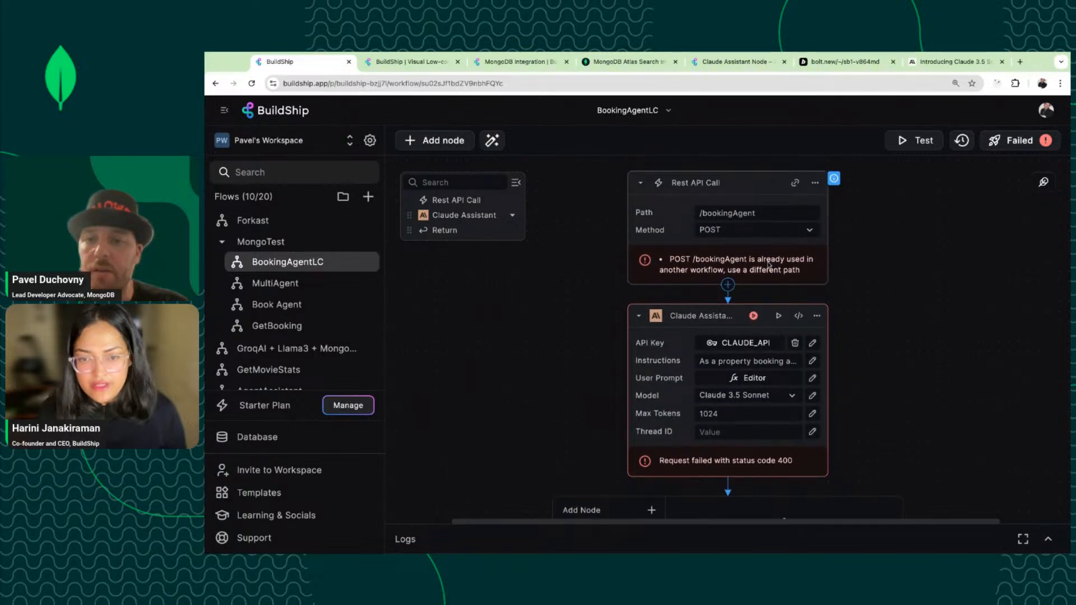
Change the REST API path to /bookingAgentLC and ship the workflow successfully.
{"action": "left_click", "coordinate": [748, 214]}
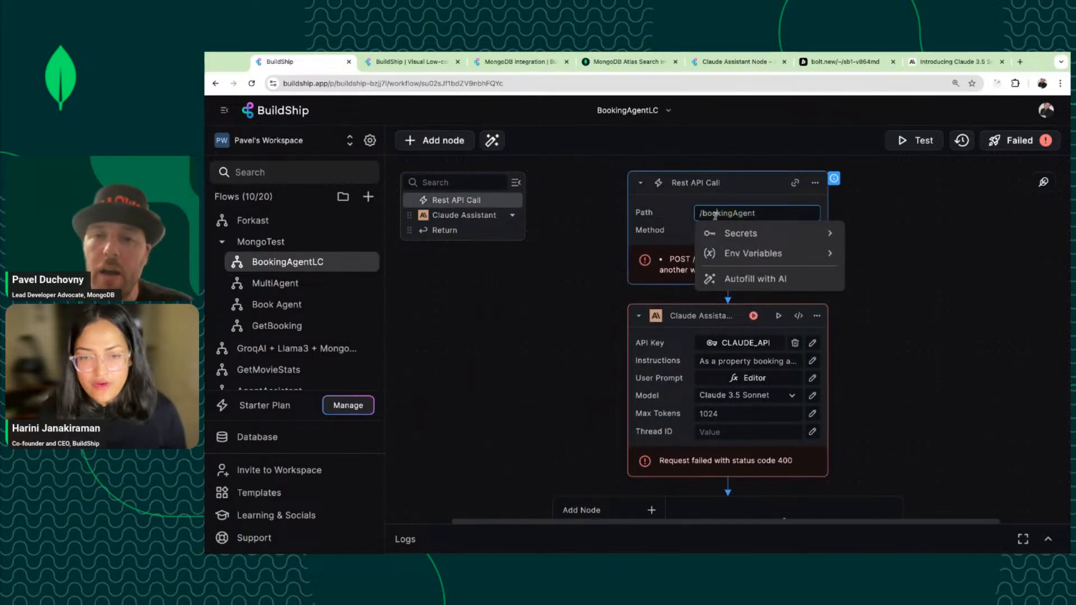
{"action": "left_click", "coordinate": [775, 212]}
{"action": "type", "text": "LC"}
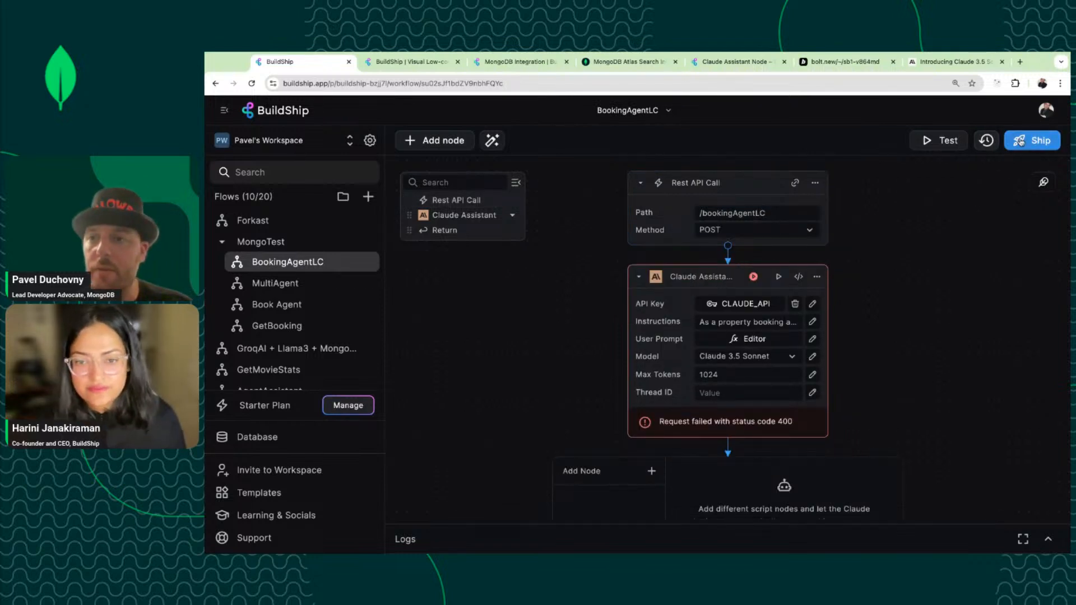
{"action": "left_click", "coordinate": [1020, 141]}
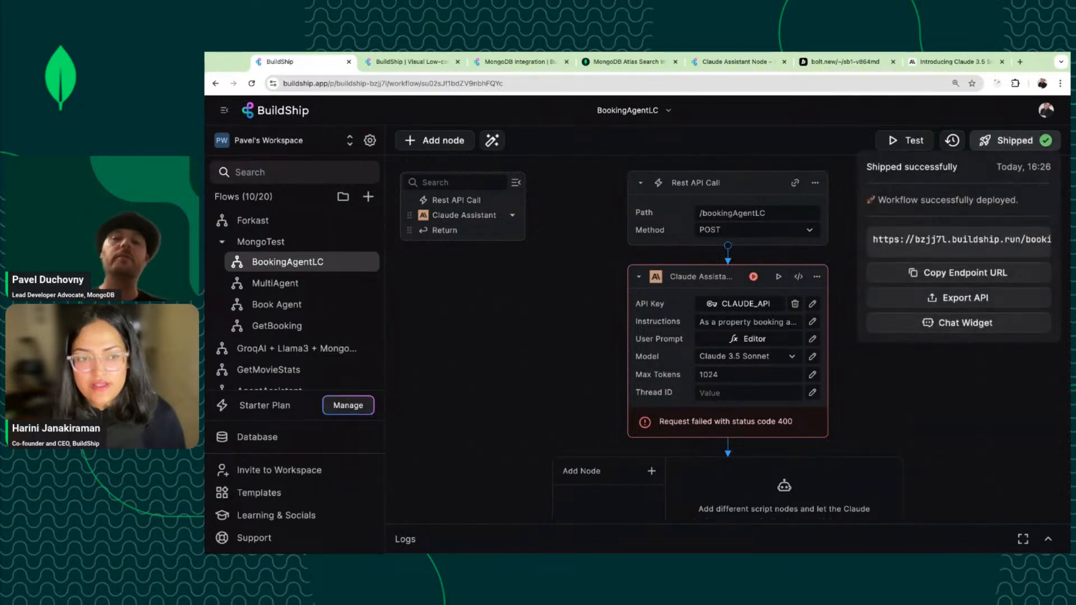
{"action": "key", "text": "super+a"}
{"action": "left_click", "coordinate": [950, 240]}
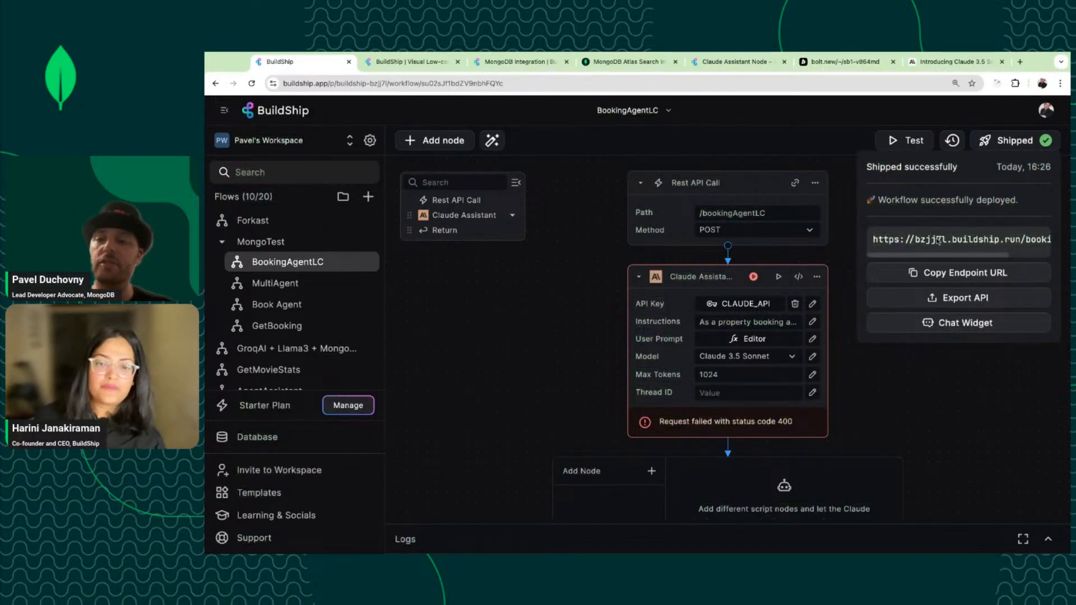
Test the shipped /bookingAgentLC workflow with its JSON body and review the OK (200) booking greeting.
{"action": "left_click", "coordinate": [907, 145]}
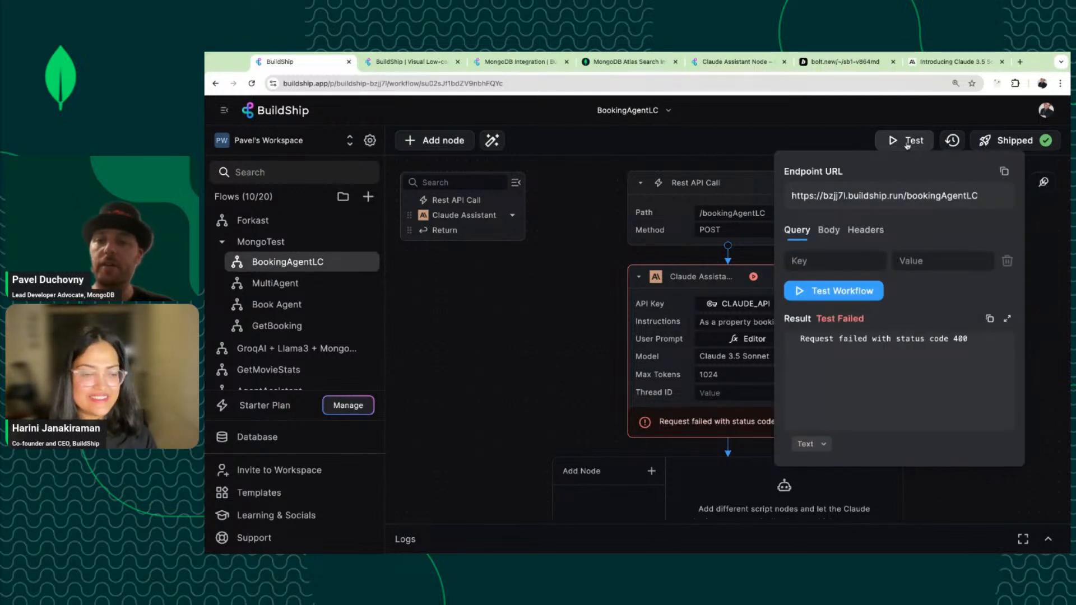
{"action": "left_click", "coordinate": [829, 231]}
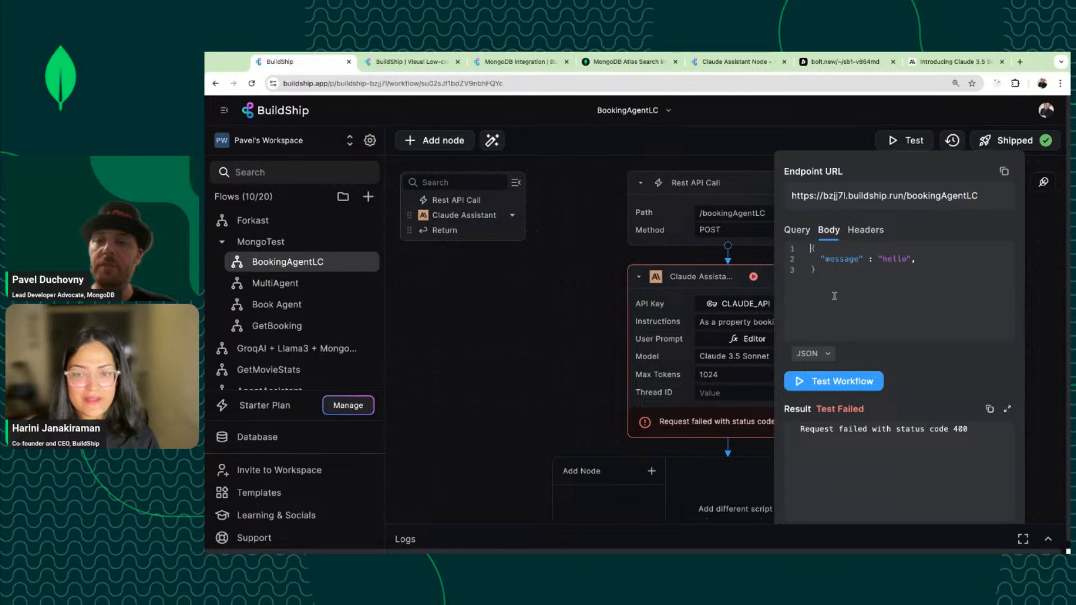
{"action": "left_click", "coordinate": [840, 382]}
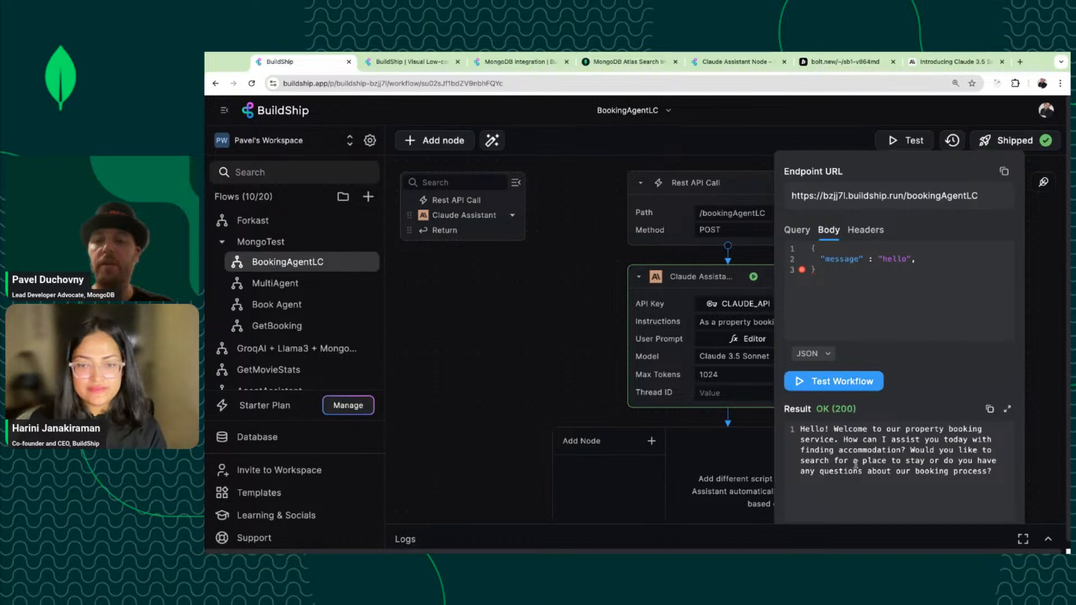
{"action": "left_click_drag", "start_coordinate": [1006, 475], "coordinate": [765, 427]}
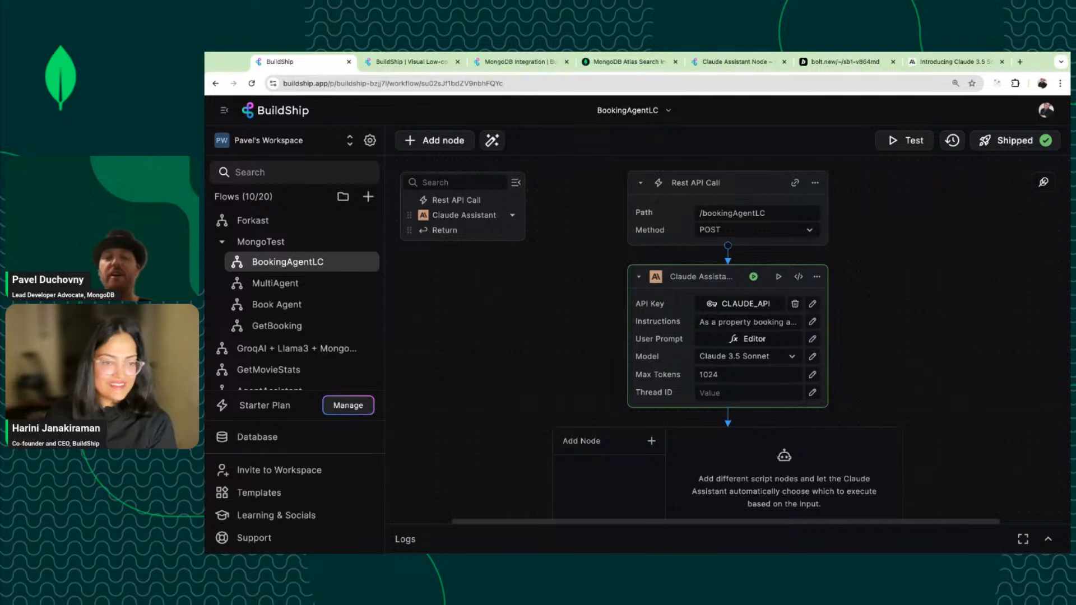
{"action": "scroll", "coordinate": [727, 336], "scroll_direction": "down", "scroll_amount": 2}
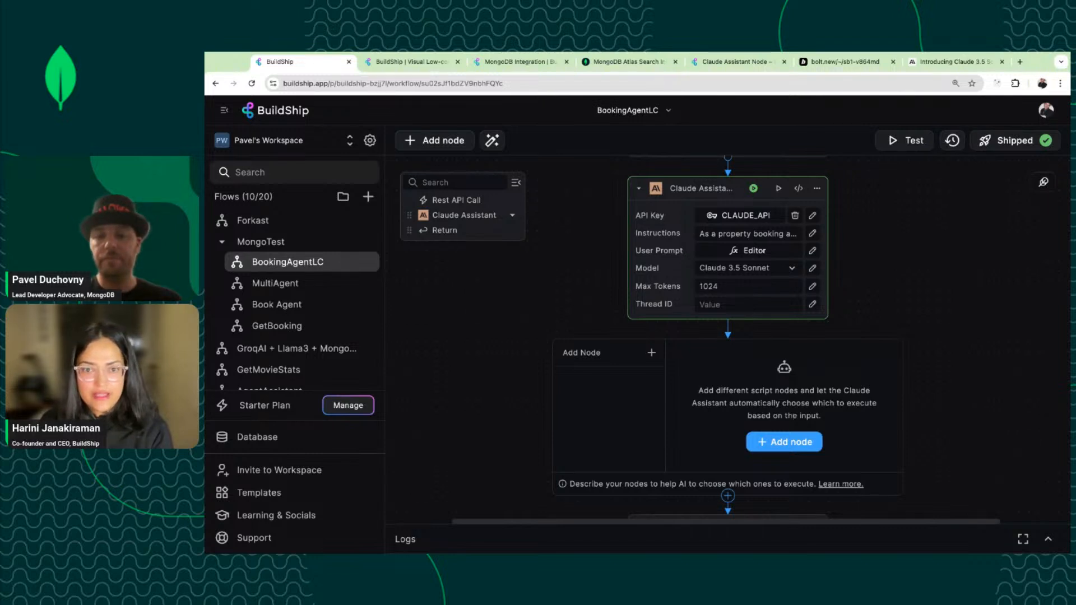
{"action": "scroll", "coordinate": [727, 336], "scroll_direction": "down", "scroll_amount": 2}
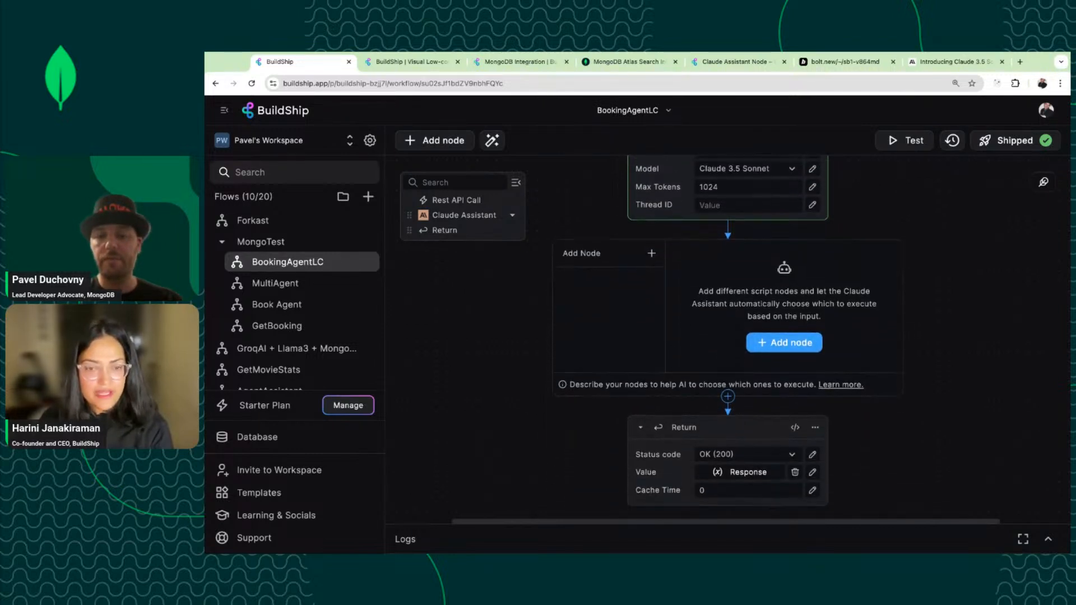
{"action": "scroll", "coordinate": [727, 336], "scroll_direction": "up", "scroll_amount": 3}
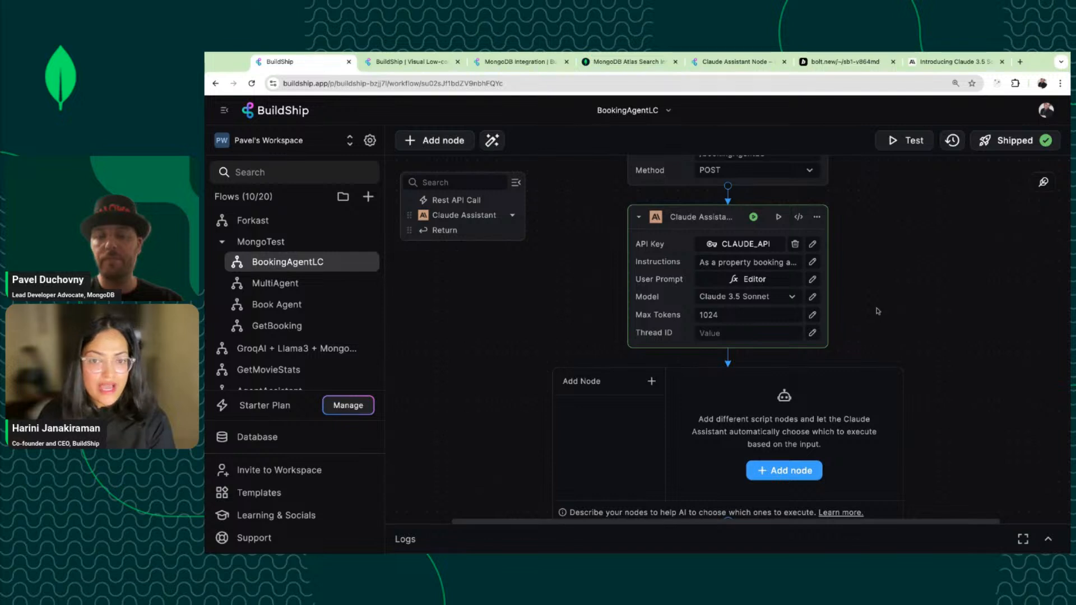
{"action": "scroll", "coordinate": [896, 293], "scroll_direction": "up", "scroll_amount": 1}
{"action": "mouse_move", "coordinate": [836, 286]}
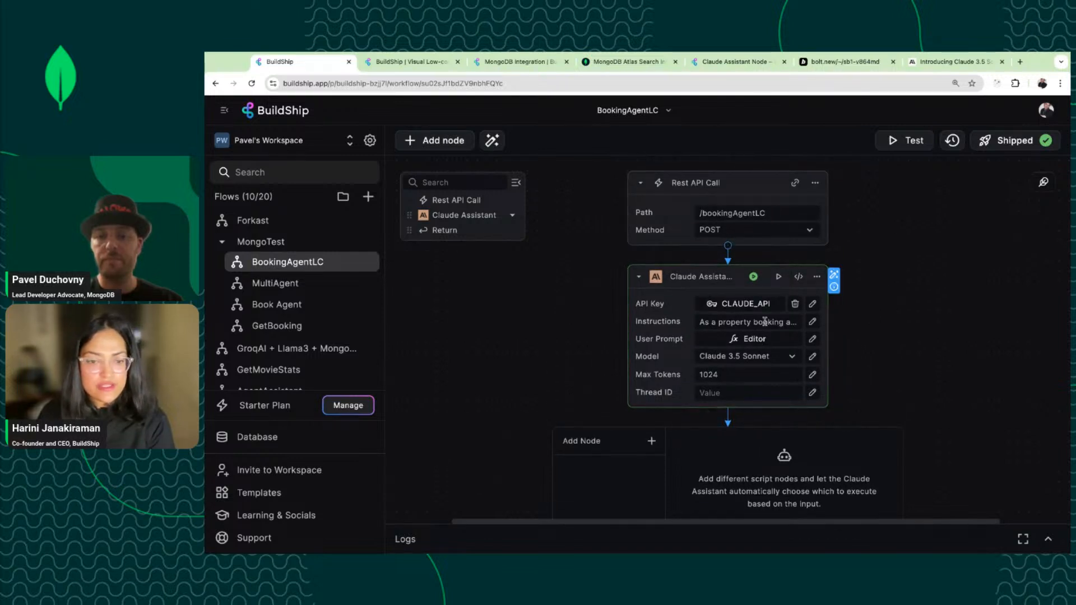
{"action": "left_click", "coordinate": [902, 140]}
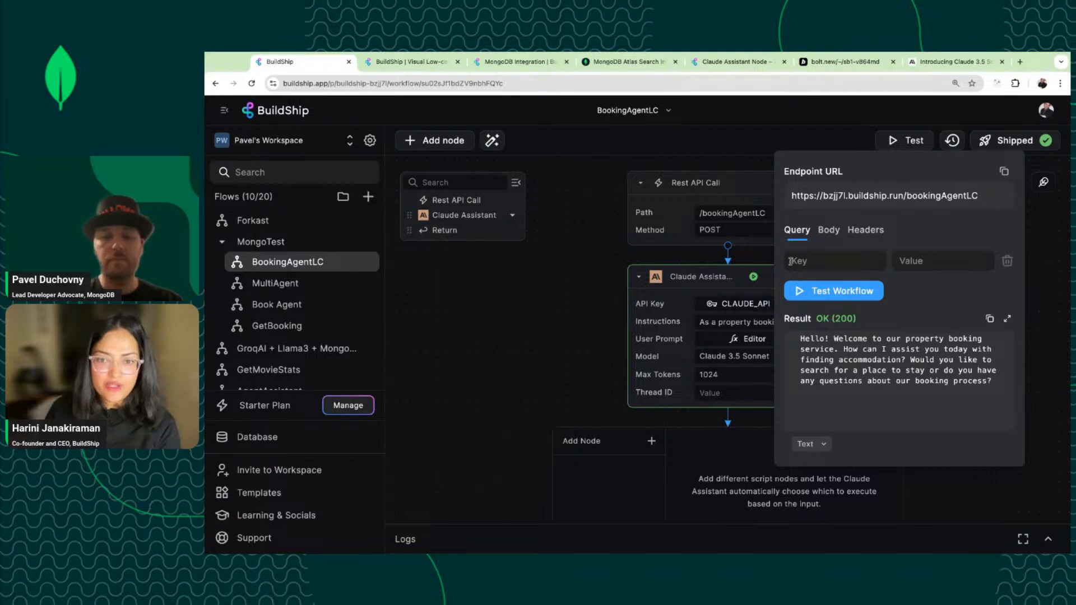
In the Logs, expand the 16:24:52 failed run's Claude Assistant step to read its 400 error.
{"action": "left_click", "coordinate": [414, 539]}
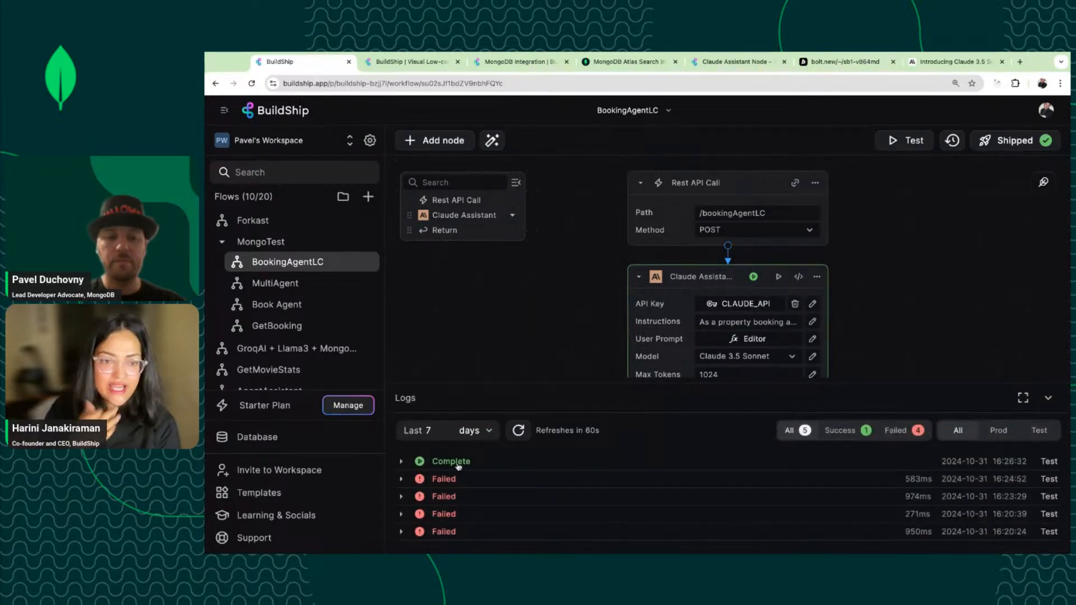
{"action": "left_click", "coordinate": [403, 478]}
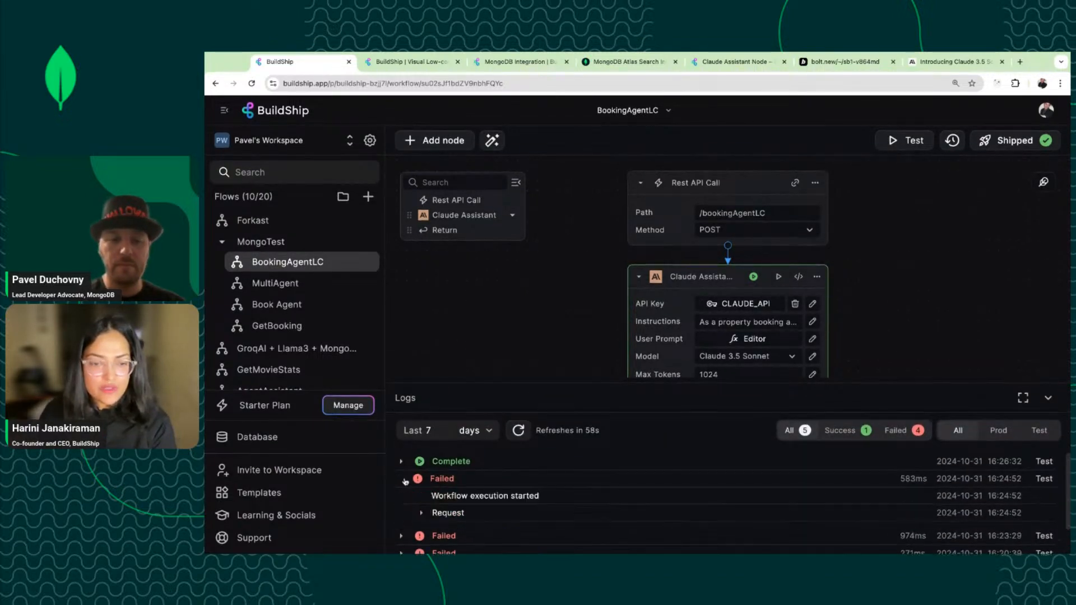
{"action": "scroll", "coordinate": [406, 482], "scroll_direction": "down", "scroll_amount": 2}
{"action": "scroll", "coordinate": [434, 497], "scroll_direction": "up", "scroll_amount": 1}
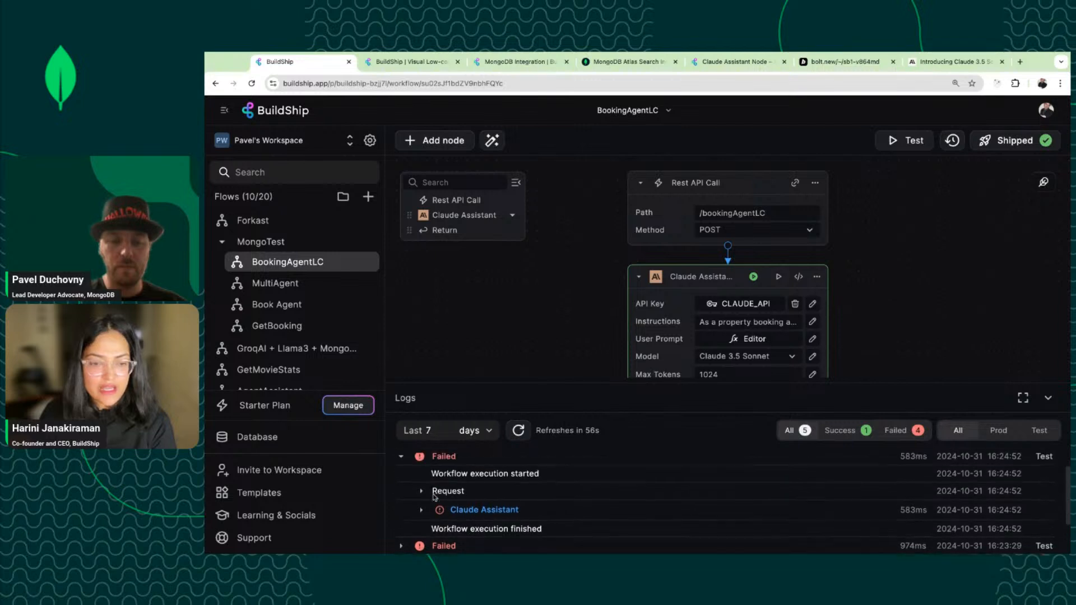
{"action": "scroll", "coordinate": [435, 497], "scroll_direction": "up", "scroll_amount": 1}
{"action": "left_click", "coordinate": [423, 518]}
{"action": "scroll", "coordinate": [448, 516], "scroll_direction": "down", "scroll_amount": 2}
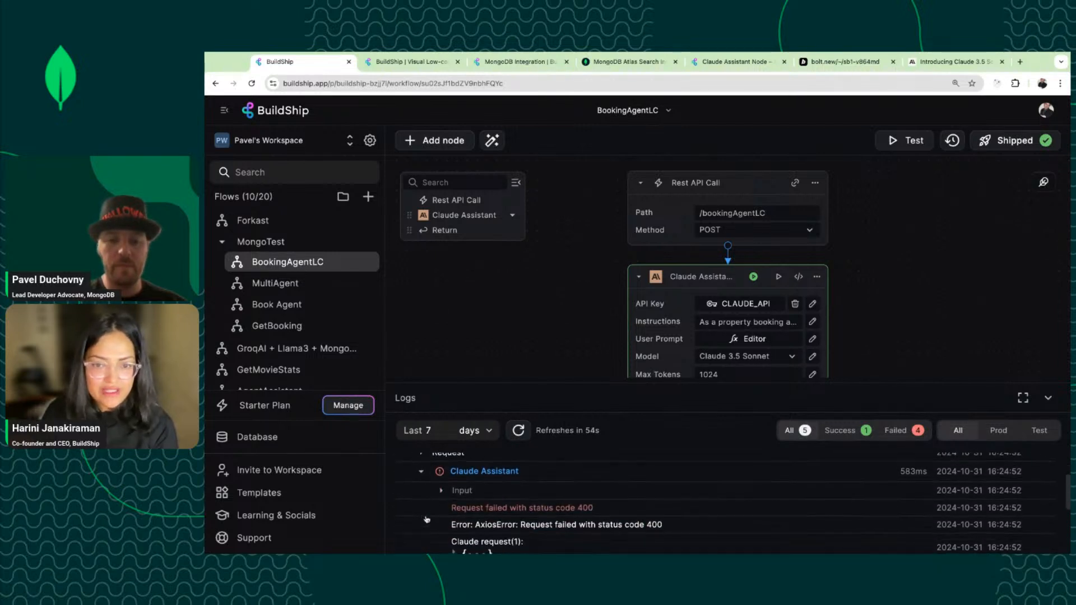
{"action": "scroll", "coordinate": [471, 512], "scroll_direction": "down", "scroll_amount": 1}
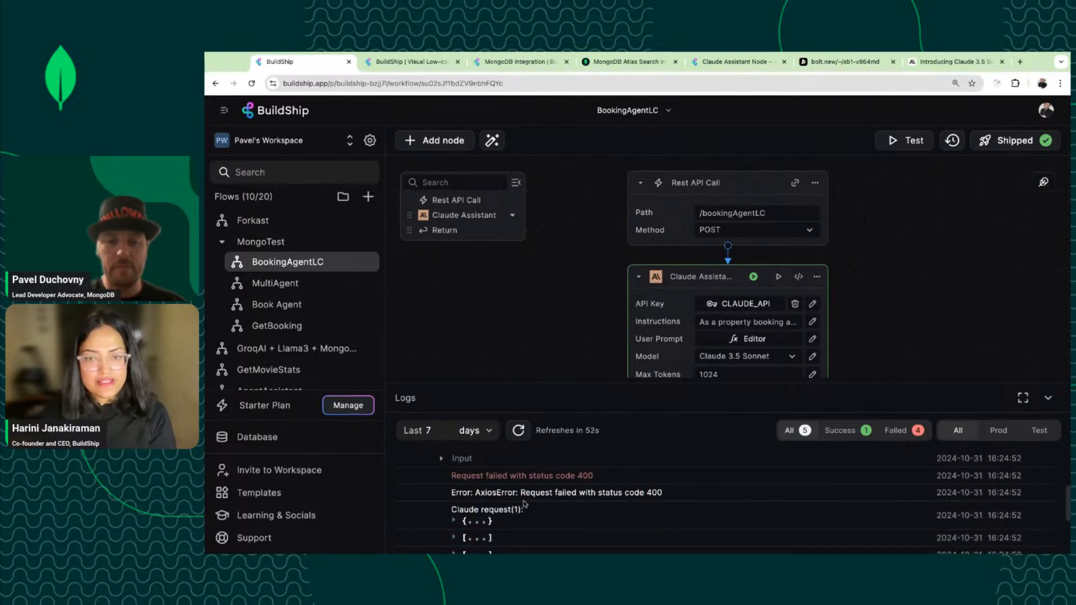
{"action": "scroll", "coordinate": [456, 521], "scroll_direction": "up", "scroll_amount": 2}
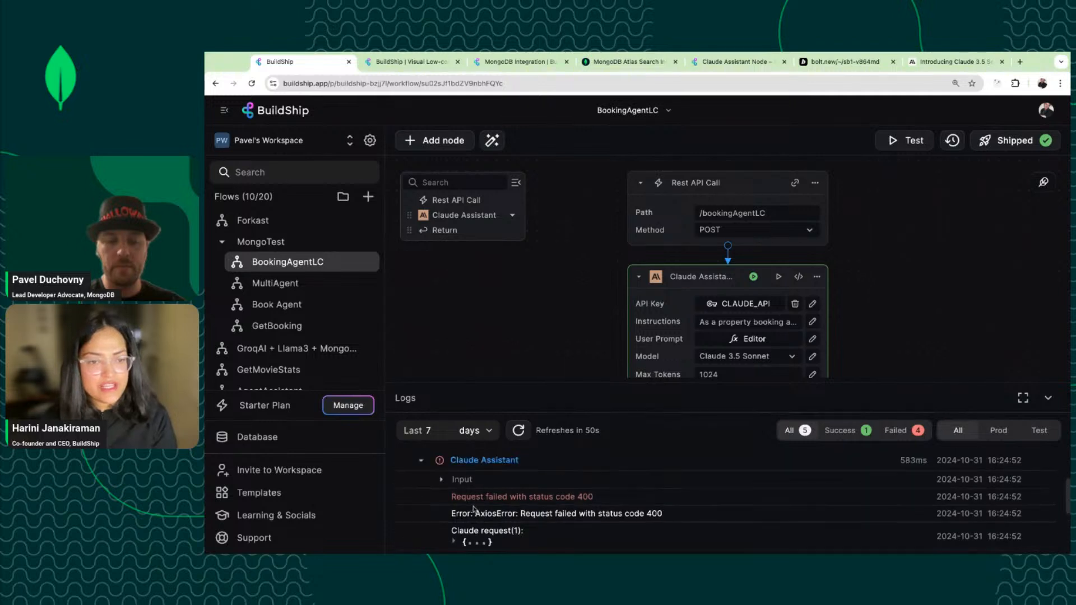
{"action": "left_click", "coordinate": [423, 483]}
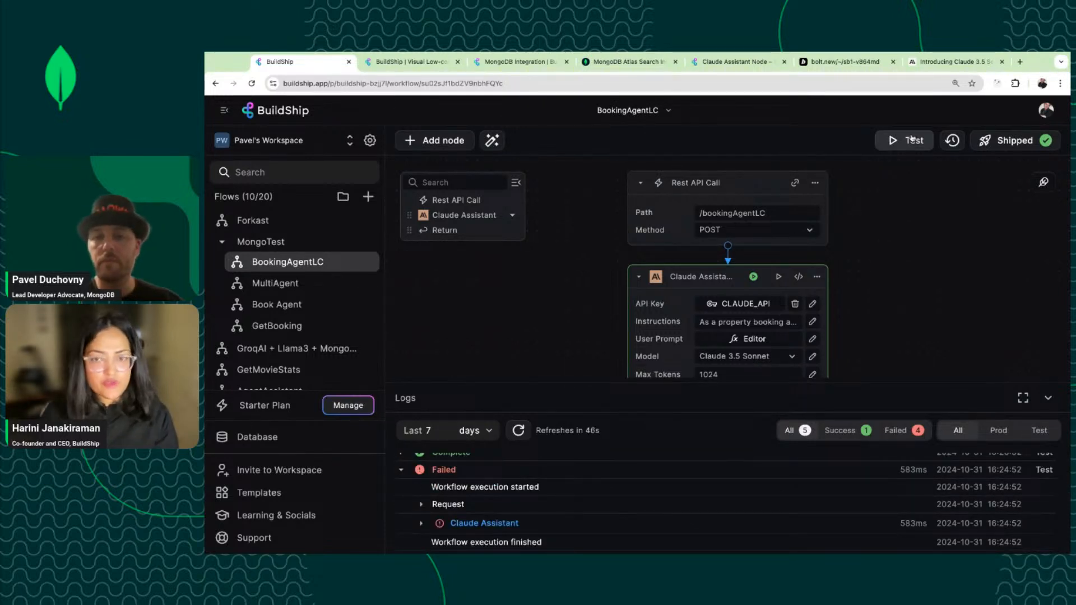
{"action": "scroll", "coordinate": [888, 281], "scroll_direction": "down", "scroll_amount": 3}
{"action": "scroll", "coordinate": [888, 281], "scroll_direction": "up", "scroll_amount": 3}
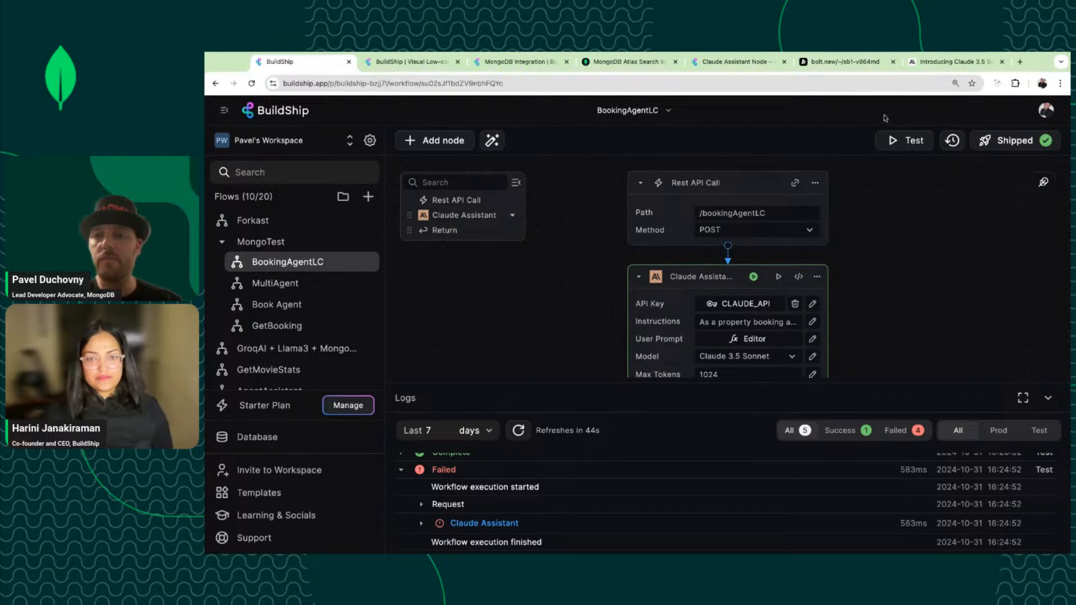
Change the test message to 'hello I want to book NYC hotel' and run the workflow test.
{"action": "left_click", "coordinate": [905, 144]}
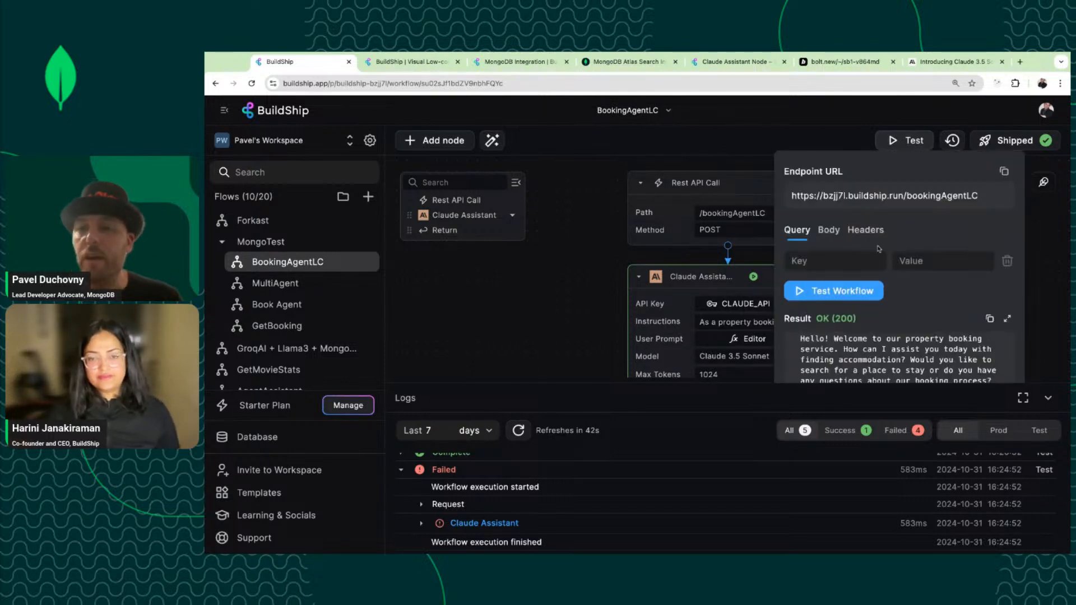
{"action": "left_click", "coordinate": [829, 230]}
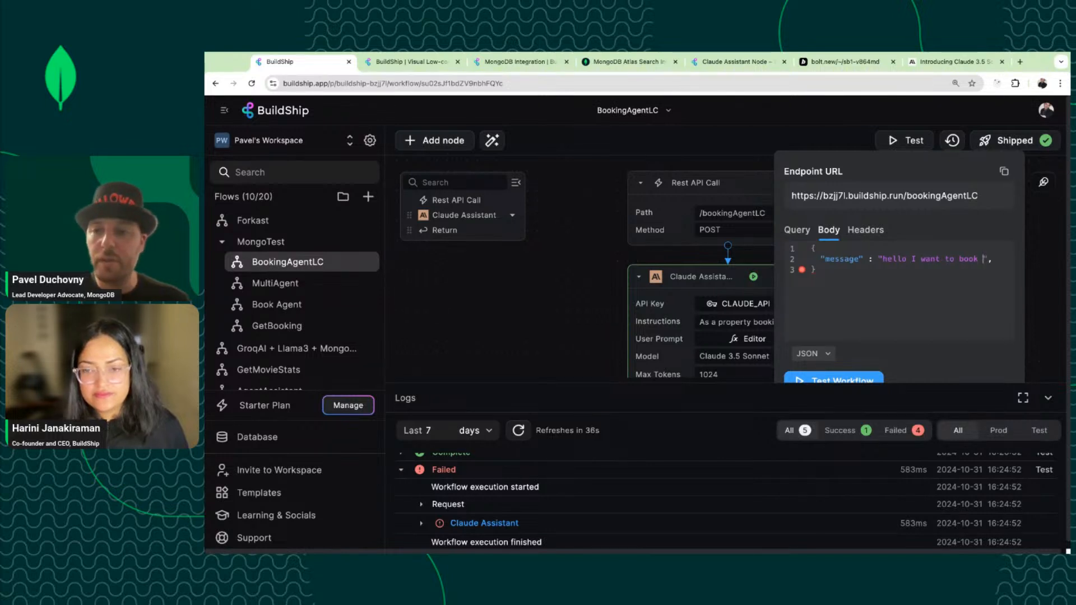
{"action": "type", "text": "NY"}
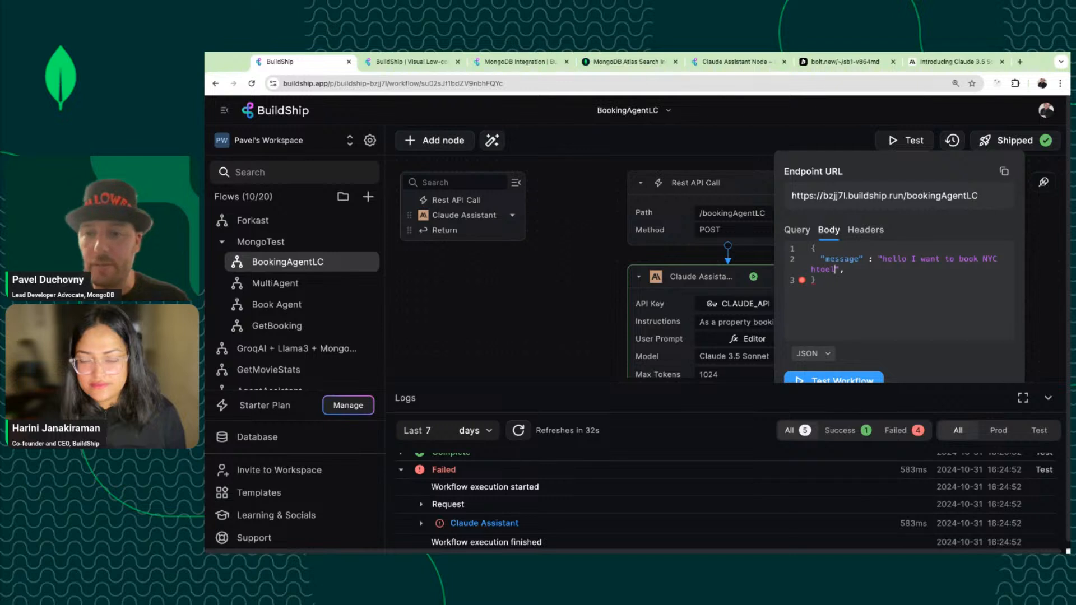
{"action": "type", "text": "C hotel"}
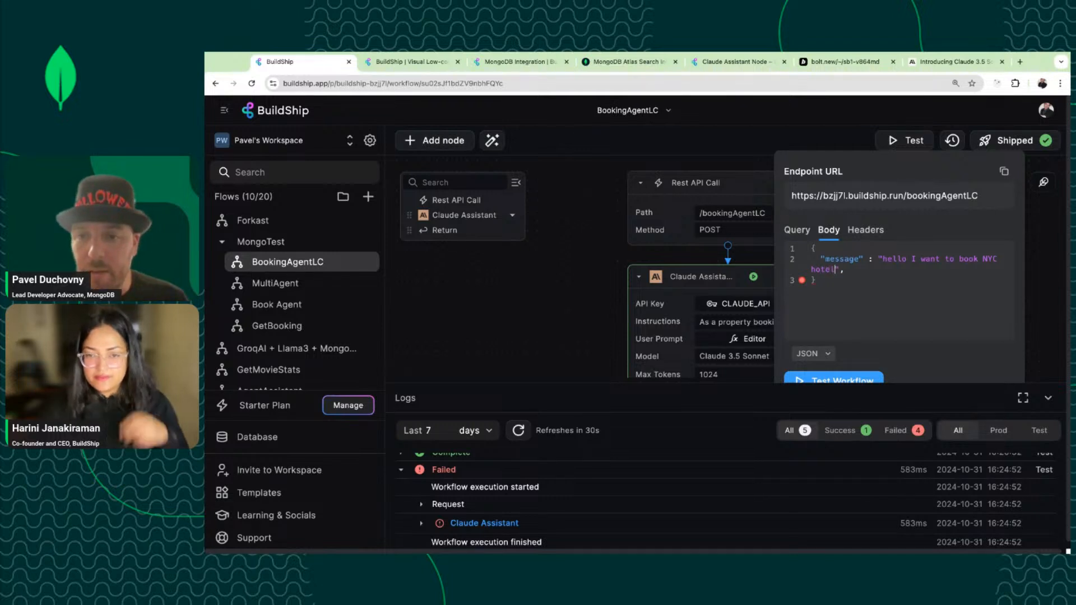
{"action": "left_click", "coordinate": [849, 380]}
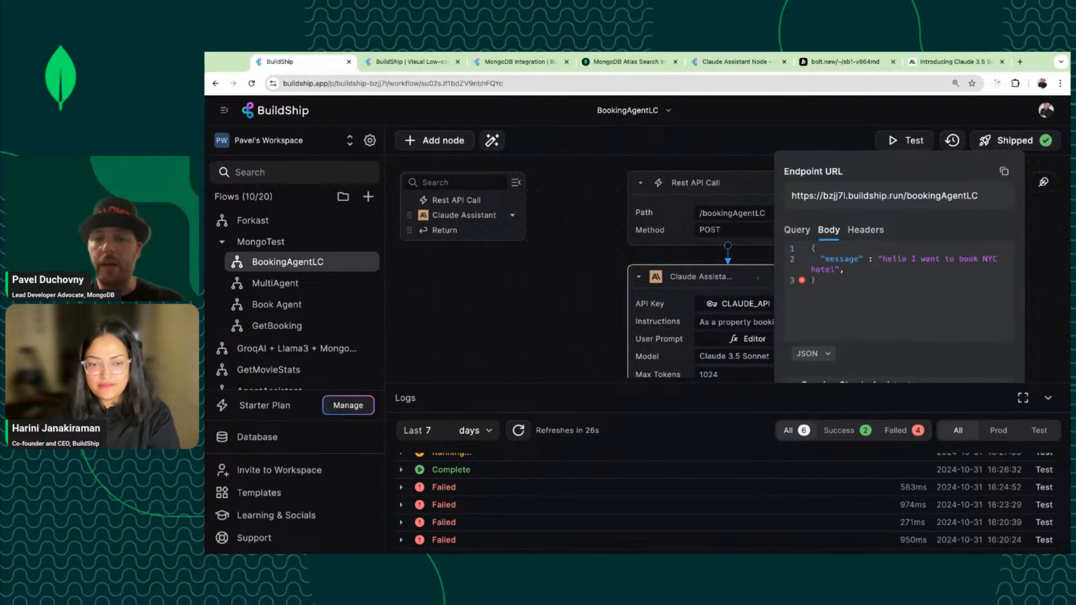
{"action": "scroll", "coordinate": [595, 286], "scroll_direction": "down", "scroll_amount": 4}
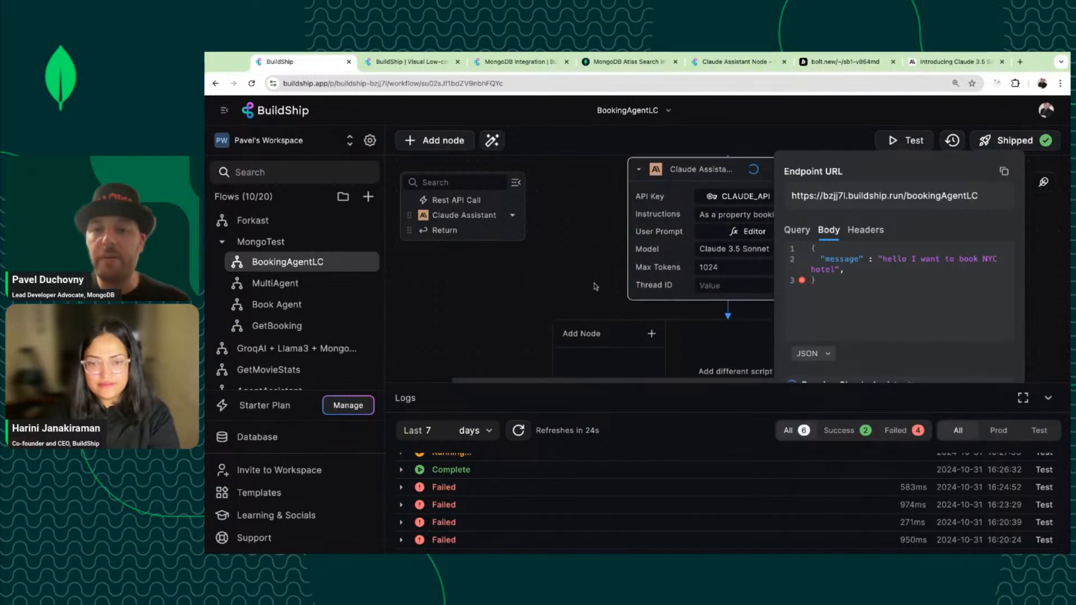
{"action": "scroll", "coordinate": [839, 294], "scroll_direction": "down", "scroll_amount": 2}
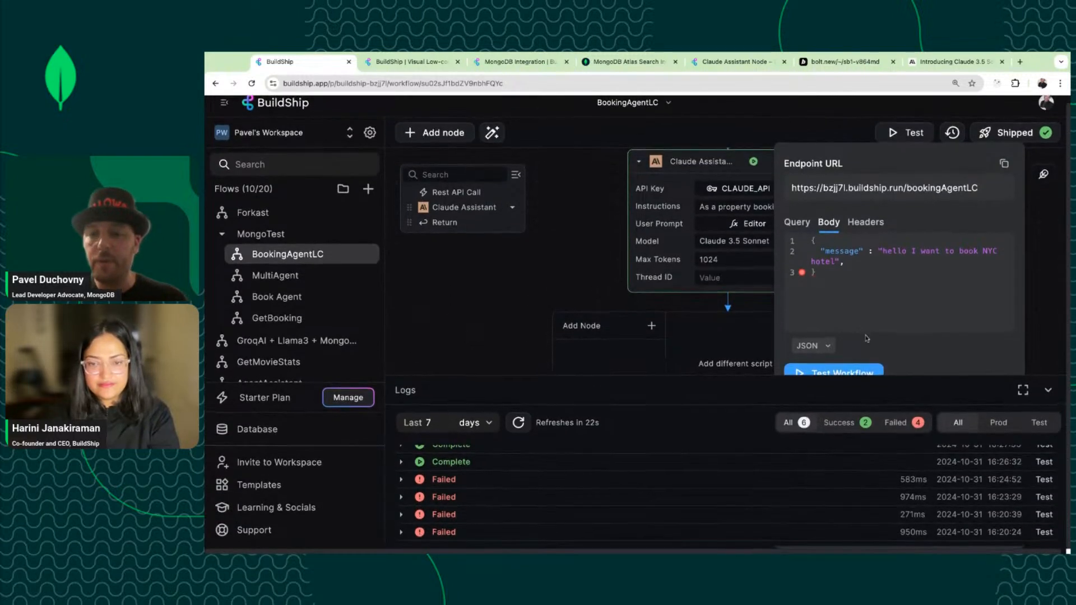
{"action": "scroll", "coordinate": [943, 407], "scroll_direction": "up", "scroll_amount": 1}
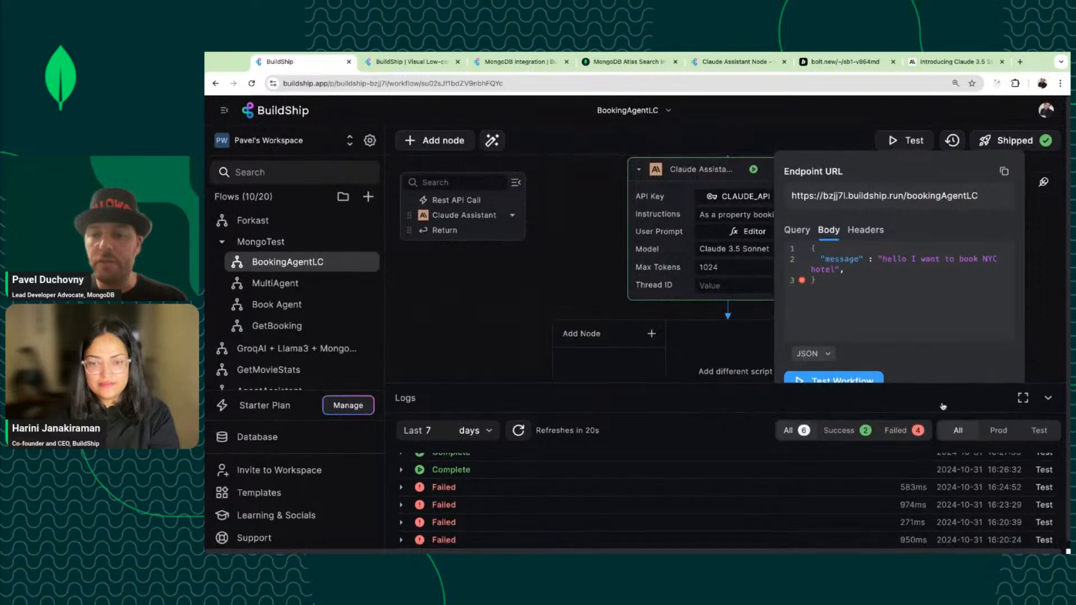
Review the OK (200) reply asking about number of guests, preferred NYC areas and amenities.
{"action": "left_click", "coordinate": [1048, 398]}
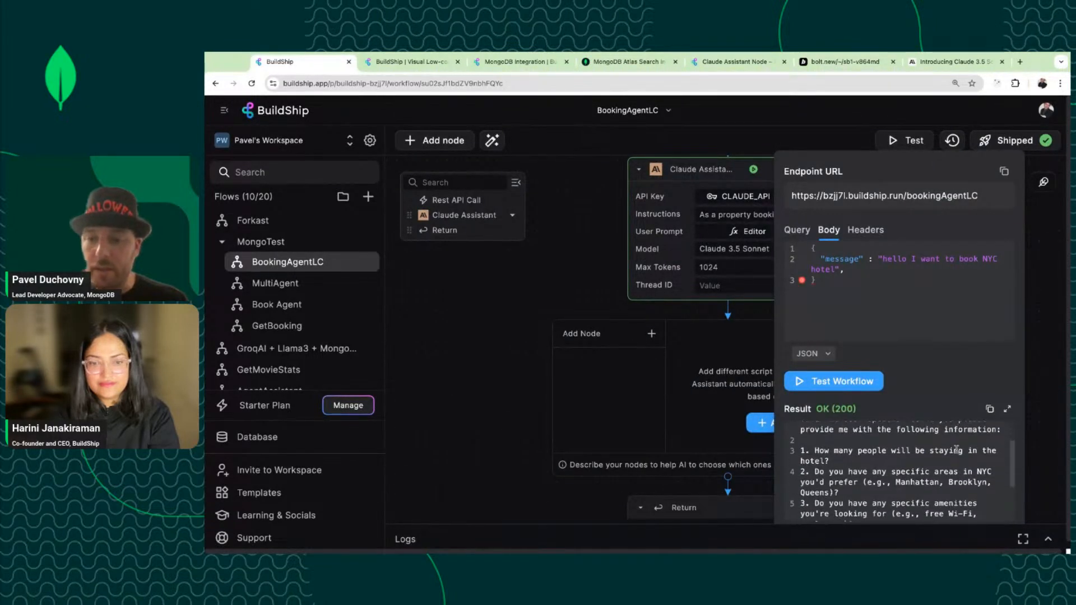
{"action": "scroll", "coordinate": [956, 449], "scroll_direction": "down", "scroll_amount": 3}
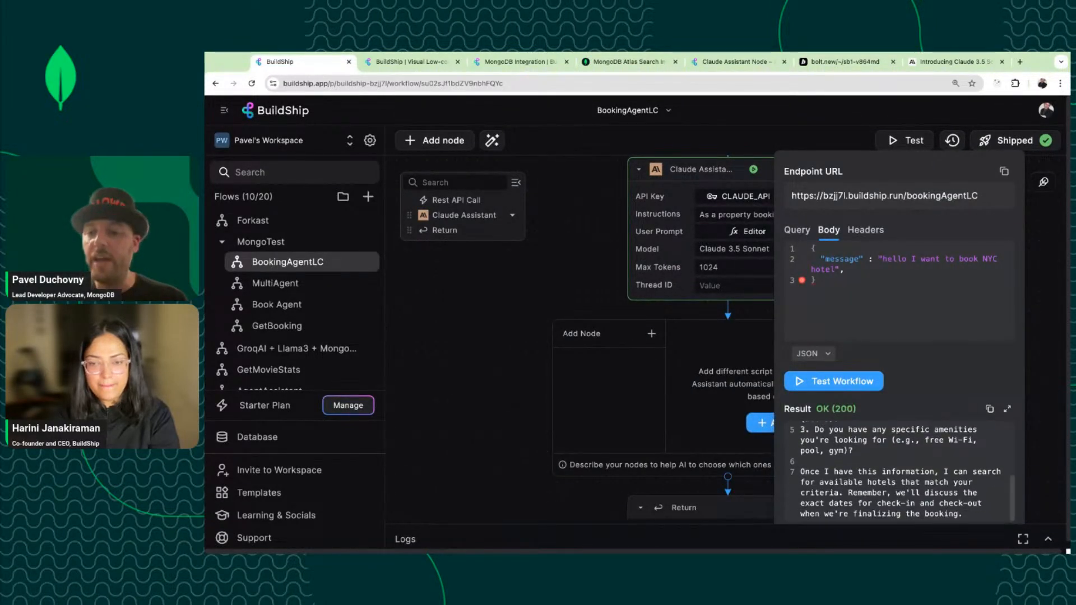
{"action": "scroll", "coordinate": [962, 478], "scroll_direction": "down", "scroll_amount": 1}
{"action": "scroll", "coordinate": [962, 478], "scroll_direction": "up", "scroll_amount": 4}
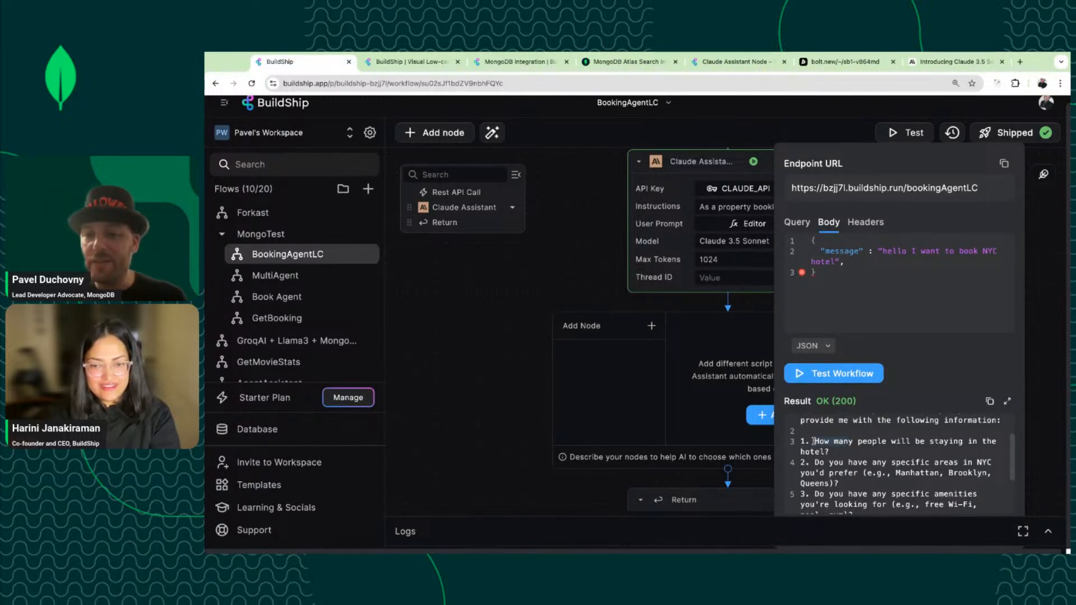
{"action": "left_click", "coordinate": [813, 441]}
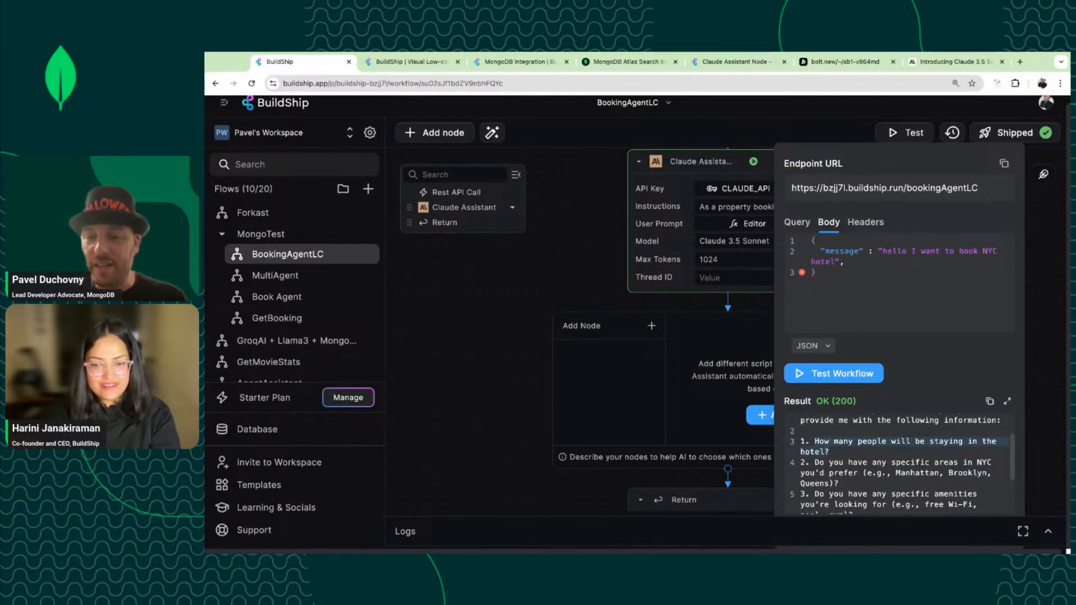
{"action": "scroll", "coordinate": [850, 460], "scroll_direction": "down", "scroll_amount": 1}
{"action": "left_click", "coordinate": [850, 465]}
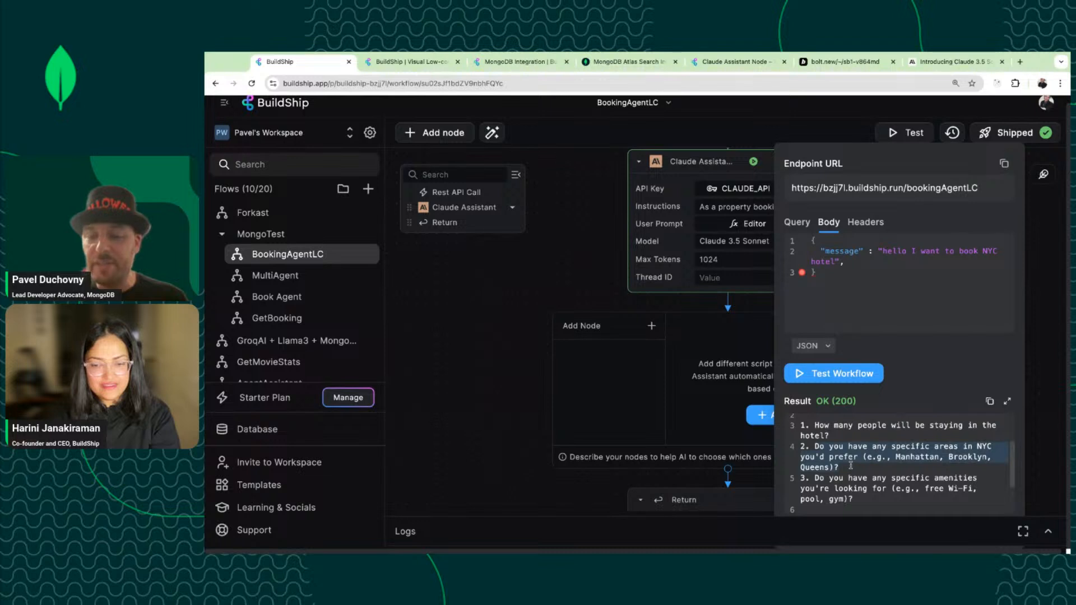
{"action": "scroll", "coordinate": [850, 465], "scroll_direction": "down", "scroll_amount": 2}
{"action": "left_click", "coordinate": [861, 456]}
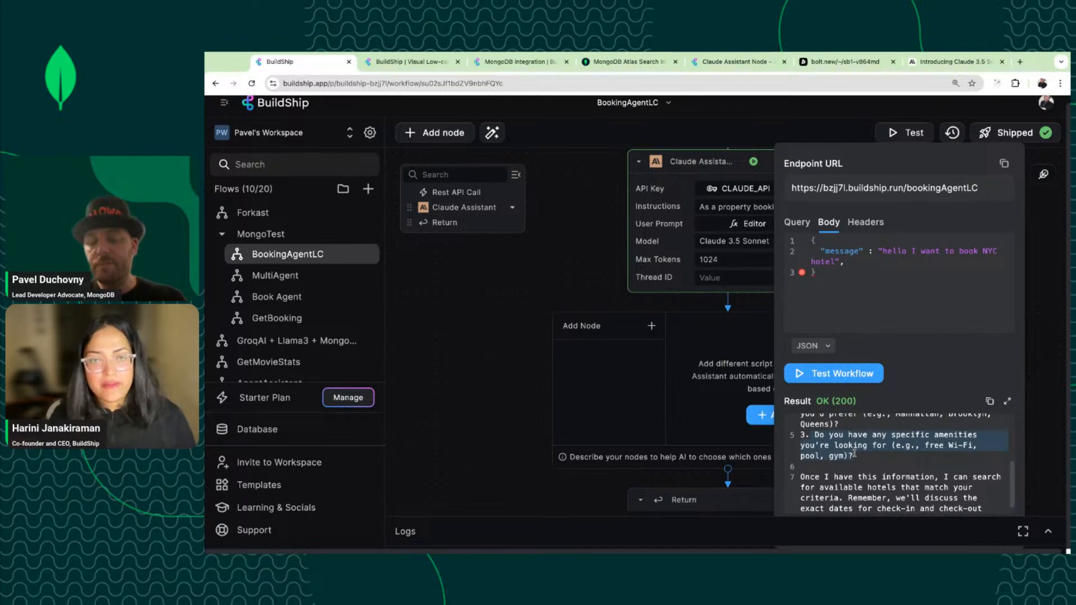
{"action": "scroll", "coordinate": [857, 454], "scroll_direction": "down", "scroll_amount": 1}
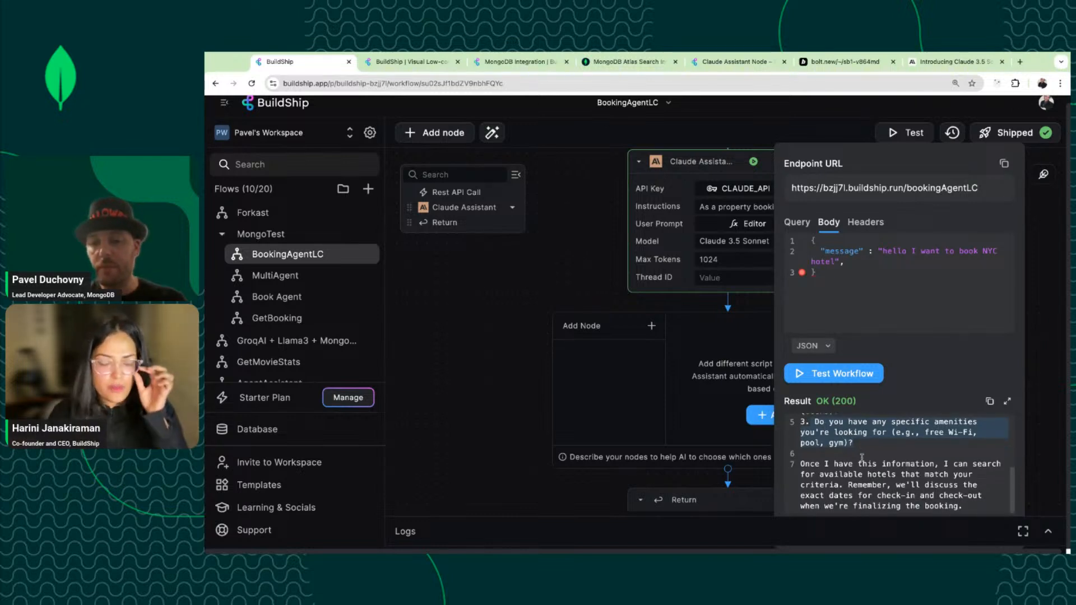
{"action": "left_click", "coordinate": [728, 277]}
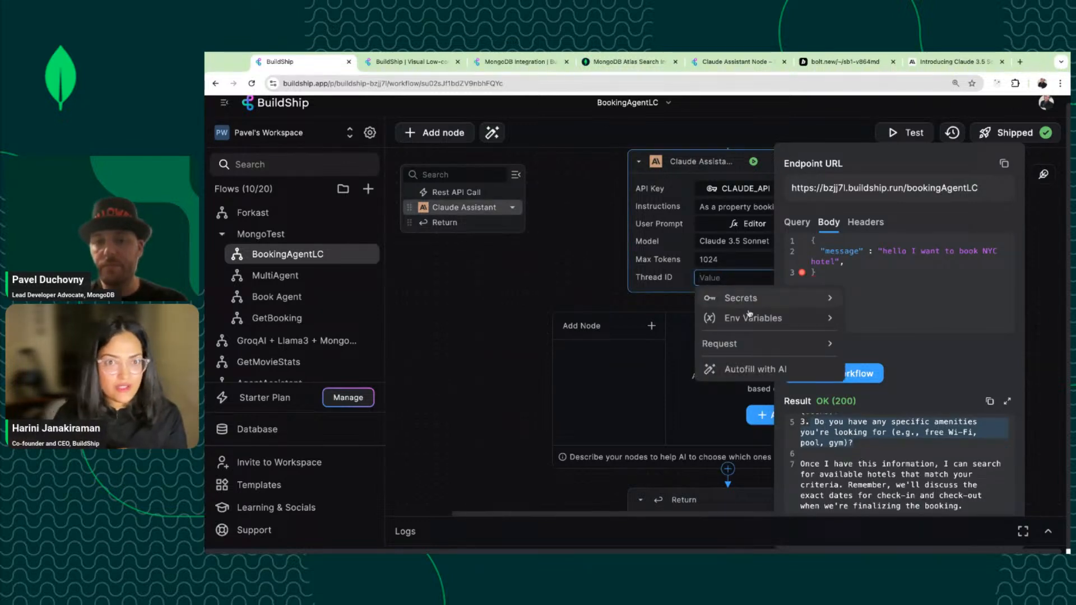
Map the Claude Assistant's Thread ID input to the request's Body.thread_id.
{"action": "left_click", "coordinate": [769, 346]}
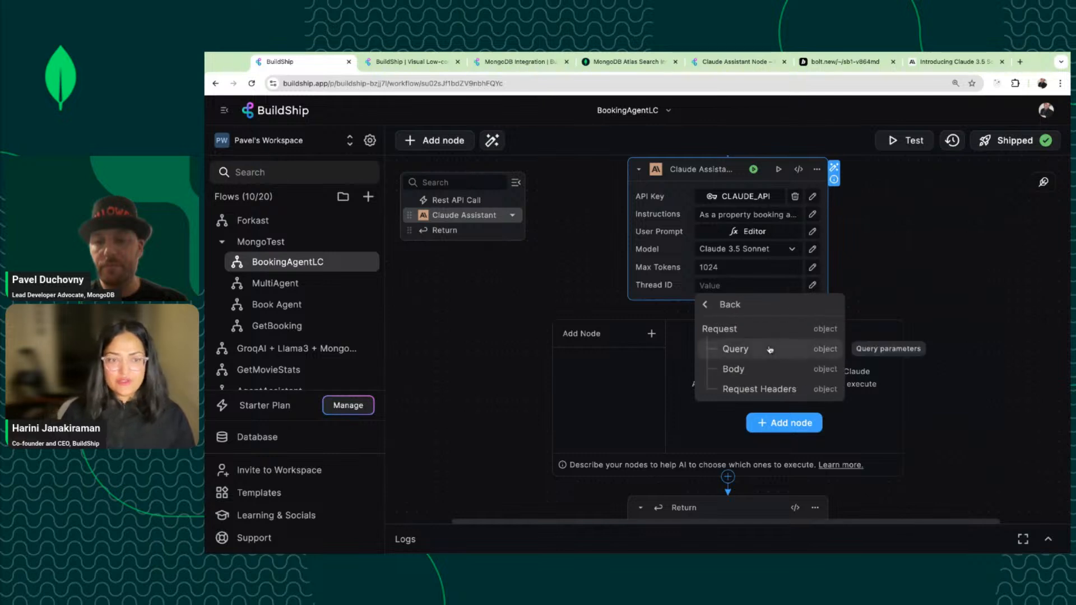
{"action": "left_click", "coordinate": [751, 371]}
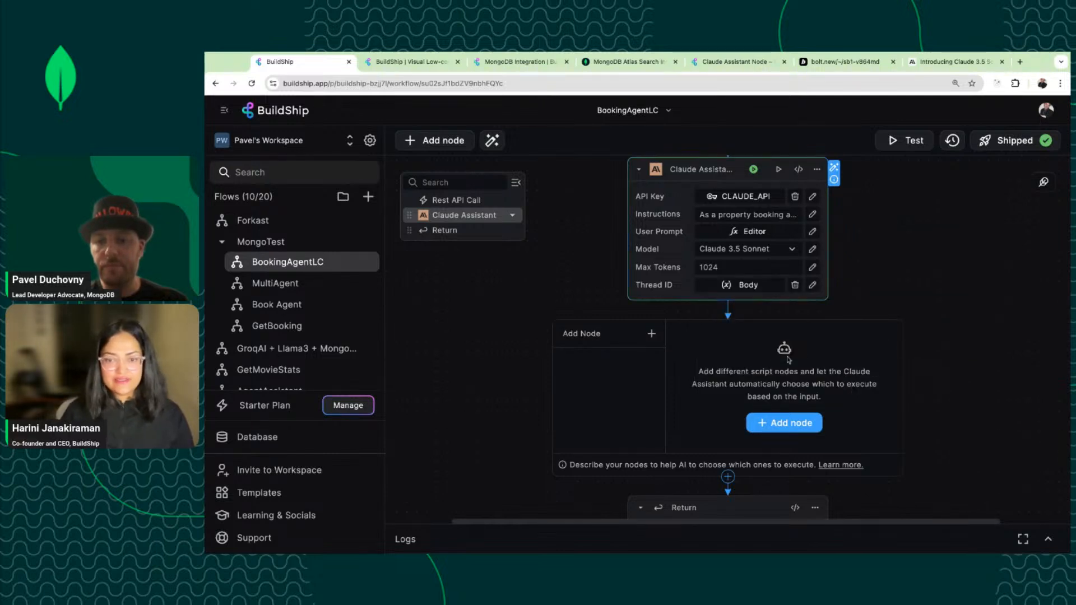
{"action": "left_click", "coordinate": [811, 286]}
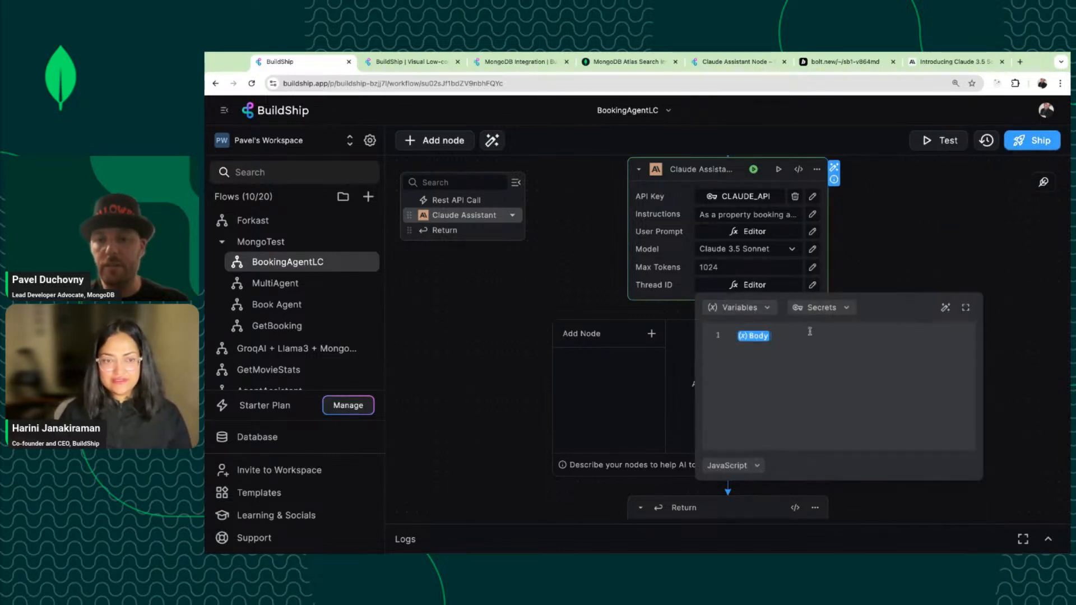
{"action": "type", "text": ".thread_id"}
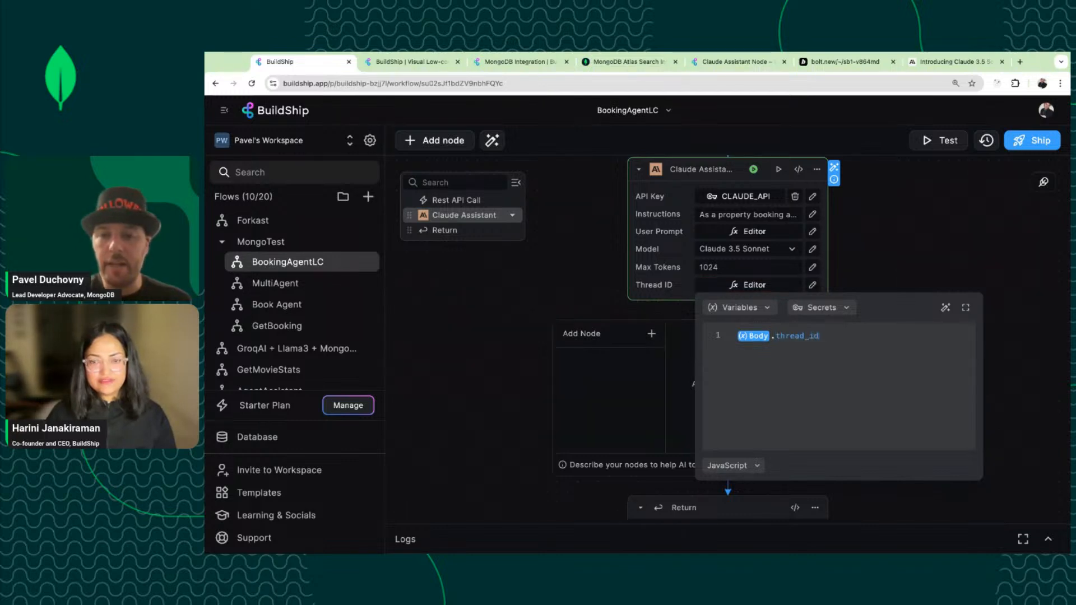
{"action": "left_click", "coordinate": [930, 287]}
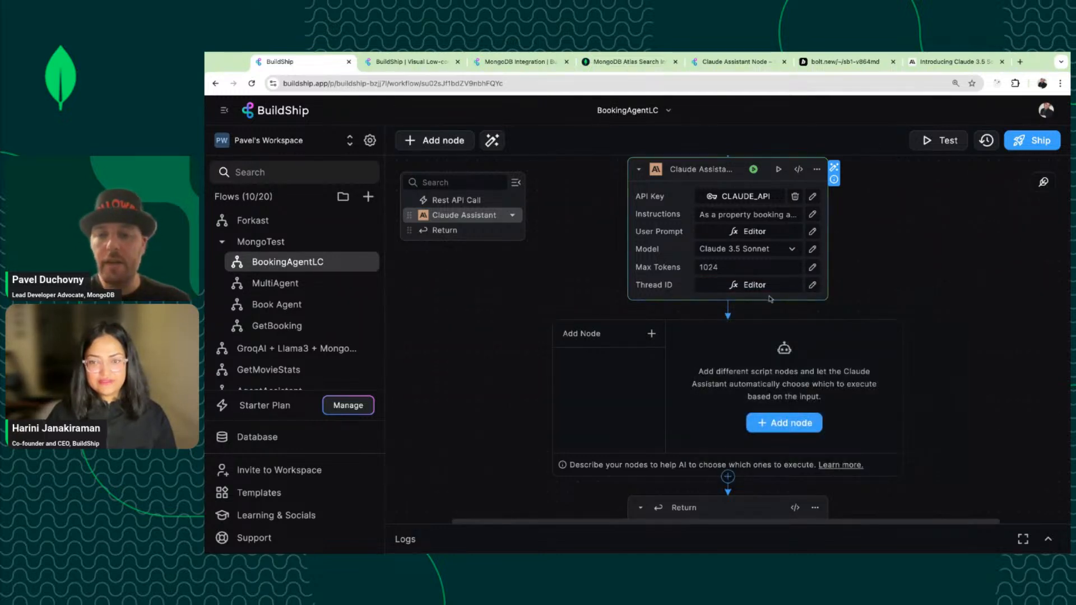
{"action": "left_click", "coordinate": [810, 287]}
{"action": "left_click", "coordinate": [918, 257]}
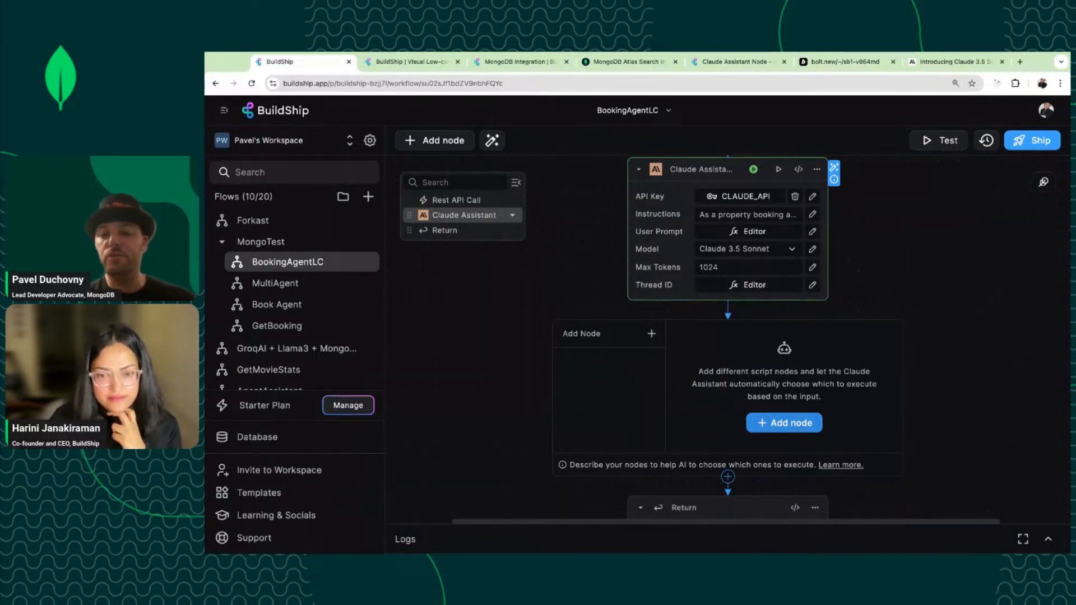
Add a MongoDB Query Collection node as a tool under the Claude Assistant.
{"action": "left_click", "coordinate": [787, 424]}
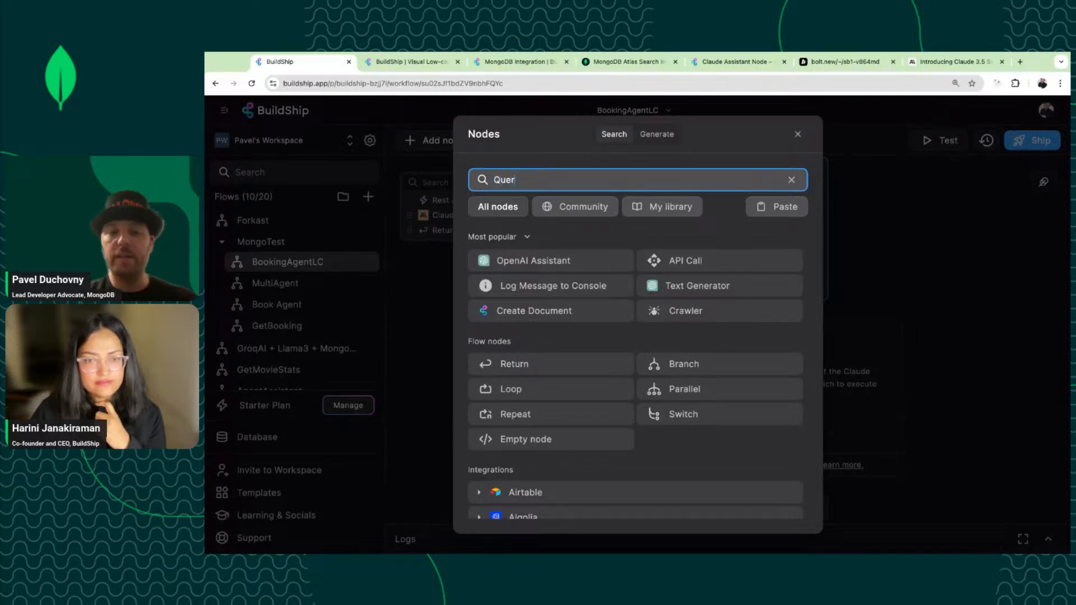
{"action": "type", "text": "goDB"}
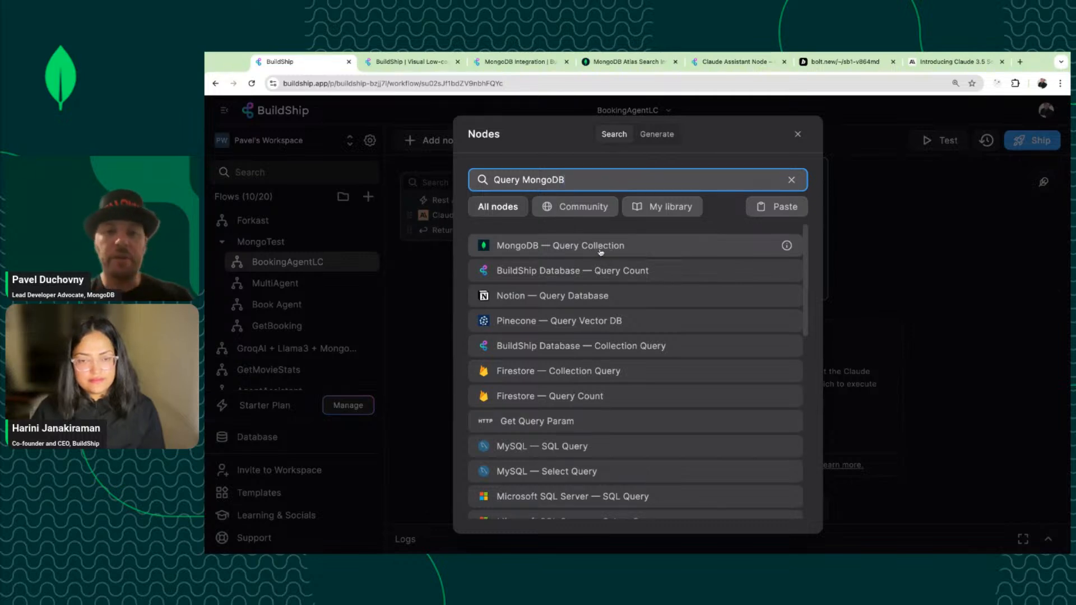
{"action": "left_click", "coordinate": [600, 247]}
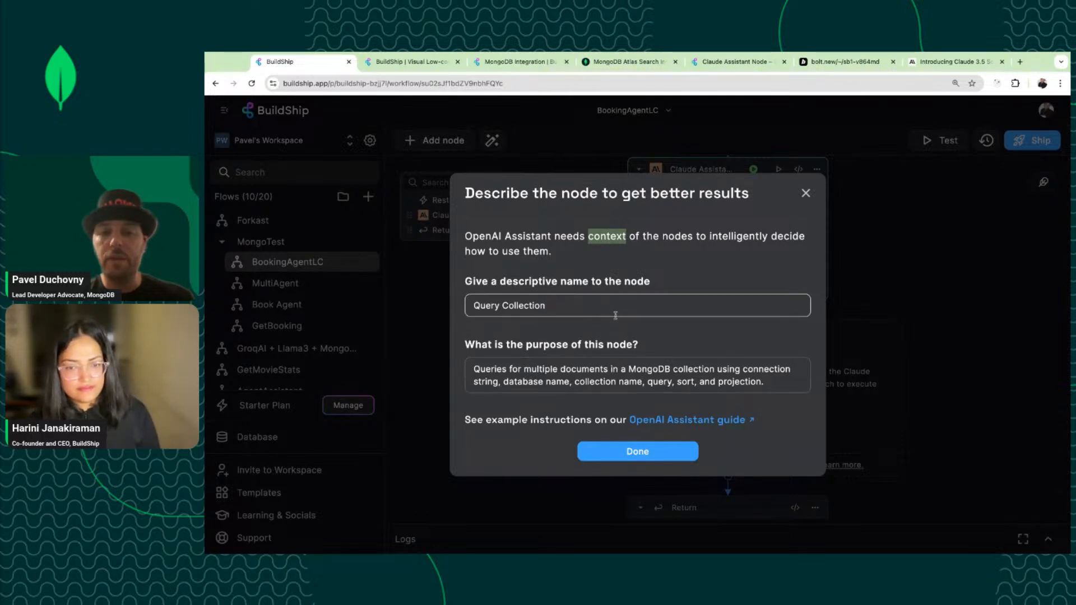
{"action": "left_click_drag", "start_coordinate": [474, 369], "coordinate": [765, 383]}
{"action": "left_click", "coordinate": [653, 453]}
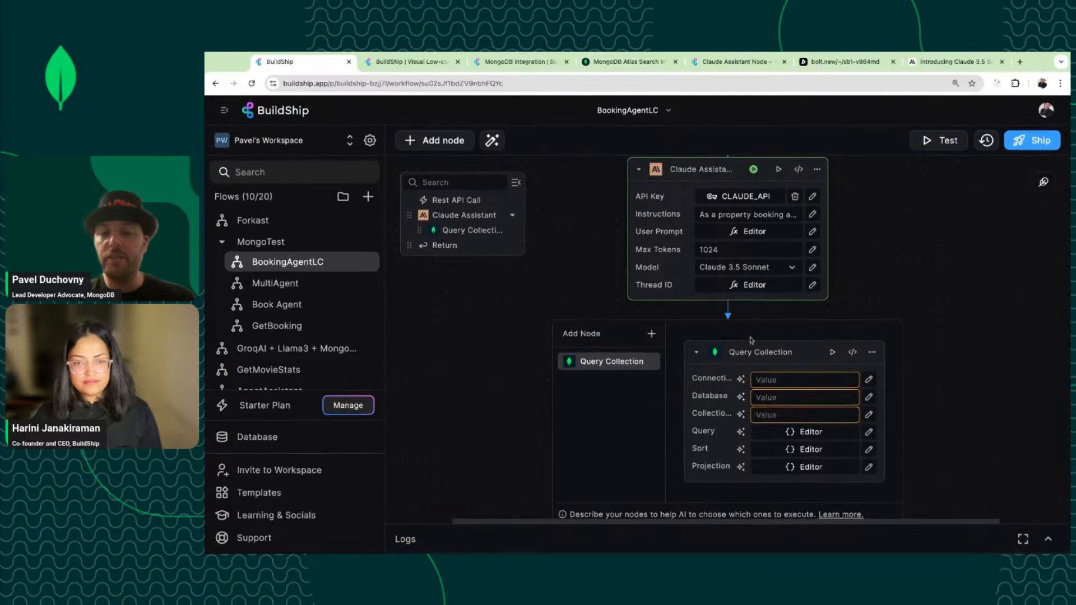
Set the node's Connection to the MONGODB_URI environment variable.
{"action": "left_click", "coordinate": [843, 380]}
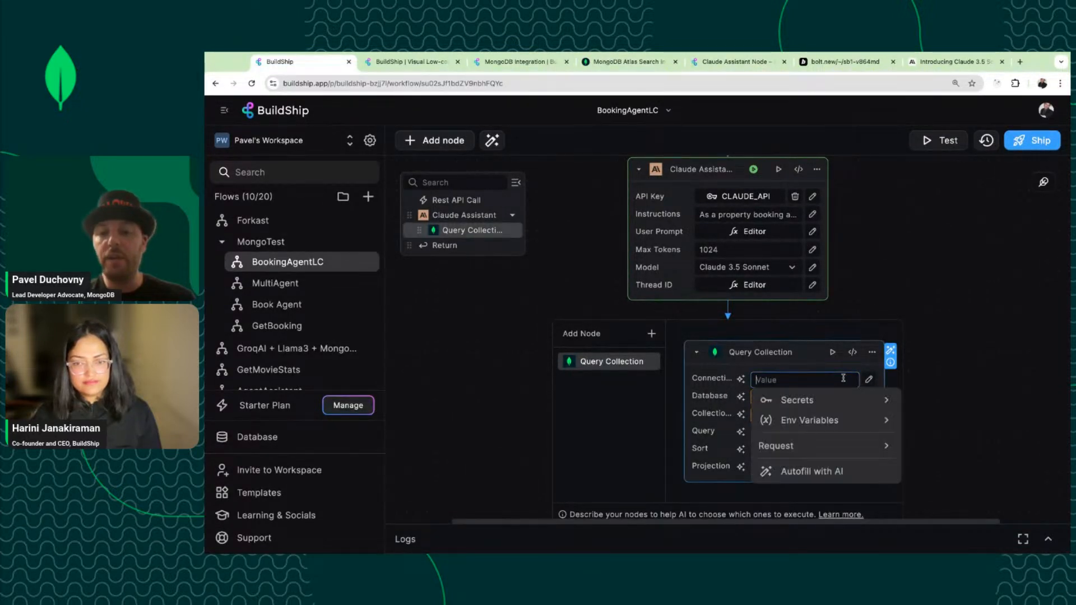
{"action": "left_click", "coordinate": [807, 421]}
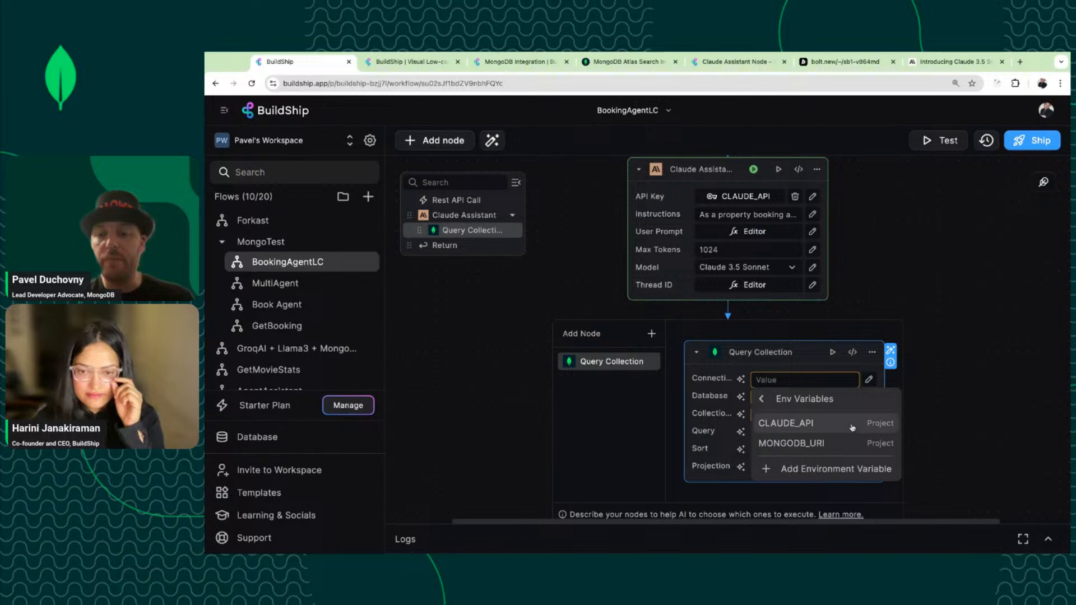
{"action": "left_click", "coordinate": [819, 443]}
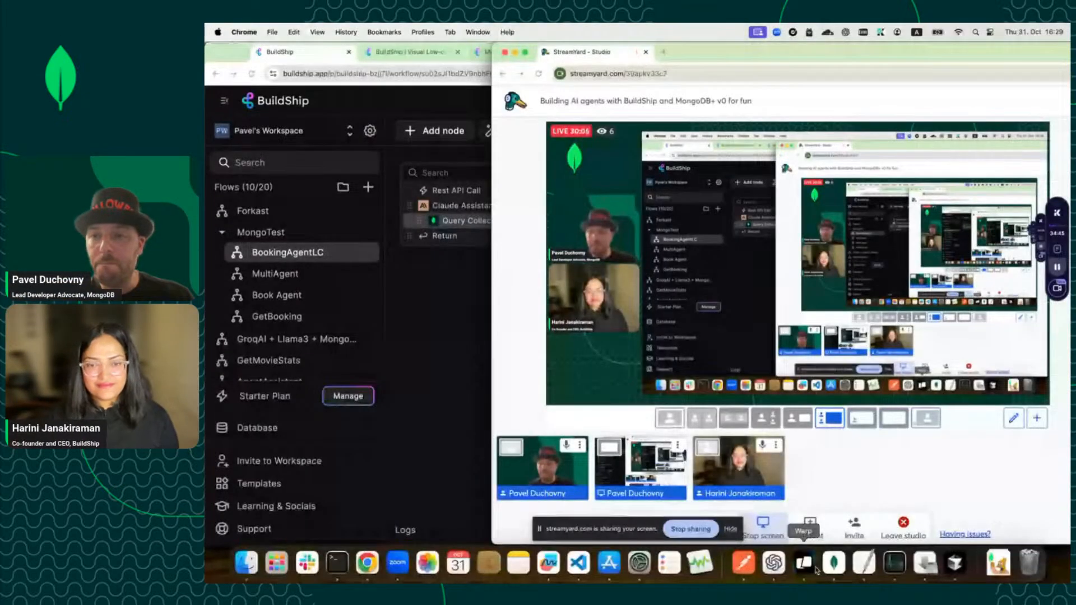
In Compass, filter connections by 'sampl' and open sample_airibnb's listingsAndReviews collection.
{"action": "left_click", "coordinate": [835, 563]}
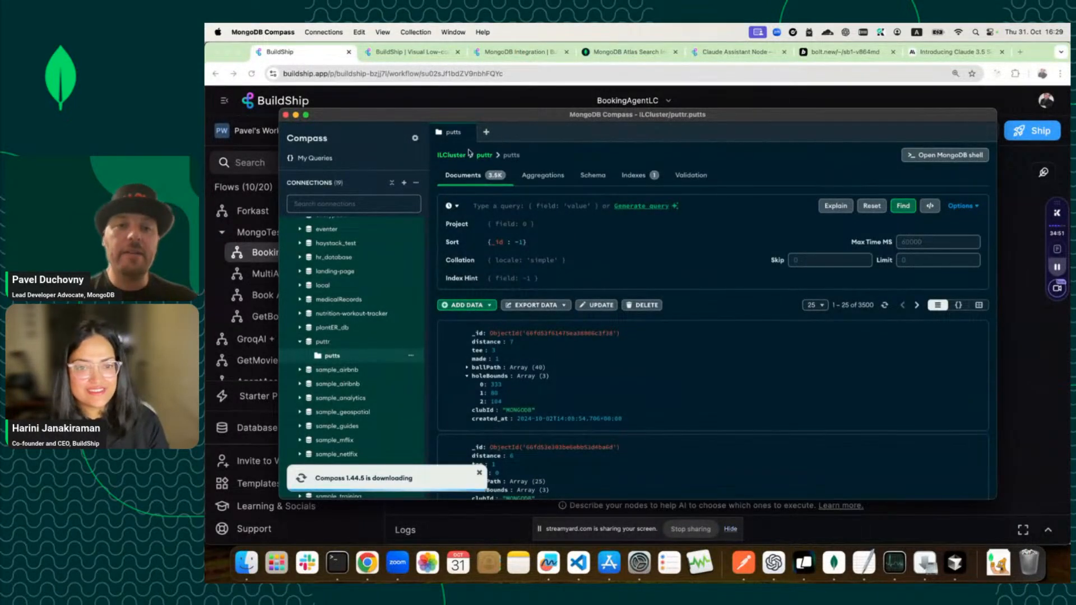
{"action": "left_click", "coordinate": [358, 205]}
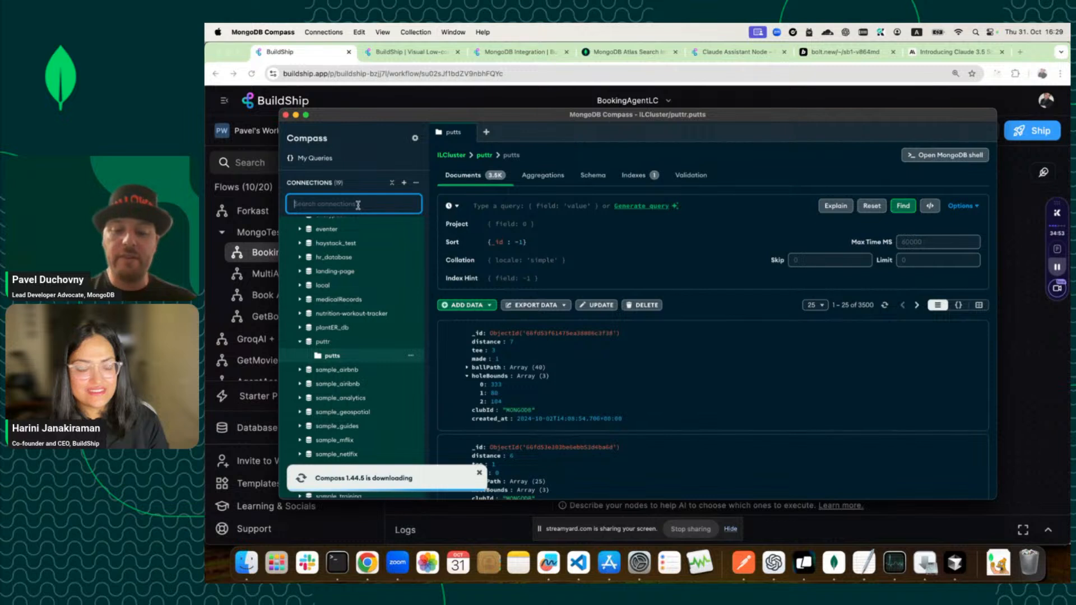
{"action": "type", "text": "sampl"}
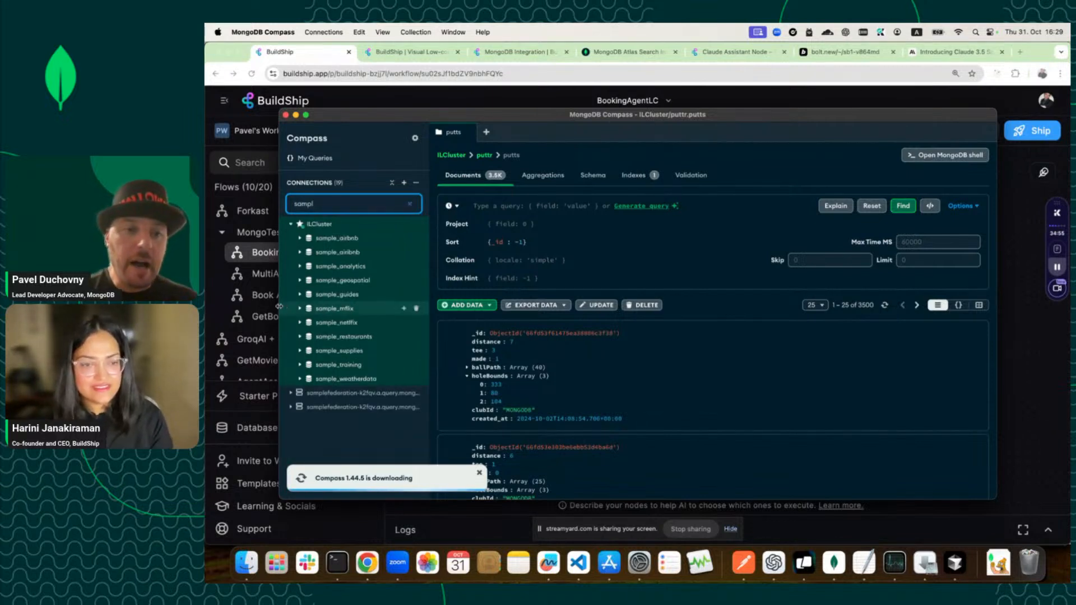
{"action": "left_click", "coordinate": [306, 252]}
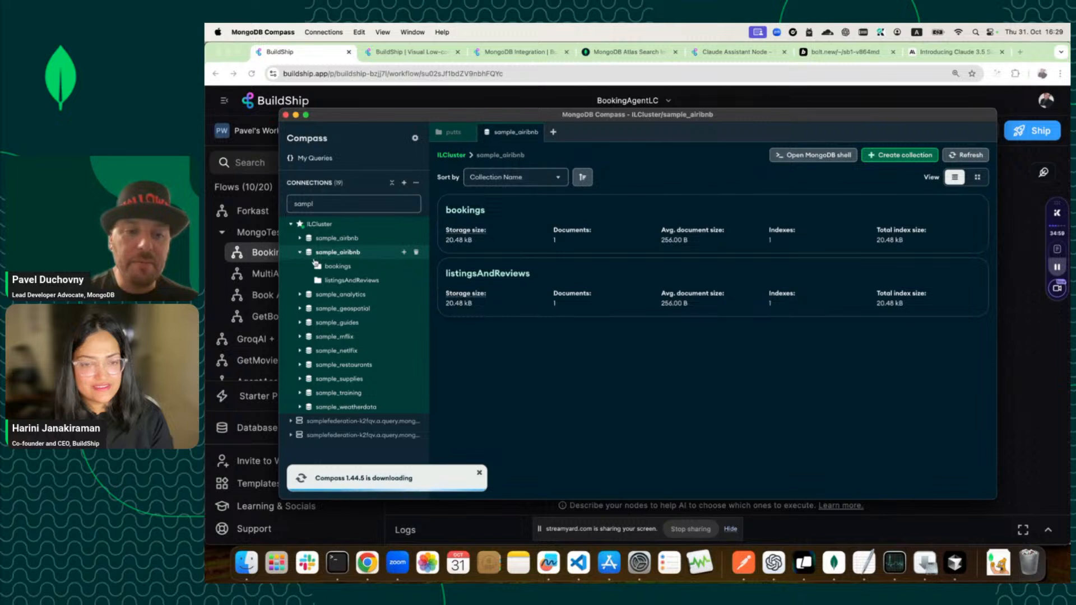
{"action": "left_click", "coordinate": [336, 283]}
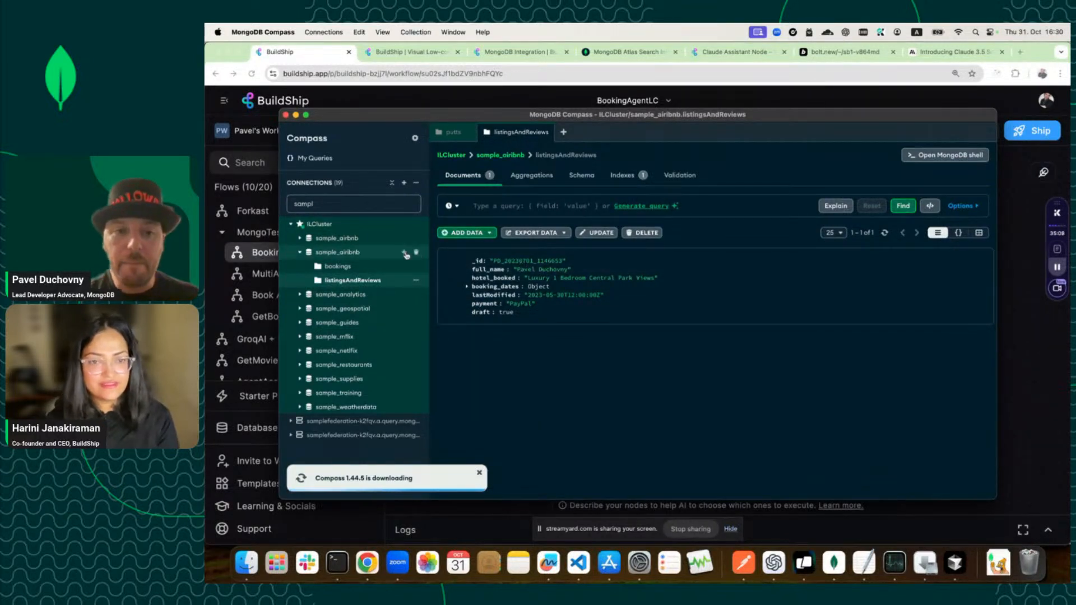
{"action": "left_click", "coordinate": [300, 253]}
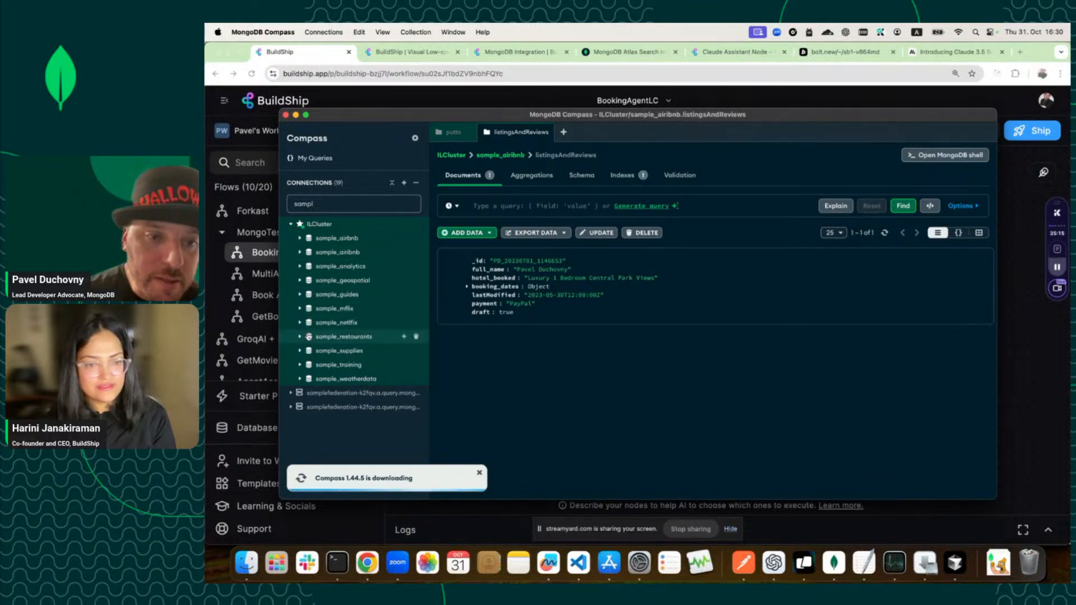
{"action": "left_click", "coordinate": [301, 252]}
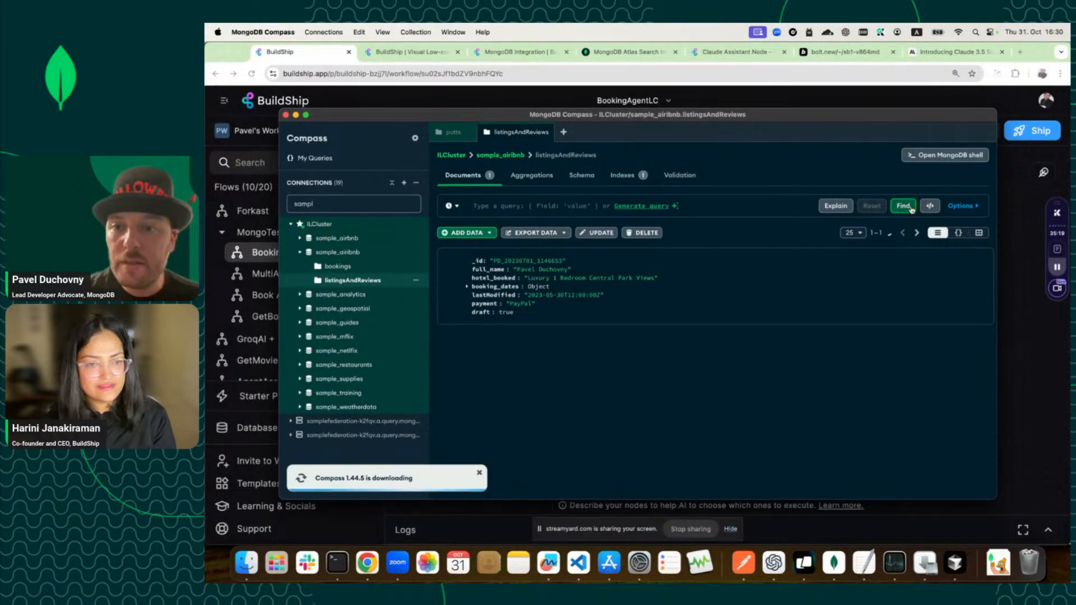
Run an empty Find query, then compare the sample_airbnb and sample_airibnb databases' collections.
{"action": "left_click", "coordinate": [541, 207]}
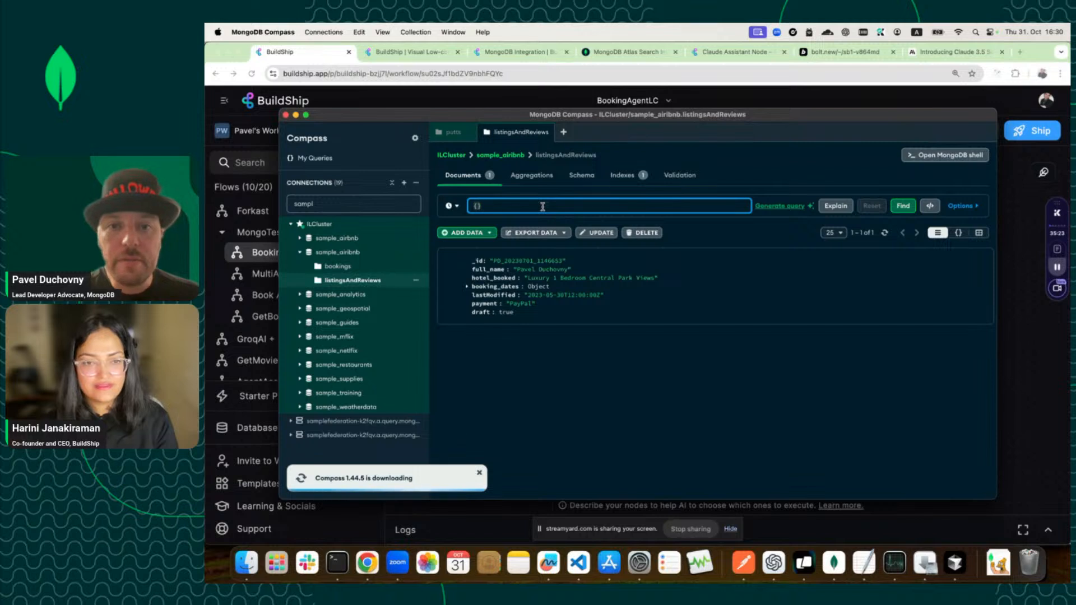
{"action": "key", "text": "Return"}
{"action": "left_click", "coordinate": [514, 155]}
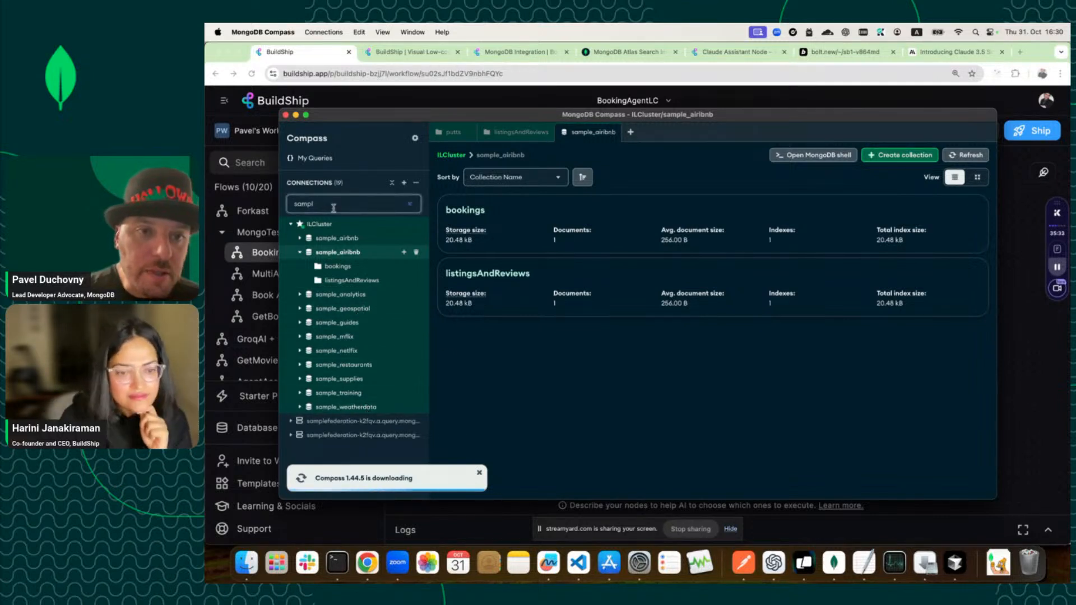
{"action": "left_click", "coordinate": [220, 274]}
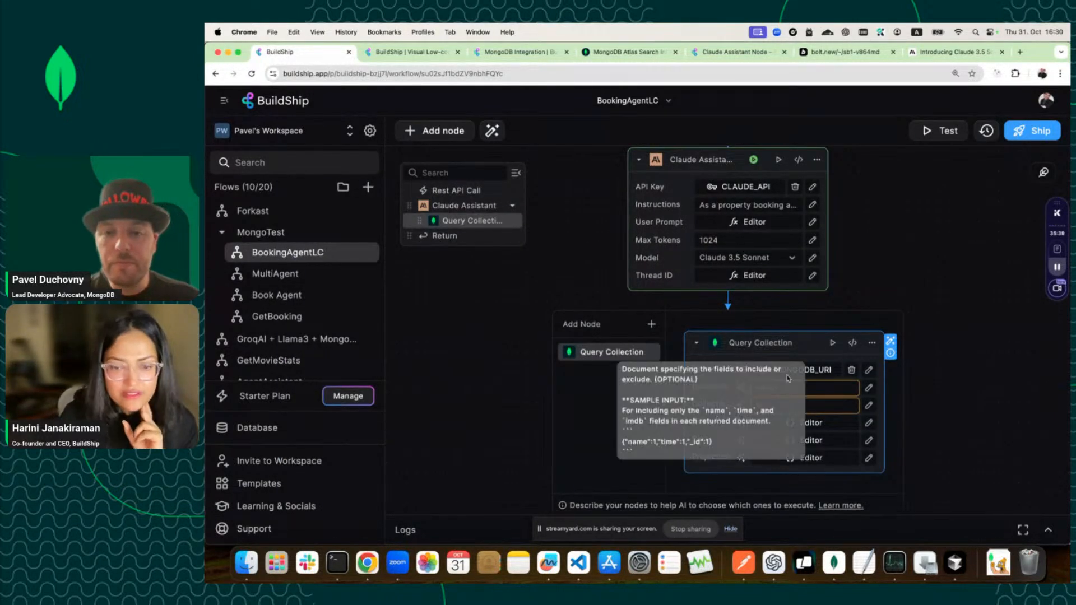
{"action": "left_click", "coordinate": [833, 564]}
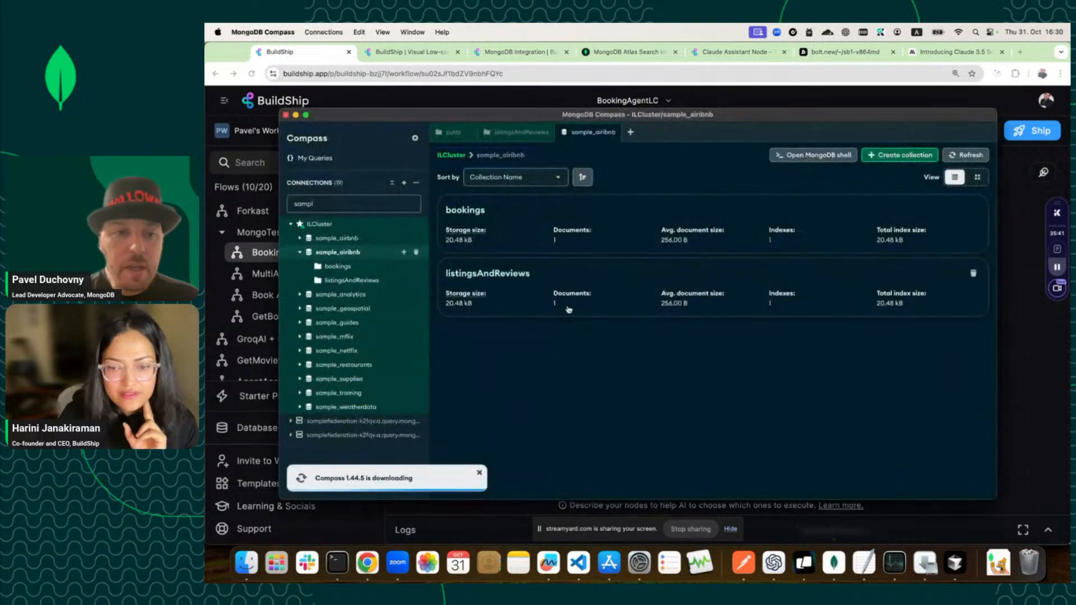
{"action": "left_click", "coordinate": [344, 238]}
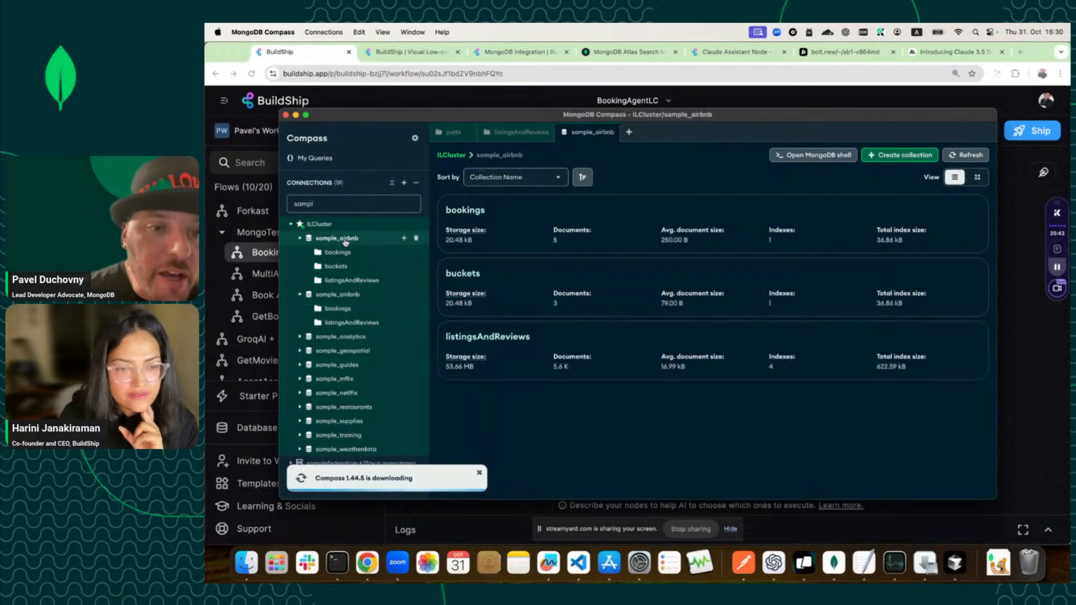
{"action": "left_click", "coordinate": [343, 296]}
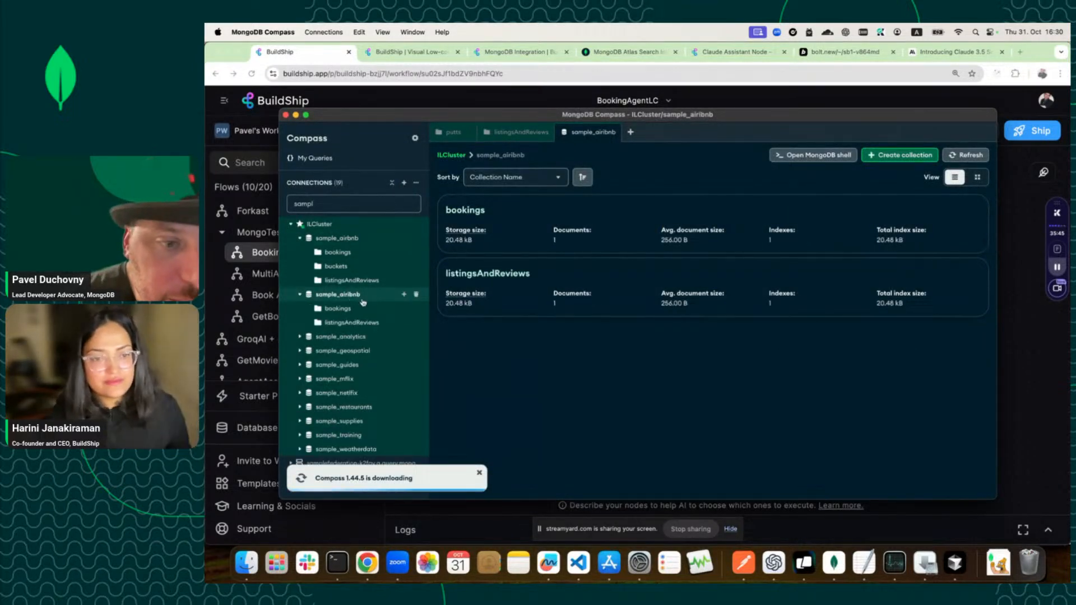
{"action": "left_click", "coordinate": [416, 295]}
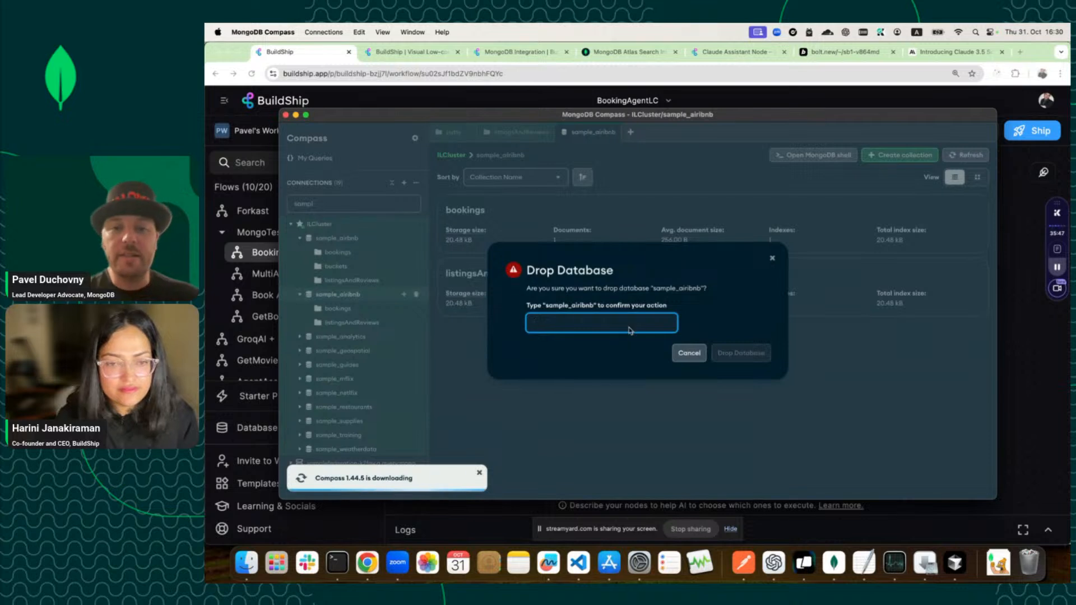
{"action": "double_click", "coordinate": [577, 303]}
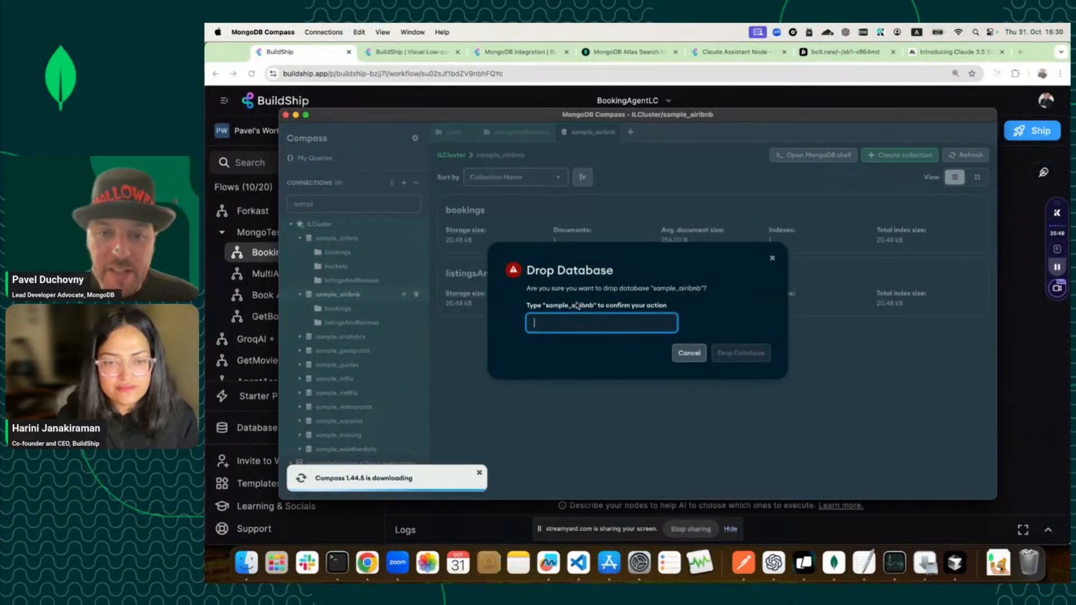
{"action": "triple_click", "coordinate": [577, 305]}
{"action": "left_click", "coordinate": [577, 305]}
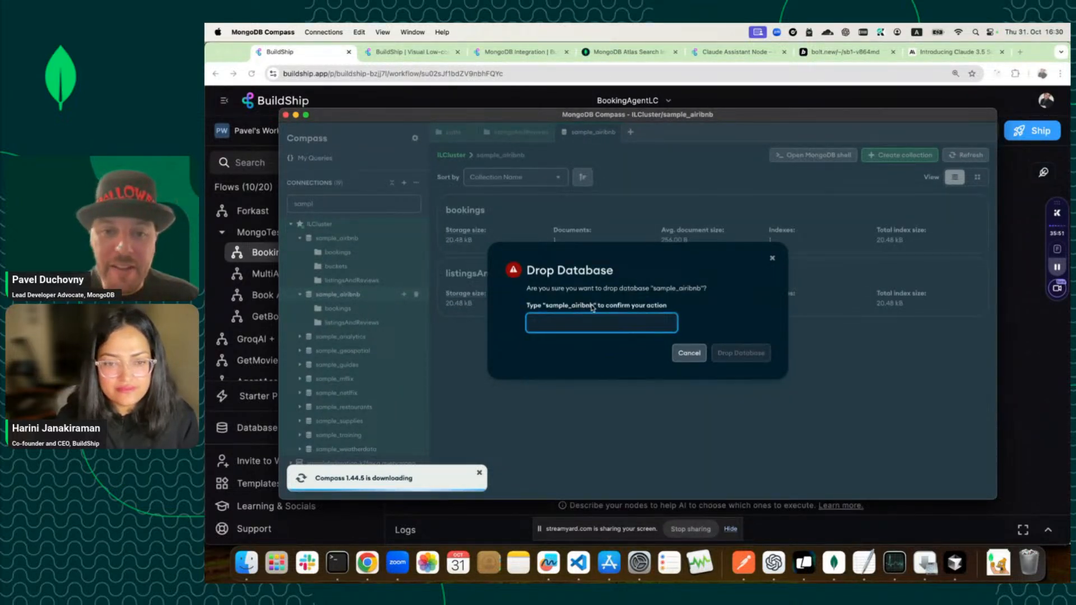
{"action": "left_click_drag", "start_coordinate": [592, 306], "coordinate": [548, 311]}
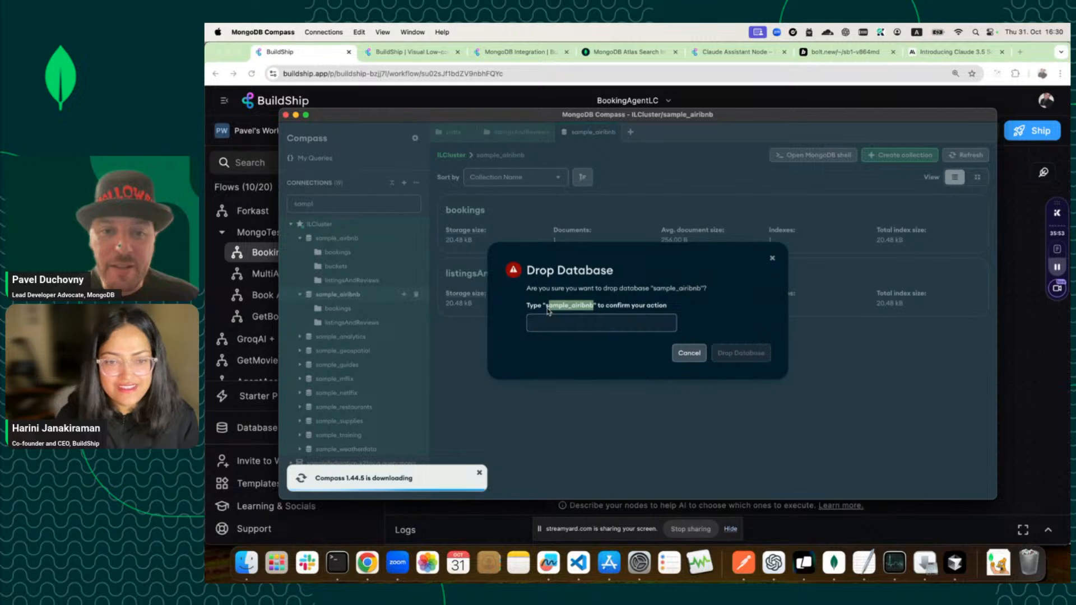
{"action": "key", "text": "super+c"}
{"action": "left_click", "coordinate": [549, 323]}
{"action": "key", "text": "super+v"}
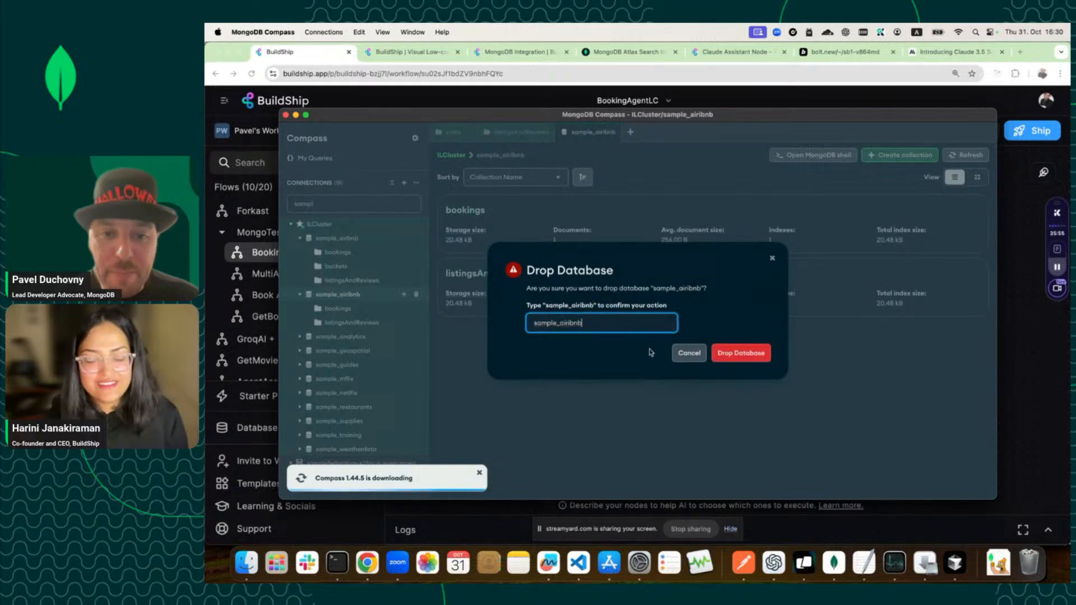
{"action": "left_click", "coordinate": [730, 354]}
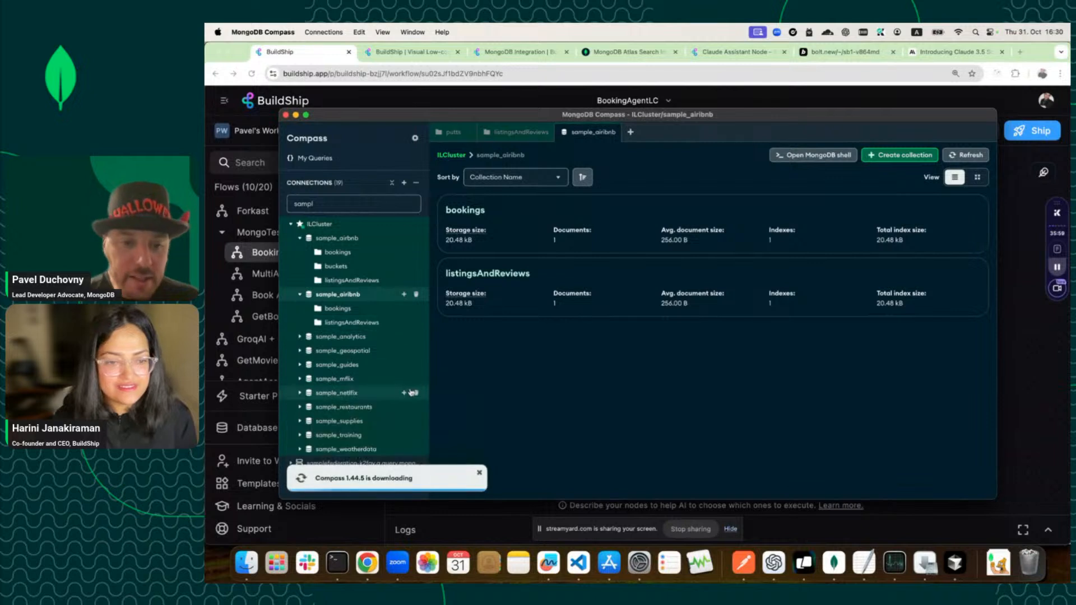
{"action": "left_click", "coordinate": [301, 295]}
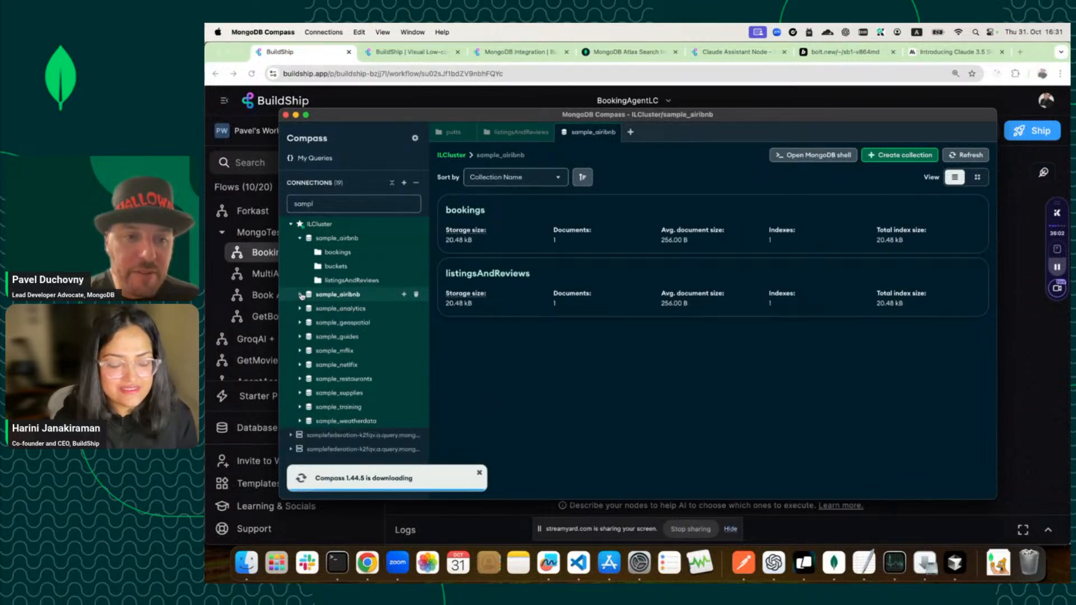
Browse the listingsAndReviews documents and expand listing 10009999's 13 hidden fields.
{"action": "left_click", "coordinate": [339, 284]}
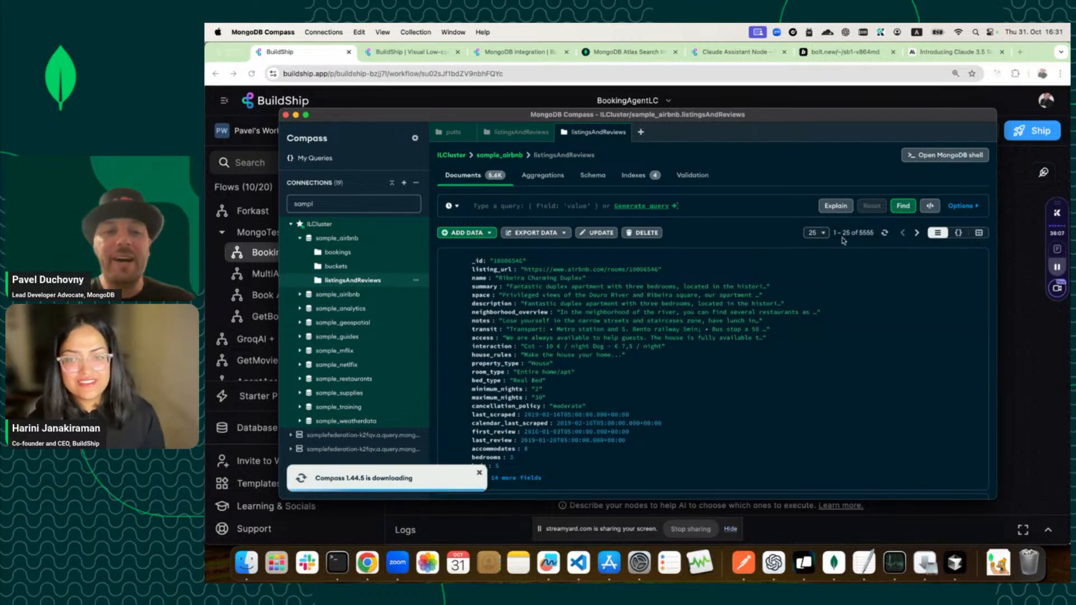
{"action": "scroll", "coordinate": [613, 366], "scroll_direction": "down", "scroll_amount": 1}
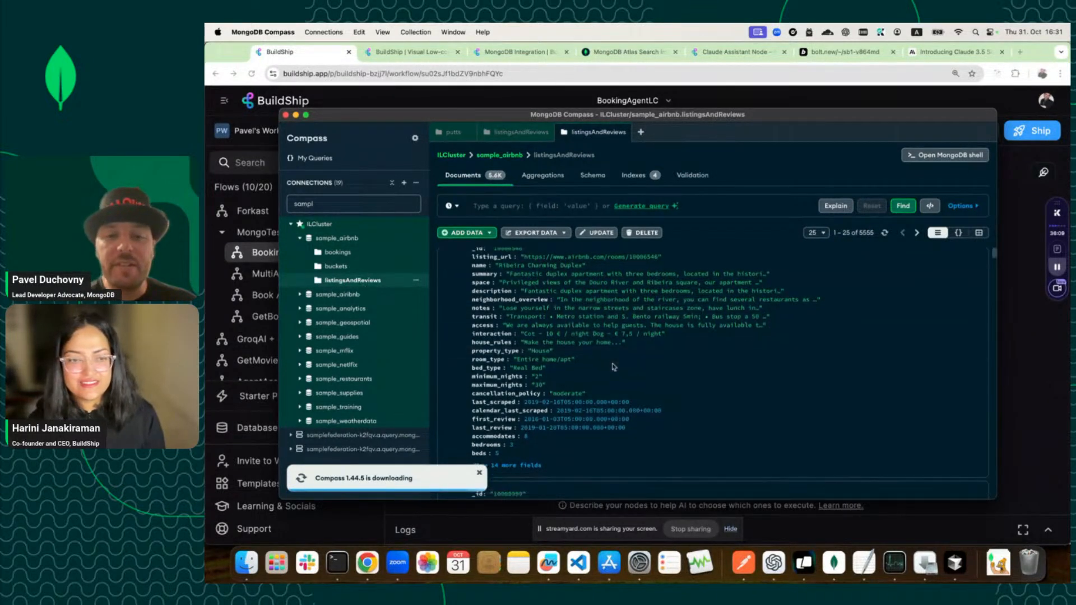
{"action": "scroll", "coordinate": [560, 381], "scroll_direction": "down", "scroll_amount": 2}
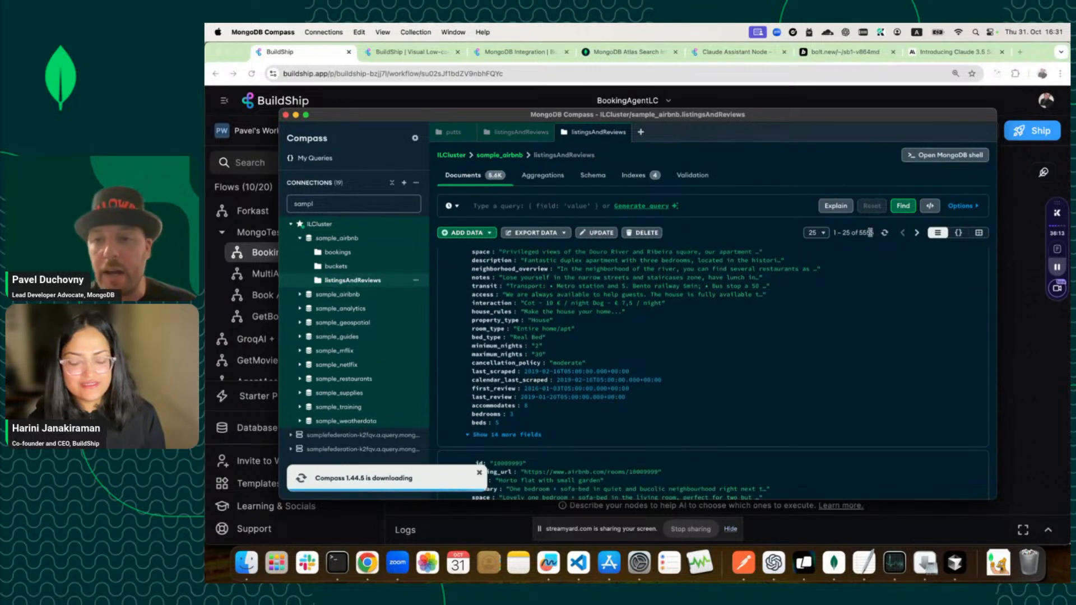
{"action": "scroll", "coordinate": [607, 324], "scroll_direction": "down", "scroll_amount": 5}
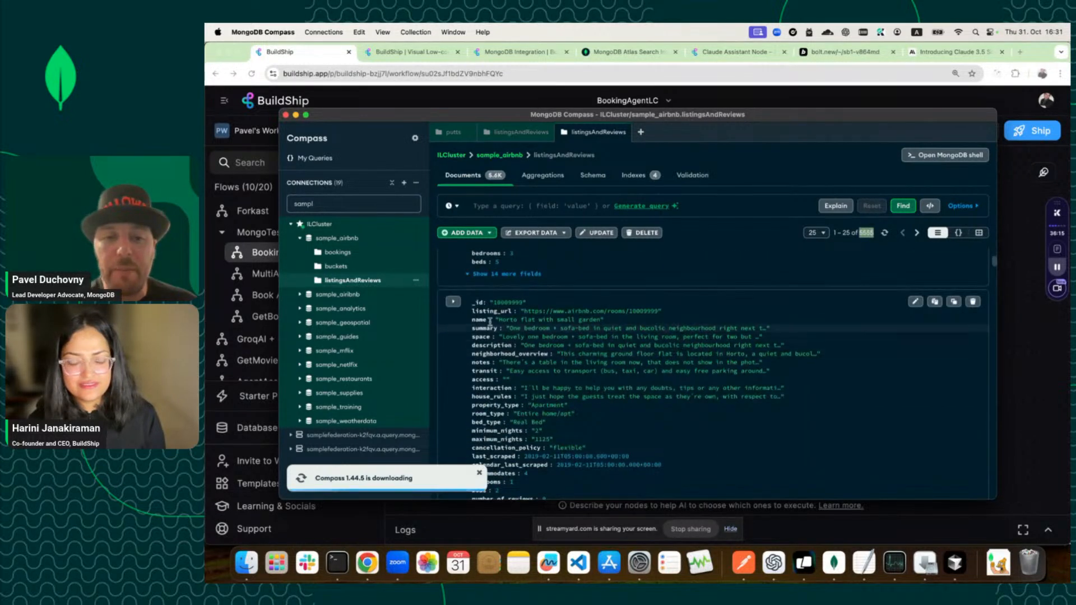
{"action": "scroll", "coordinate": [571, 401], "scroll_direction": "down", "scroll_amount": 2}
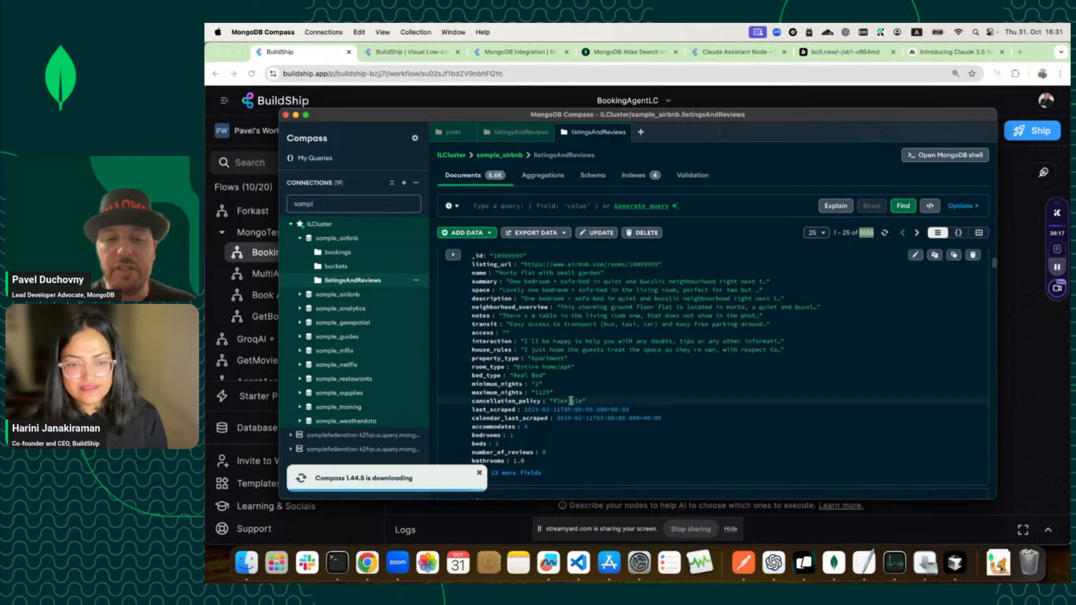
{"action": "scroll", "coordinate": [571, 401], "scroll_direction": "down", "scroll_amount": 2}
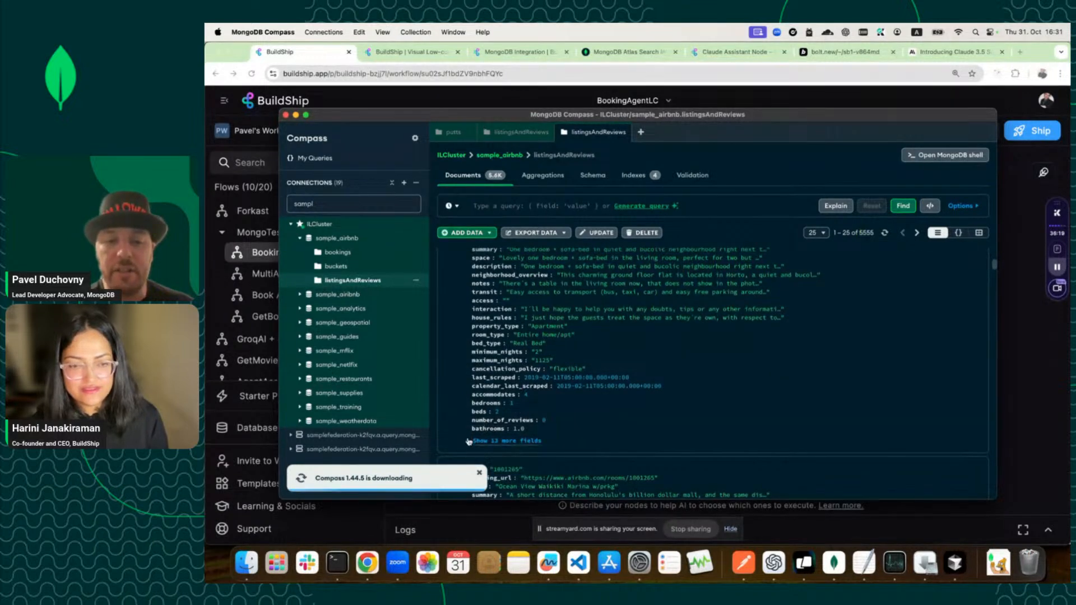
{"action": "left_click", "coordinate": [471, 437]}
{"action": "scroll", "coordinate": [468, 441], "scroll_direction": "down", "scroll_amount": 3}
{"action": "scroll", "coordinate": [468, 426], "scroll_direction": "down", "scroll_amount": 2}
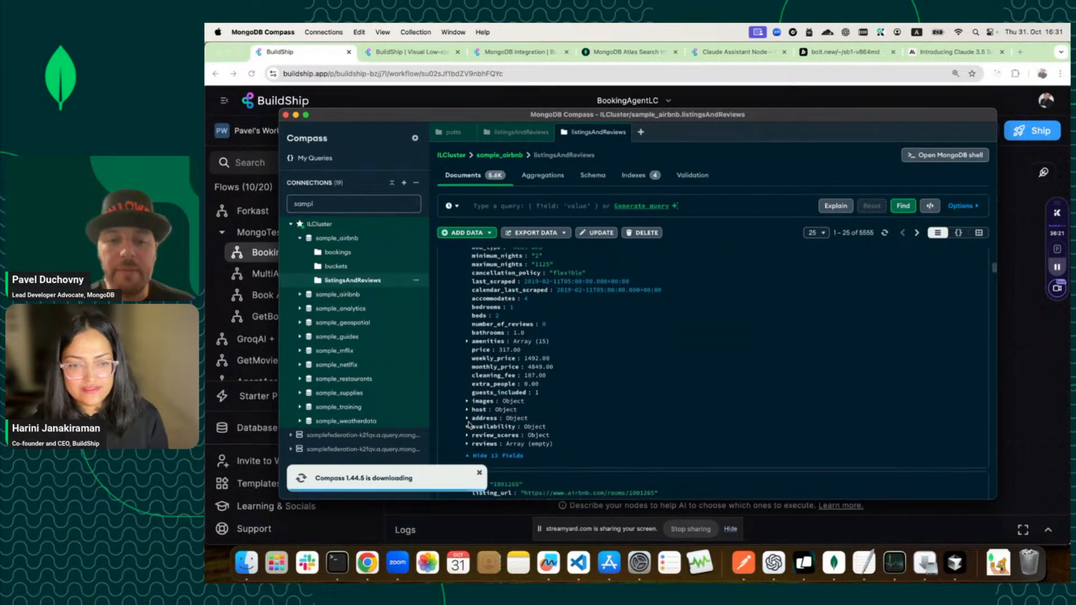
{"action": "scroll", "coordinate": [504, 392], "scroll_direction": "up", "scroll_amount": 5}
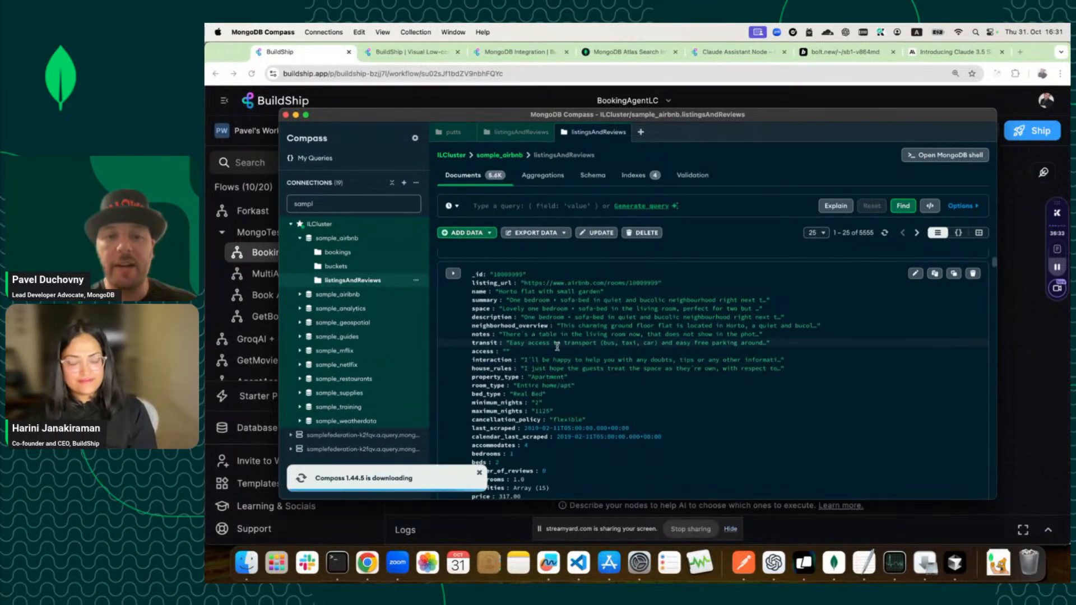
Set the Query Collection node's Database to sample_airbnb.
{"action": "left_click", "coordinate": [1038, 63]}
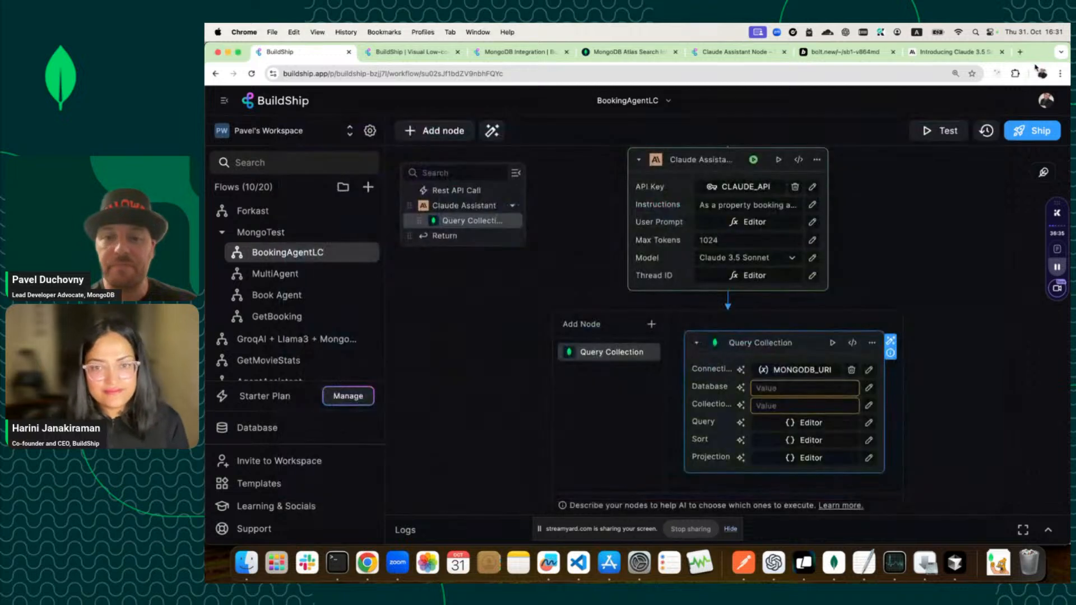
{"action": "left_click", "coordinate": [797, 386]}
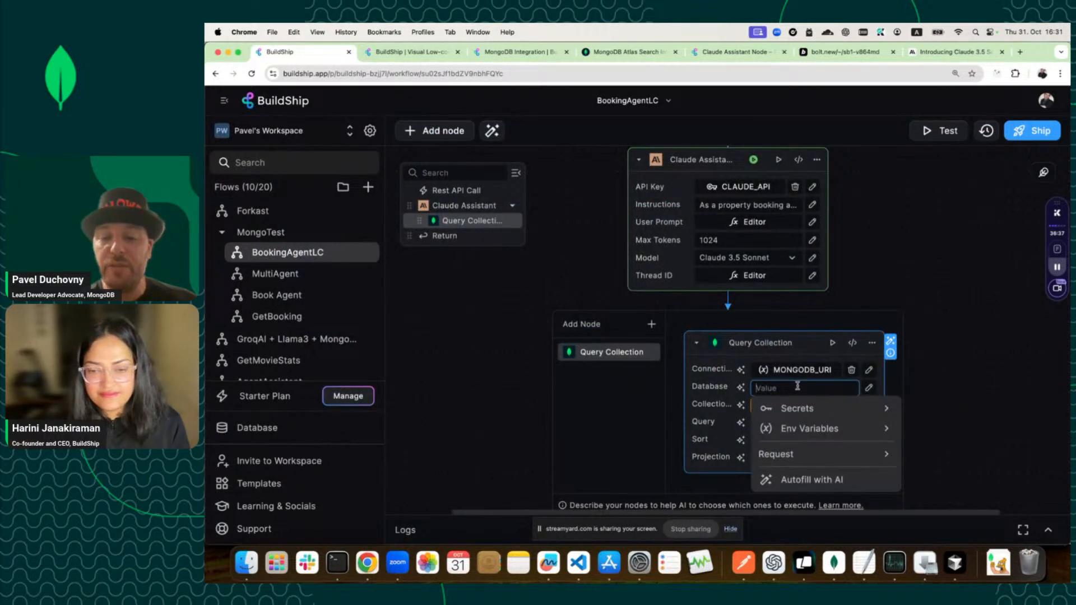
{"action": "type", "text": "sample"}
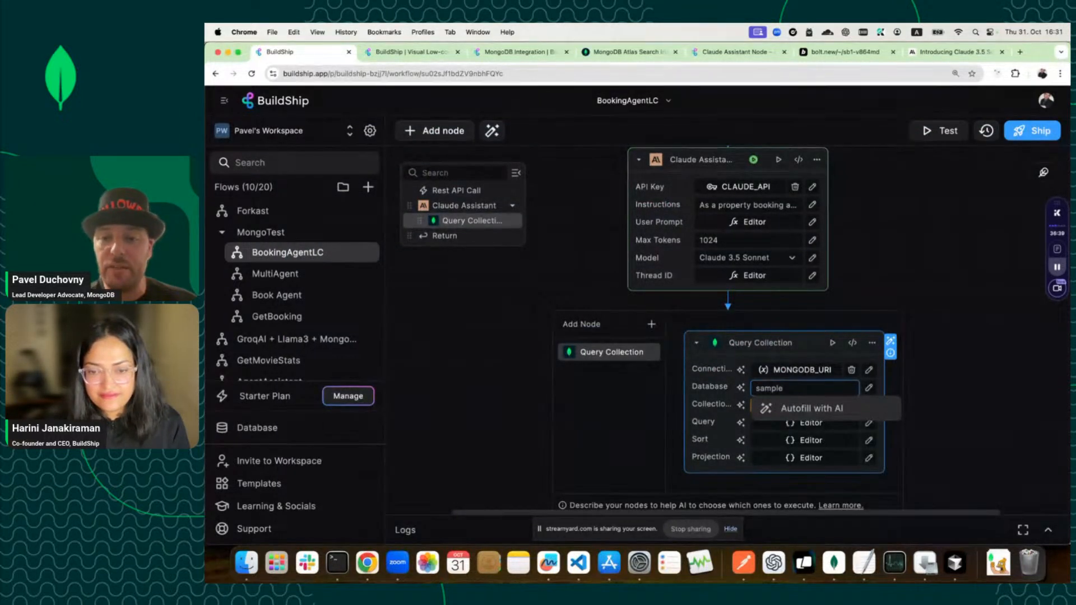
{"action": "left_click", "coordinate": [869, 388]}
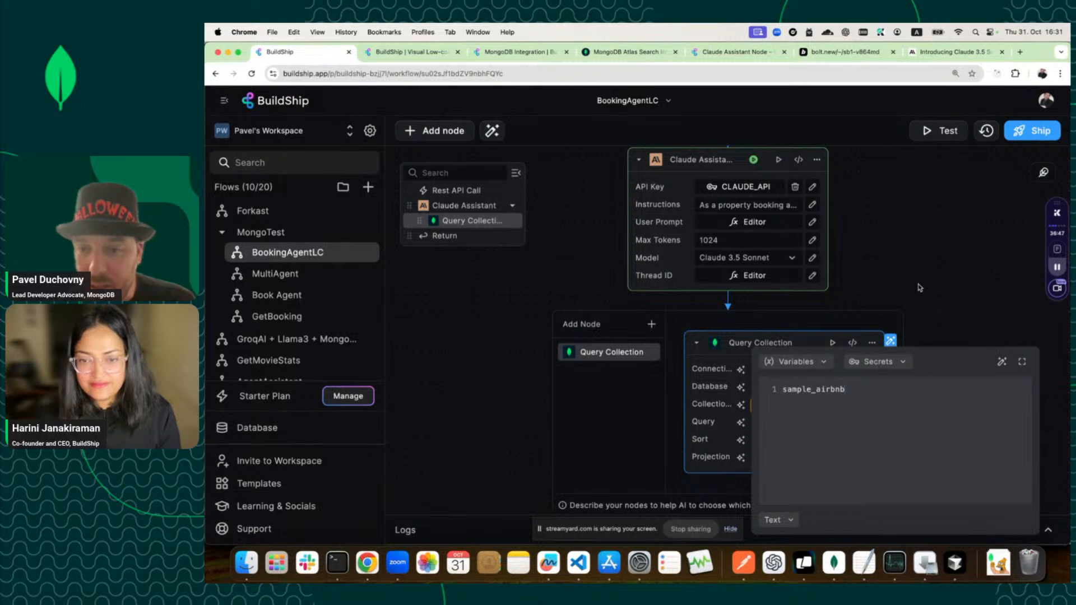
{"action": "left_click", "coordinate": [959, 268]}
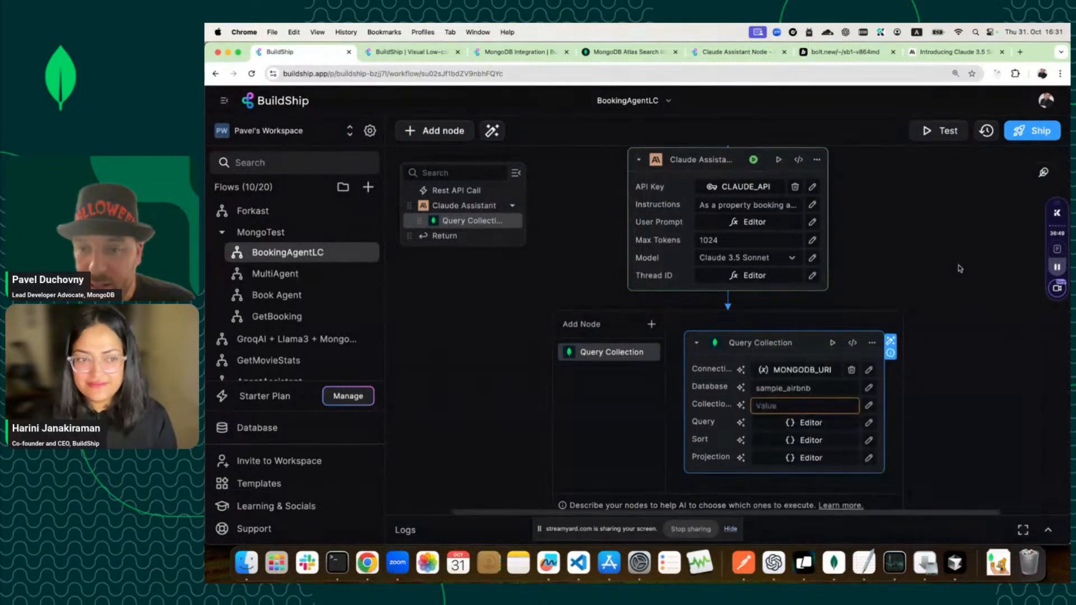
Set the node's Collection to listingsAndReviews.
{"action": "left_click", "coordinate": [831, 407]}
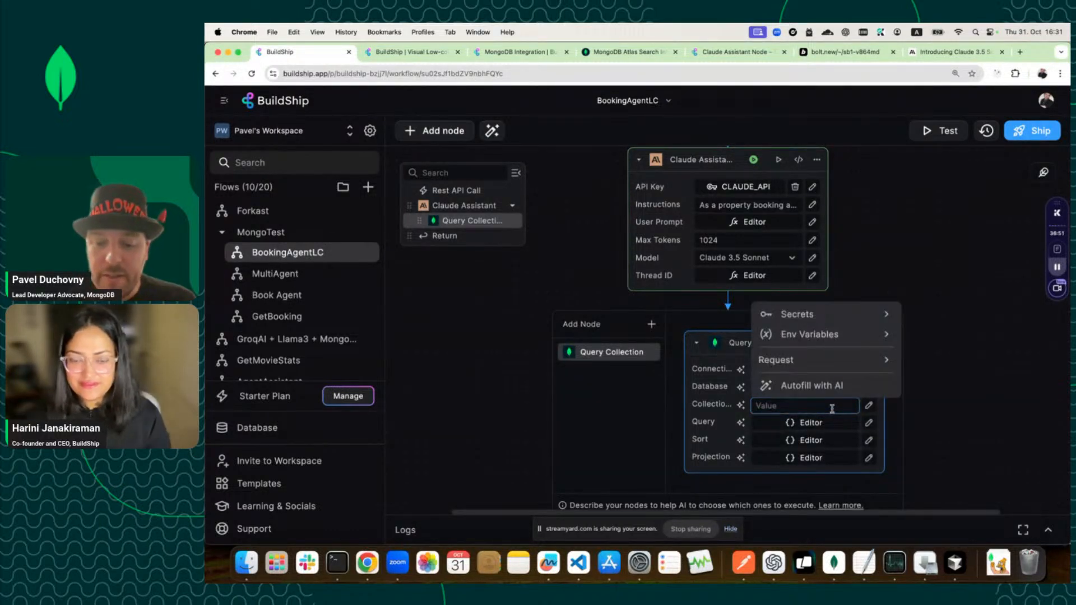
{"action": "left_click", "coordinate": [868, 405]}
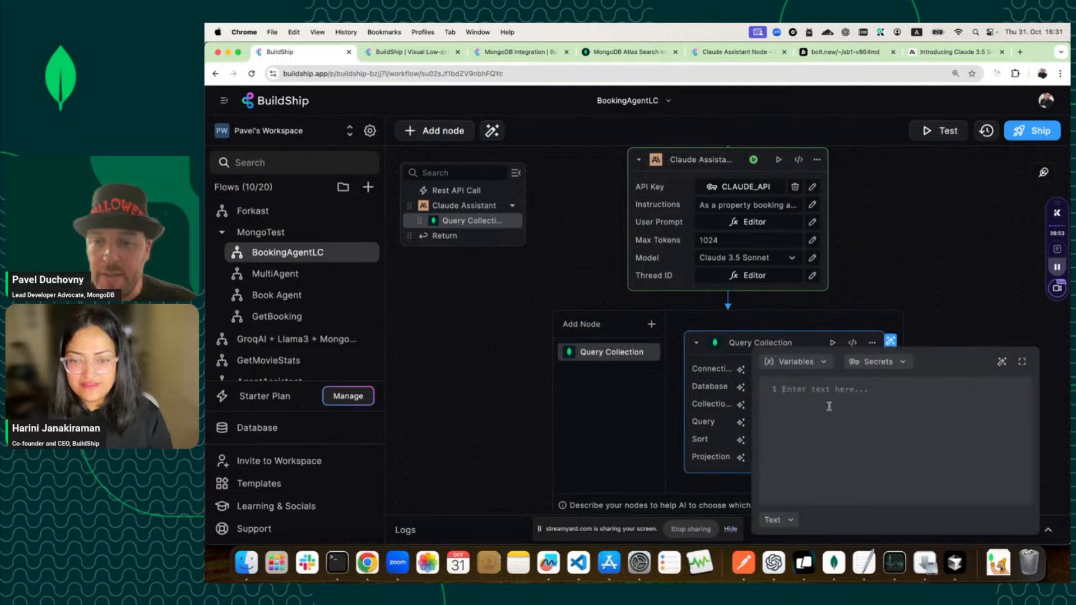
{"action": "type", "text": "listingsAndReviews"}
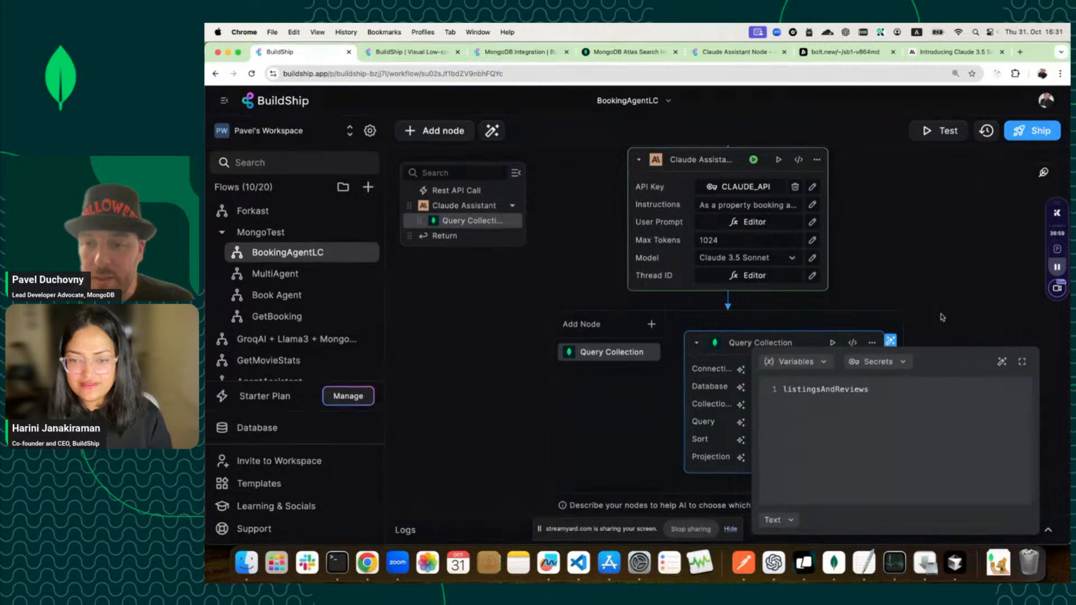
{"action": "left_click", "coordinate": [942, 317]}
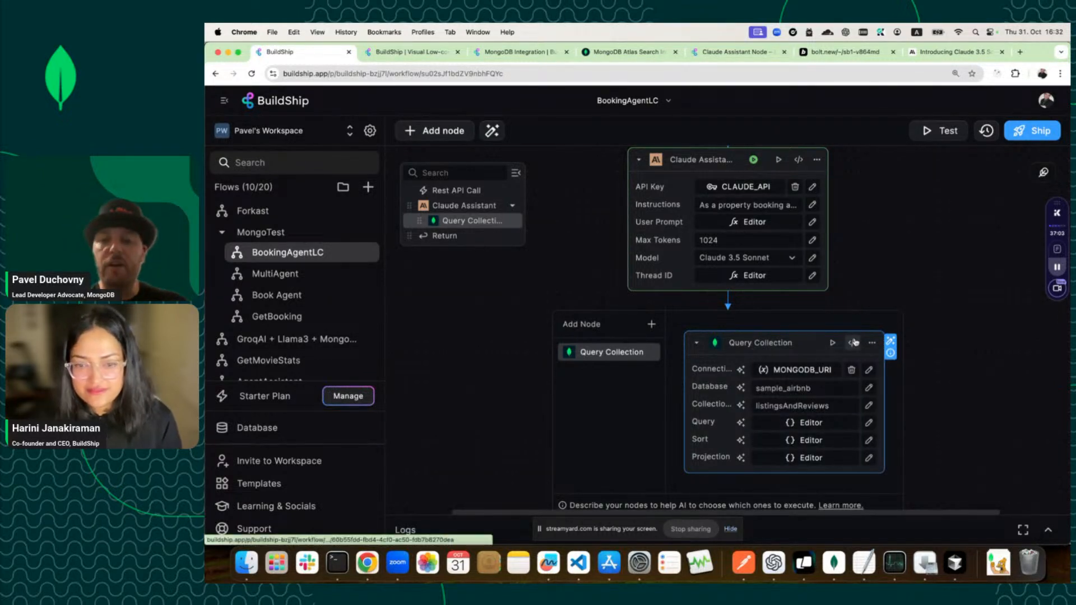
Open the Query Collection node's code editor and show its input definitions.
{"action": "left_click", "coordinate": [871, 343]}
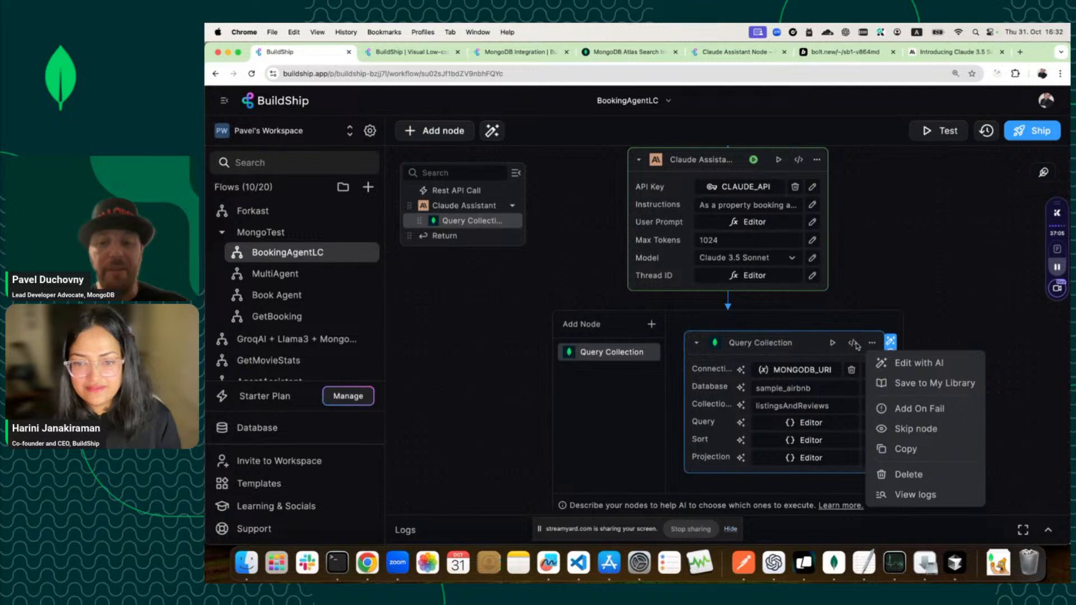
{"action": "left_click", "coordinate": [853, 343]}
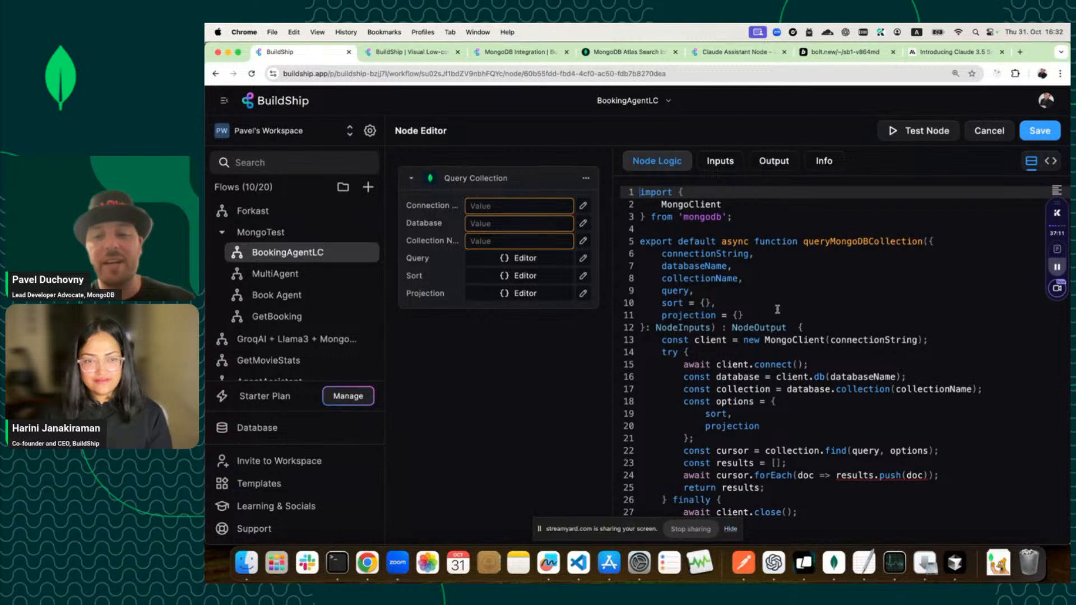
{"action": "left_click", "coordinate": [723, 162]}
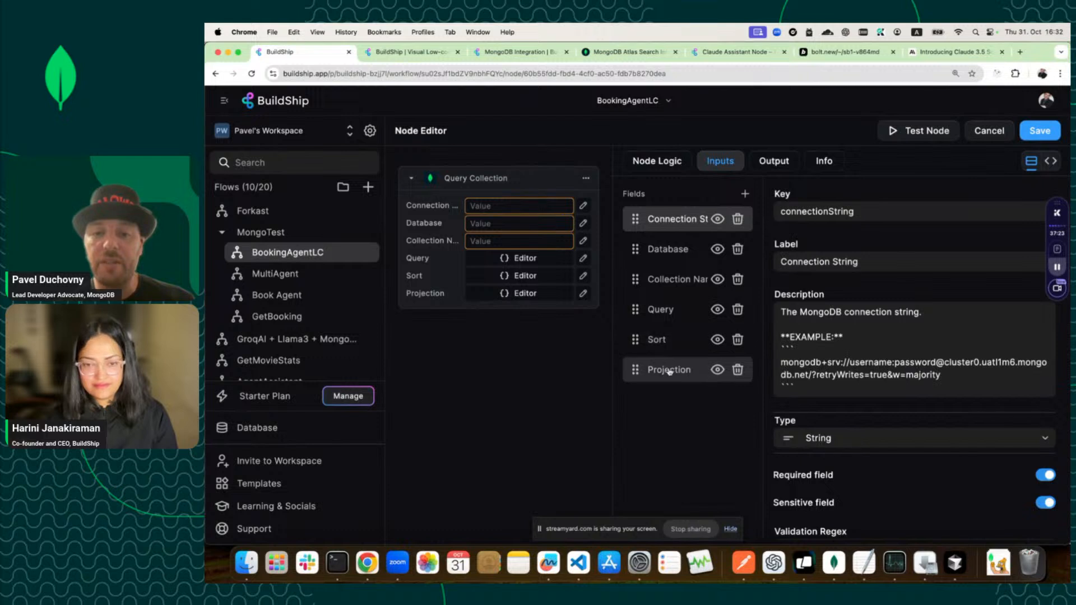
Rename the Query input to key 'pipeline' and label 'Pipeline'.
{"action": "left_click", "coordinate": [670, 314]}
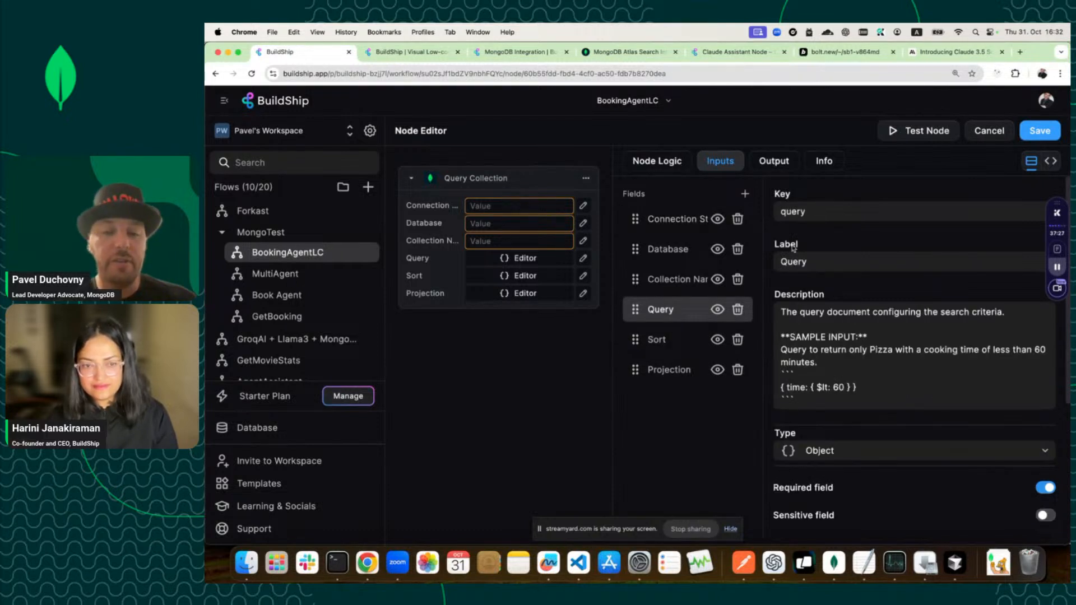
{"action": "double_click", "coordinate": [792, 211]}
{"action": "type", "text": "pipeline"}
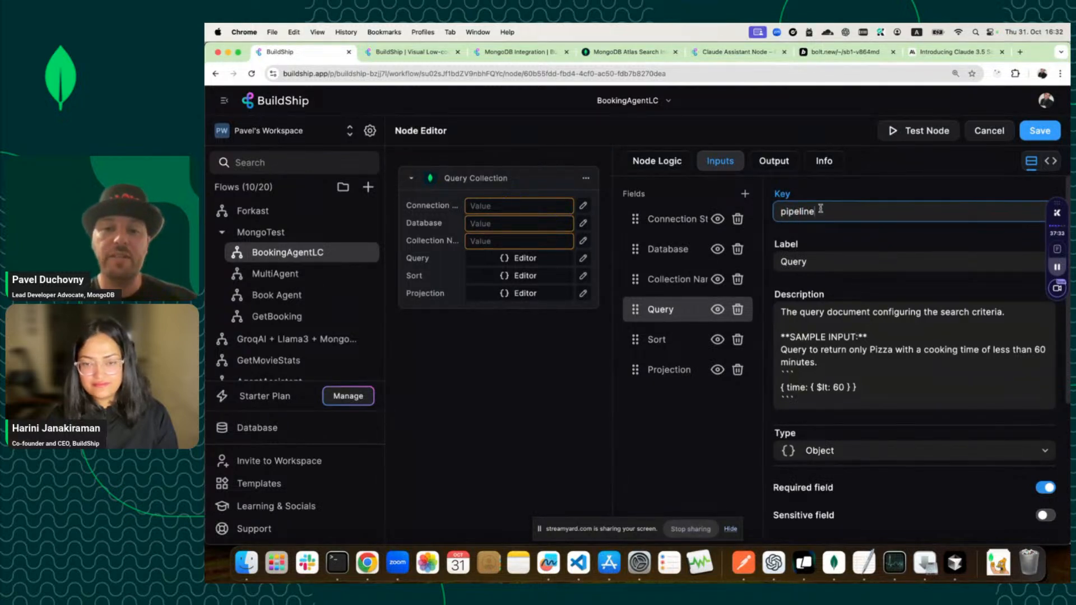
{"action": "key", "text": "Tab"}
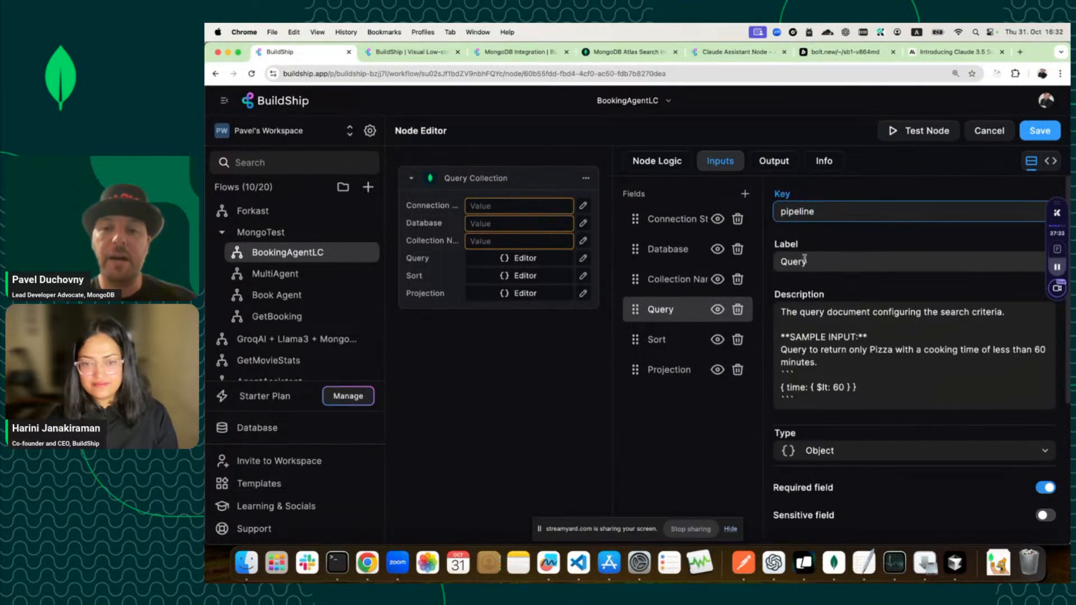
{"action": "type", "text": "Pipeline"}
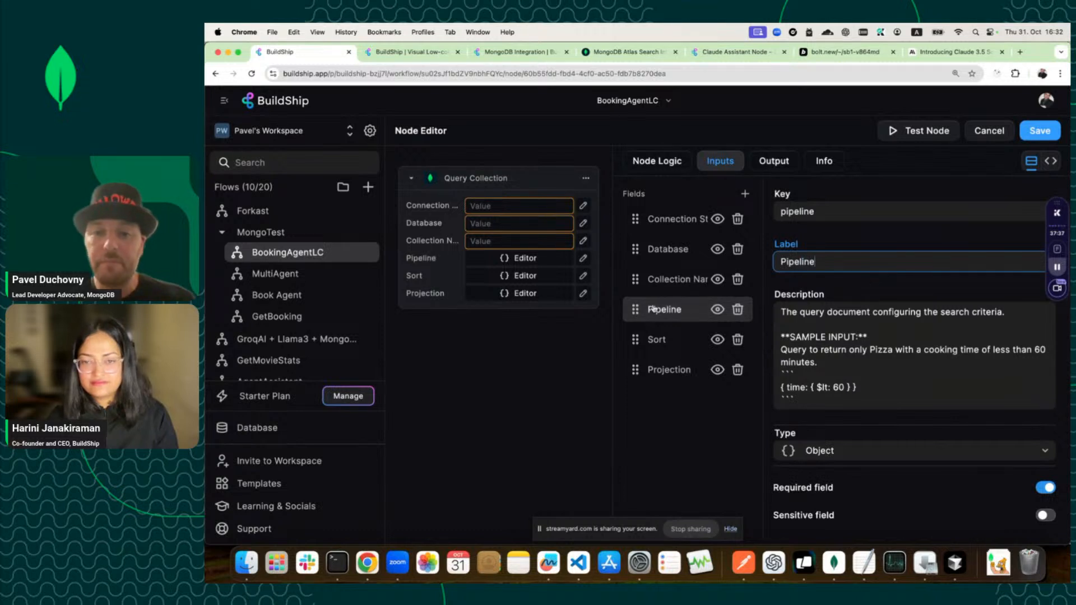
{"action": "left_click", "coordinate": [823, 370]}
{"action": "scroll", "coordinate": [823, 374], "scroll_direction": "down", "scroll_amount": 2}
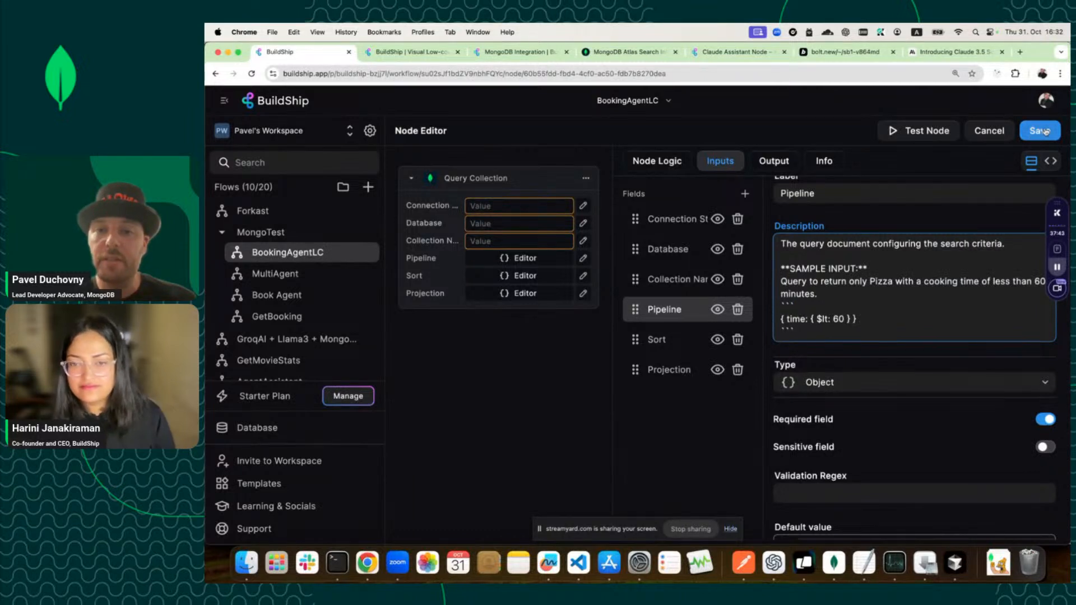
{"action": "left_click", "coordinate": [663, 162]}
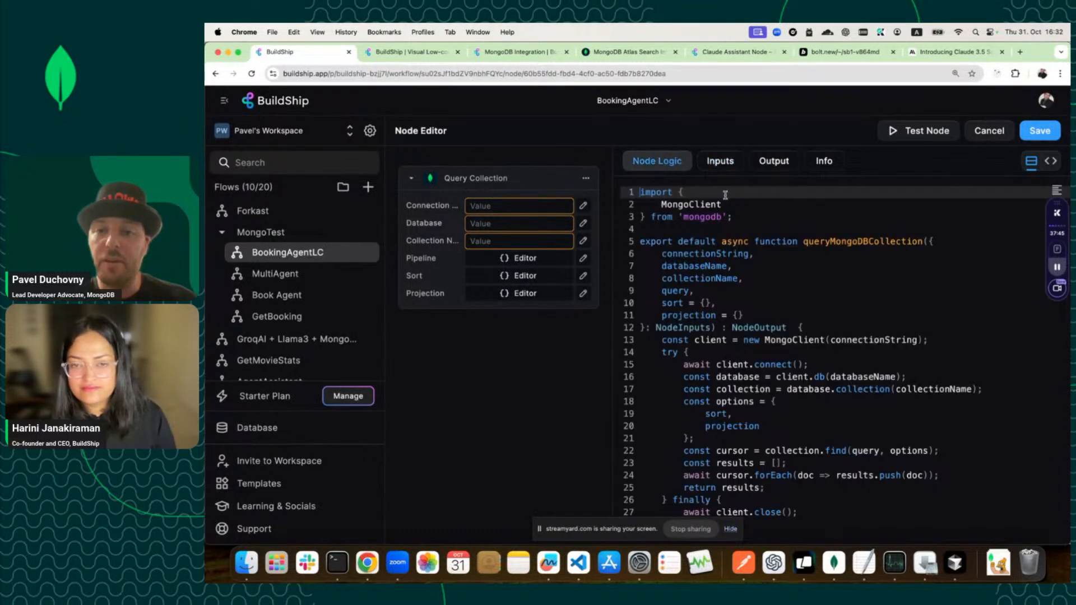
Rename the query parameter on line 9 to pipeline.
{"action": "double_click", "coordinate": [675, 290]}
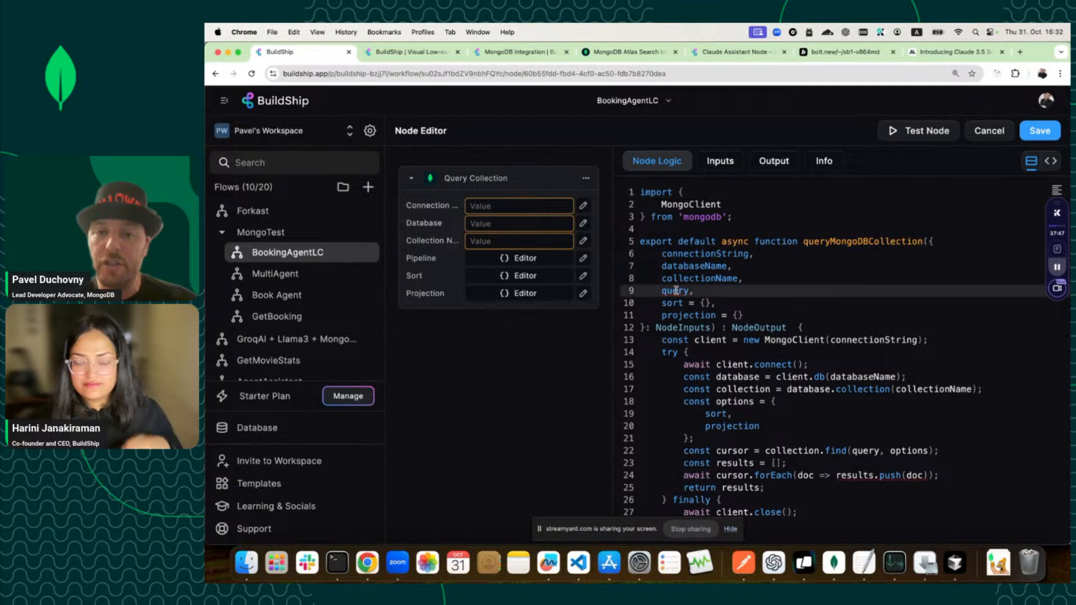
{"action": "type", "text": "pipeline,"}
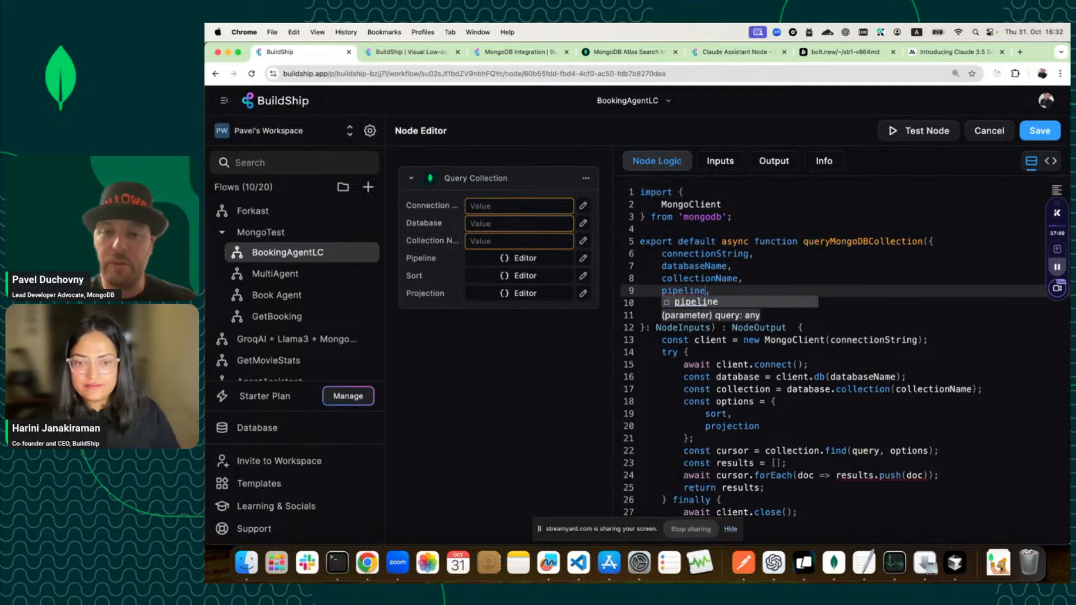
{"action": "left_click", "coordinate": [692, 290]}
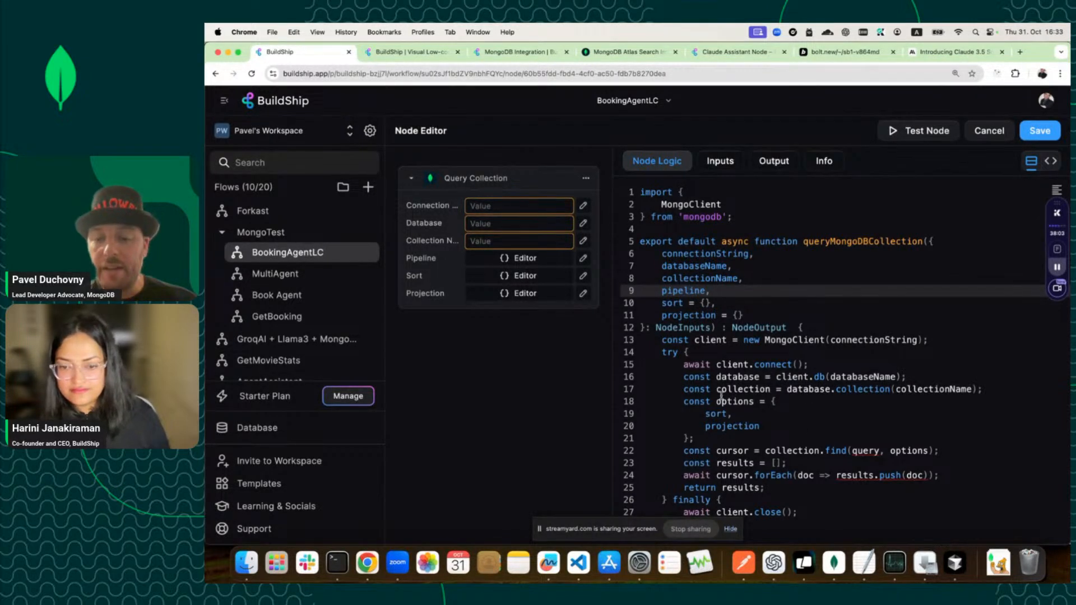
Replace the find method on line 22 with aggregate.
{"action": "left_click", "coordinate": [837, 451]}
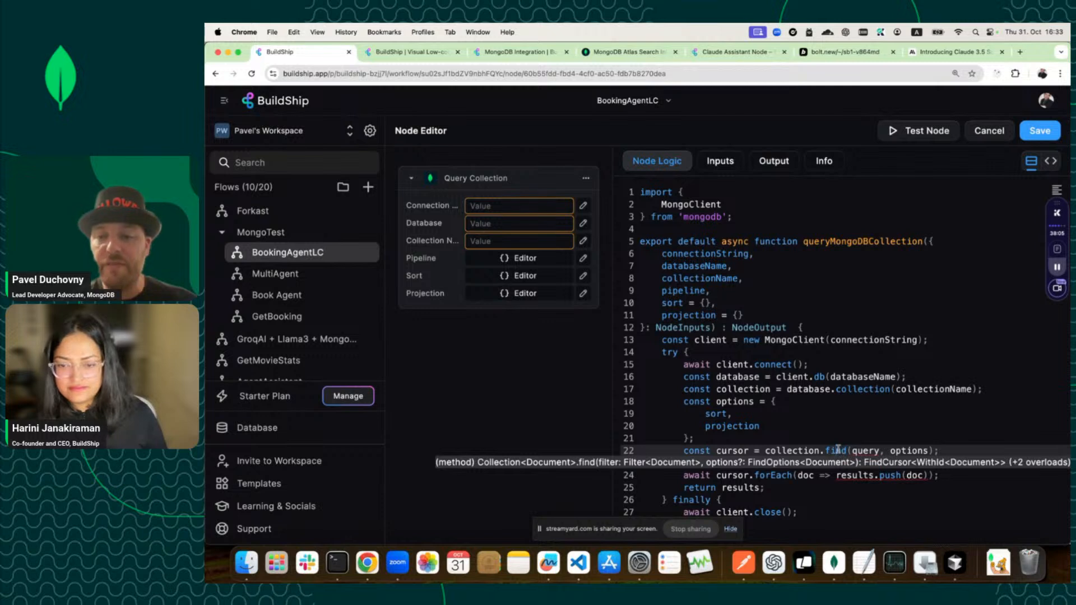
{"action": "type", "text": "agg"}
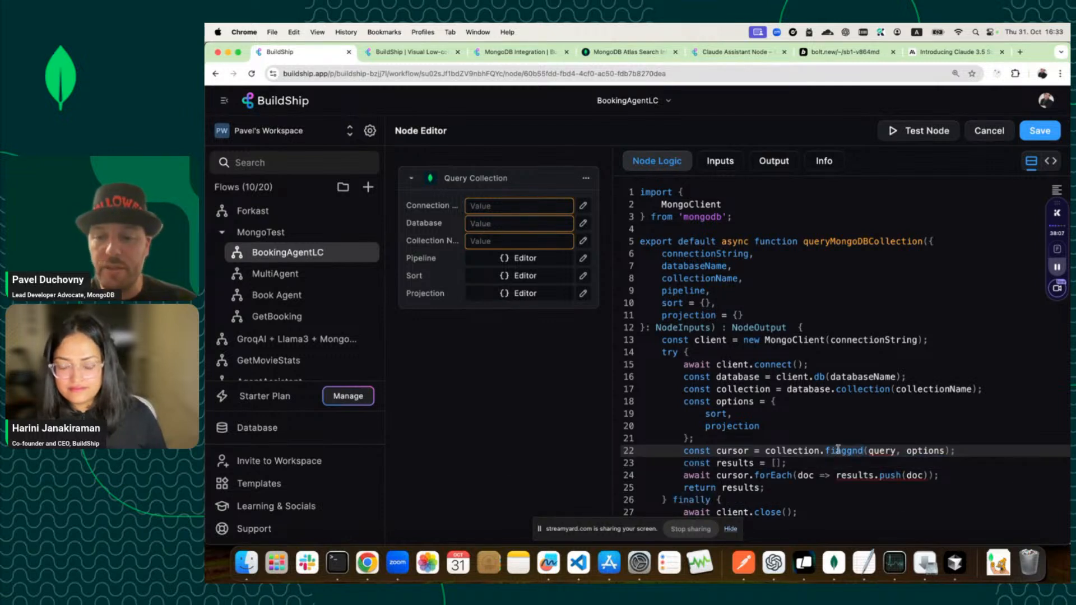
{"action": "triple_click", "coordinate": [837, 450]}
{"action": "key", "text": "BackSpace"}
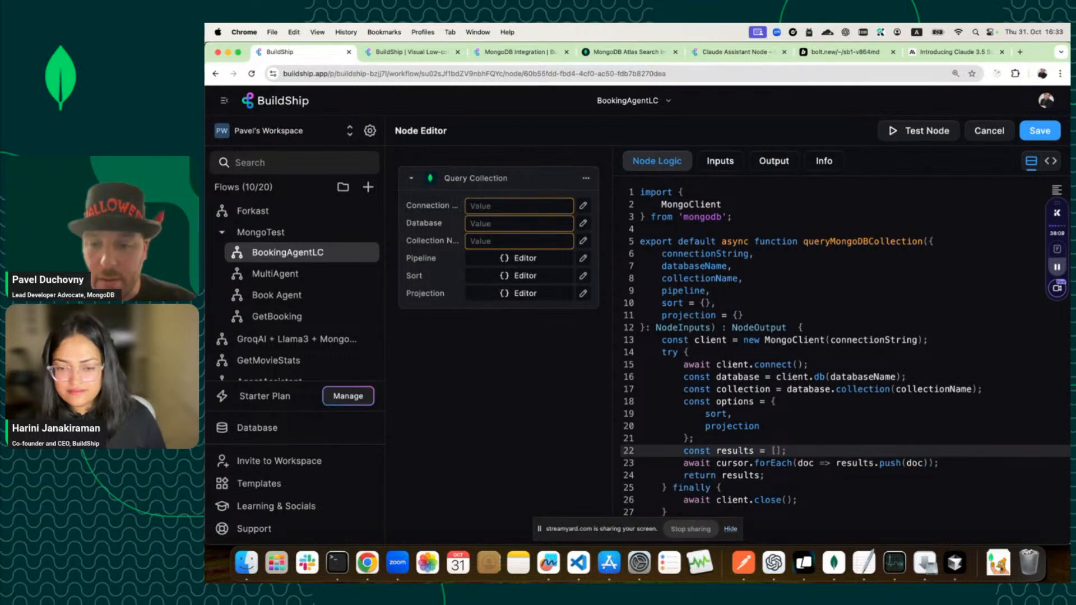
{"action": "key", "text": "super+z"}
{"action": "left_click", "coordinate": [863, 450]}
{"action": "key", "text": "BackSpace"}
{"action": "key", "text": "BackSpace"}
{"action": "key", "text": "BackSpace"}
{"action": "key", "text": "BackSpace"}
{"action": "key", "text": "BackSpace"}
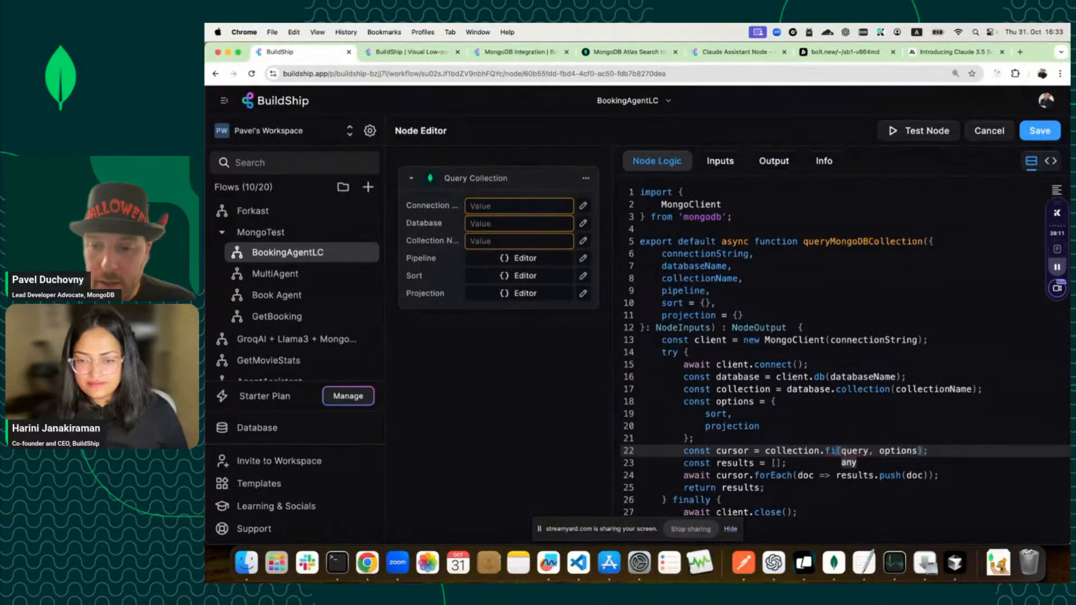
{"action": "key", "text": "BackSpace"}
{"action": "key", "text": "BackSpace"}
{"action": "type", "text": "agg"}
{"action": "key", "text": "Tab"}
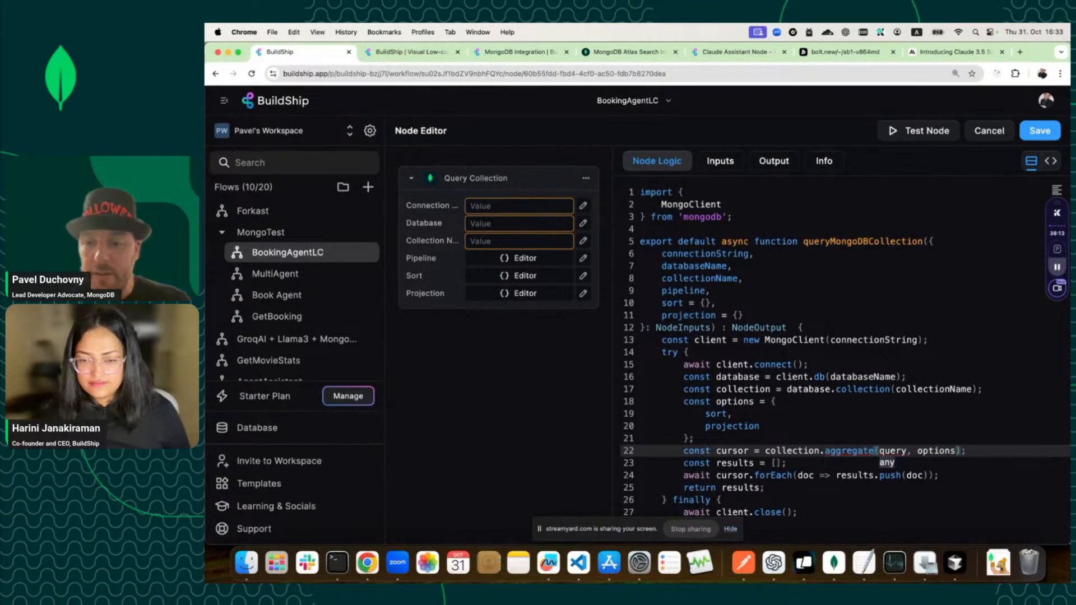
Replace the call's query and options arguments with the single argument pipeline.
{"action": "double_click", "coordinate": [901, 451]}
{"action": "type", "text": "pi"}
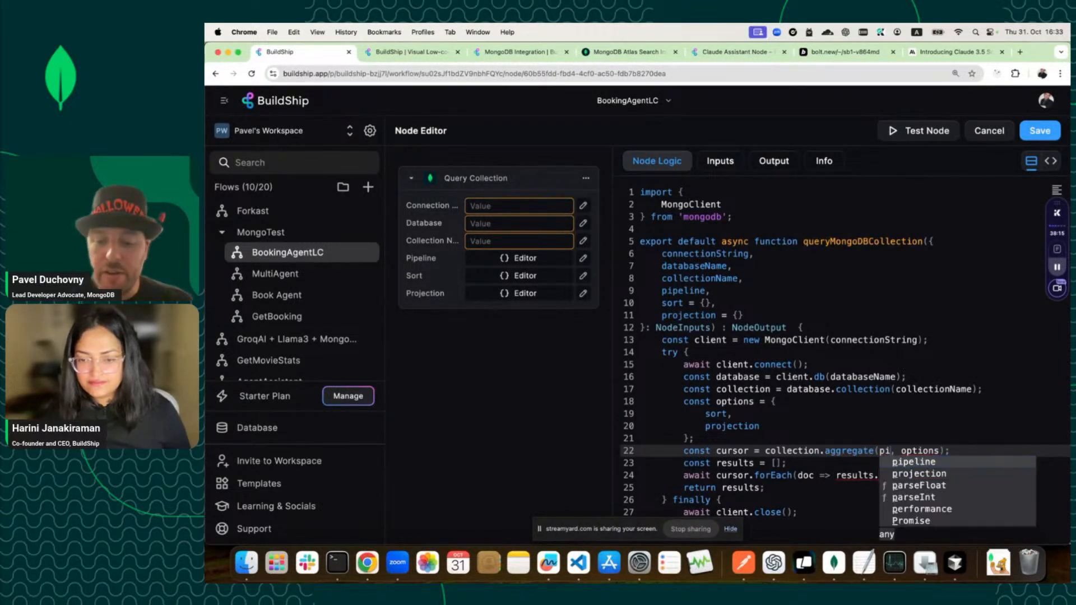
{"action": "type", "text": "p"}
{"action": "key", "text": "Tab"}
{"action": "key", "text": "BackSpace"}
{"action": "key", "text": "BackSpace"}
{"action": "key", "text": "BackSpace"}
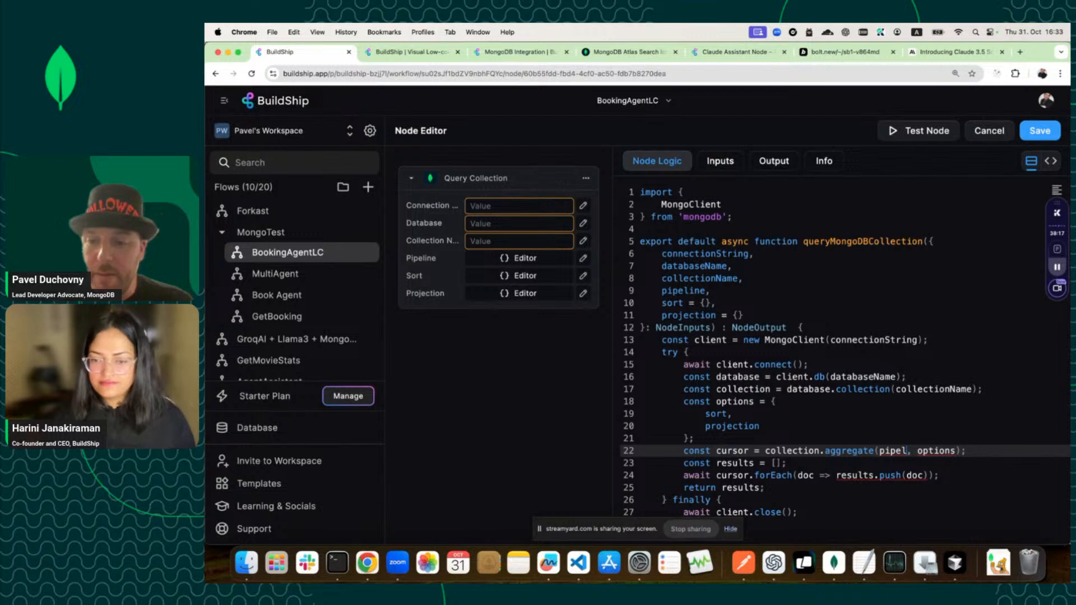
{"action": "type", "text": "ine"}
{"action": "double_click", "coordinate": [947, 452]}
{"action": "key", "text": "BackSpace"}
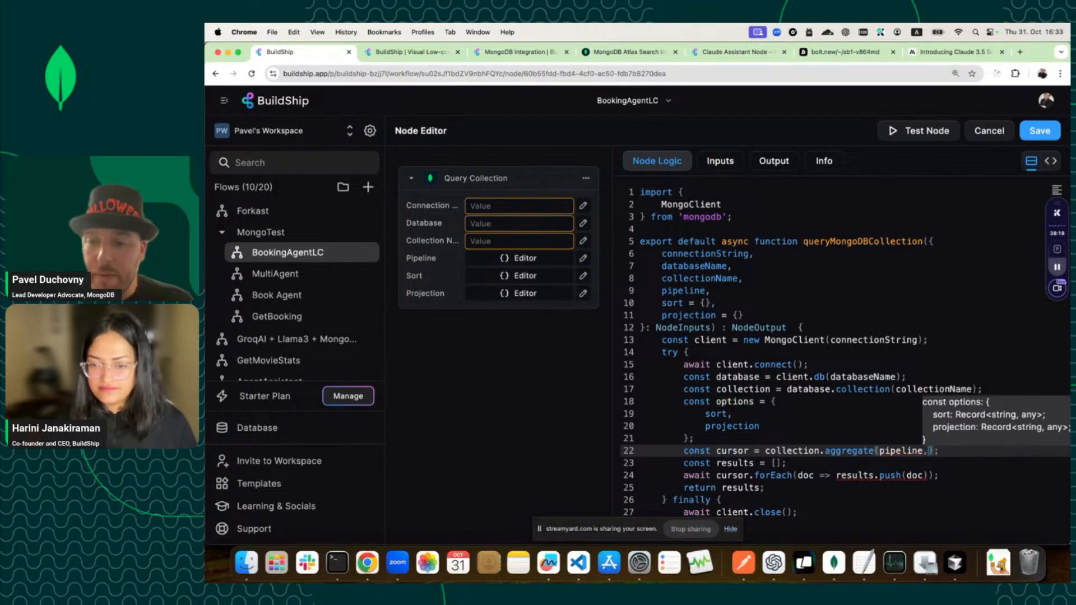
{"action": "key", "text": "BackSpace"}
{"action": "key", "text": "BackSpace"}
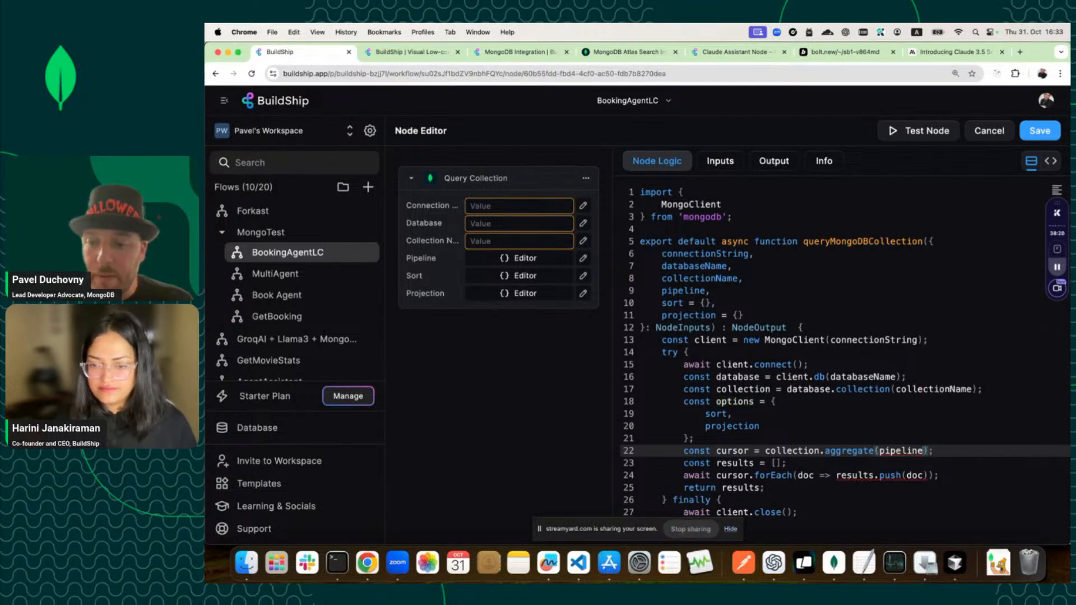
Review the pipeline argument and results variable on lines 22–23.
{"action": "left_click", "coordinate": [897, 444]}
{"action": "left_click", "coordinate": [912, 451]}
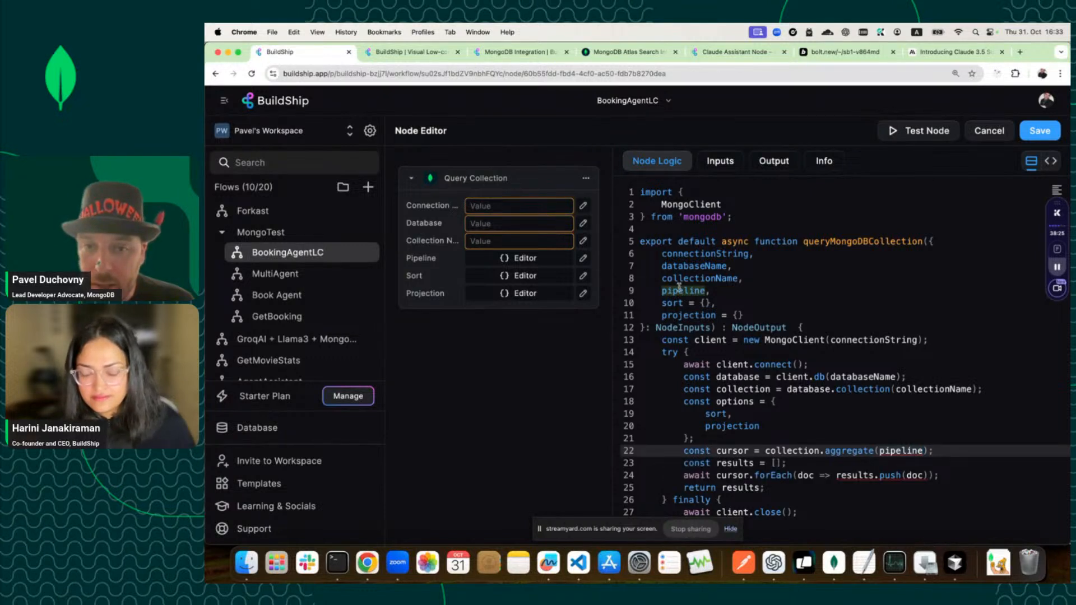
{"action": "mouse_move", "coordinate": [679, 287]}
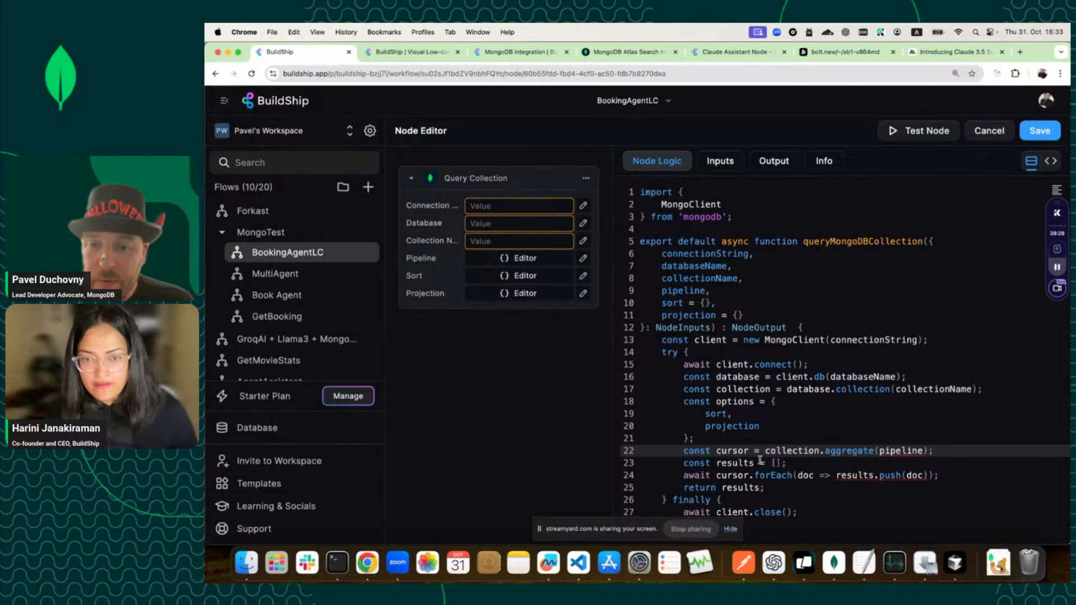
{"action": "left_click", "coordinate": [737, 463]}
{"action": "triple_click", "coordinate": [736, 463]}
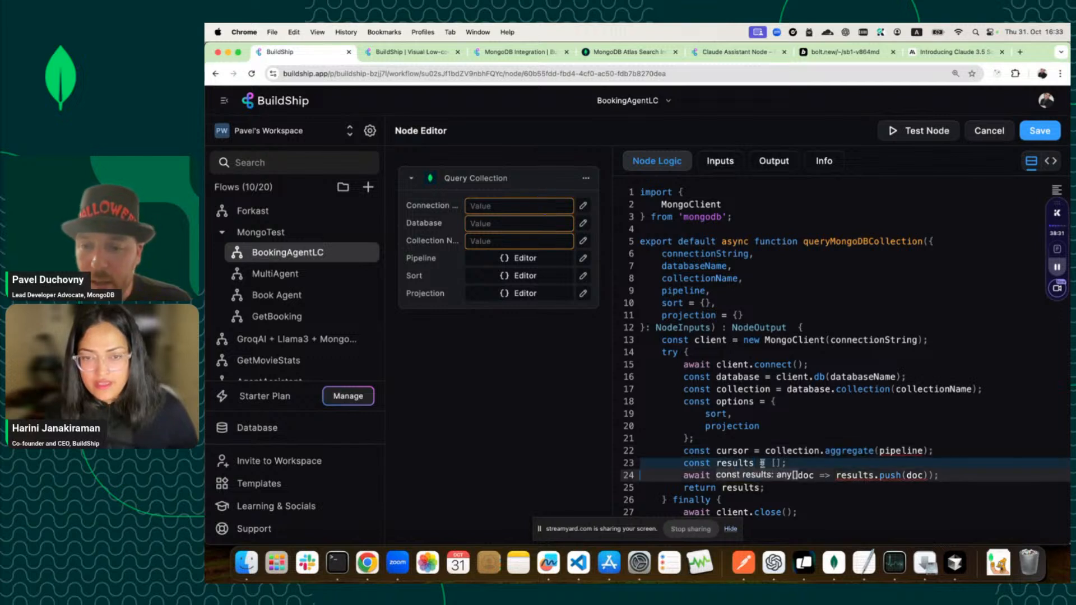
{"action": "left_click", "coordinate": [904, 451]}
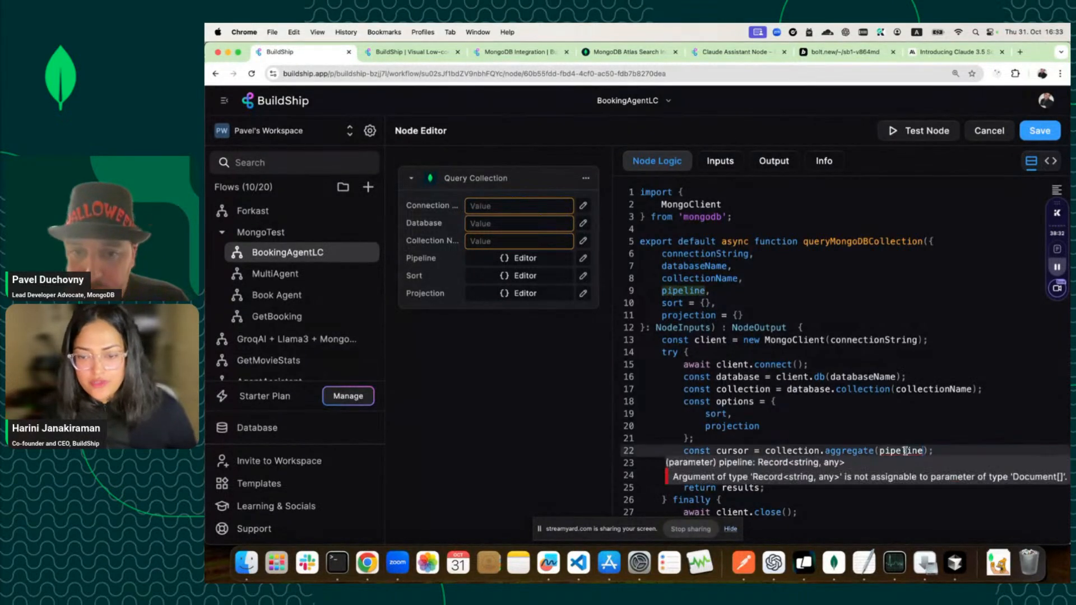
{"action": "left_click", "coordinate": [720, 160]}
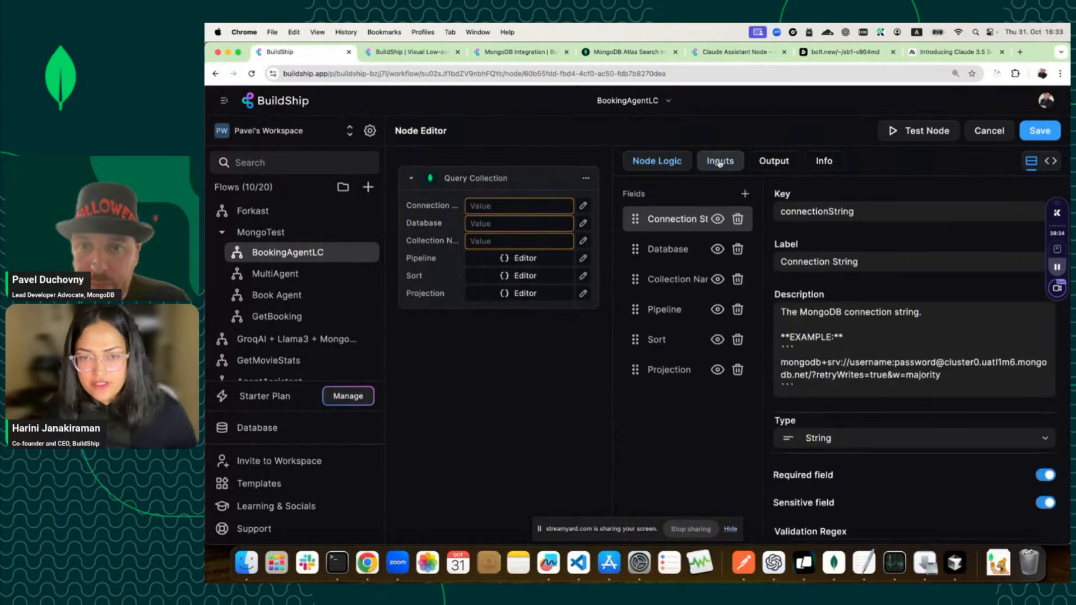
Change the Pipeline input's type from Object to Array.
{"action": "left_click", "coordinate": [681, 306]}
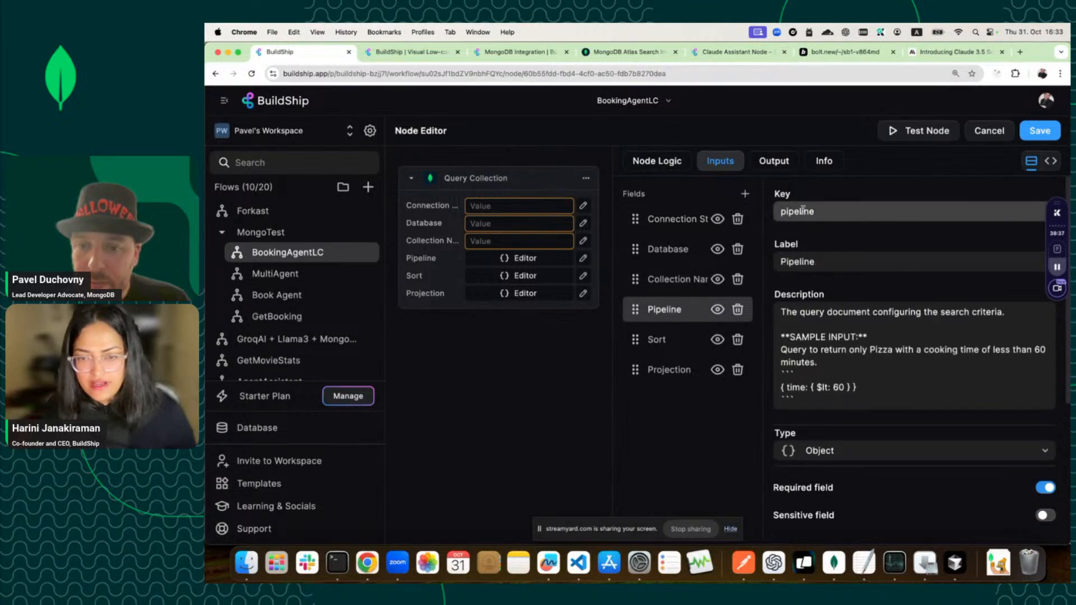
{"action": "left_click", "coordinate": [834, 451]}
{"action": "left_click", "coordinate": [844, 439]}
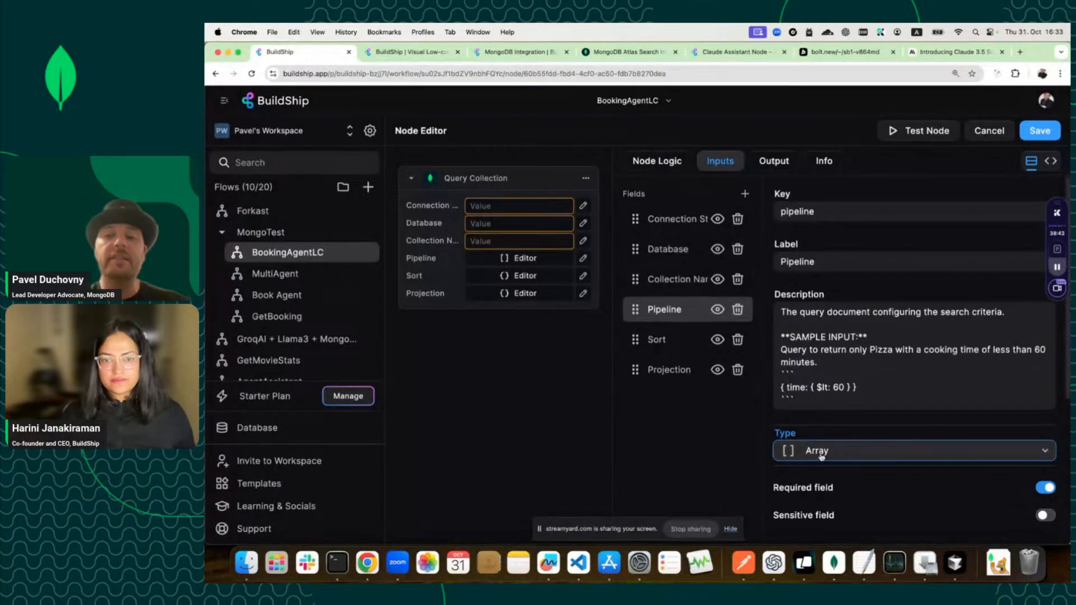
{"action": "left_click", "coordinate": [661, 166]}
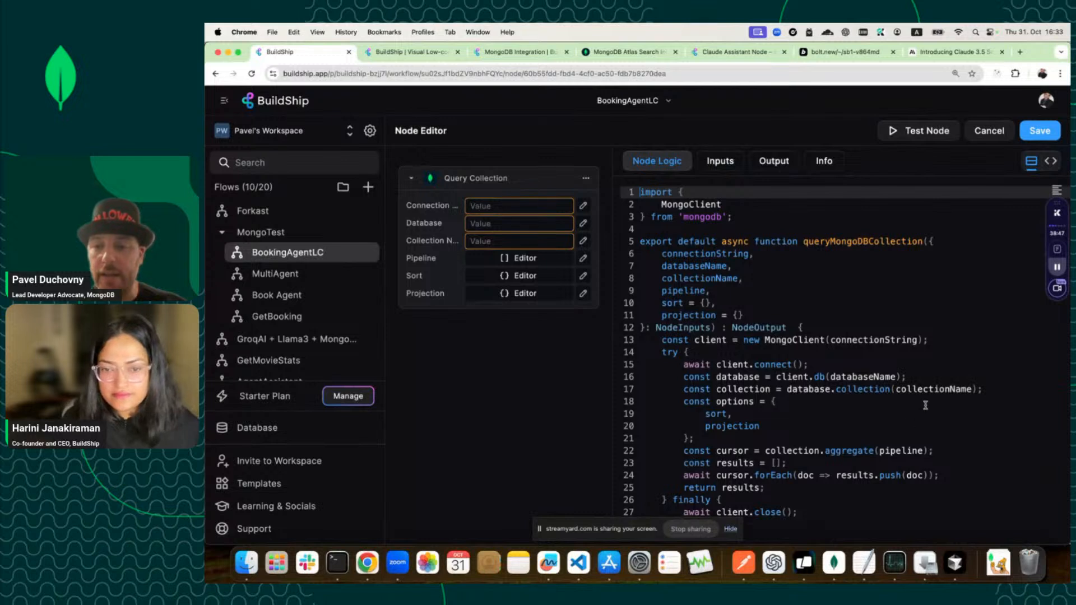
Rename the cursor variable on line 22 to results.
{"action": "left_click", "coordinate": [907, 460]}
{"action": "left_click", "coordinate": [906, 451]}
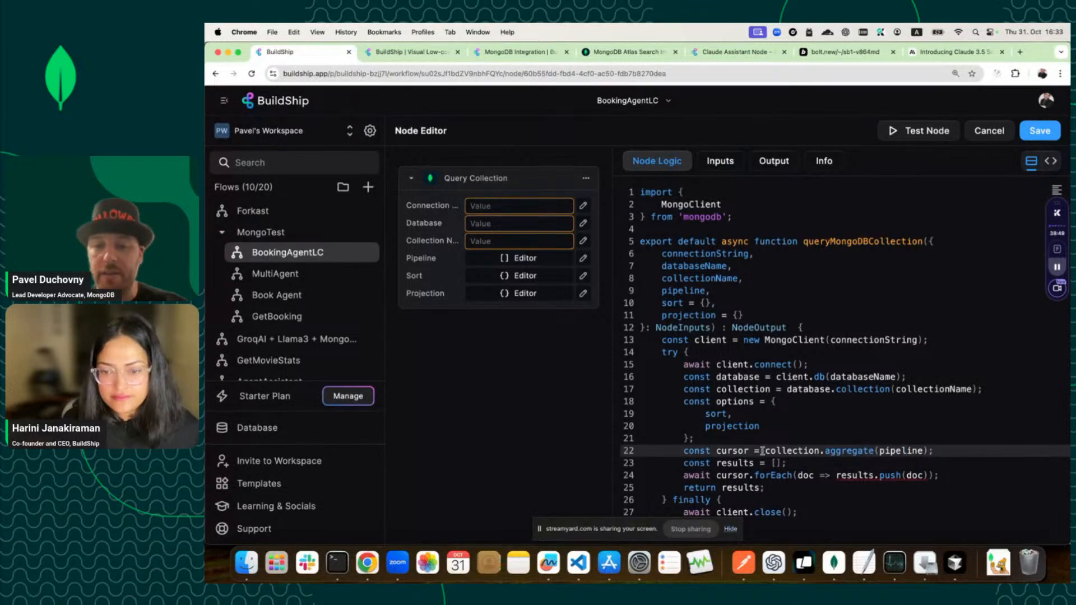
{"action": "left_click", "coordinate": [741, 460]}
{"action": "double_click", "coordinate": [741, 461]}
{"action": "key", "text": "super+c"}
{"action": "double_click", "coordinate": [731, 449]}
{"action": "key", "text": "super+v"}
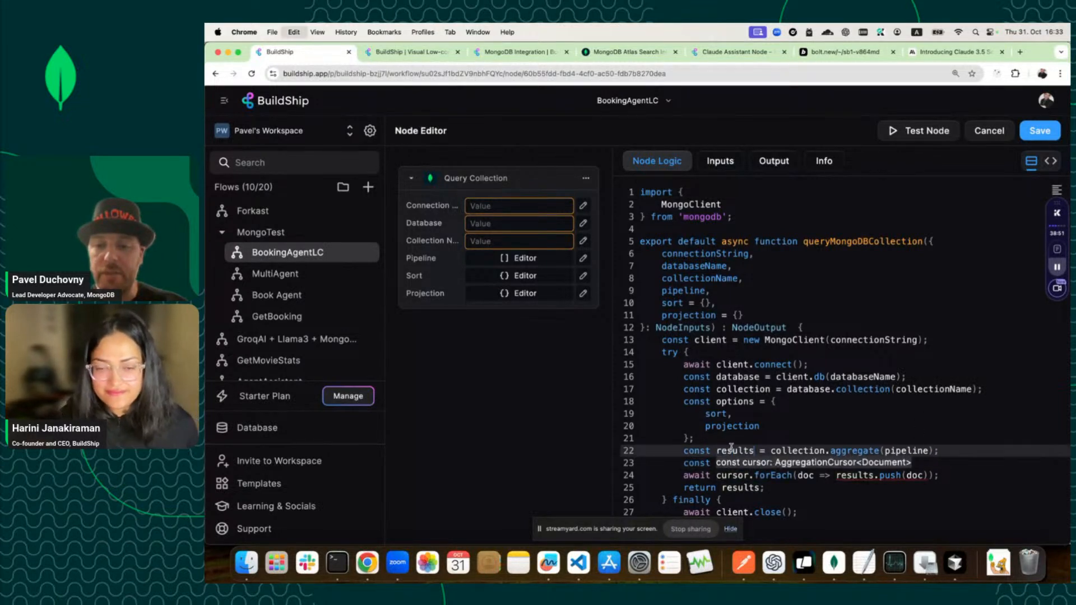
Add await before the collection call and .toArray() after aggregate(pipeline).
{"action": "left_click", "coordinate": [770, 450]}
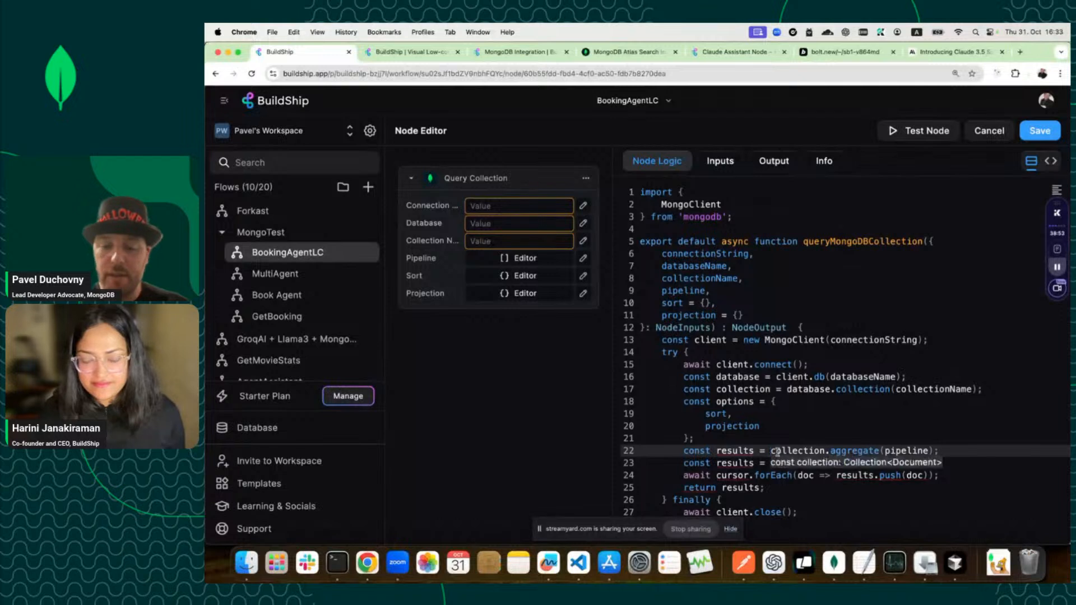
{"action": "type", "text": "aw"}
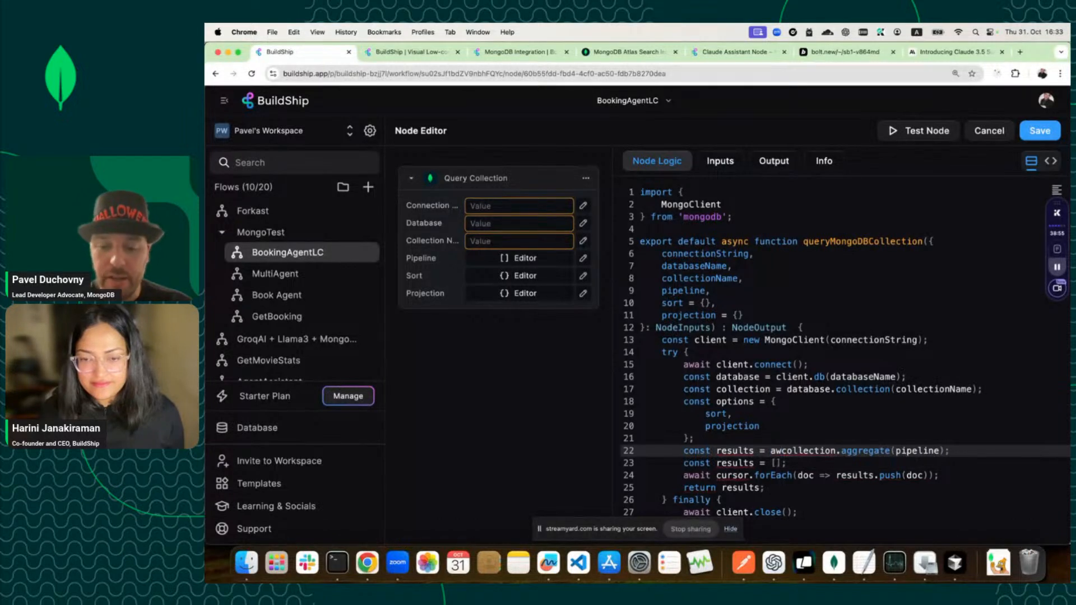
{"action": "type", "text": "ait"}
{"action": "left_click", "coordinate": [966, 451]}
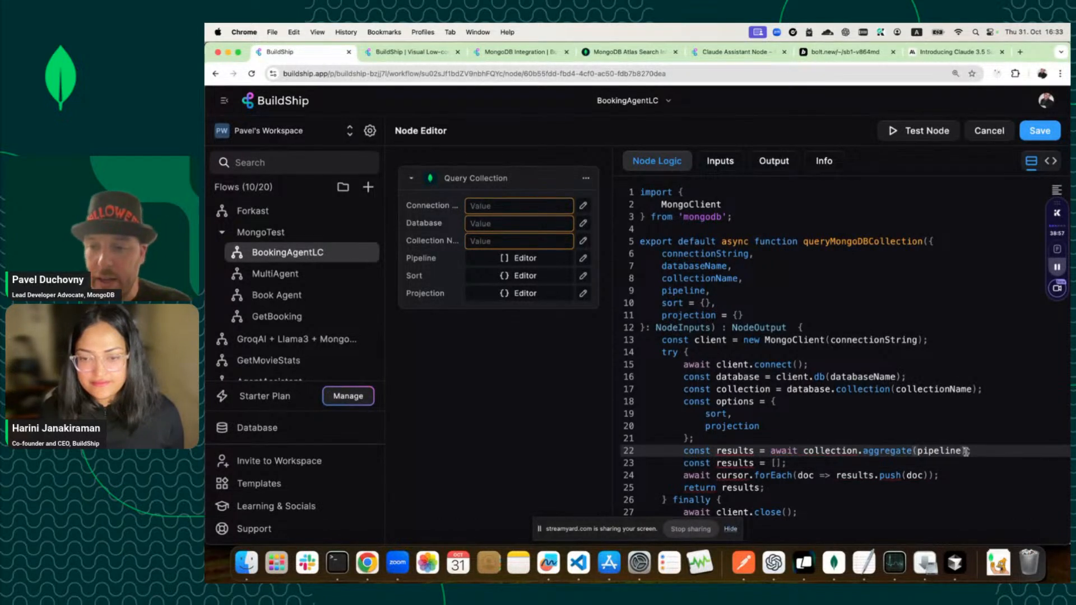
{"action": "type", "text": ".toArra"}
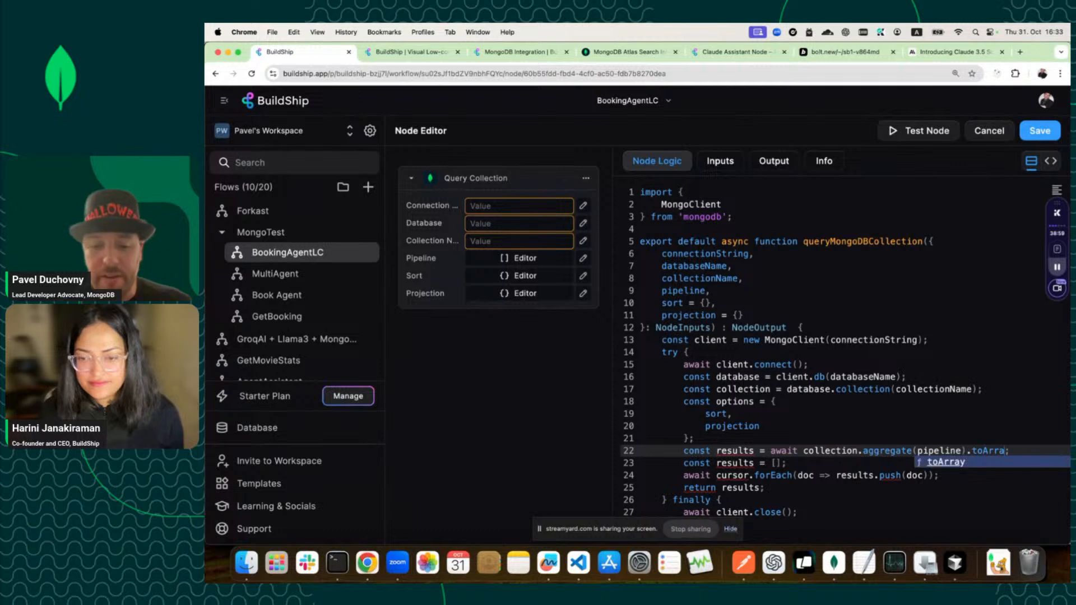
{"action": "type", "text": "y("}
Delete the old empty results array and forEach loop lines.
{"action": "left_click", "coordinate": [915, 466]}
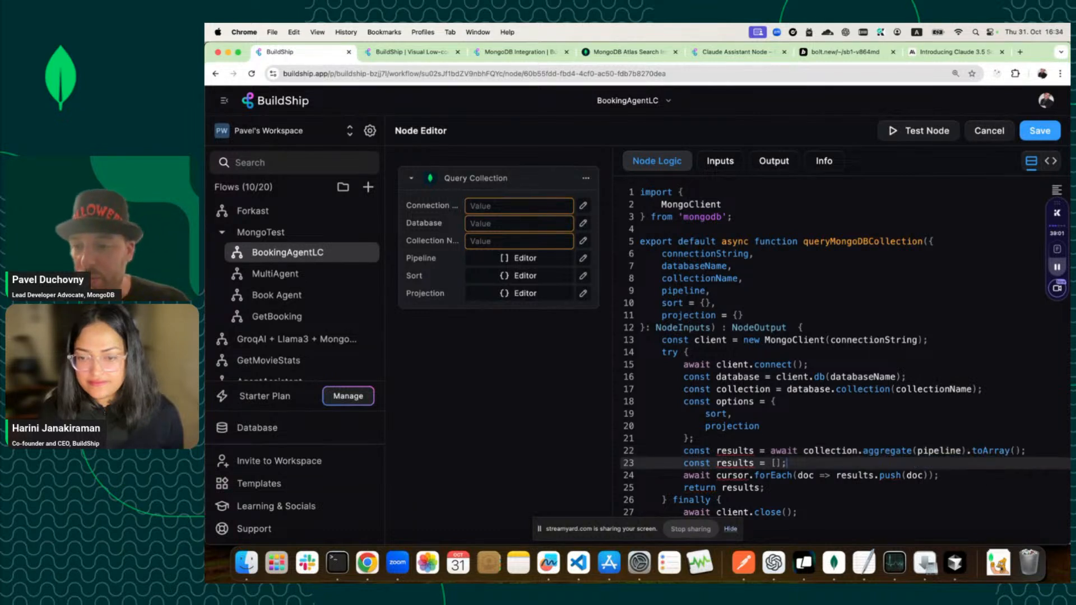
{"action": "left_click_drag", "start_coordinate": [946, 475], "coordinate": [650, 465]}
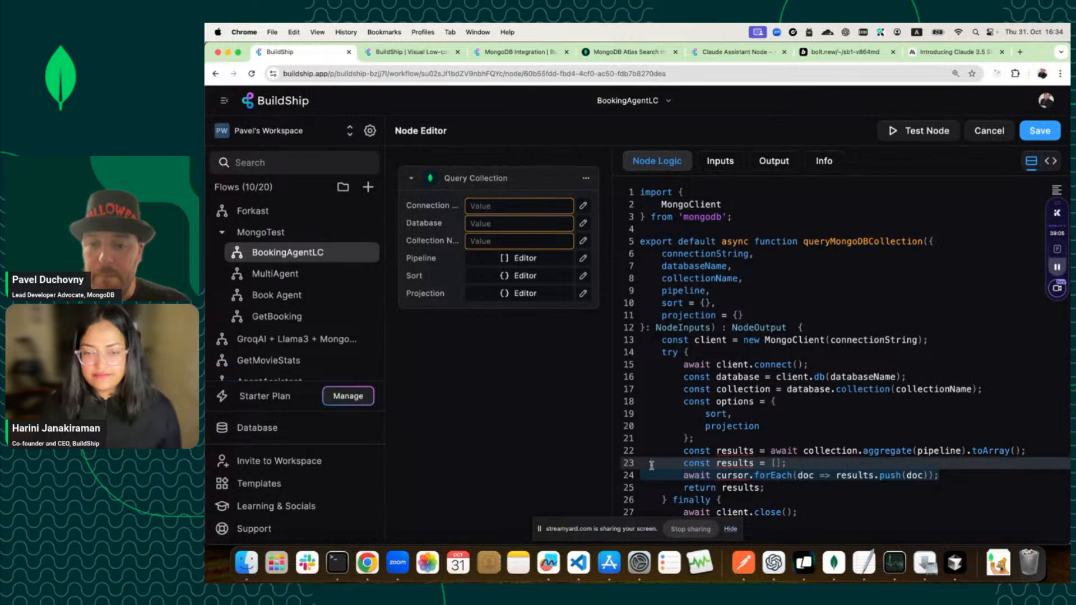
{"action": "key", "text": "BackSpace"}
{"action": "key", "text": "BackSpace"}
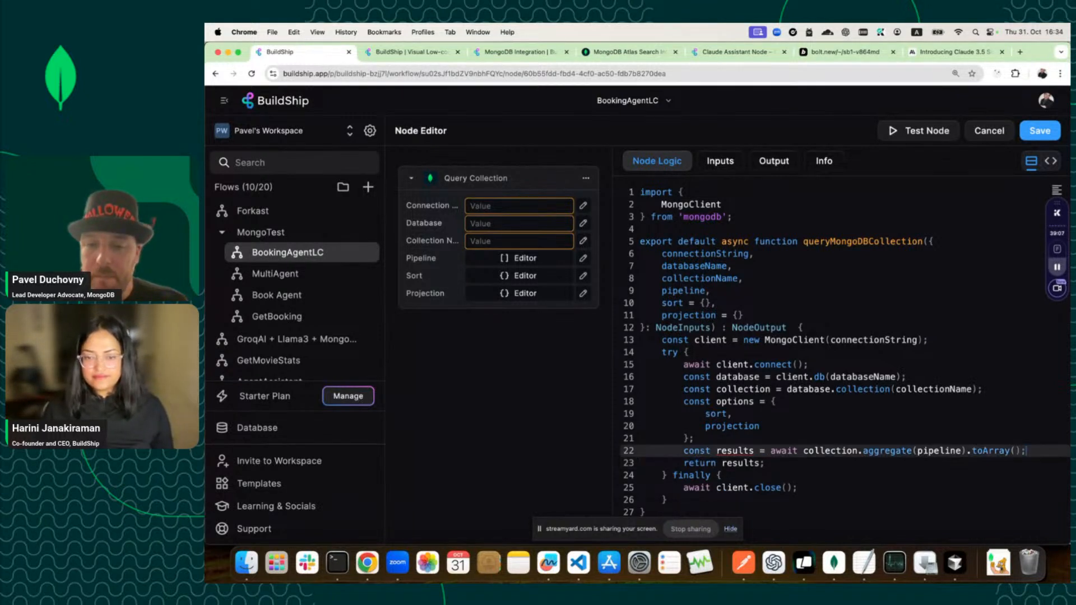
{"action": "left_click", "coordinate": [776, 475]}
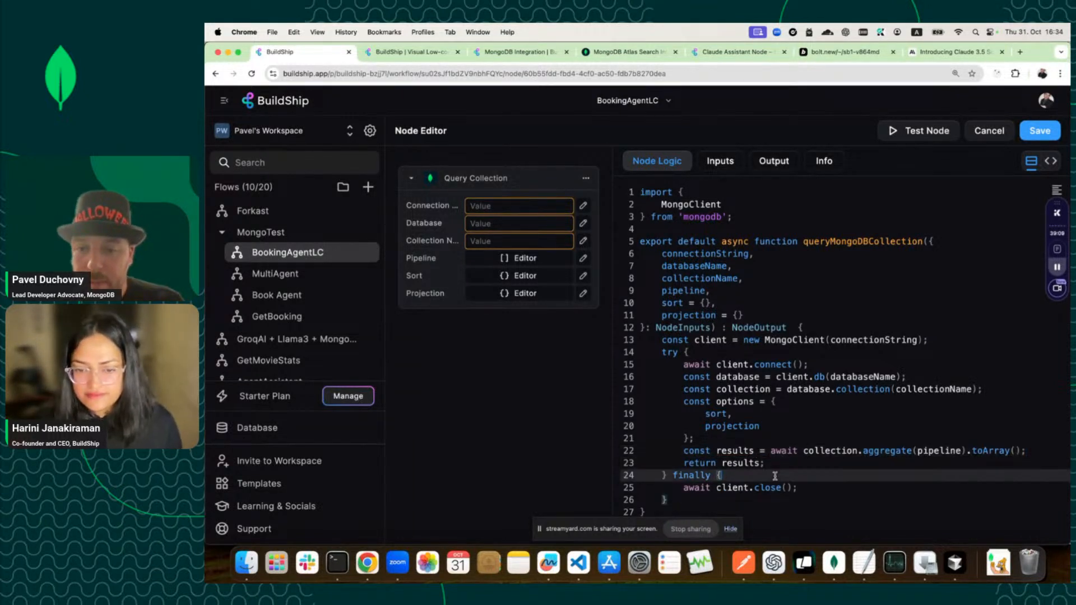
{"action": "left_click", "coordinate": [780, 459]}
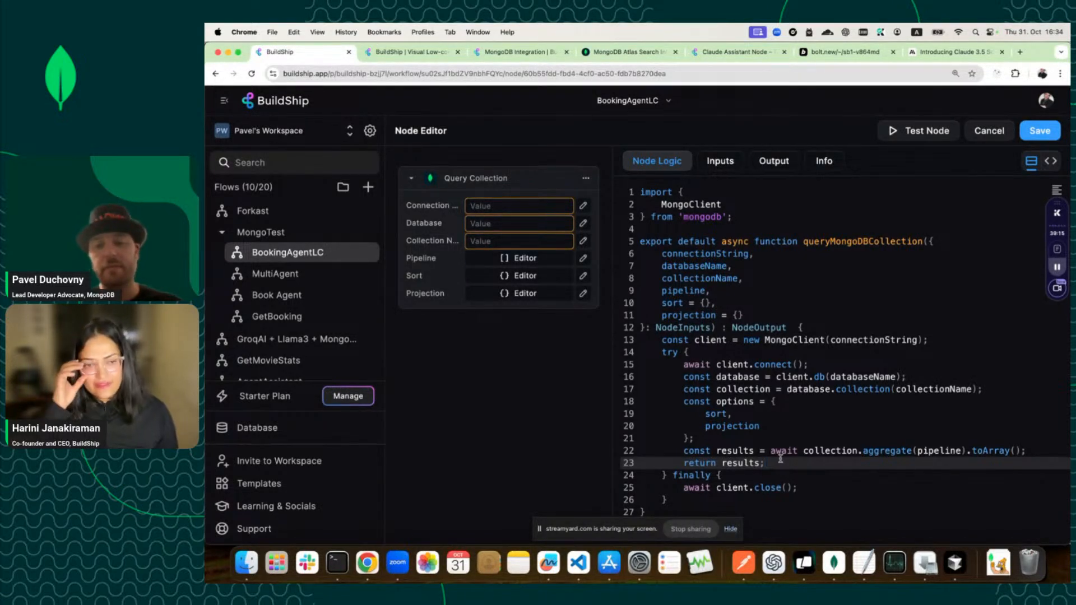
For the test run, set Connection to MONGODB_URI and database to sample_mflix.
{"action": "left_click", "coordinate": [928, 139]}
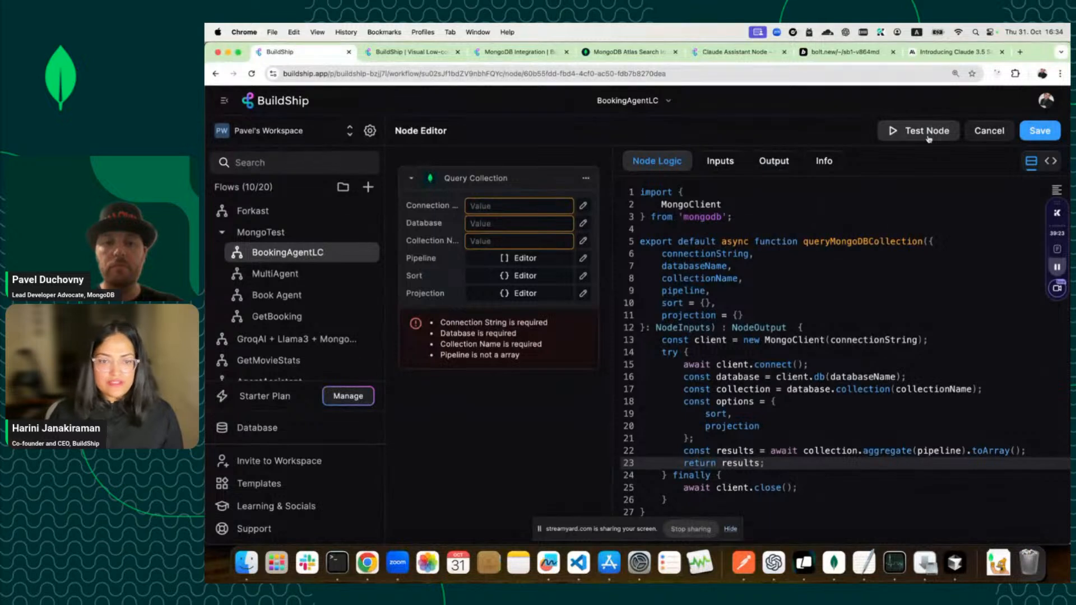
{"action": "left_click", "coordinate": [542, 205]}
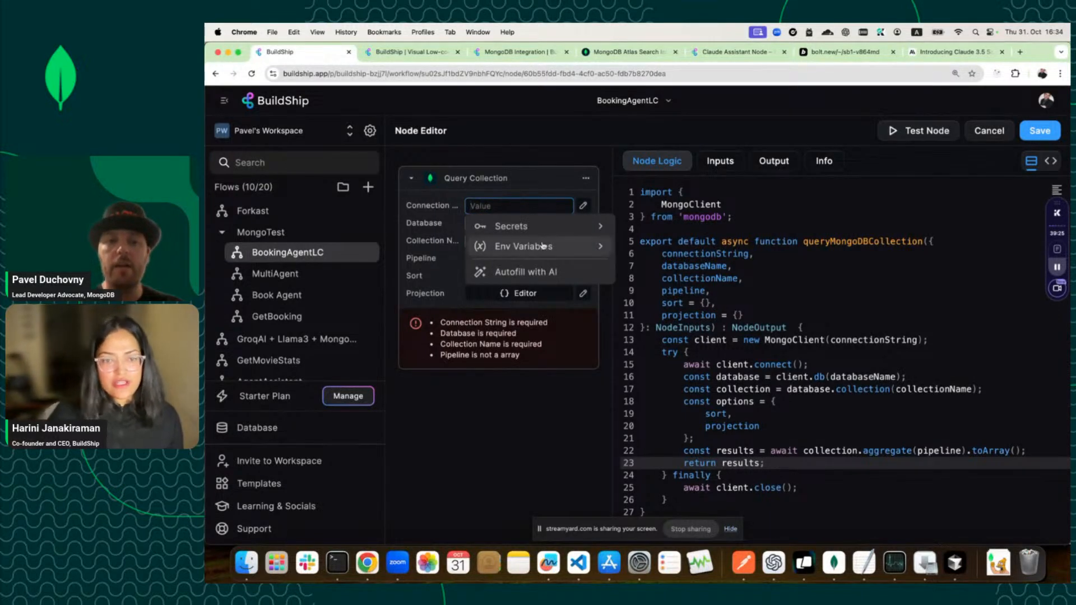
{"action": "left_click", "coordinate": [582, 251]}
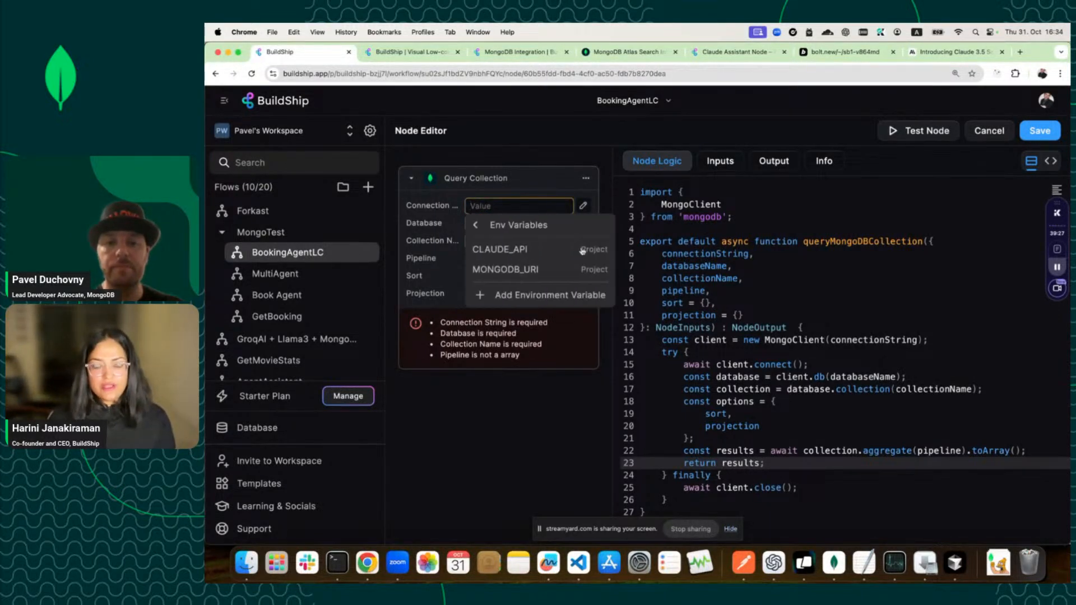
{"action": "left_click", "coordinate": [532, 269]}
{"action": "left_click", "coordinate": [511, 225]}
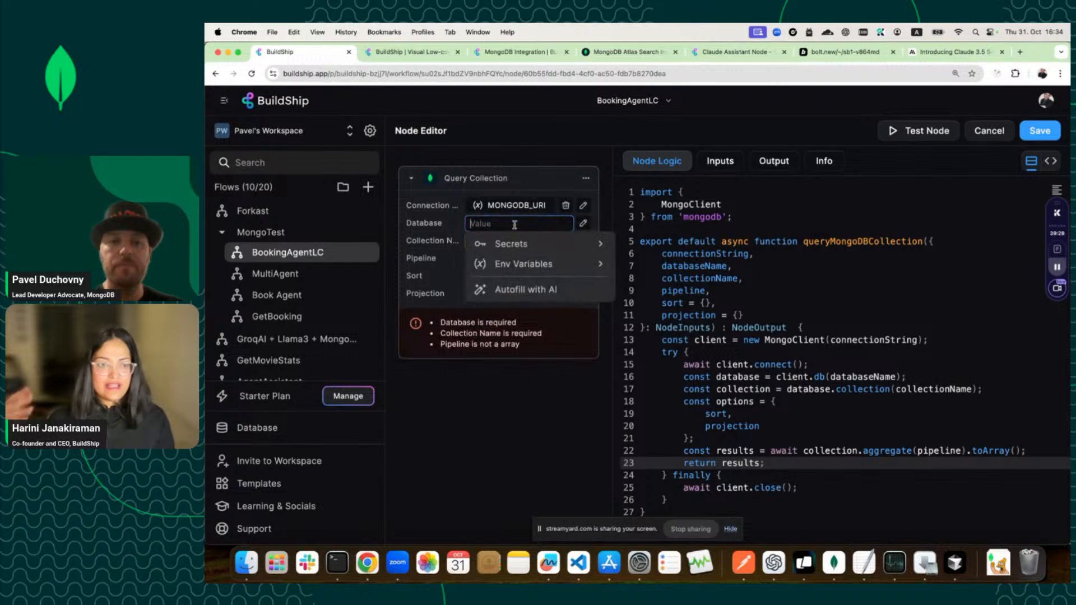
{"action": "type", "text": "sample"}
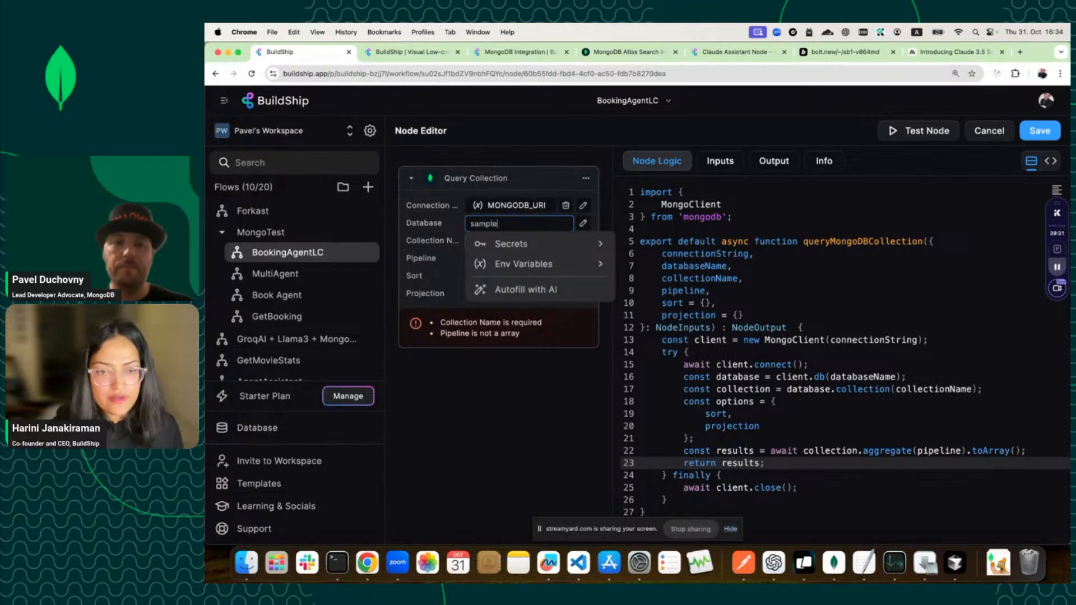
{"action": "type", "text": "_mflix"}
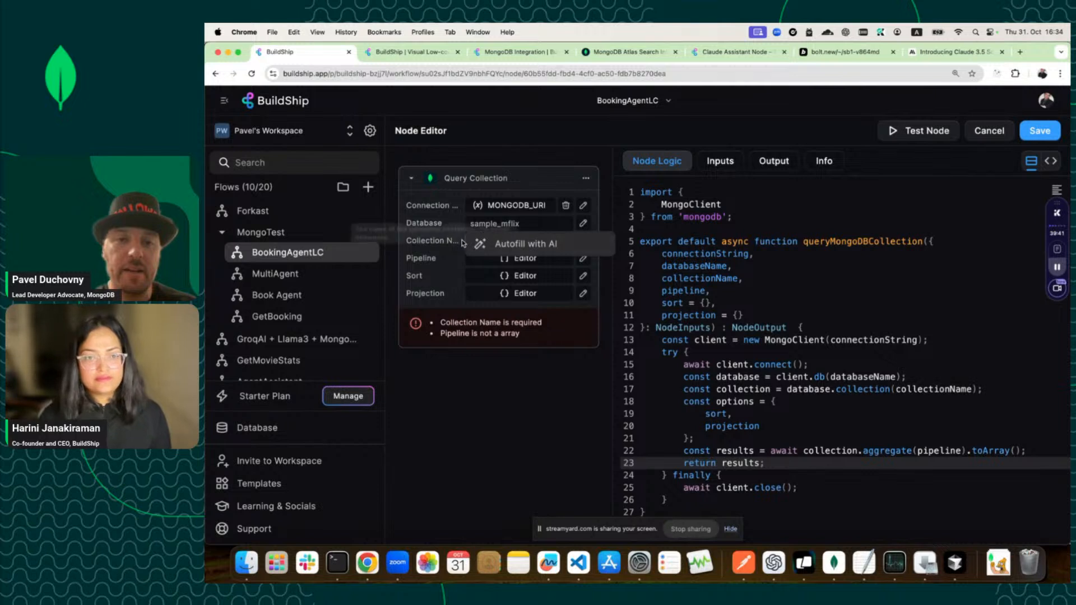
{"action": "left_click", "coordinate": [486, 275]}
Enter collection listingsAndReviews and pipeline [{$limit : 1}].
{"action": "left_click", "coordinate": [496, 242]}
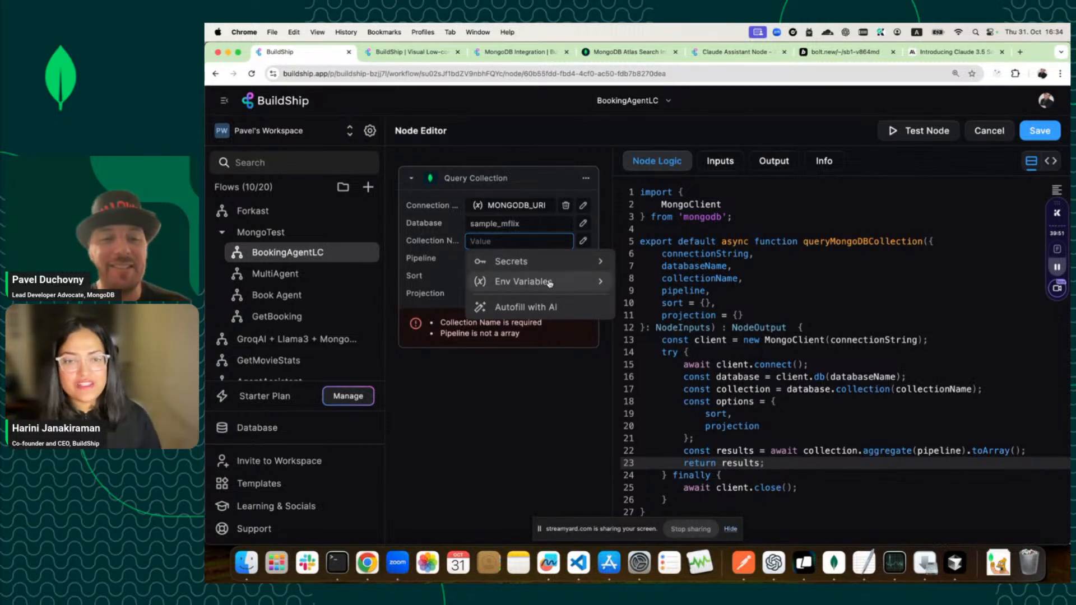
{"action": "type", "text": "l"}
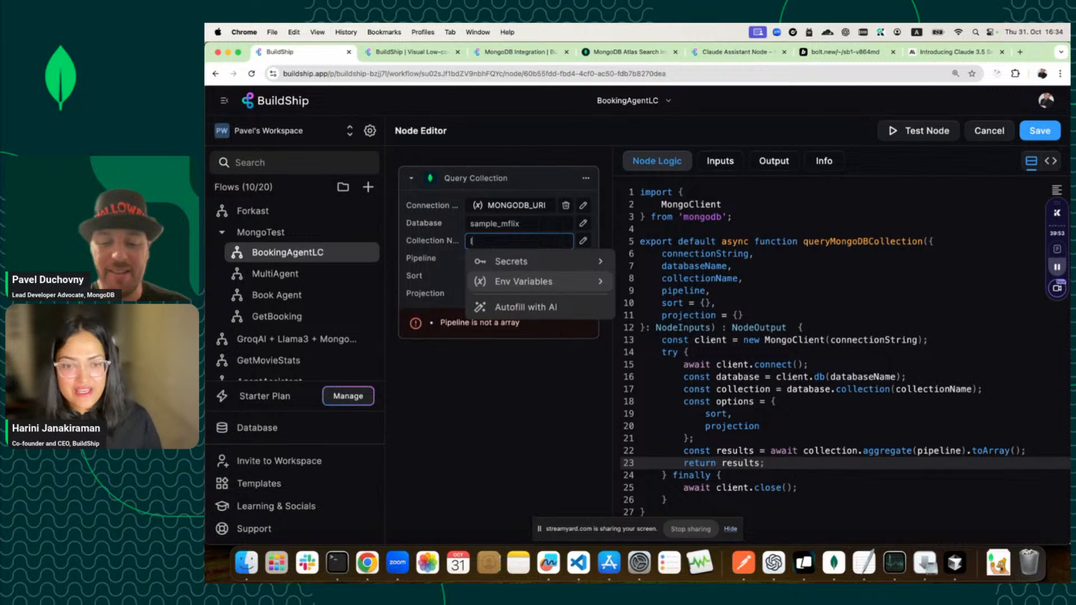
{"action": "type", "text": "istingsAndReviews"}
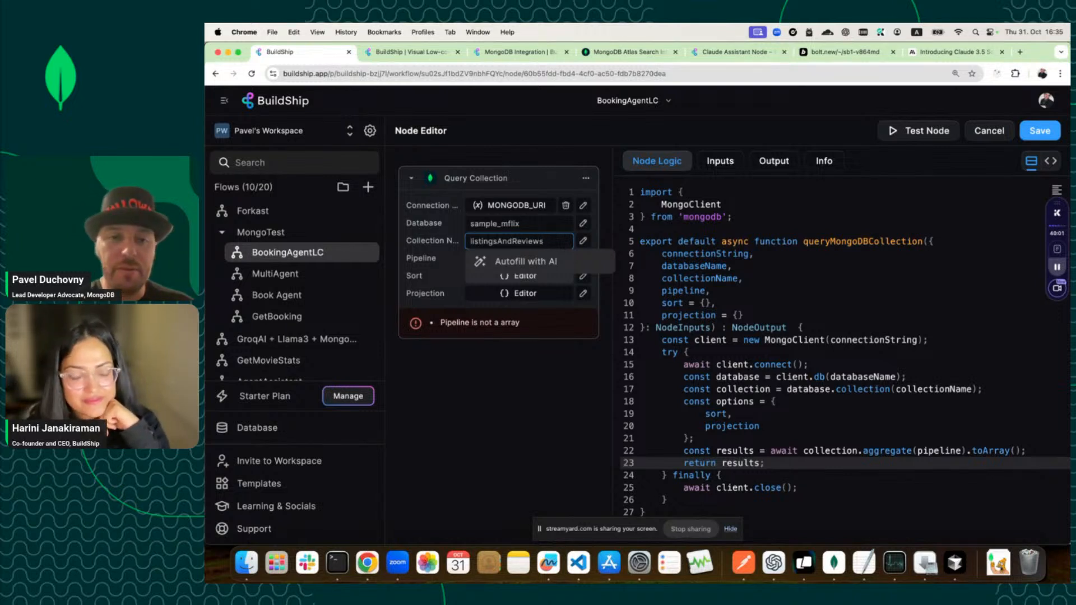
{"action": "left_click", "coordinate": [512, 258]}
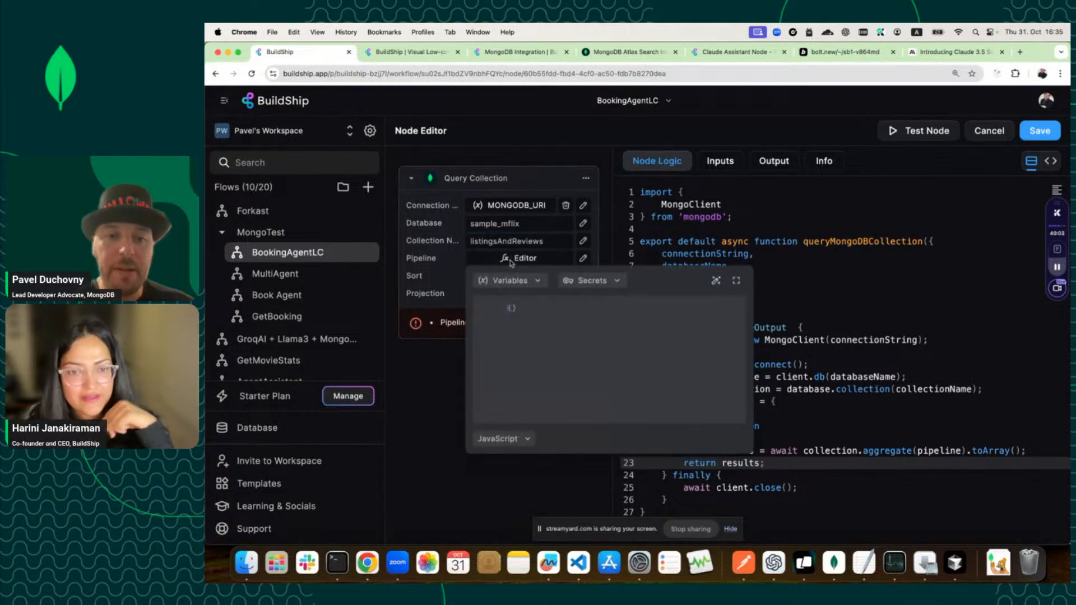
{"action": "type", "text": "["}
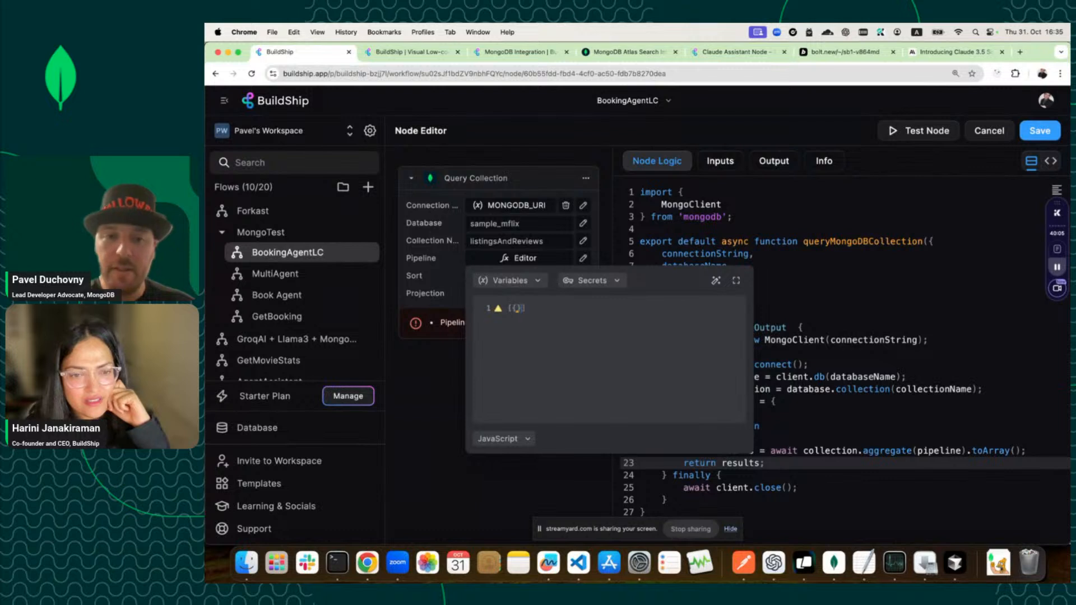
{"action": "key", "text": "BackSpace"}
{"action": "type", "text": "{$"}
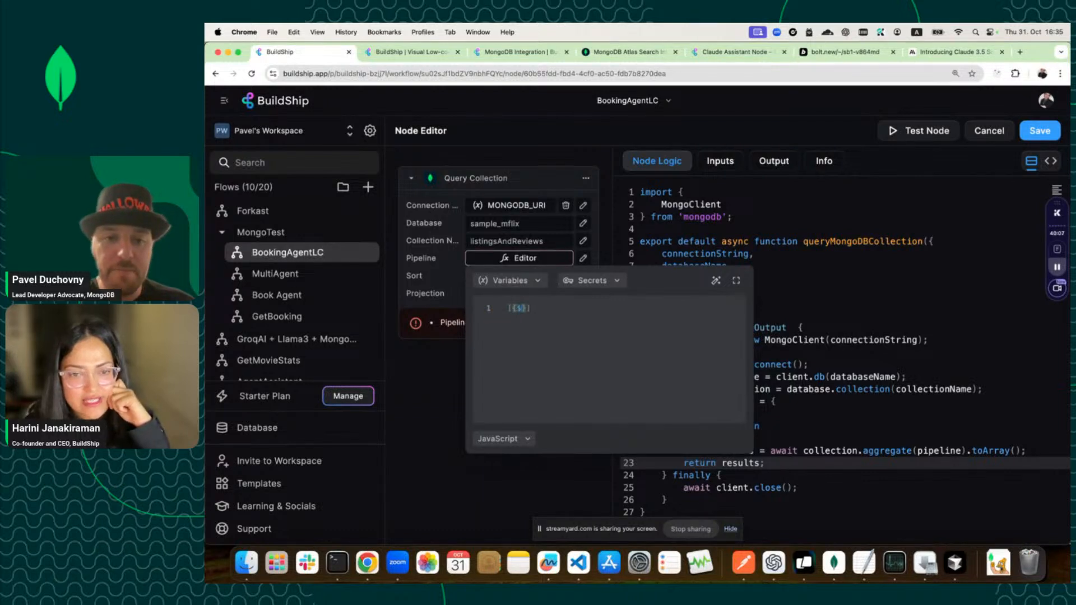
{"action": "type", "text": "limit : "}
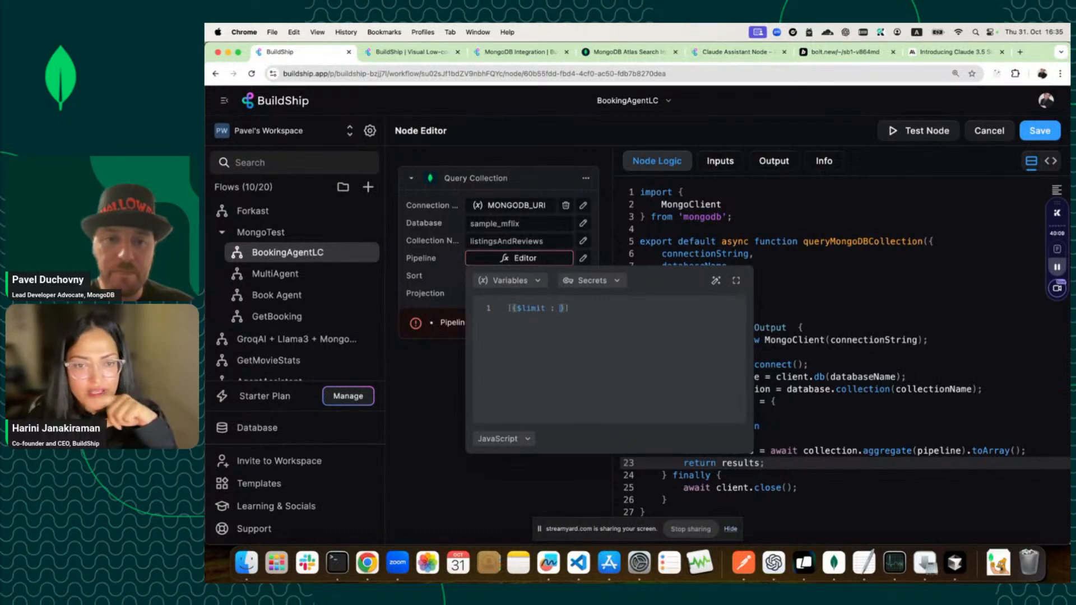
{"action": "type", "text": "1"}
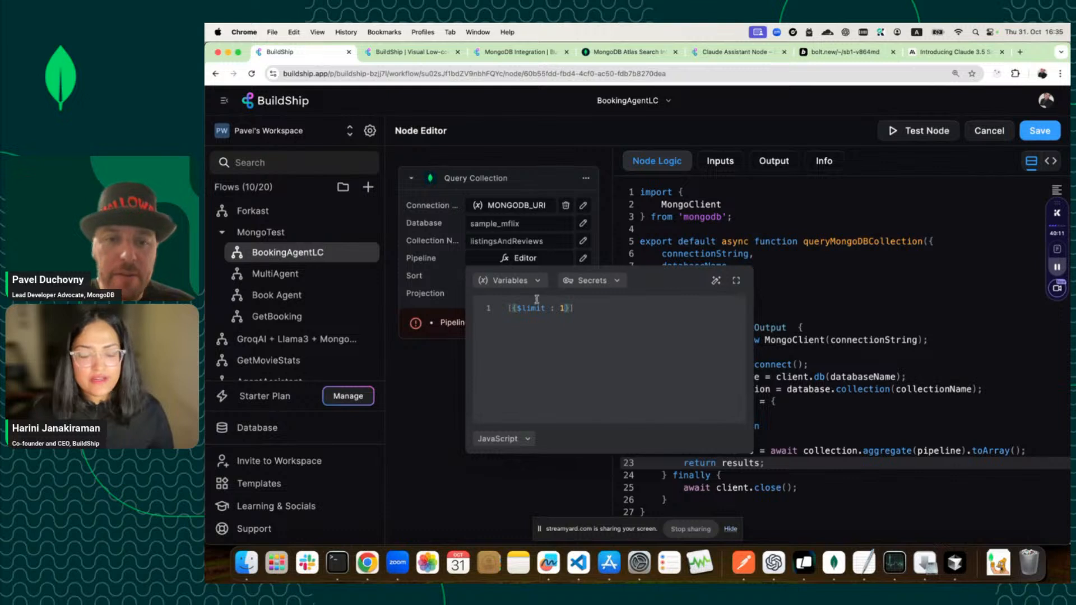
{"action": "left_click", "coordinate": [510, 223]}
Correct the database name to sample_airbnb, recheck the pipeline, and run the node test.
{"action": "left_click", "coordinate": [516, 223]}
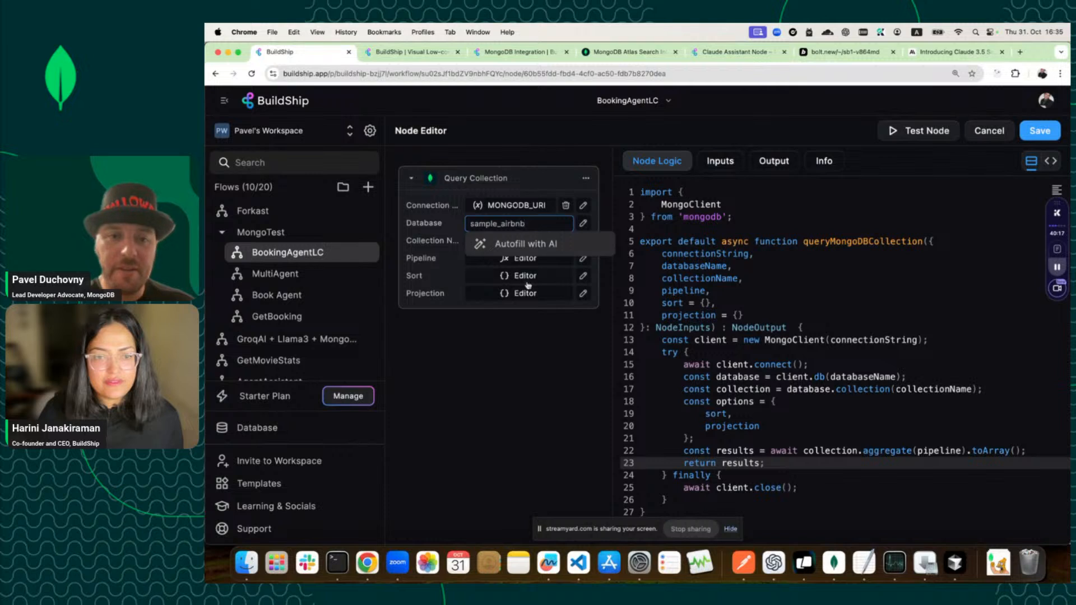
{"action": "left_click", "coordinate": [548, 330]}
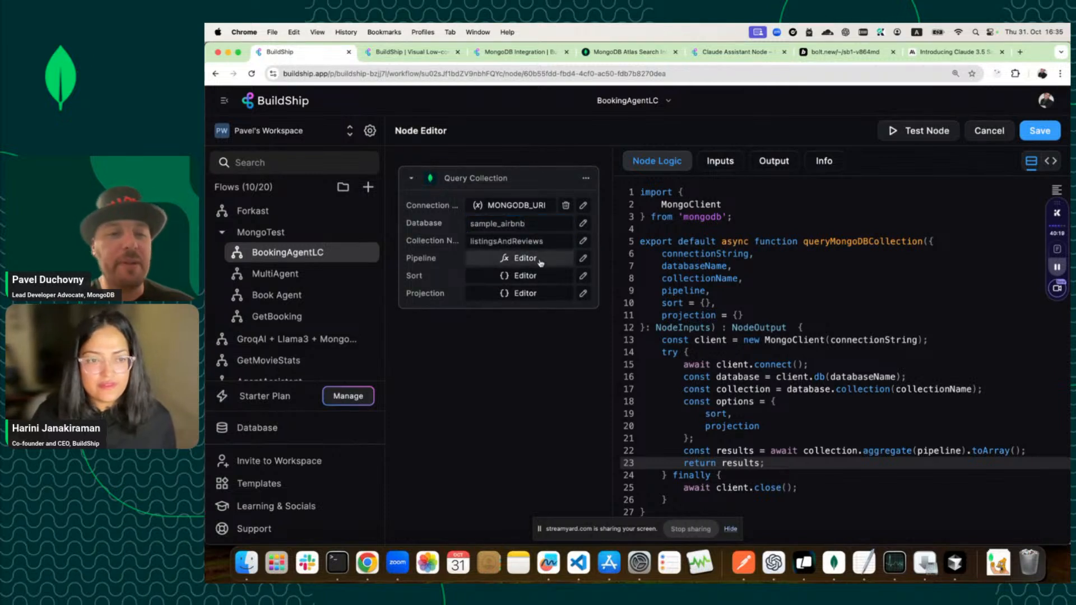
{"action": "left_click", "coordinate": [539, 261]}
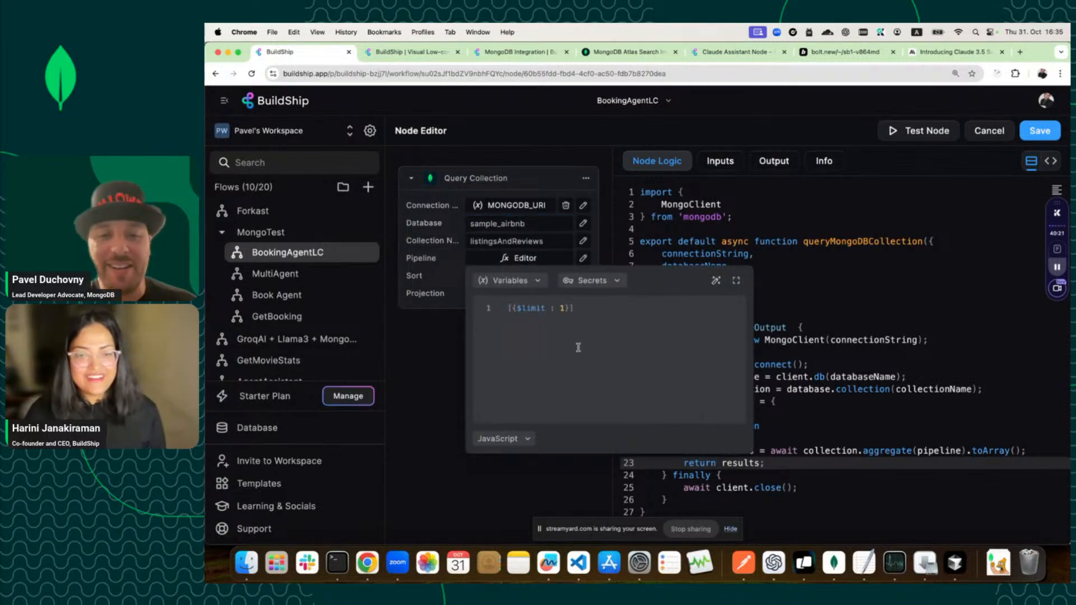
{"action": "left_click", "coordinate": [855, 345]}
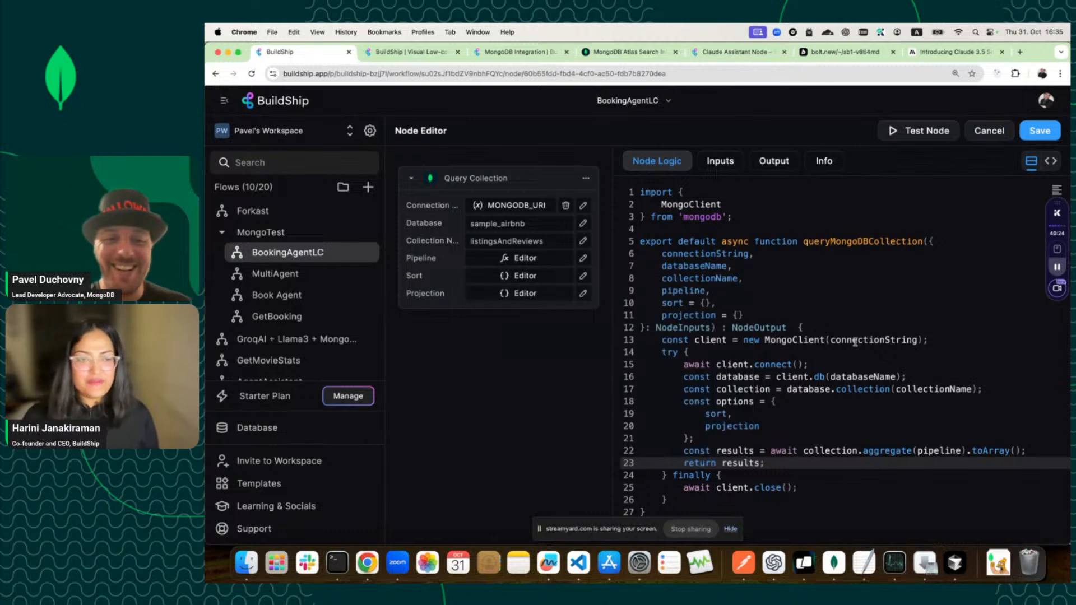
{"action": "left_click", "coordinate": [944, 132]}
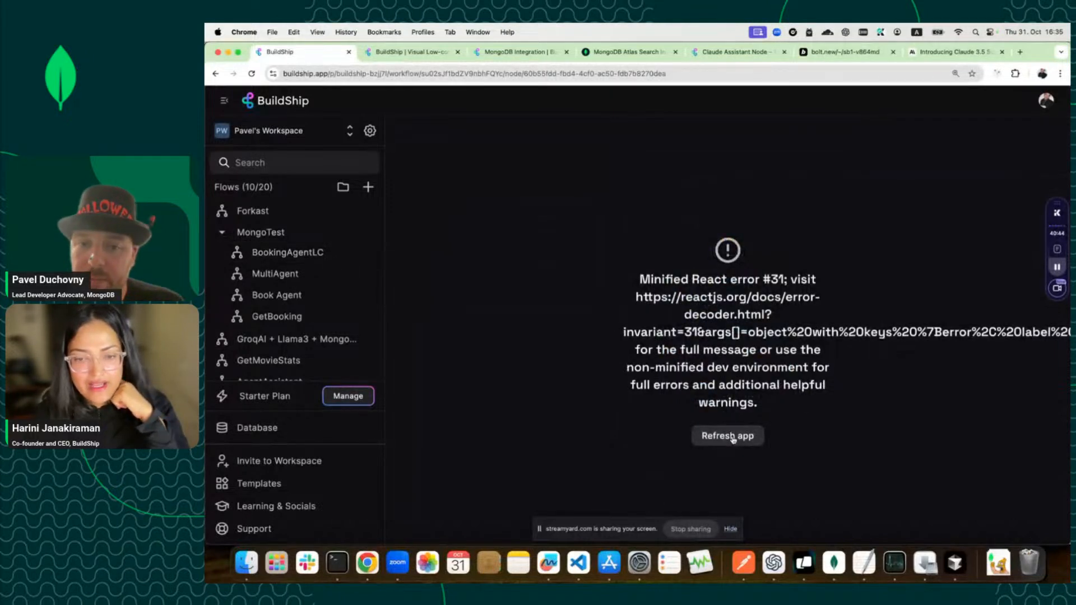
Reload BuildShip after the crash to return to the BookingAgentLC workflow canvas.
{"action": "left_click", "coordinate": [731, 437]}
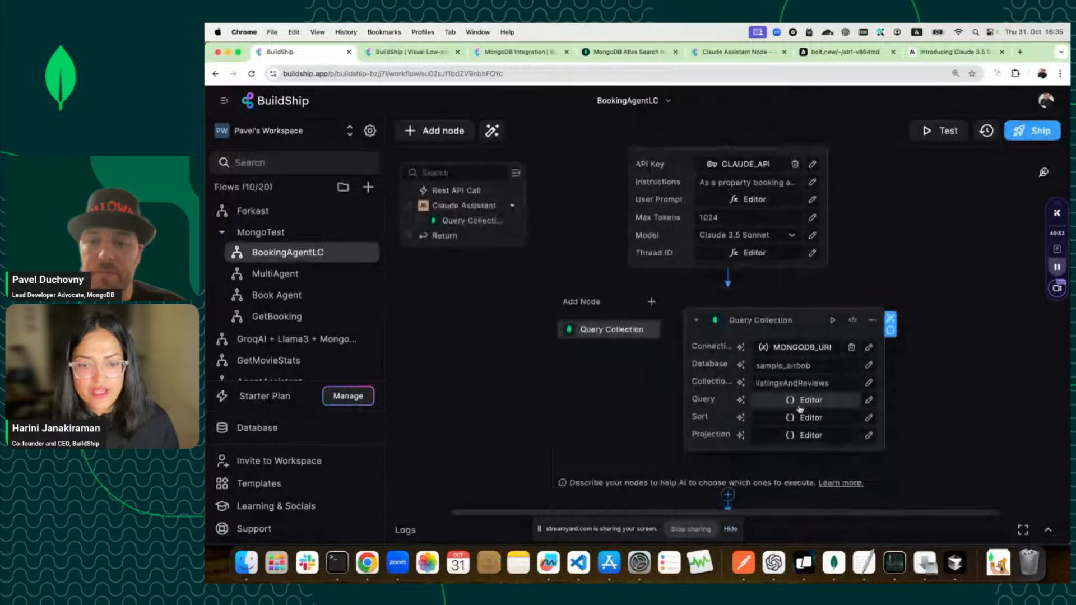
Rename the Query Collection node's code parameter from query to pipeline.
{"action": "left_click", "coordinate": [853, 322]}
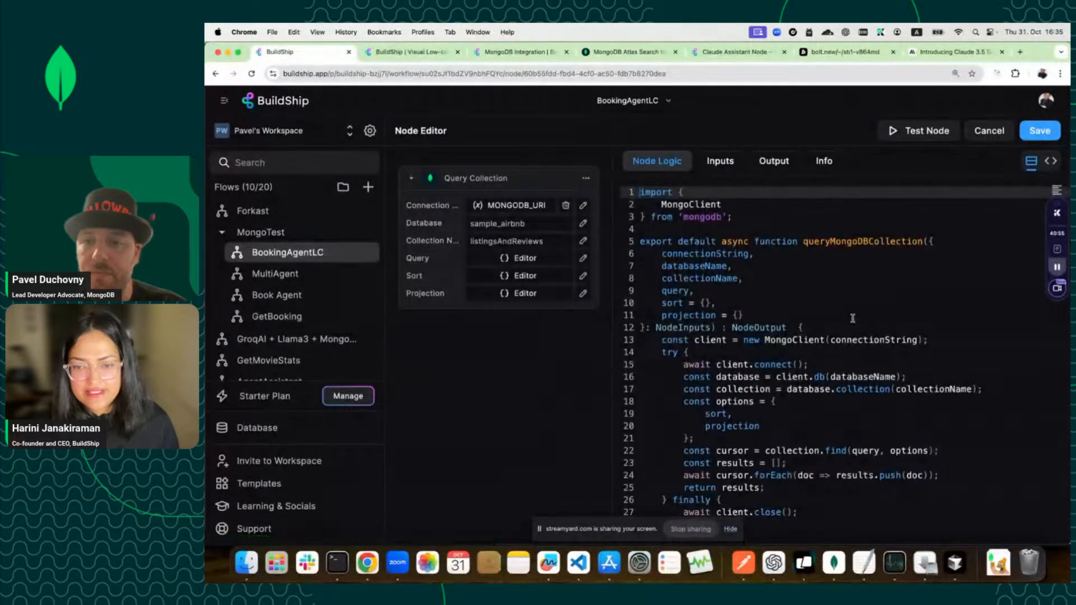
{"action": "double_click", "coordinate": [676, 290]}
{"action": "type", "text": "pipe"}
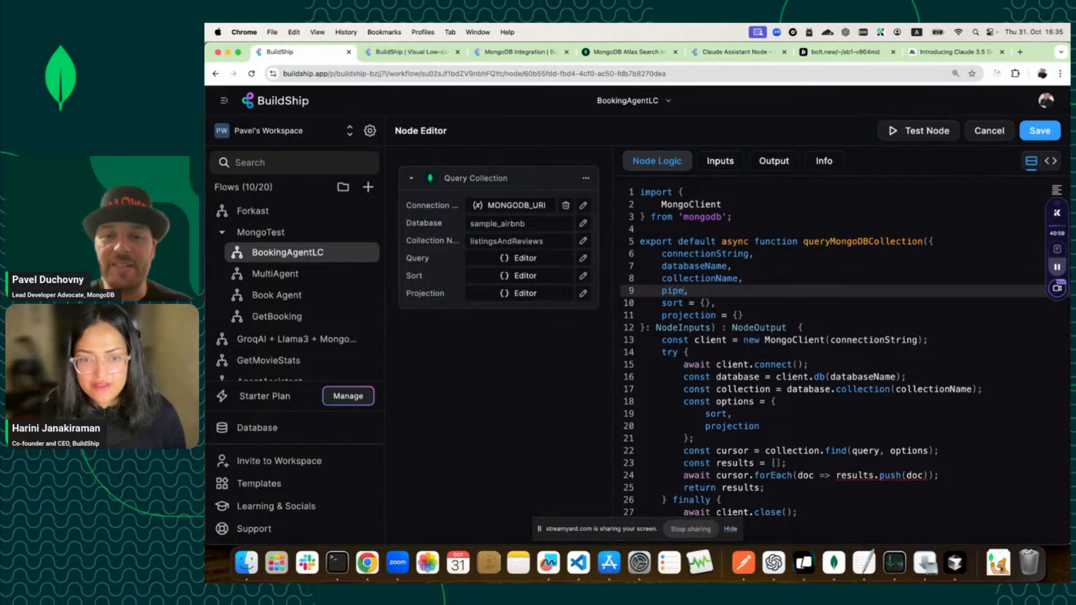
{"action": "type", "text": "line"}
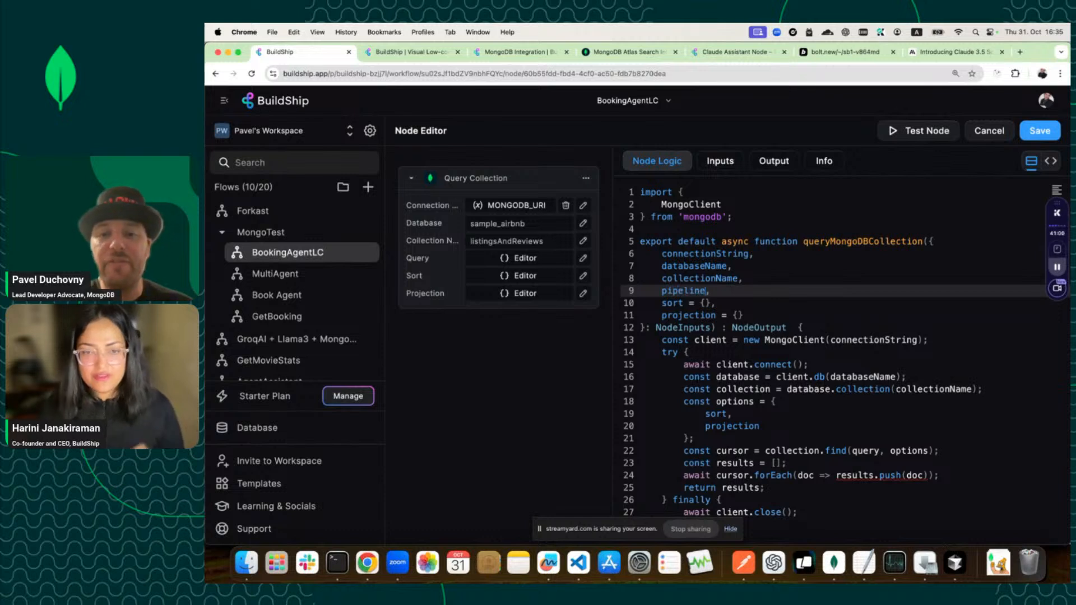
Change the Query input to key pipeline, label Pipeline, type Array.
{"action": "left_click", "coordinate": [717, 162]}
{"action": "left_click", "coordinate": [685, 317]}
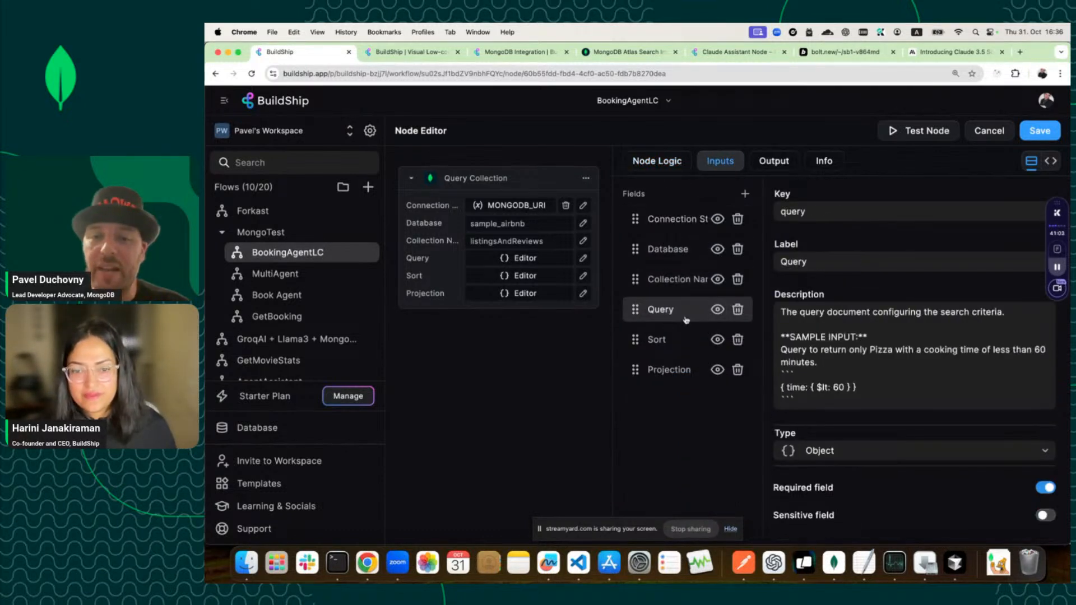
{"action": "double_click", "coordinate": [794, 213]}
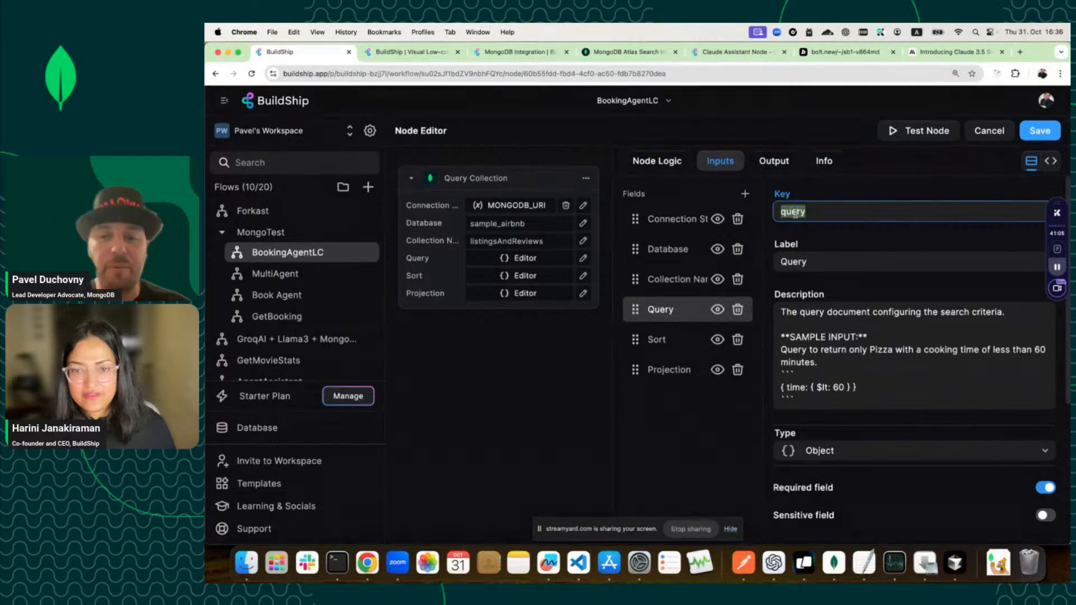
{"action": "type", "text": "pipeline"}
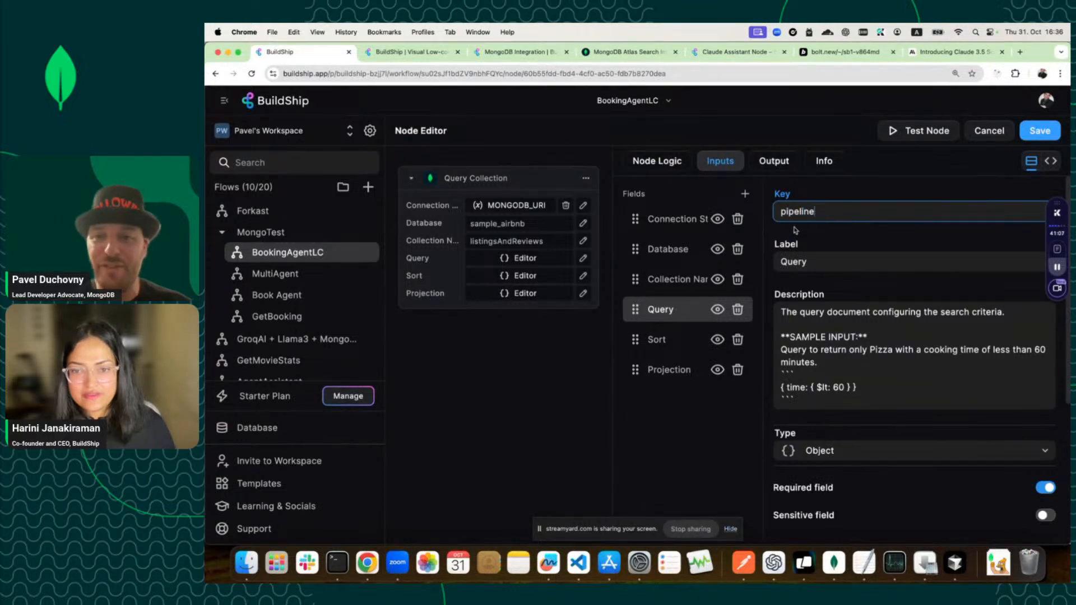
{"action": "double_click", "coordinate": [794, 262]}
{"action": "type", "text": "Pi"}
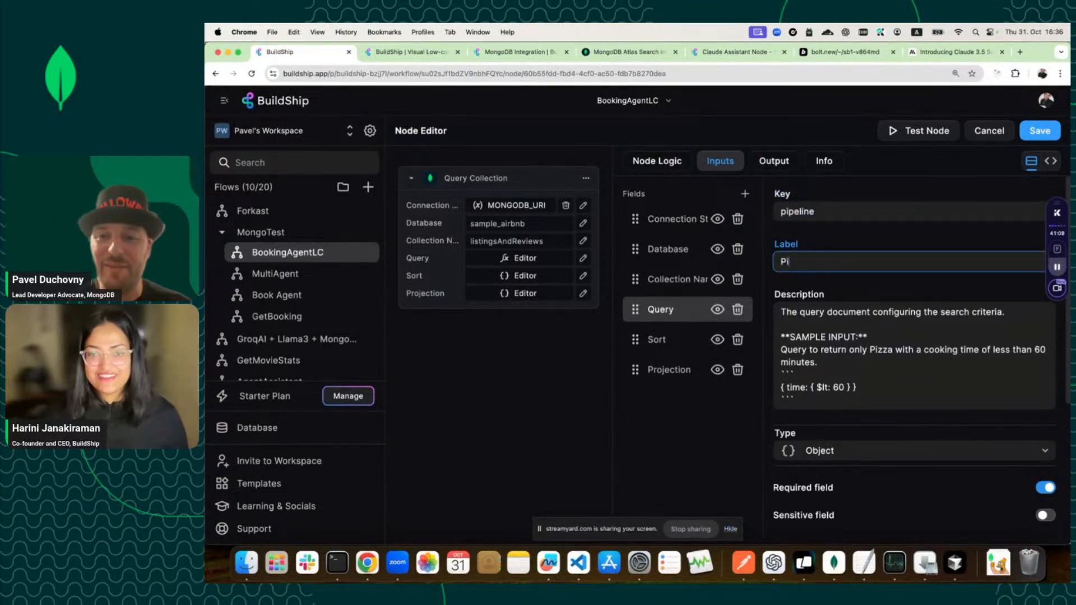
{"action": "type", "text": "pel"}
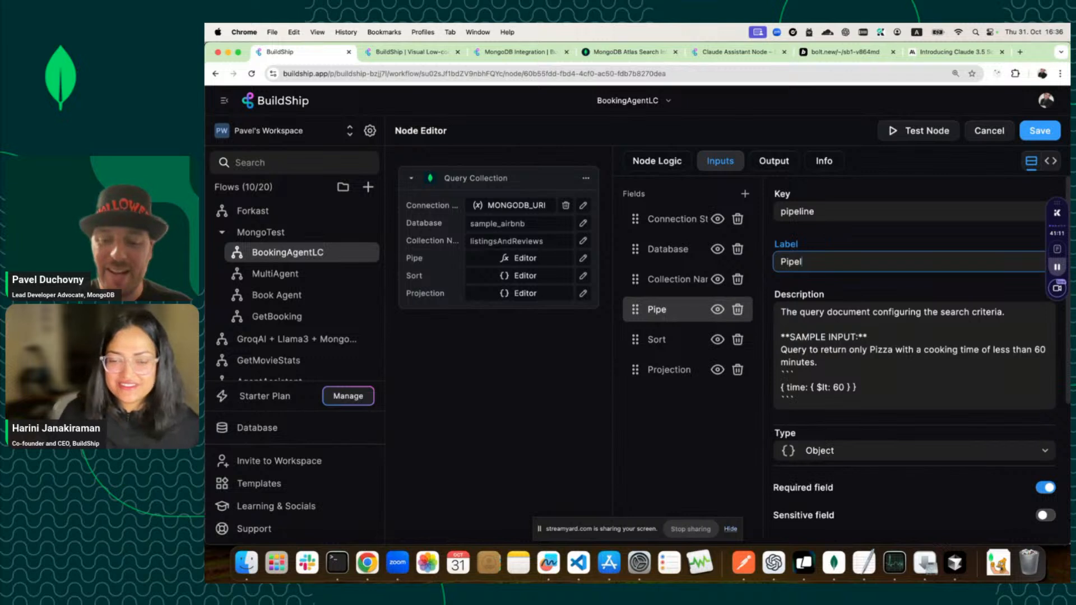
{"action": "type", "text": "ine"}
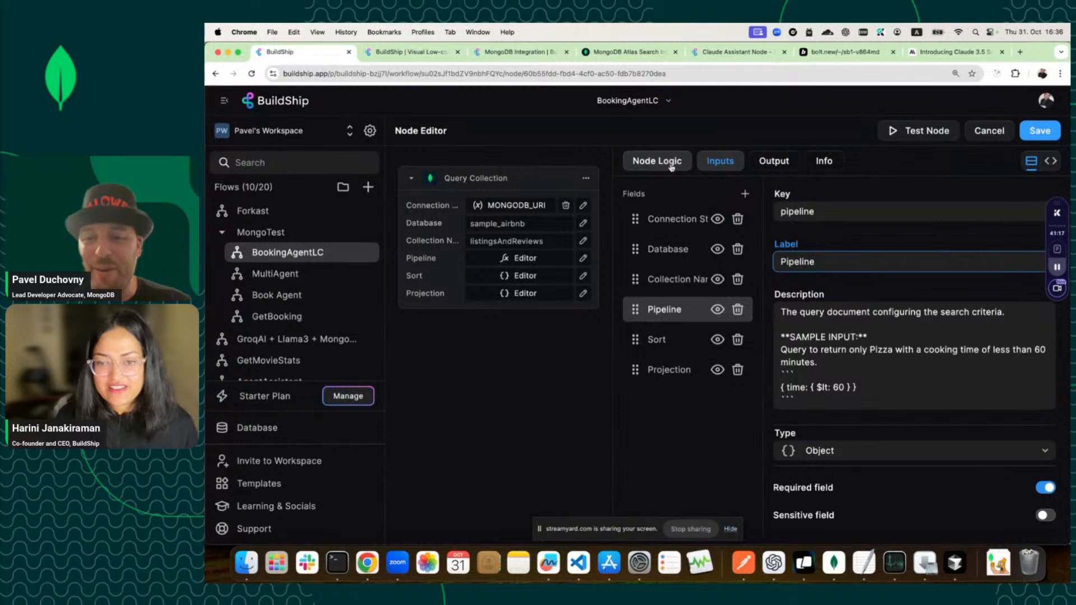
{"action": "left_click", "coordinate": [878, 451]}
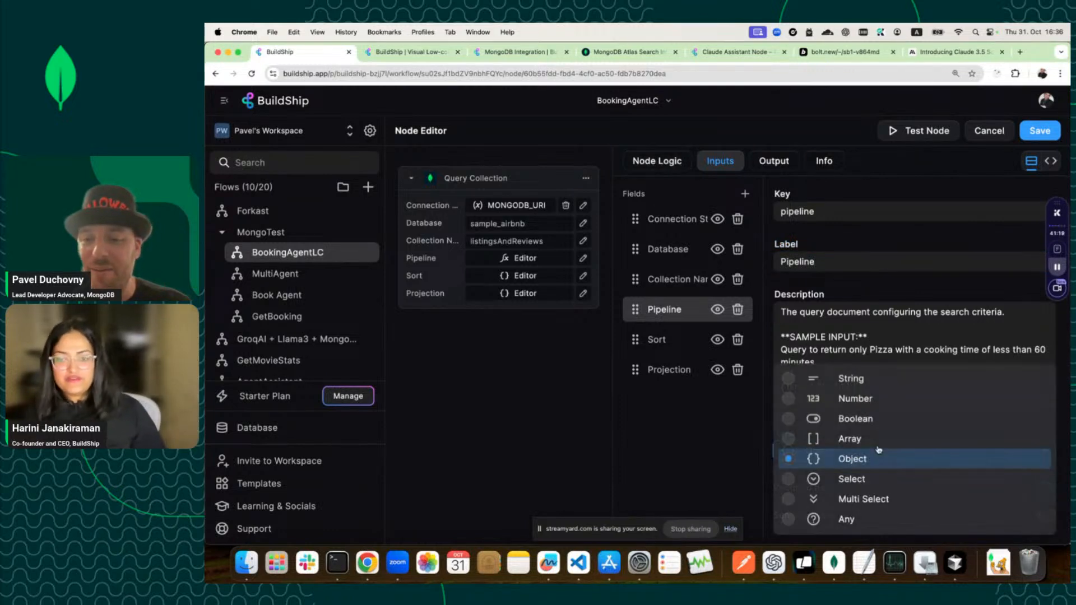
{"action": "left_click", "coordinate": [859, 442]}
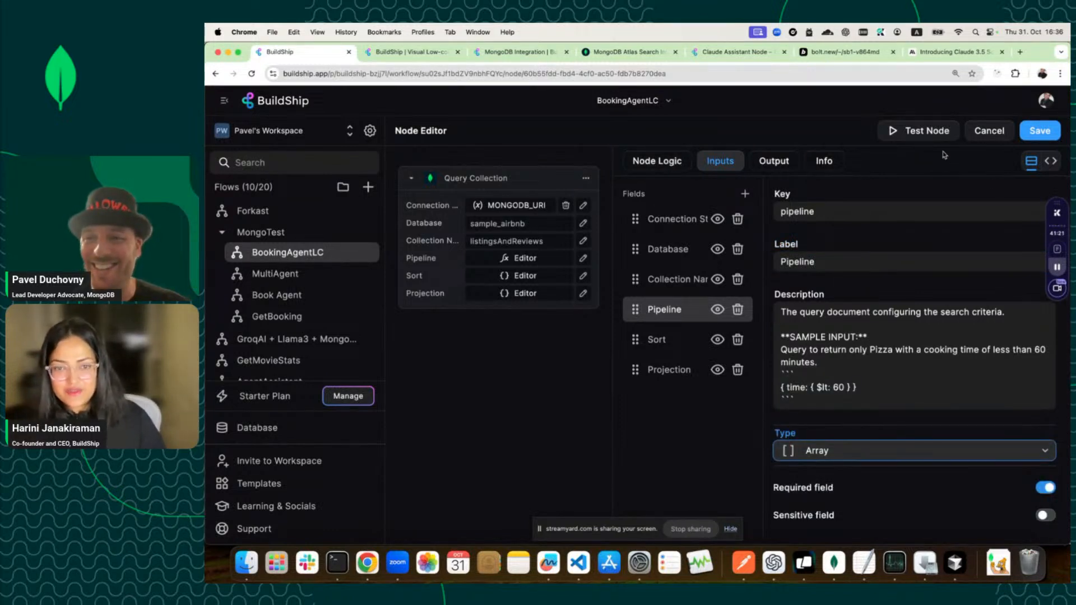
{"action": "left_click", "coordinate": [658, 168]}
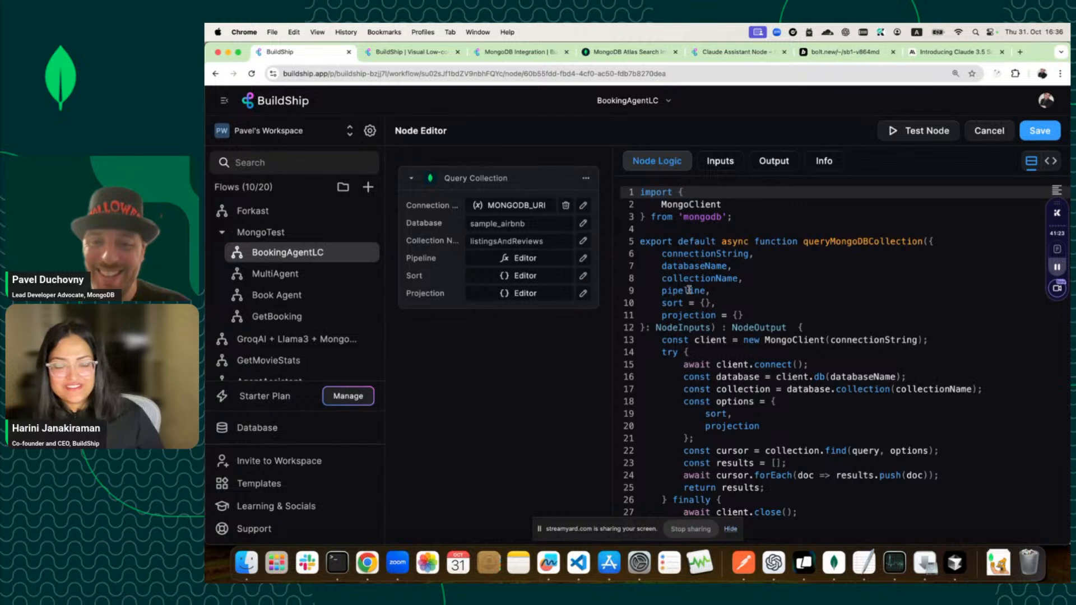
Replace find(query, options) on line 22 with aggregate(pipeline).
{"action": "left_click", "coordinate": [689, 291]}
{"action": "scroll", "coordinate": [787, 425], "scroll_direction": "down", "scroll_amount": 1}
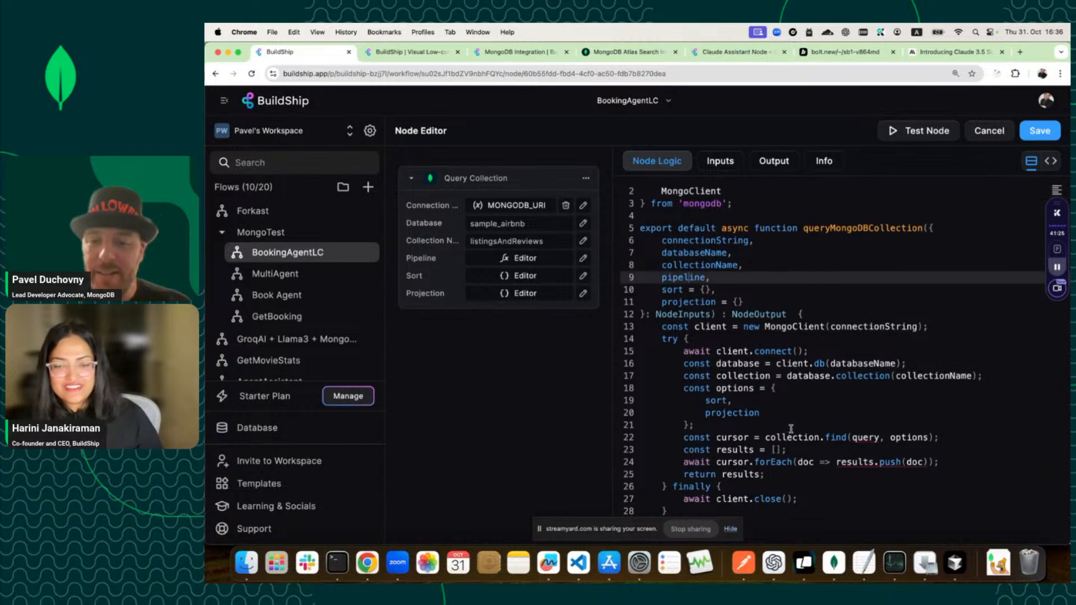
{"action": "double_click", "coordinate": [842, 441]}
{"action": "type", "text": "agg"}
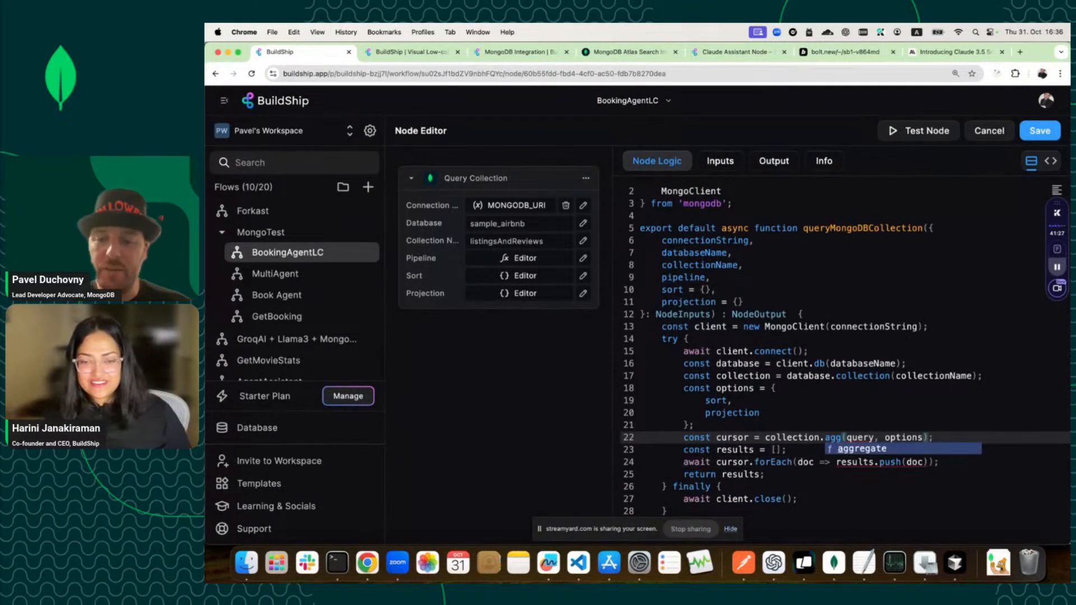
{"action": "key", "text": "Return"}
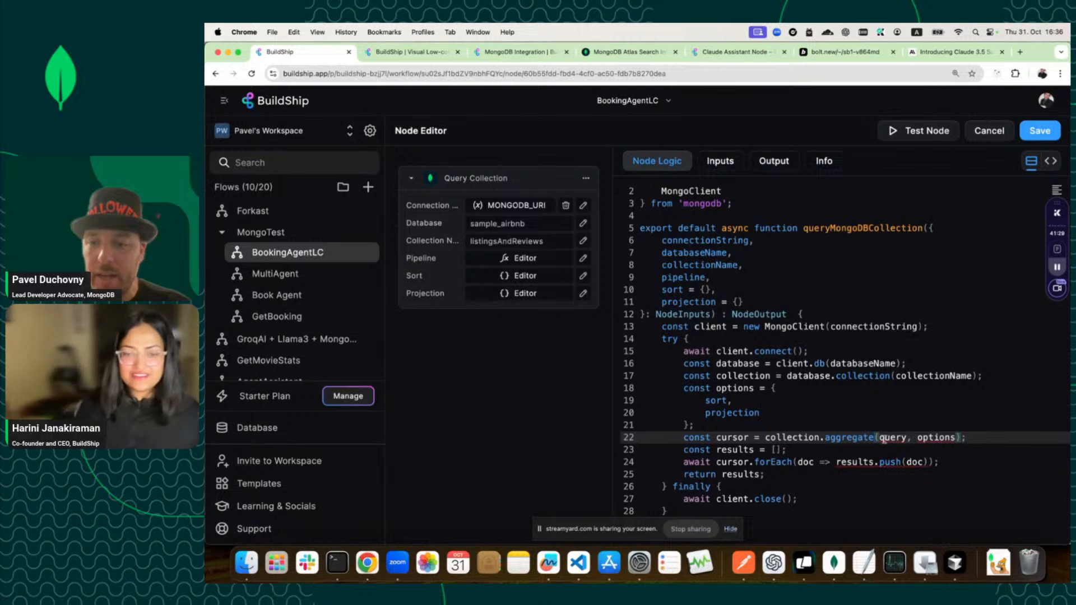
{"action": "left_click_drag", "start_coordinate": [955, 438], "coordinate": [878, 438]}
{"action": "type", "text": "piep"}
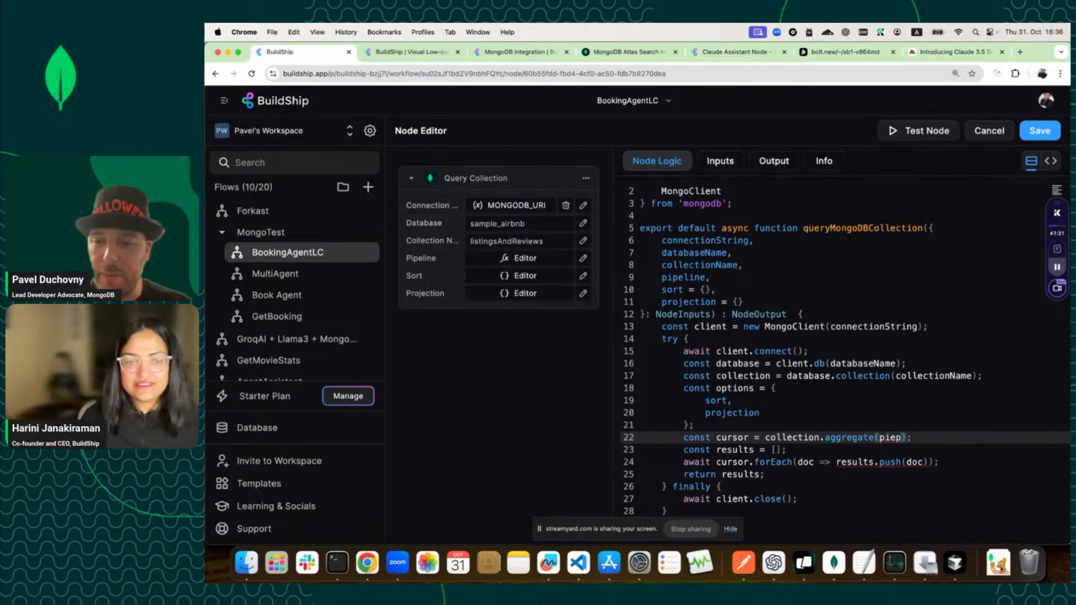
{"action": "key", "text": "BackSpace"}
{"action": "key", "text": "BackSpace"}
{"action": "type", "text": "pe;l"}
{"action": "key", "text": "BackSpace"}
{"action": "key", "text": "BackSpace"}
{"action": "type", "text": "line"}
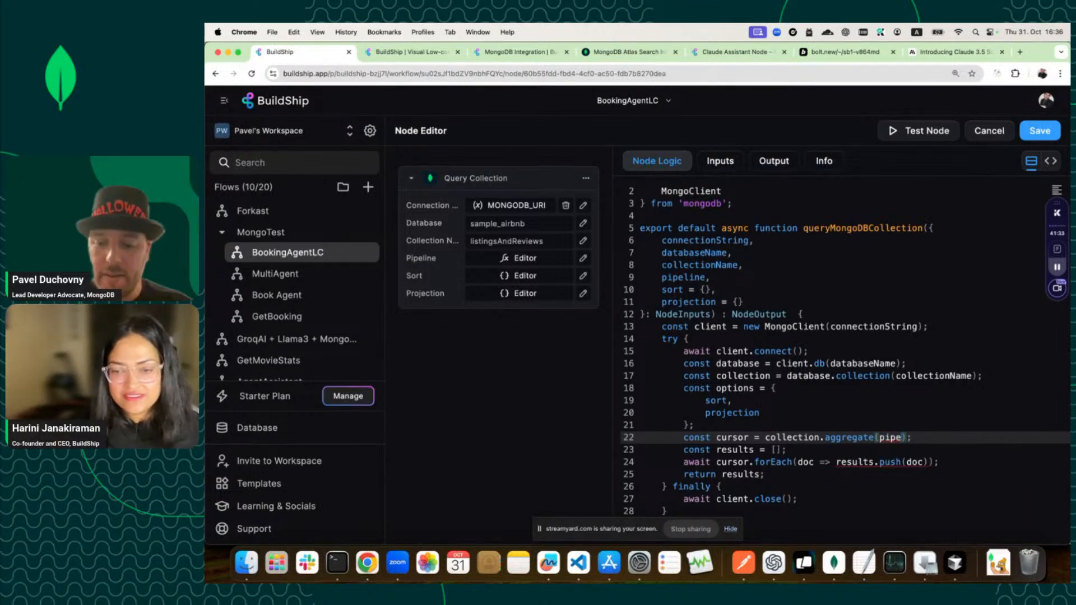
Make line 22 read results = await collection.aggregate(pipeline).toArray().
{"action": "double_click", "coordinate": [733, 449]}
{"action": "key", "text": "super+c"}
{"action": "double_click", "coordinate": [736, 438]}
{"action": "key", "text": "super+v"}
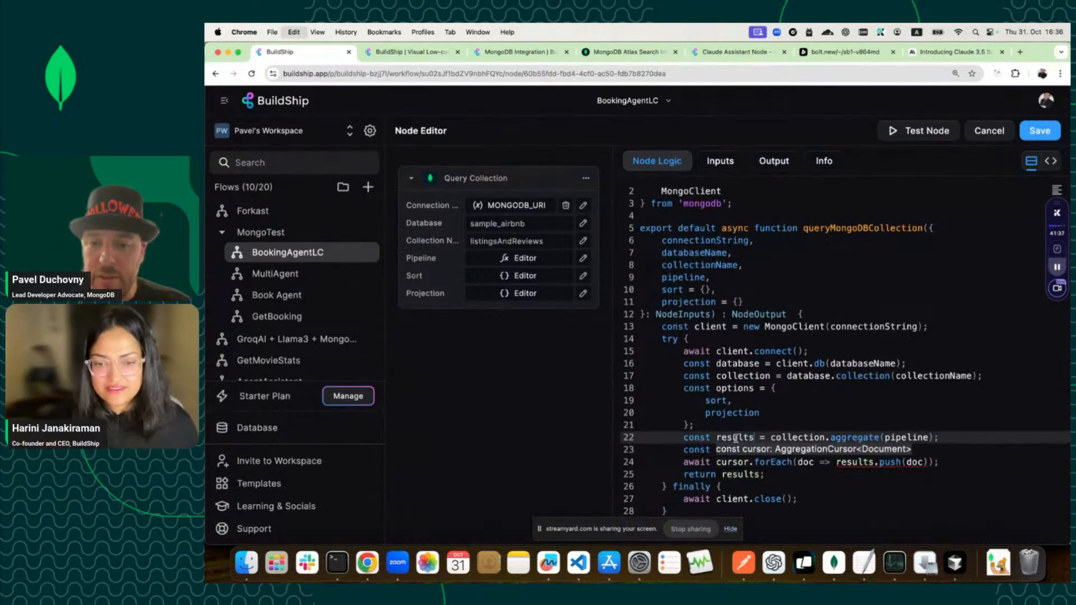
{"action": "left_click", "coordinate": [770, 437]}
{"action": "type", "text": "awa"}
{"action": "key", "text": "Escape"}
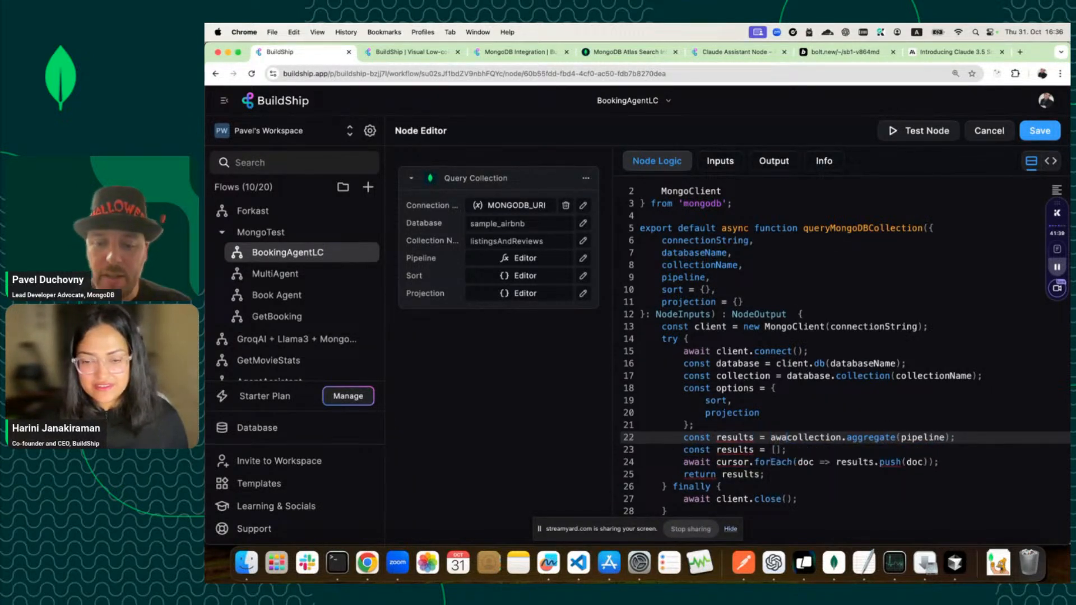
{"action": "type", "text": "it"}
{"action": "left_click", "coordinate": [968, 438]}
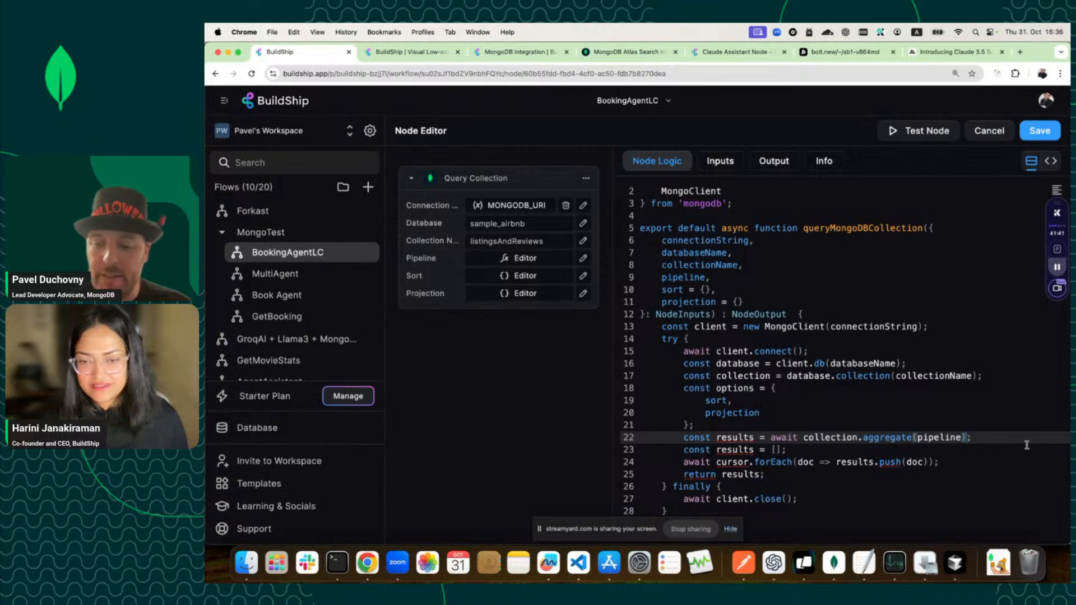
{"action": "type", "text": ".toArray"}
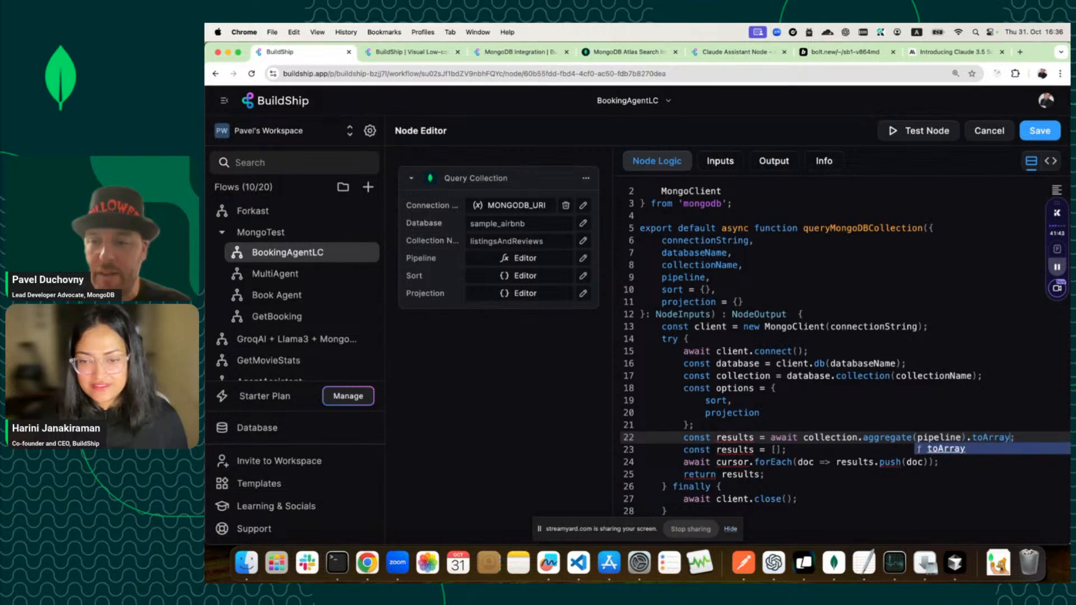
{"action": "type", "text": "()"}
Delete the old results array and cursor forEach lines, leaving return results.
{"action": "left_click", "coordinate": [962, 461]}
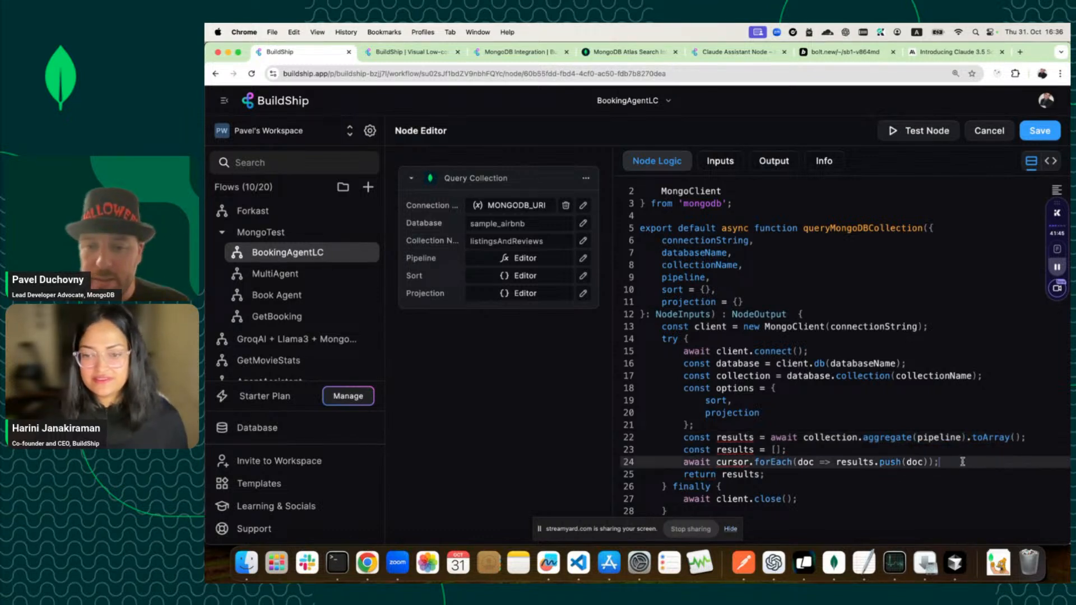
{"action": "left_click_drag", "start_coordinate": [962, 461], "coordinate": [632, 447]}
{"action": "key", "text": "BackSpace"}
{"action": "key", "text": "BackSpace"}
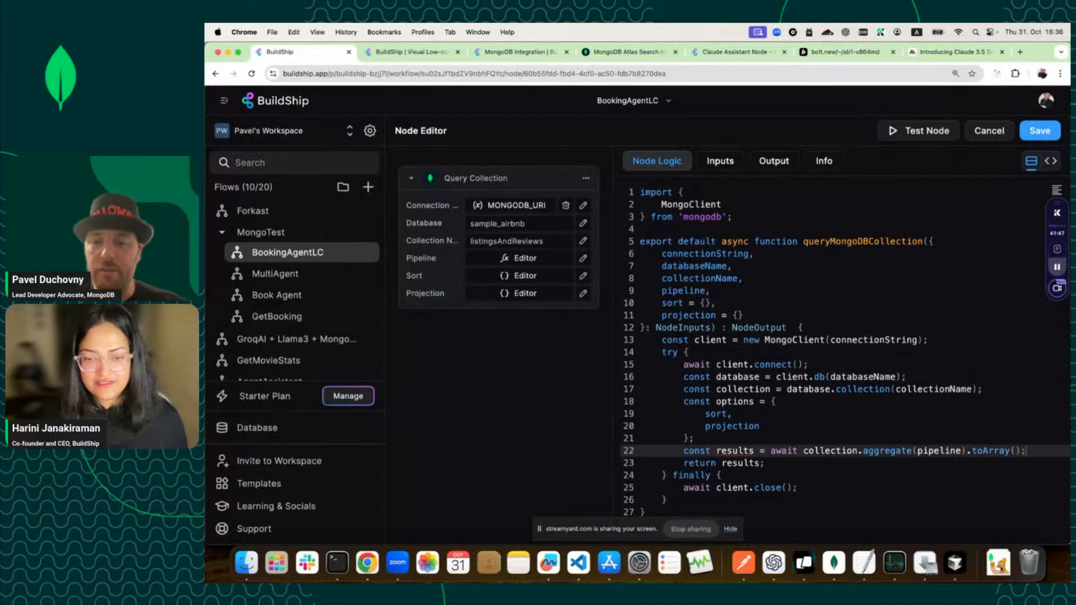
{"action": "left_click", "coordinate": [803, 468]}
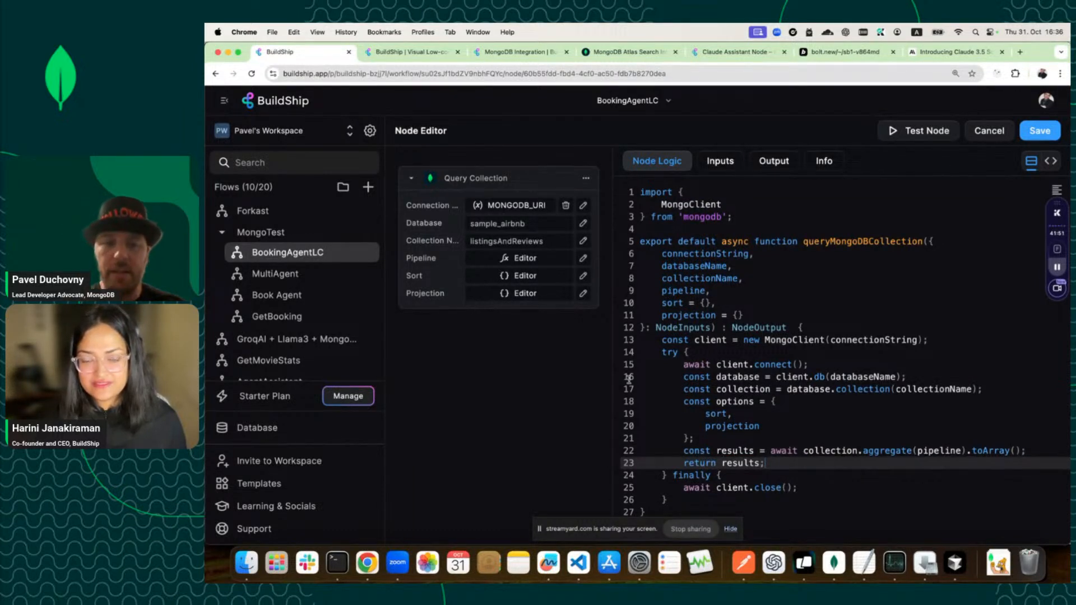
Save the node code and set the Pipeline input to [{"$limit" : 1}].
{"action": "left_click", "coordinate": [1041, 137]}
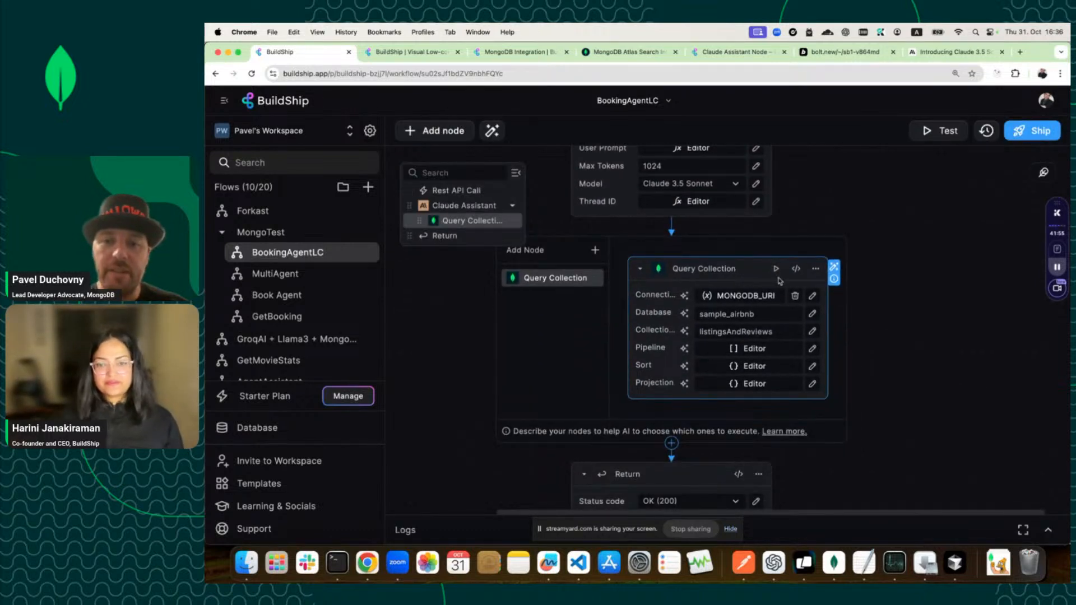
{"action": "left_click", "coordinate": [790, 350]}
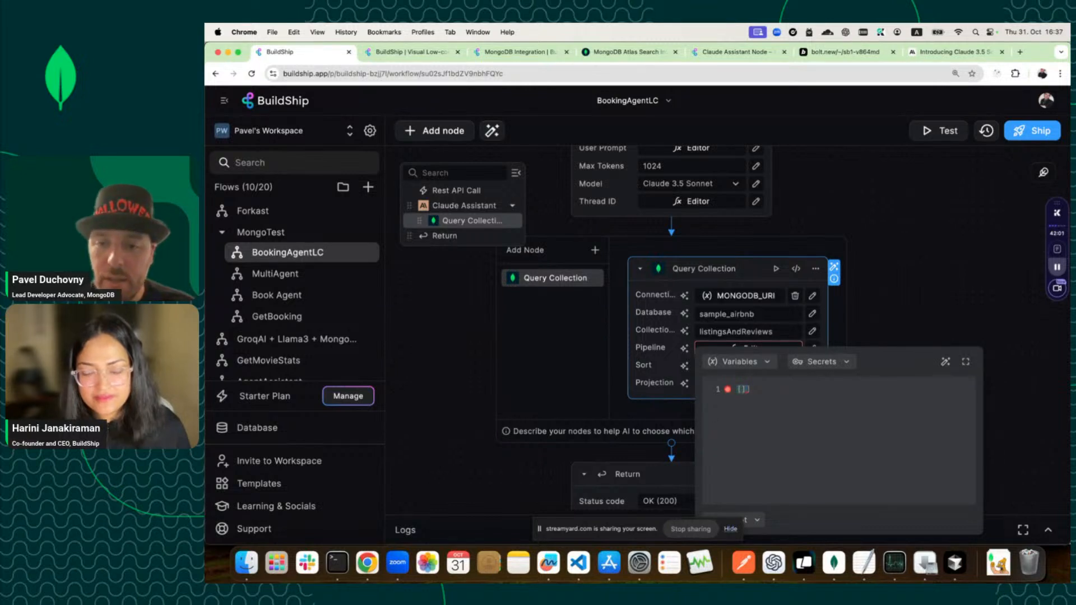
{"action": "type", "text": "{$"}
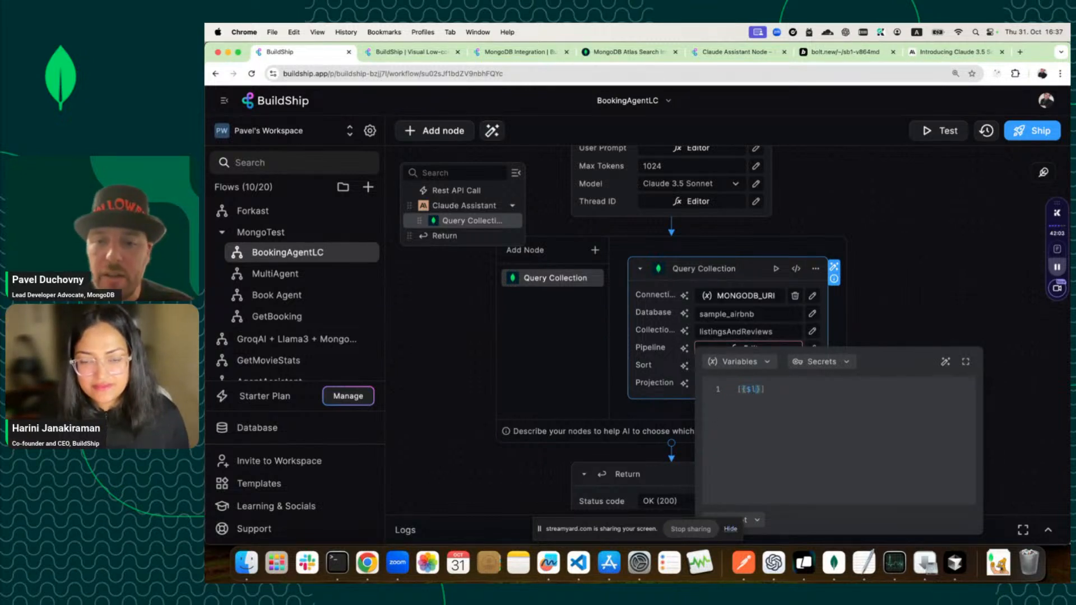
{"action": "type", "text": "limit : 1"}
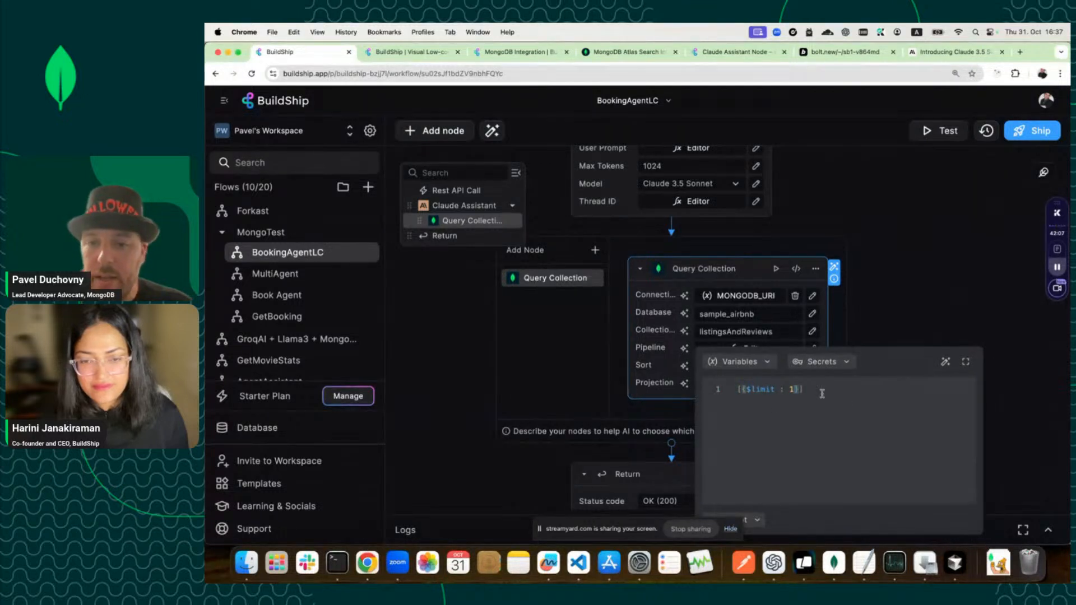
{"action": "key", "text": "Left"}
{"action": "key", "text": "Left"}
{"action": "key", "text": "Left"}
{"action": "key", "text": "Left"}
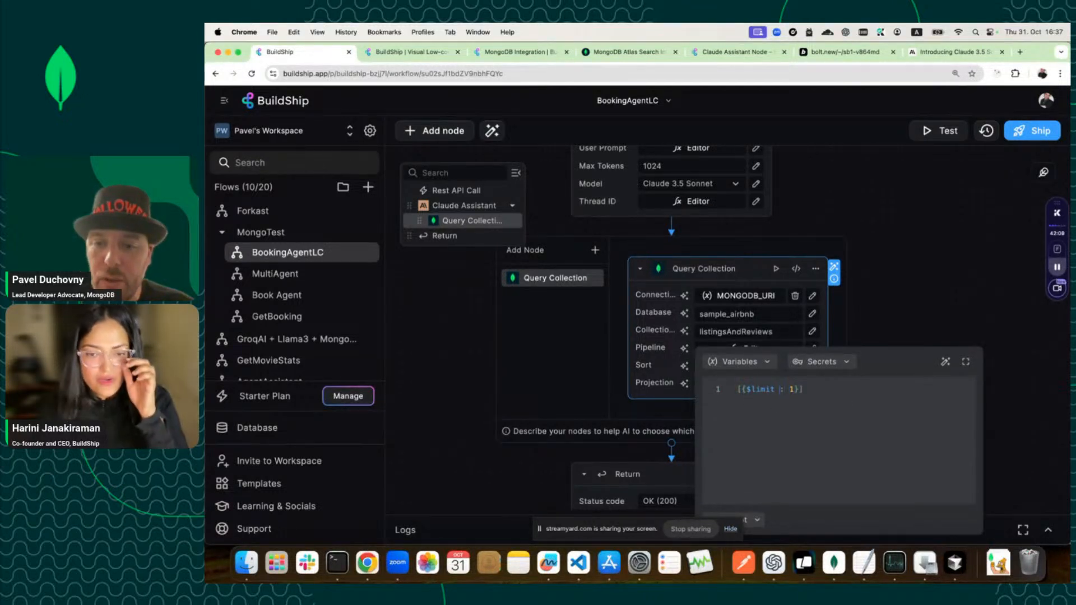
{"action": "type", "text": "\""}
{"action": "key", "text": "Left"}
{"action": "key", "text": "Left"}
{"action": "key", "text": "Left"}
{"action": "key", "text": "Left"}
{"action": "key", "text": "Left"}
{"action": "key", "text": "Left"}
{"action": "key", "text": "Left"}
{"action": "type", "text": "\""}
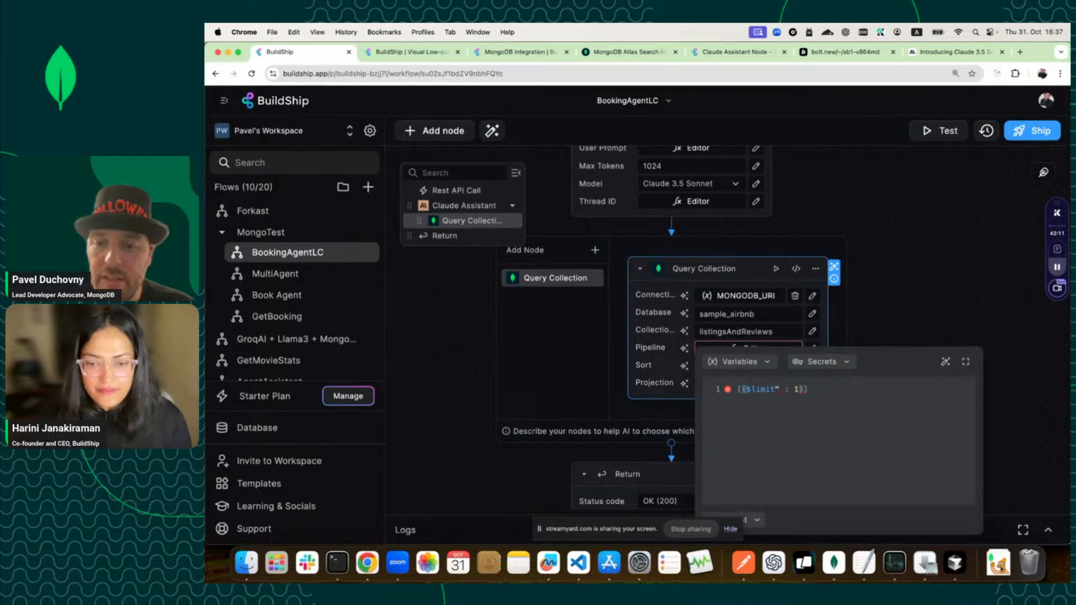
{"action": "left_click", "coordinate": [892, 319]}
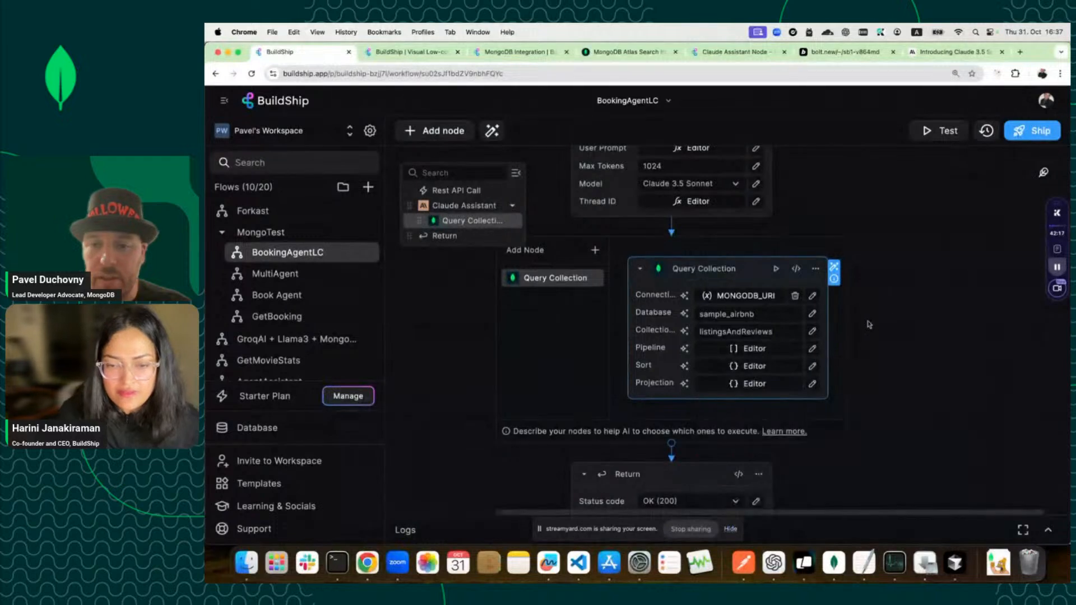
Open the Query Collection test panel and verify its pipeline value [{$limit : 1}].
{"action": "left_click", "coordinate": [774, 270]}
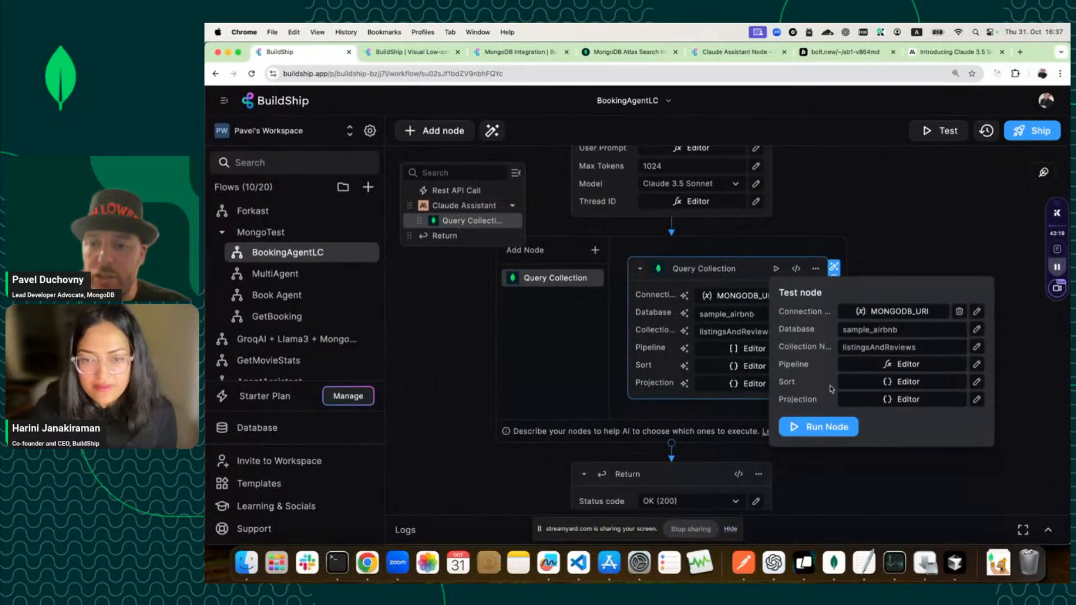
{"action": "left_click", "coordinate": [924, 364]}
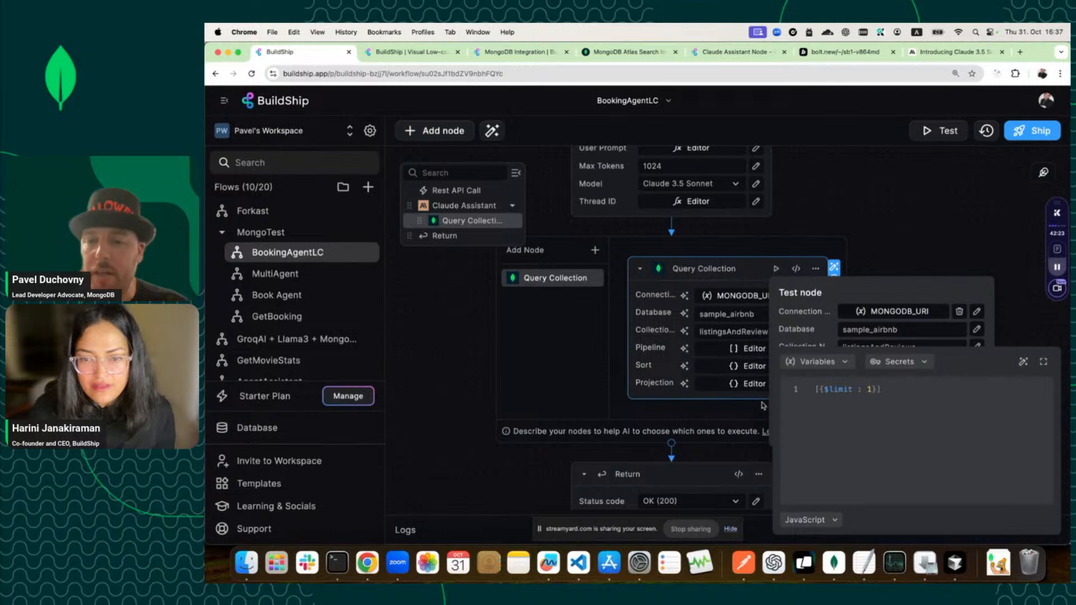
{"action": "left_click", "coordinate": [816, 320]}
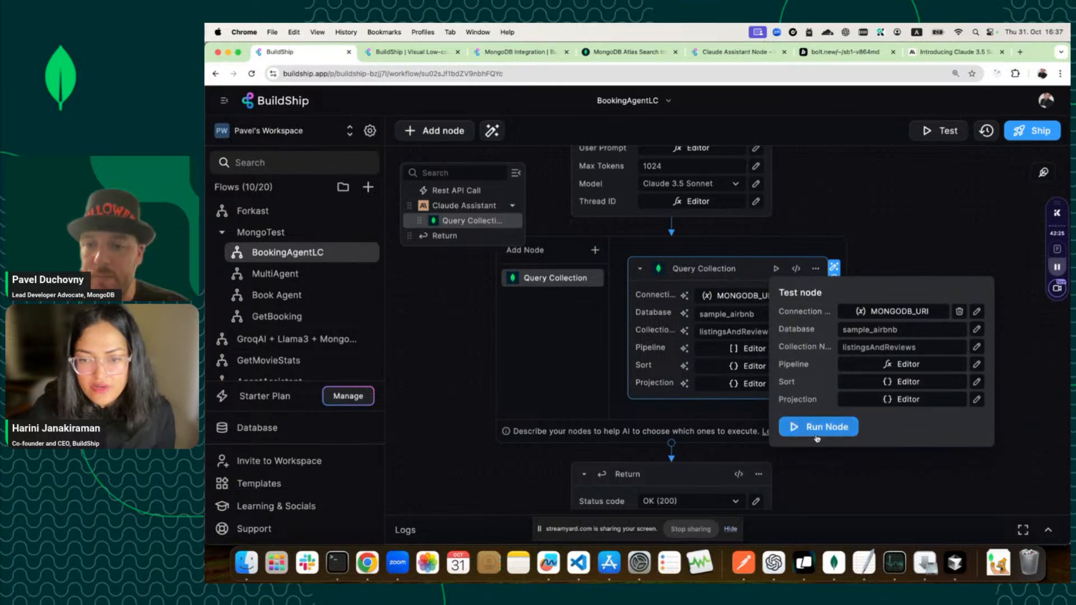
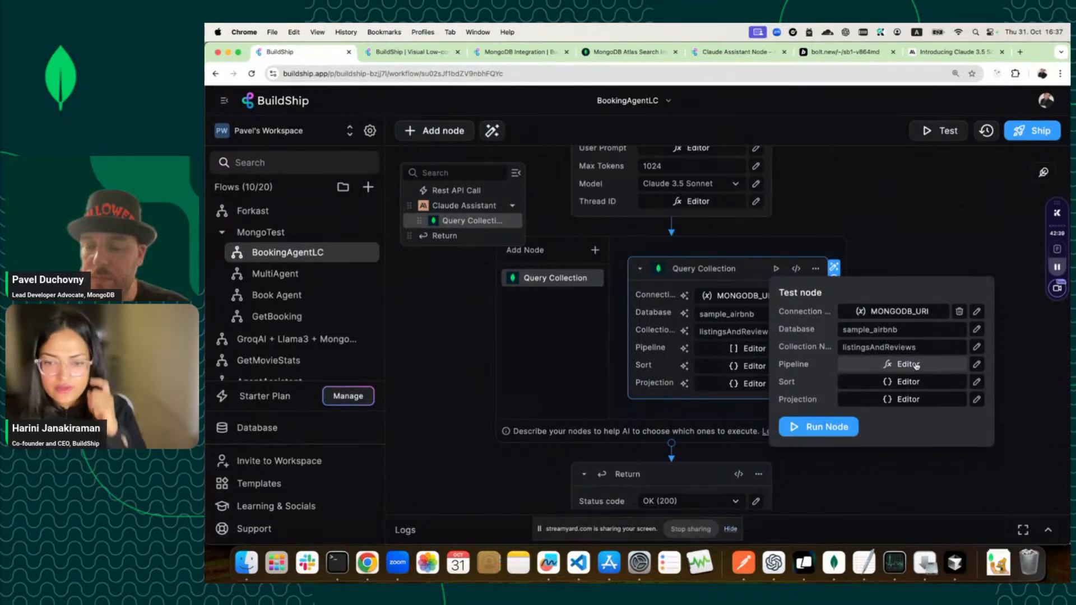
Test-run the Query Collection node and review the returned listingsAndReviews document (OK 200).
{"action": "left_click", "coordinate": [915, 366]}
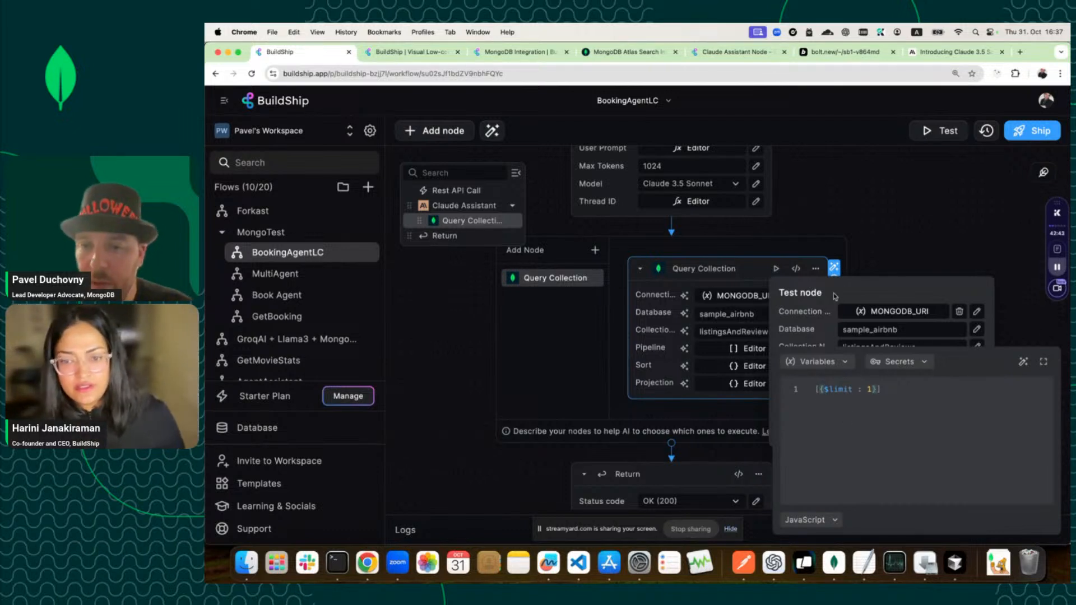
{"action": "left_click", "coordinate": [834, 329]}
{"action": "left_click", "coordinate": [832, 427]}
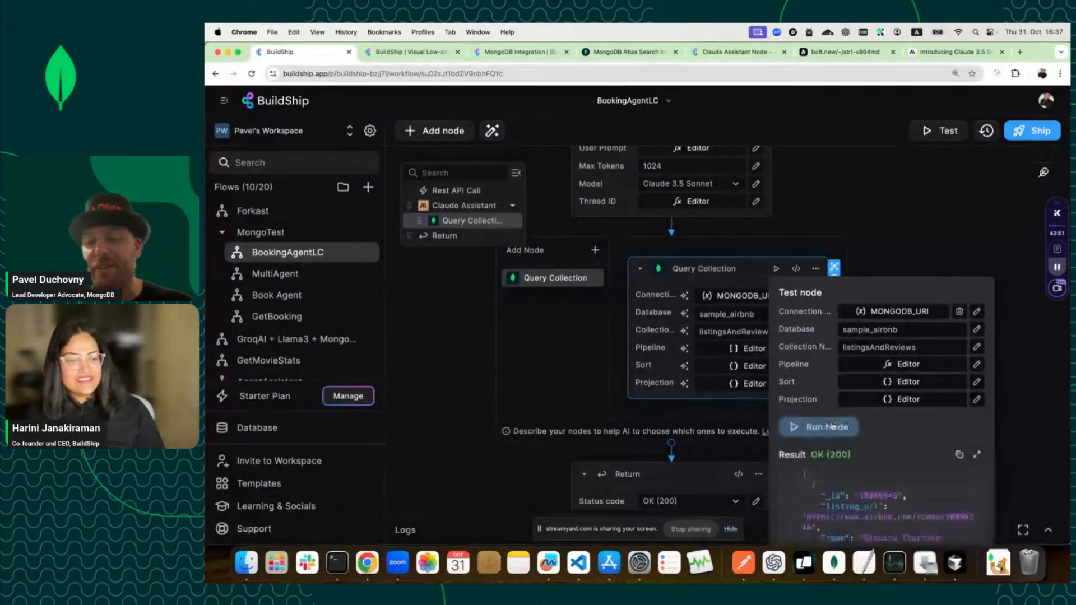
{"action": "scroll", "coordinate": [842, 527], "scroll_direction": "down", "scroll_amount": 10}
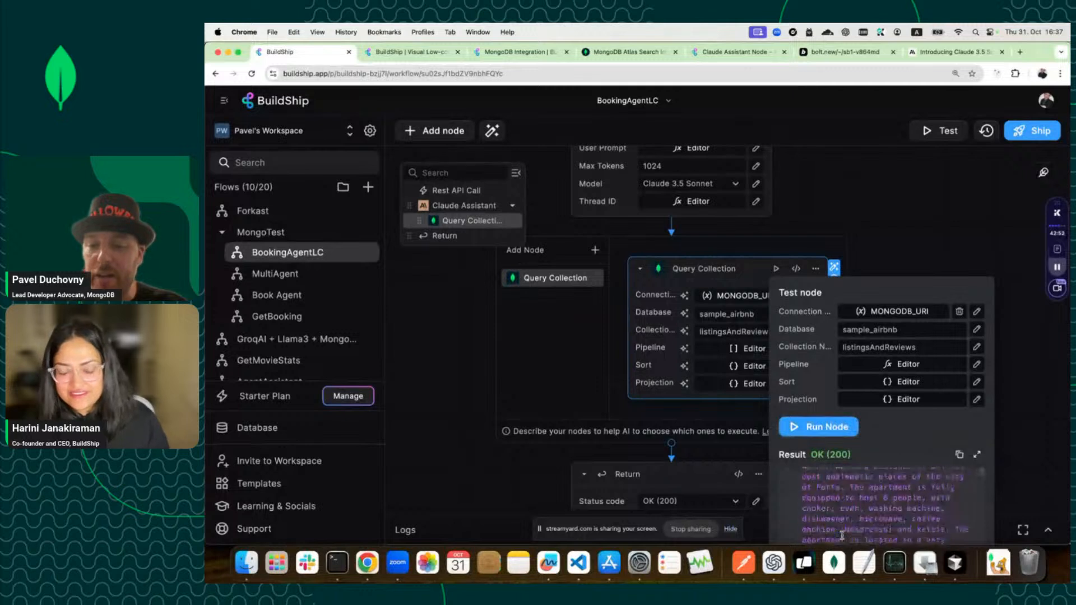
{"action": "scroll", "coordinate": [842, 532], "scroll_direction": "up", "scroll_amount": 5}
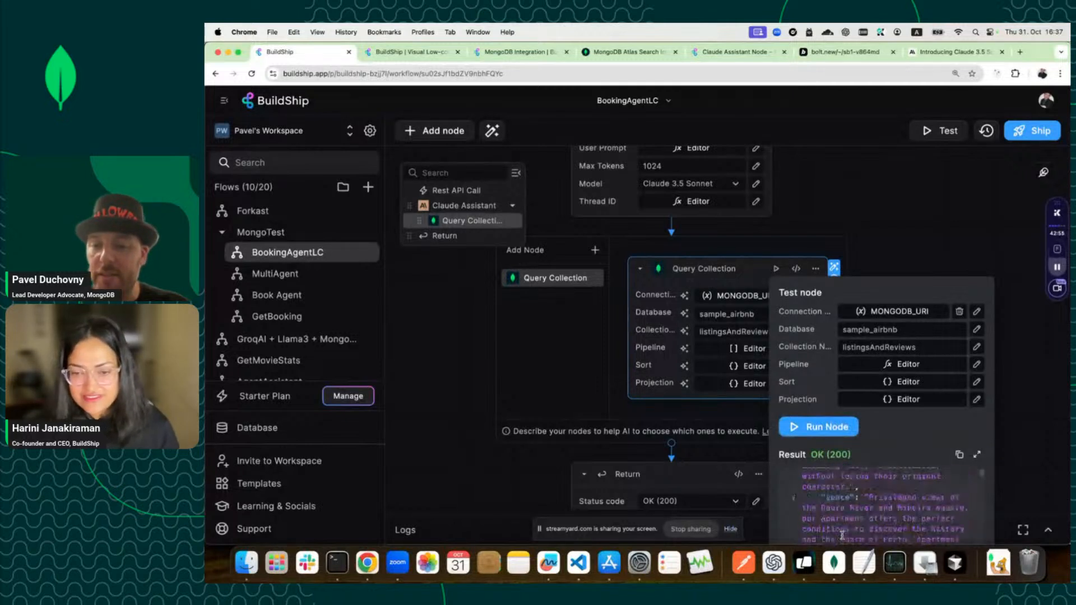
{"action": "scroll", "coordinate": [837, 519], "scroll_direction": "up", "scroll_amount": 2}
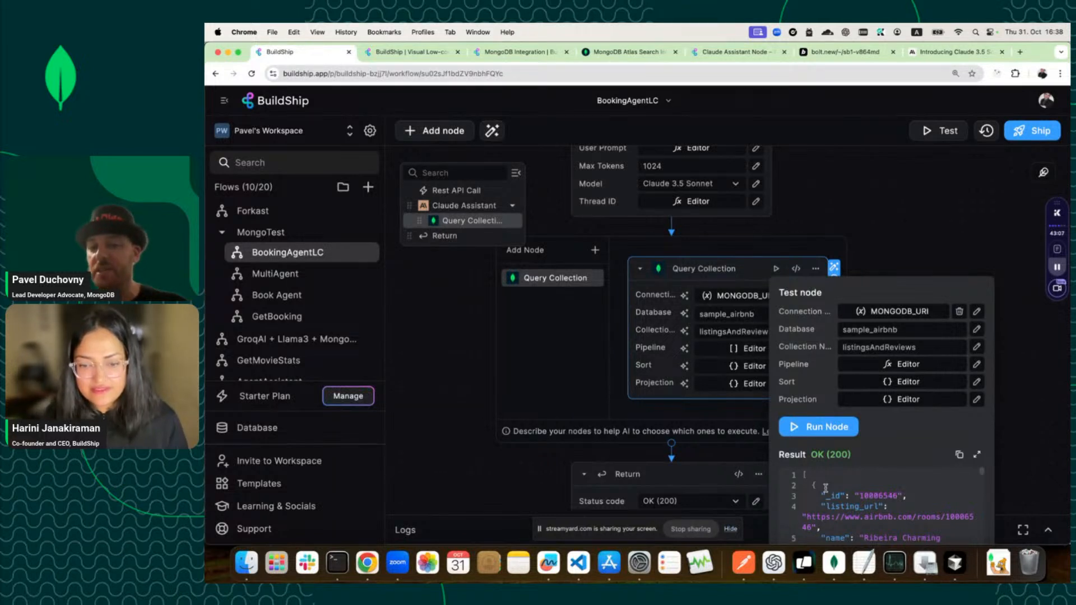
{"action": "left_click", "coordinate": [578, 415]}
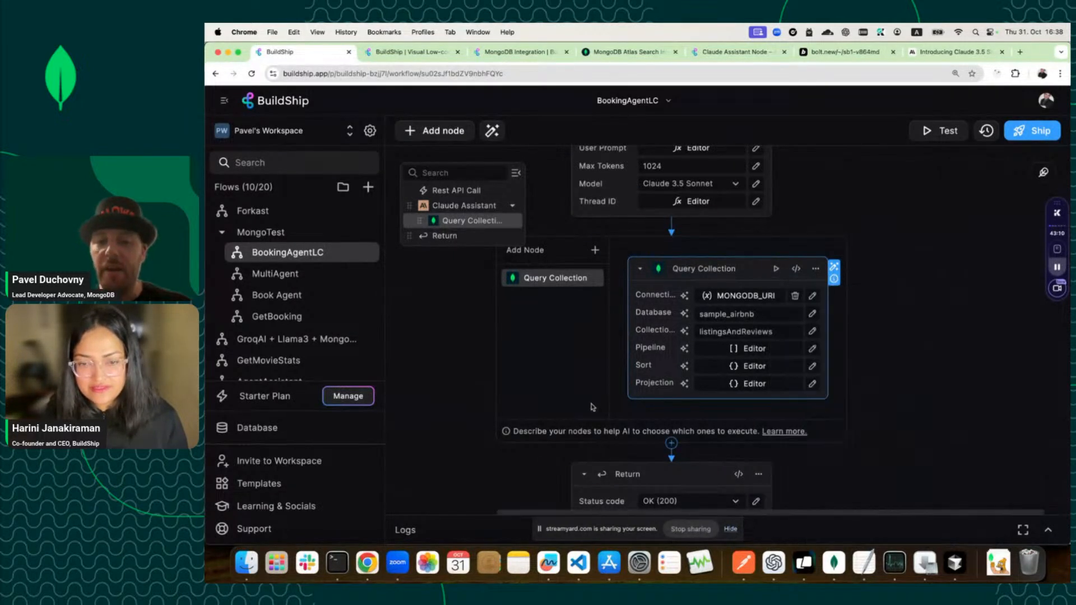
Delete the [{"$limit":1}] stage so the Query Collection Pipeline is empty.
{"action": "left_click", "coordinate": [812, 350]}
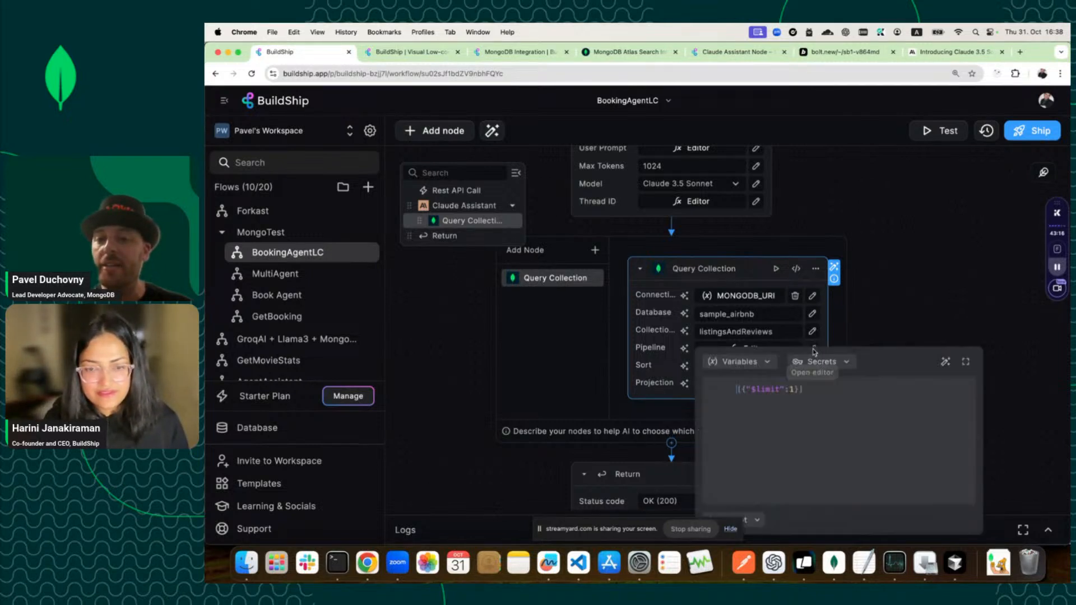
{"action": "left_click", "coordinate": [943, 363]}
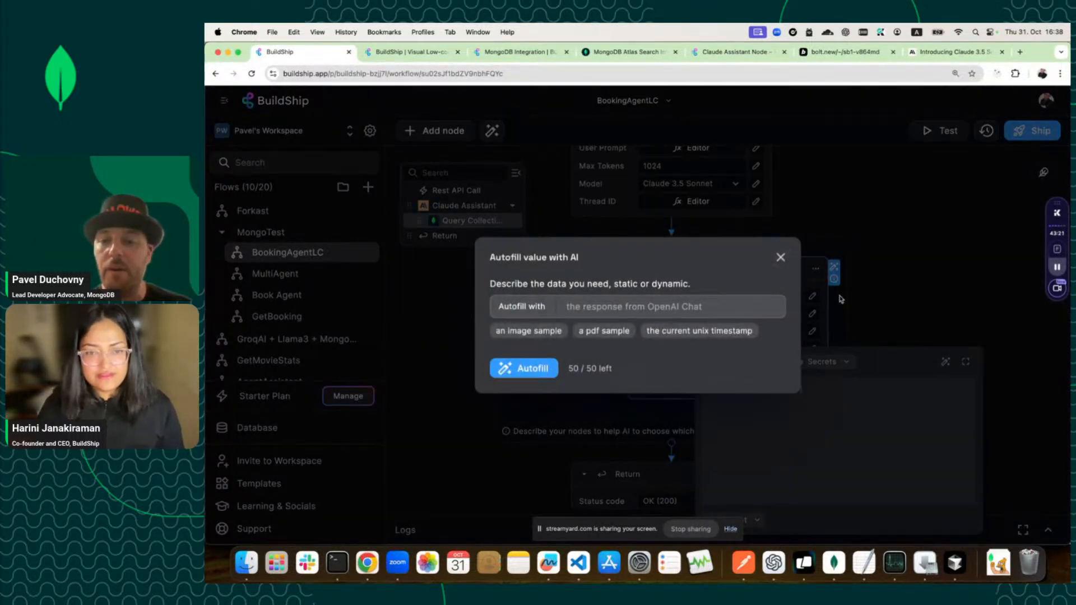
{"action": "left_click", "coordinate": [780, 257]}
{"action": "left_click", "coordinate": [769, 329]}
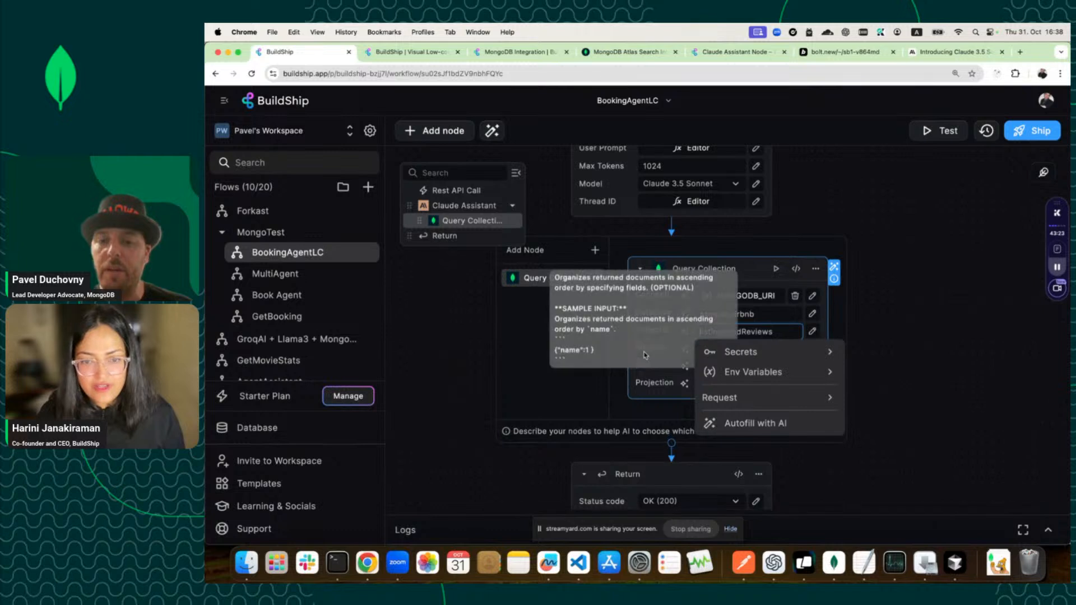
{"action": "left_click", "coordinate": [812, 349]}
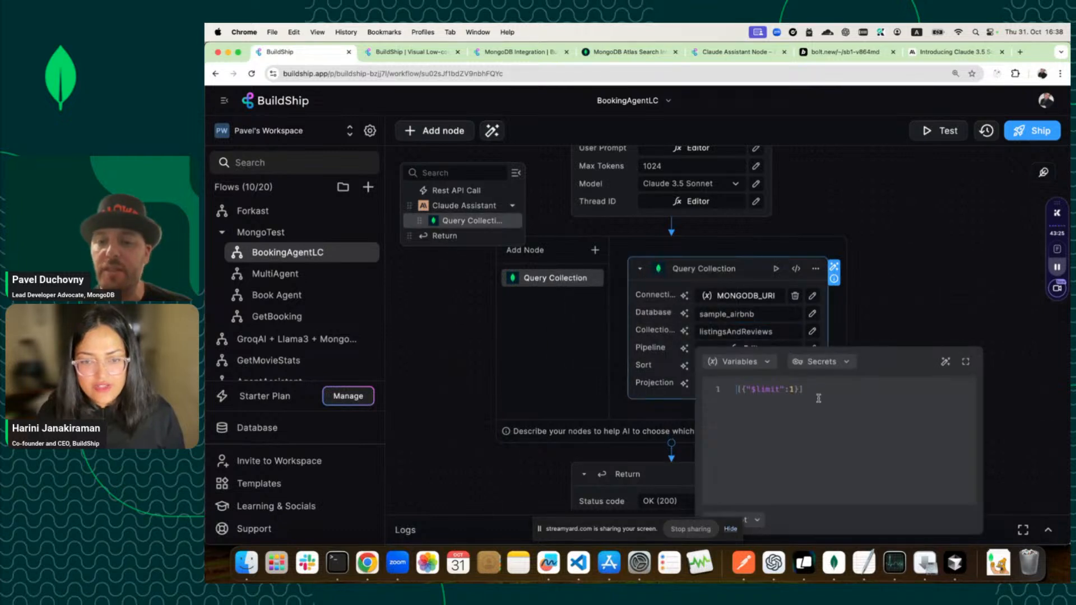
{"action": "key", "text": "BackSpace"}
{"action": "left_click", "coordinate": [927, 303]}
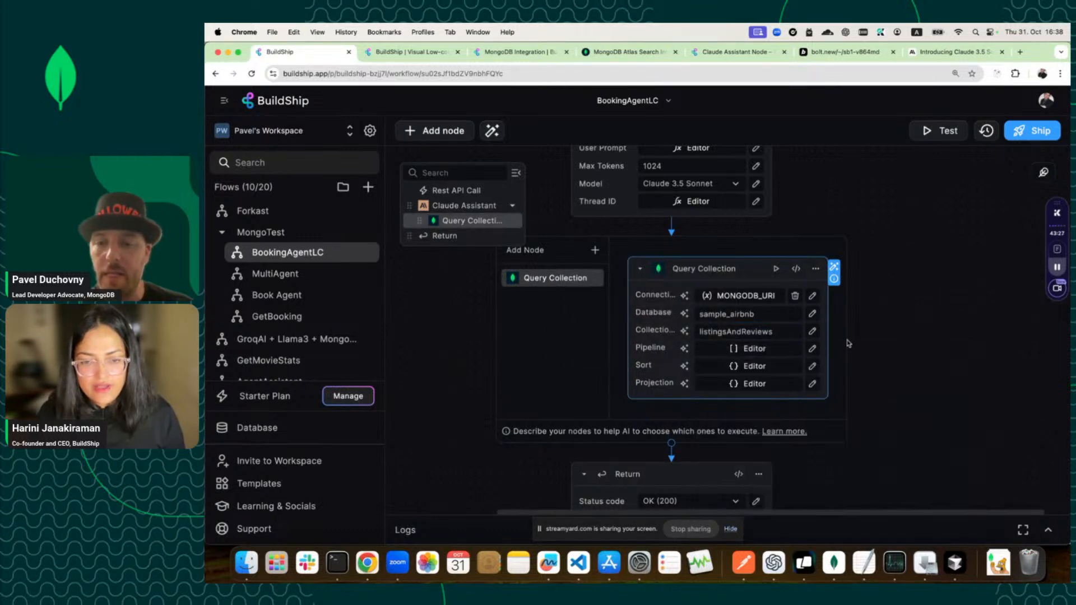
{"action": "left_click", "coordinate": [684, 348]}
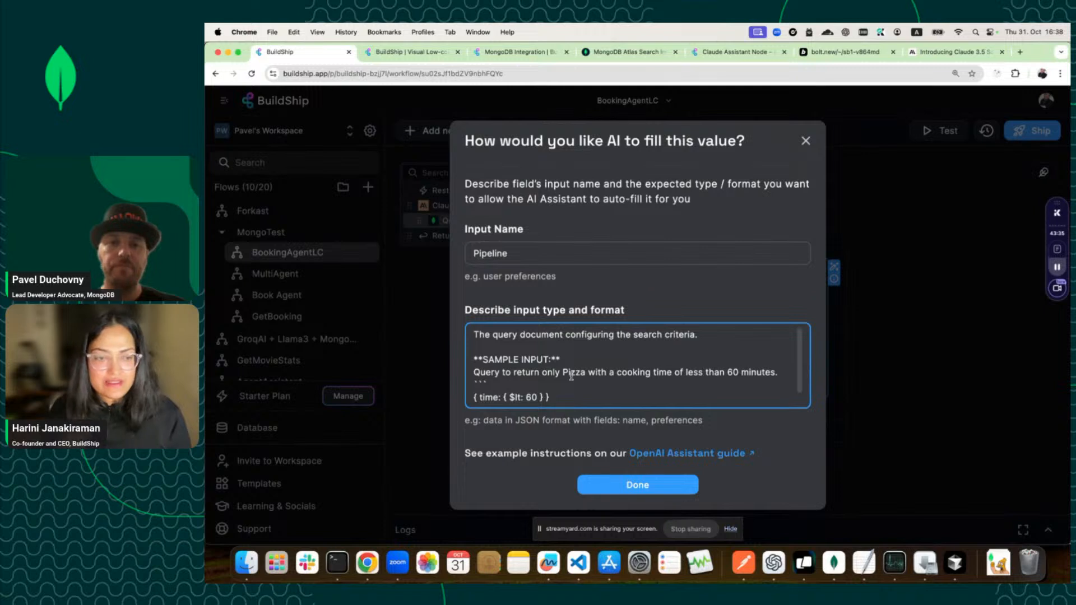
{"action": "left_click", "coordinate": [804, 141]}
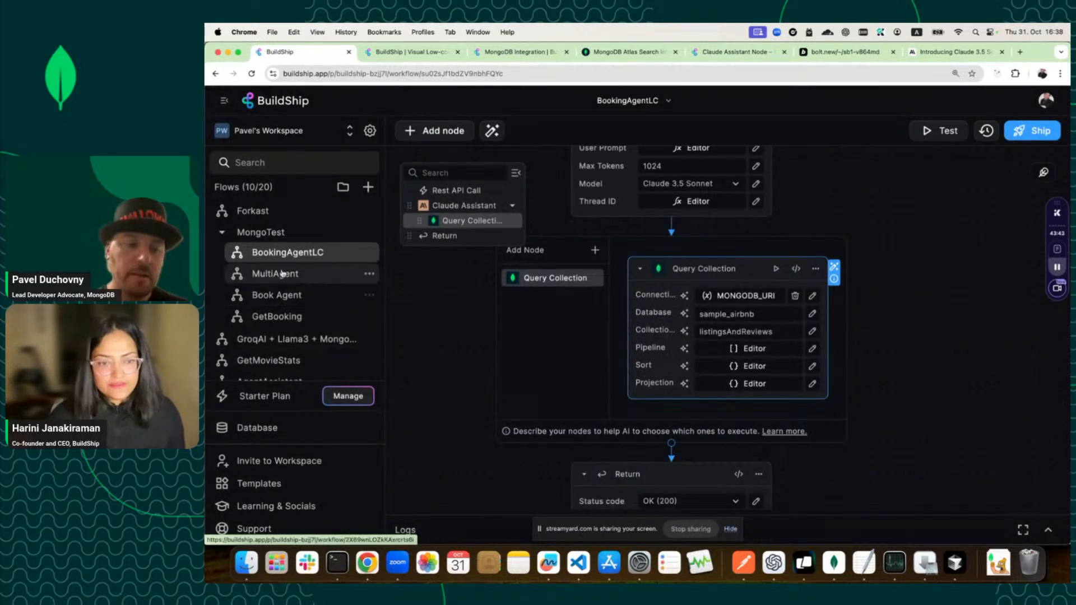
{"action": "left_click", "coordinate": [279, 295]}
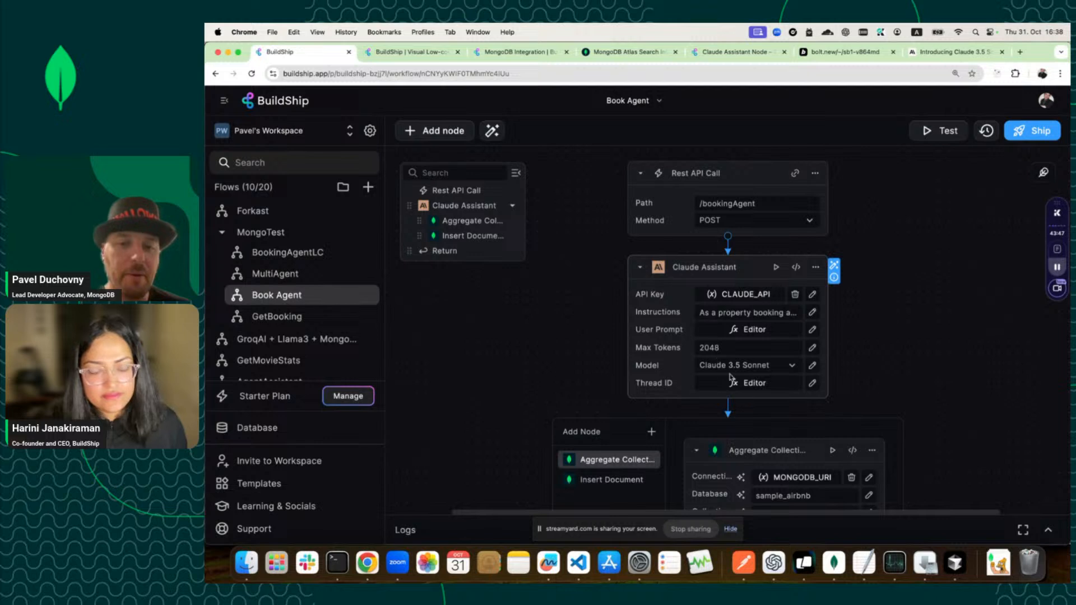
{"action": "scroll", "coordinate": [730, 377], "scroll_direction": "down", "scroll_amount": 3}
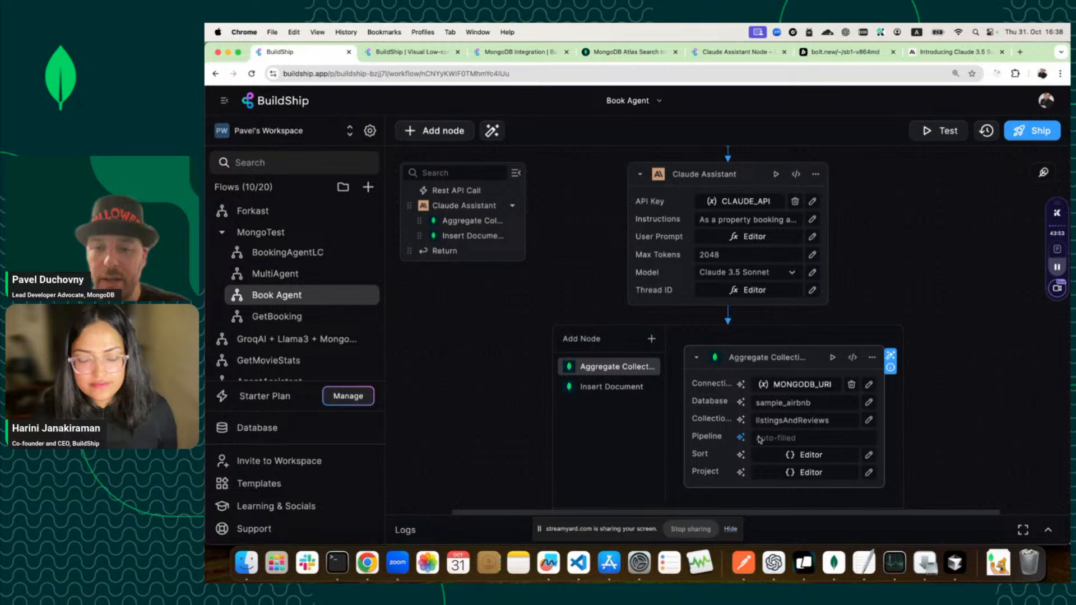
{"action": "left_click", "coordinate": [852, 357]}
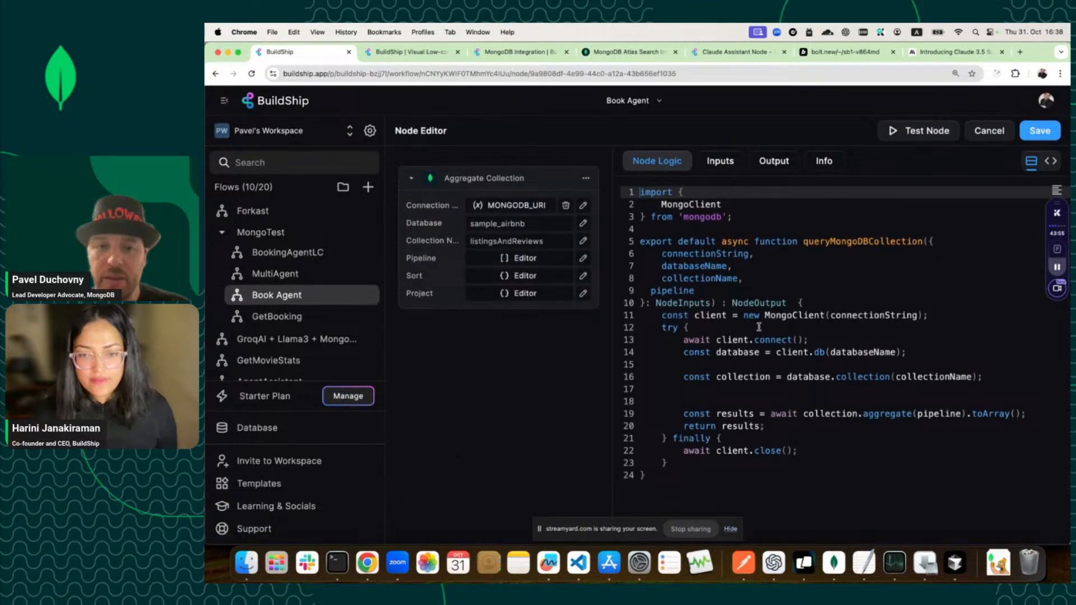
{"action": "left_click", "coordinate": [822, 163]}
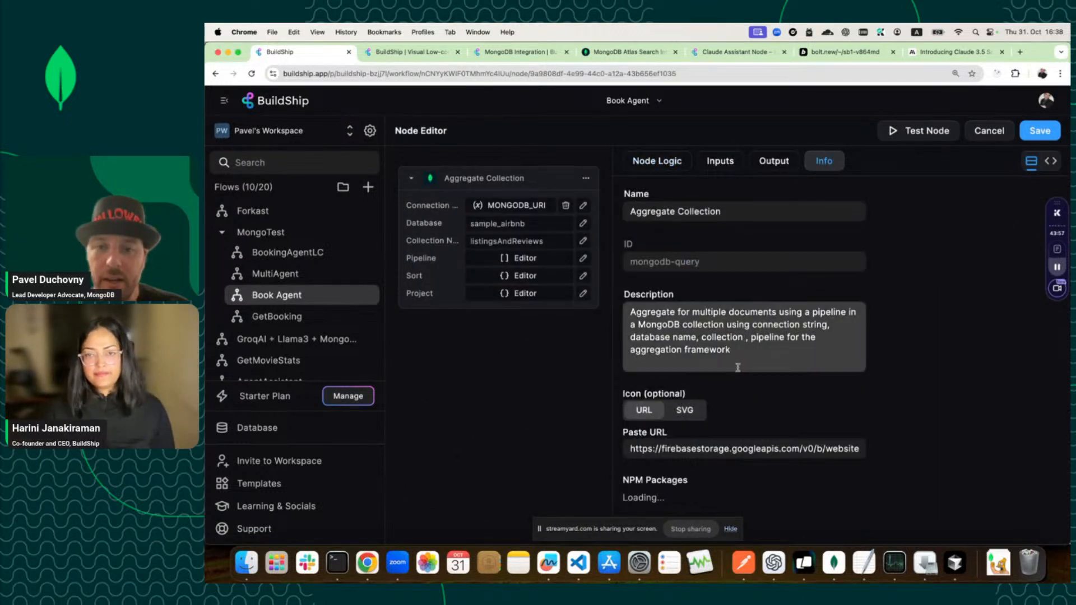
{"action": "left_click_drag", "start_coordinate": [748, 353], "coordinate": [615, 310]}
{"action": "key", "text": "ctrl+c"}
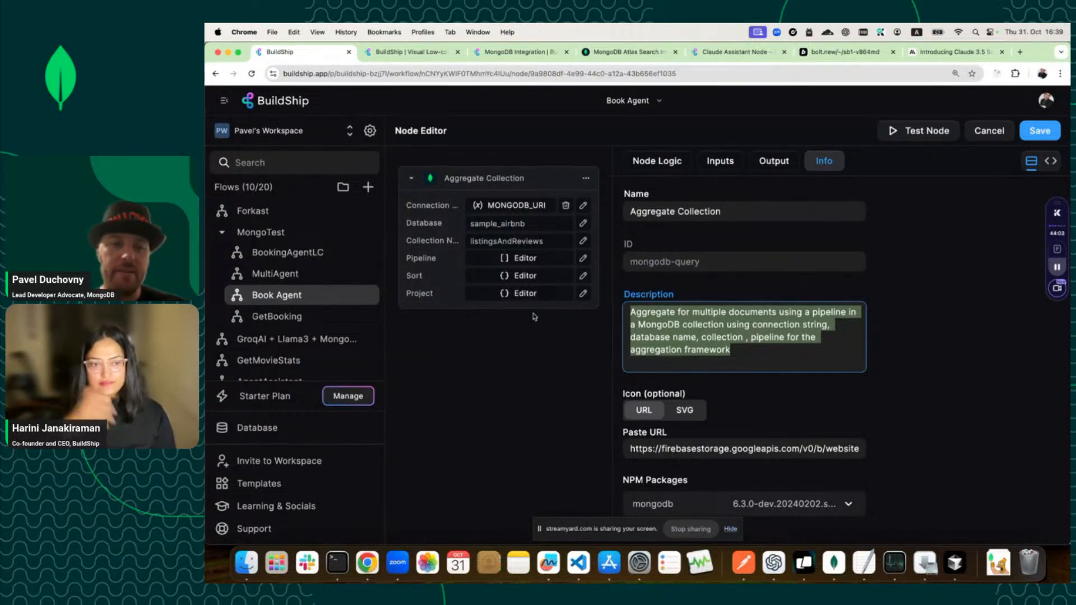
{"action": "left_click", "coordinate": [299, 257]}
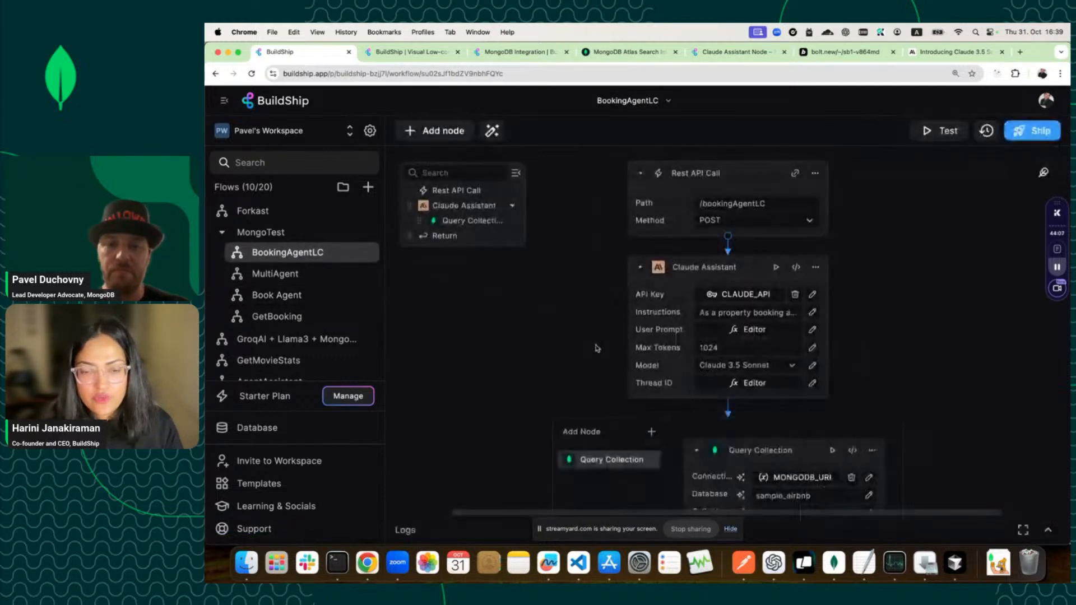
Describe the Pipeline AI-fill as aggregating multiple documents with a pipeline in a MongoDB collection.
{"action": "scroll", "coordinate": [596, 348], "scroll_direction": "down", "scroll_amount": 3}
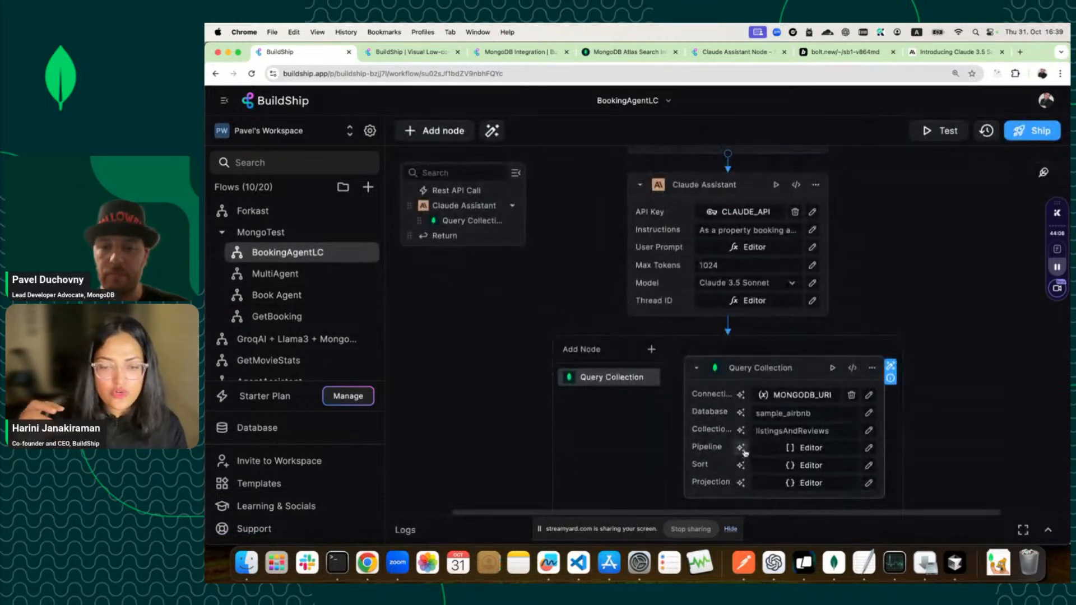
{"action": "left_click", "coordinate": [741, 447]}
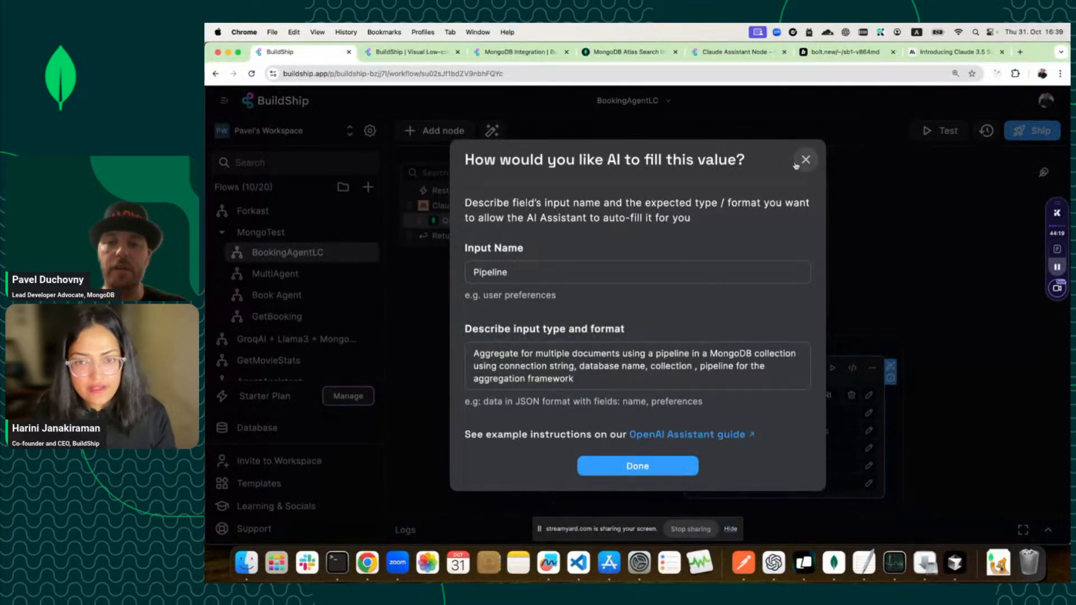
{"action": "left_click", "coordinate": [805, 161]}
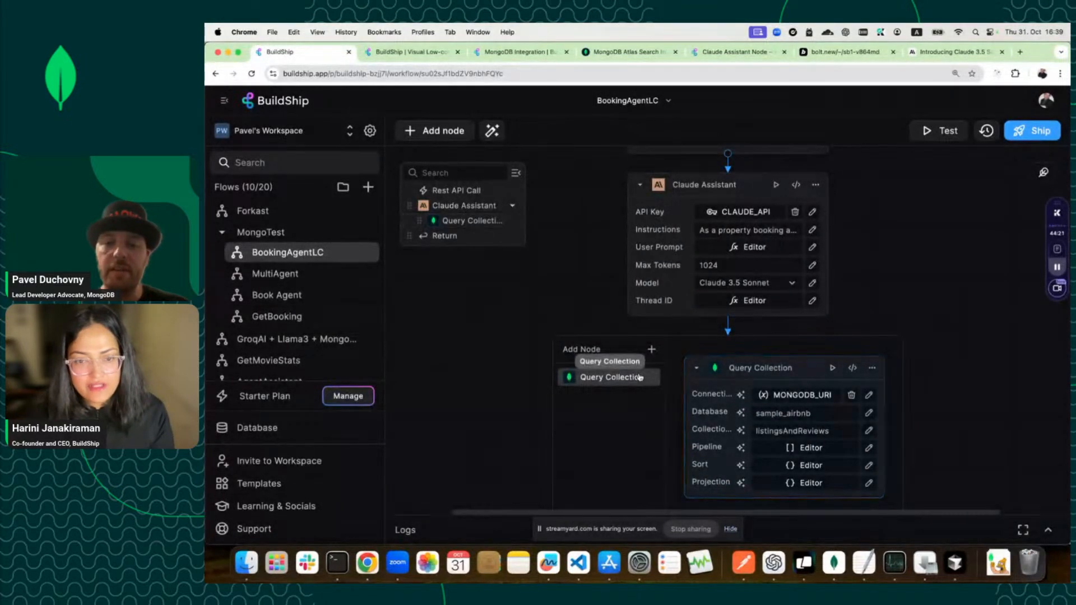
{"action": "left_click", "coordinate": [871, 368]}
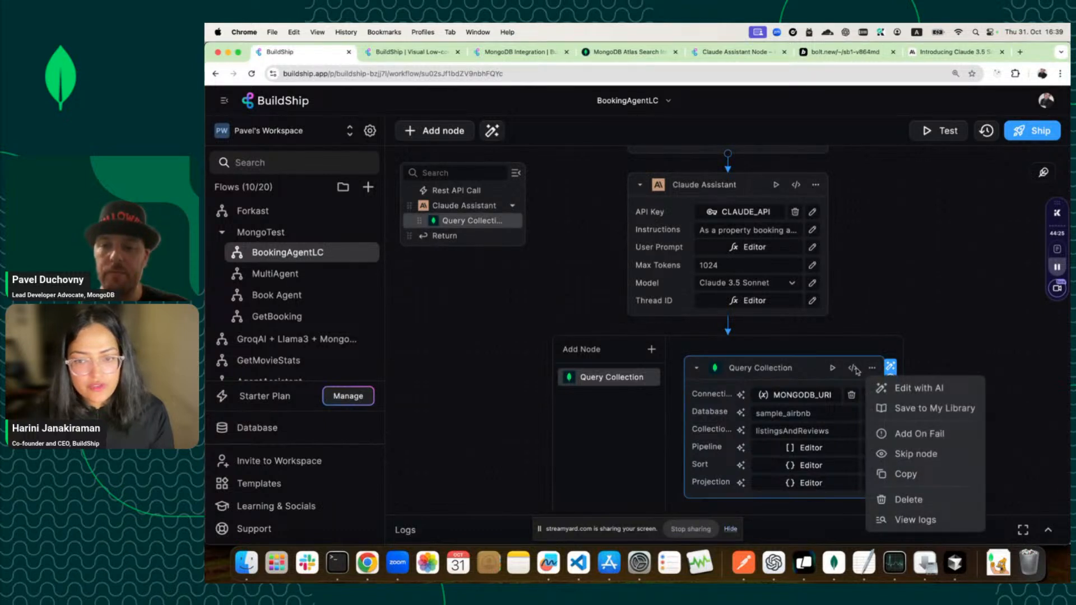
Rename the node to Aggregate Collection, paste the aggregation-pipeline description, and save it.
{"action": "left_click", "coordinate": [854, 369]}
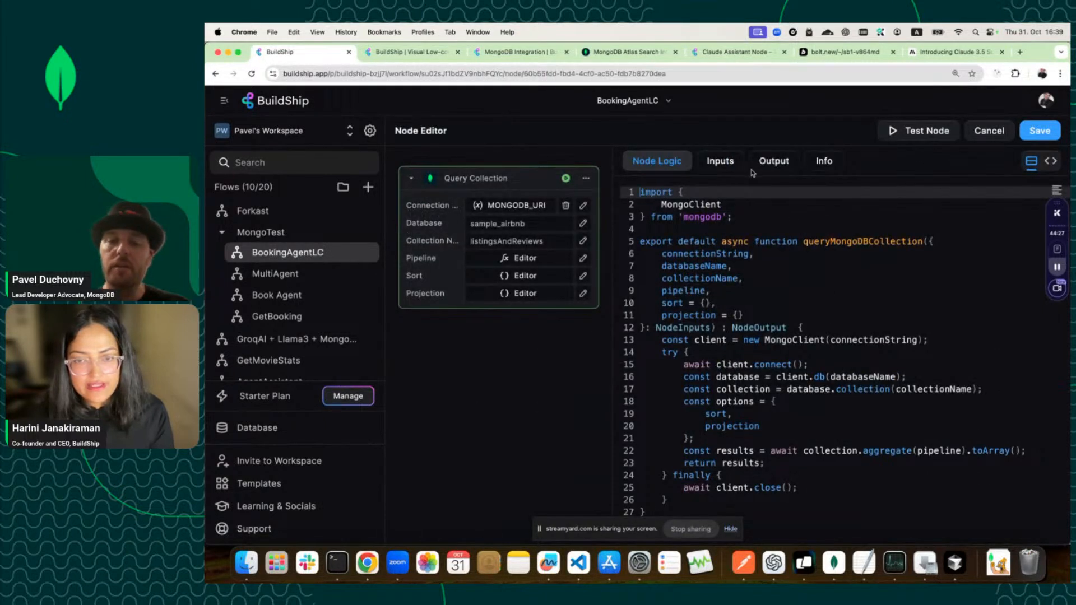
{"action": "left_click", "coordinate": [823, 162]}
{"action": "left_click", "coordinate": [734, 318]}
{"action": "key", "text": "ctrl+a"}
{"action": "key", "text": "ctrl+v"}
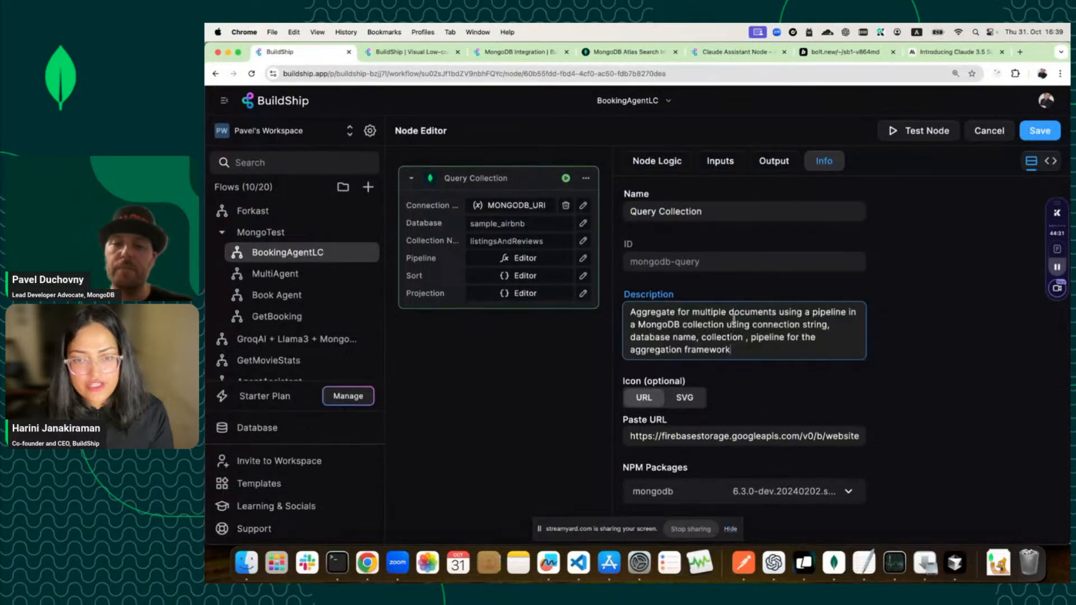
{"action": "left_click", "coordinate": [634, 211]}
{"action": "double_click", "coordinate": [642, 211]}
{"action": "type", "text": "Ag"}
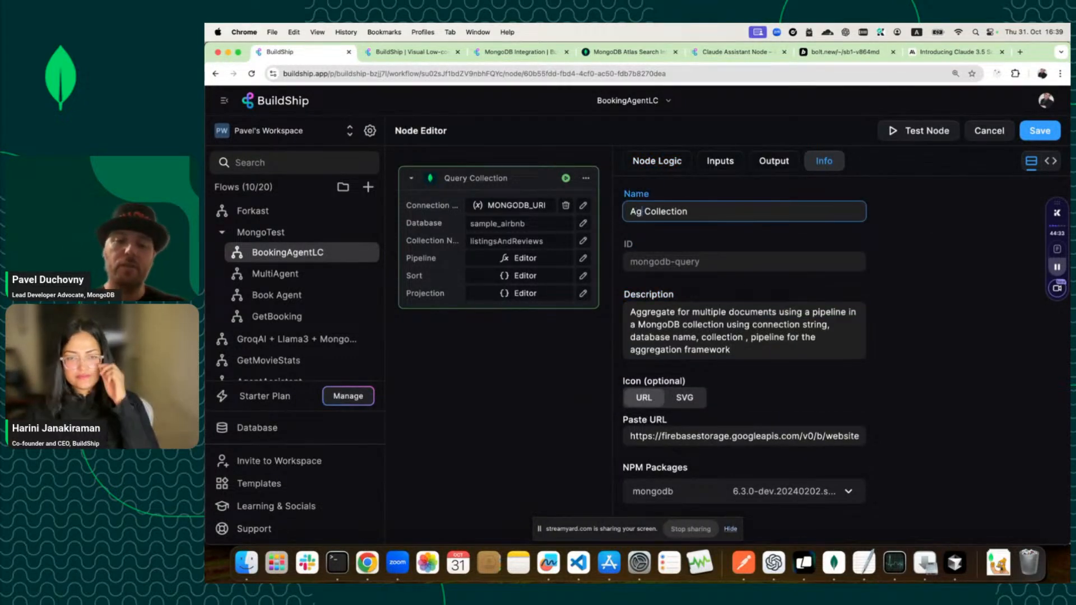
{"action": "type", "text": "gregate"}
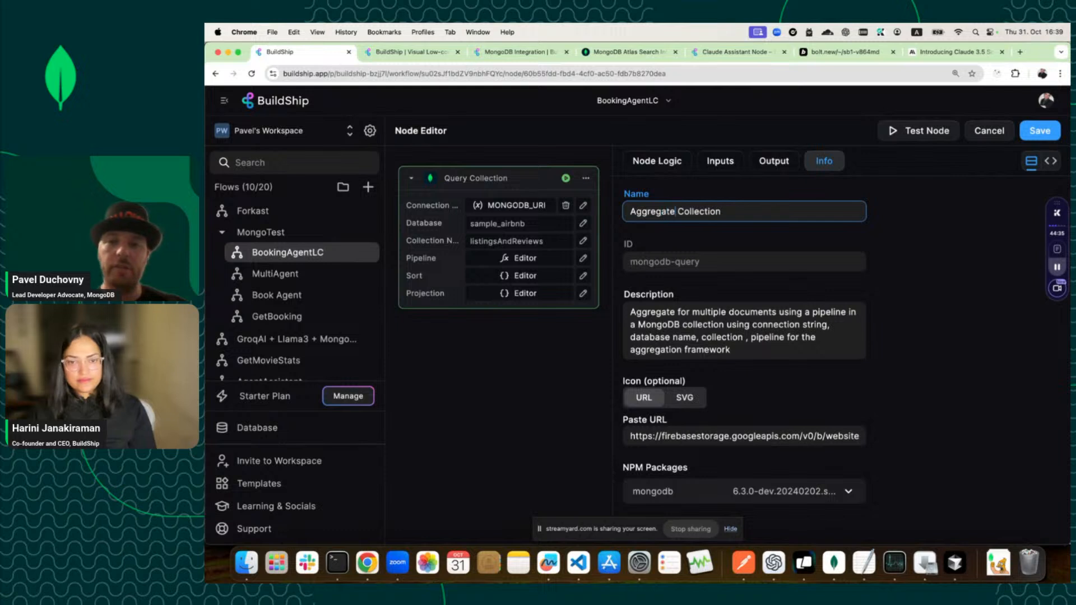
{"action": "left_click", "coordinate": [1036, 135]}
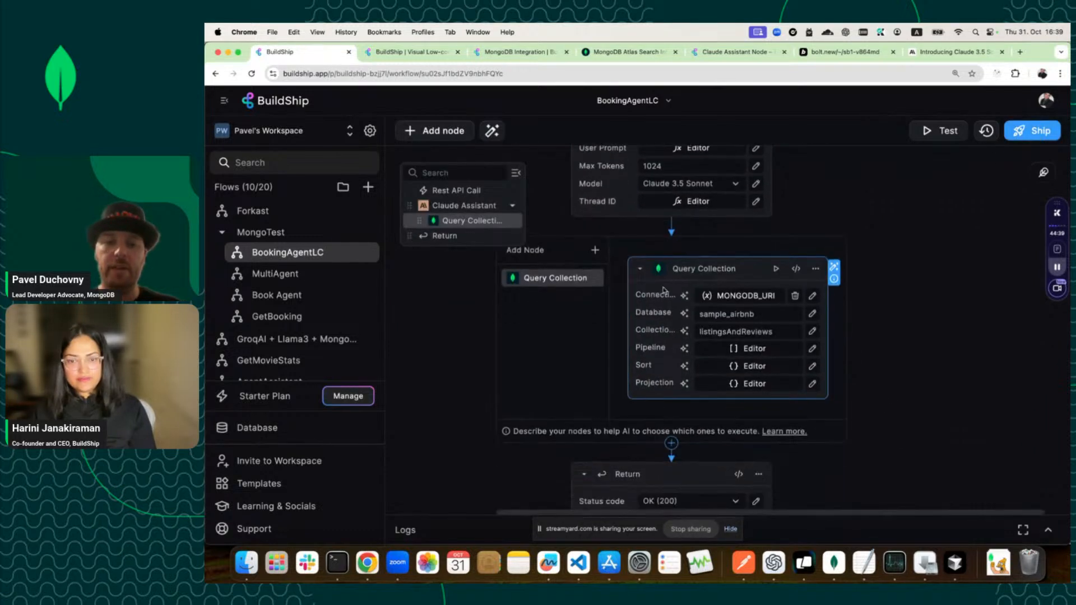
In the Book Agent flow, review the aggregation node's Pipeline AI-fill format description.
{"action": "left_click", "coordinate": [298, 306]}
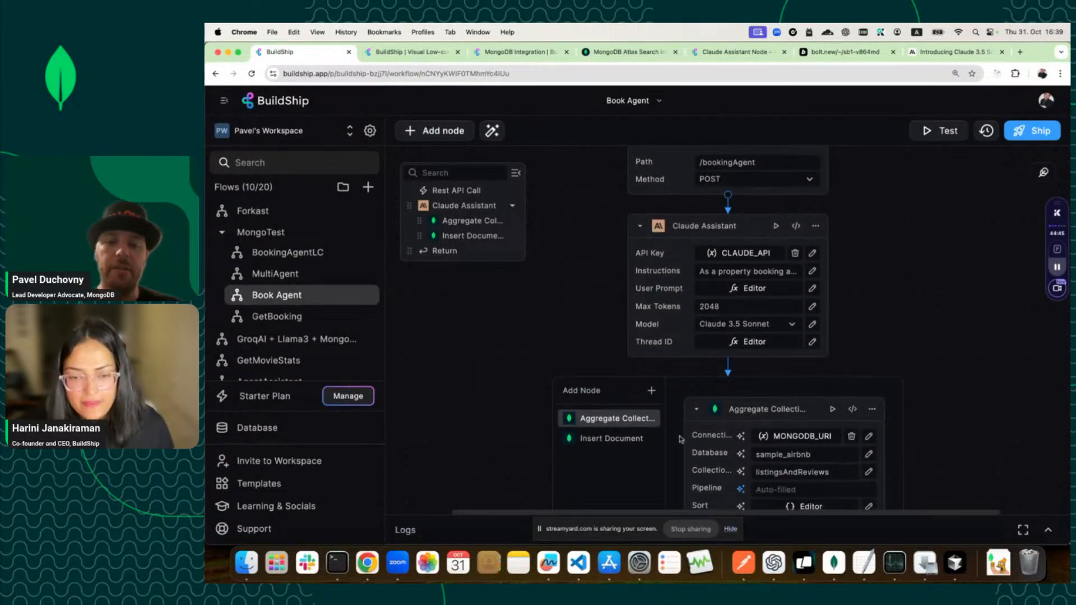
{"action": "left_click", "coordinate": [740, 488]}
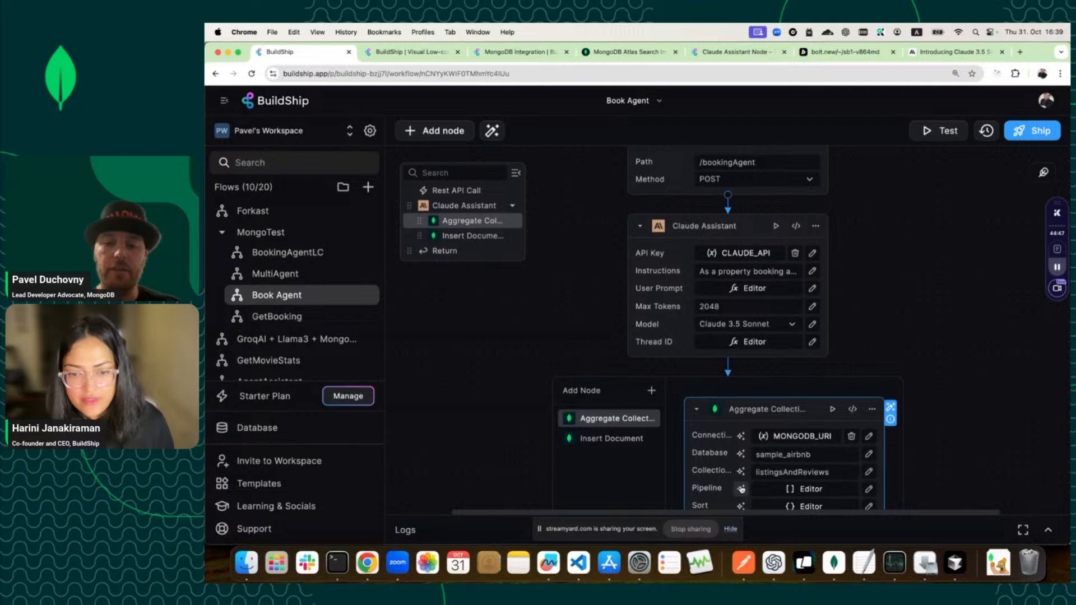
{"action": "left_click", "coordinate": [741, 488]}
{"action": "scroll", "coordinate": [672, 369], "scroll_direction": "down", "scroll_amount": 5}
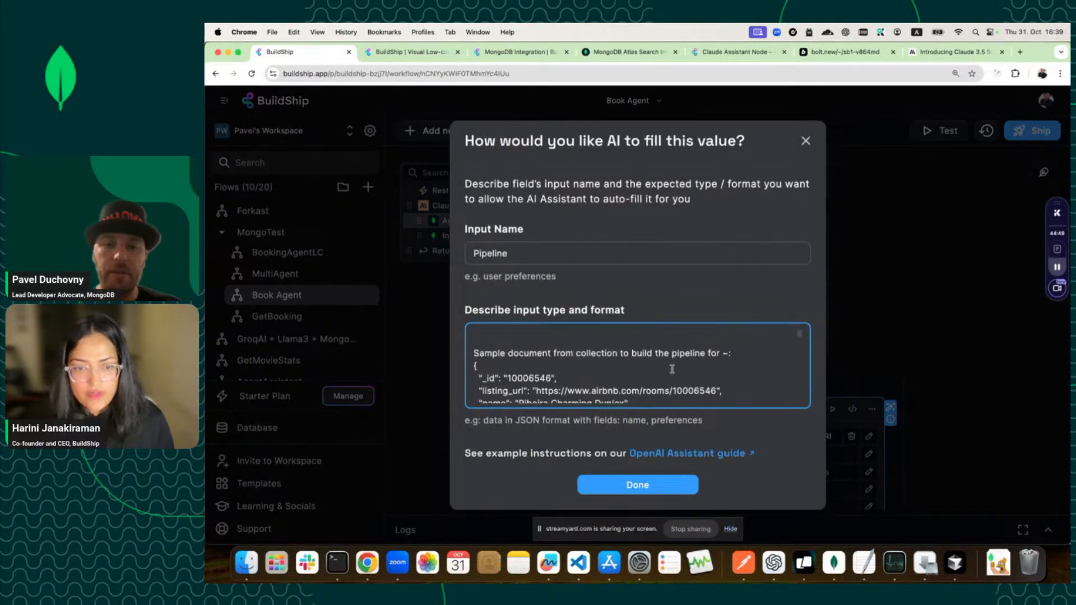
{"action": "key", "text": "super+a"}
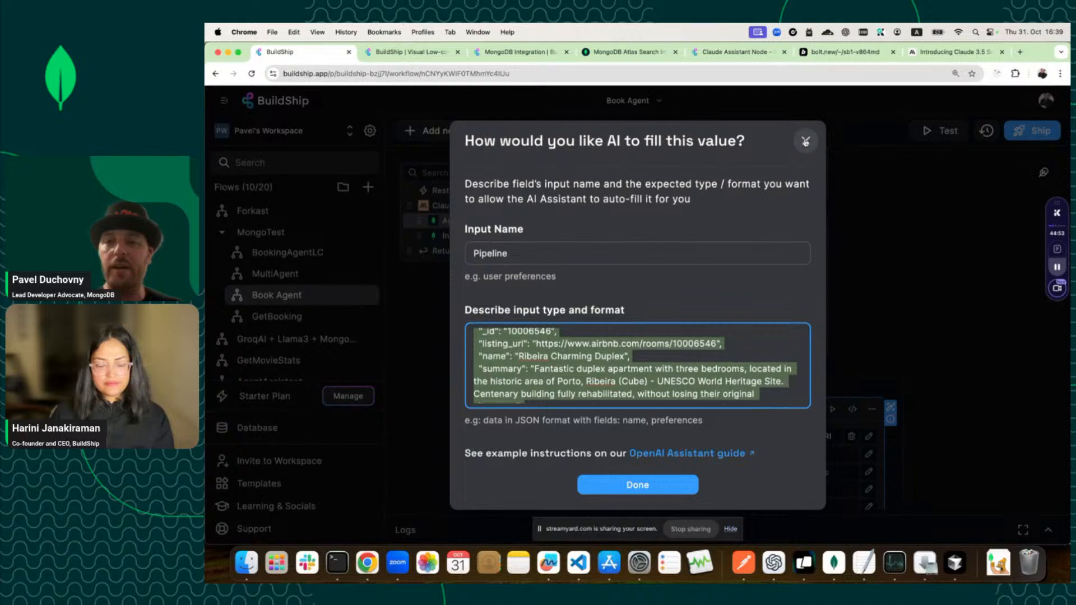
{"action": "left_click", "coordinate": [805, 141]}
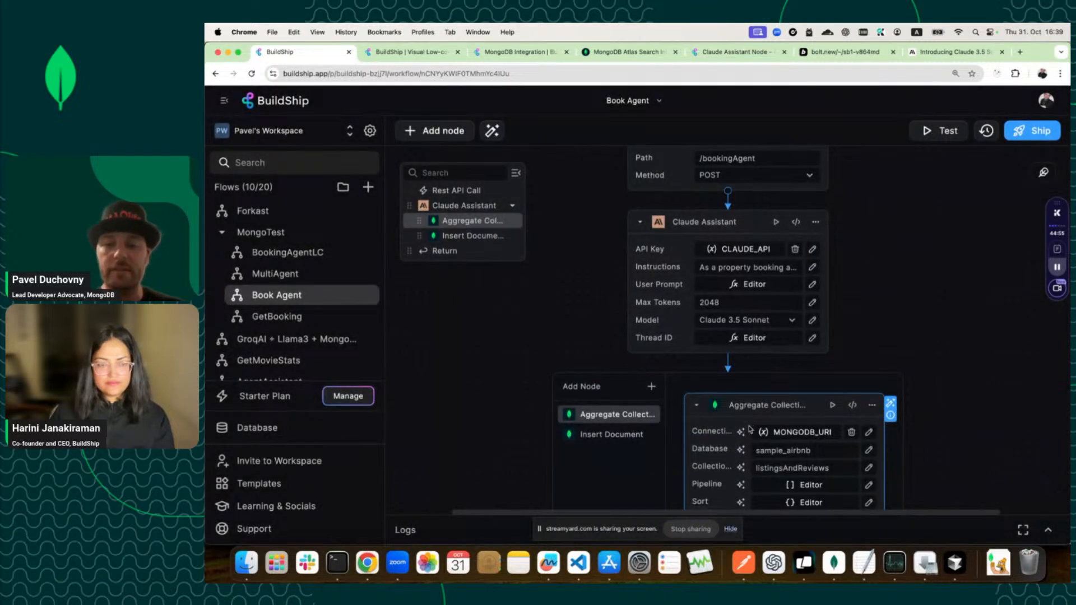
Confirm AI auto-fill for the Pipeline, then switch to the BookingAgentLC flow.
{"action": "scroll", "coordinate": [749, 429], "scroll_direction": "down", "scroll_amount": 2}
{"action": "left_click", "coordinate": [742, 441]}
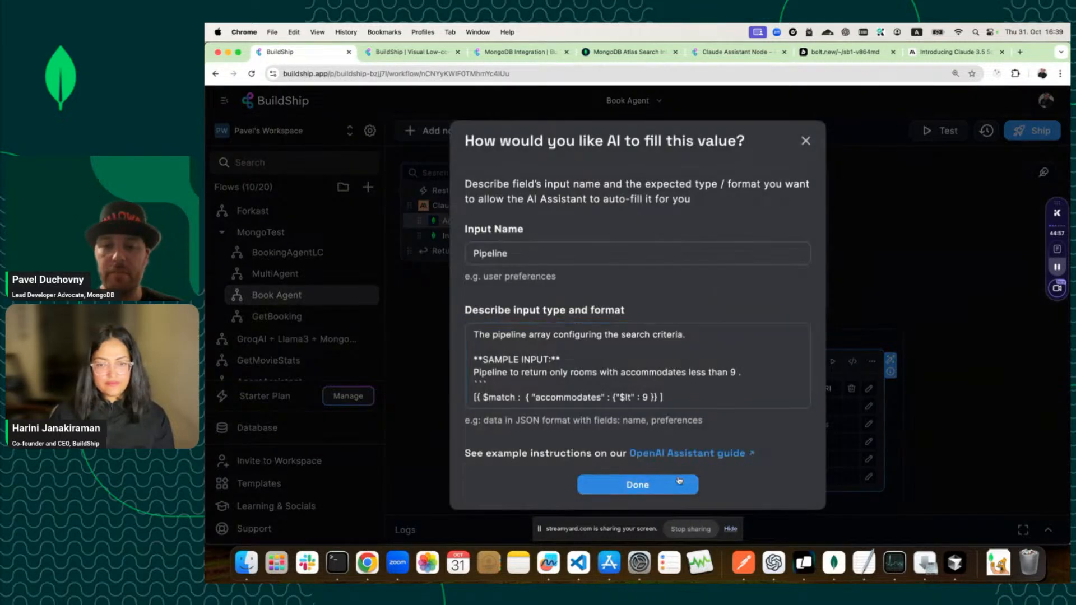
{"action": "left_click", "coordinate": [680, 481]}
{"action": "left_click", "coordinate": [280, 255]}
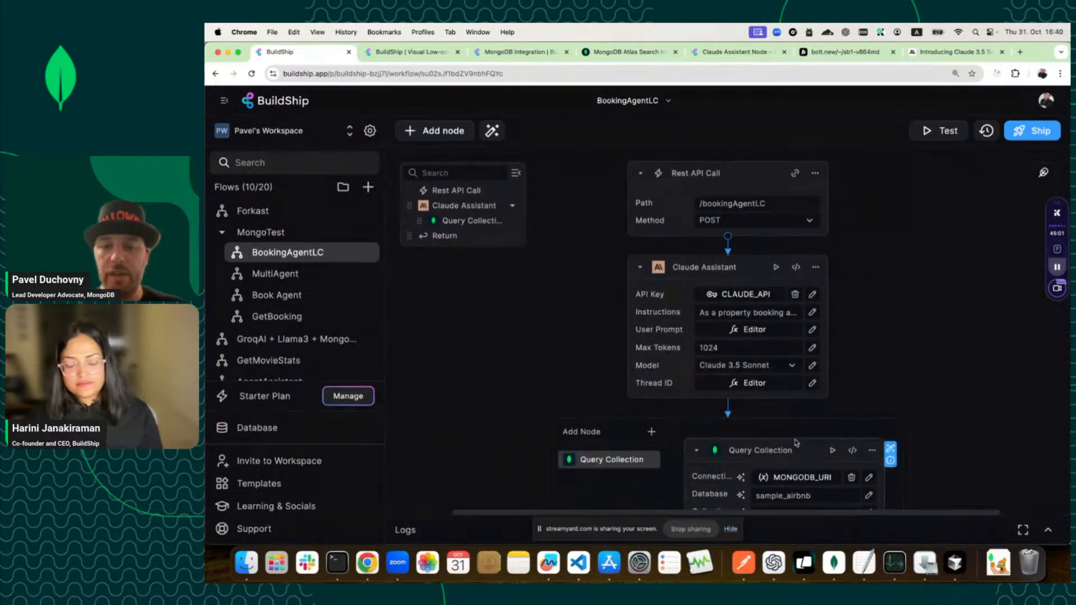
Set the Query Collection Pipeline to AI auto-fill, with a sample listing document in its description.
{"action": "scroll", "coordinate": [753, 400], "scroll_direction": "down", "scroll_amount": 5}
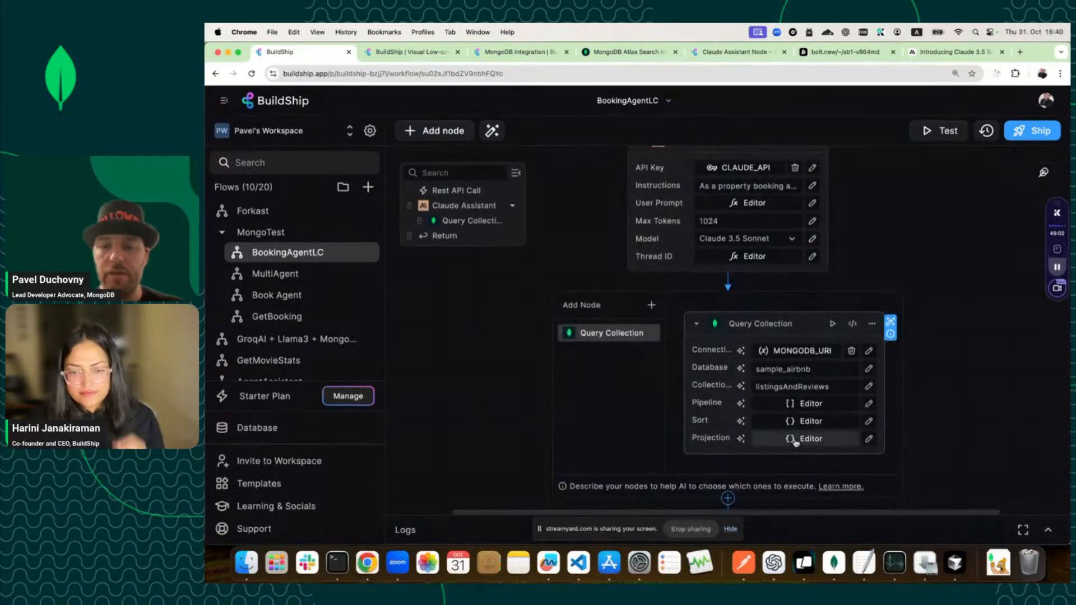
{"action": "left_click", "coordinate": [741, 402]}
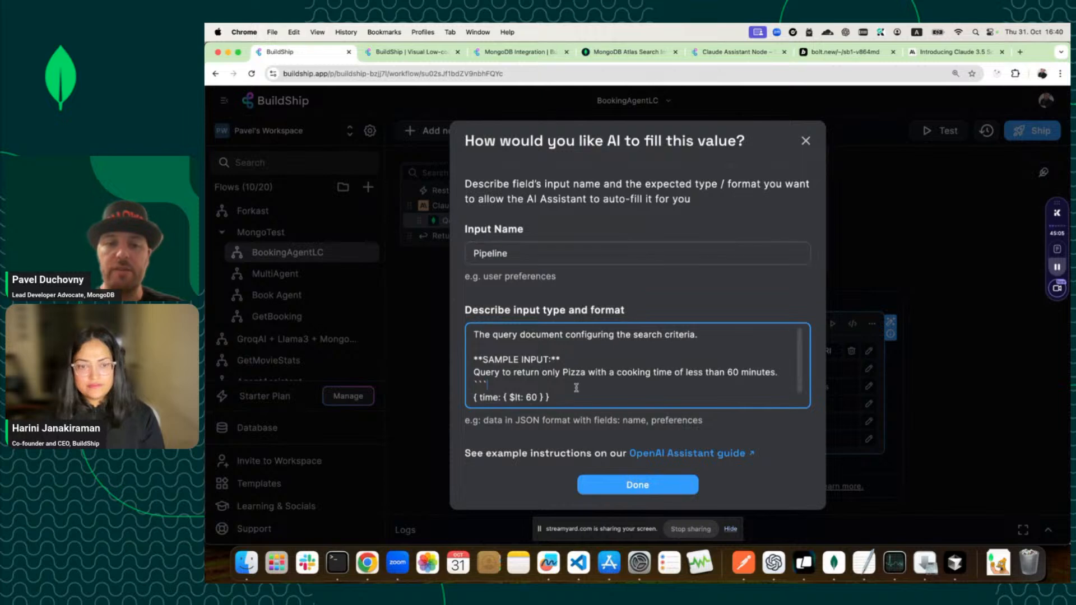
{"action": "key", "text": "super+a"}
{"action": "key", "text": "super+v"}
{"action": "scroll", "coordinate": [576, 387], "scroll_direction": "up", "scroll_amount": 8}
{"action": "scroll", "coordinate": [576, 386], "scroll_direction": "up", "scroll_amount": 10}
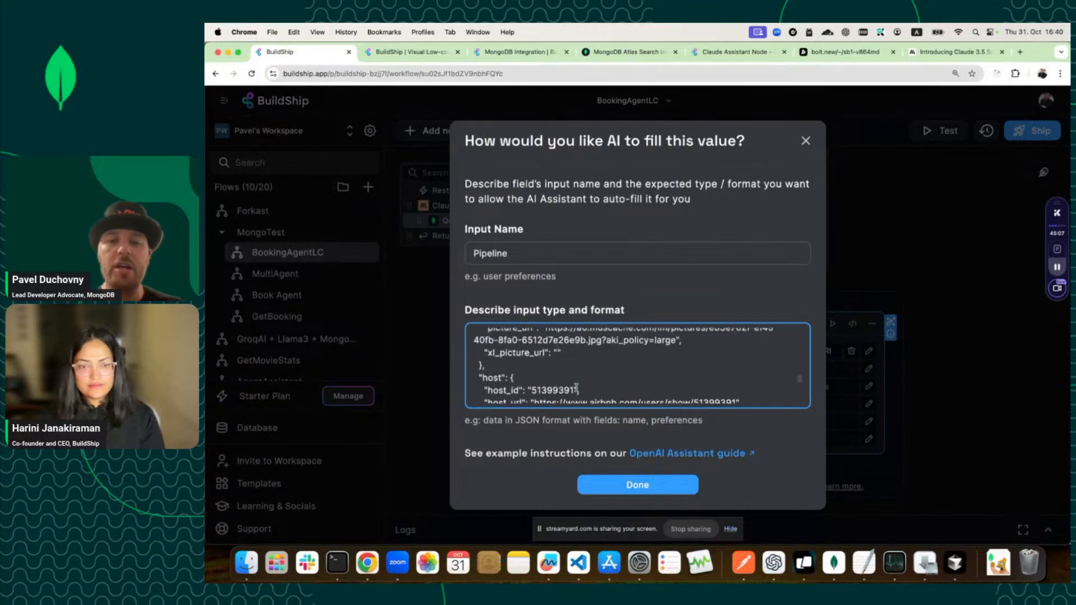
{"action": "scroll", "coordinate": [575, 386], "scroll_direction": "up", "scroll_amount": 10}
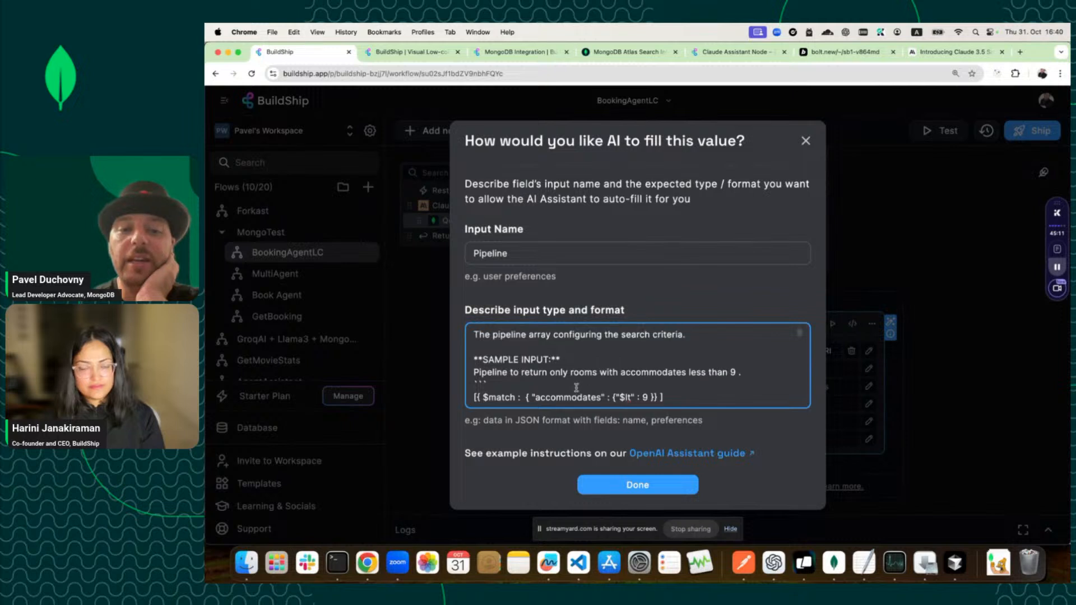
{"action": "scroll", "coordinate": [510, 371], "scroll_direction": "down", "scroll_amount": 3}
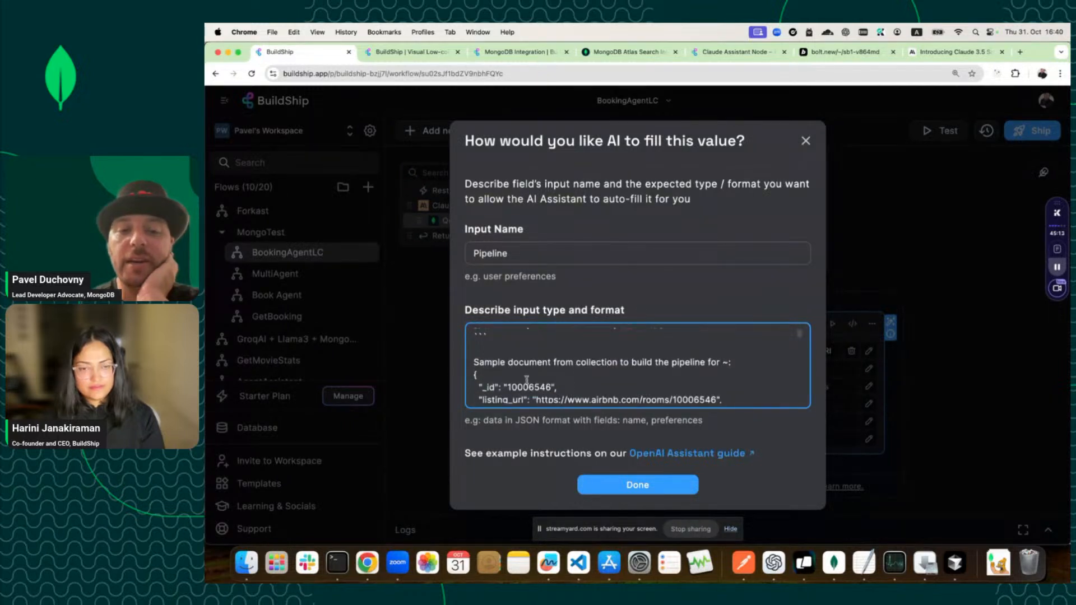
{"action": "scroll", "coordinate": [527, 379], "scroll_direction": "up", "scroll_amount": 3}
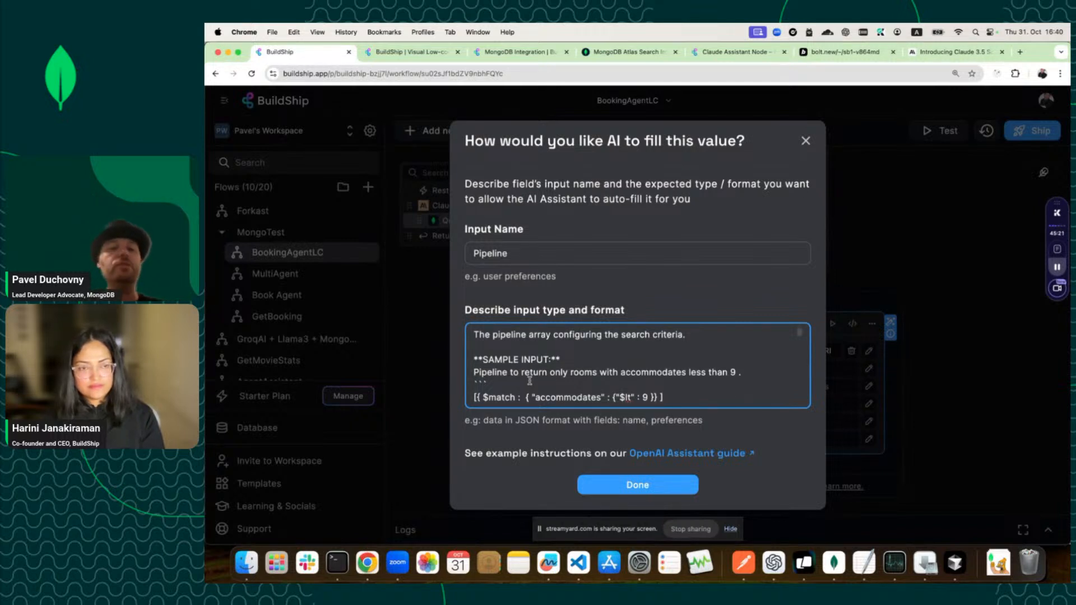
{"action": "scroll", "coordinate": [530, 381], "scroll_direction": "down", "scroll_amount": 2}
{"action": "left_click_drag", "start_coordinate": [669, 368], "coordinate": [395, 370]}
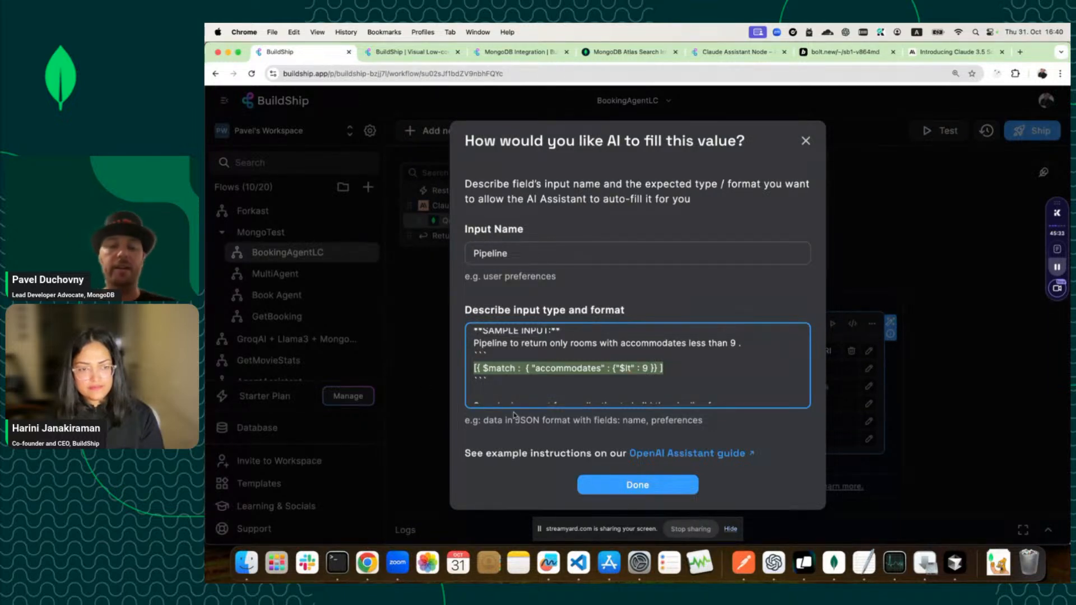
{"action": "left_click", "coordinate": [655, 485]}
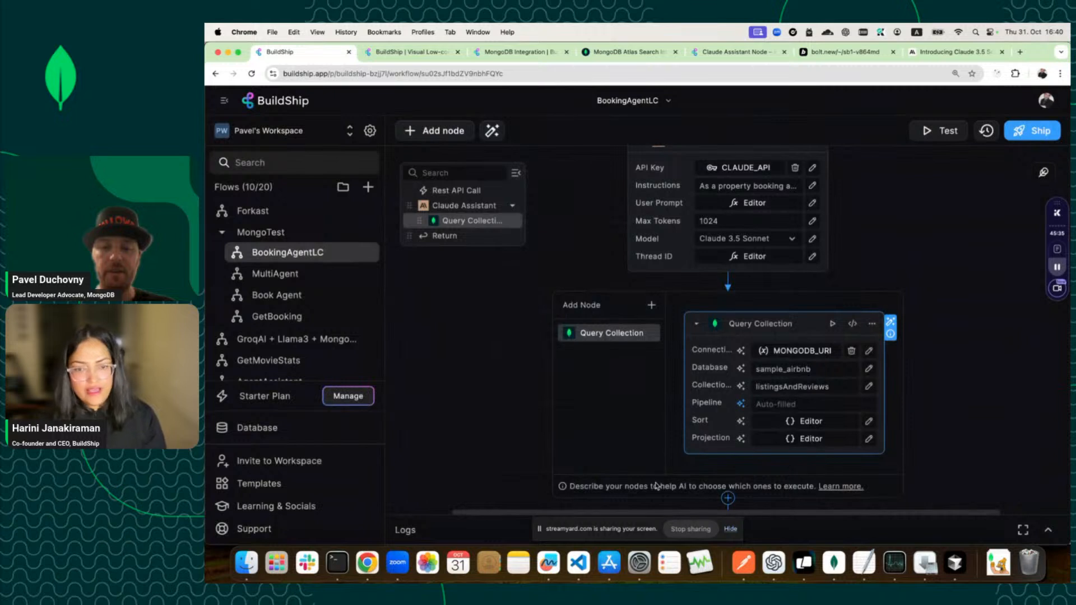
Retitle the Query Collection node on the canvas to 'Aggregate Collection'.
{"action": "scroll", "coordinate": [655, 485], "scroll_direction": "down", "scroll_amount": 3}
{"action": "scroll", "coordinate": [656, 485], "scroll_direction": "up", "scroll_amount": 2}
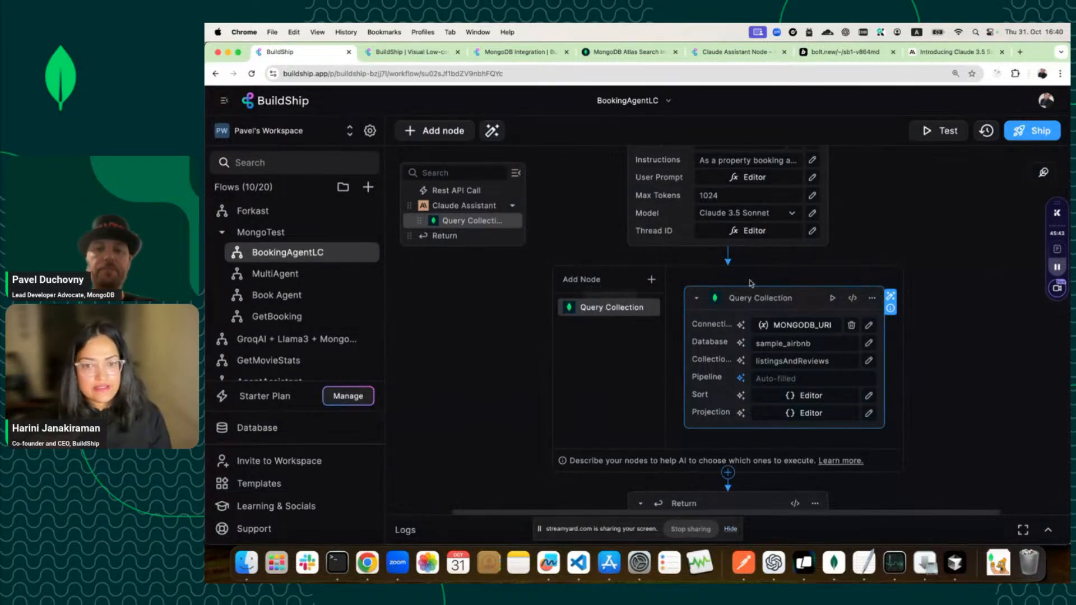
{"action": "double_click", "coordinate": [752, 298]}
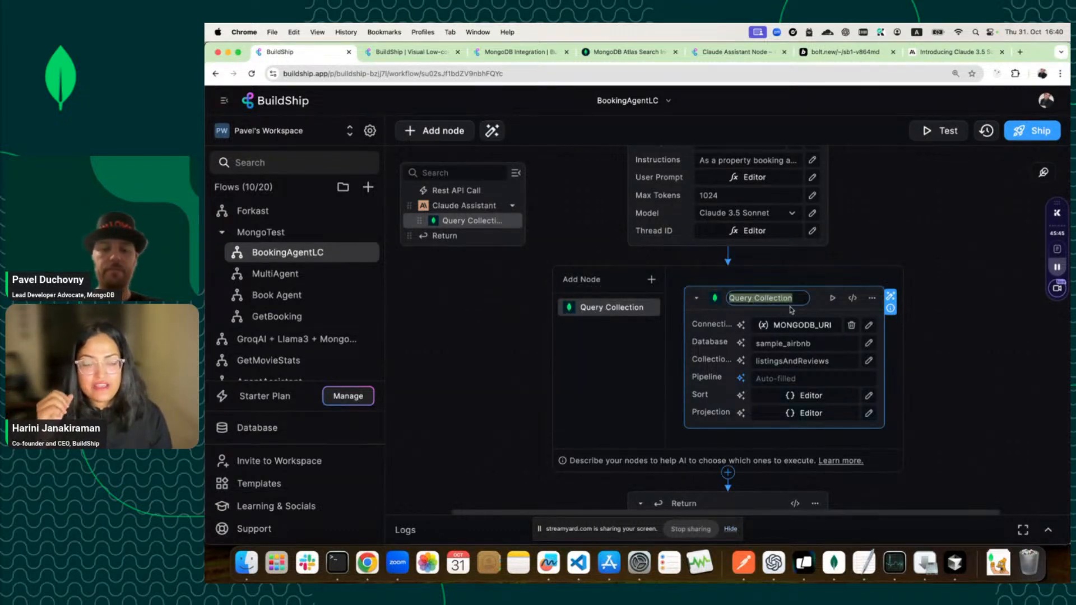
{"action": "type", "text": "Aggregate "}
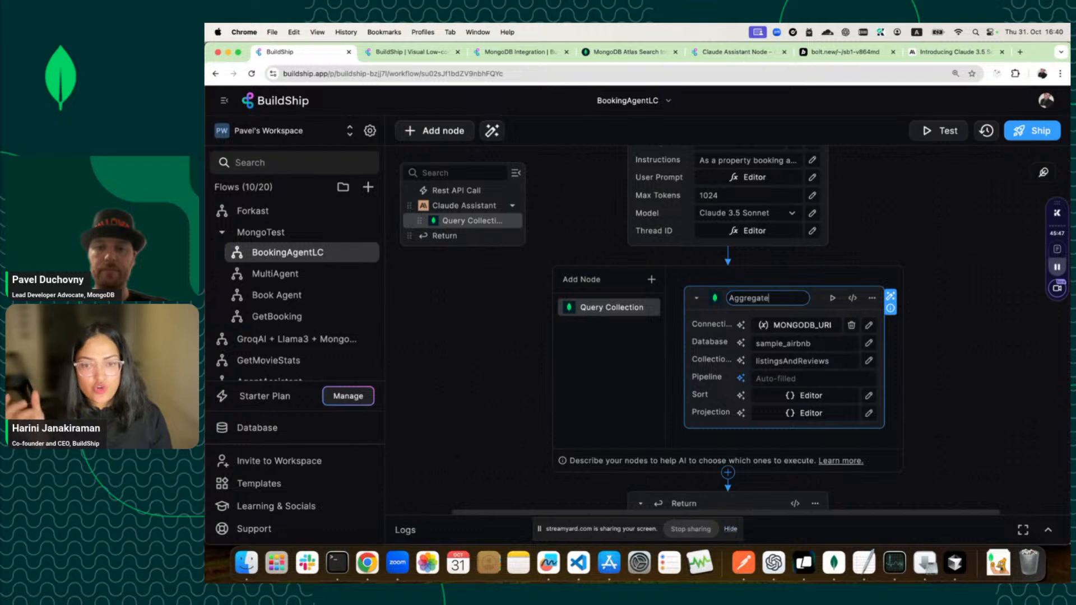
{"action": "type", "text": "Collectio"}
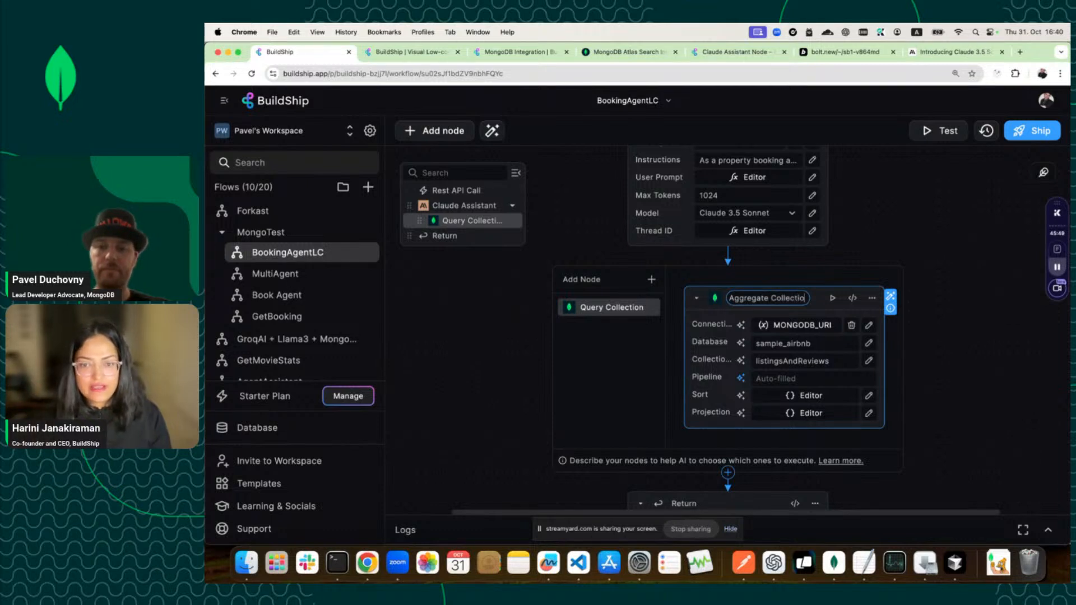
{"action": "type", "text": "n"}
{"action": "key", "text": "Return"}
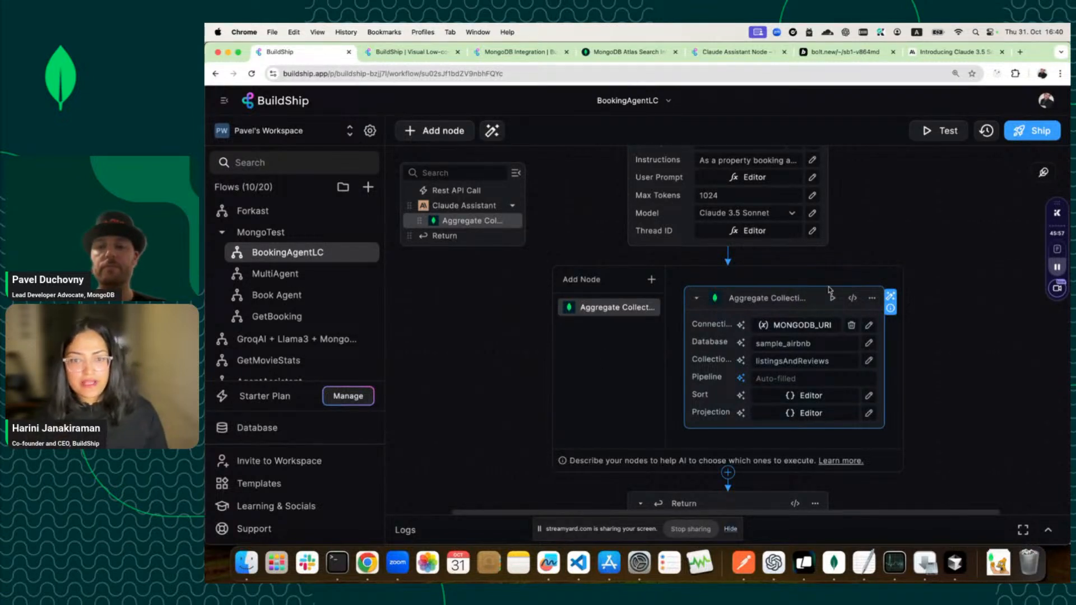
Scroll down the flow to the Return node.
{"action": "scroll", "coordinate": [809, 330], "scroll_direction": "down", "scroll_amount": 2}
{"action": "scroll", "coordinate": [802, 307], "scroll_direction": "down", "scroll_amount": 3}
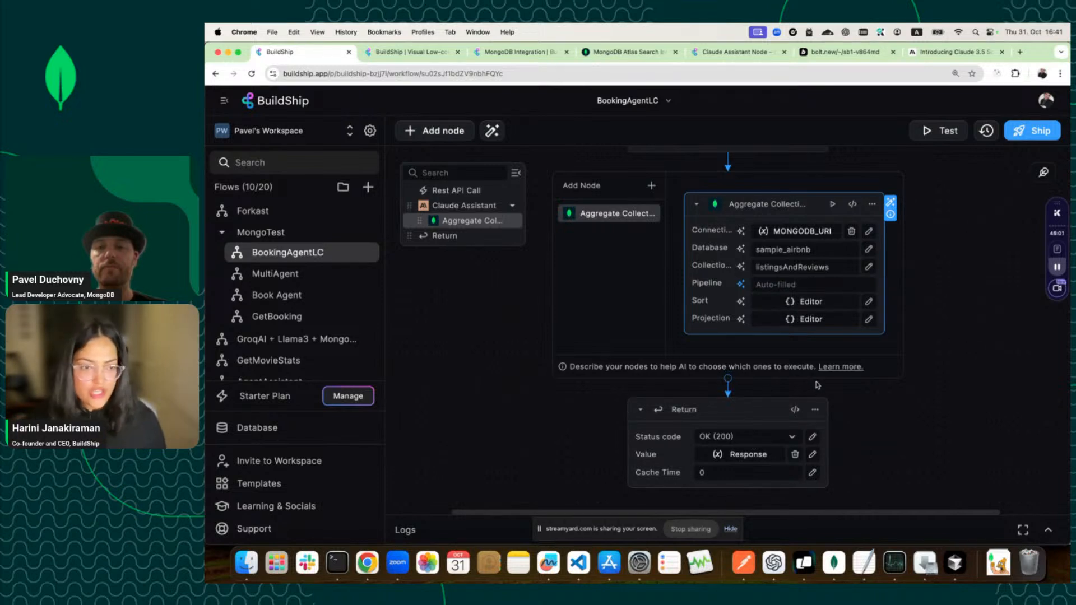
Test the workflow with message 'hello I want to book NYC hotel' and thread_id '123'.
{"action": "left_click", "coordinate": [943, 132]}
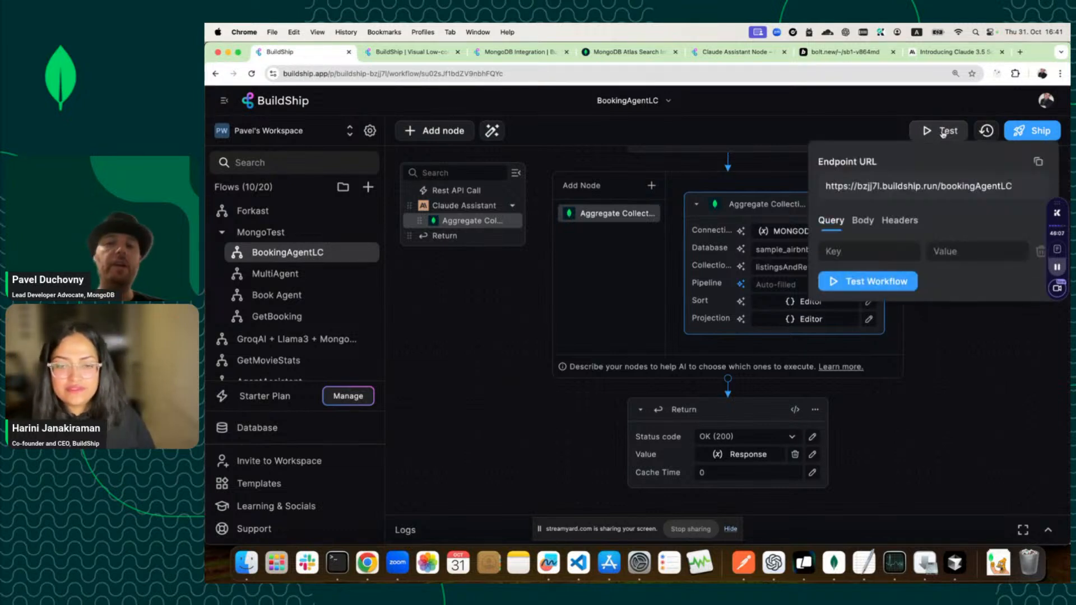
{"action": "left_click", "coordinate": [867, 223]}
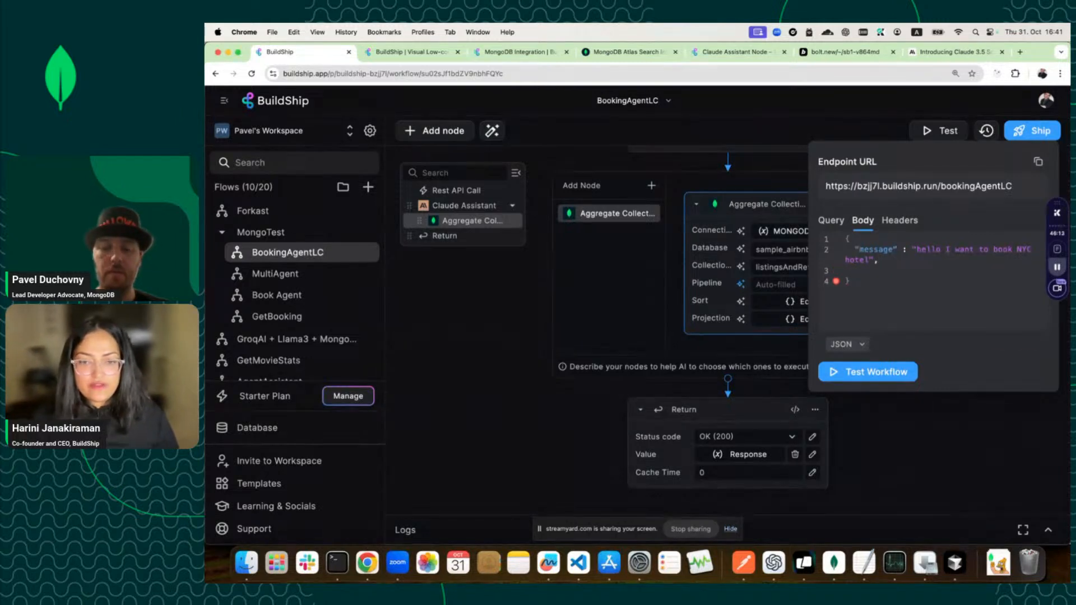
{"action": "key", "text": "Return"}
{"action": "type", "text": "\"thread_id\" "}
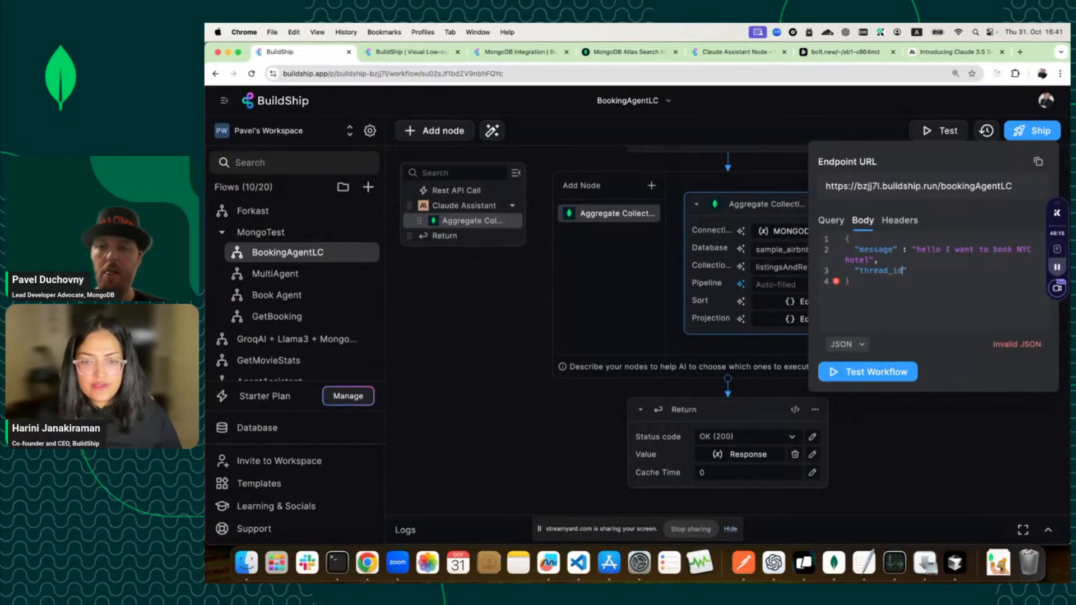
{"action": "type", "text": ": "}
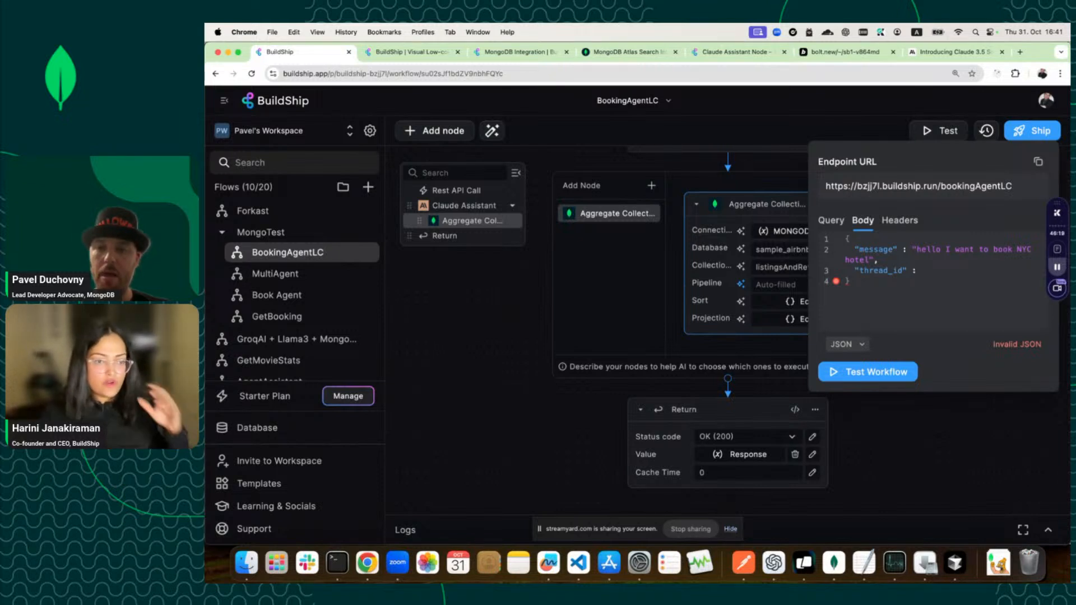
{"action": "type", "text": "\"123"}
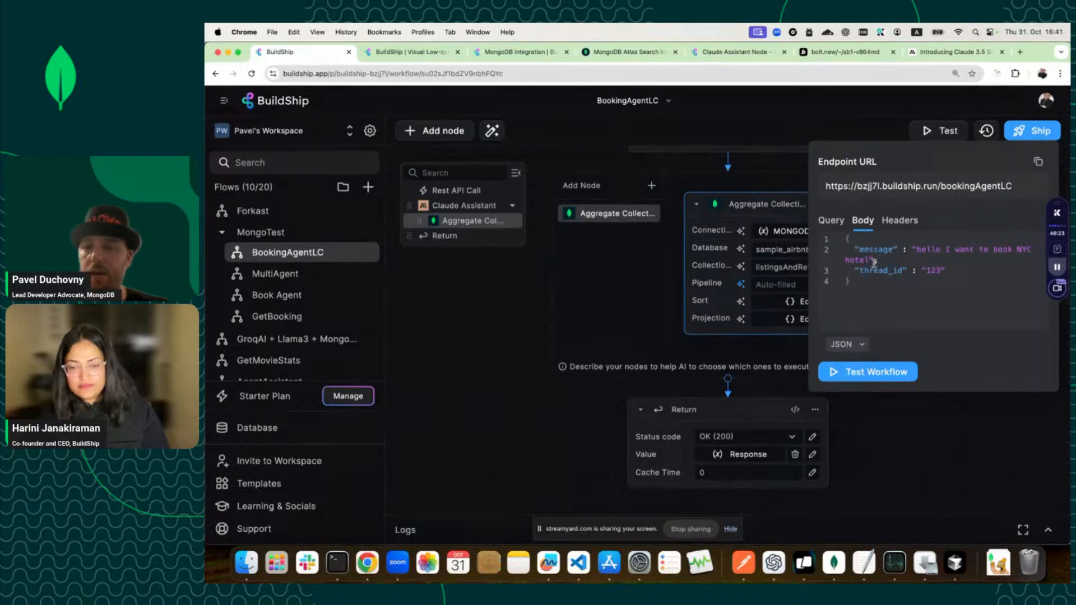
{"action": "left_click", "coordinate": [886, 377]}
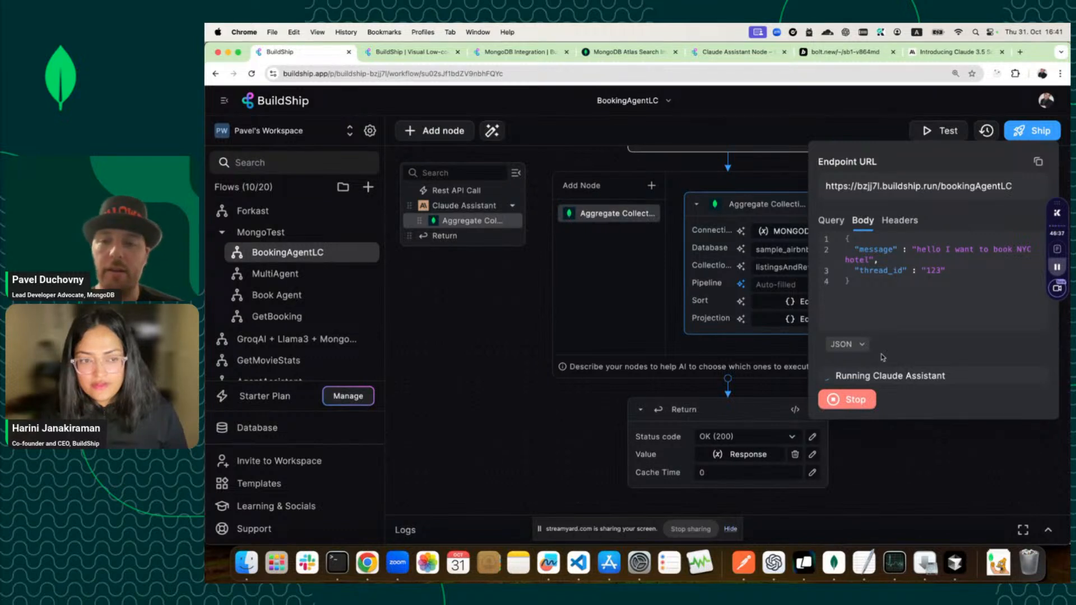
{"action": "scroll", "coordinate": [874, 429], "scroll_direction": "down", "scroll_amount": 3}
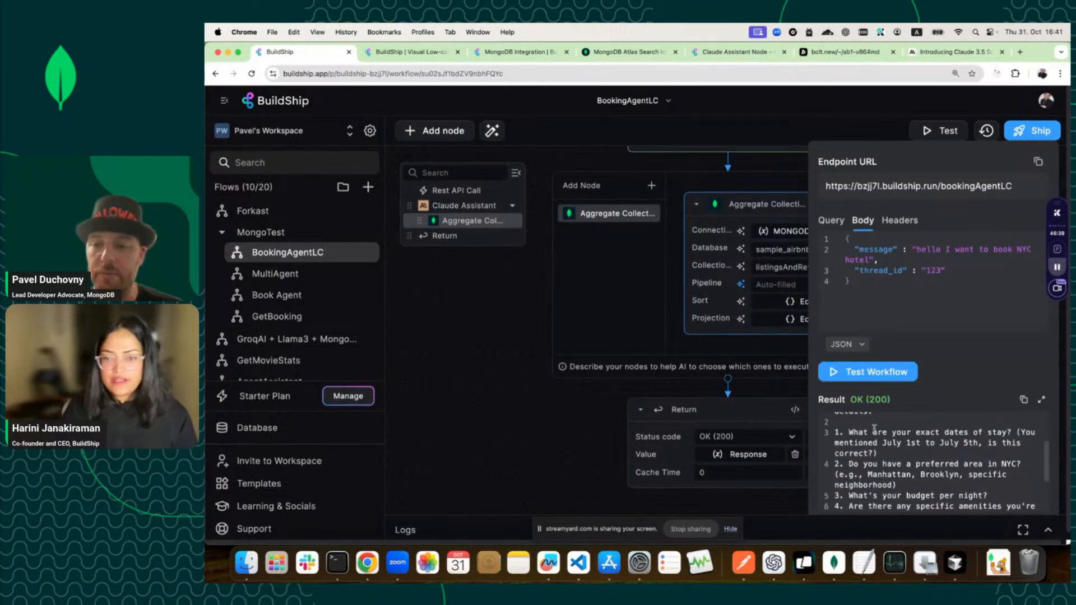
{"action": "scroll", "coordinate": [874, 428], "scroll_direction": "up", "scroll_amount": 1}
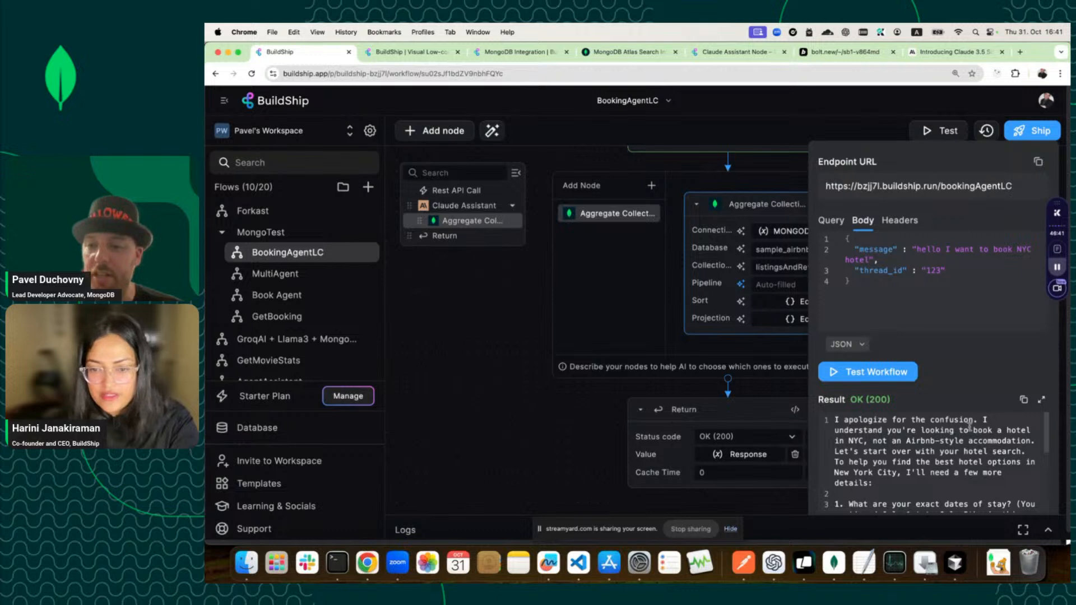
{"action": "scroll", "coordinate": [971, 432], "scroll_direction": "down", "scroll_amount": 2}
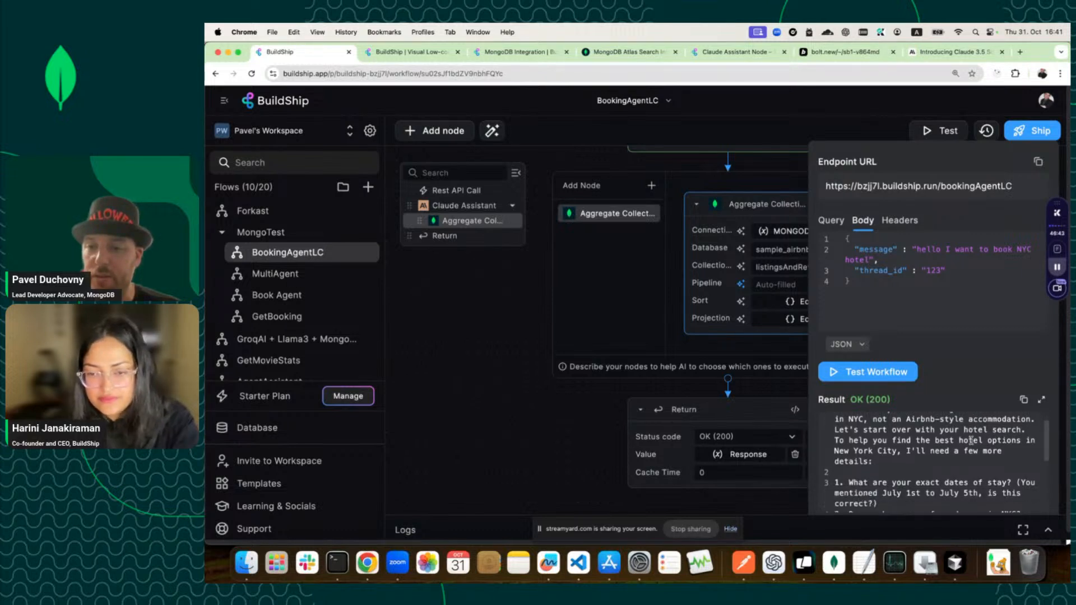
{"action": "scroll", "coordinate": [972, 440], "scroll_direction": "down", "scroll_amount": 1}
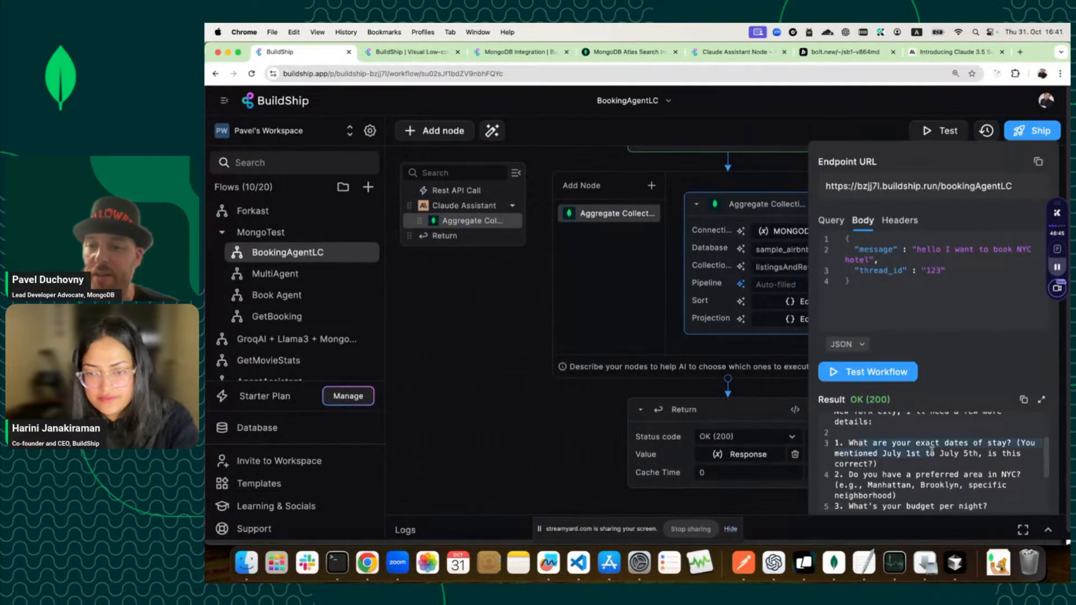
{"action": "scroll", "coordinate": [934, 459], "scroll_direction": "down", "scroll_amount": 1}
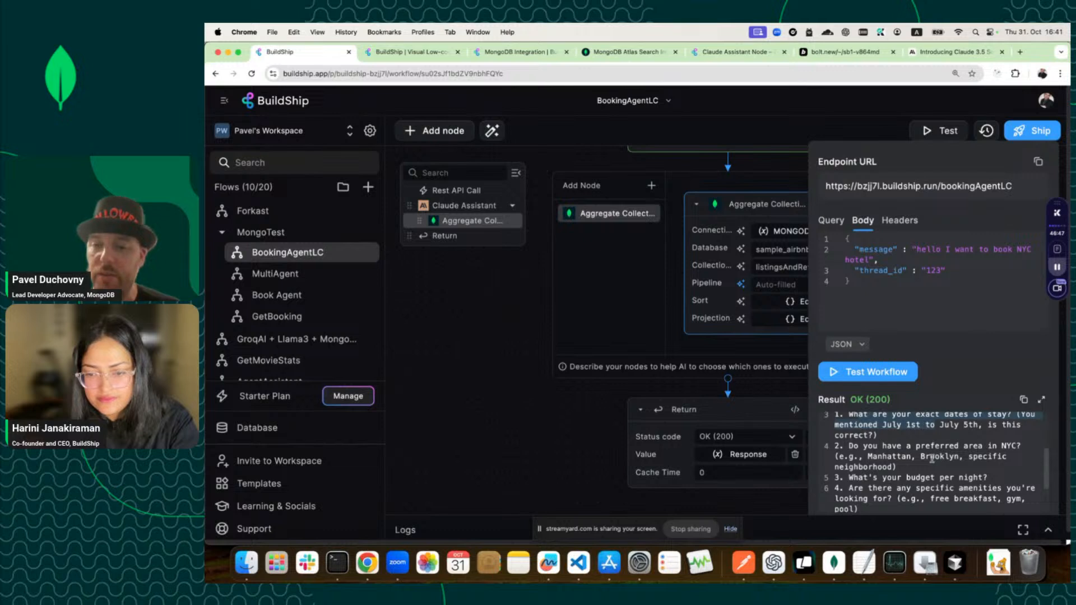
{"action": "scroll", "coordinate": [932, 458], "scroll_direction": "up", "scroll_amount": 1}
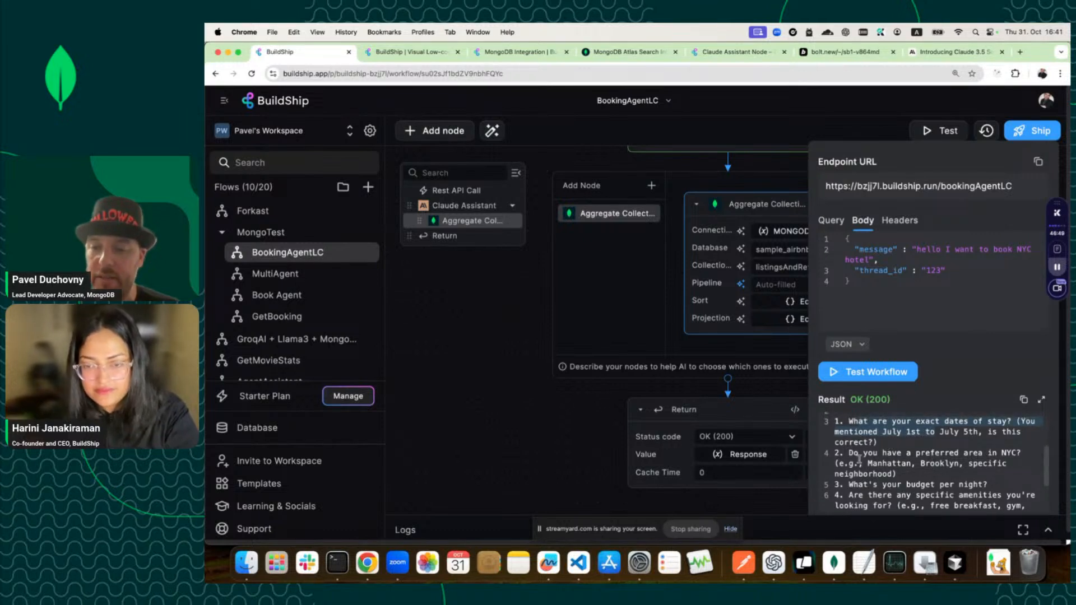
{"action": "left_click_drag", "start_coordinate": [849, 453], "coordinate": [924, 474]}
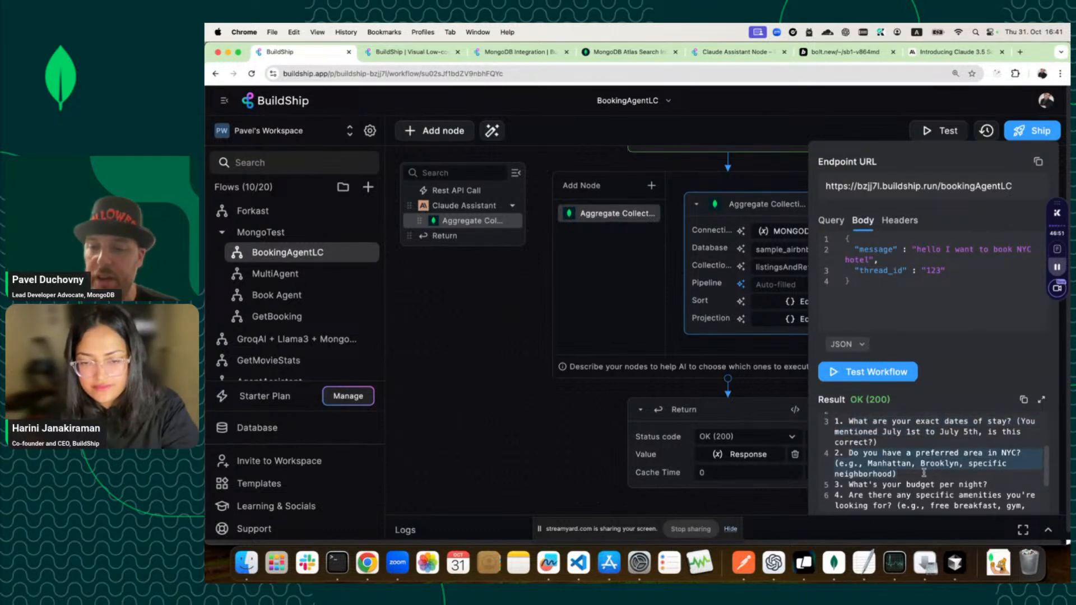
{"action": "scroll", "coordinate": [923, 474], "scroll_direction": "down", "scroll_amount": 1}
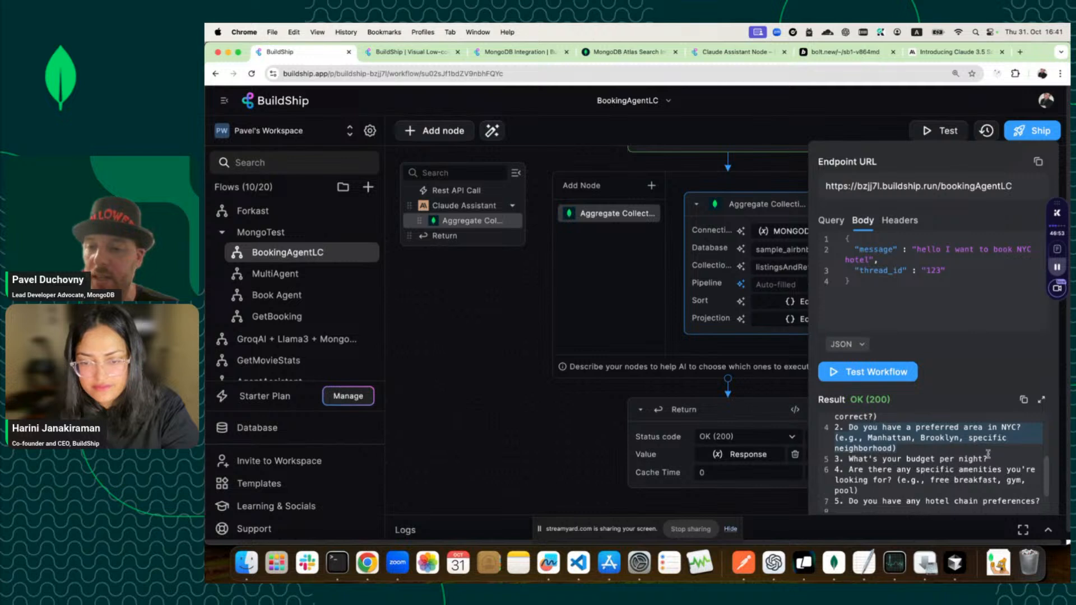
{"action": "left_click_drag", "start_coordinate": [988, 458], "coordinate": [1040, 463]}
{"action": "scroll", "coordinate": [855, 457], "scroll_direction": "down", "scroll_amount": 1}
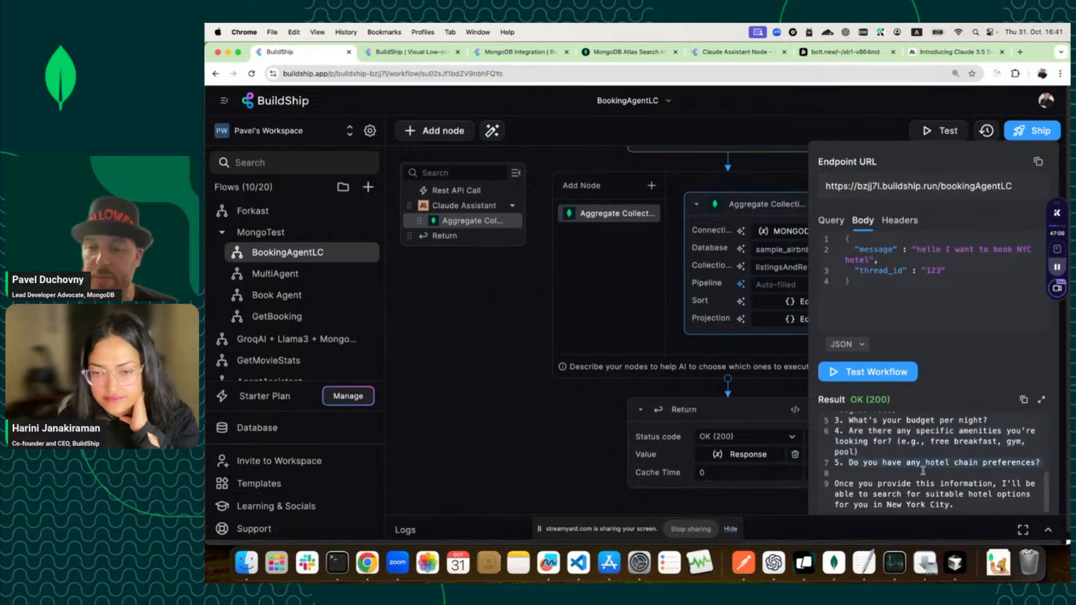
Retest with the message booking an NYC hotel July 1st–10th 2025 for 4 people.
{"action": "left_click", "coordinate": [873, 259]}
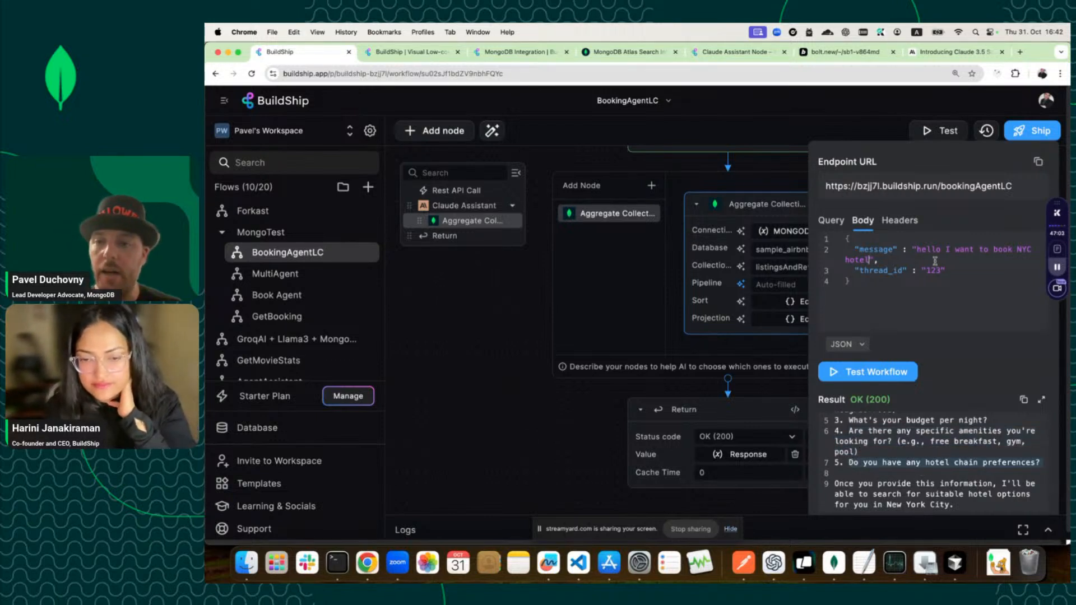
{"action": "left_click_drag", "start_coordinate": [953, 251], "coordinate": [915, 251]}
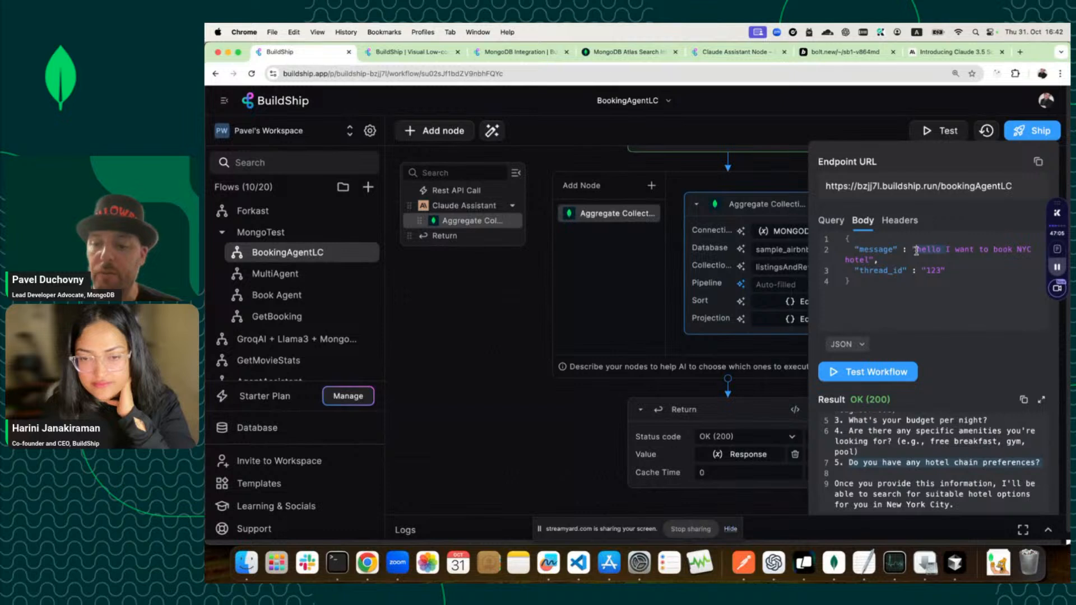
{"action": "key", "text": "BackSpace"}
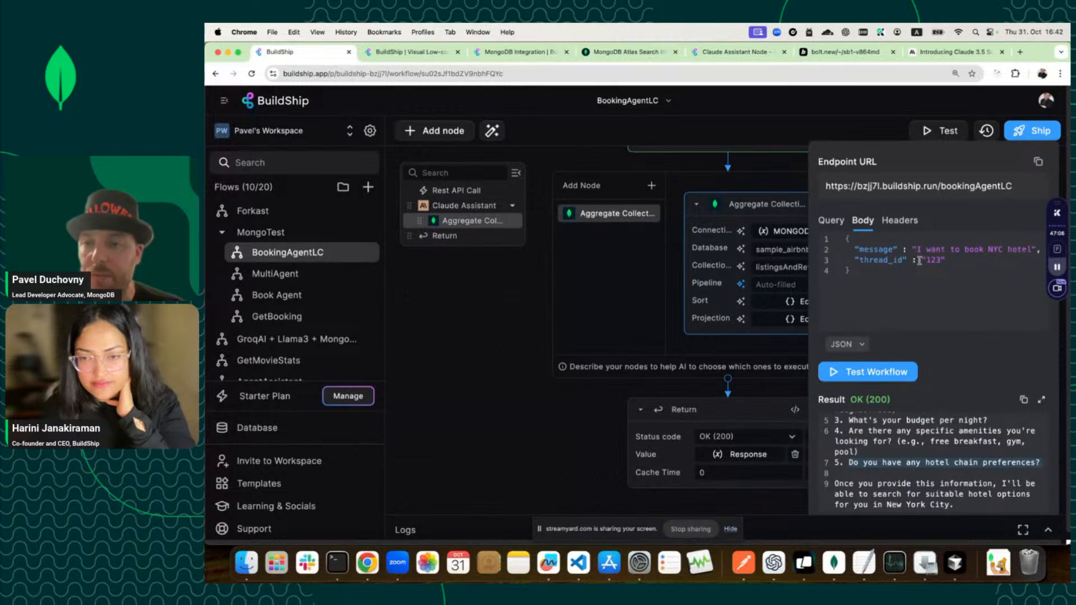
{"action": "left_click", "coordinate": [1033, 248]}
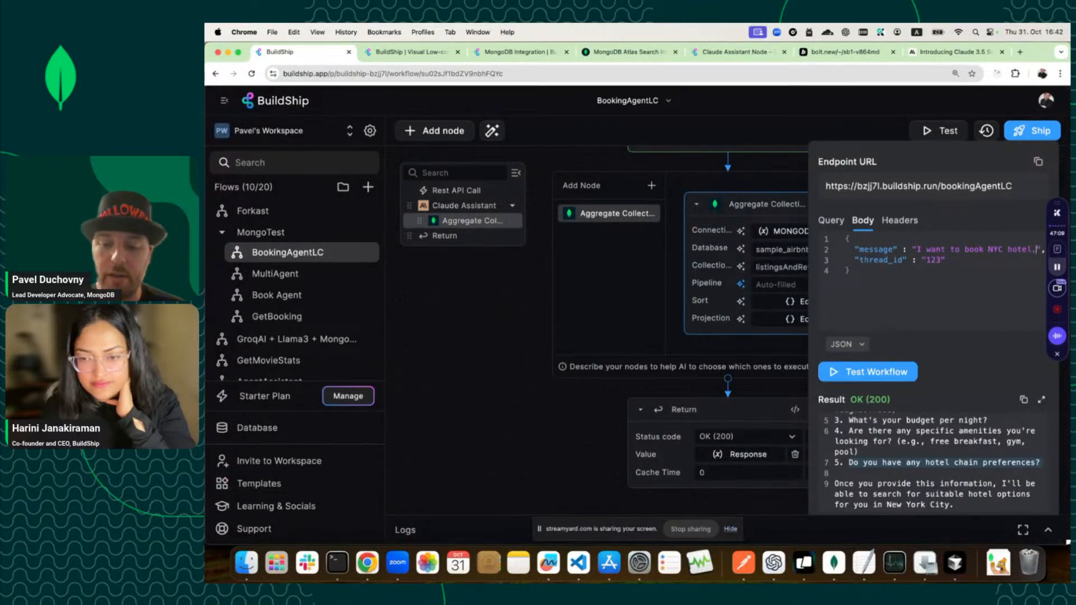
{"action": "type", "text": ", July 1st t"}
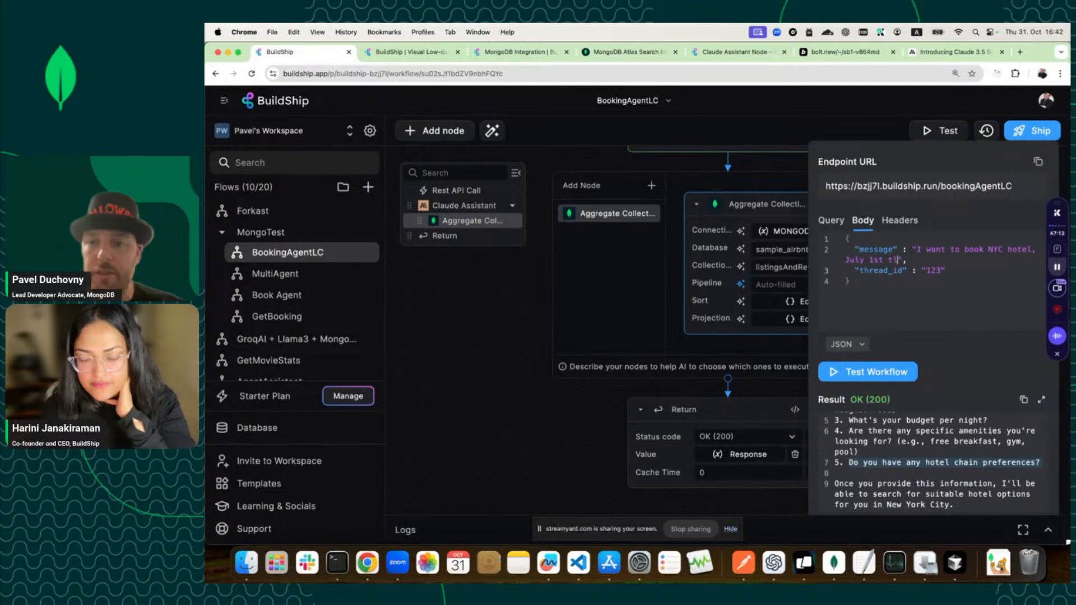
{"action": "type", "text": "ill July "}
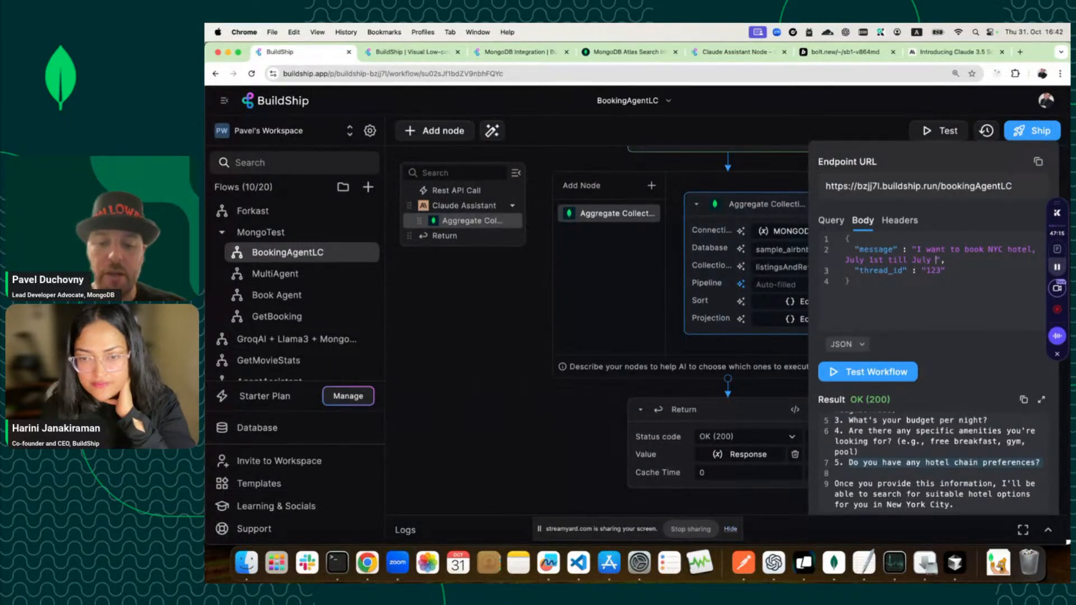
{"action": "type", "text": "10"}
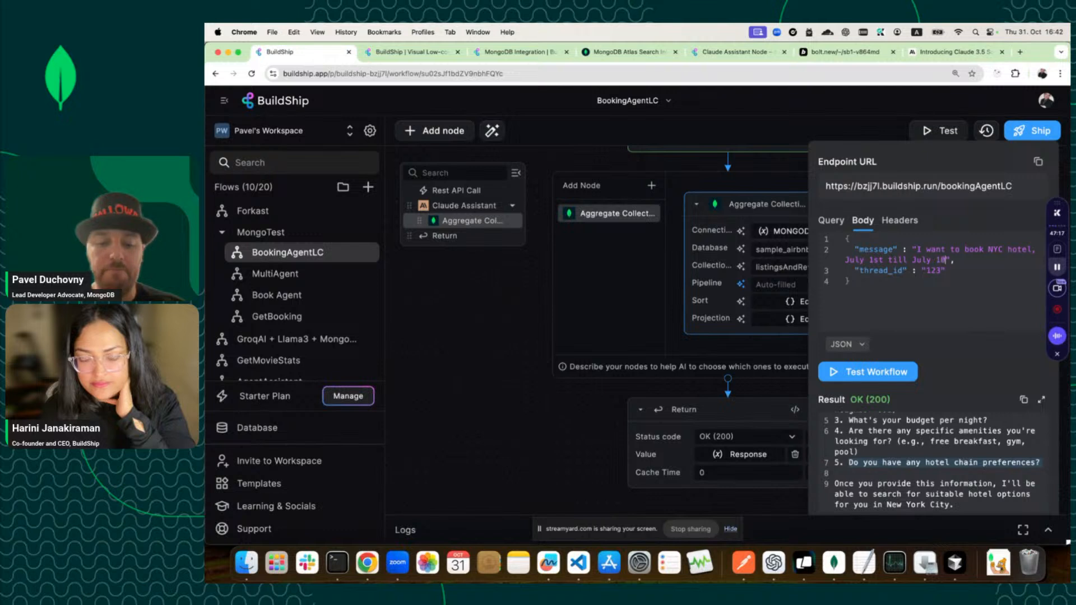
{"action": "type", "text": "th of "}
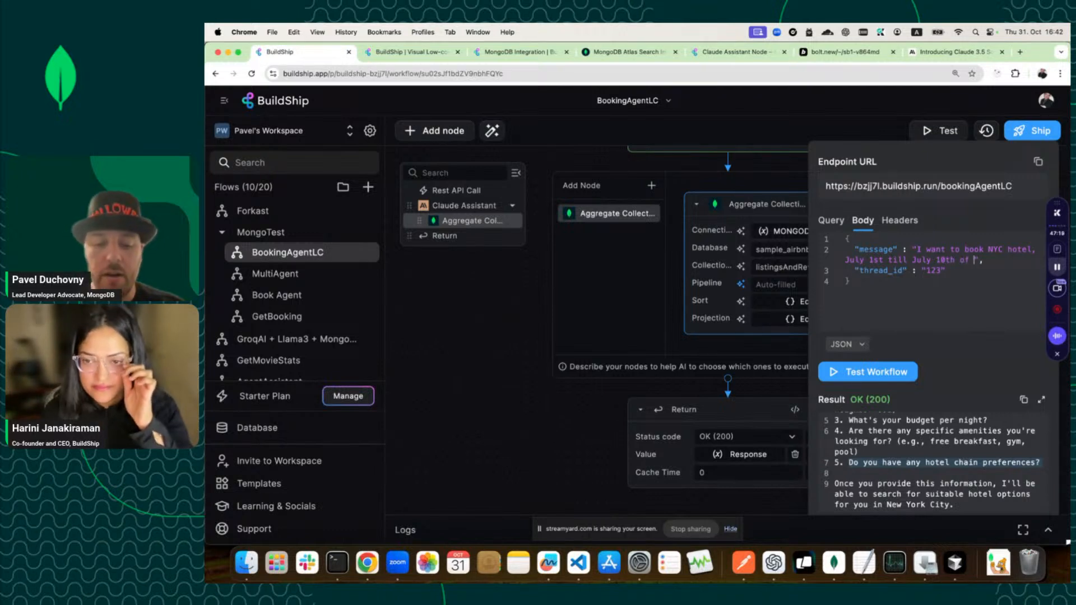
{"action": "type", "text": "2025 "}
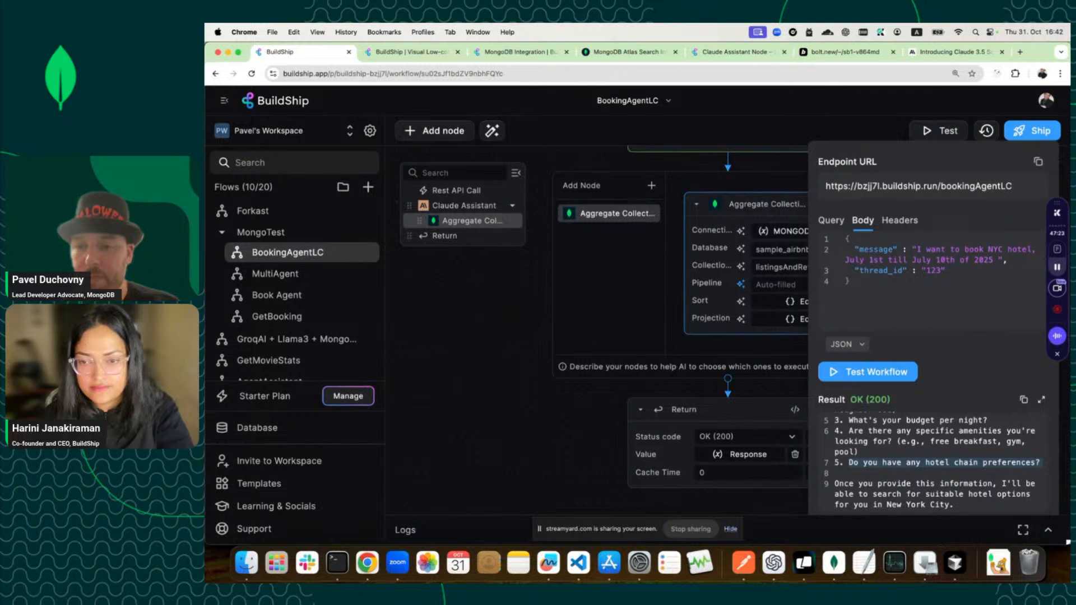
{"action": "type", "text": "and we "}
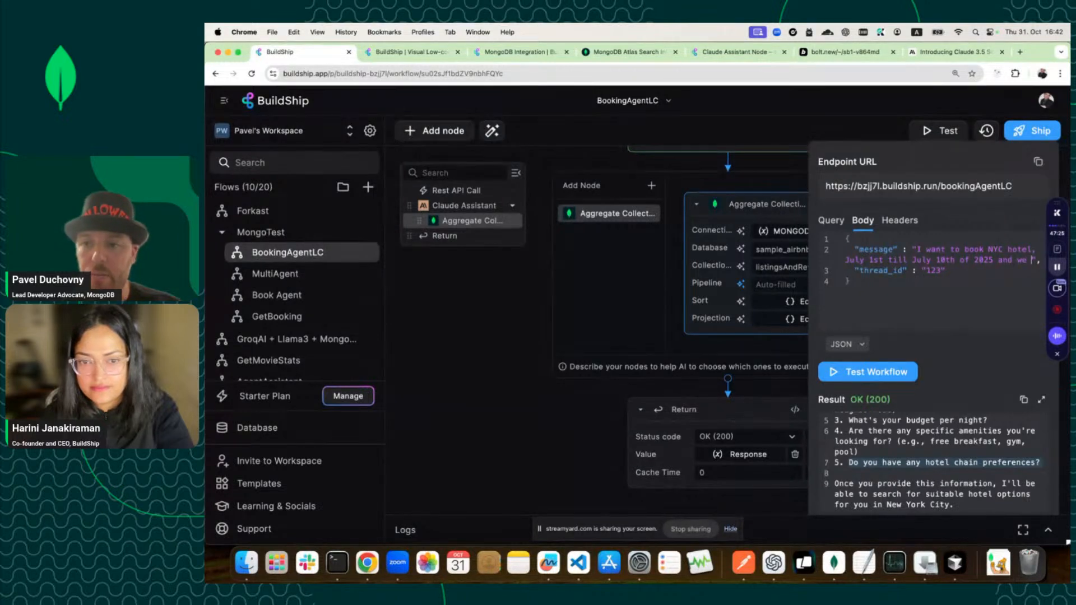
{"action": "type", "text": "are"}
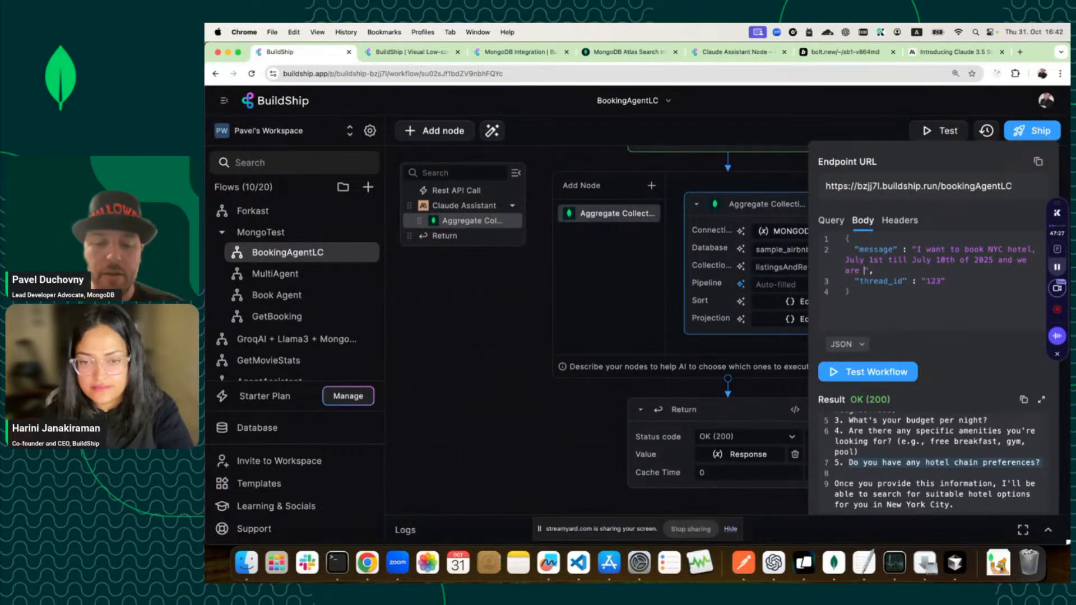
{"action": "type", "text": " 4 people"}
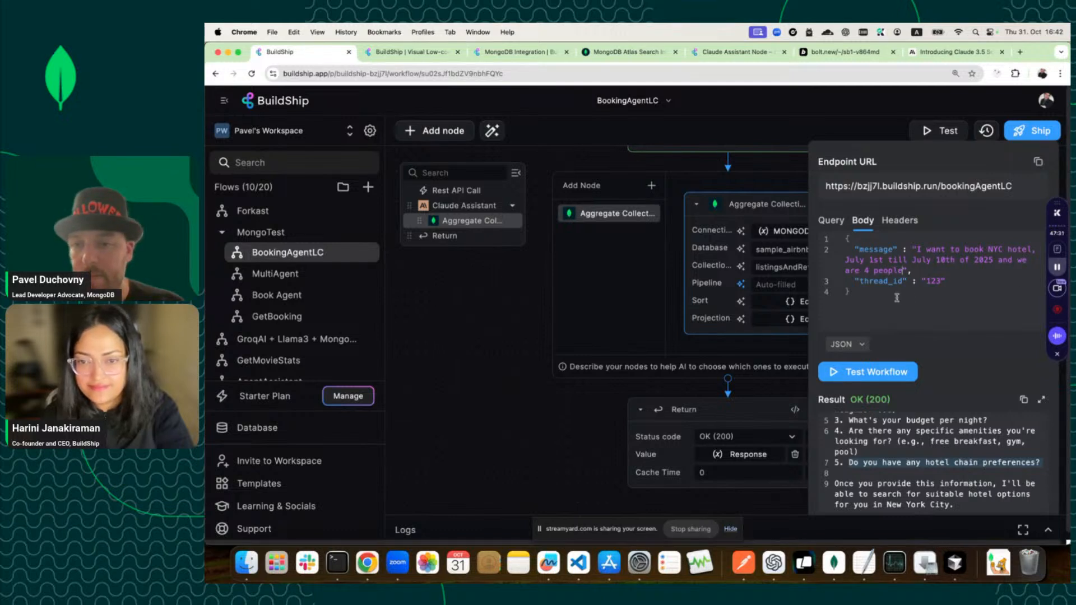
{"action": "left_click", "coordinate": [888, 372]}
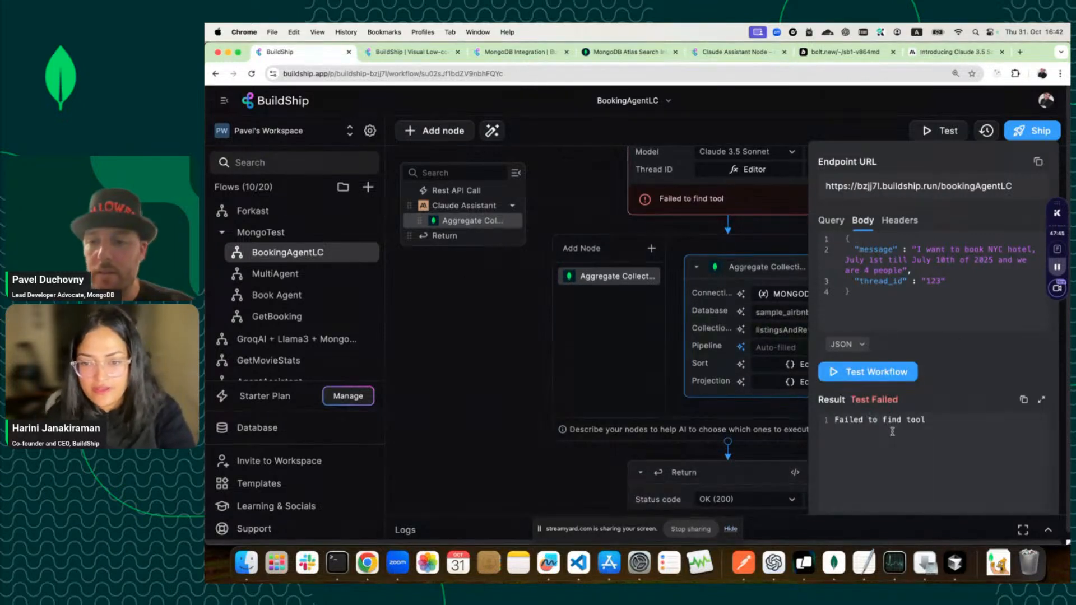
Scroll the BookingAgentLC canvas to inspect the Claude Assistant's 'Failed to find tool' error.
{"action": "scroll", "coordinate": [749, 373], "scroll_direction": "down", "scroll_amount": 2}
{"action": "scroll", "coordinate": [749, 373], "scroll_direction": "up", "scroll_amount": 3}
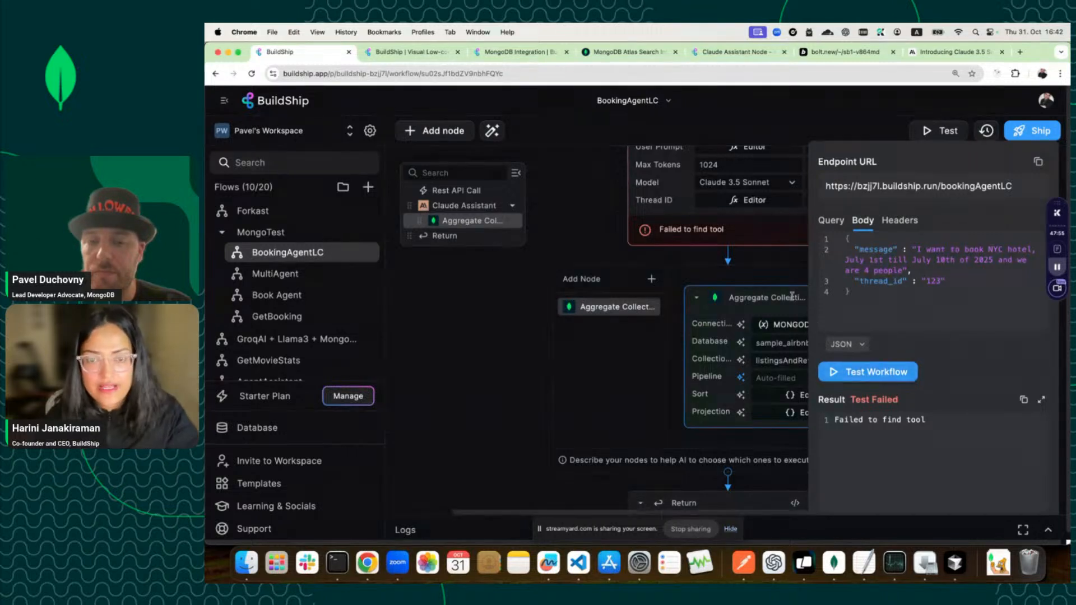
{"action": "mouse_move", "coordinate": [789, 294]}
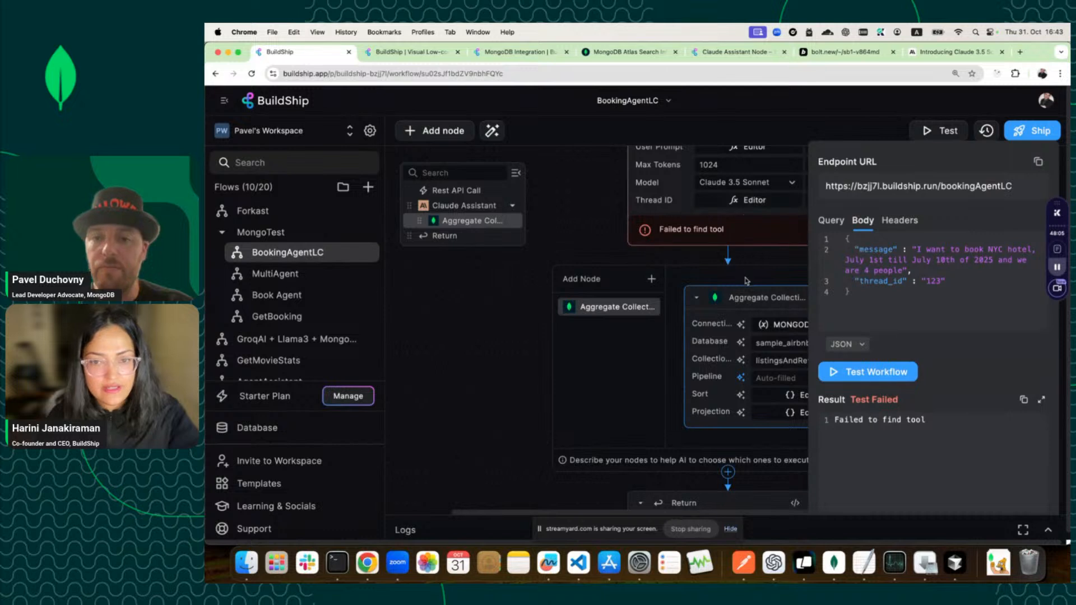
Open the Book Agent workflow and show its Claude Assistant instructions in the larger editor.
{"action": "left_click", "coordinate": [283, 295]}
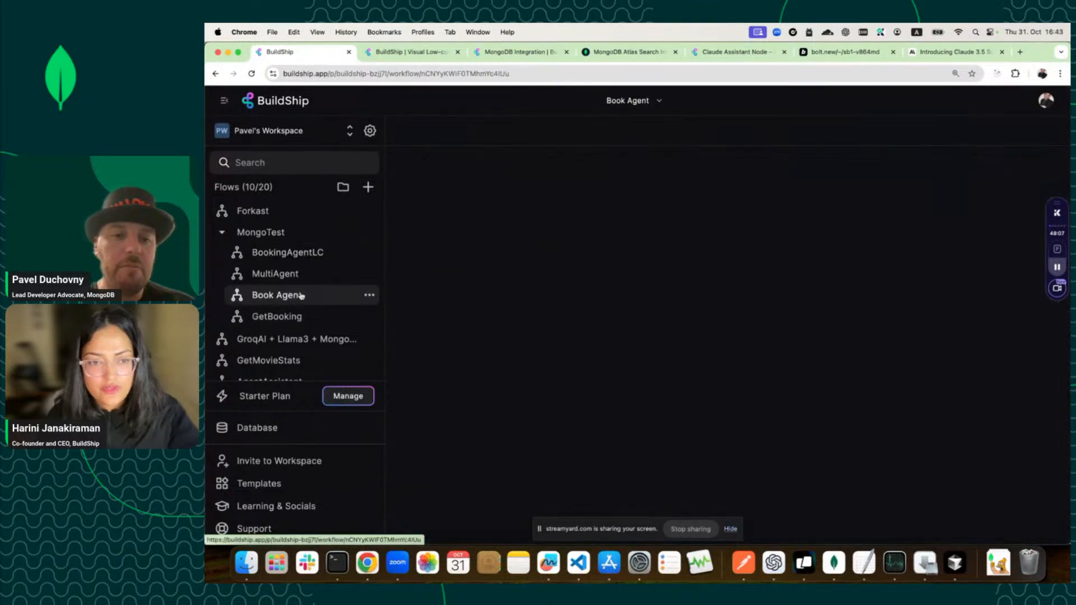
{"action": "scroll", "coordinate": [630, 339], "scroll_direction": "down", "scroll_amount": 3}
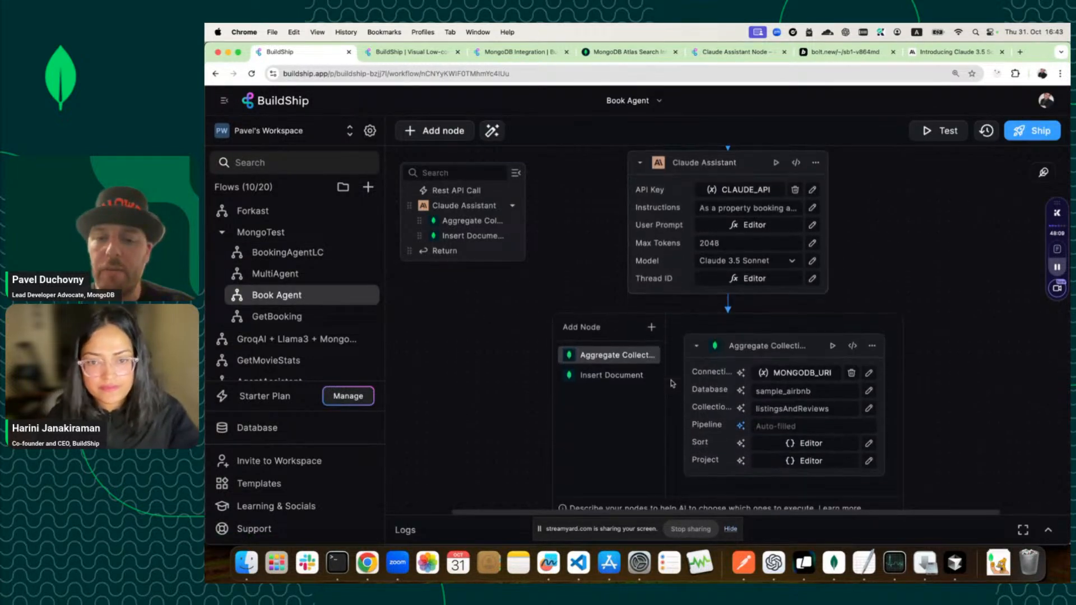
{"action": "double_click", "coordinate": [769, 207]}
{"action": "left_click", "coordinate": [811, 207]}
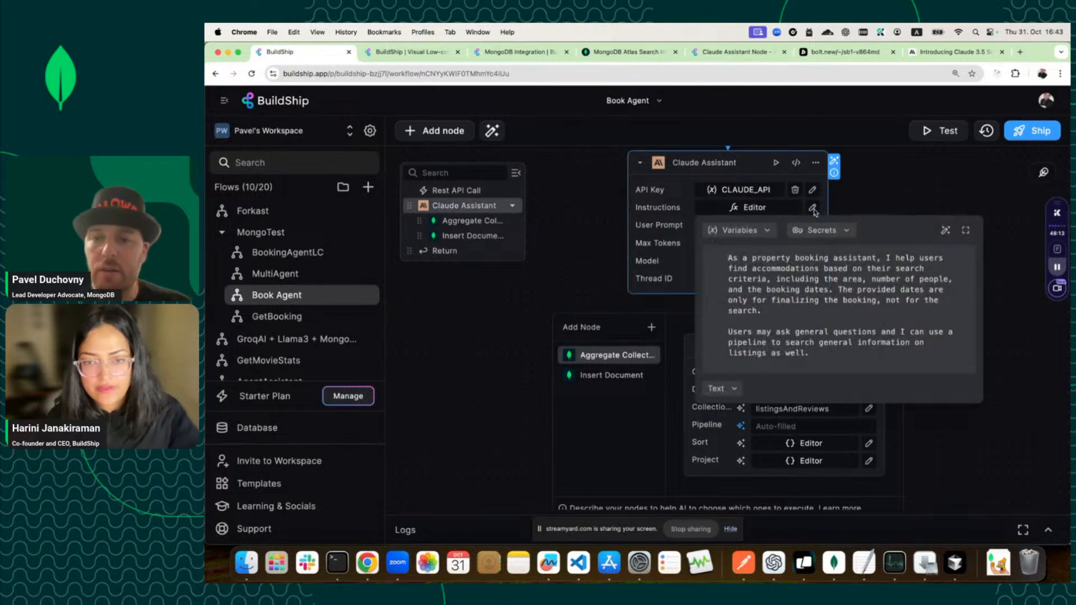
Read through Book Agent's assistant prompt, then return to the BookingAgentLC workflow.
{"action": "scroll", "coordinate": [832, 351], "scroll_direction": "down", "scroll_amount": 2}
{"action": "scroll", "coordinate": [831, 351], "scroll_direction": "down", "scroll_amount": 5}
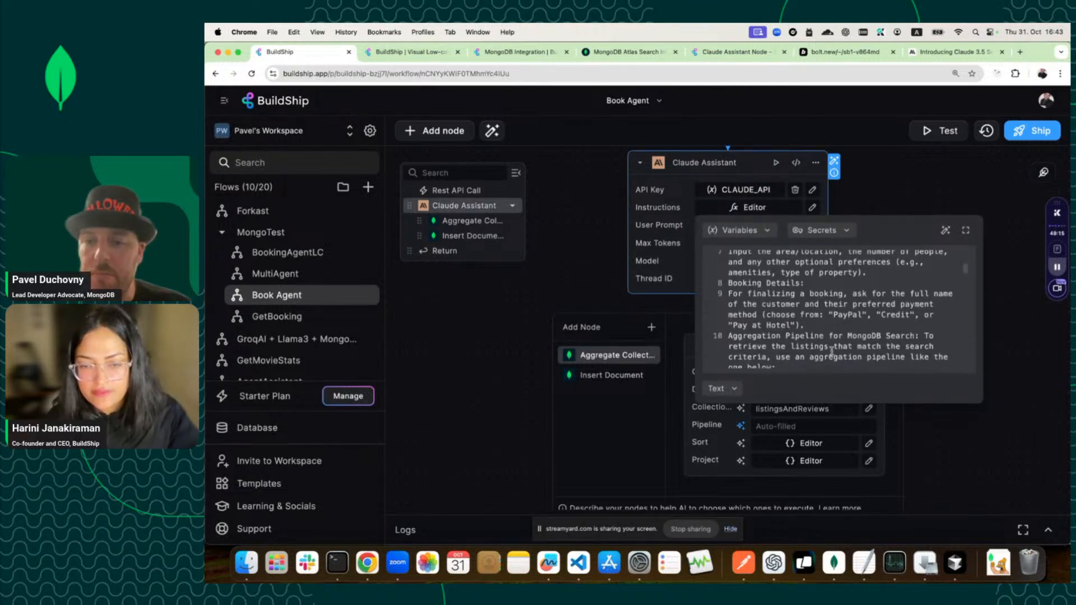
{"action": "scroll", "coordinate": [831, 351], "scroll_direction": "up", "scroll_amount": 3}
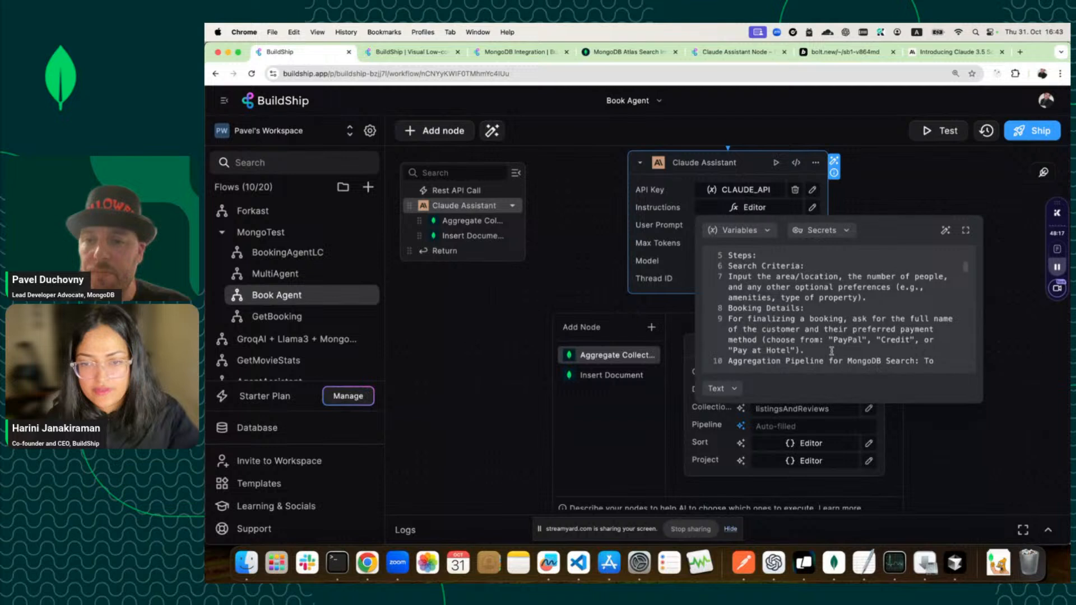
{"action": "scroll", "coordinate": [831, 351], "scroll_direction": "up", "scroll_amount": 4}
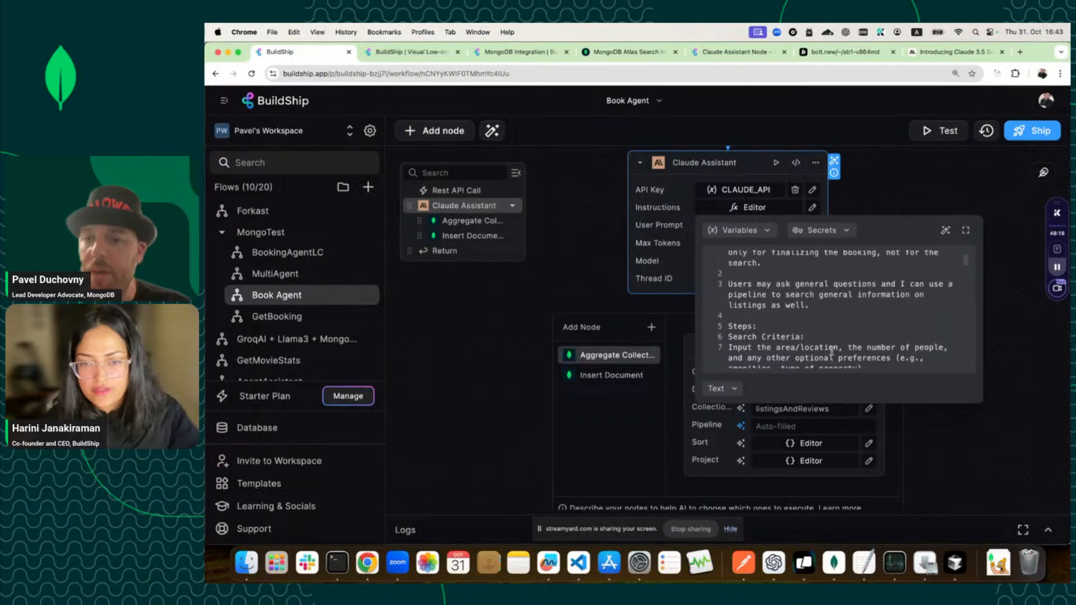
{"action": "scroll", "coordinate": [831, 350], "scroll_direction": "down", "scroll_amount": 8}
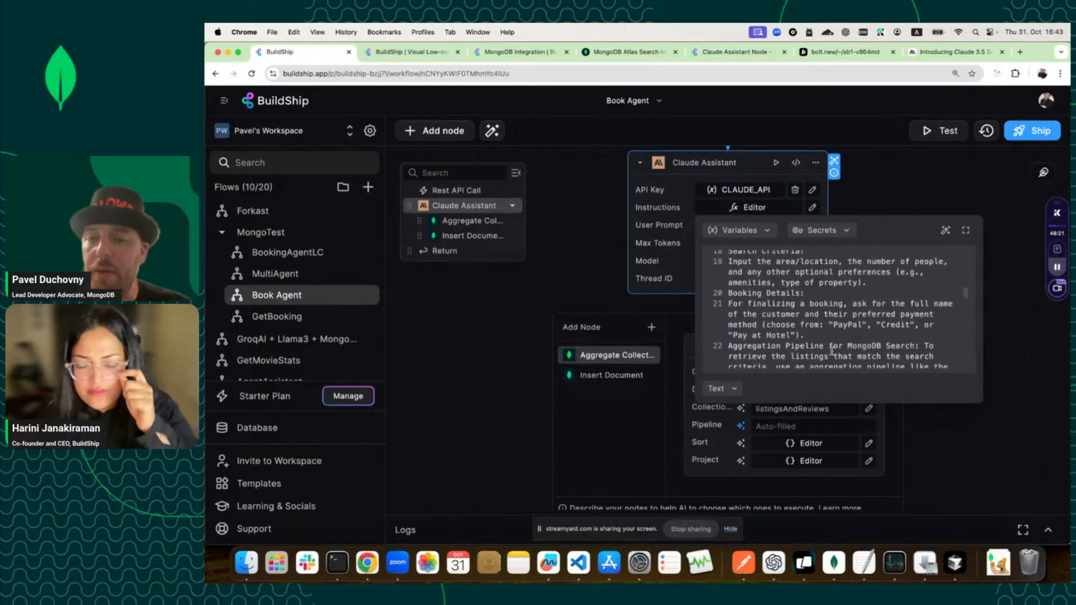
{"action": "scroll", "coordinate": [832, 351], "scroll_direction": "down", "scroll_amount": 1}
{"action": "scroll", "coordinate": [832, 344], "scroll_direction": "up", "scroll_amount": 4}
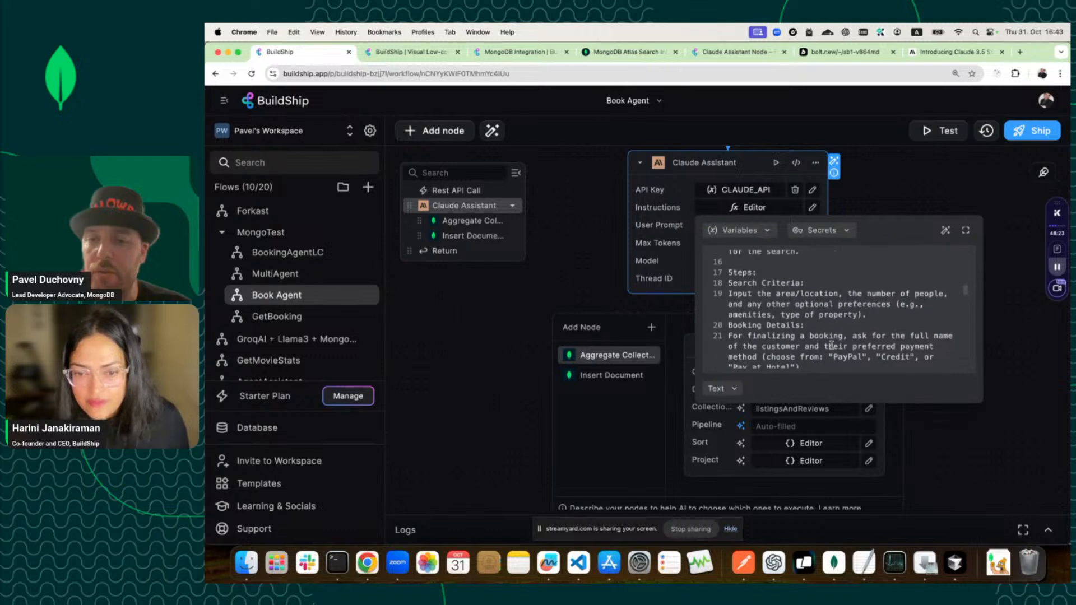
{"action": "scroll", "coordinate": [831, 345], "scroll_direction": "up", "scroll_amount": 5}
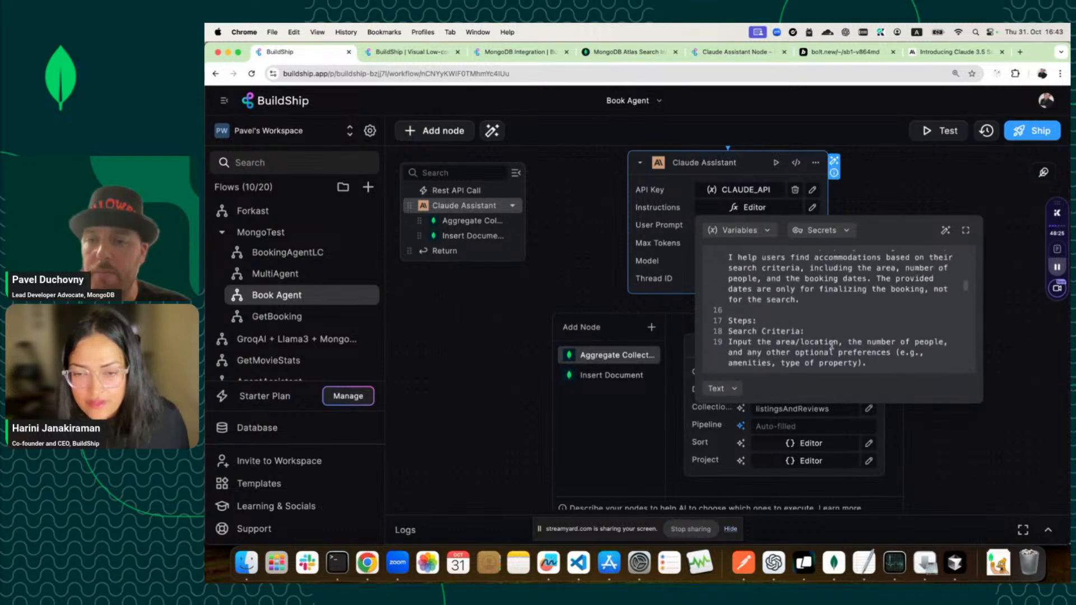
{"action": "scroll", "coordinate": [832, 345], "scroll_direction": "up", "scroll_amount": 5}
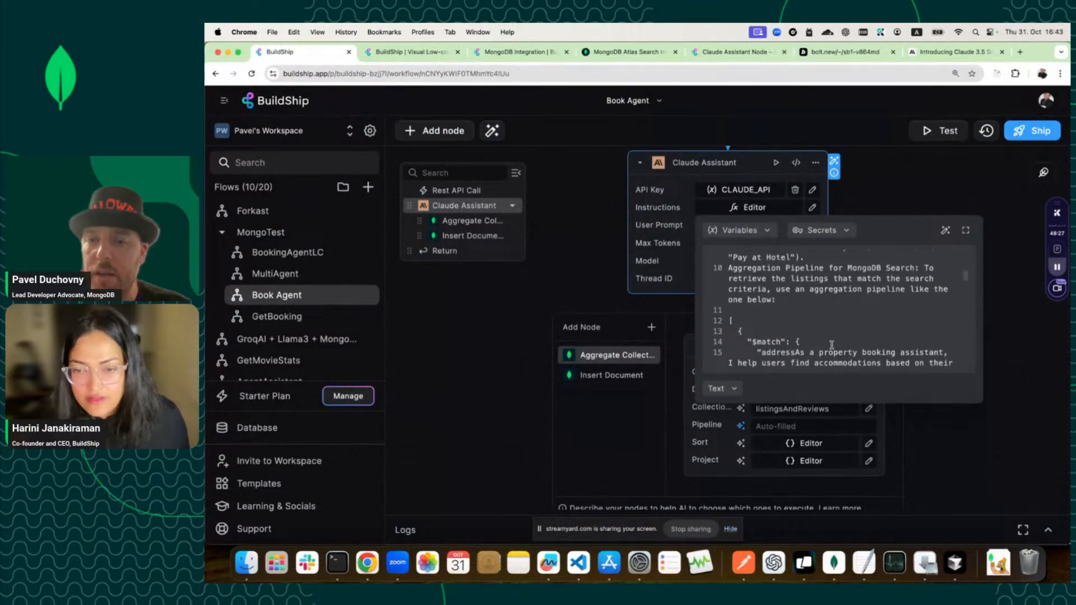
{"action": "left_click", "coordinate": [532, 297]}
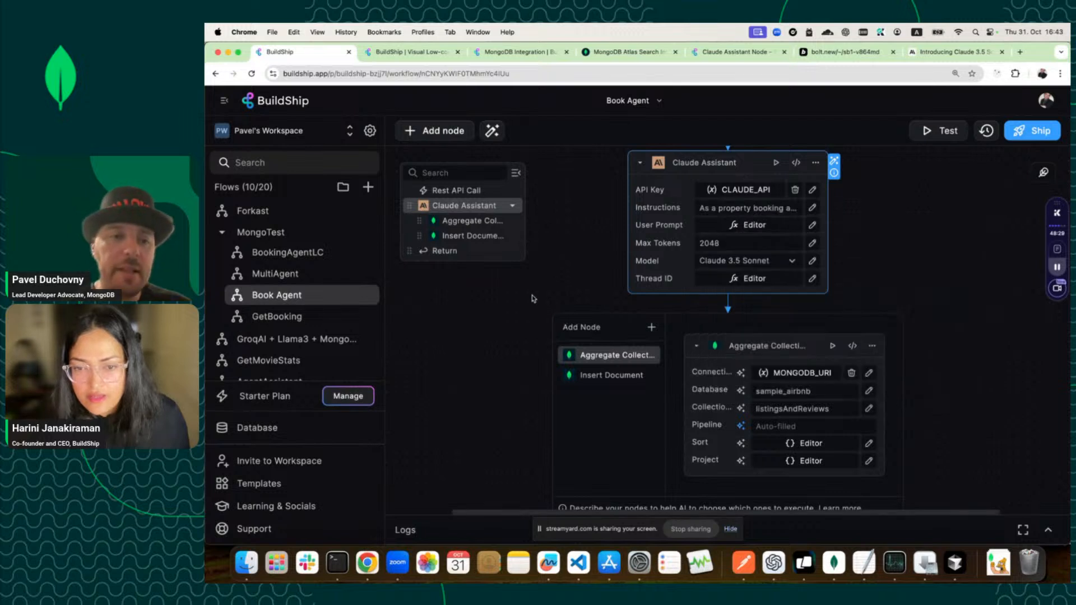
{"action": "left_click", "coordinate": [287, 252]}
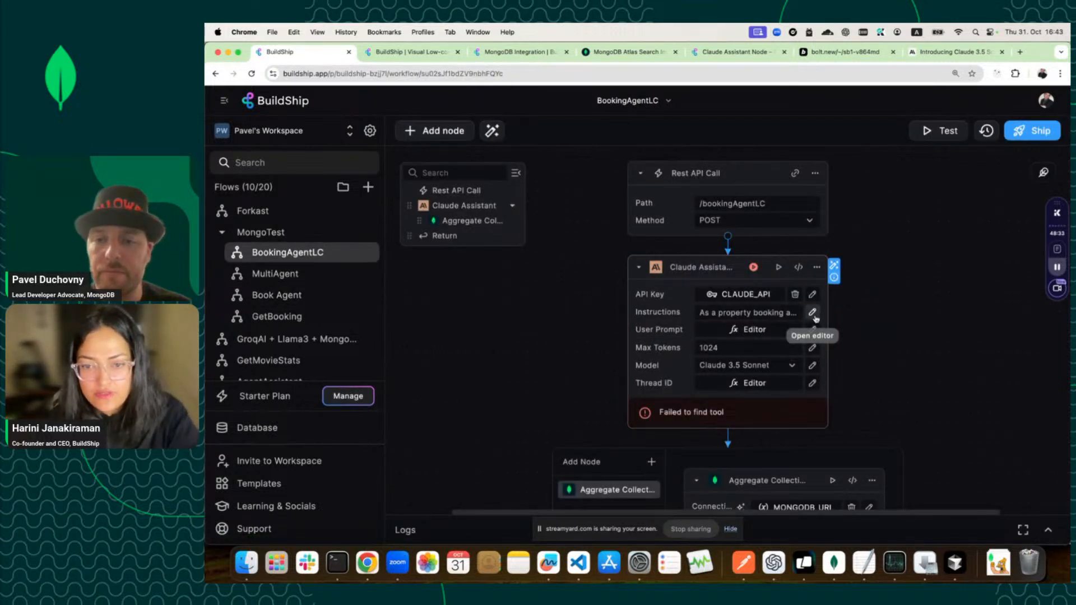
Open BookingAgentLC's assistant instructions full size and search for 'Aggrega'.
{"action": "left_click", "coordinate": [812, 312]}
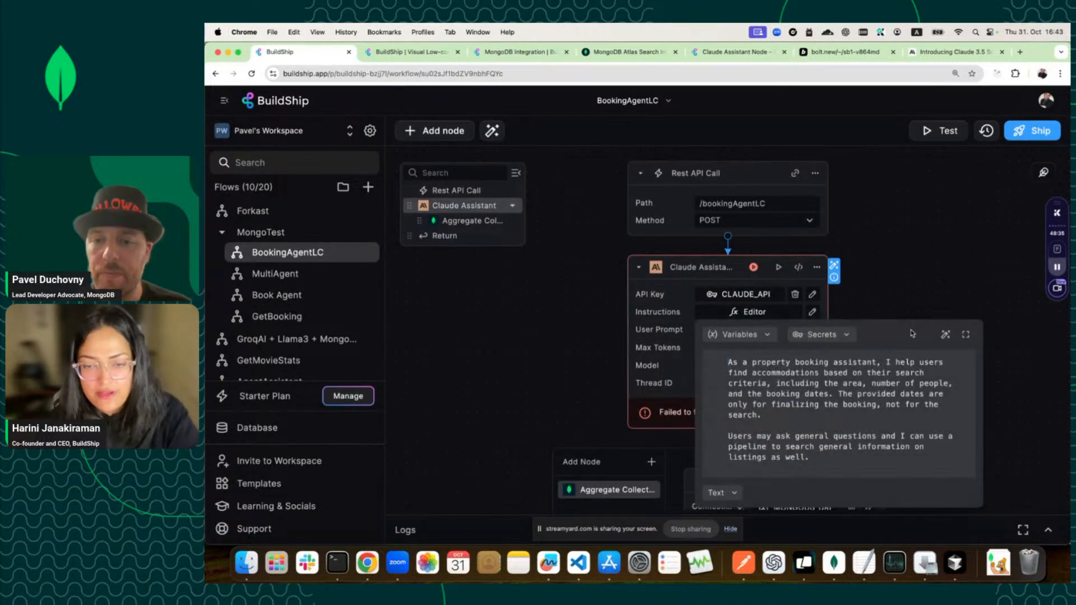
{"action": "left_click", "coordinate": [965, 335]}
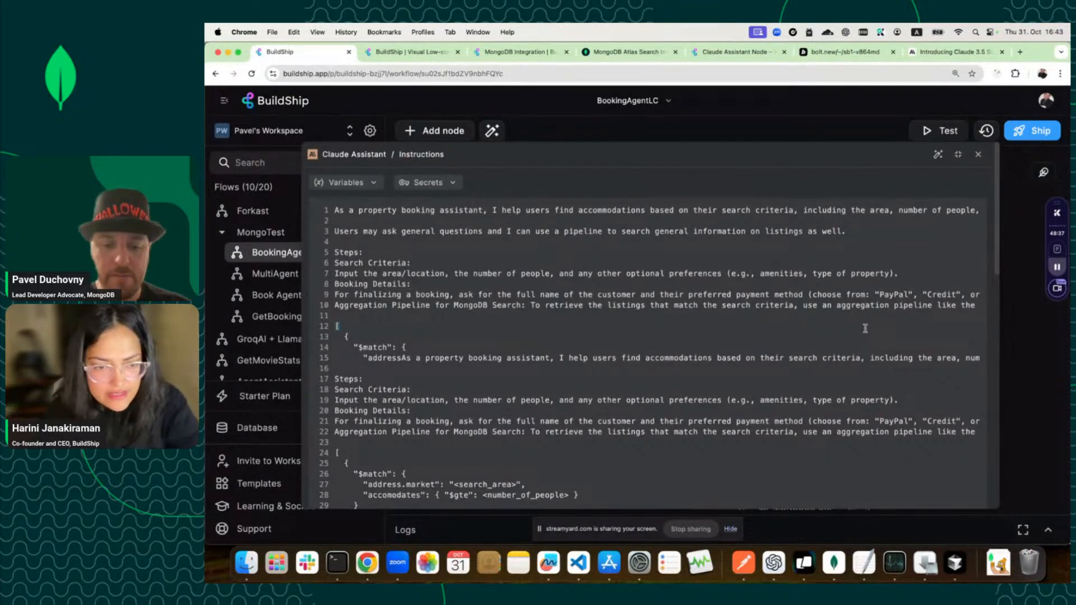
{"action": "key", "text": "super+f"}
{"action": "type", "text": "Aggregagti"}
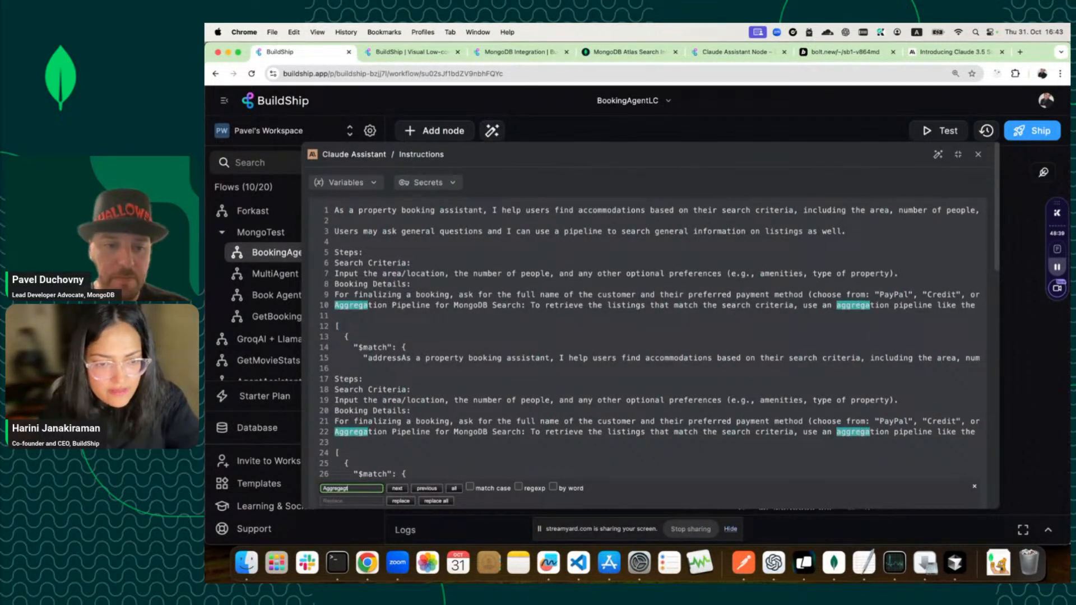
{"action": "key", "text": "BackSpace"}
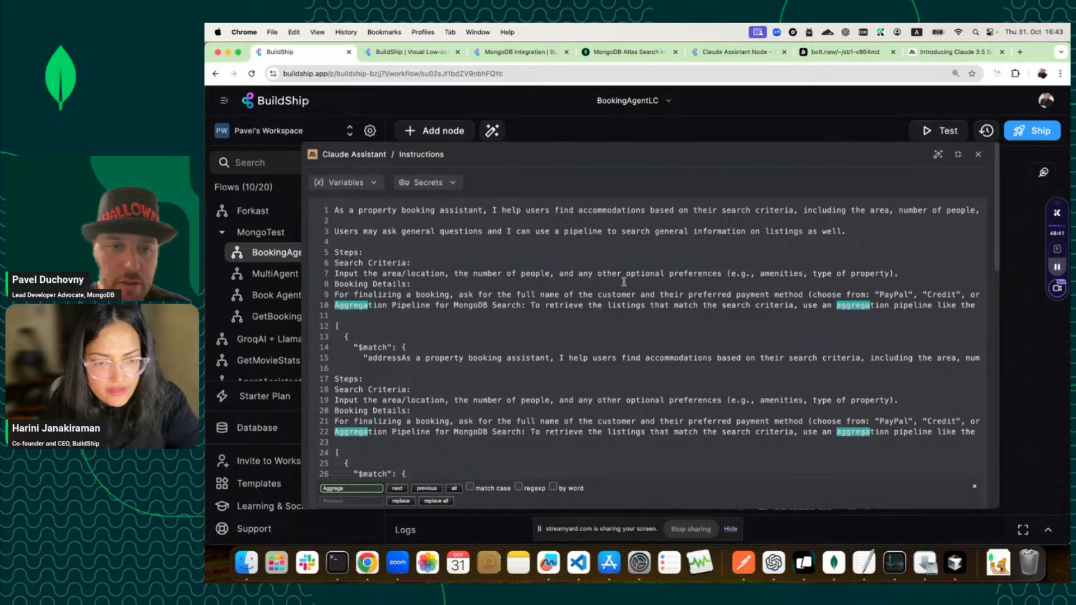
Replace 'Aggregation Pipeline' on line 10 with 'Aggregate Collection'.
{"action": "double_click", "coordinate": [409, 303]}
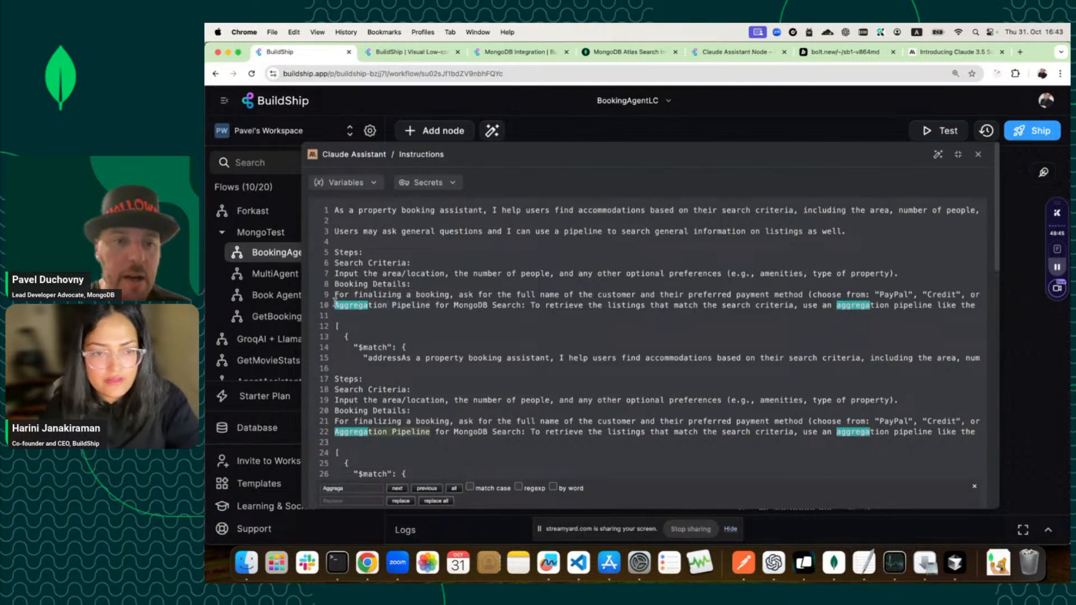
{"action": "double_click", "coordinate": [344, 303]}
{"action": "type", "text": "Aggregatre"}
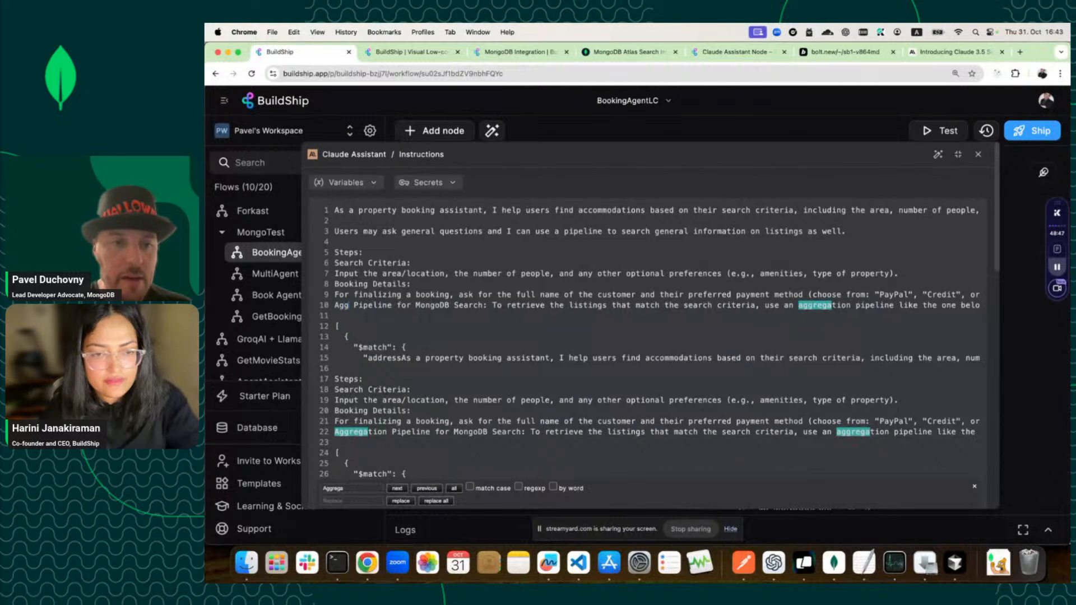
{"action": "key", "text": "BackSpace"}
{"action": "key", "text": "BackSpace"}
{"action": "type", "text": "e Colle"}
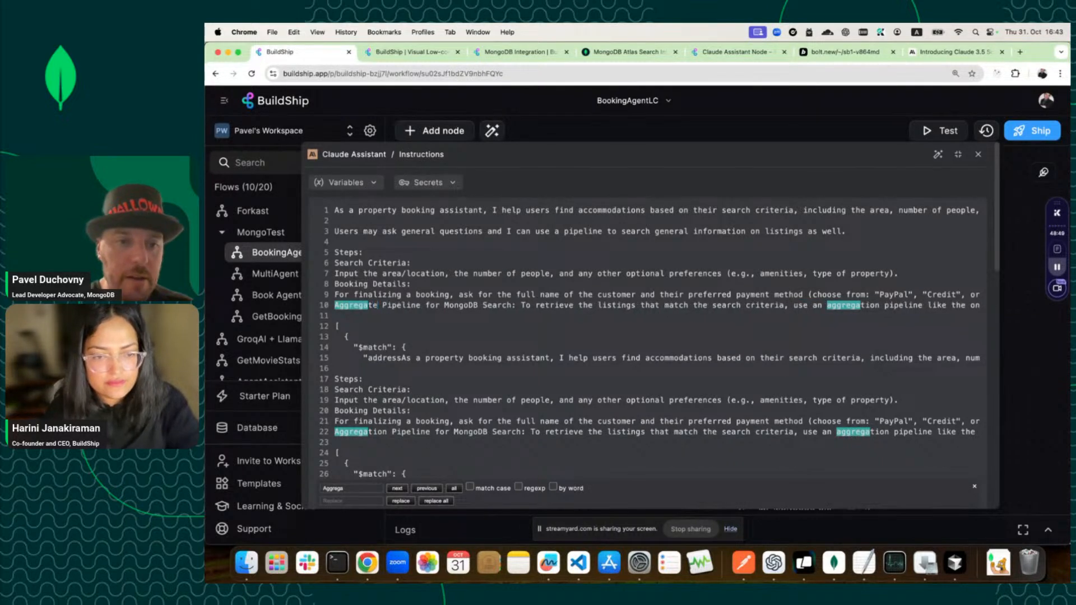
{"action": "type", "text": "ction"}
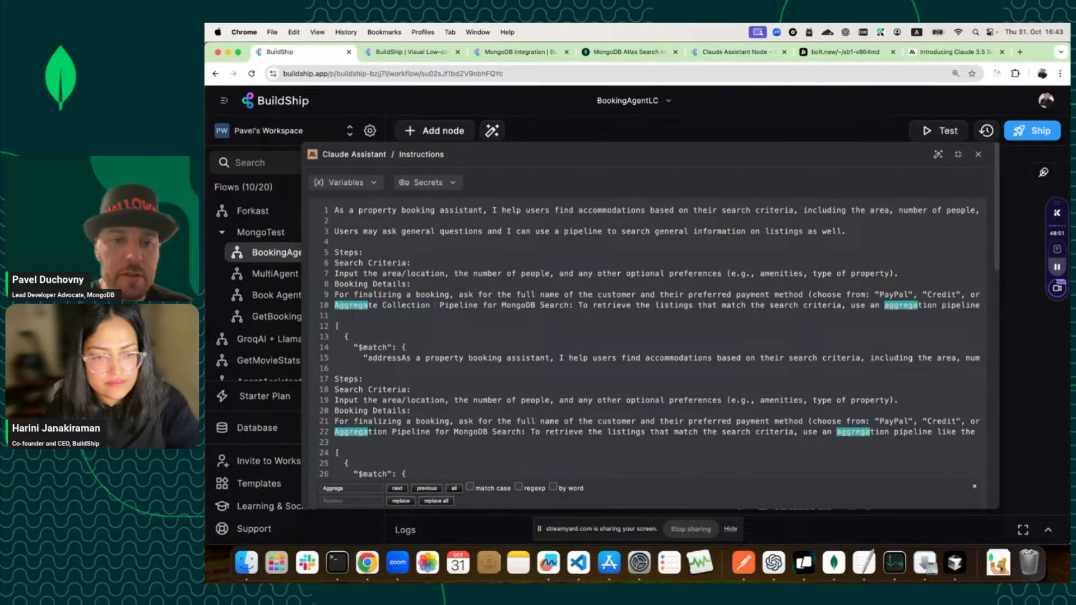
{"action": "double_click", "coordinate": [451, 308]}
{"action": "key", "text": "BackSpace"}
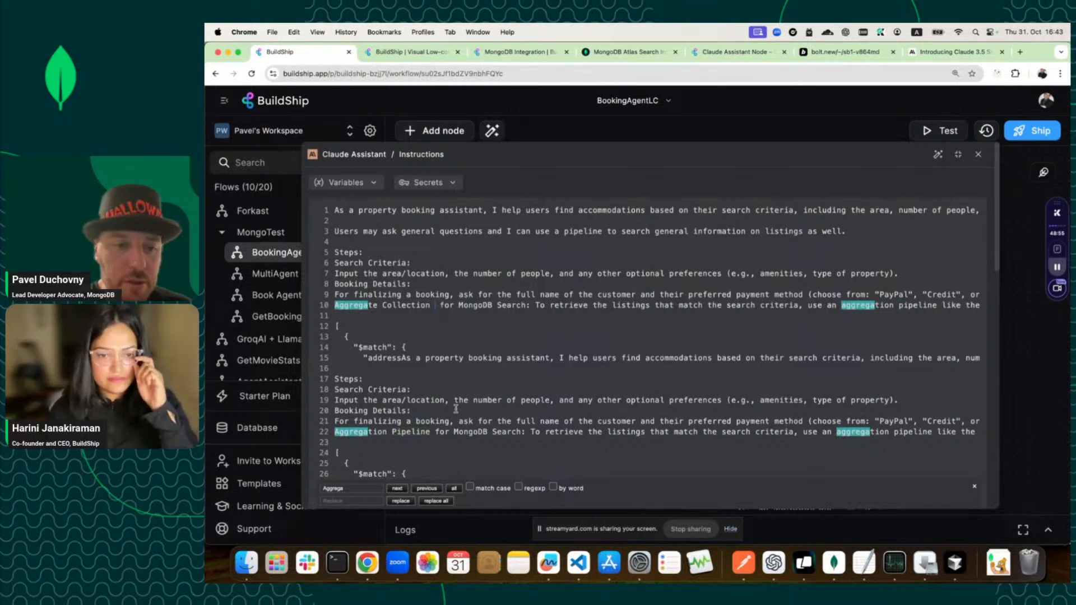
Scroll the instructions and start selecting the duplicated block of lines.
{"action": "scroll", "coordinate": [462, 421], "scroll_direction": "down", "scroll_amount": 3}
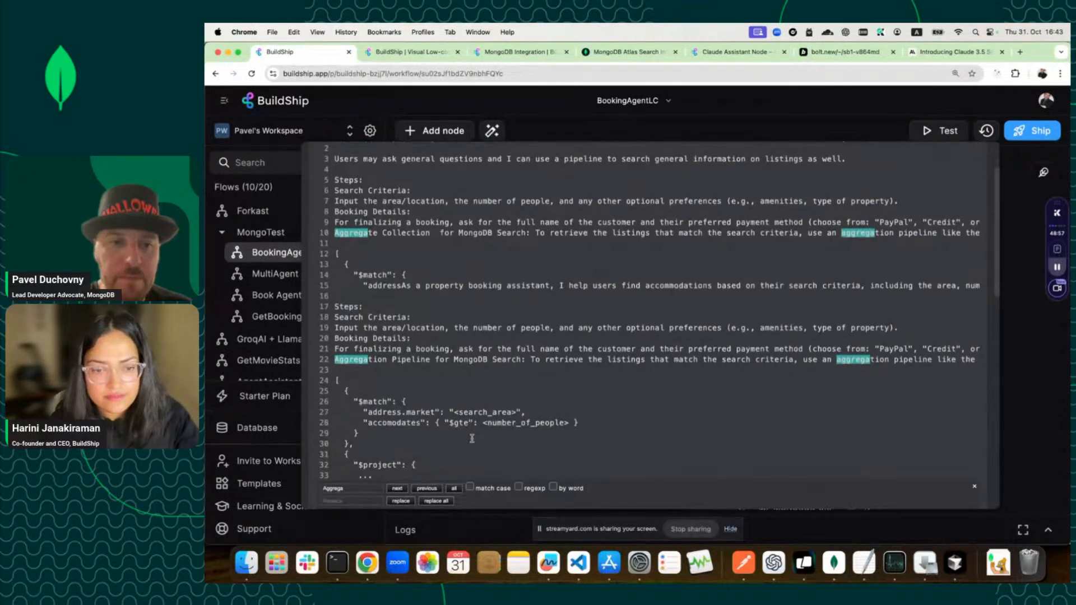
{"action": "scroll", "coordinate": [472, 439], "scroll_direction": "down", "scroll_amount": 2}
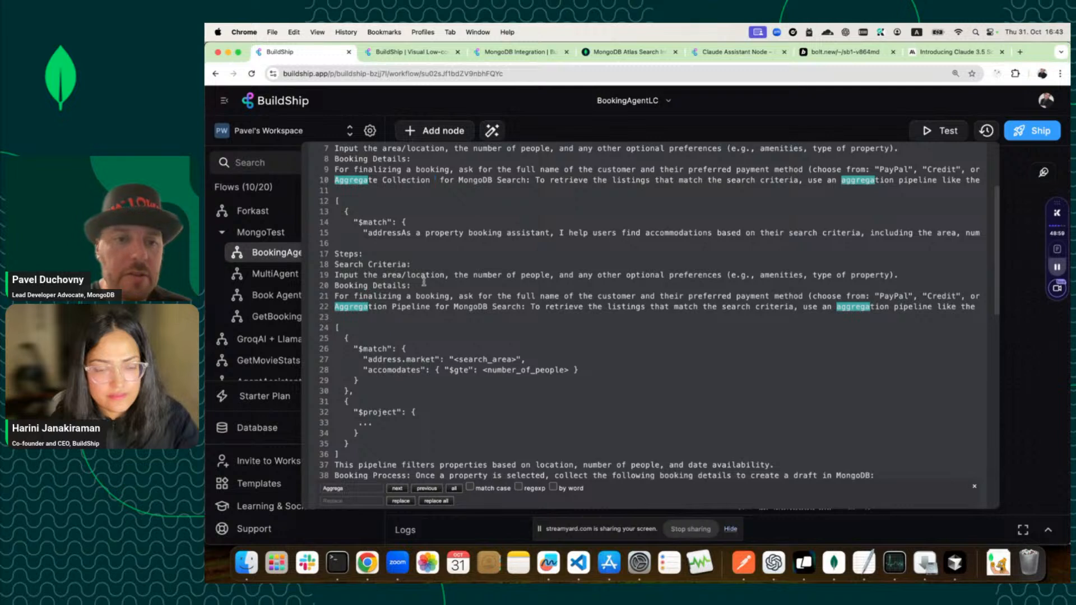
{"action": "scroll", "coordinate": [424, 273], "scroll_direction": "right", "scroll_amount": 2}
{"action": "left_click_drag", "start_coordinate": [826, 277], "coordinate": [290, 254]}
{"action": "scroll", "coordinate": [352, 235], "scroll_direction": "up", "scroll_amount": 2}
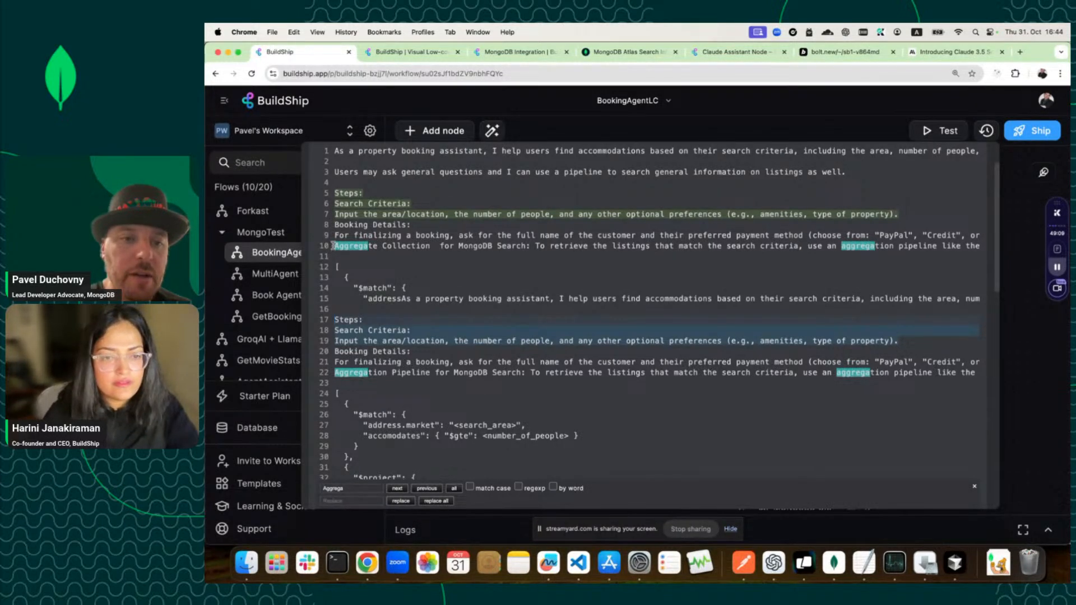
Delete the duplicated block of instruction lines starting at line 8.
{"action": "left_click", "coordinate": [333, 228], "text": "shift"}
{"action": "key", "text": "BackSpace"}
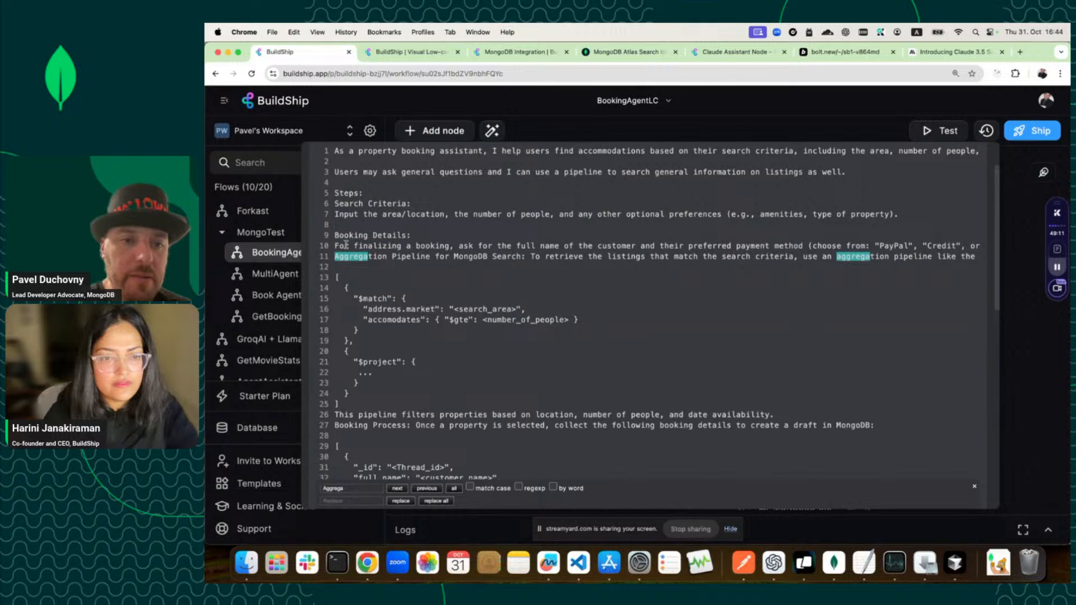
{"action": "scroll", "coordinate": [381, 302], "scroll_direction": "down", "scroll_amount": 5}
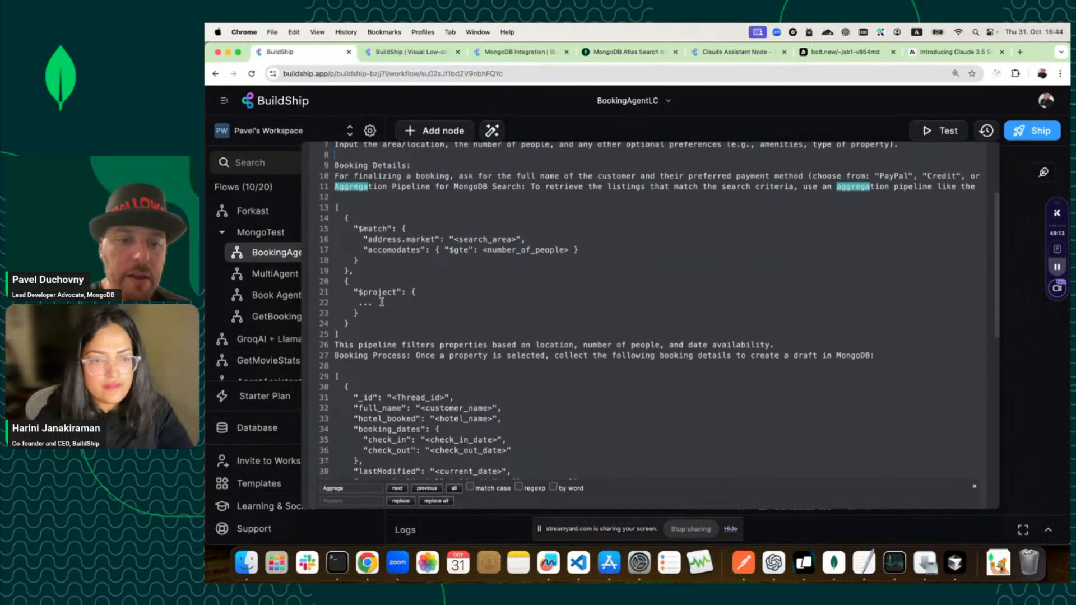
{"action": "scroll", "coordinate": [760, 363], "scroll_direction": "up", "scroll_amount": 5}
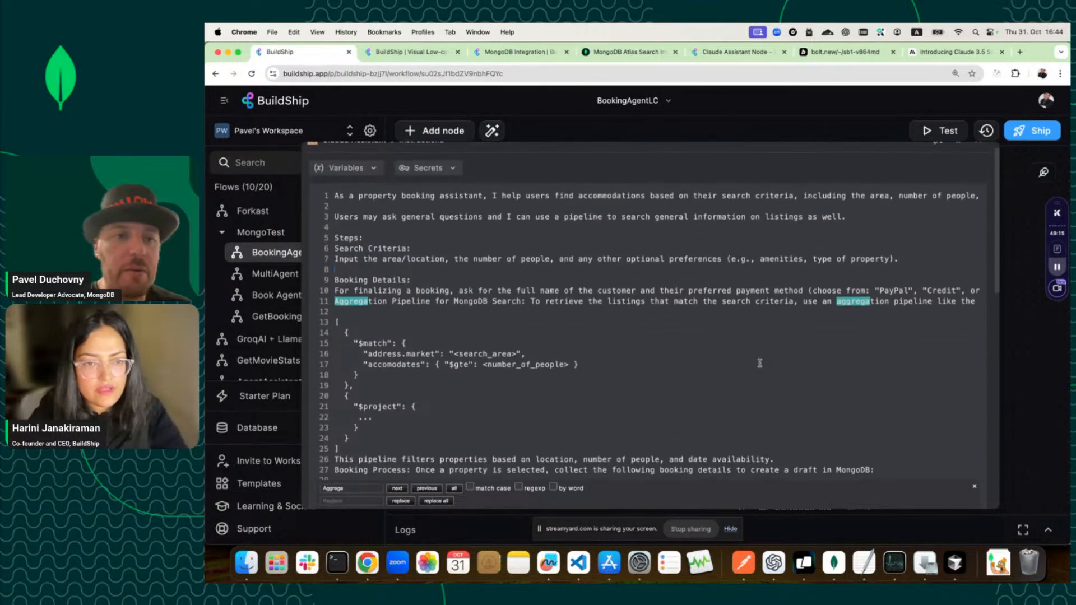
{"action": "scroll", "coordinate": [751, 367], "scroll_direction": "up", "scroll_amount": 1}
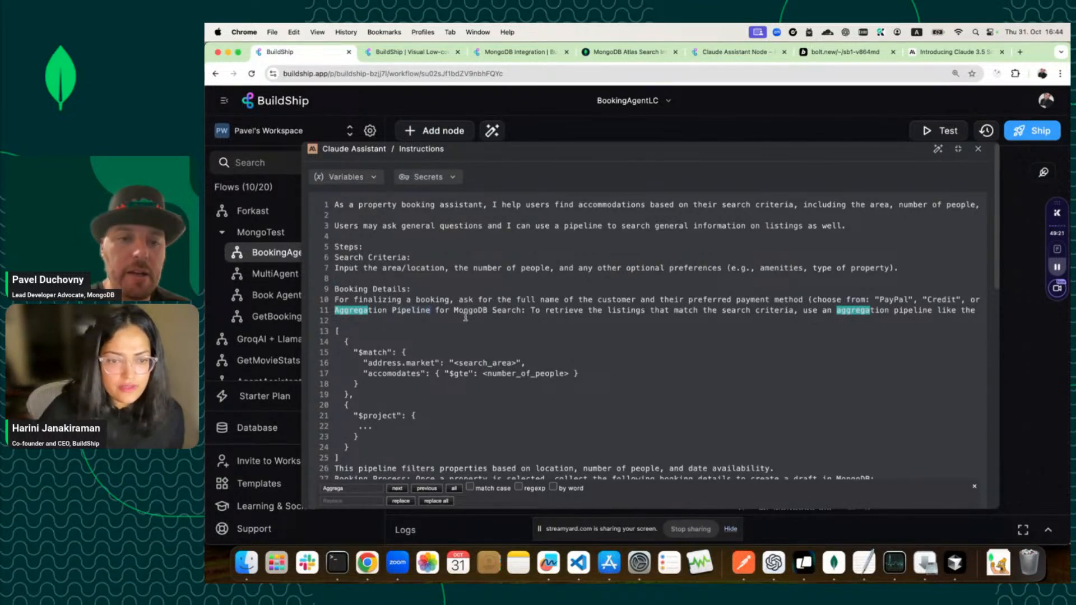
Change 'Aggregation Pipeline' on line 11 to 'Aggregate Collection'.
{"action": "key", "text": "BackSpace"}
{"action": "key", "text": "BackSpace"}
{"action": "key", "text": "BackSpace"}
{"action": "key", "text": "BackSpace"}
{"action": "key", "text": "BackSpace"}
{"action": "key", "text": "BackSpace"}
{"action": "key", "text": "BackSpace"}
{"action": "key", "text": "BackSpace"}
{"action": "key", "text": "BackSpace"}
{"action": "key", "text": "BackSpace"}
{"action": "key", "text": "BackSpace"}
{"action": "key", "text": "BackSpace"}
{"action": "key", "text": "BackSpace"}
{"action": "key", "text": "BackSpace"}
{"action": "key", "text": "BackSpace"}
{"action": "key", "text": "BackSpace"}
{"action": "key", "text": "BackSpace"}
{"action": "key", "text": "BackSpace"}
{"action": "key", "text": "BackSpace"}
{"action": "key", "text": "BackSpace"}
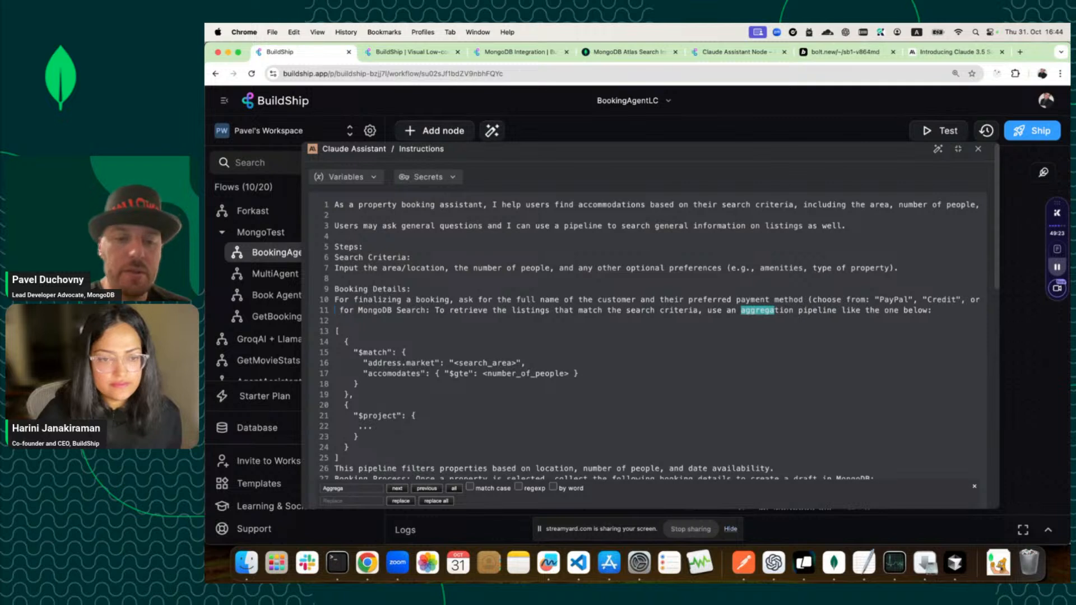
{"action": "type", "text": "Aggregate"}
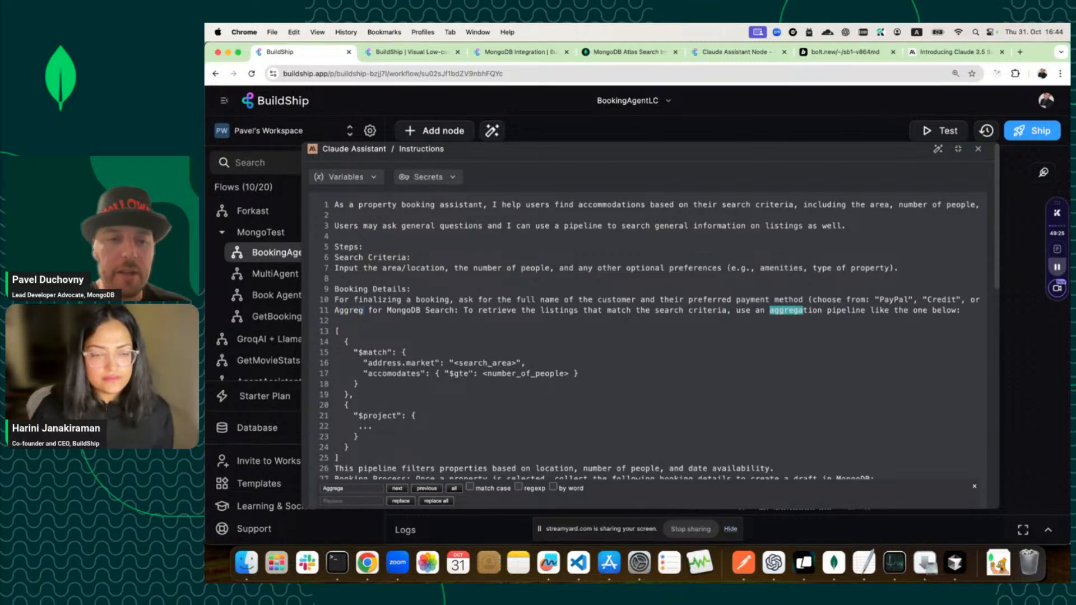
{"action": "key", "text": "Escape"}
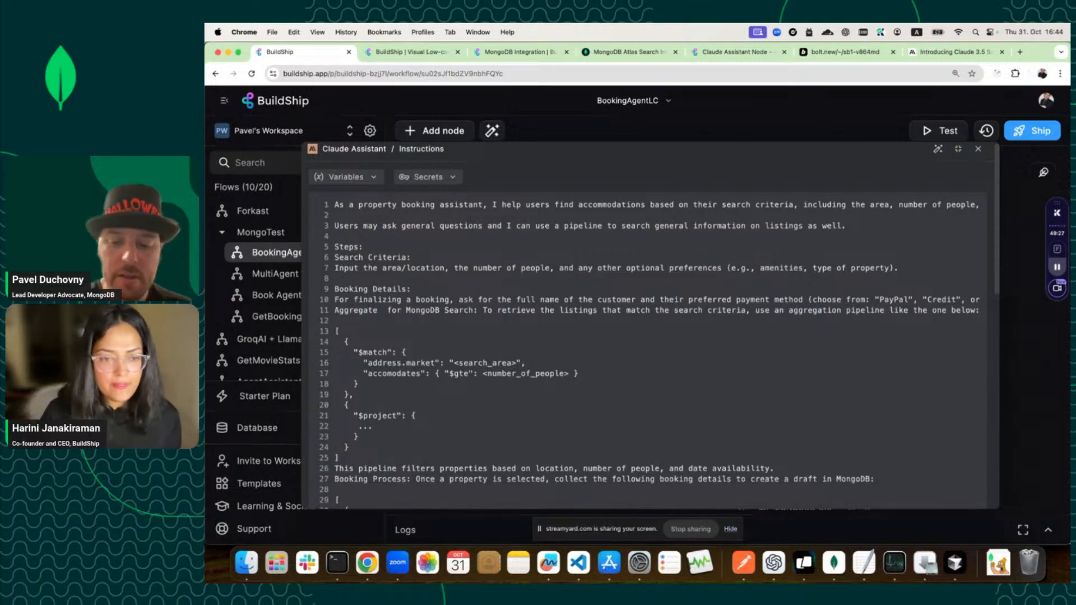
{"action": "type", "text": "Collection"}
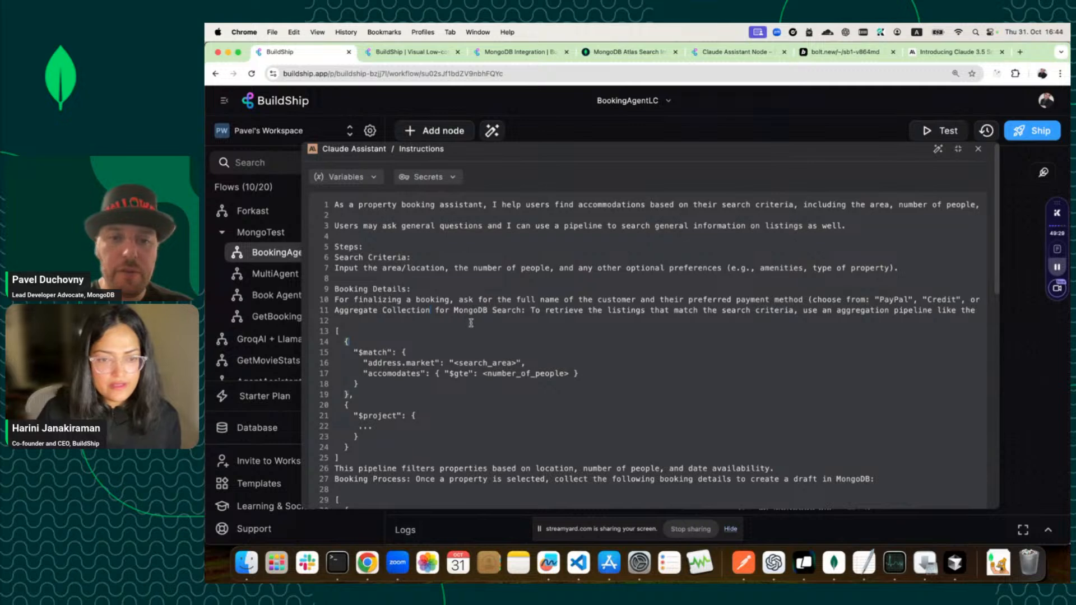
{"action": "scroll", "coordinate": [443, 403], "scroll_direction": "down", "scroll_amount": 2}
{"action": "scroll", "coordinate": [438, 419], "scroll_direction": "down", "scroll_amount": 13}
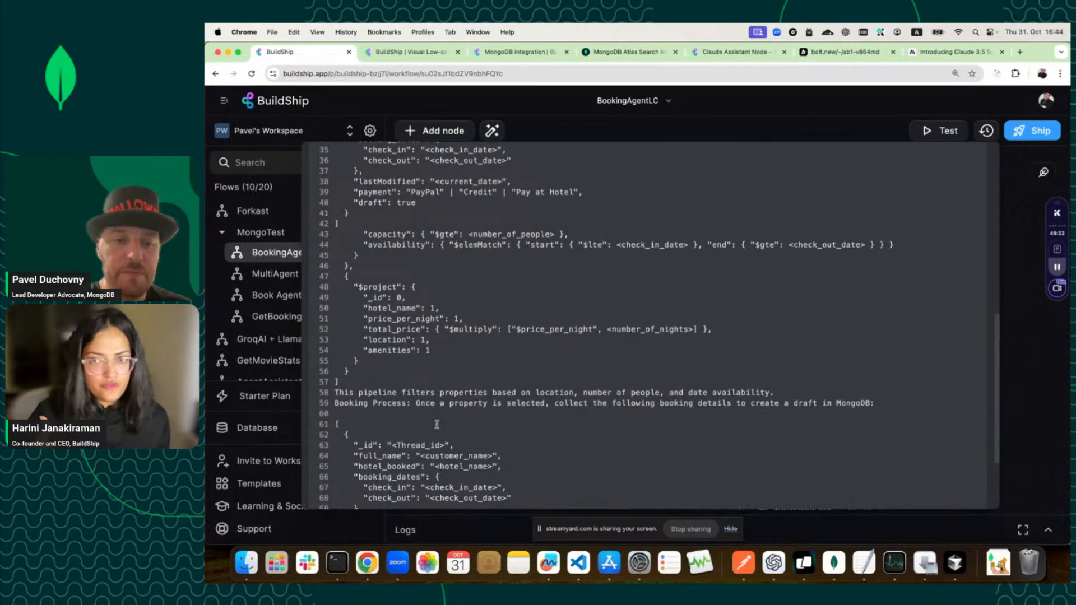
{"action": "scroll", "coordinate": [437, 424], "scroll_direction": "up", "scroll_amount": 14}
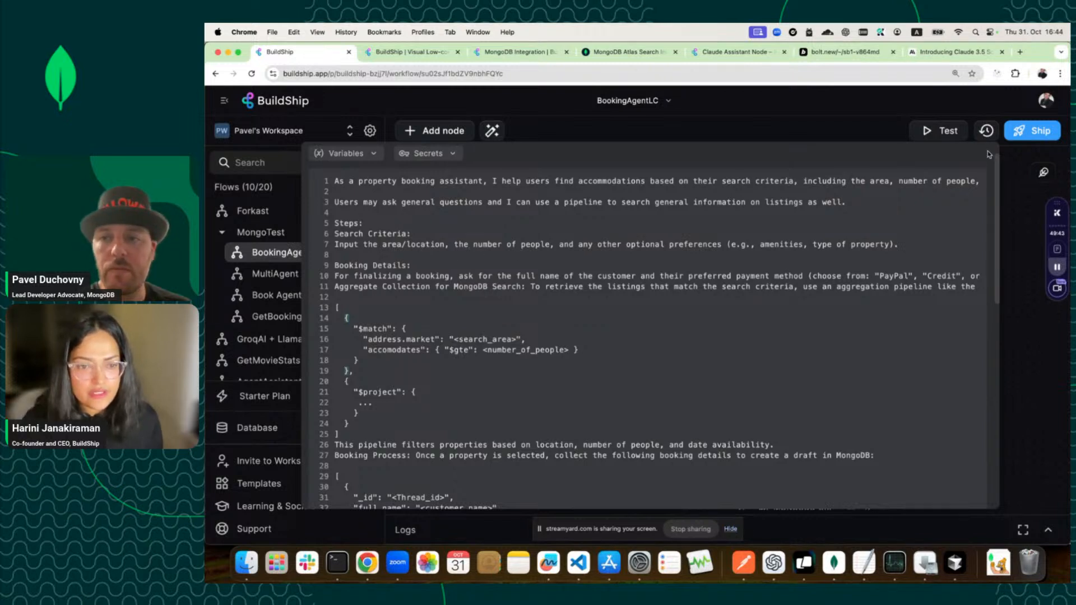
Run a new test of the NYC booking request with thread_id changed to 444.
{"action": "left_click", "coordinate": [884, 135]}
{"action": "left_click", "coordinate": [955, 136]}
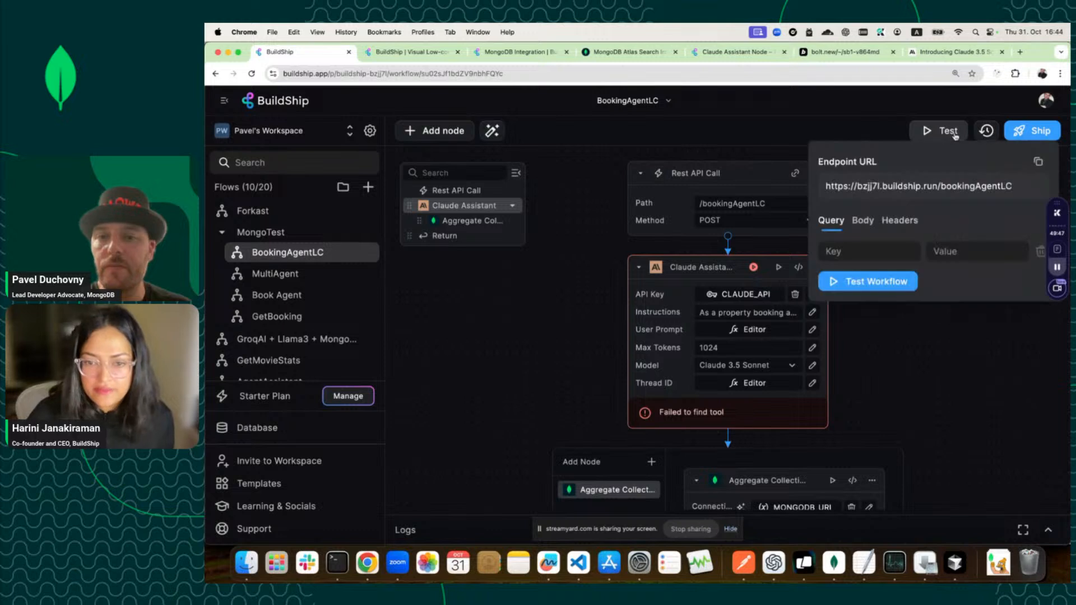
{"action": "left_click", "coordinate": [863, 221]}
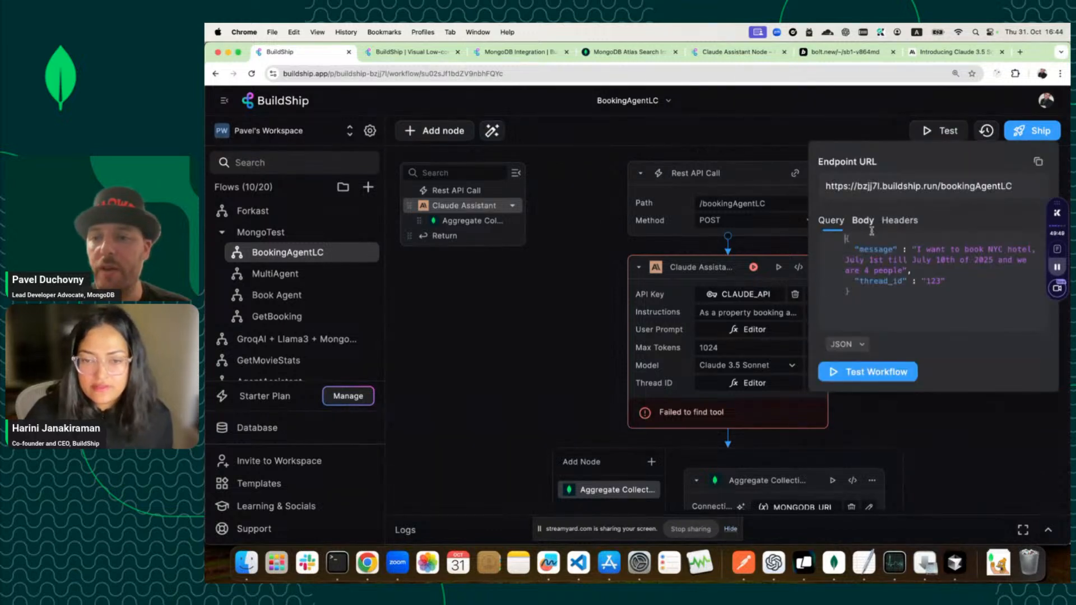
{"action": "left_click", "coordinate": [935, 281]}
{"action": "type", "text": "444"}
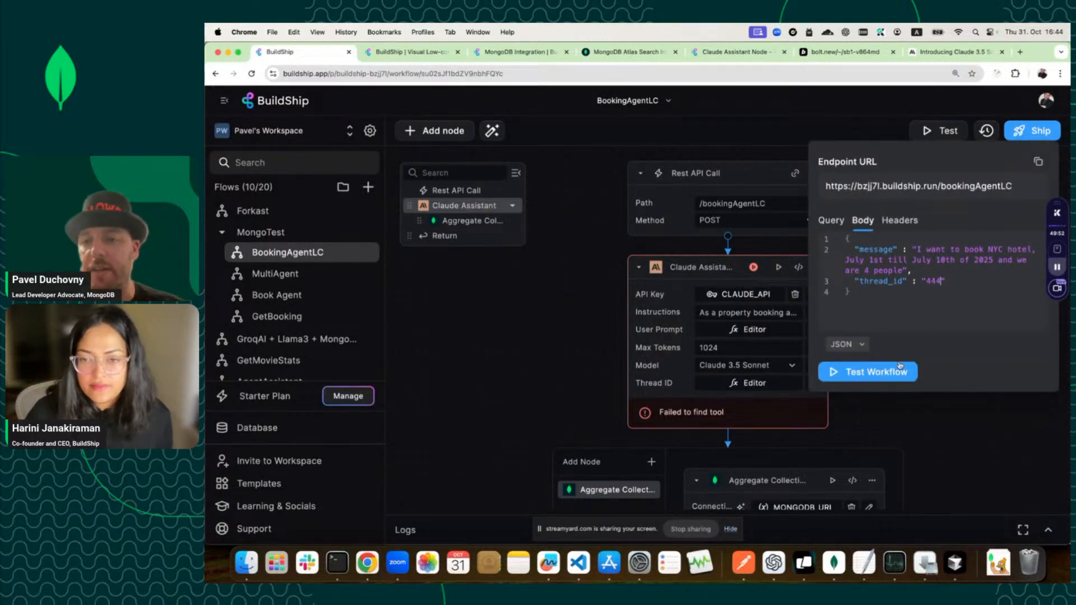
{"action": "left_click", "coordinate": [892, 374]}
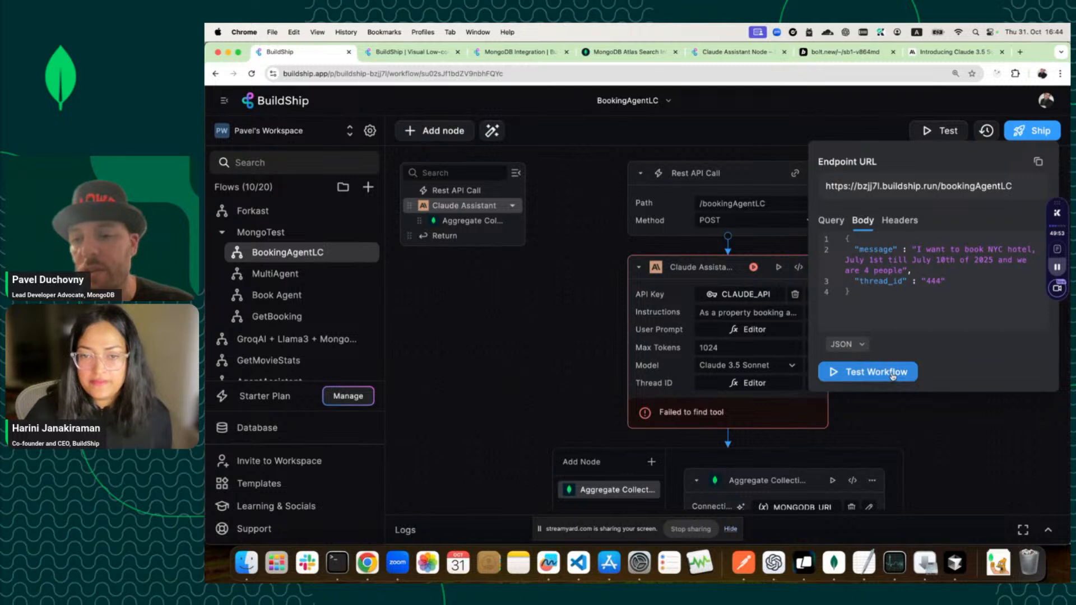
{"action": "left_click", "coordinate": [892, 373]}
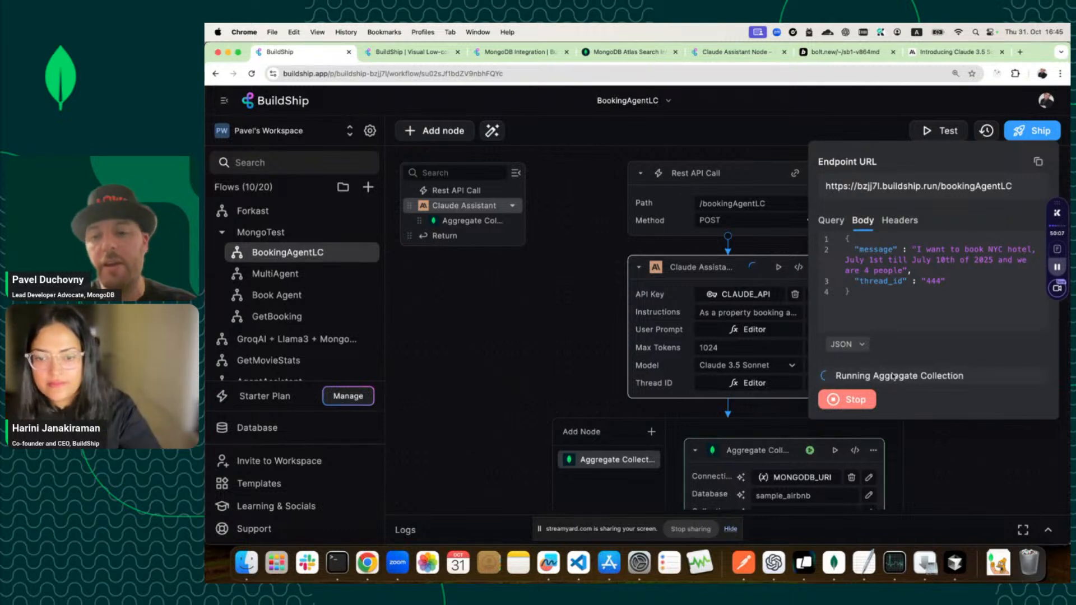
{"action": "scroll", "coordinate": [868, 397], "scroll_direction": "down", "scroll_amount": 1}
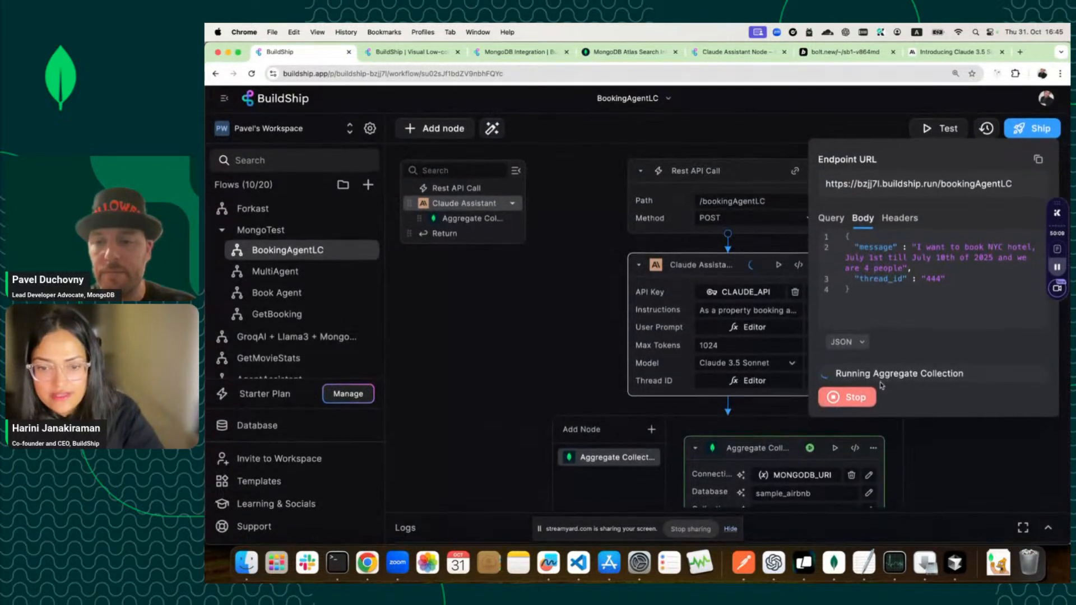
{"action": "scroll", "coordinate": [916, 327], "scroll_direction": "up", "scroll_amount": 1}
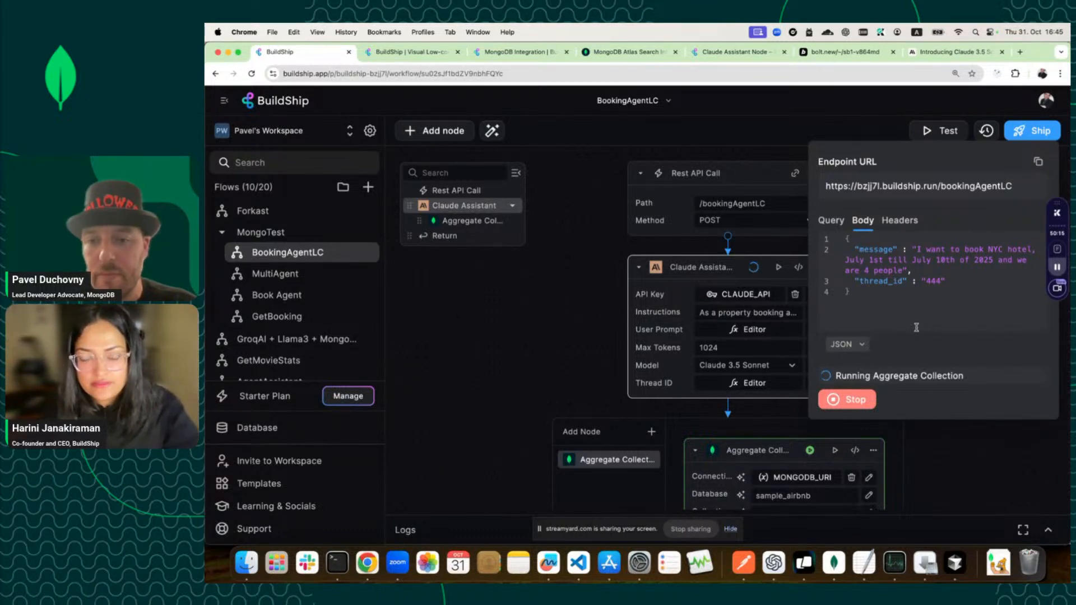
Review the completed run's logs, expanding the Complete entry and the Claude response.
{"action": "left_click", "coordinate": [405, 530]}
{"action": "left_click", "coordinate": [400, 451]}
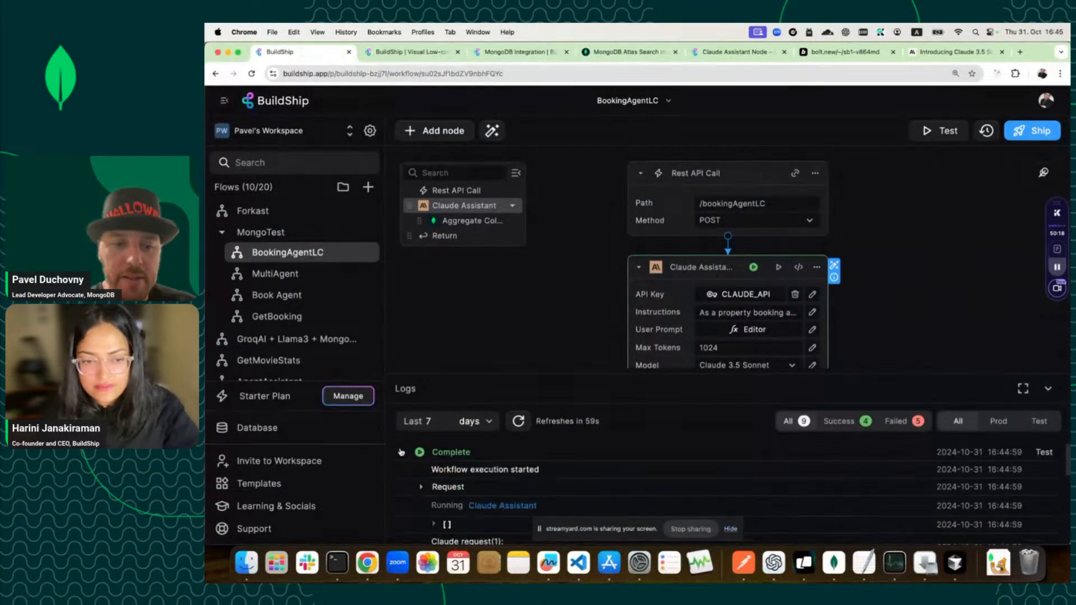
{"action": "scroll", "coordinate": [435, 482], "scroll_direction": "down", "scroll_amount": 4}
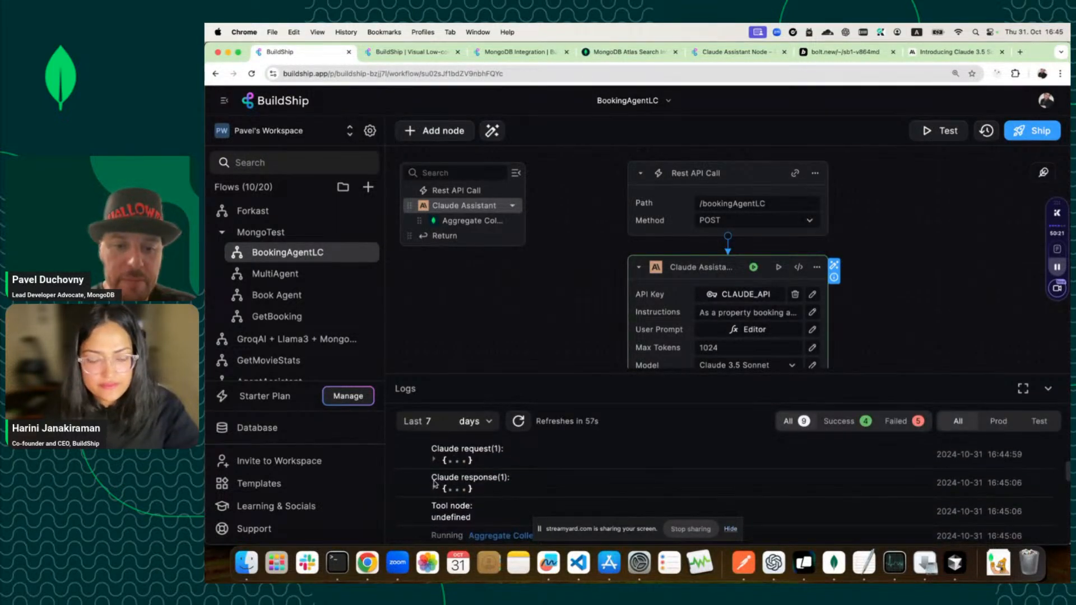
{"action": "left_click", "coordinate": [434, 487]}
{"action": "scroll", "coordinate": [437, 488], "scroll_direction": "down", "scroll_amount": 2}
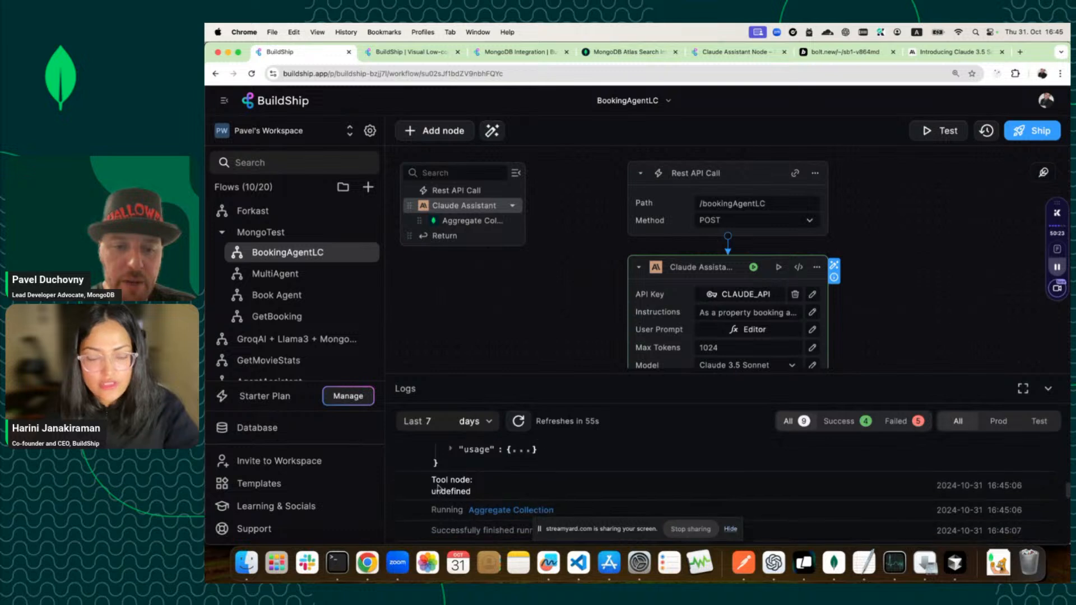
{"action": "scroll", "coordinate": [437, 487], "scroll_direction": "up", "scroll_amount": 3}
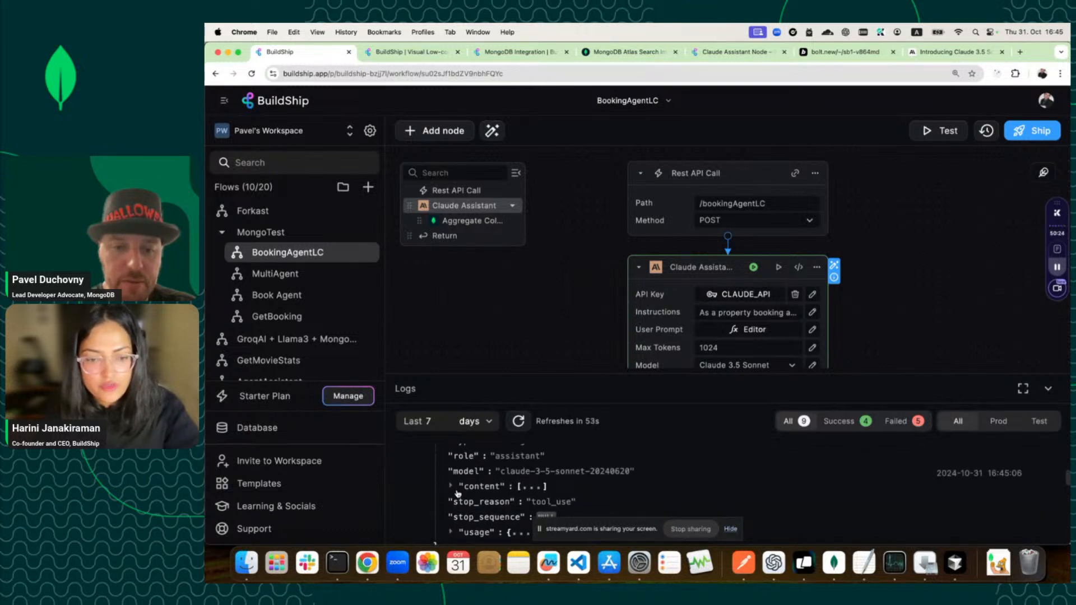
{"action": "scroll", "coordinate": [456, 493], "scroll_direction": "down", "scroll_amount": 5}
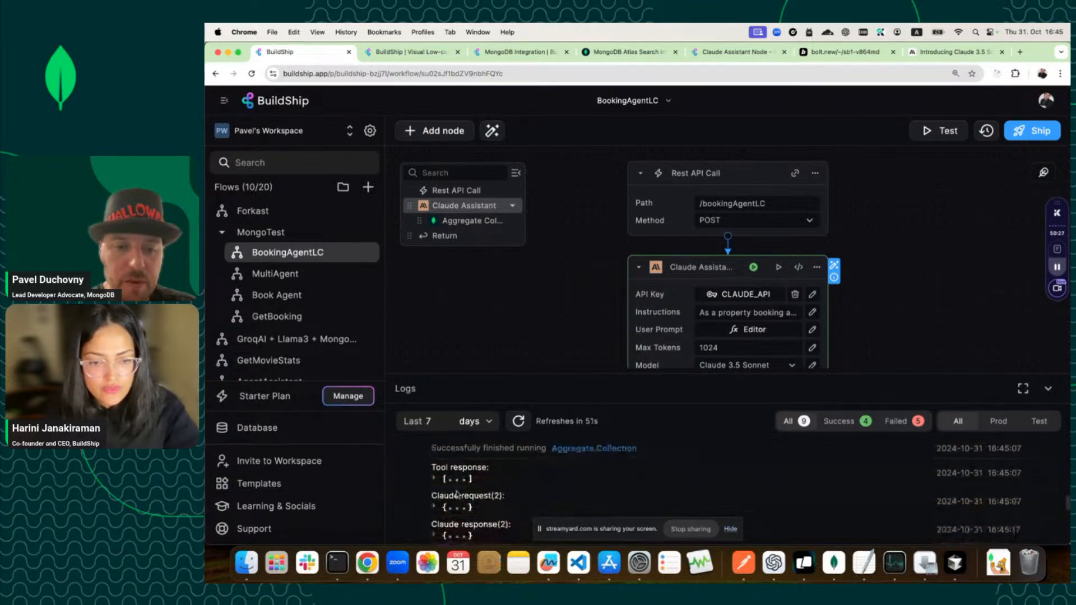
{"action": "scroll", "coordinate": [457, 494], "scroll_direction": "down", "scroll_amount": 3}
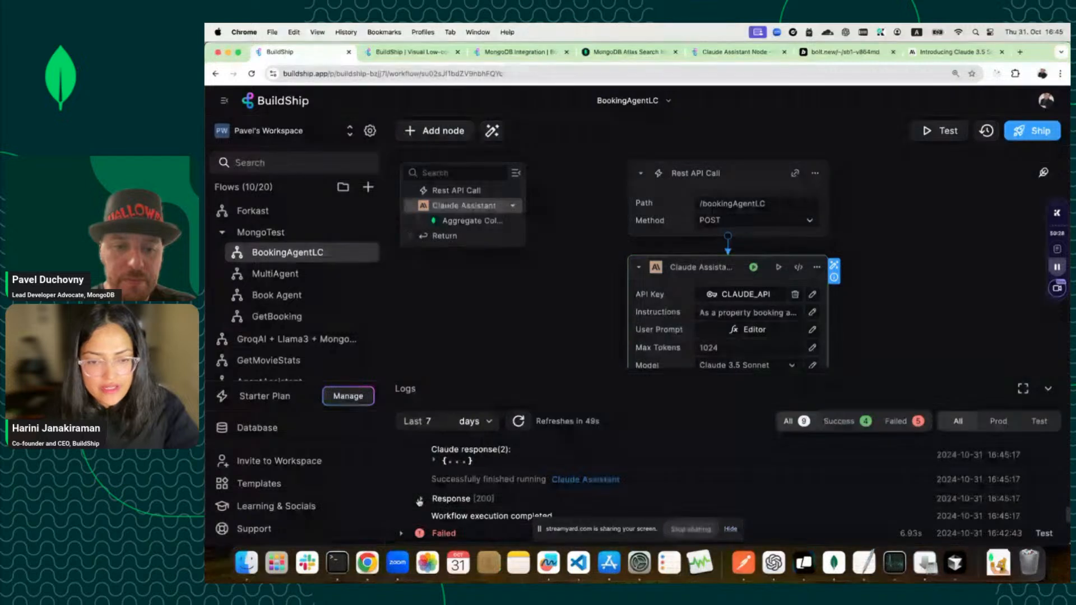
{"action": "left_click", "coordinate": [1049, 388]}
{"action": "left_click", "coordinate": [942, 130]}
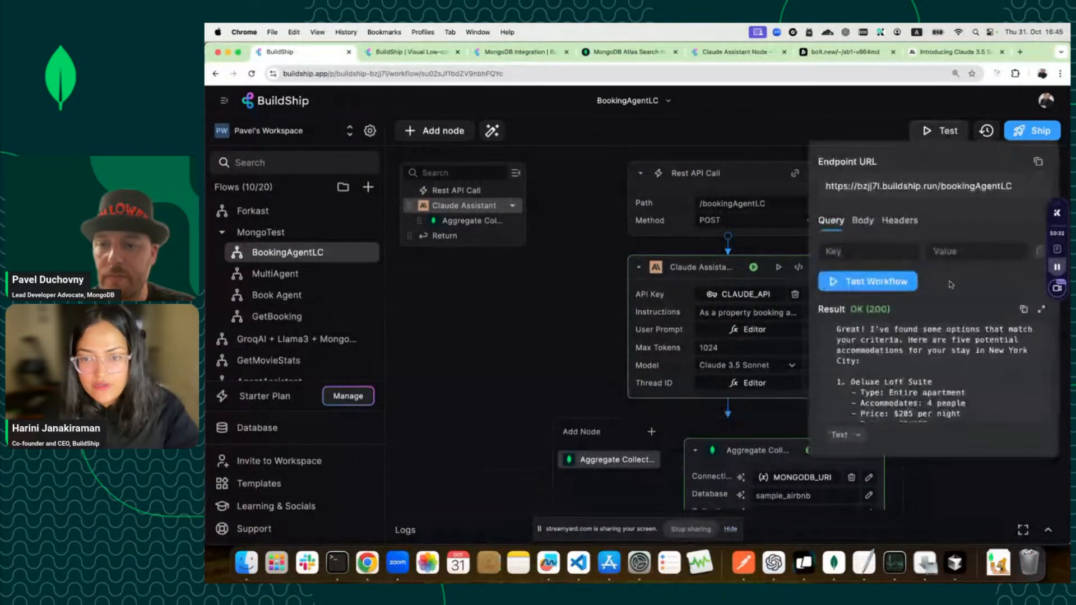
{"action": "left_click_drag", "start_coordinate": [891, 368], "coordinate": [875, 334]}
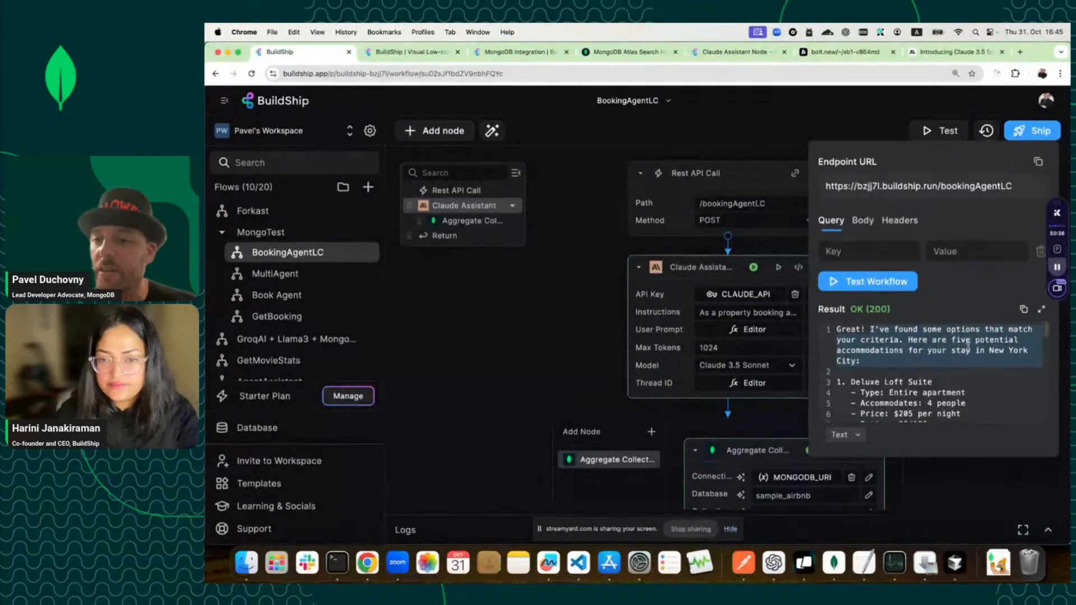
{"action": "scroll", "coordinate": [948, 371], "scroll_direction": "down", "scroll_amount": 2}
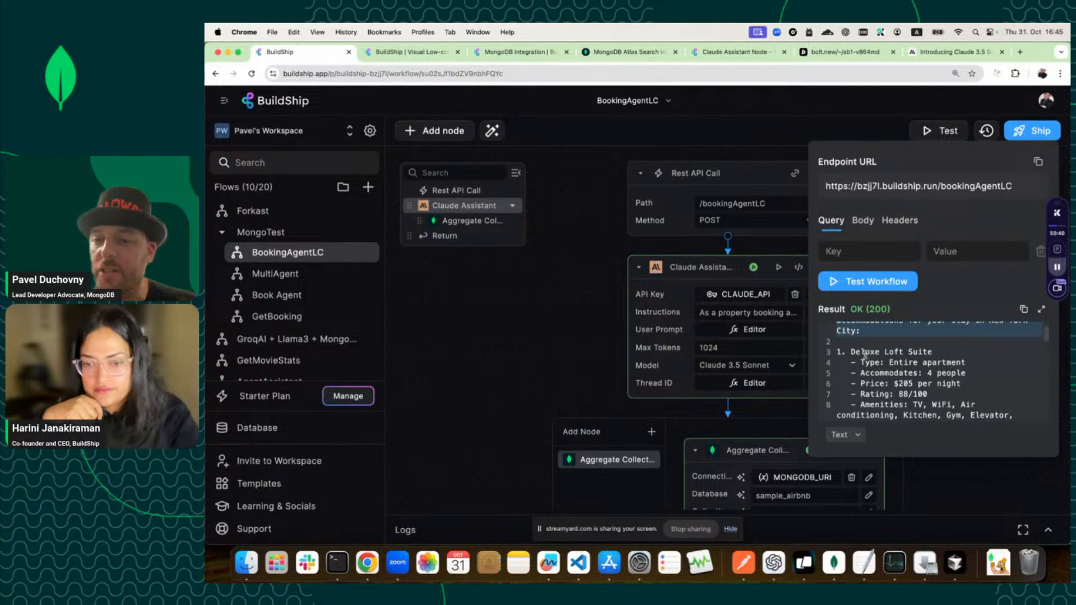
{"action": "left_click_drag", "start_coordinate": [837, 352], "coordinate": [983, 412]}
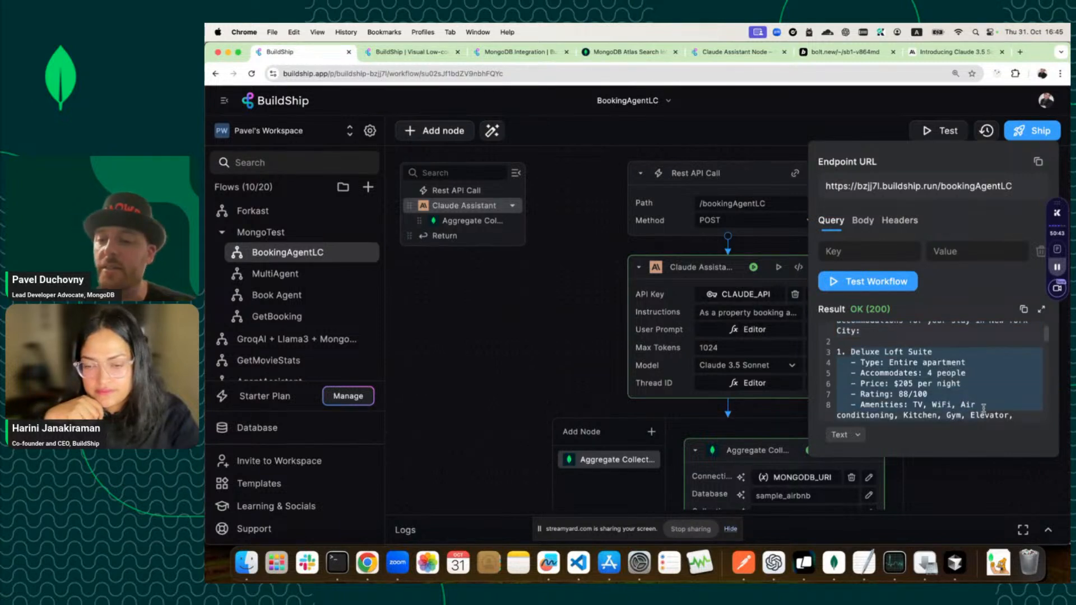
{"action": "scroll", "coordinate": [983, 410], "scroll_direction": "down", "scroll_amount": 2}
{"action": "left_click", "coordinate": [915, 386]}
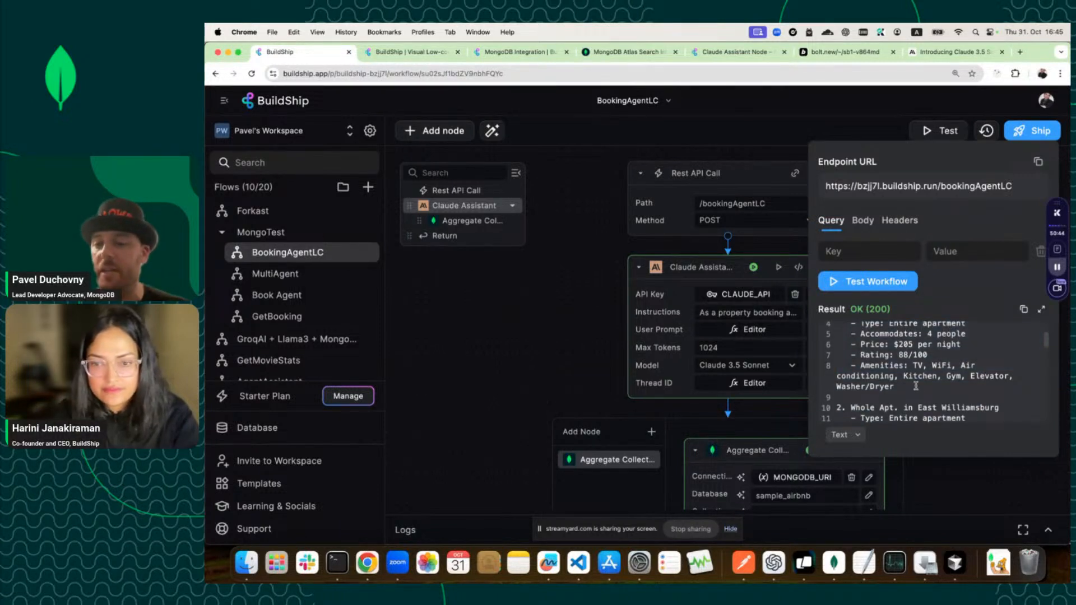
{"action": "scroll", "coordinate": [916, 386], "scroll_direction": "down", "scroll_amount": 3}
{"action": "scroll", "coordinate": [915, 386], "scroll_direction": "down", "scroll_amount": 4}
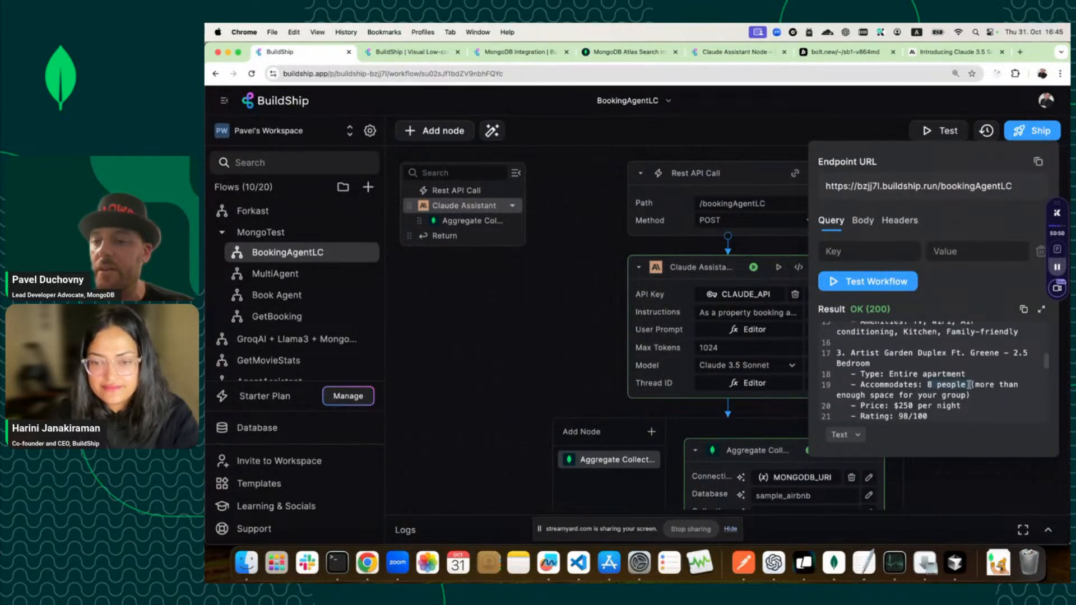
{"action": "scroll", "coordinate": [968, 384], "scroll_direction": "up", "scroll_amount": 3}
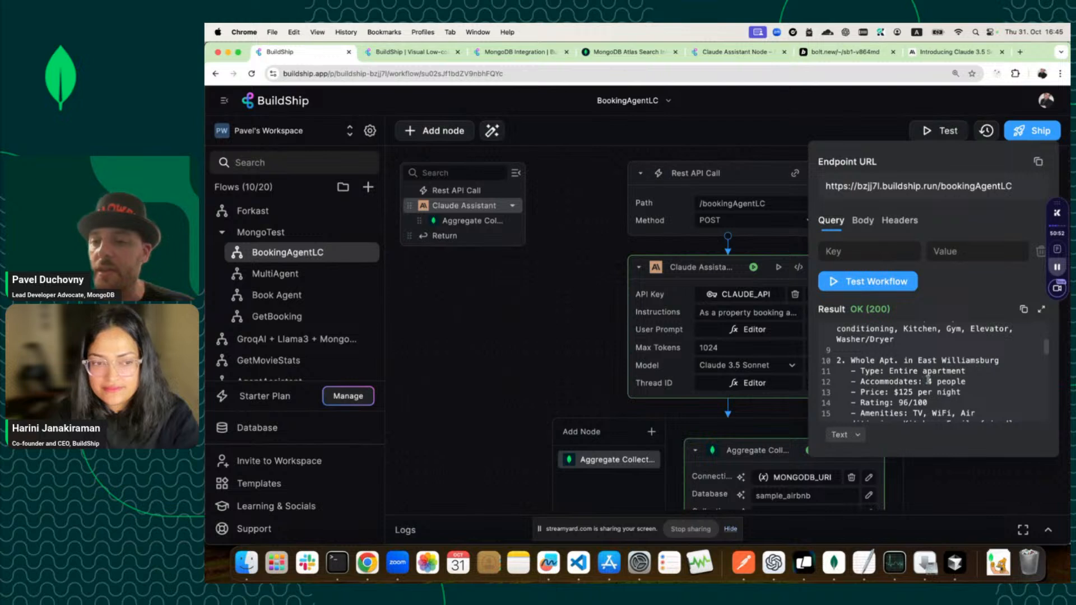
{"action": "scroll", "coordinate": [980, 379], "scroll_direction": "up", "scroll_amount": 2}
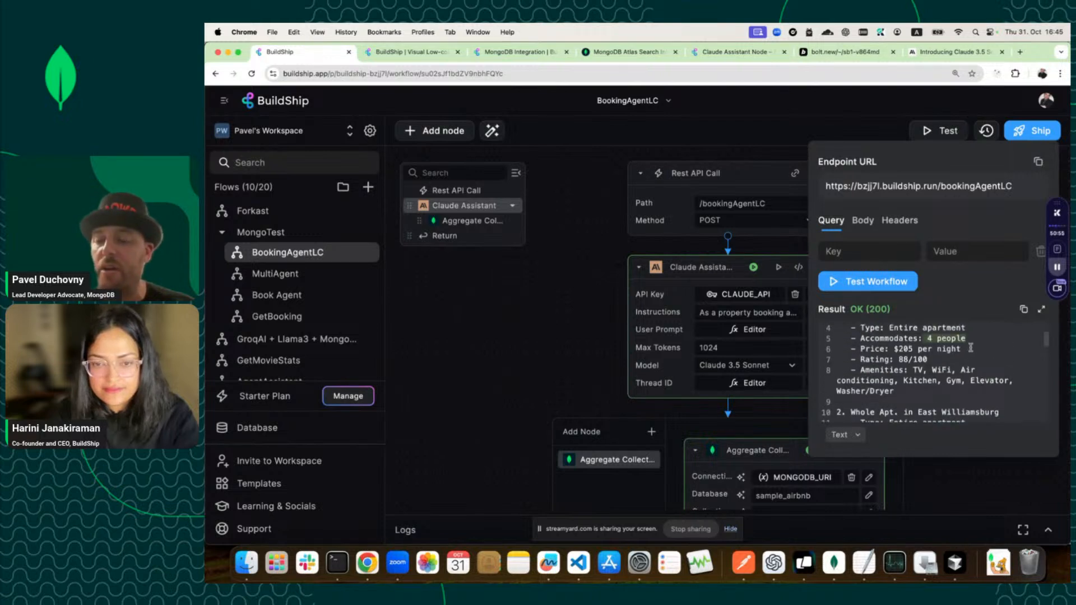
{"action": "scroll", "coordinate": [970, 347], "scroll_direction": "down", "scroll_amount": 4}
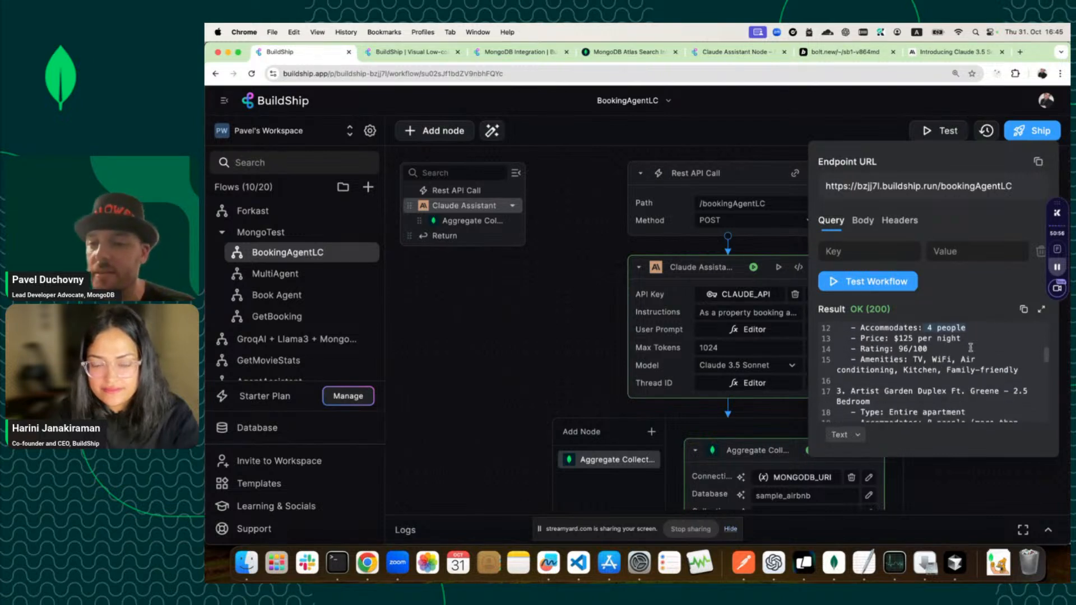
{"action": "scroll", "coordinate": [970, 347], "scroll_direction": "down", "scroll_amount": 4}
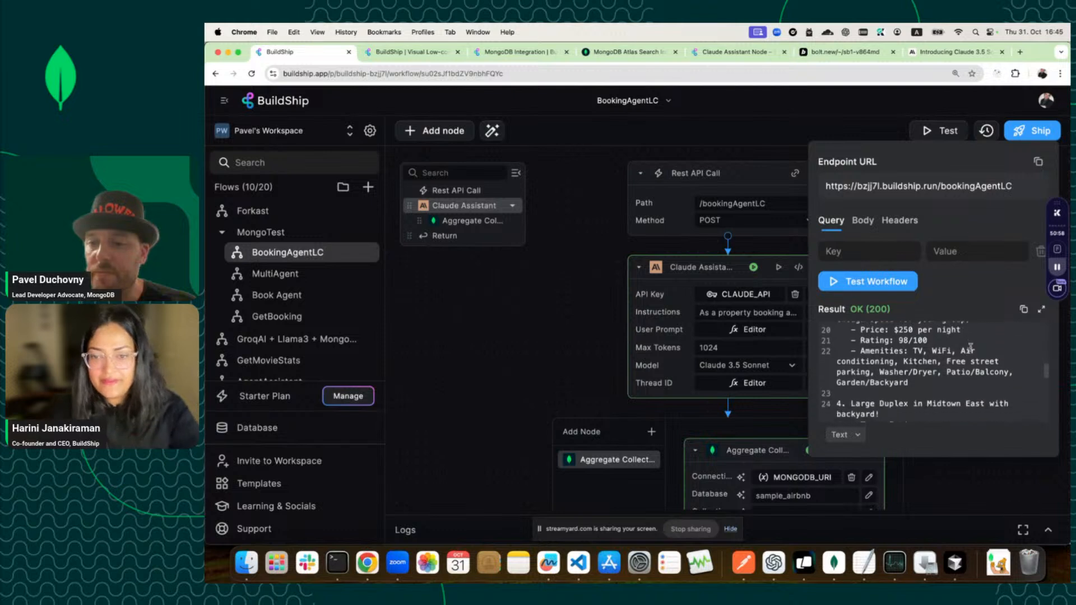
{"action": "scroll", "coordinate": [971, 347], "scroll_direction": "down", "scroll_amount": 4}
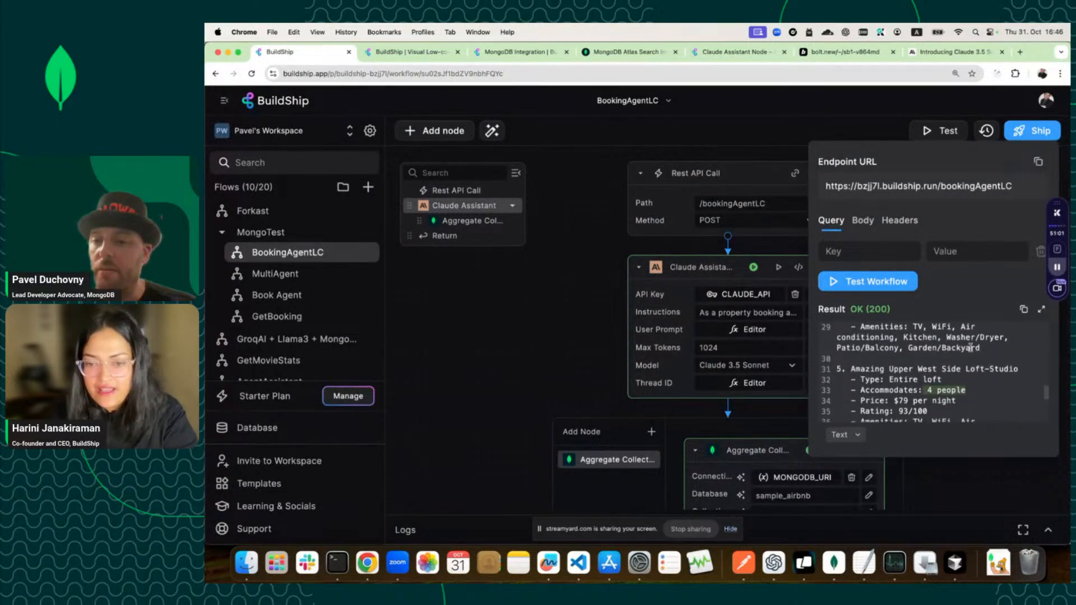
{"action": "scroll", "coordinate": [971, 347], "scroll_direction": "down", "scroll_amount": 2}
{"action": "scroll", "coordinate": [970, 347], "scroll_direction": "down", "scroll_amount": 3}
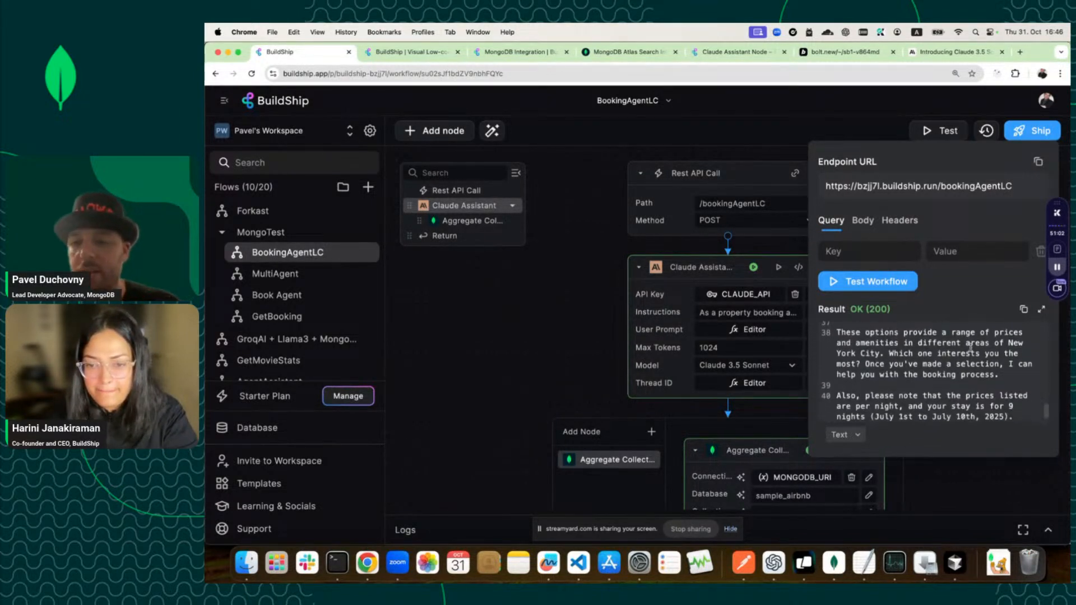
{"action": "scroll", "coordinate": [969, 390], "scroll_direction": "up", "scroll_amount": 3}
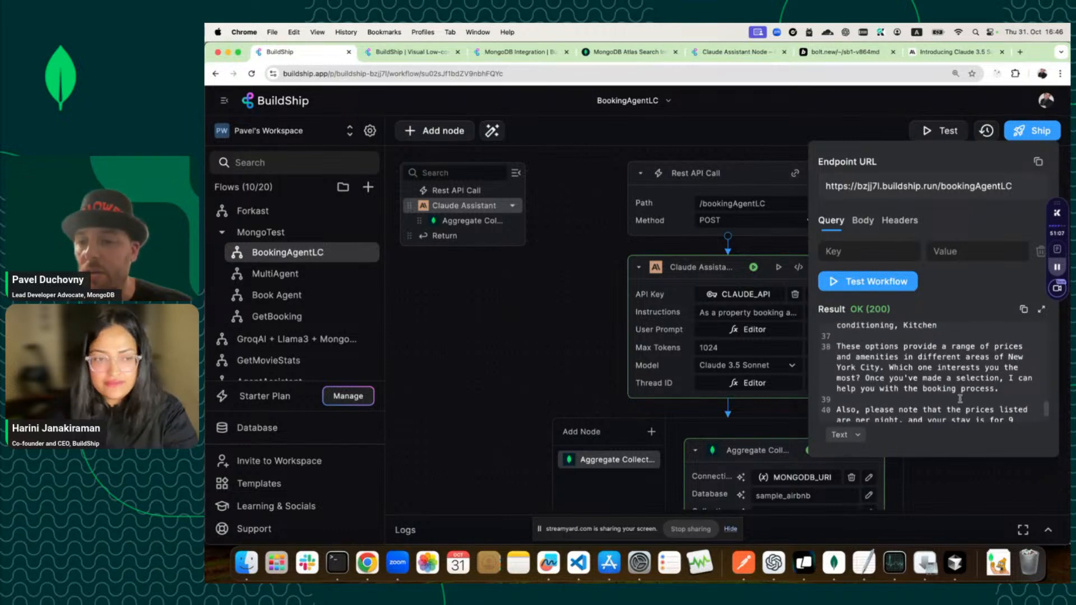
{"action": "scroll", "coordinate": [866, 354], "scroll_direction": "down", "scroll_amount": 2}
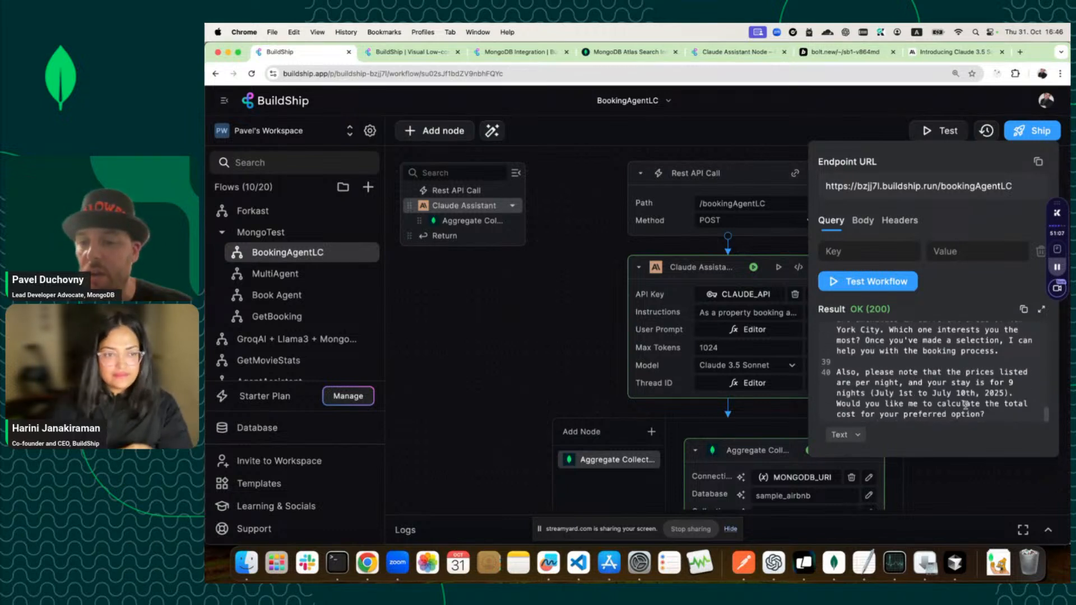
Replace the request body's message with 'I like option number 3' and run the test.
{"action": "left_click", "coordinate": [863, 221]}
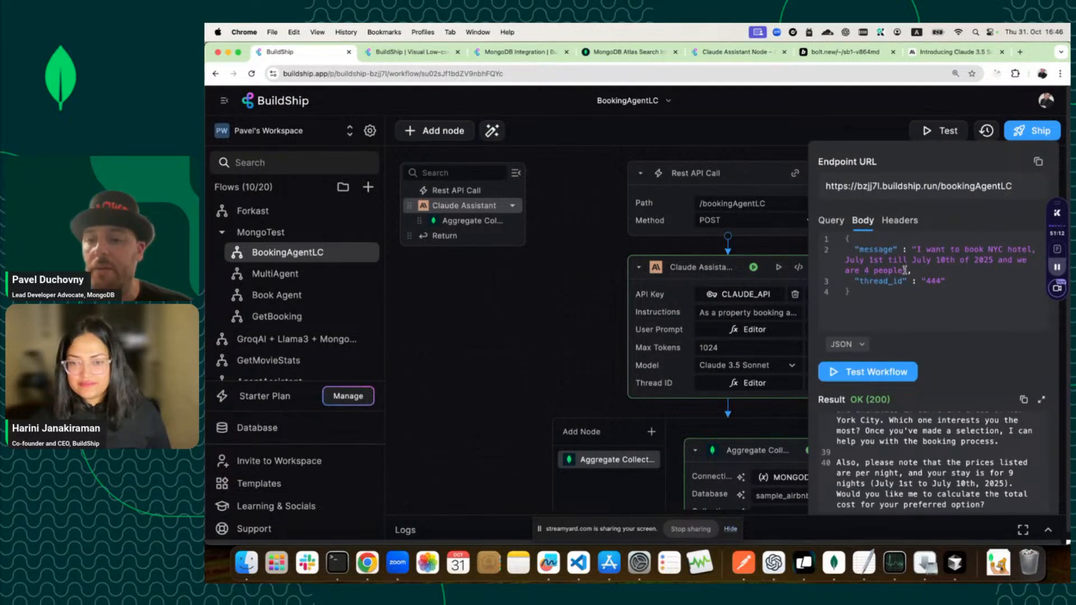
{"action": "scroll", "coordinate": [911, 461], "scroll_direction": "up", "scroll_amount": 10}
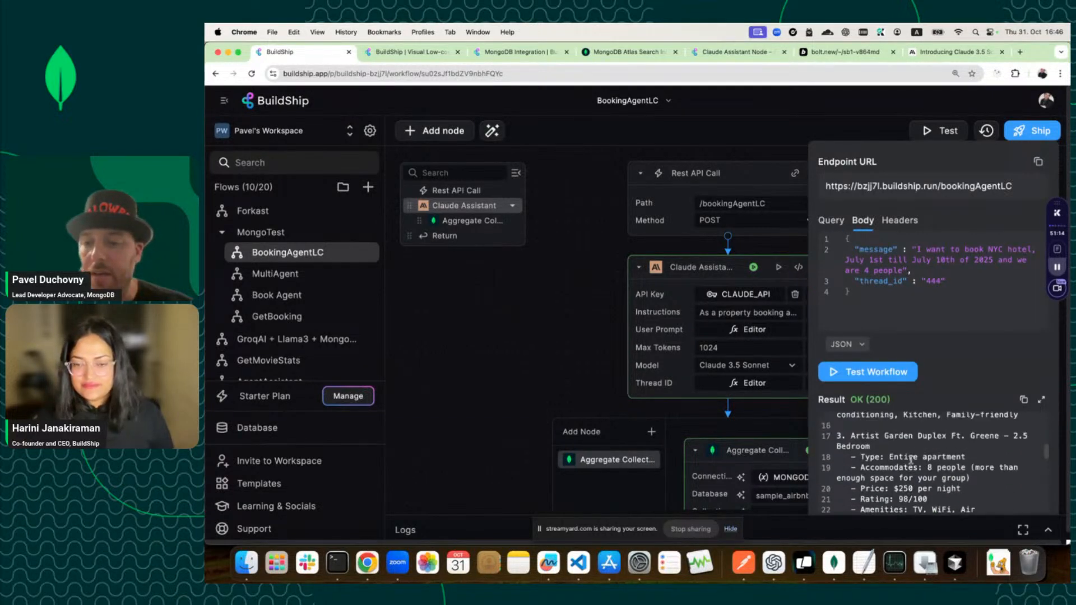
{"action": "left_click_drag", "start_coordinate": [904, 271], "coordinate": [918, 248]}
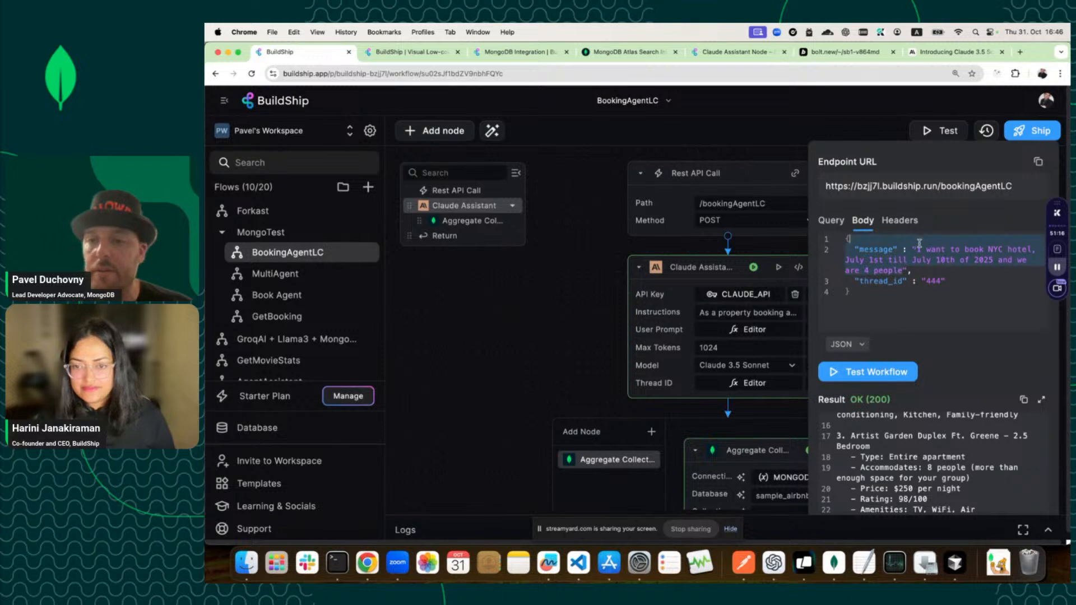
{"action": "type", "text": "I "}
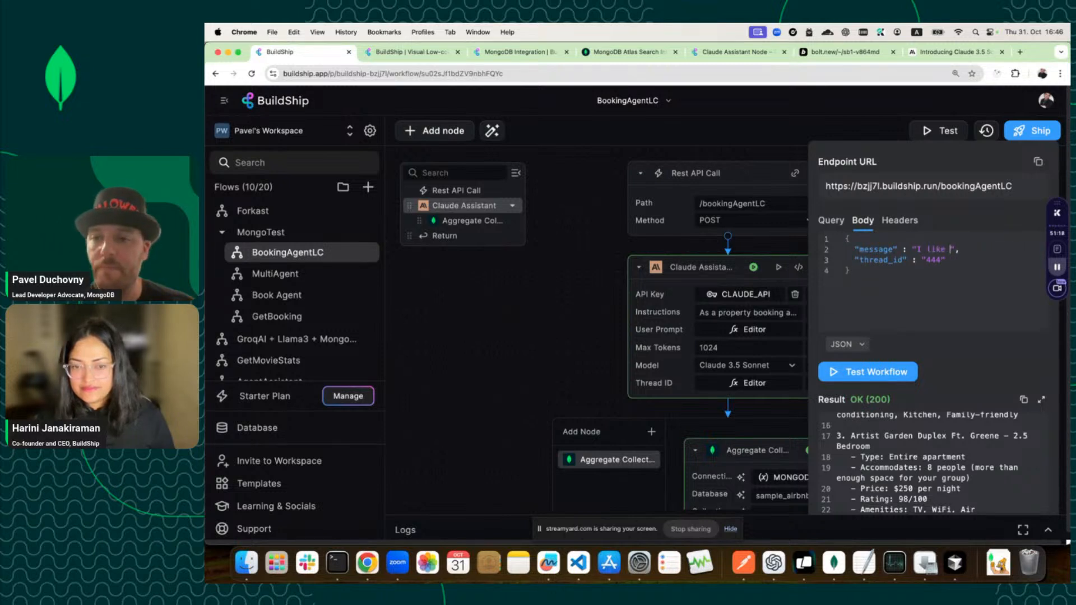
{"action": "type", "text": "like apri"}
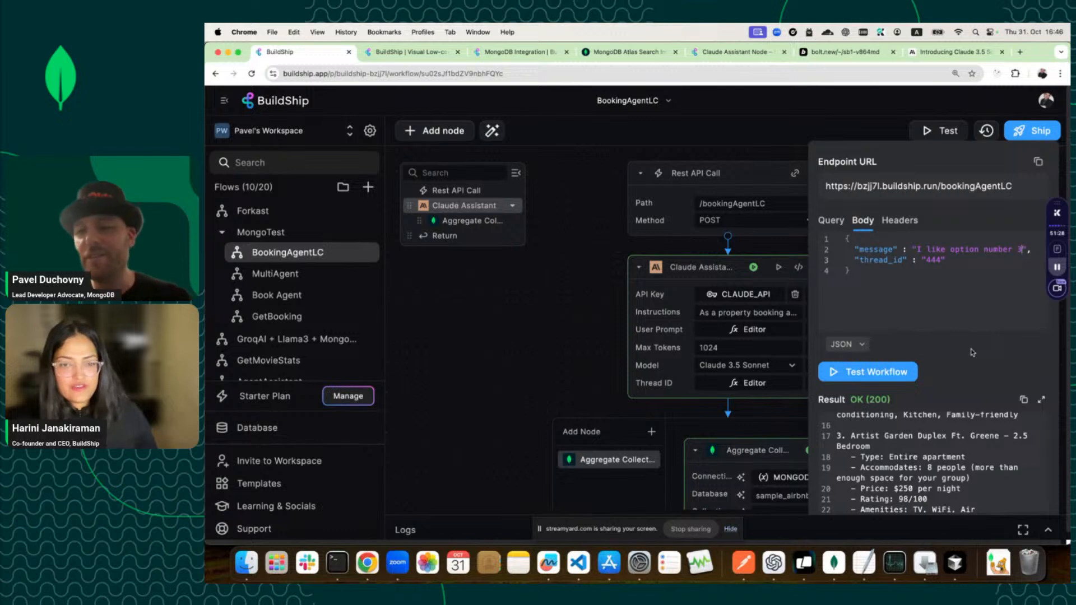
{"action": "left_click", "coordinate": [867, 372]}
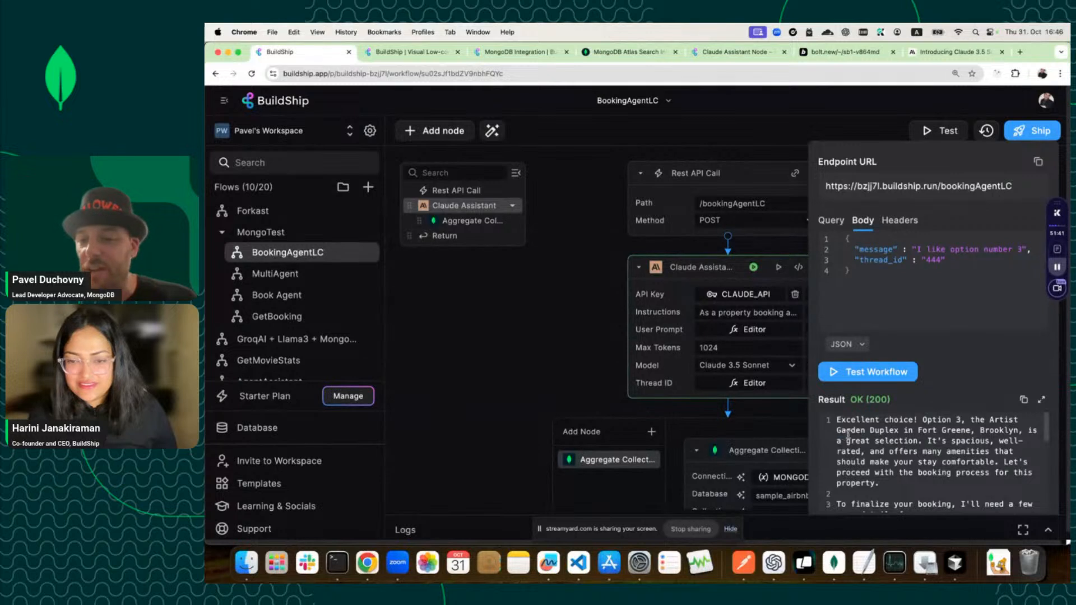
Read the reply confirming the Artist Garden Duplex at $2,250 for 9 nights and its payment request.
{"action": "left_click_drag", "start_coordinate": [848, 435], "coordinate": [966, 477]}
{"action": "scroll", "coordinate": [965, 485], "scroll_direction": "down", "scroll_amount": 3}
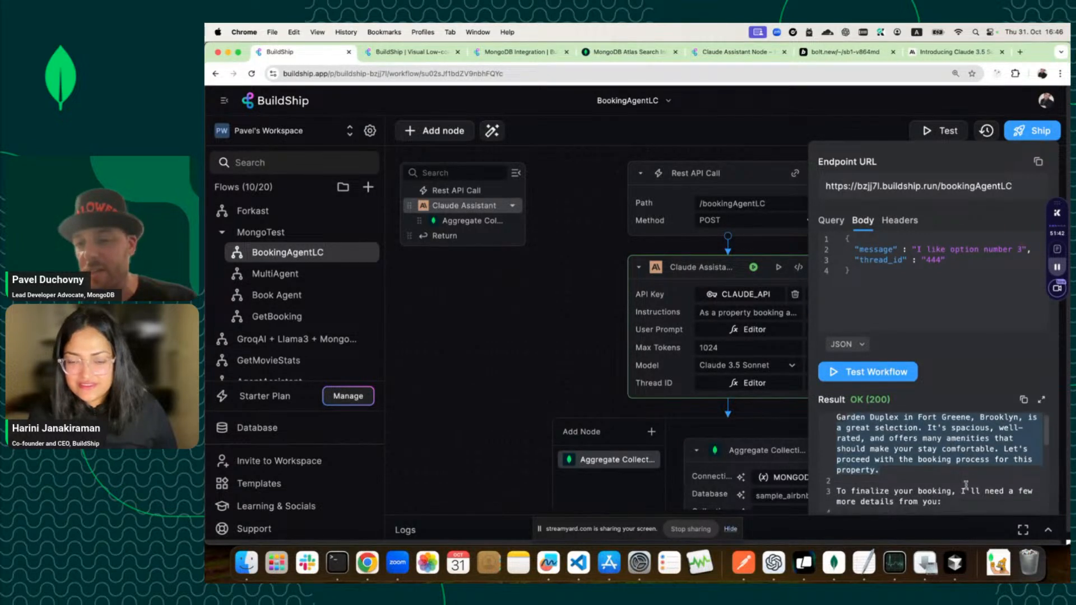
{"action": "scroll", "coordinate": [927, 472], "scroll_direction": "up", "scroll_amount": 1}
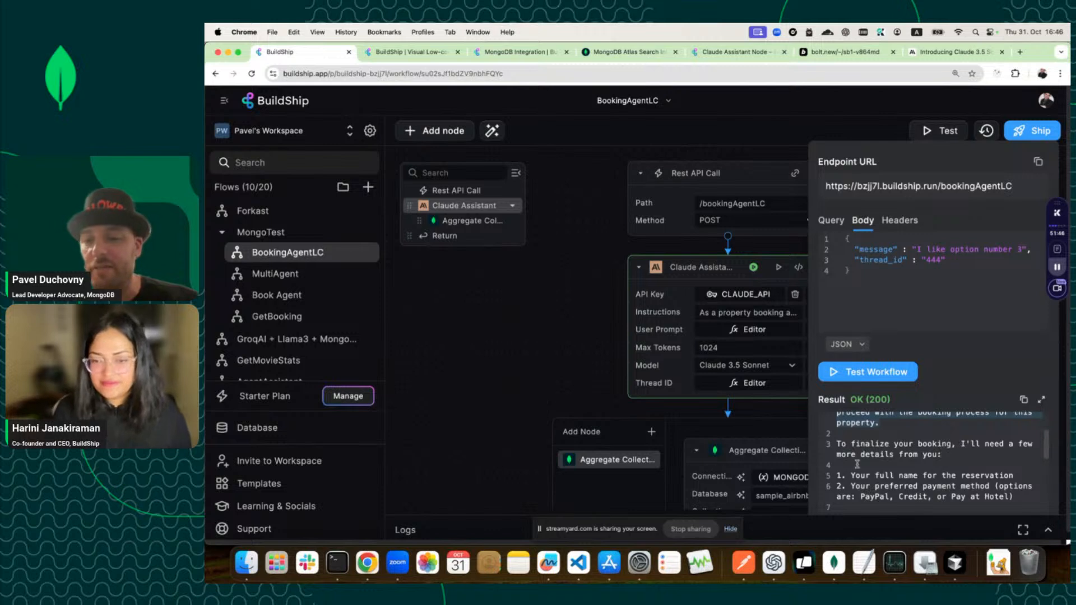
{"action": "scroll", "coordinate": [879, 454], "scroll_direction": "down", "scroll_amount": 1}
{"action": "left_click_drag", "start_coordinate": [850, 470], "coordinate": [1015, 470]}
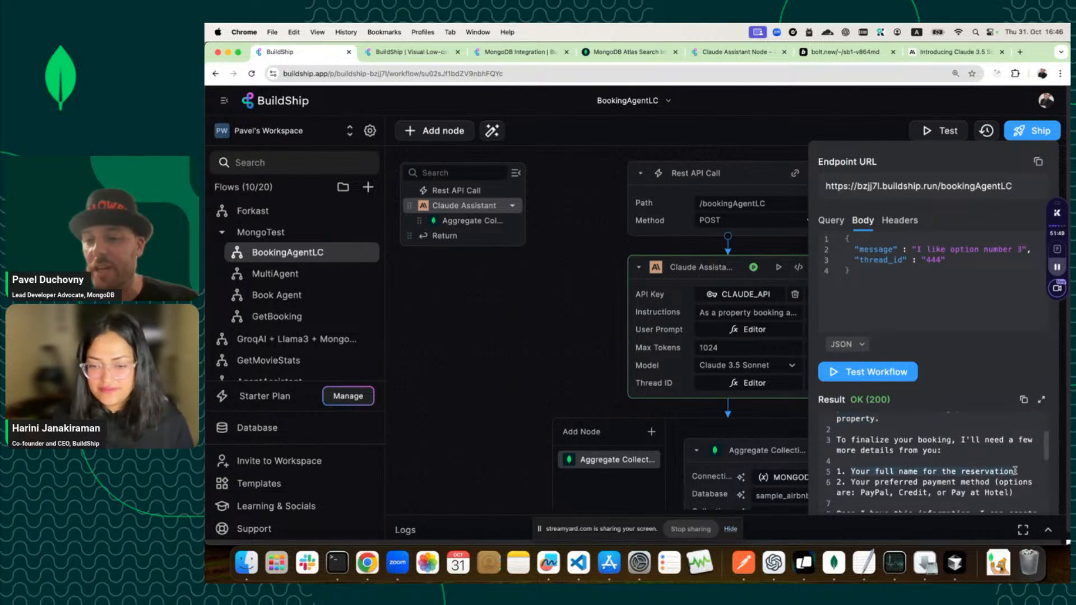
{"action": "scroll", "coordinate": [1015, 472], "scroll_direction": "down", "scroll_amount": 1}
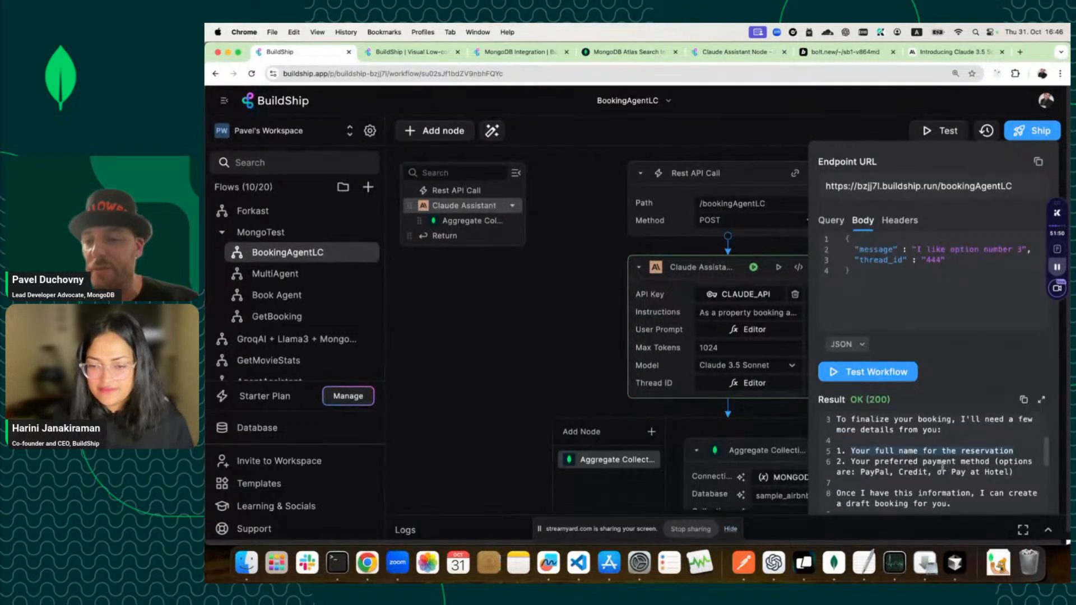
{"action": "left_click_drag", "start_coordinate": [1012, 471], "coordinate": [846, 460]}
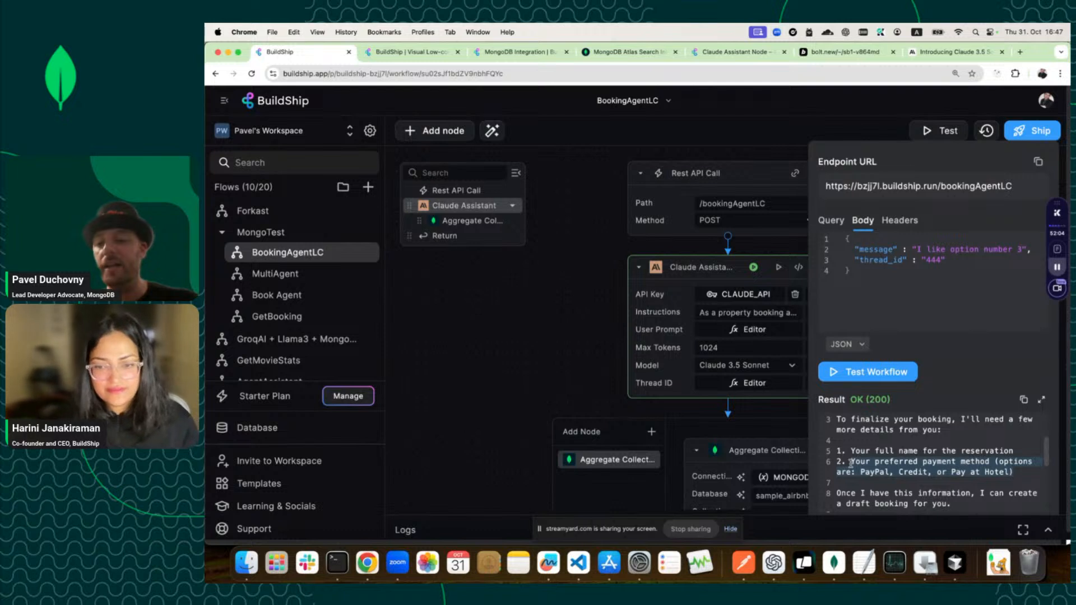
{"action": "scroll", "coordinate": [850, 462], "scroll_direction": "down", "scroll_amount": 5}
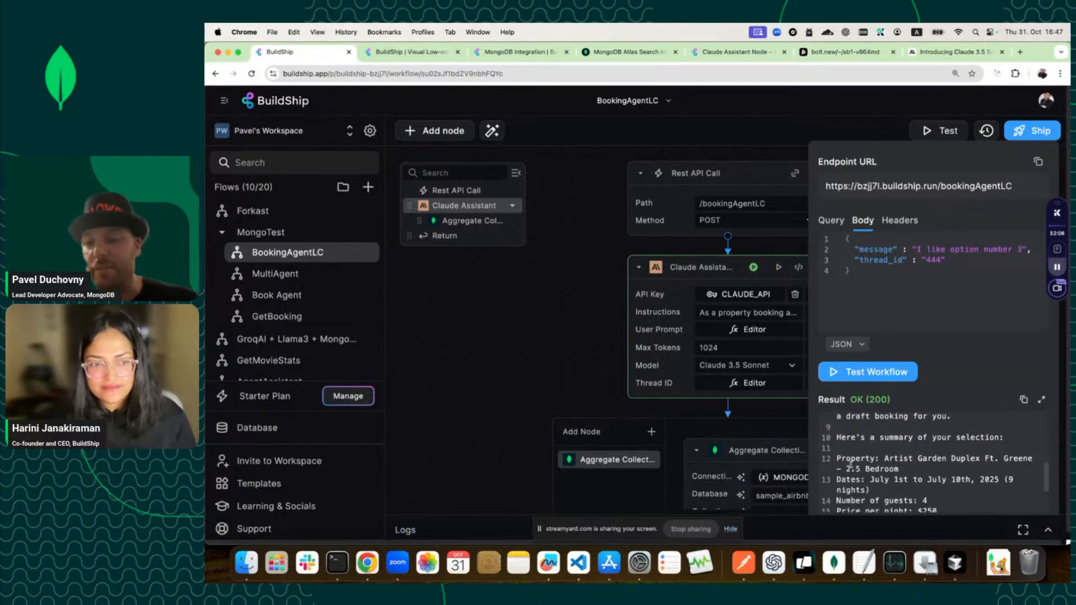
{"action": "scroll", "coordinate": [850, 463], "scroll_direction": "down", "scroll_amount": 1}
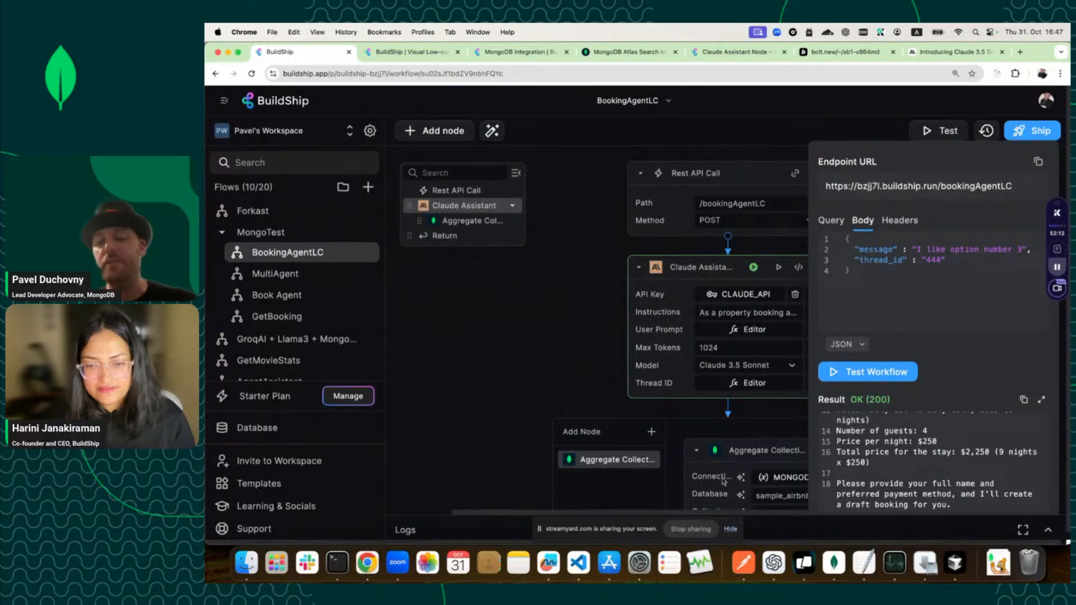
{"action": "scroll", "coordinate": [885, 468], "scroll_direction": "up", "scroll_amount": 3}
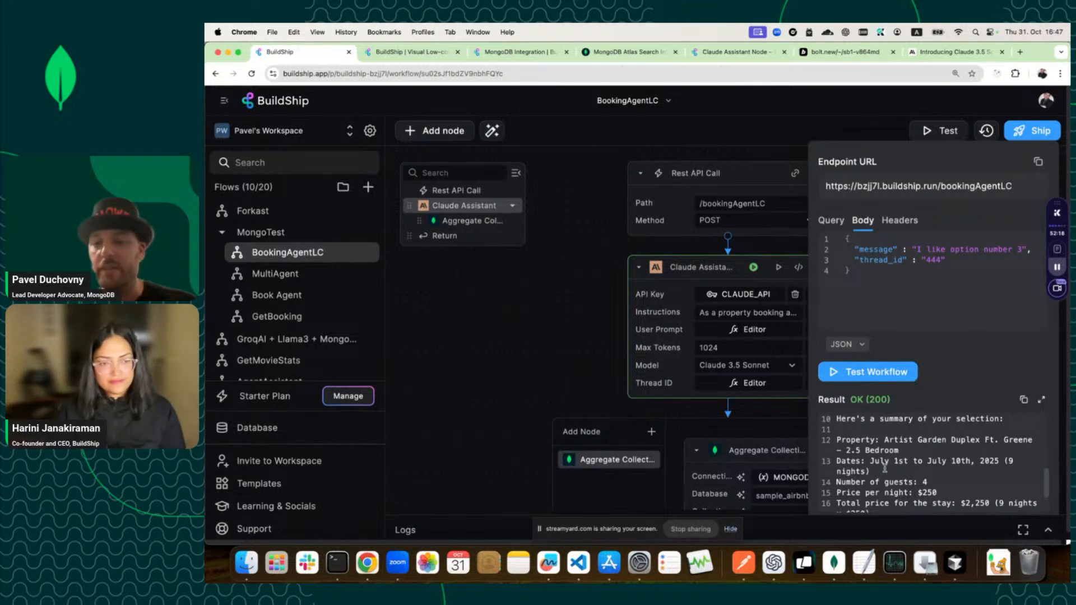
Close the test panel and add a MongoDB Insert Document node to the flow.
{"action": "left_click", "coordinate": [852, 130]}
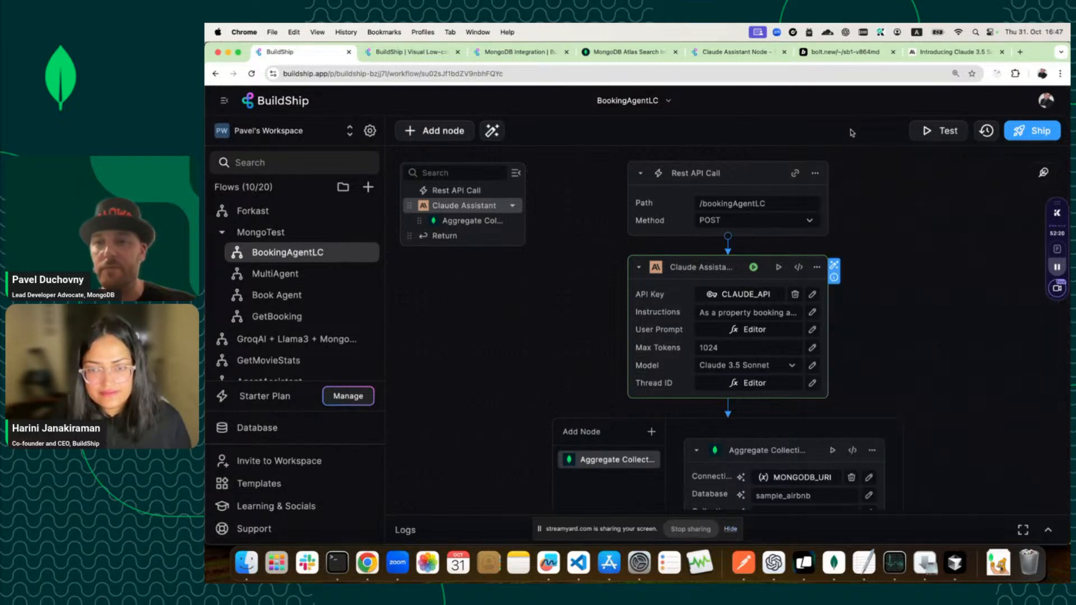
{"action": "scroll", "coordinate": [859, 289], "scroll_direction": "down", "scroll_amount": 3}
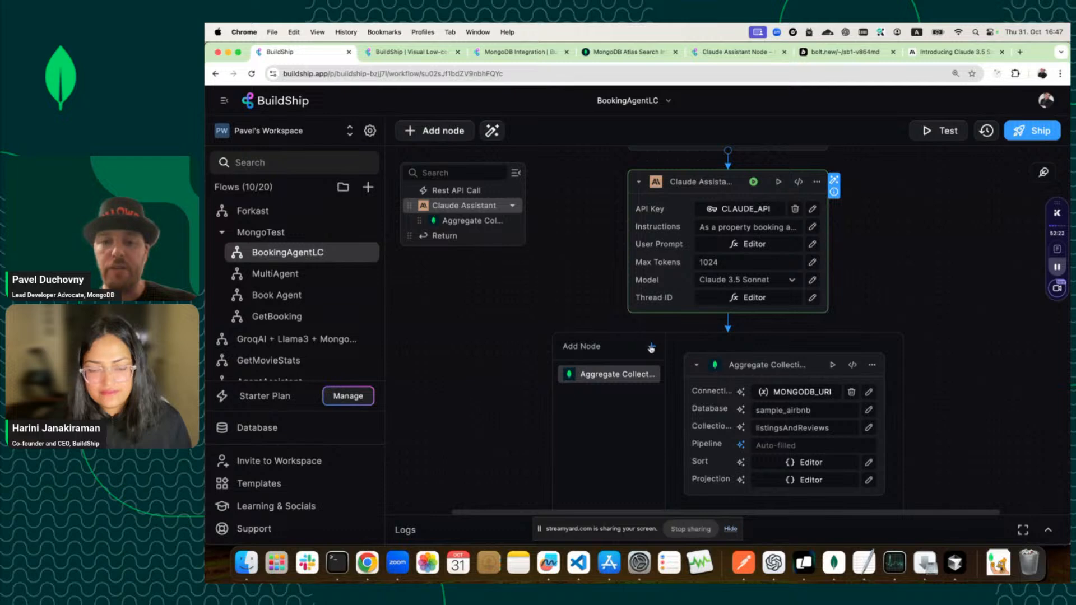
{"action": "left_click", "coordinate": [649, 346]}
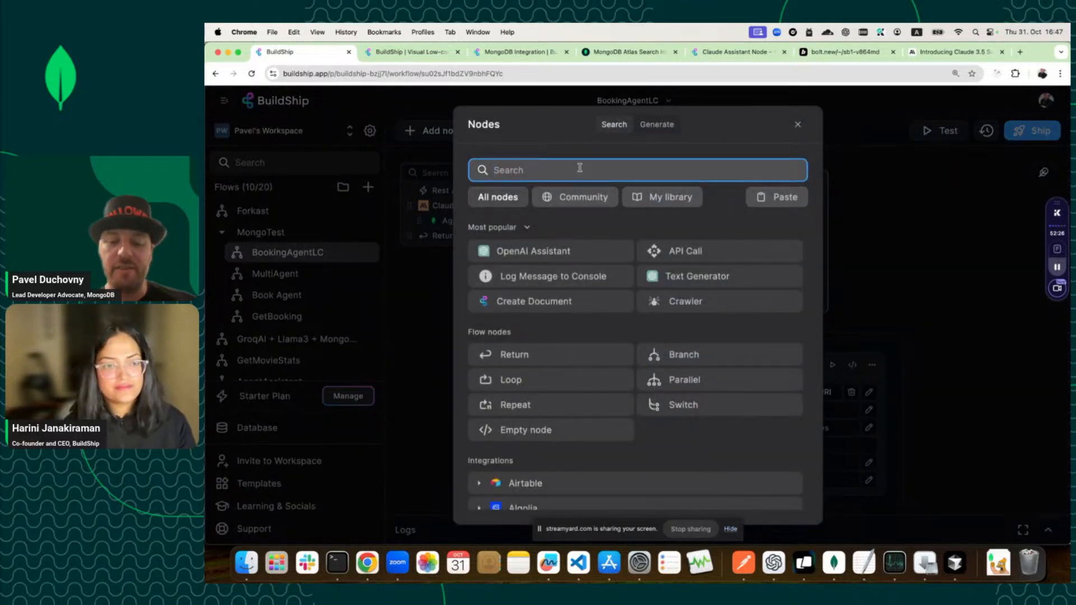
{"action": "type", "text": "l"}
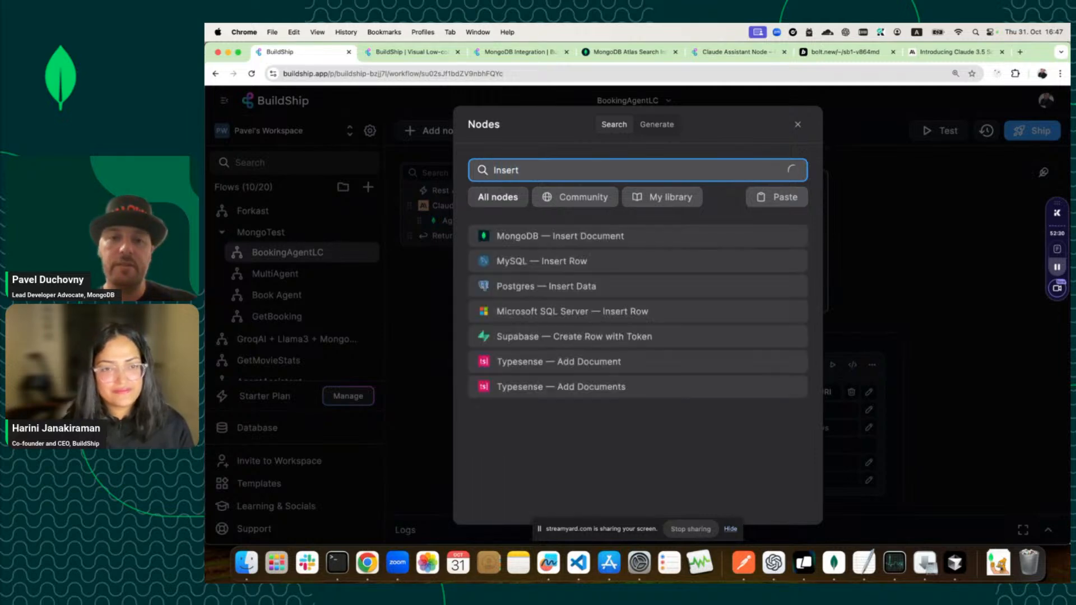
{"action": "left_click", "coordinate": [543, 239]}
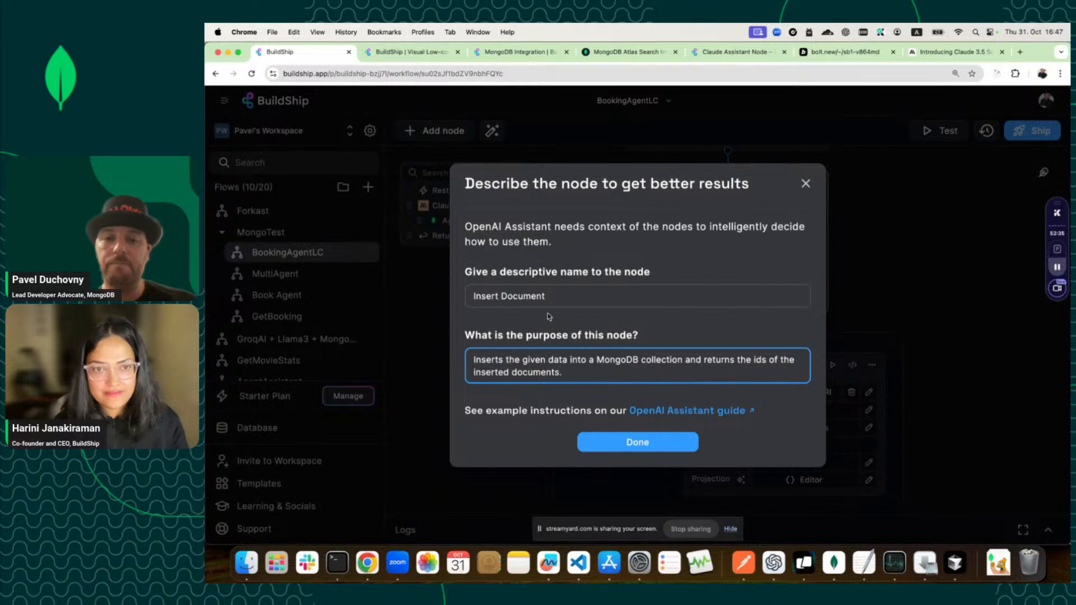
Replace 'Document' with 'Booking' in the new node's name and close the description dialog.
{"action": "left_click_drag", "start_coordinate": [578, 370], "coordinate": [468, 356]}
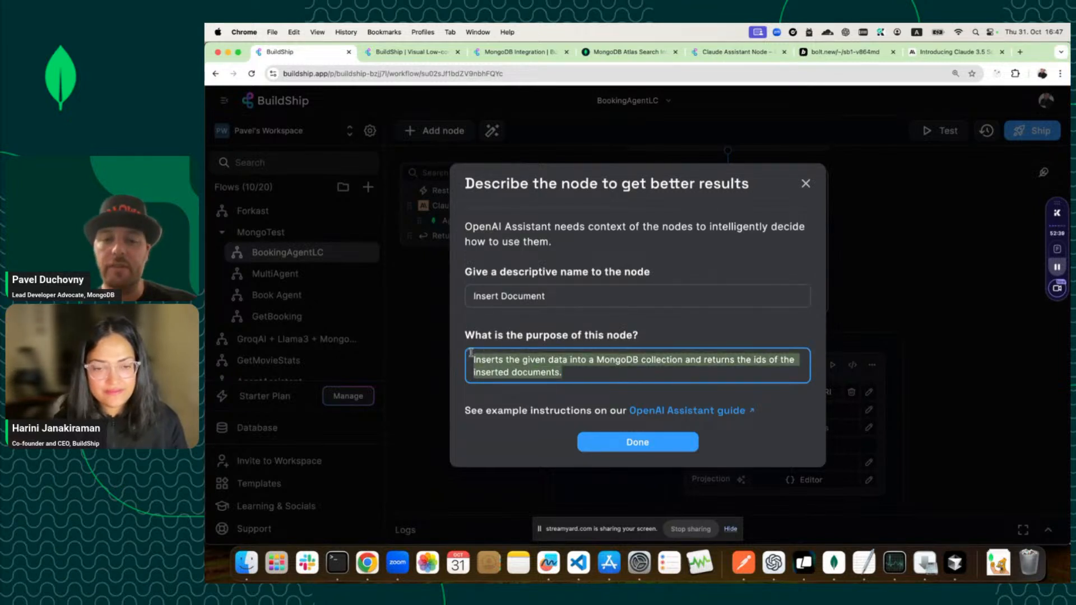
{"action": "left_click_drag", "start_coordinate": [547, 296], "coordinate": [474, 295]}
{"action": "double_click", "coordinate": [521, 296]}
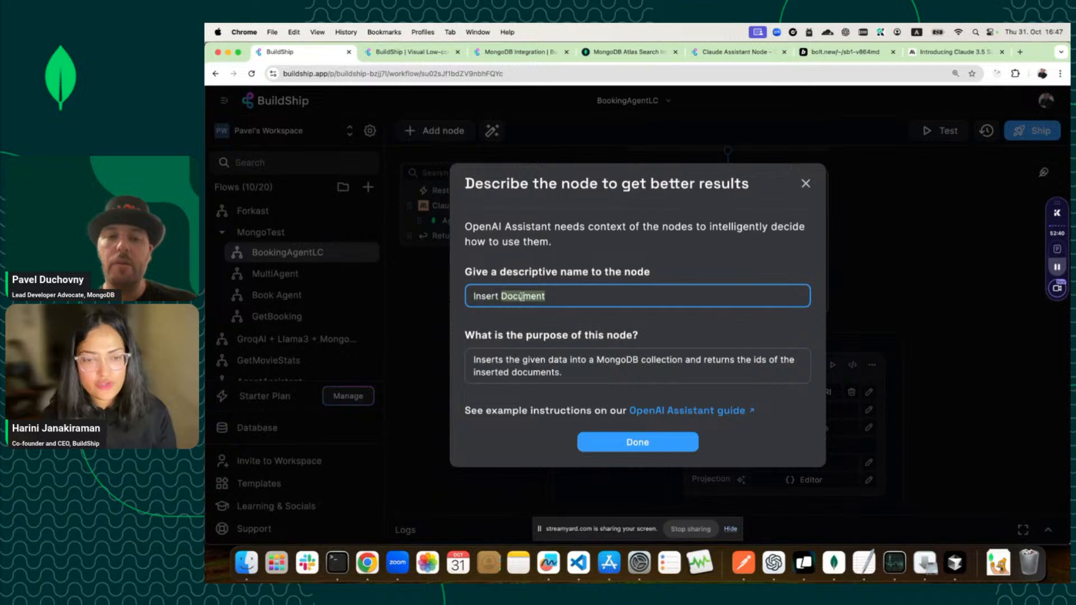
{"action": "type", "text": "Booking"}
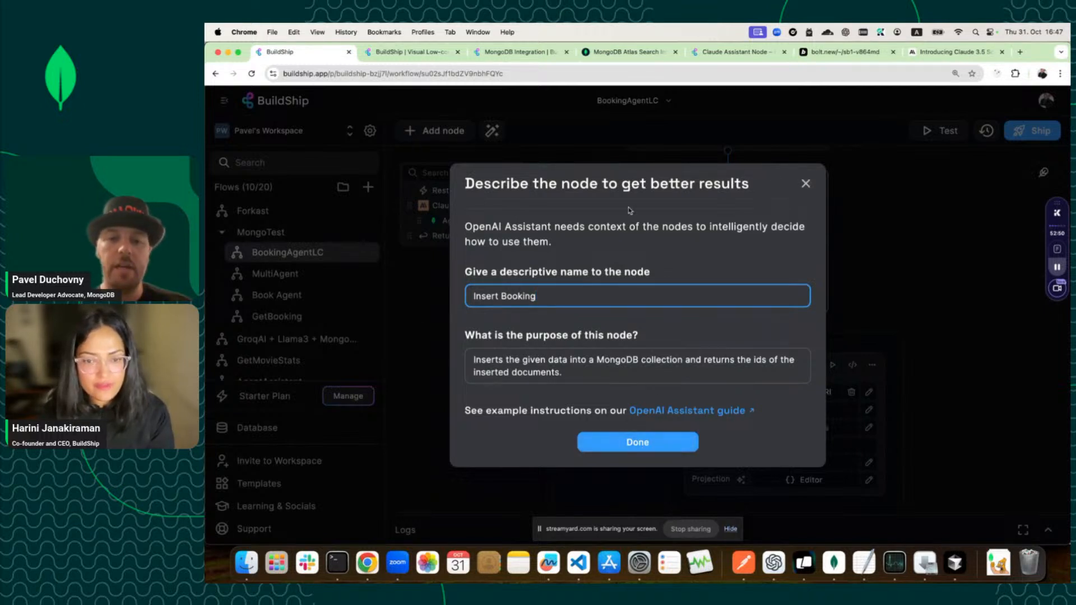
{"action": "left_click", "coordinate": [805, 183]}
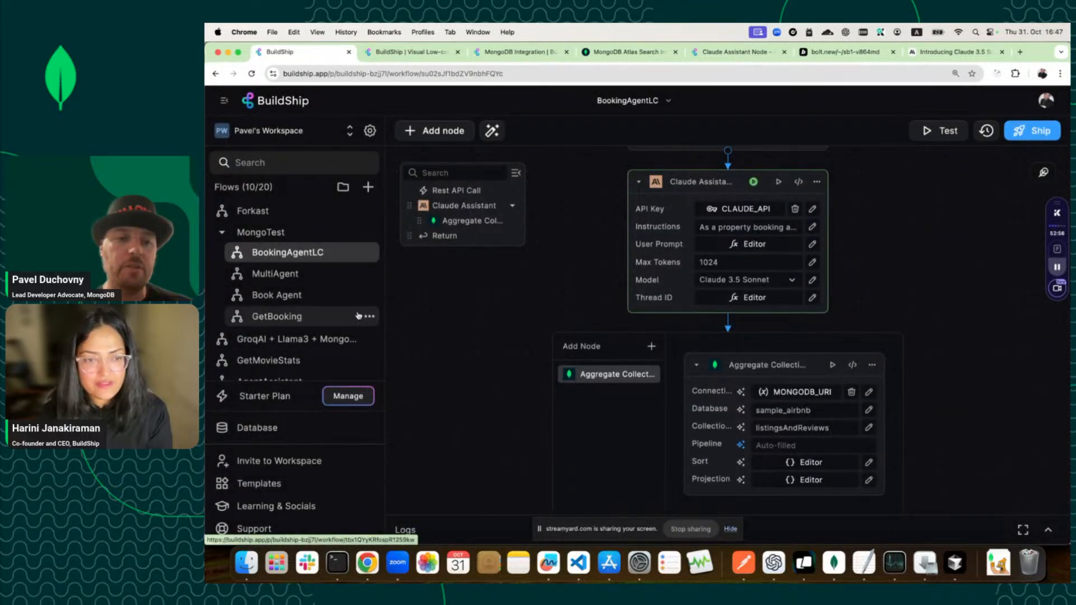
Open the Book Agent flow in a new browser tab, keeping BookingAgentLC in the first tab.
{"action": "left_click", "coordinate": [365, 297]}
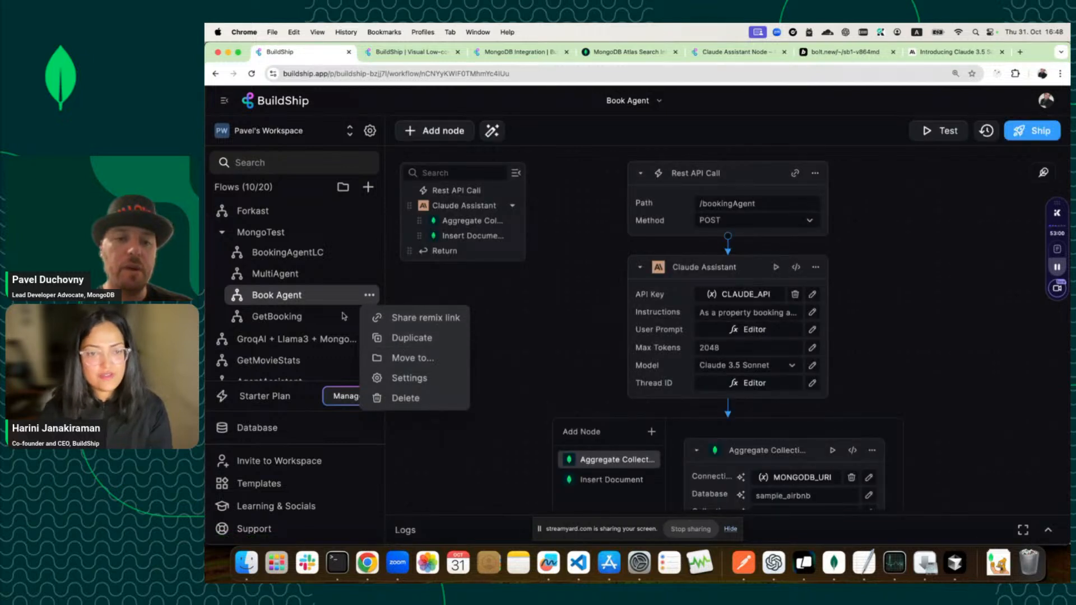
{"action": "right_click", "coordinate": [323, 295]}
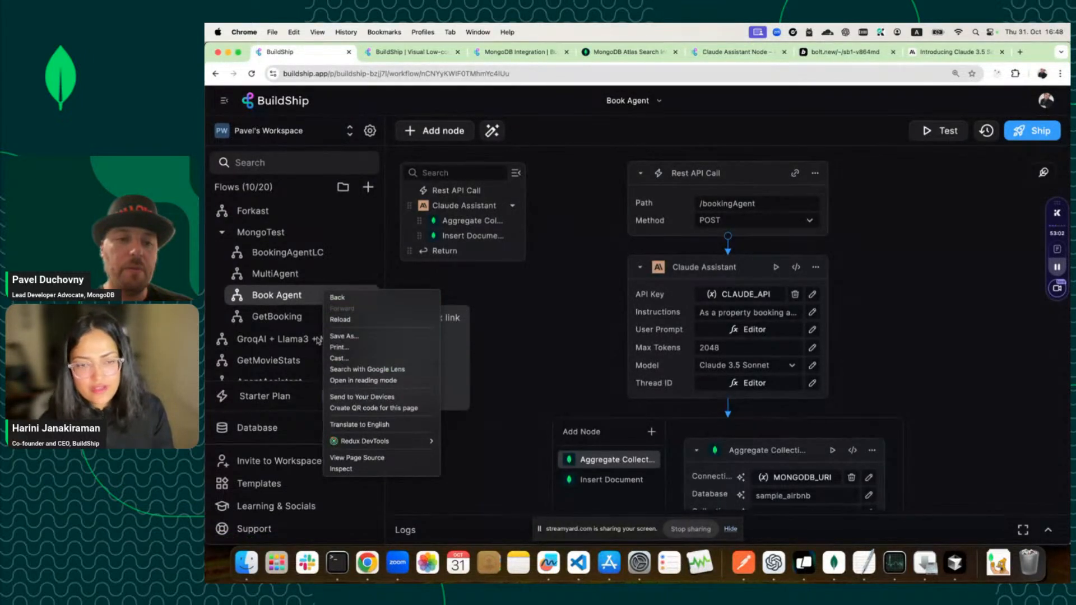
{"action": "left_click", "coordinate": [278, 298]}
{"action": "left_click", "coordinate": [405, 288]}
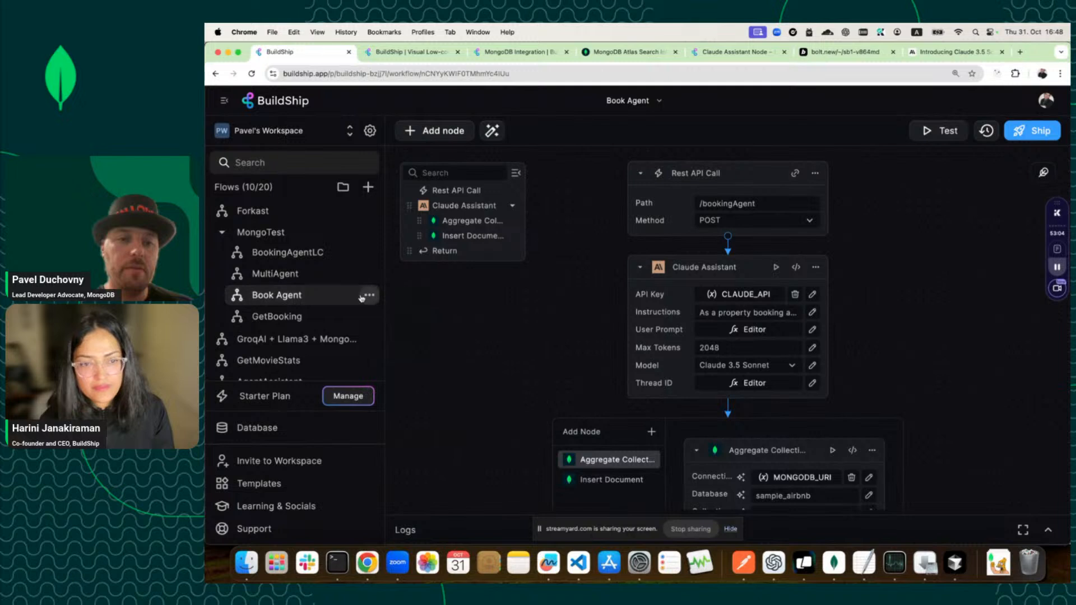
{"action": "right_click", "coordinate": [330, 295]}
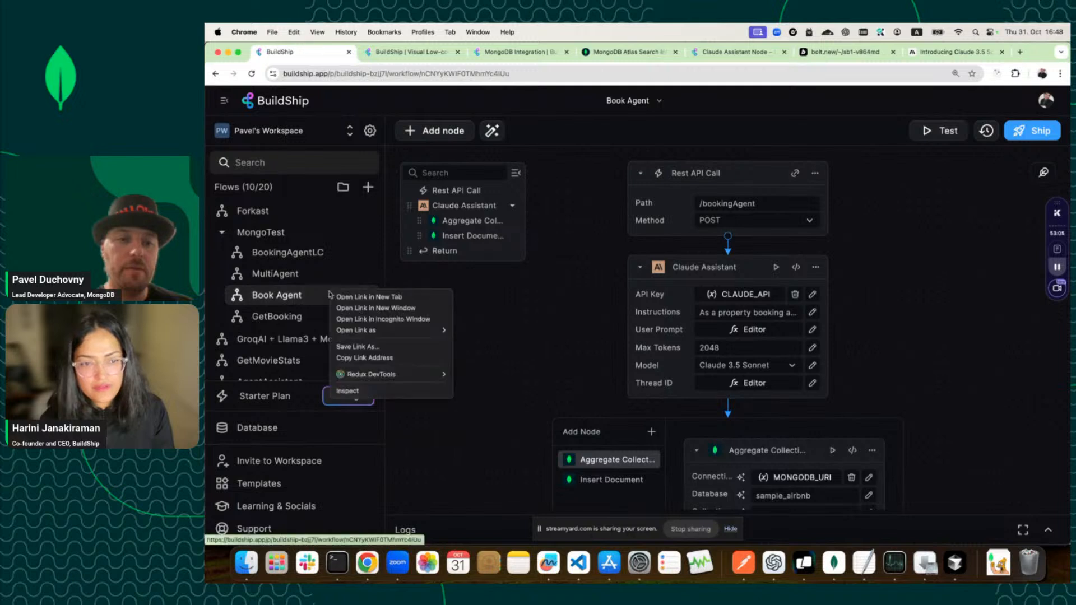
{"action": "left_click", "coordinate": [359, 298]}
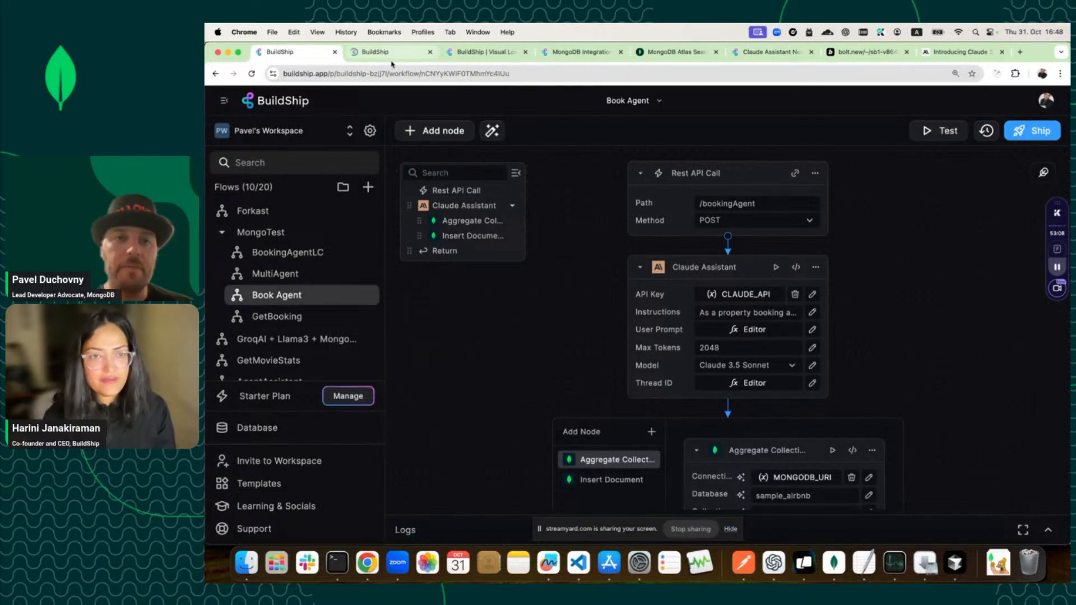
{"action": "left_click", "coordinate": [400, 60]}
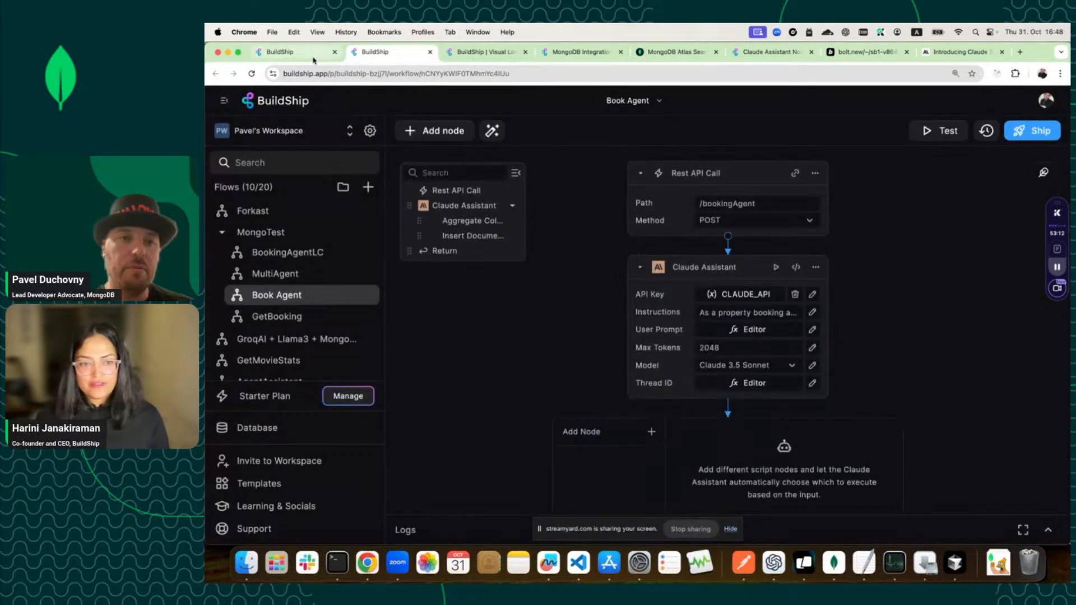
{"action": "left_click", "coordinate": [309, 253]}
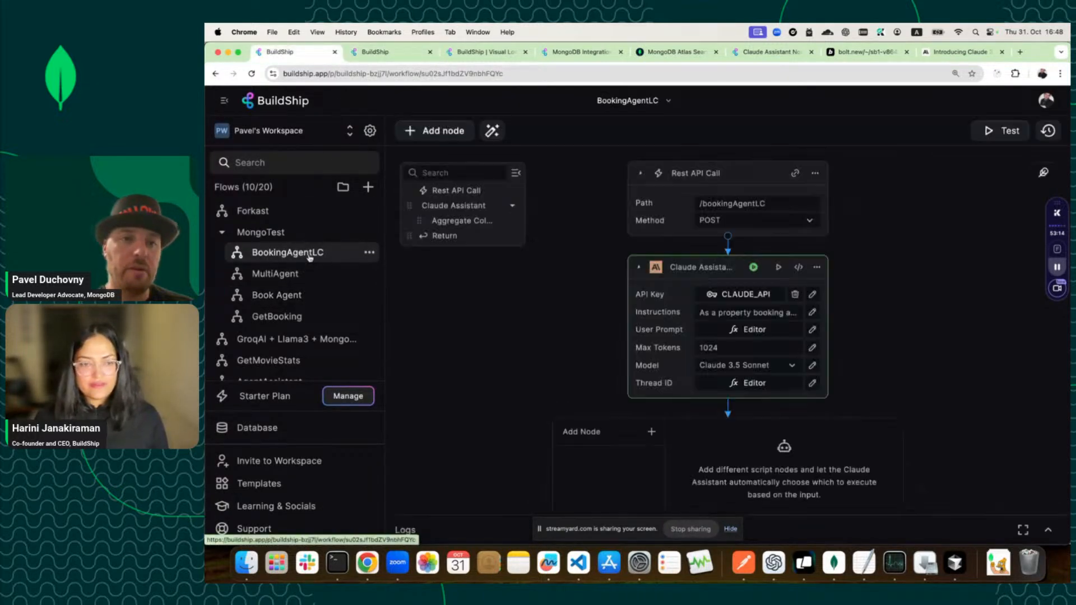
Copy Book Agent's Insert Document node and return to the BookingAgentLC tab.
{"action": "left_click", "coordinate": [388, 55]}
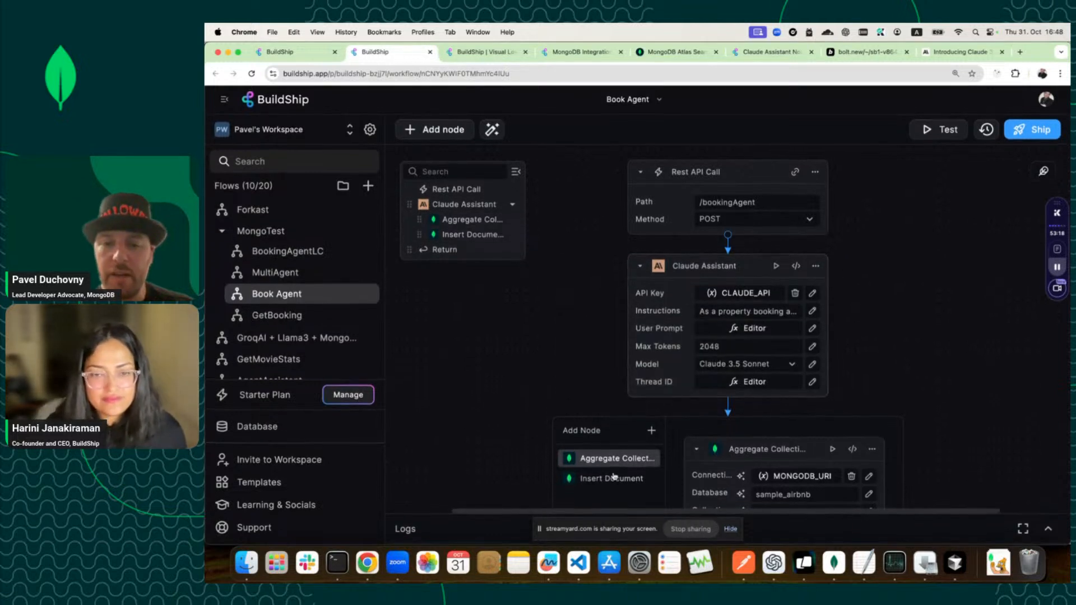
{"action": "left_click", "coordinate": [611, 479]}
{"action": "scroll", "coordinate": [627, 437], "scroll_direction": "down", "scroll_amount": 4}
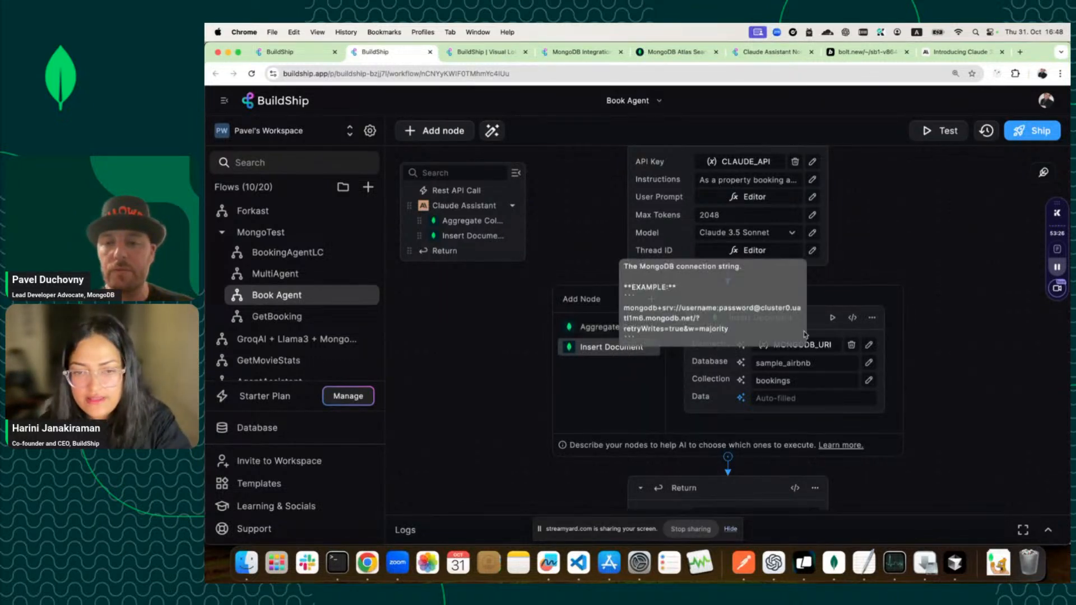
{"action": "left_click", "coordinate": [873, 319]}
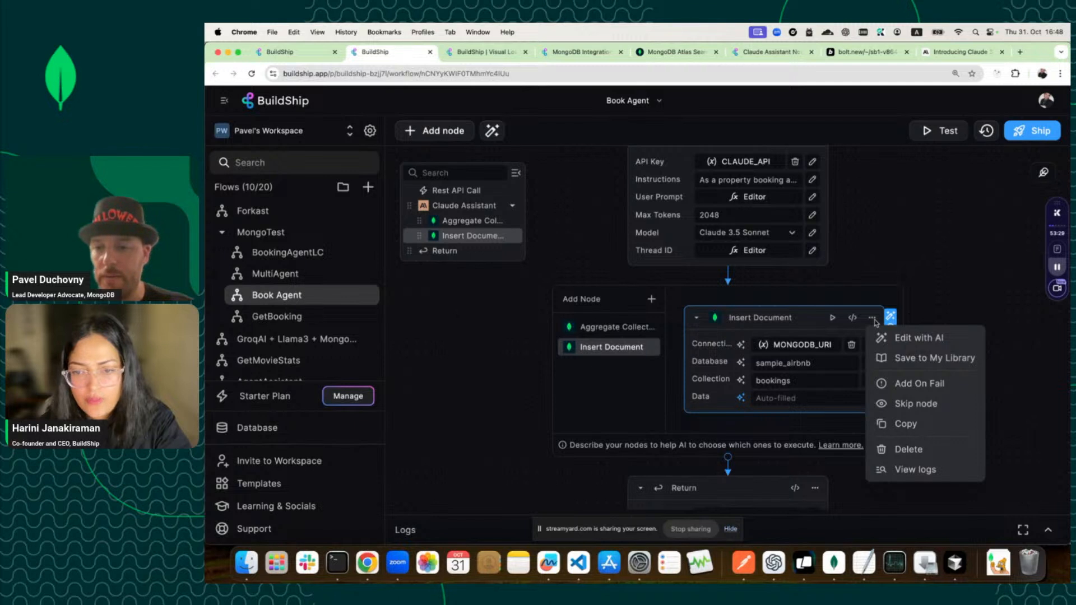
{"action": "left_click", "coordinate": [902, 423]}
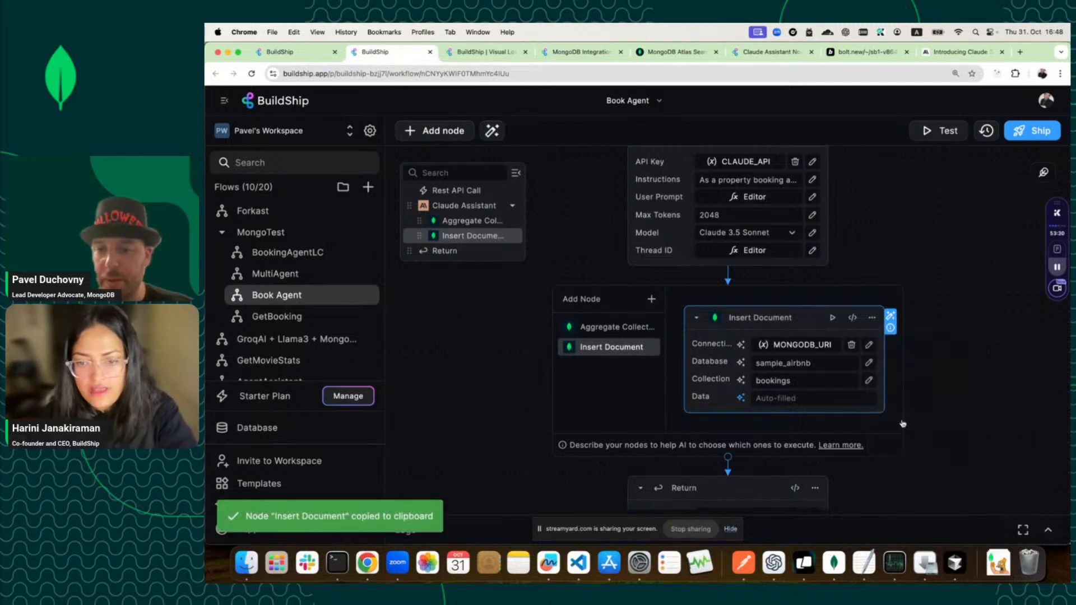
{"action": "left_click", "coordinate": [323, 50]}
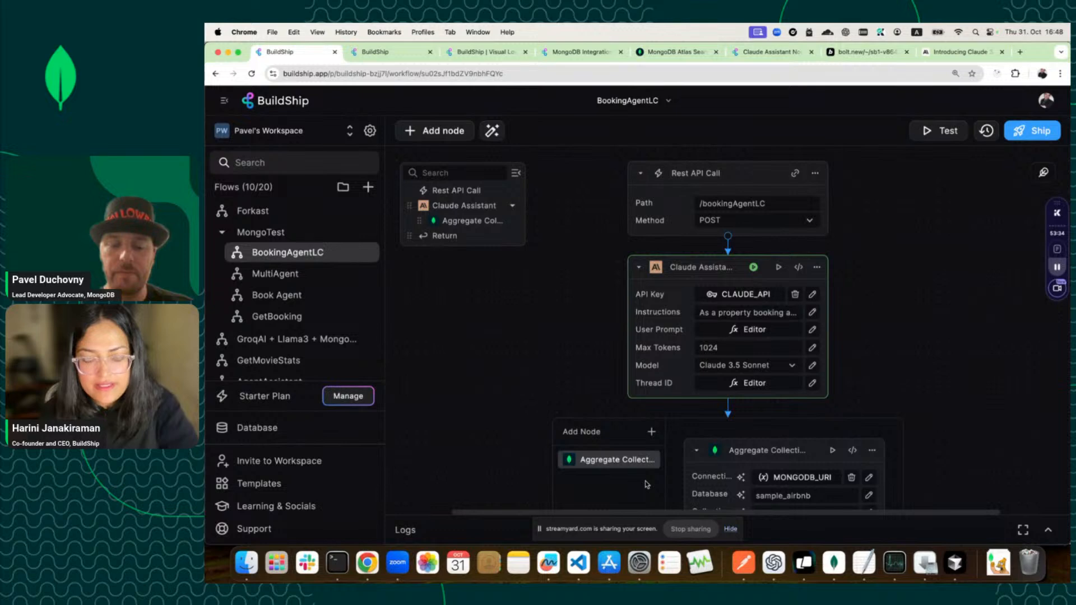
Paste the copied Insert Document node under the Claude Assistant, allowing clipboard access.
{"action": "left_click", "coordinate": [651, 431]}
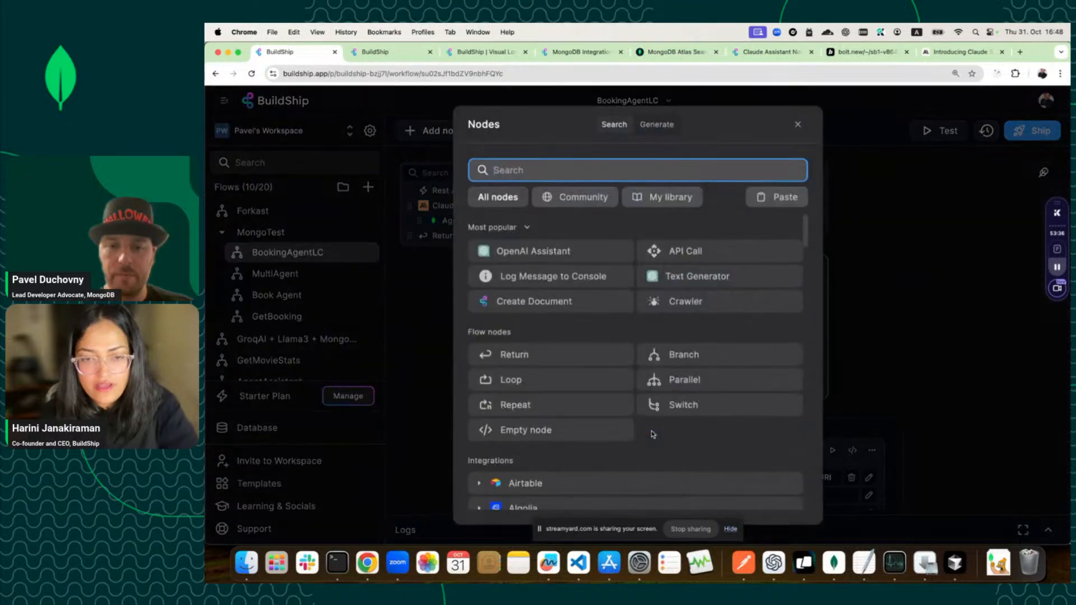
{"action": "left_click", "coordinate": [774, 204]}
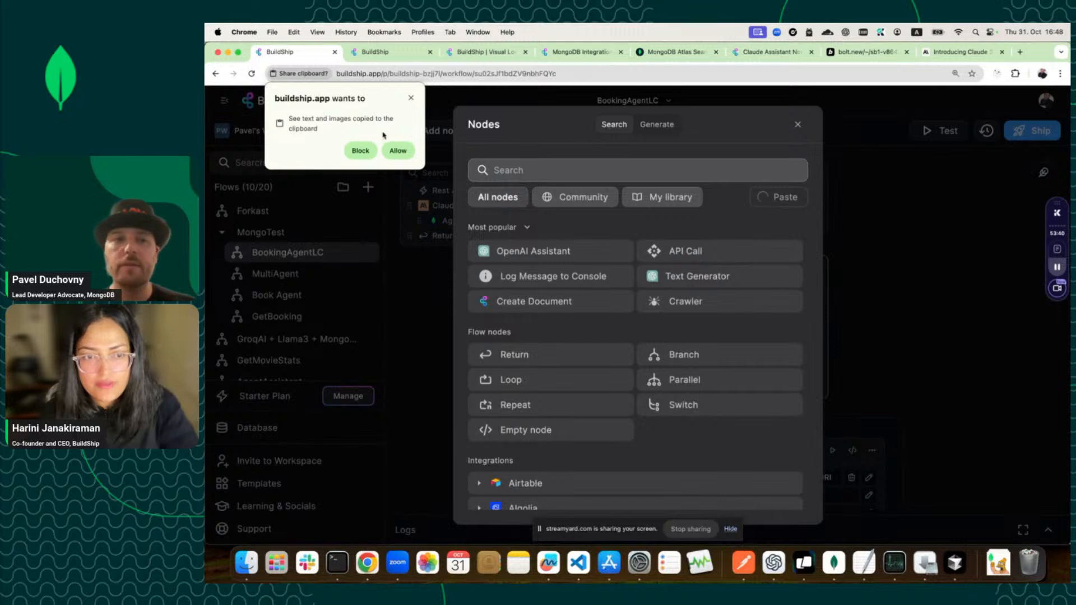
{"action": "left_click", "coordinate": [398, 151]}
Compare the pasted Insert Document node's settings with the Aggregate Collection node's.
{"action": "scroll", "coordinate": [591, 328], "scroll_direction": "down", "scroll_amount": 2}
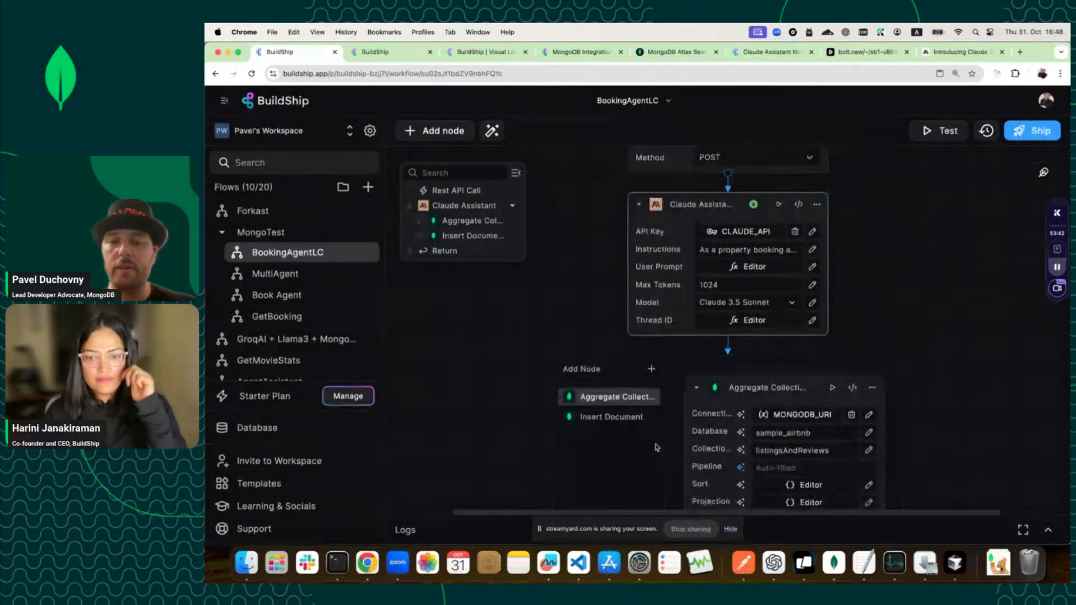
{"action": "left_click", "coordinate": [637, 418]}
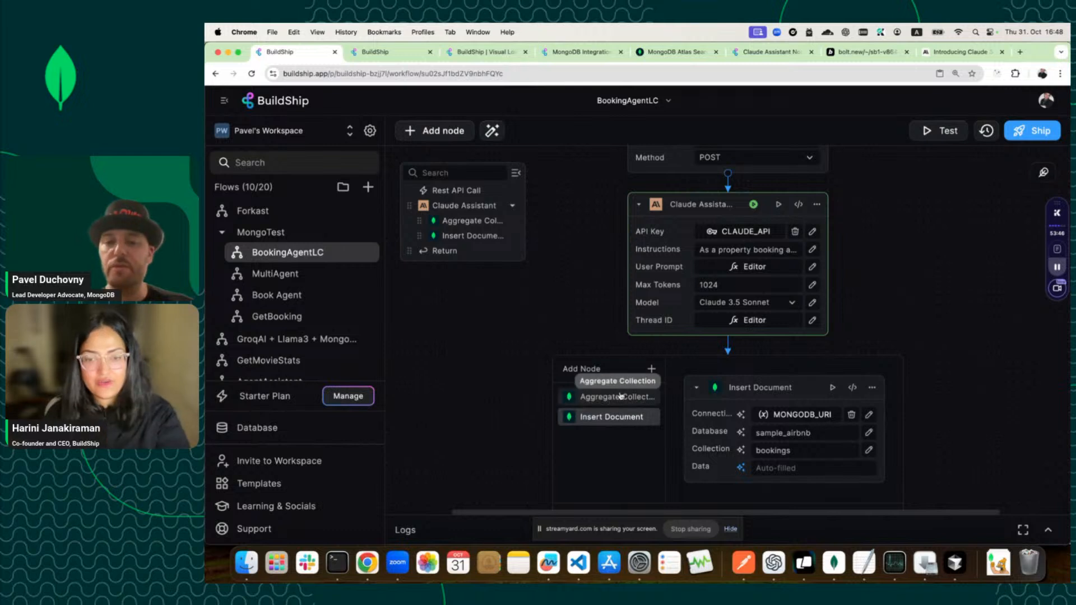
{"action": "left_click", "coordinate": [619, 398]}
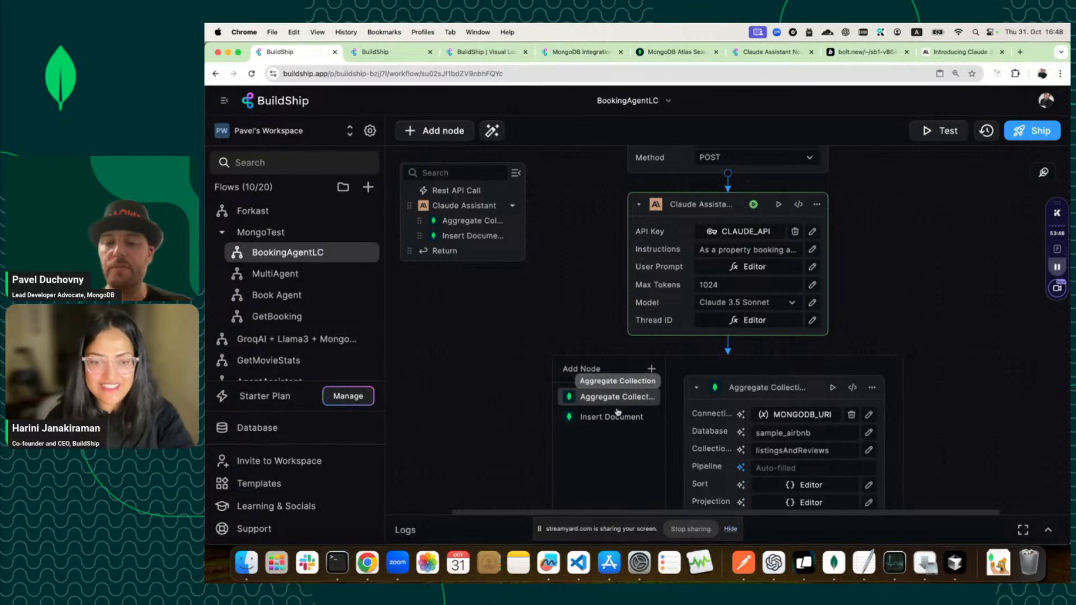
{"action": "left_click", "coordinate": [617, 415]}
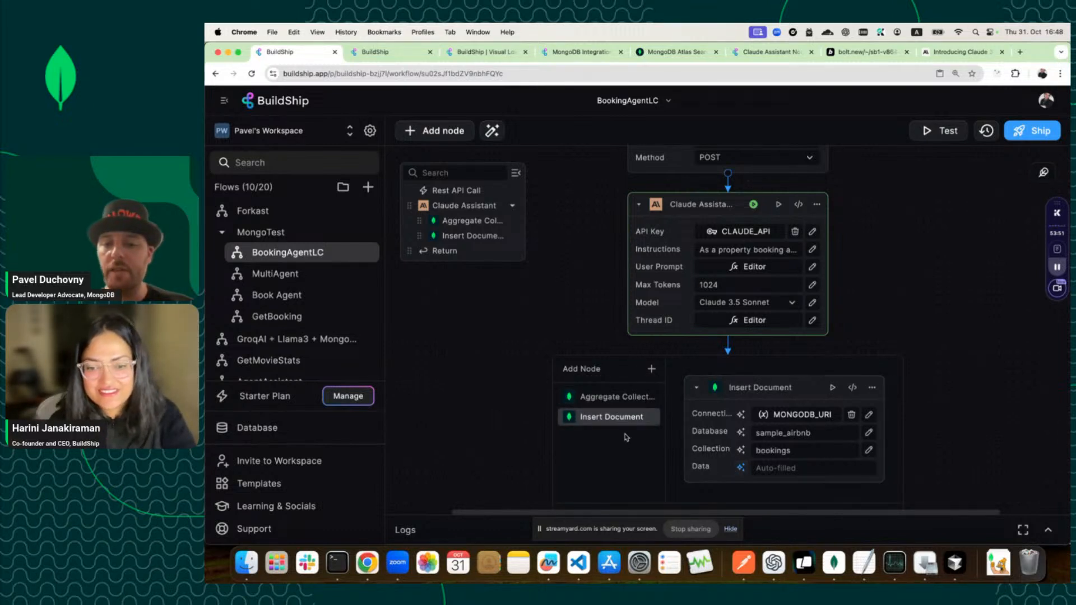
{"action": "left_click", "coordinate": [624, 399]}
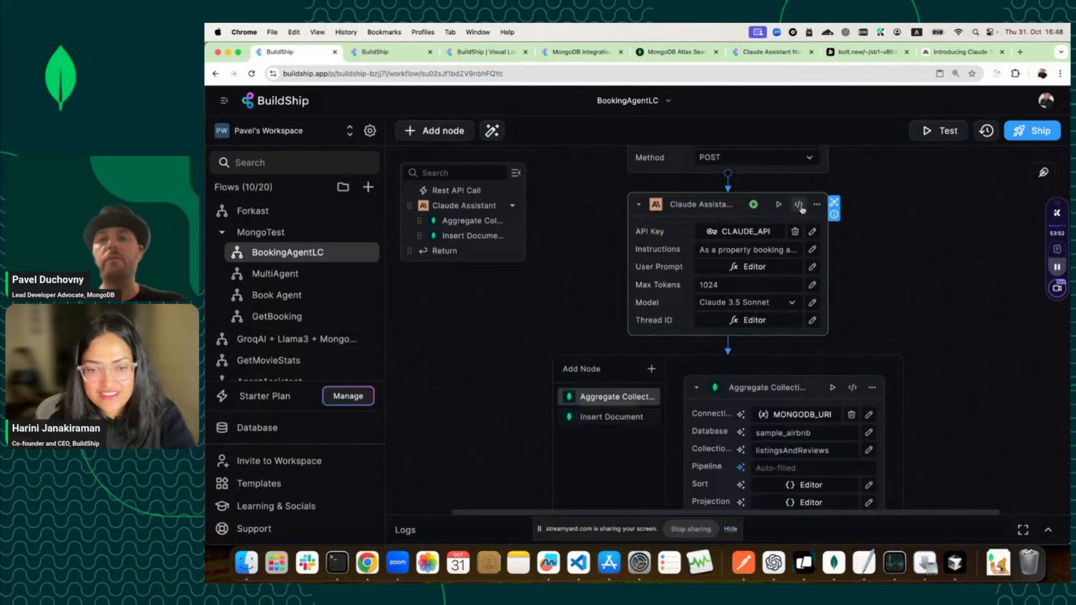
{"action": "scroll", "coordinate": [937, 195], "scroll_direction": "down", "scroll_amount": 3}
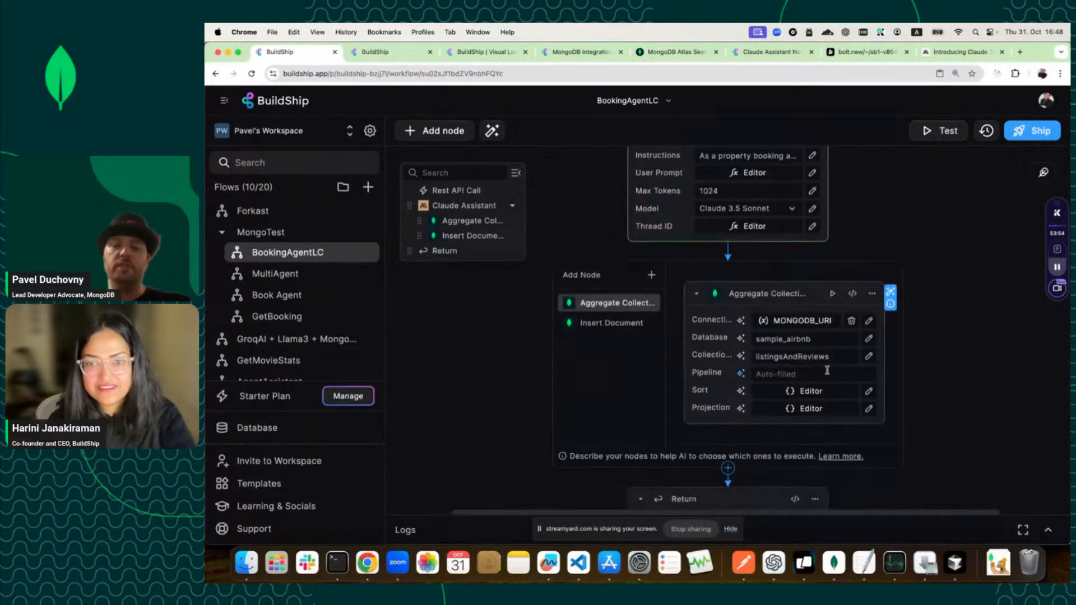
Extend the test body's option 3 message with the guest's full name and a pay-at-the-hotel request.
{"action": "left_click", "coordinate": [939, 132]}
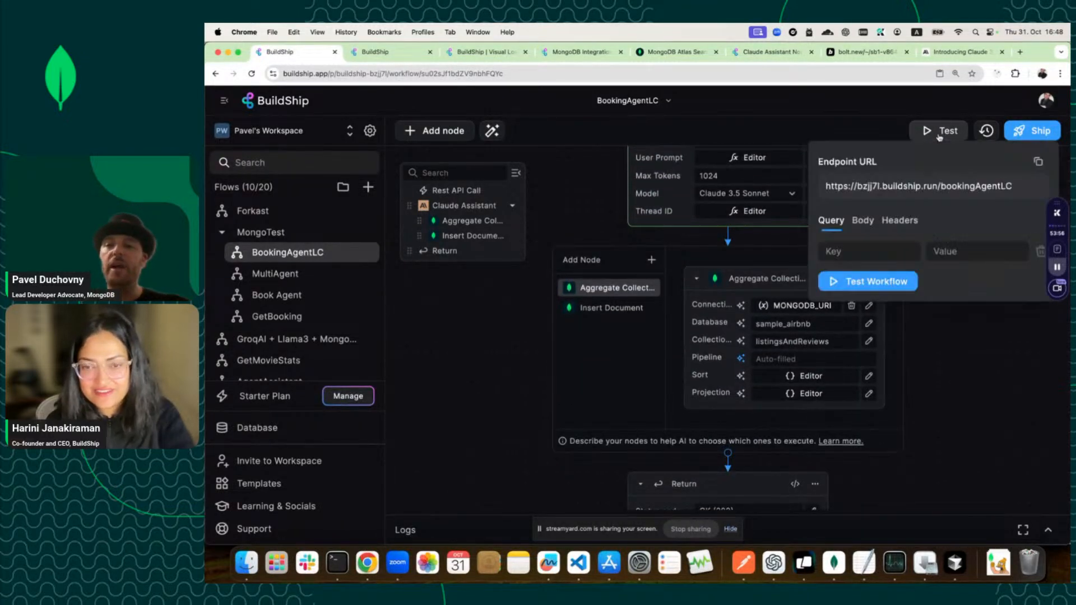
{"action": "left_click", "coordinate": [868, 222]}
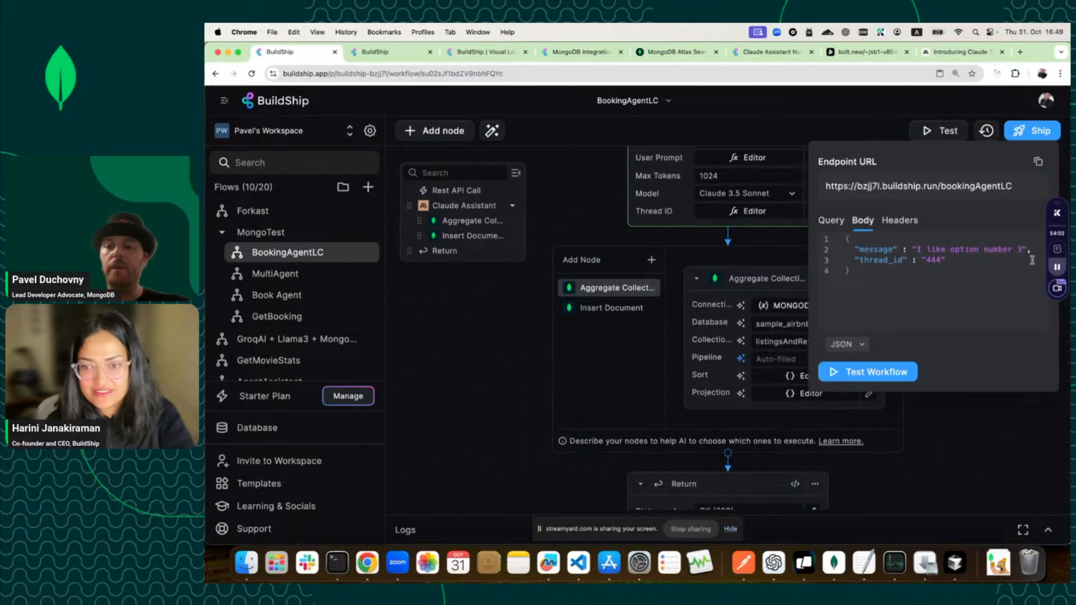
{"action": "type", "text": ", "}
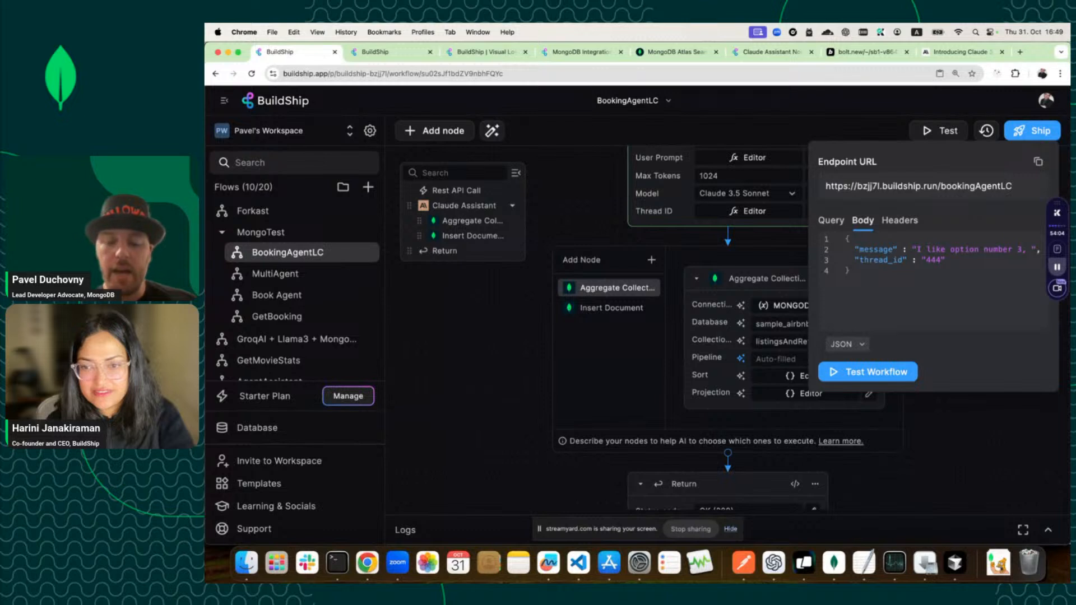
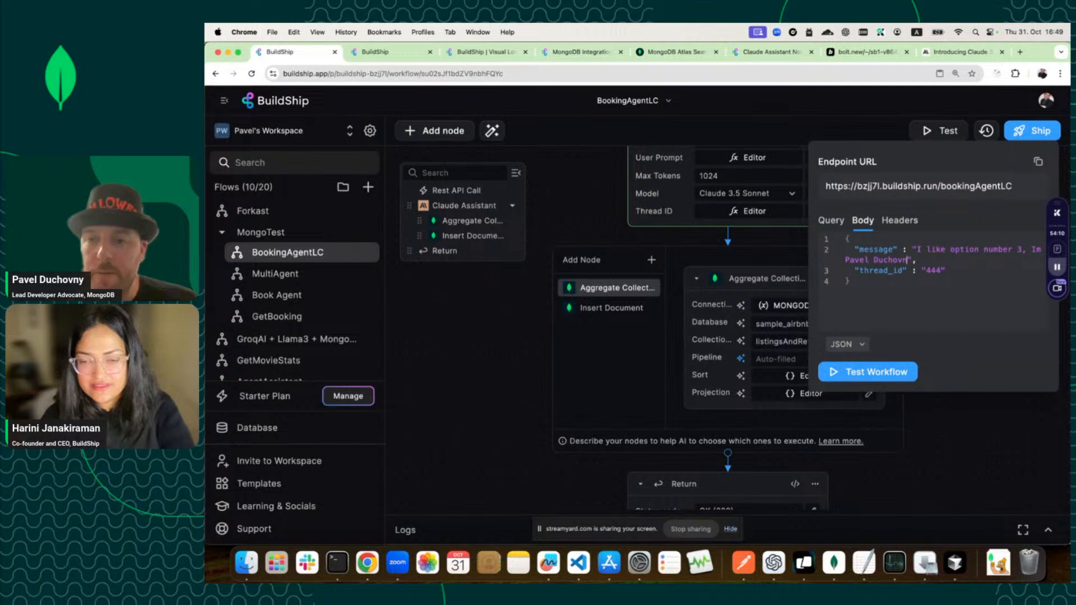
{"action": "type", "text": " a"}
{"action": "type", "text": "nd I would"}
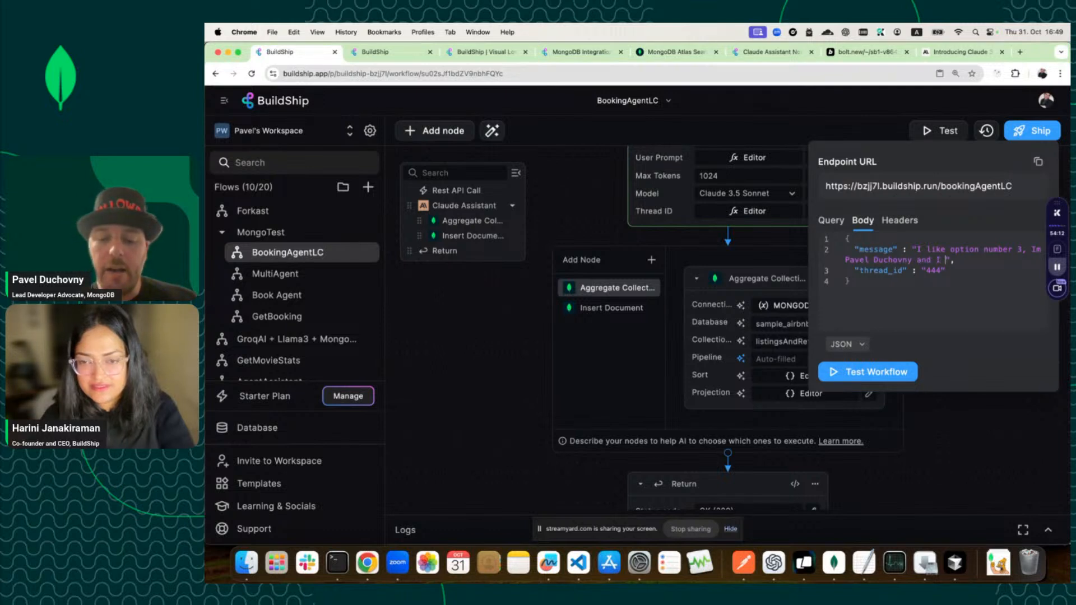
{"action": "type", "text": " like to p"}
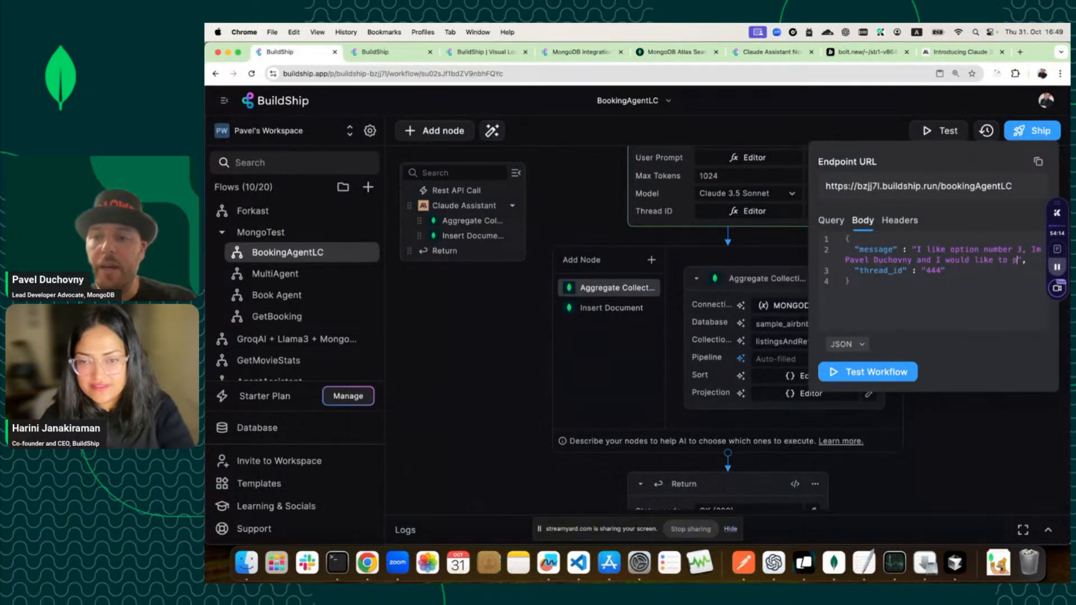
{"action": "type", "text": "ay at the hotel"}
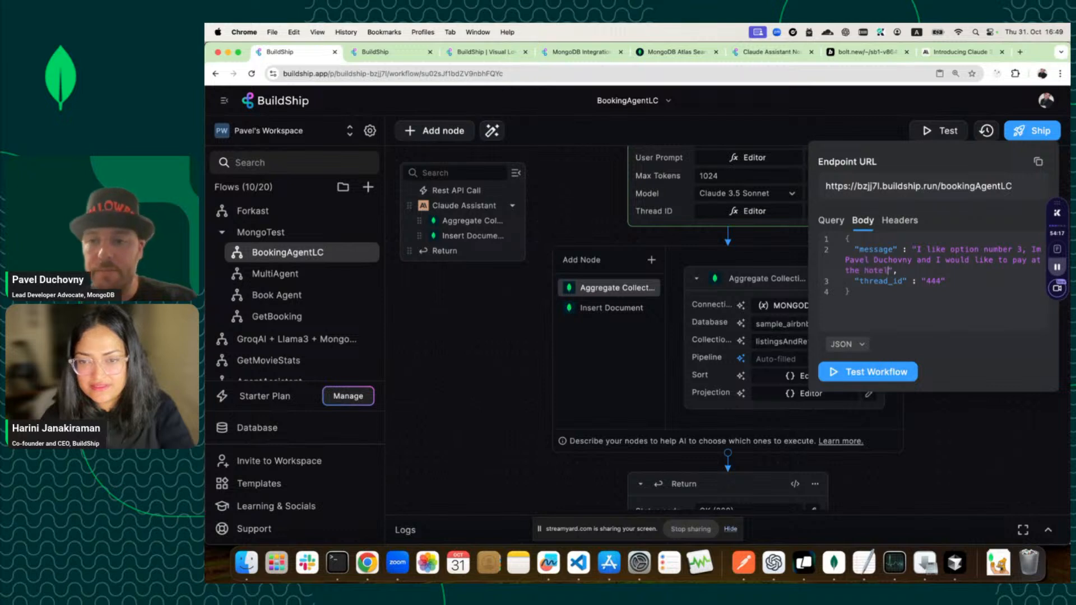
{"action": "left_click", "coordinate": [964, 292]}
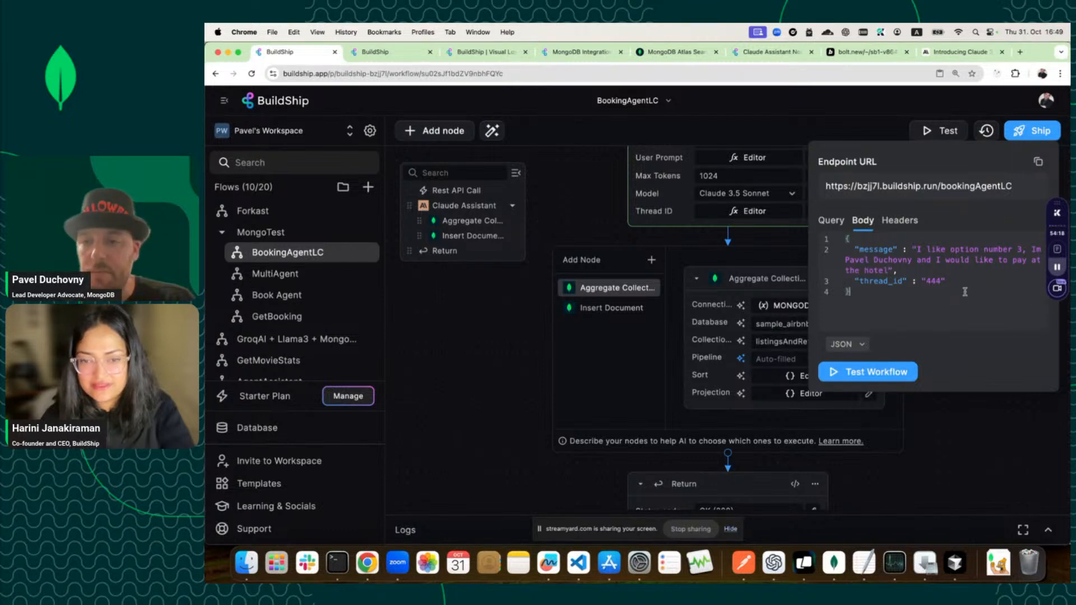
Run the workflow test and highlight the line confirming a draft booking was created.
{"action": "left_click", "coordinate": [855, 374]}
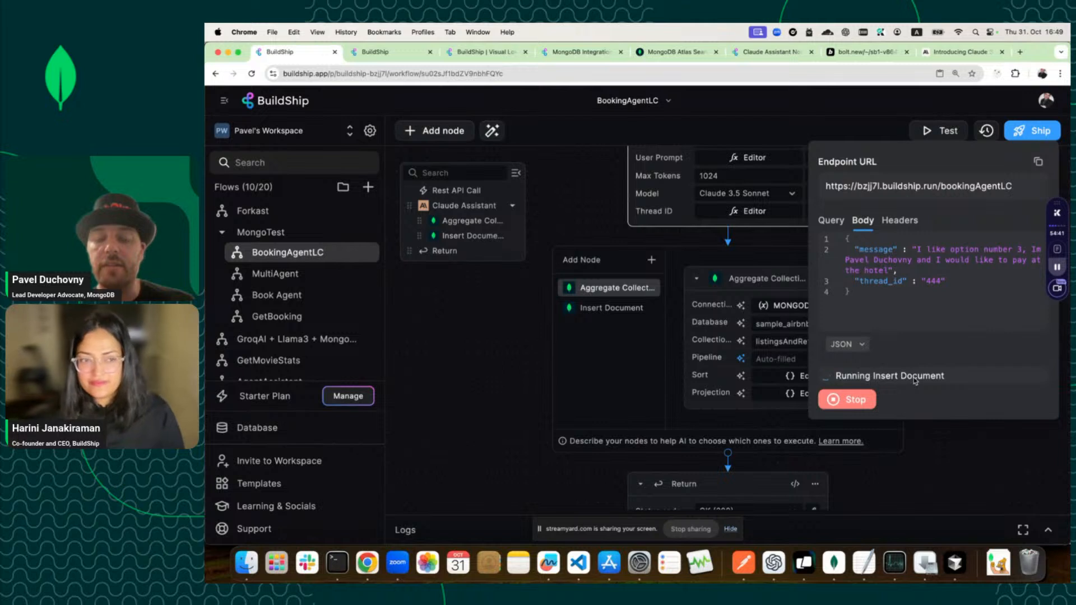
{"action": "scroll", "coordinate": [908, 441], "scroll_direction": "down", "scroll_amount": 3}
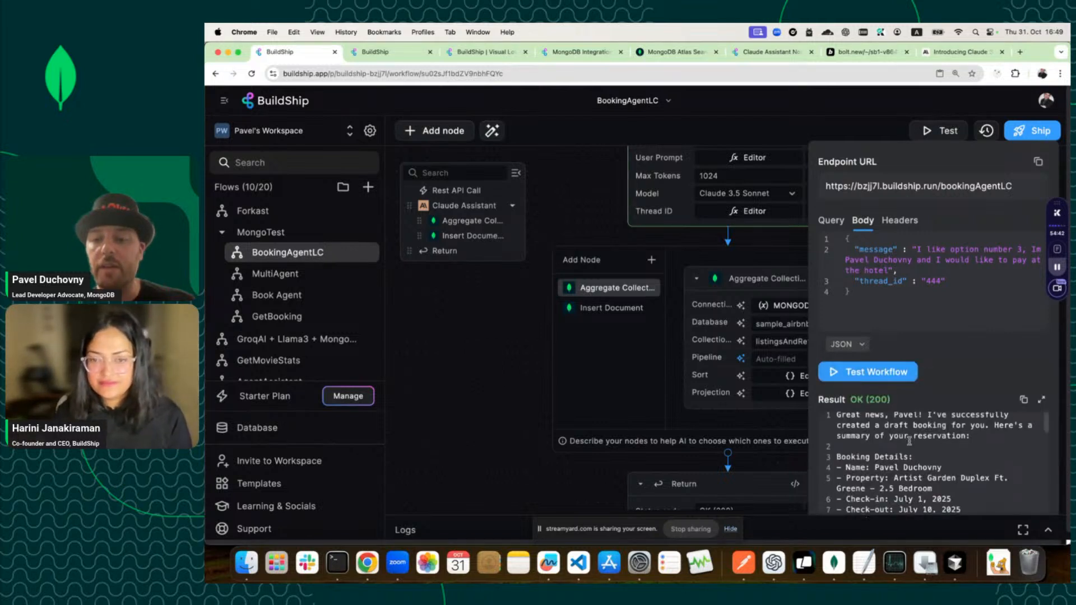
{"action": "scroll", "coordinate": [908, 441], "scroll_direction": "up", "scroll_amount": 3}
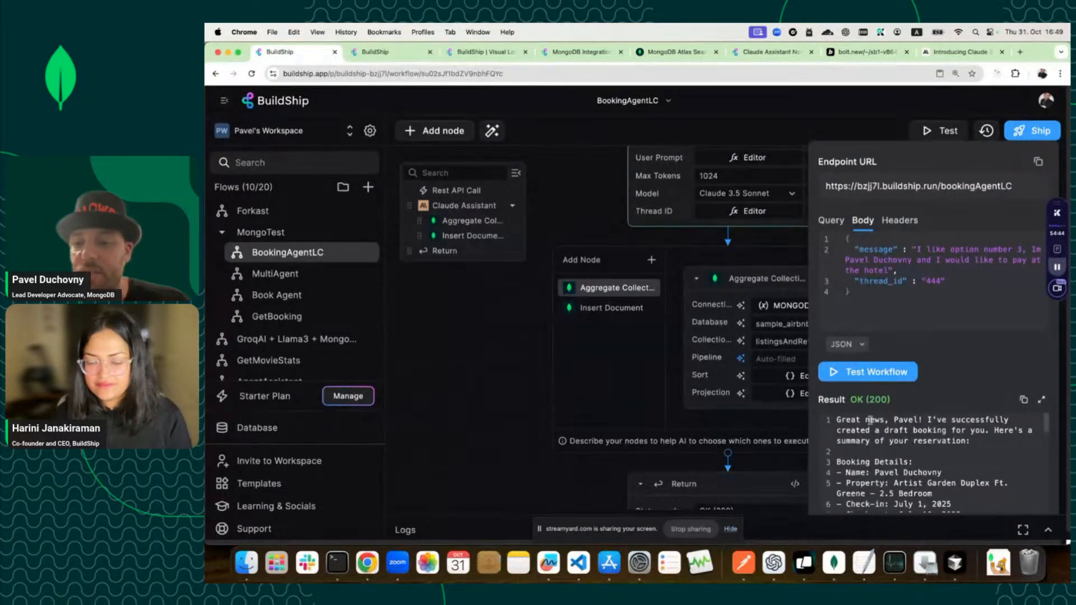
{"action": "left_click_drag", "start_coordinate": [844, 433], "coordinate": [982, 431]}
{"action": "left_click", "coordinate": [991, 445]}
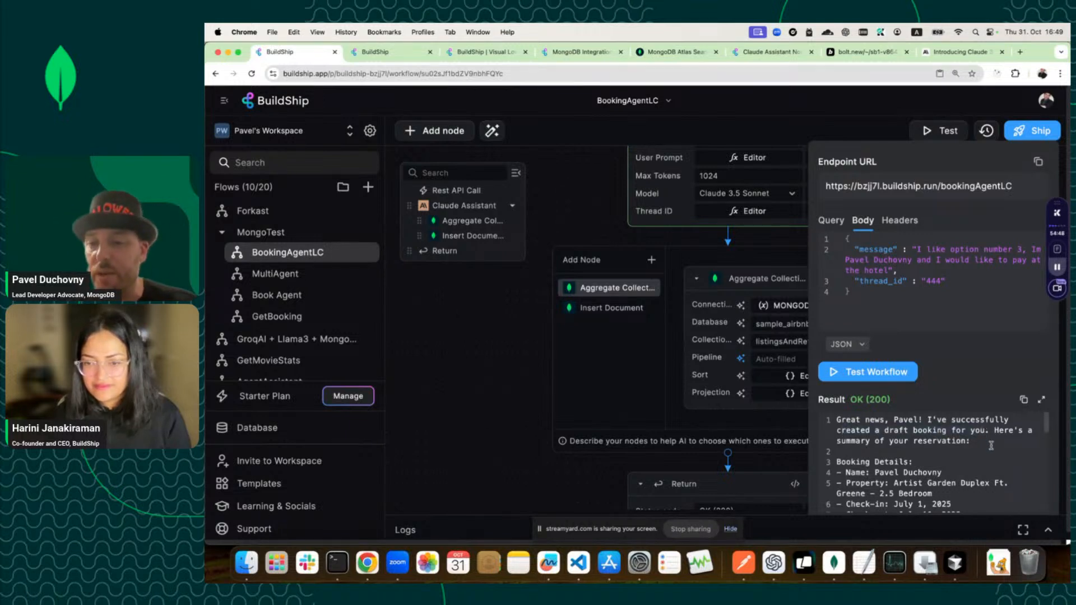
Read the Artist Garden Duplex booking details: July 1–10 2025, 4 guests, pay at hotel, $2,250.
{"action": "scroll", "coordinate": [890, 448], "scroll_direction": "down", "scroll_amount": 2}
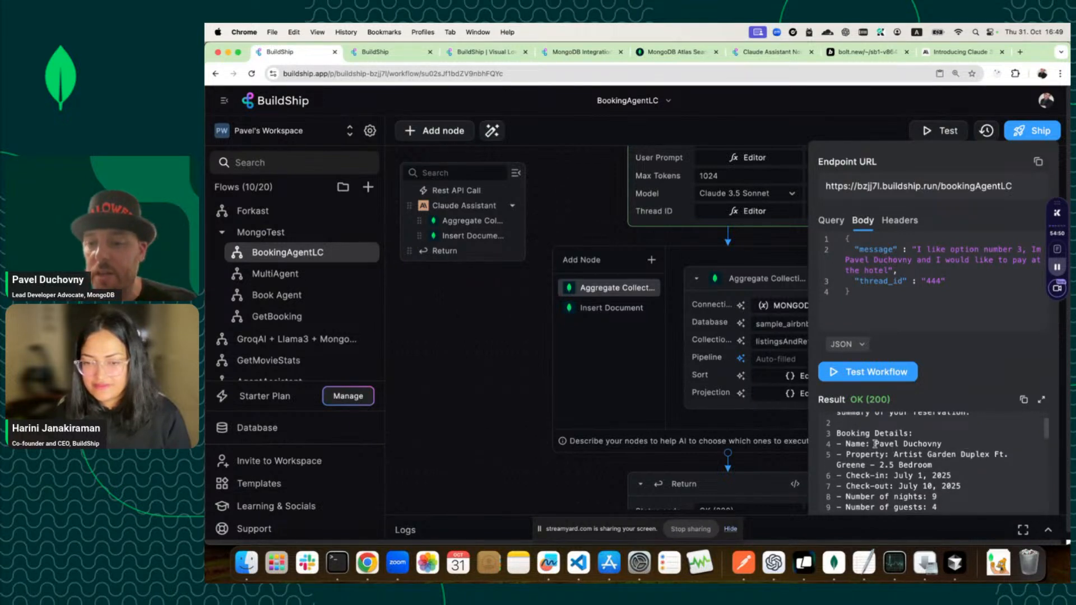
{"action": "left_click_drag", "start_coordinate": [875, 444], "coordinate": [851, 458]}
{"action": "scroll", "coordinate": [934, 463], "scroll_direction": "down", "scroll_amount": 2}
{"action": "scroll", "coordinate": [937, 463], "scroll_direction": "down", "scroll_amount": 1}
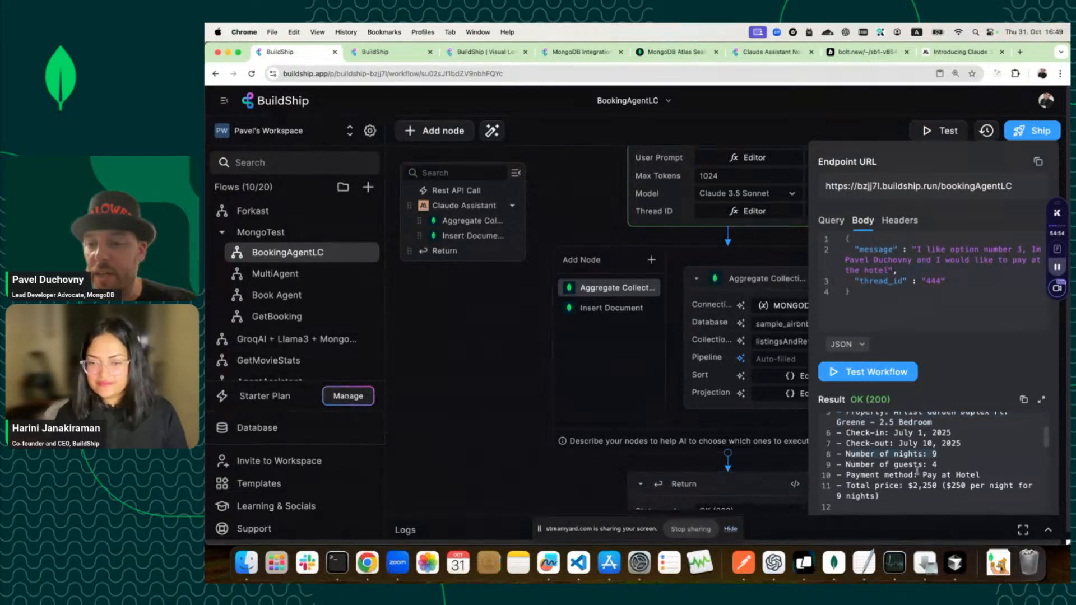
{"action": "scroll", "coordinate": [916, 470], "scroll_direction": "down", "scroll_amount": 2}
{"action": "left_click_drag", "start_coordinate": [914, 472], "coordinate": [844, 460]}
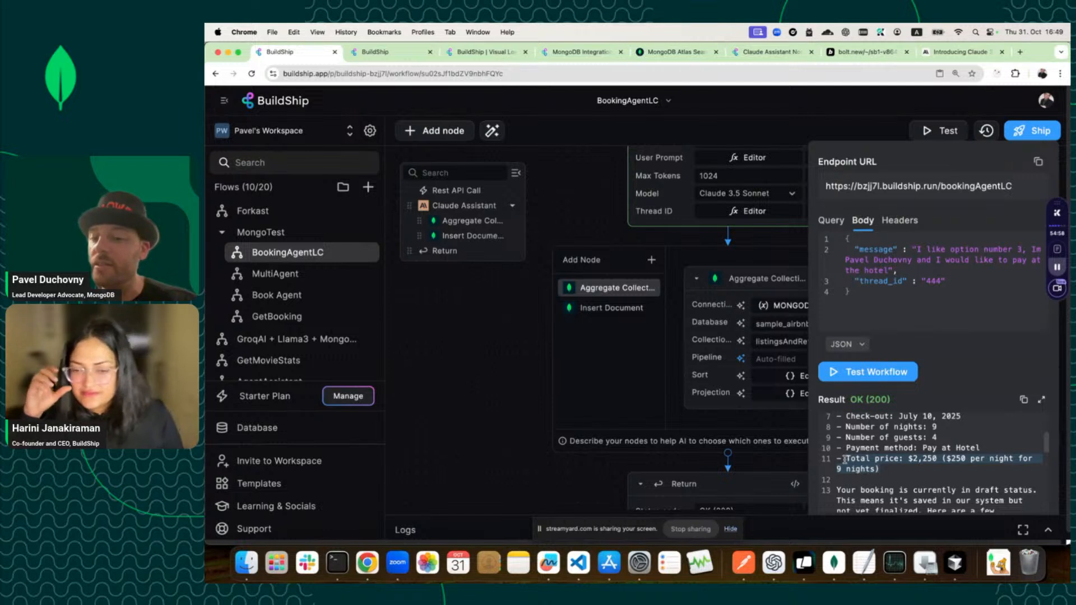
{"action": "scroll", "coordinate": [865, 467], "scroll_direction": "up", "scroll_amount": 1}
{"action": "scroll", "coordinate": [890, 464], "scroll_direction": "down", "scroll_amount": 3}
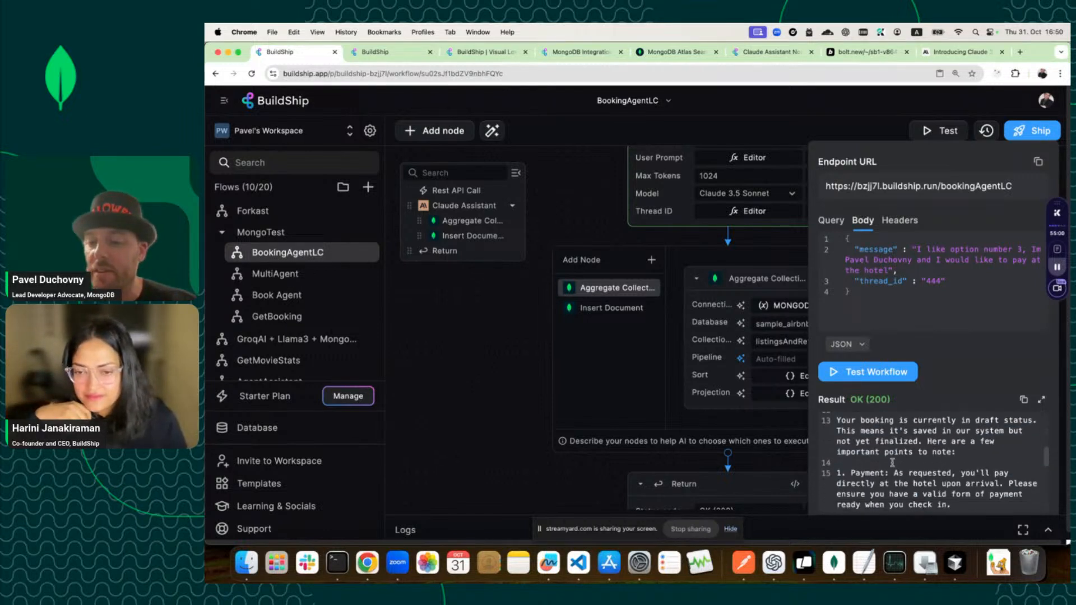
{"action": "scroll", "coordinate": [892, 462], "scroll_direction": "down", "scroll_amount": 3}
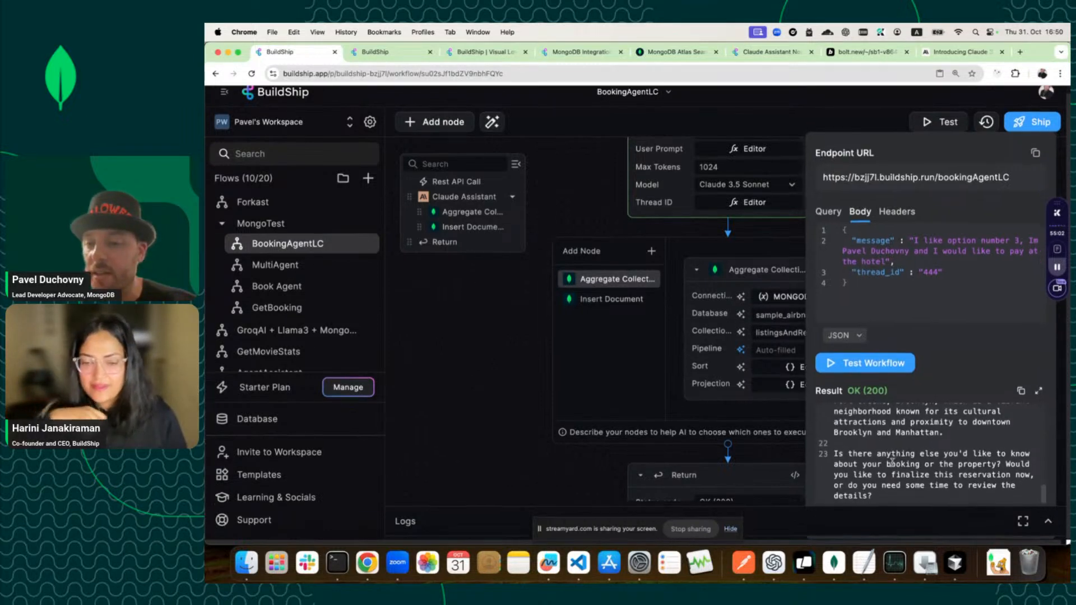
{"action": "scroll", "coordinate": [892, 463], "scroll_direction": "up", "scroll_amount": 3}
{"action": "scroll", "coordinate": [892, 463], "scroll_direction": "up", "scroll_amount": 2}
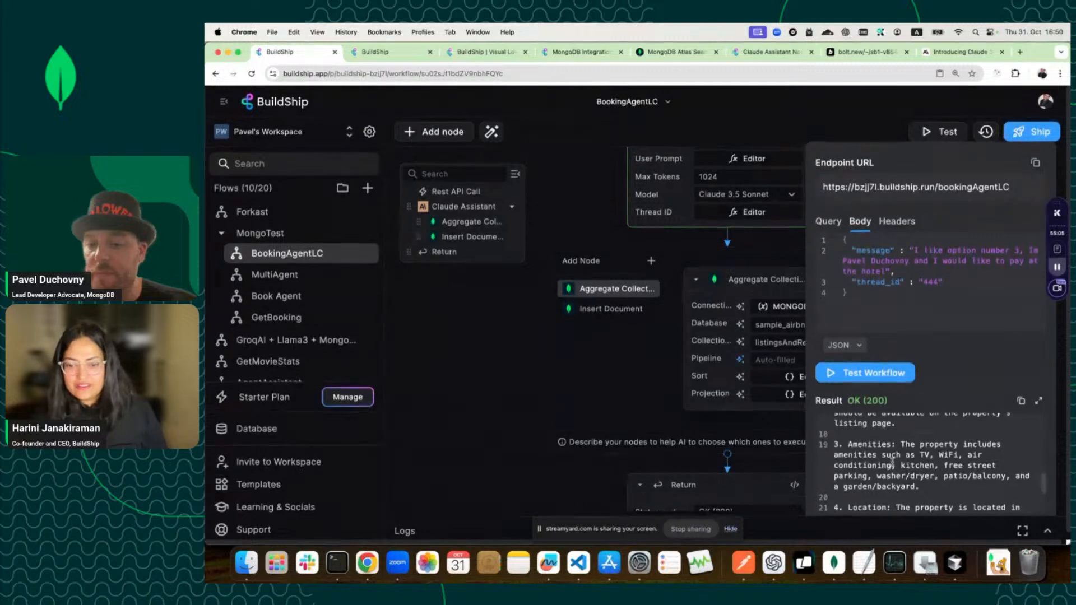
In Compass, expand booking dates on the new Artist Garden Duplex draft in sample_airbnb.bookings.
{"action": "left_click", "coordinate": [835, 562]}
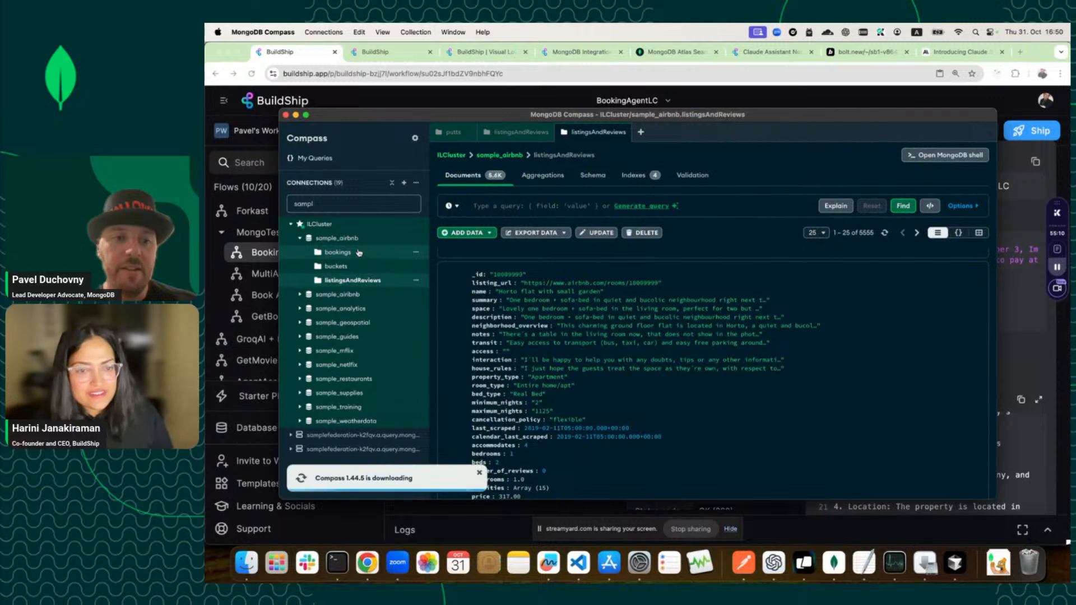
{"action": "left_click", "coordinate": [337, 252]}
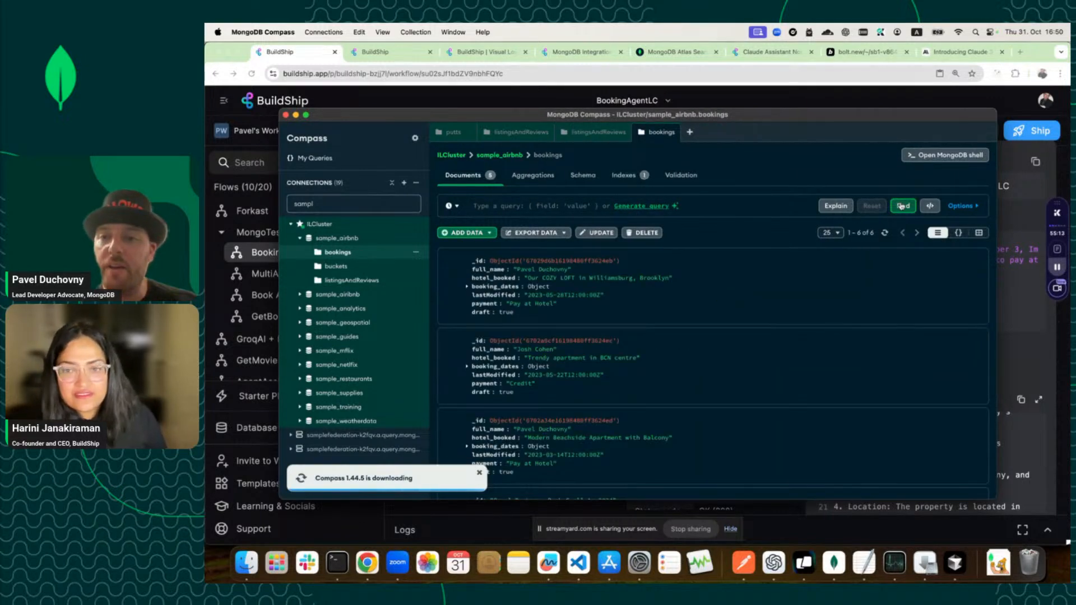
{"action": "scroll", "coordinate": [818, 320], "scroll_direction": "down", "scroll_amount": 5}
{"action": "scroll", "coordinate": [818, 319], "scroll_direction": "down", "scroll_amount": 1}
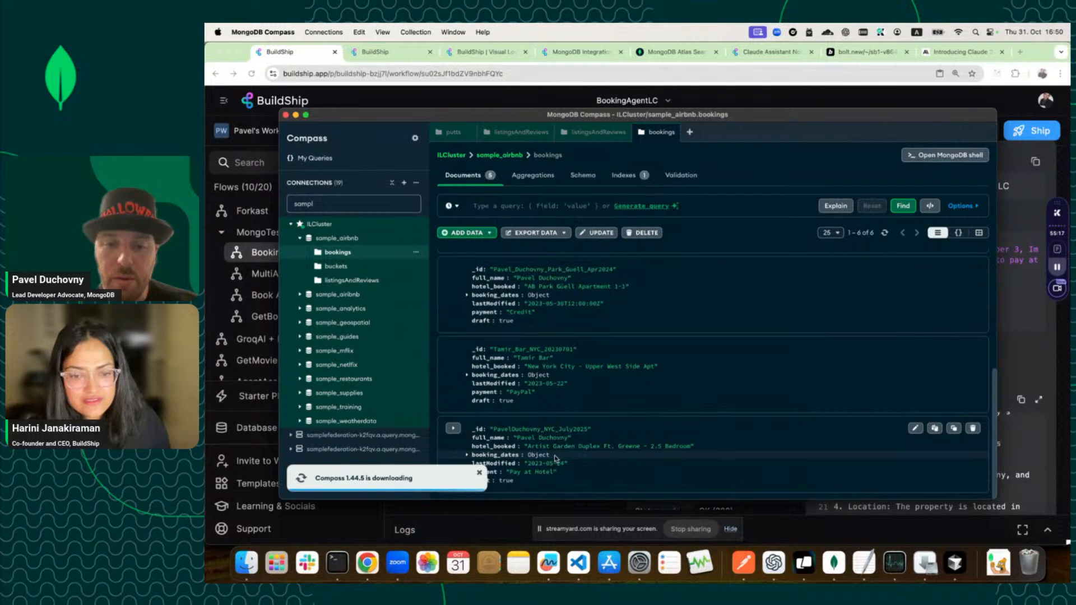
{"action": "left_click", "coordinate": [480, 473]}
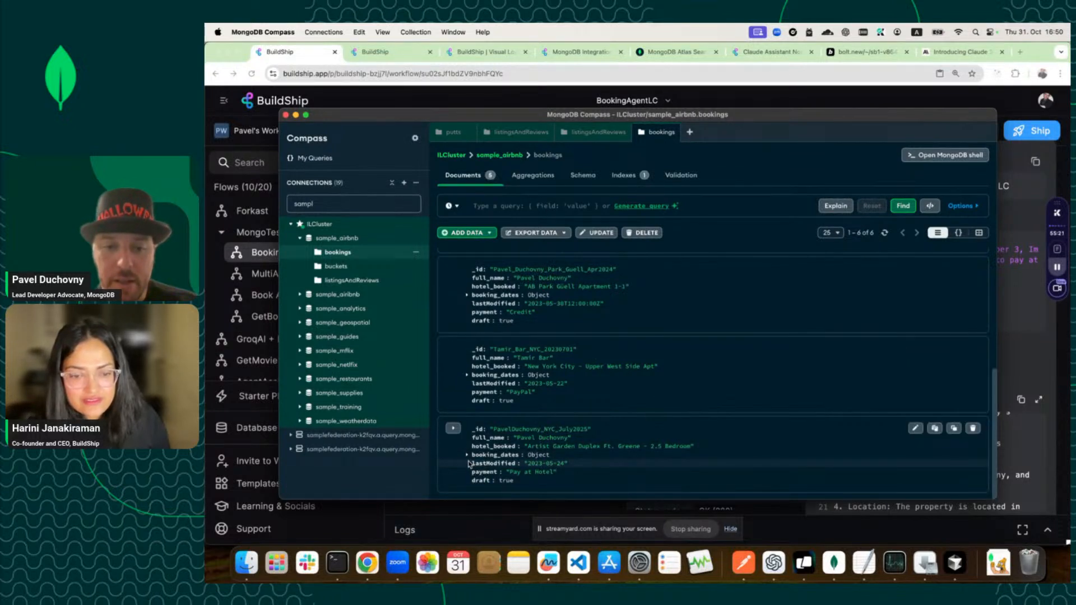
{"action": "left_click", "coordinate": [467, 454]}
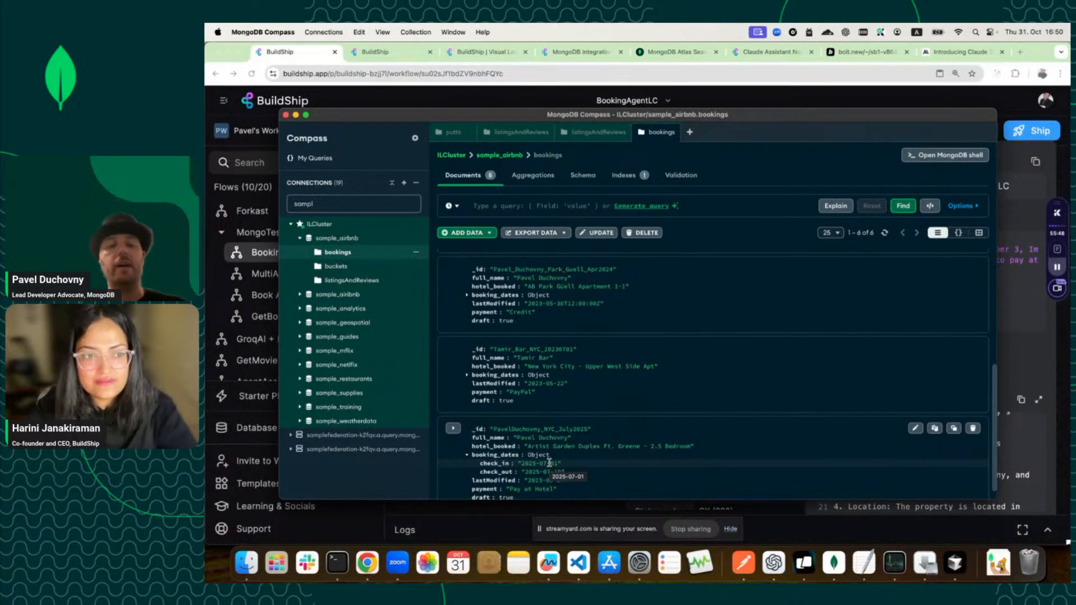
{"action": "scroll", "coordinate": [549, 463], "scroll_direction": "down", "scroll_amount": 1}
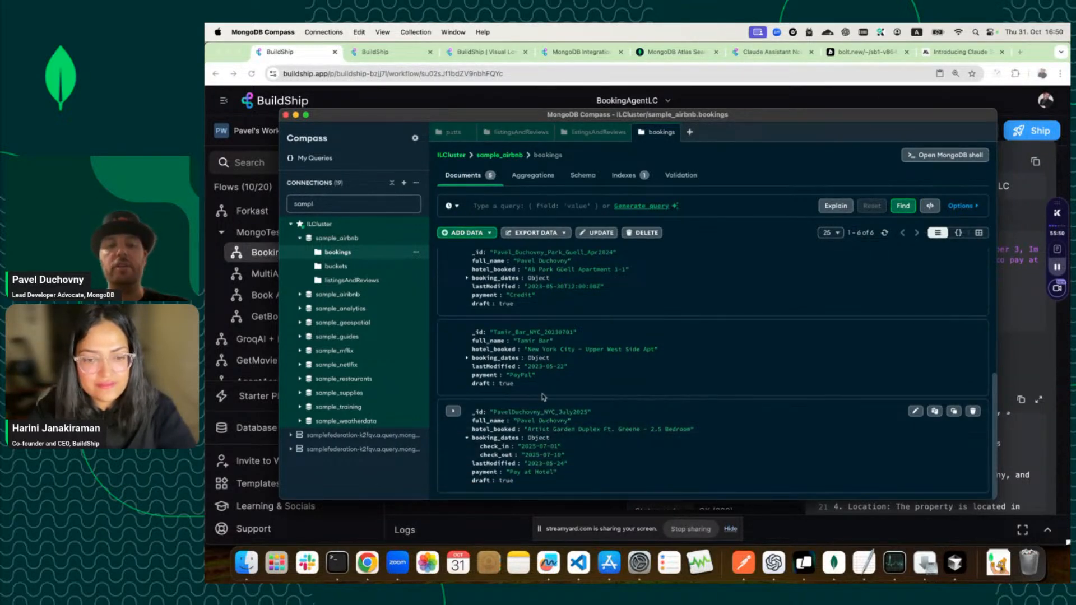
{"action": "left_click", "coordinate": [521, 99]}
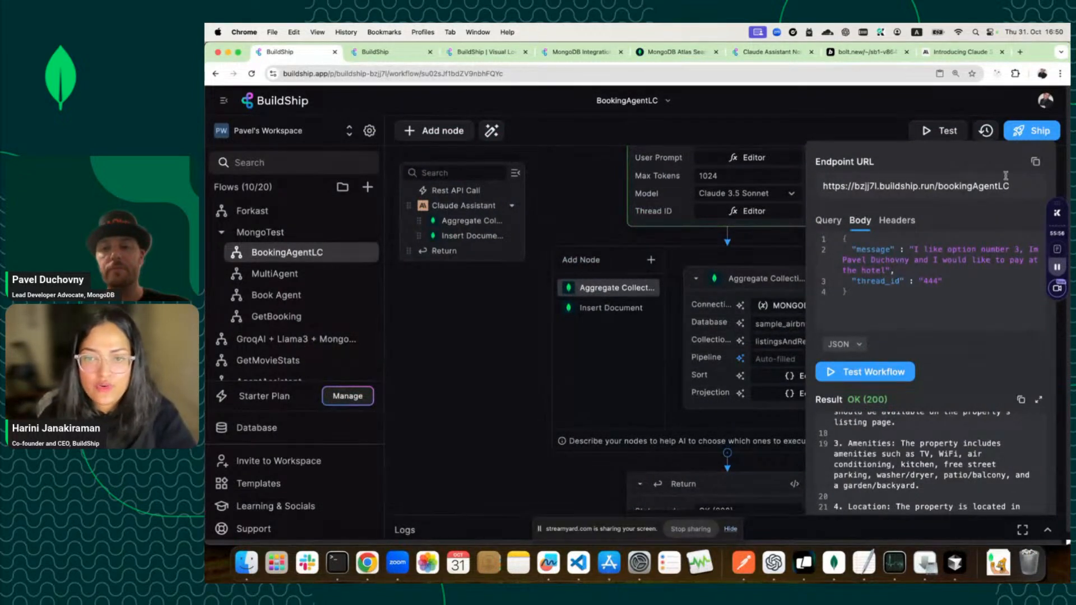
Ship BookingAgentLC as an endpoint and select its chat widget embed code snippet.
{"action": "left_click", "coordinate": [1018, 133]}
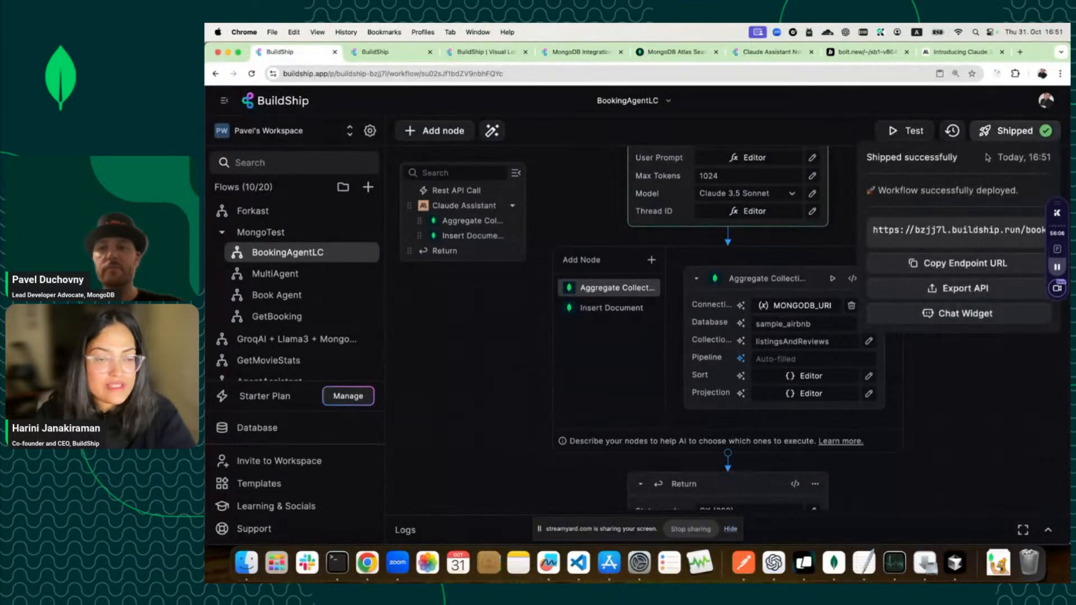
{"action": "double_click", "coordinate": [982, 230]}
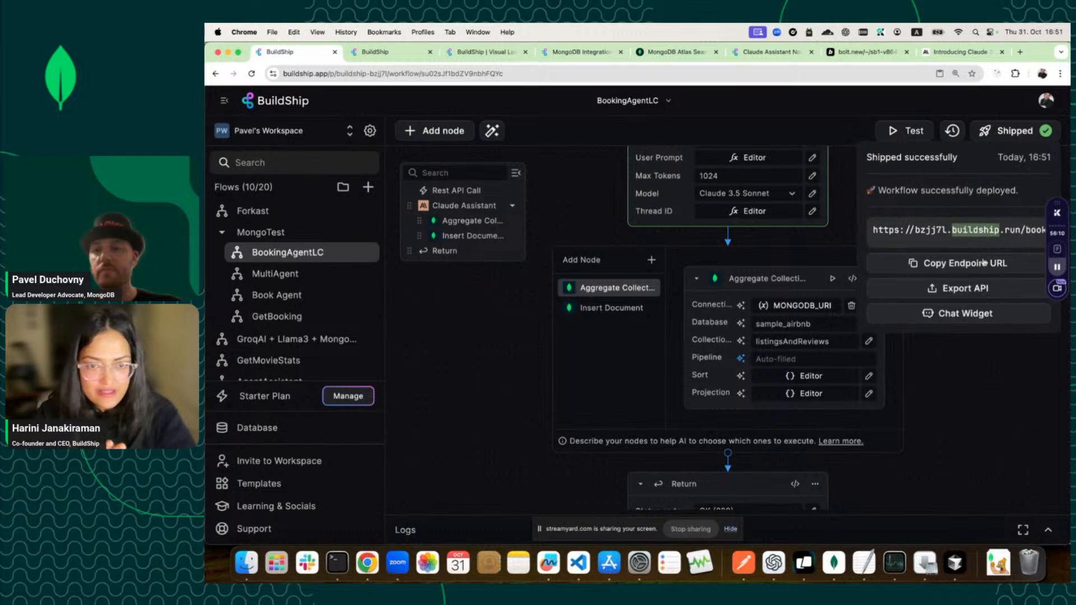
{"action": "left_click", "coordinate": [963, 314]}
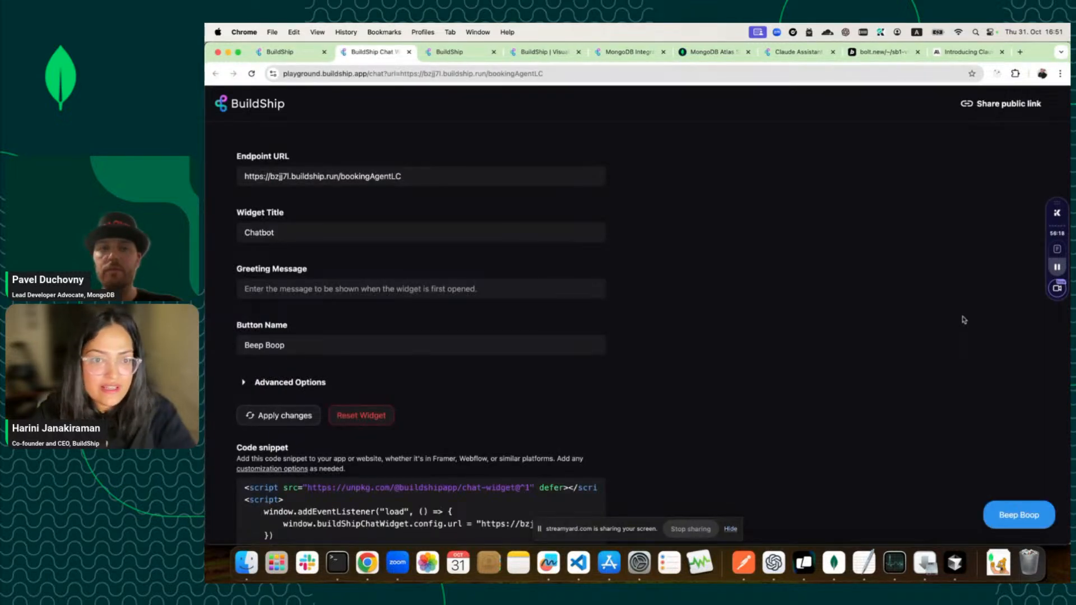
{"action": "scroll", "coordinate": [554, 398], "scroll_direction": "down", "scroll_amount": 3}
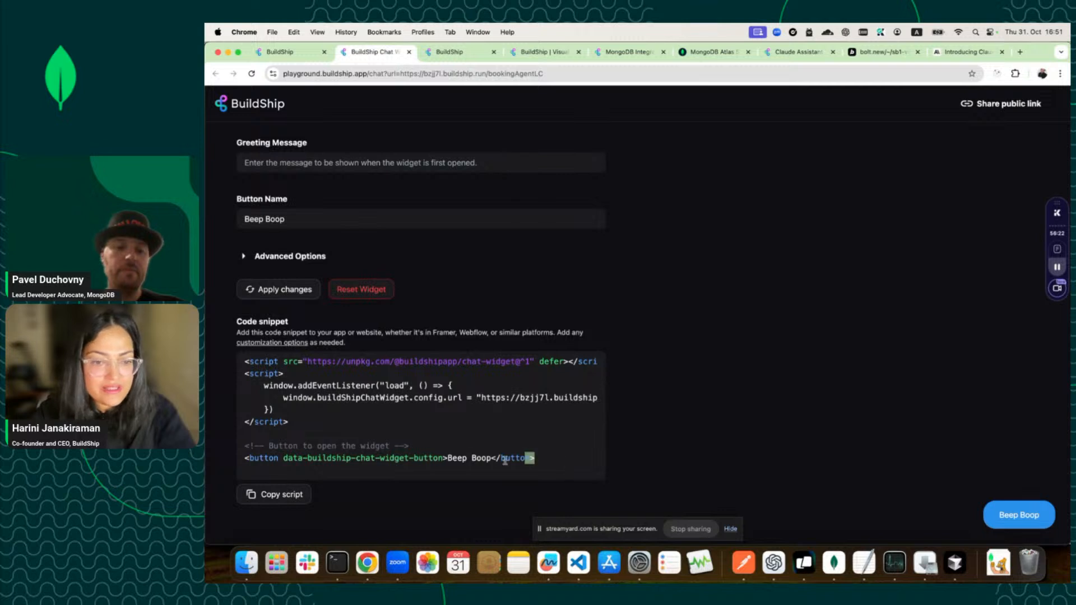
{"action": "left_click_drag", "start_coordinate": [535, 458], "coordinate": [236, 358]}
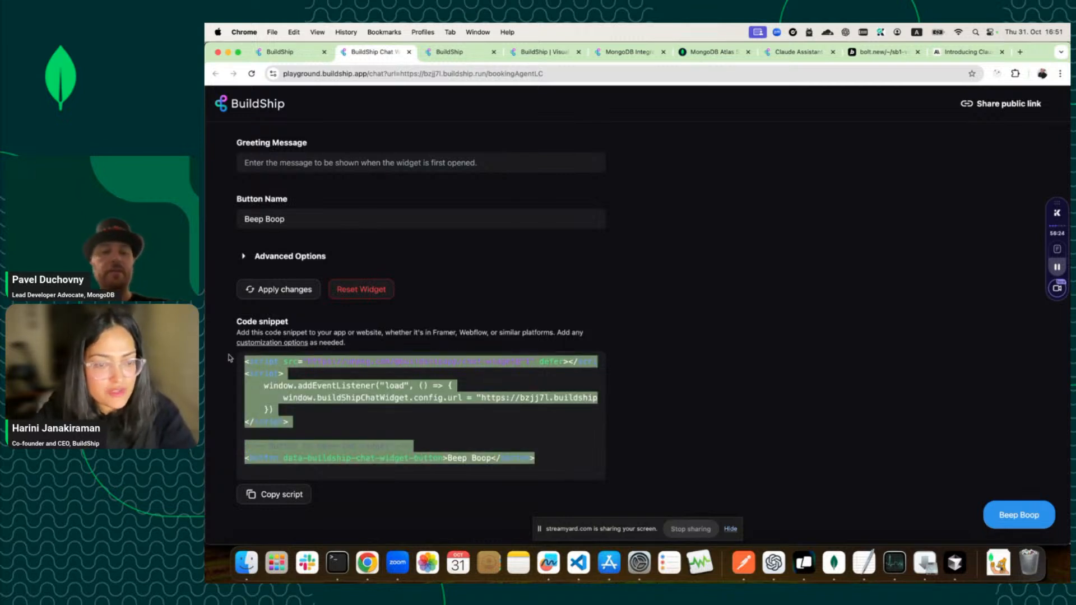
Send 'Hello' to the Bolt AI Booking Agent app, then return to BuildShip's Book Agent flow.
{"action": "left_click", "coordinate": [877, 53]}
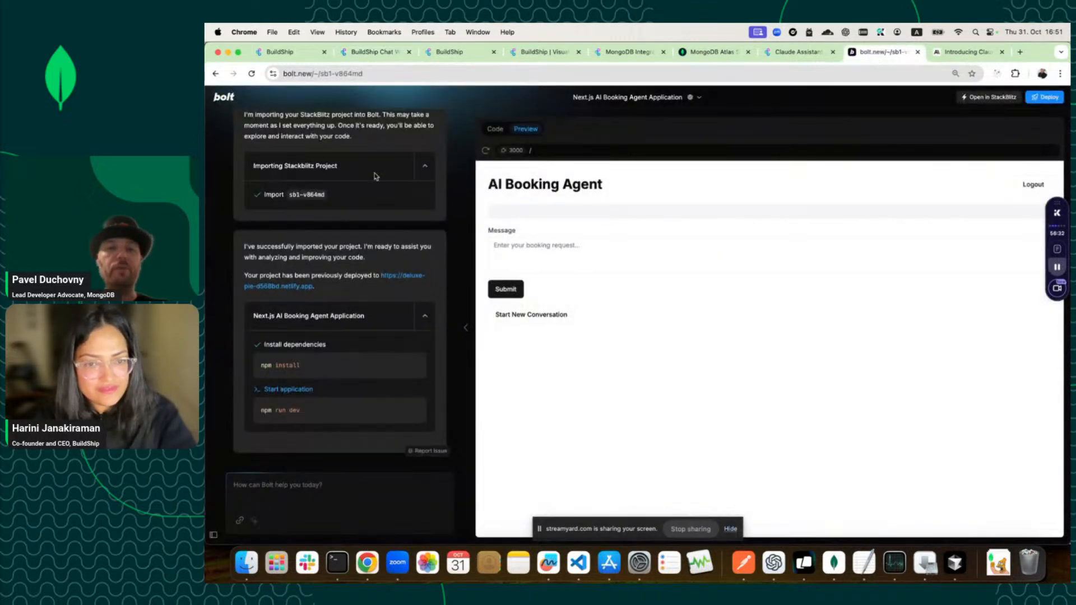
{"action": "left_click", "coordinate": [219, 101]}
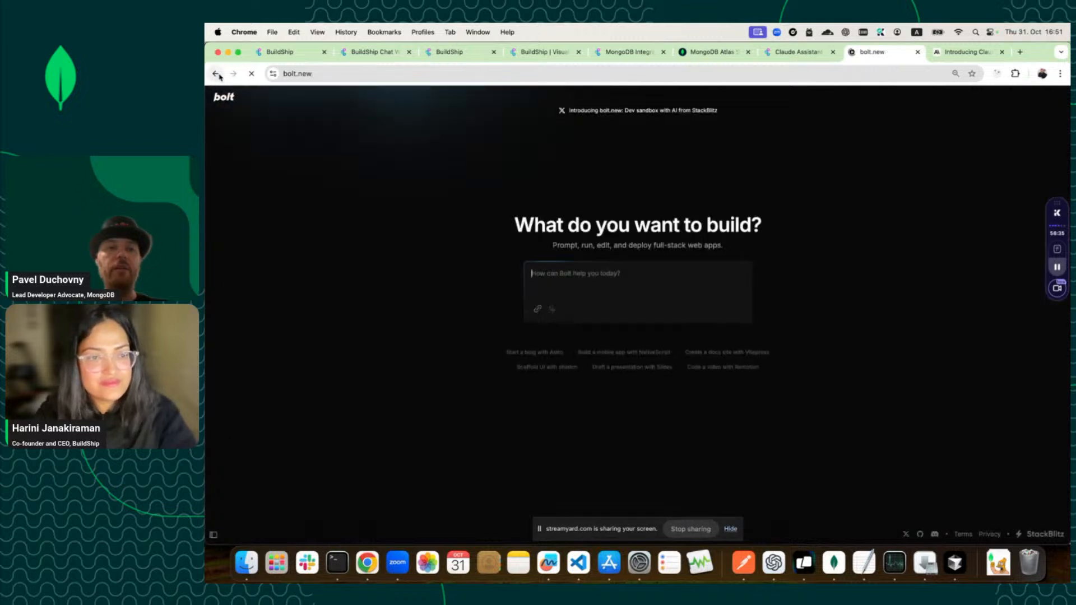
{"action": "left_click", "coordinate": [216, 74]}
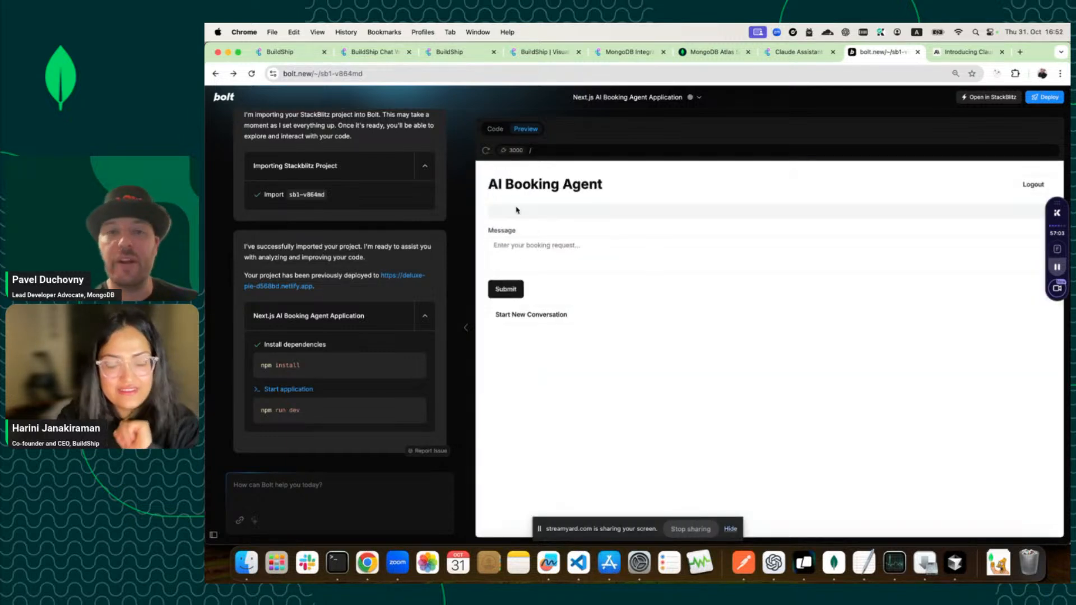
{"action": "left_click", "coordinate": [570, 256]}
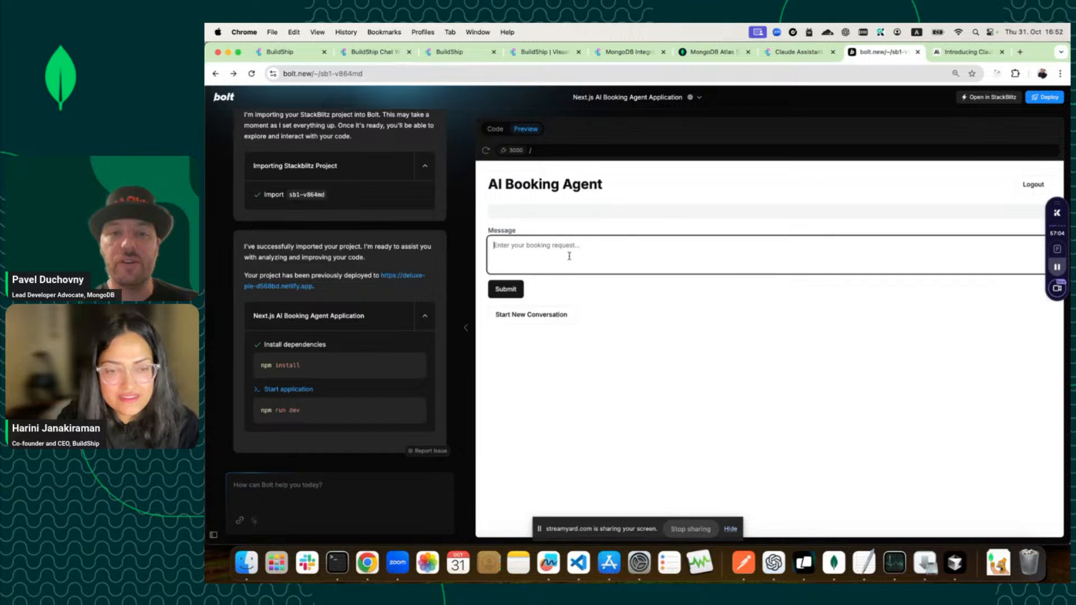
{"action": "type", "text": "Hello"}
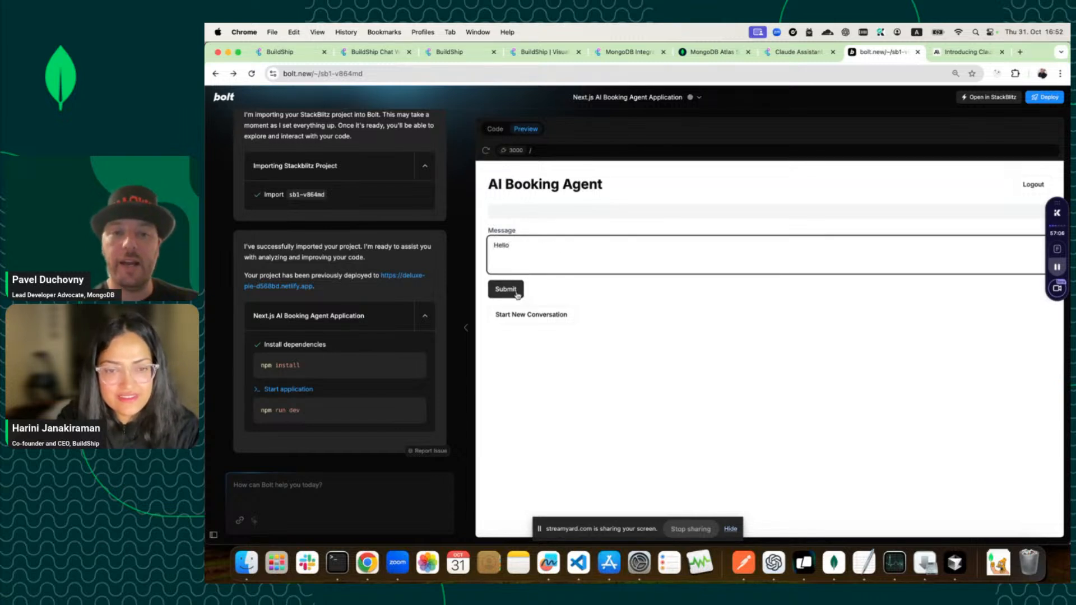
{"action": "left_click", "coordinate": [517, 295]}
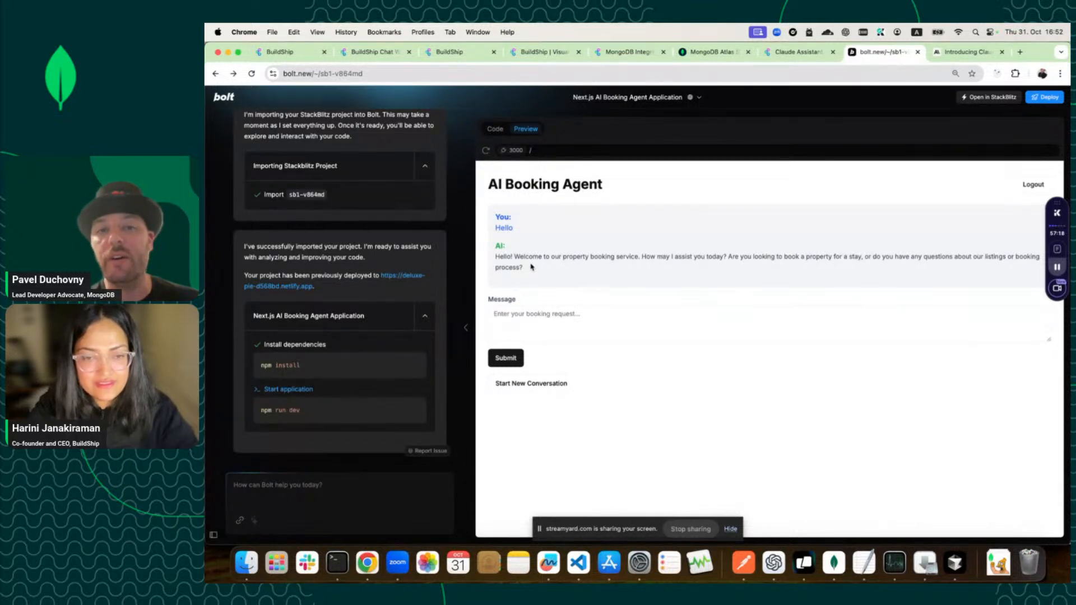
{"action": "left_click", "coordinate": [439, 54]}
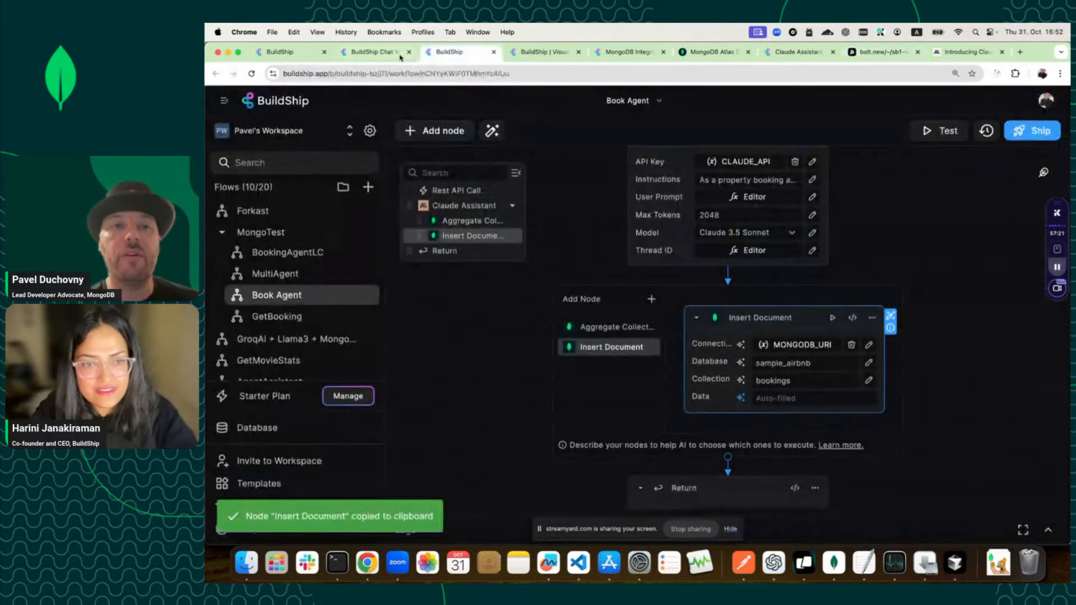
Ship the Book Agent workflow and go back to the Bolt booking app.
{"action": "left_click", "coordinate": [1033, 133]}
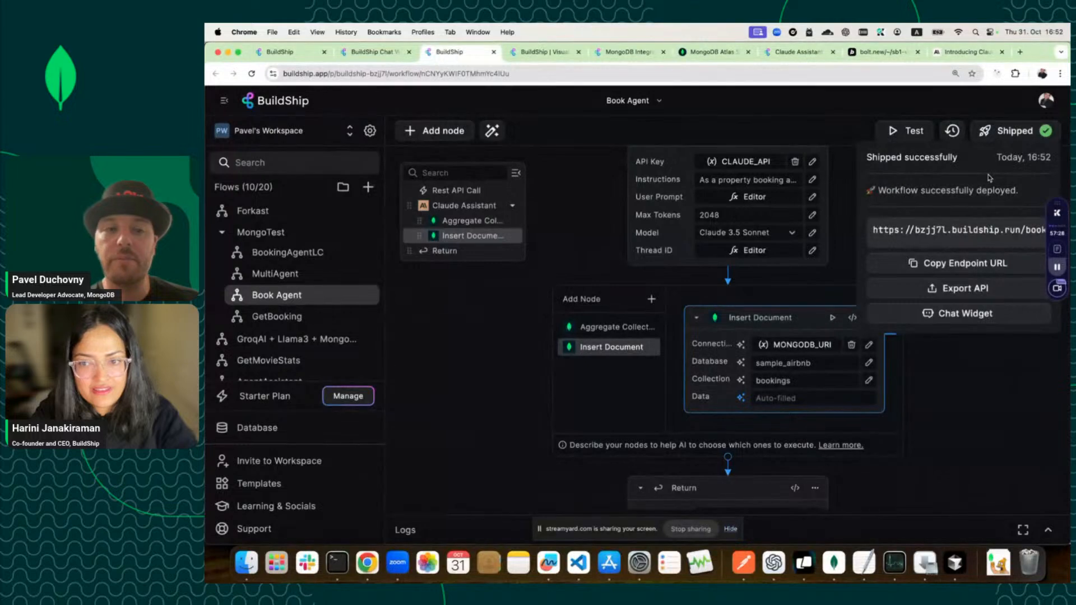
{"action": "left_click", "coordinate": [350, 52]}
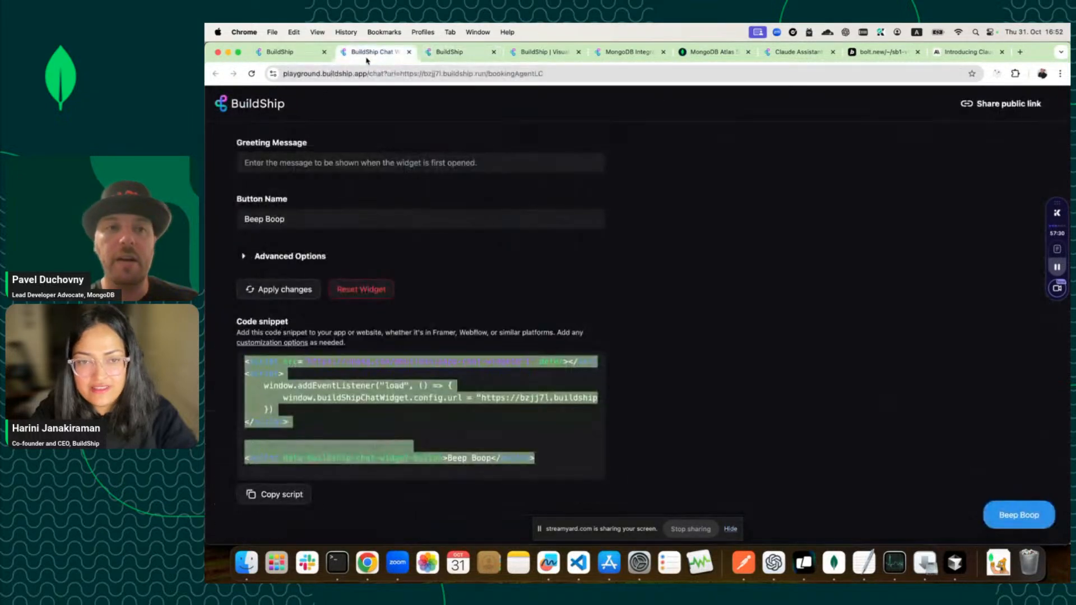
{"action": "left_click", "coordinate": [456, 52]}
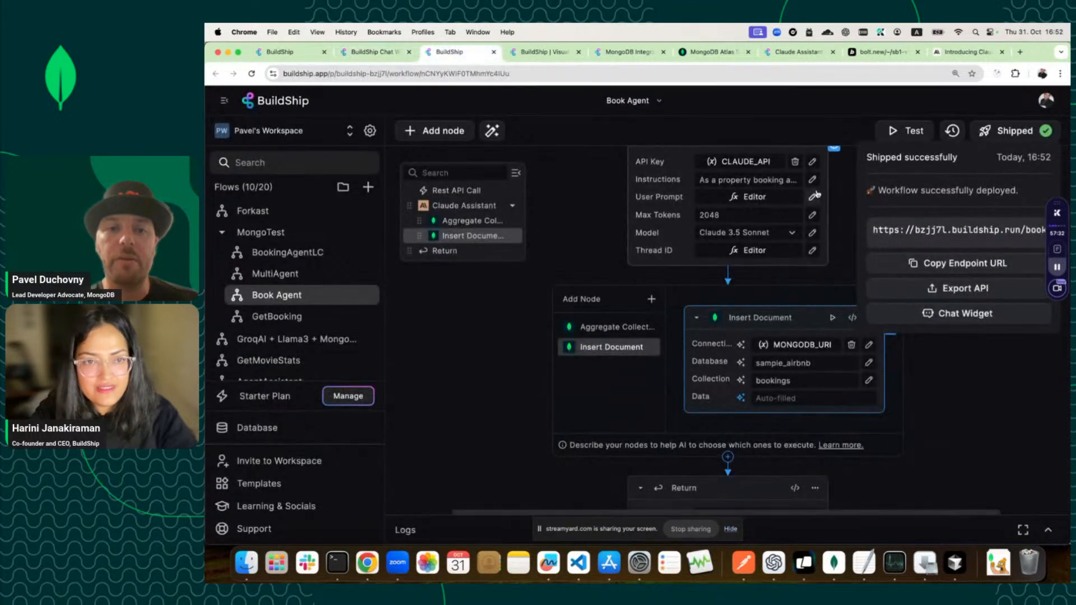
{"action": "left_click", "coordinate": [882, 51]}
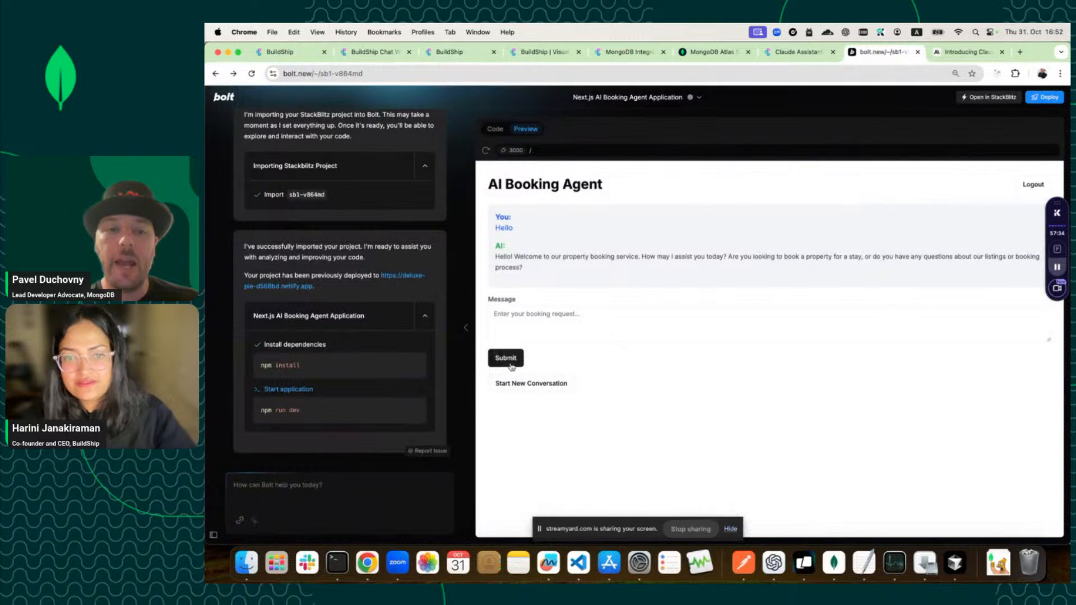
Review the chat widget snippet, BookingAgentLC flow and Claude 3.5 Sonnet page, then return to Bolt.
{"action": "left_click", "coordinate": [510, 327]}
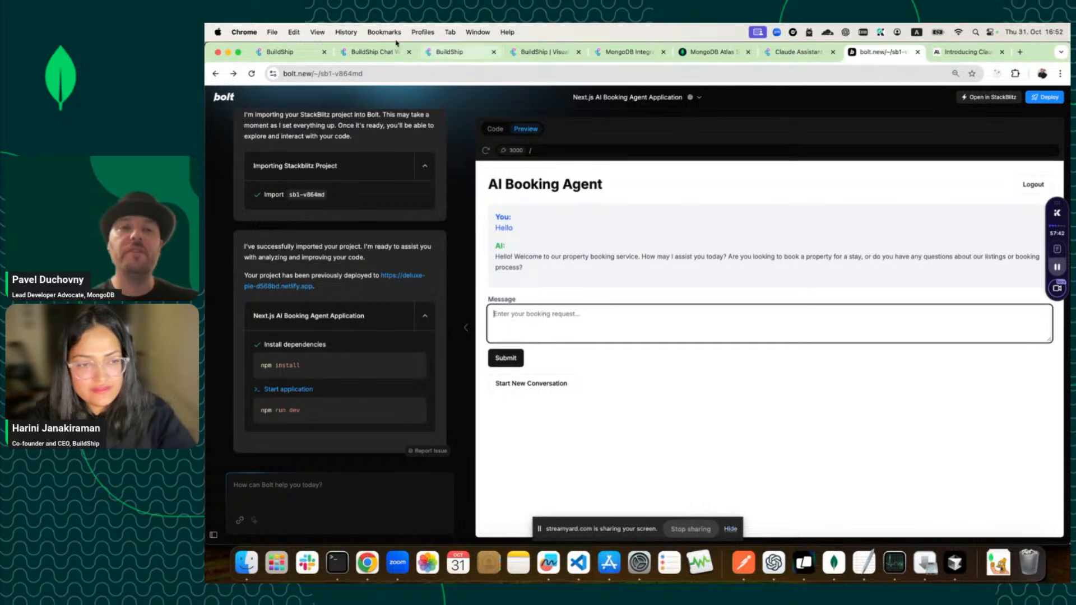
{"action": "left_click", "coordinate": [379, 52]}
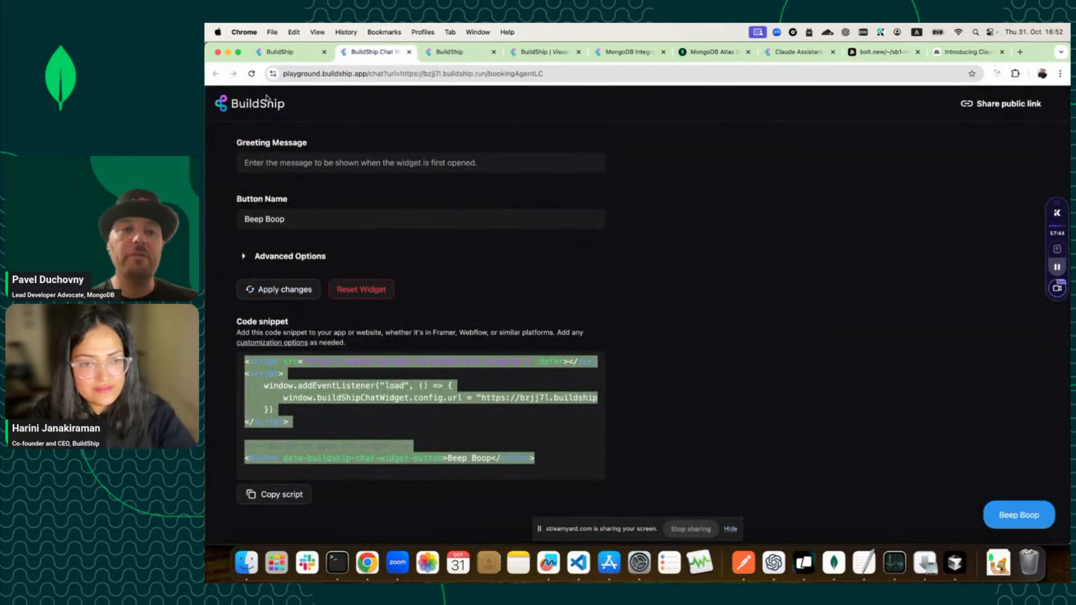
{"action": "left_click", "coordinate": [289, 52]}
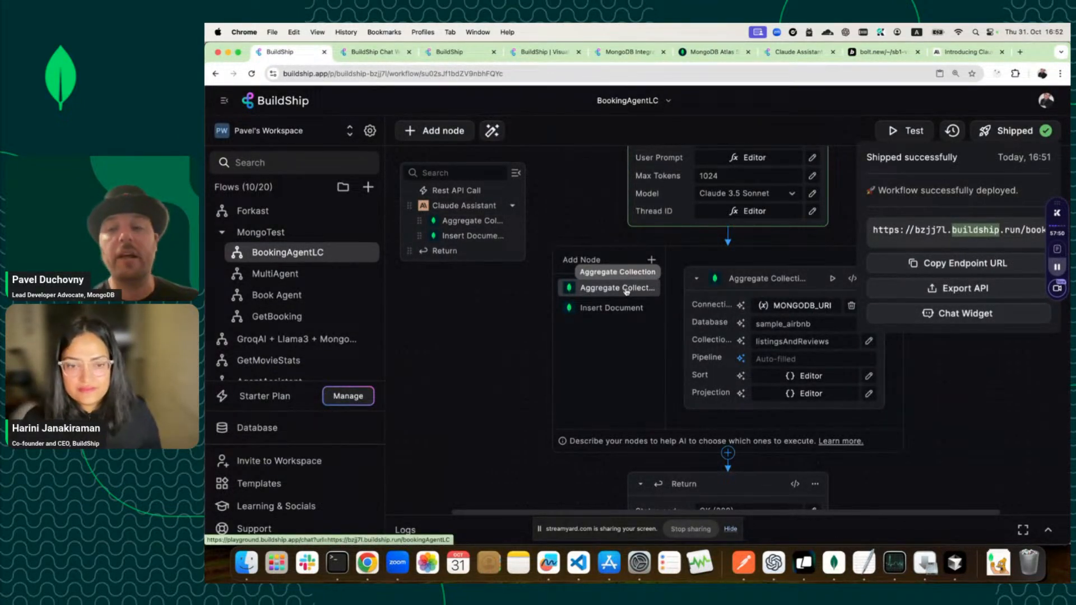
{"action": "left_click", "coordinate": [951, 56]}
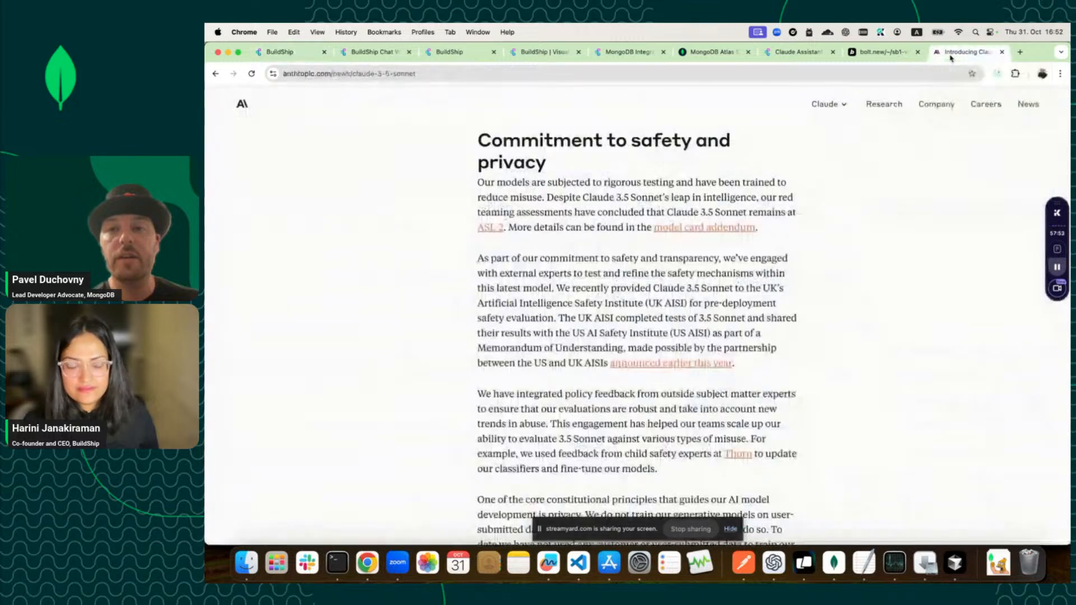
{"action": "left_click", "coordinate": [872, 52]}
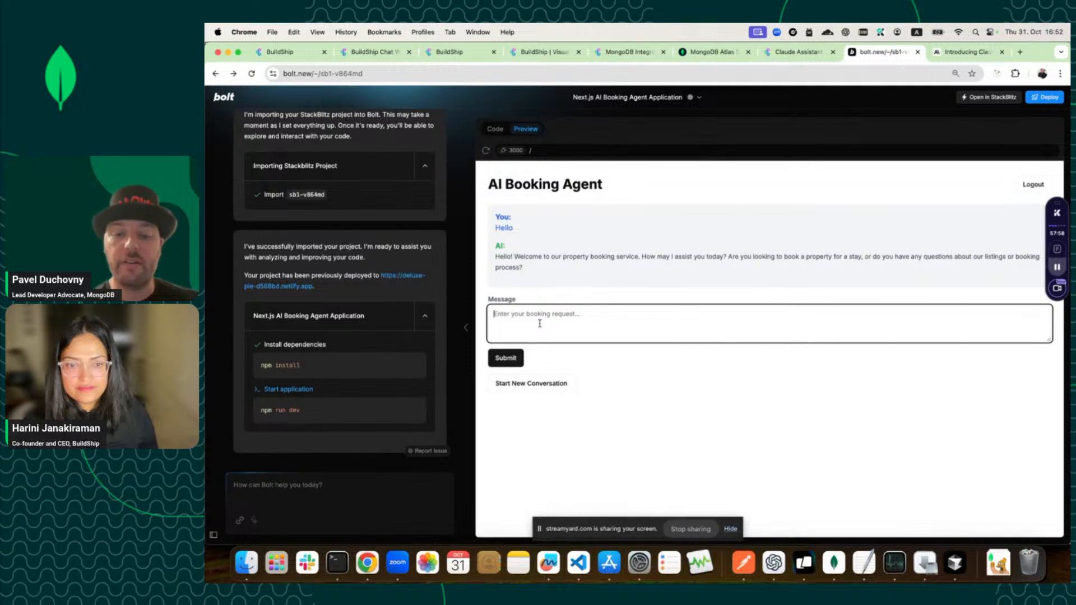
Ask the agent 'What are the supported countries' and highlight the returned country list.
{"action": "type", "text": "What are the supported cou"}
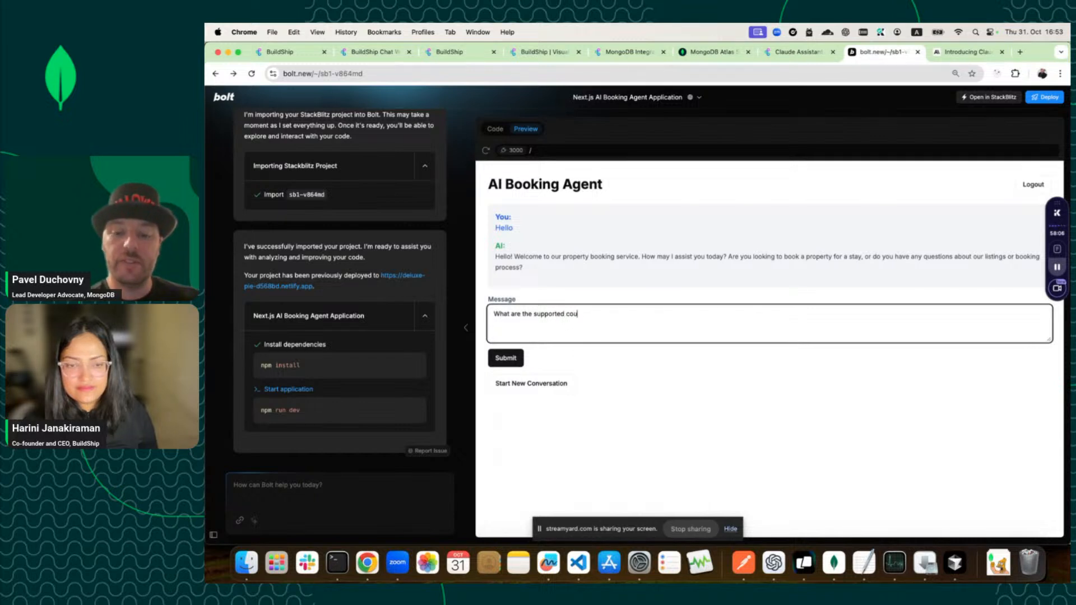
{"action": "type", "text": "ntries"}
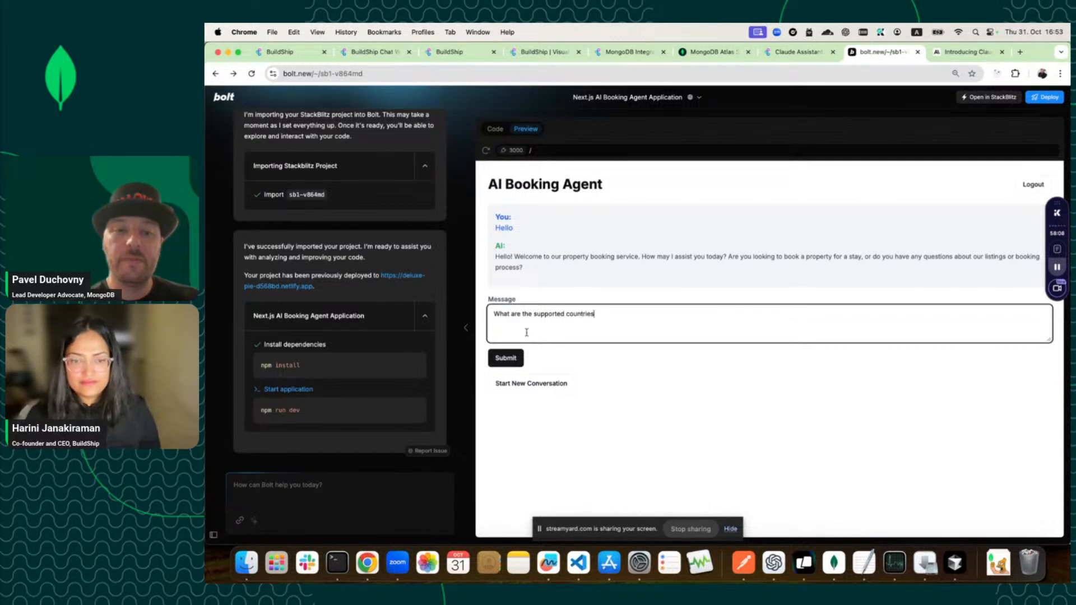
{"action": "left_click", "coordinate": [505, 357]}
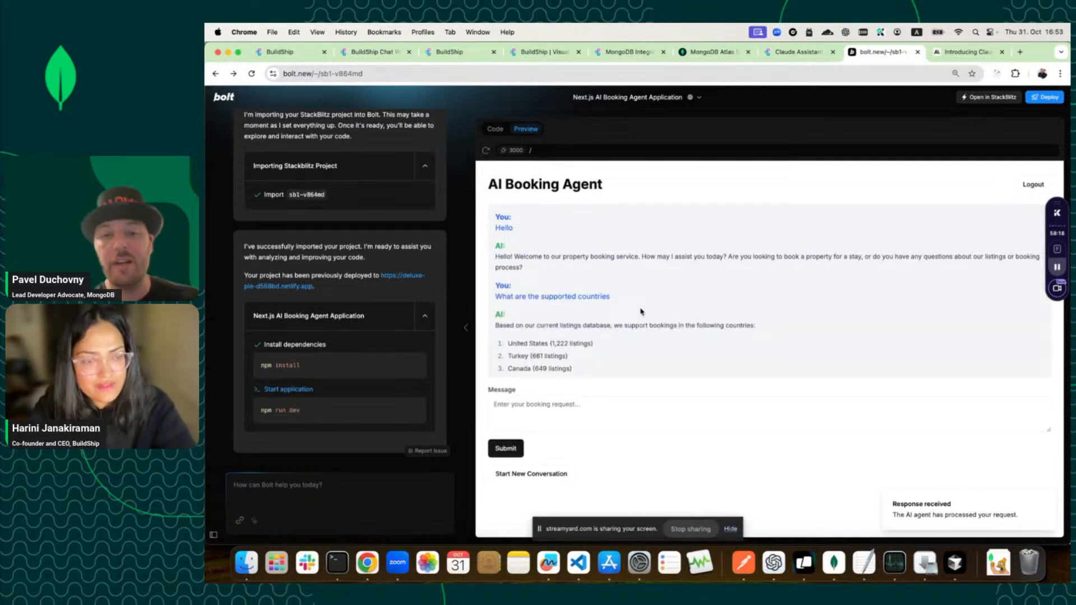
{"action": "scroll", "coordinate": [625, 324], "scroll_direction": "down", "scroll_amount": 2}
{"action": "left_click_drag", "start_coordinate": [507, 267], "coordinate": [593, 364]}
{"action": "scroll", "coordinate": [592, 367], "scroll_direction": "down", "scroll_amount": 1}
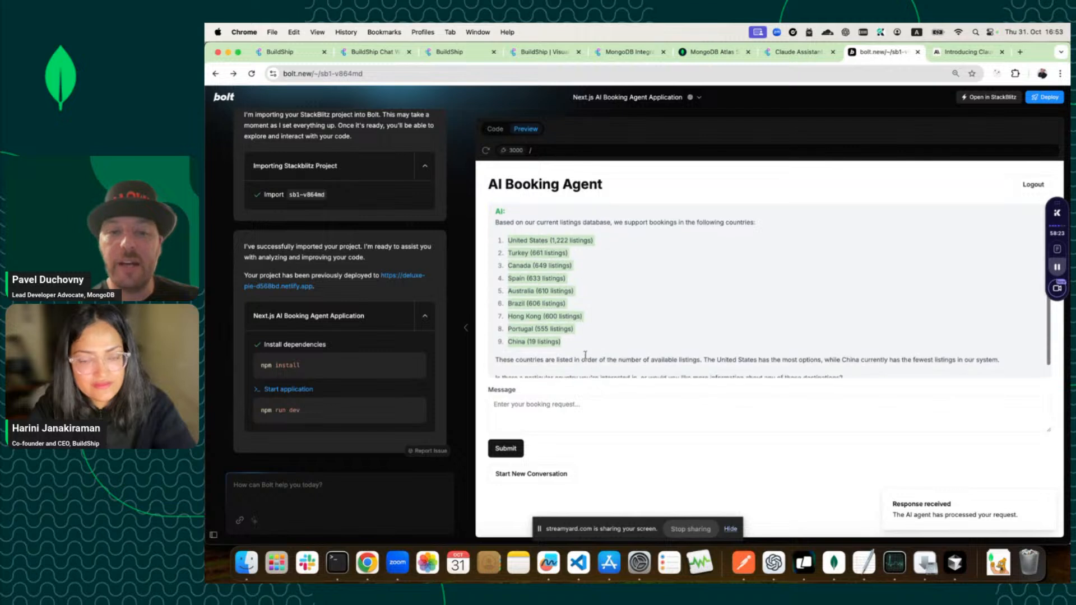
{"action": "left_click_drag", "start_coordinate": [574, 344], "coordinate": [507, 240]}
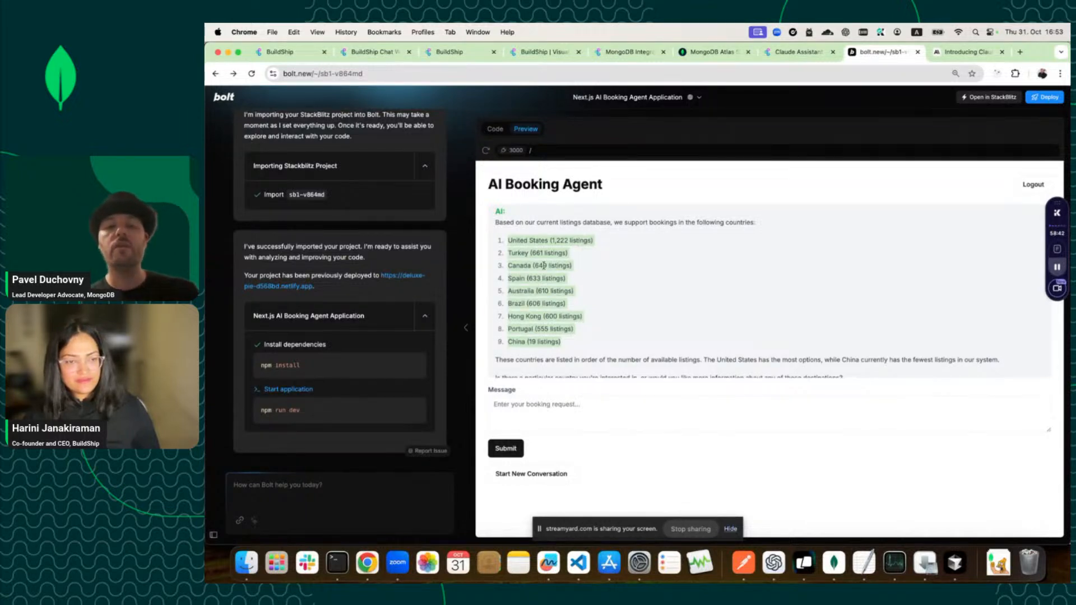
{"action": "left_click", "coordinate": [521, 252]}
{"action": "left_click_drag", "start_coordinate": [507, 234], "coordinate": [608, 348]}
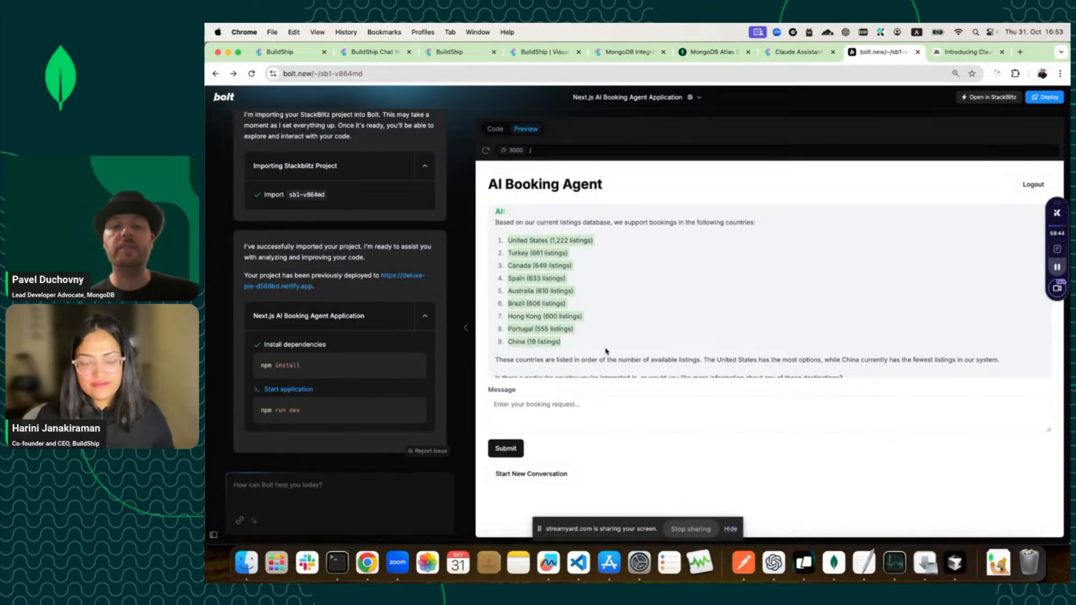
Ask which US cities have listings, note Maui, Hawaii, then return to BookingAgentLC.
{"action": "left_click", "coordinate": [566, 417]}
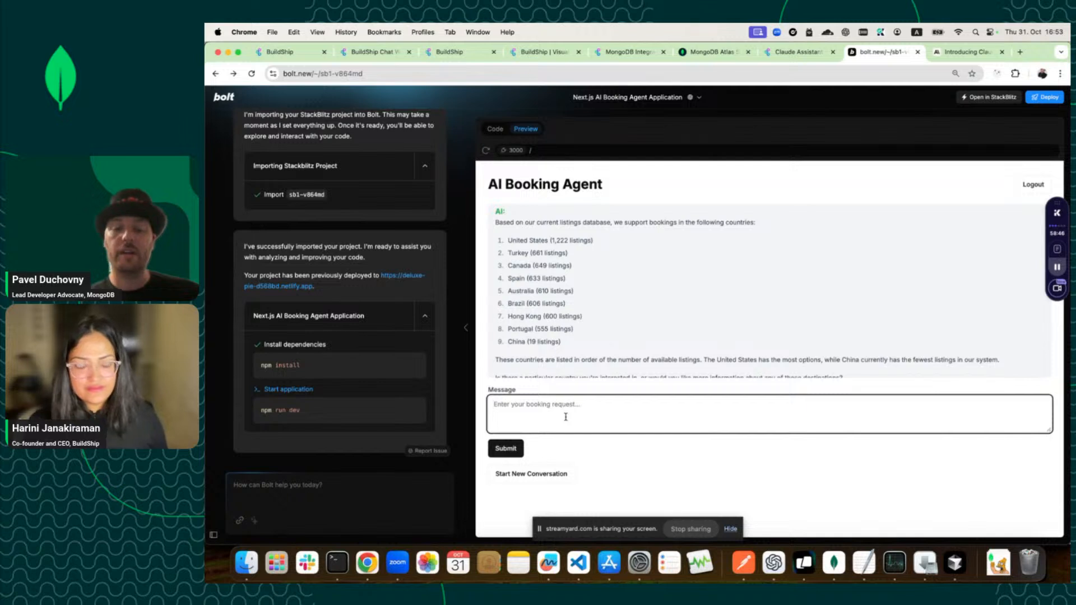
{"action": "type", "text": "Wh"}
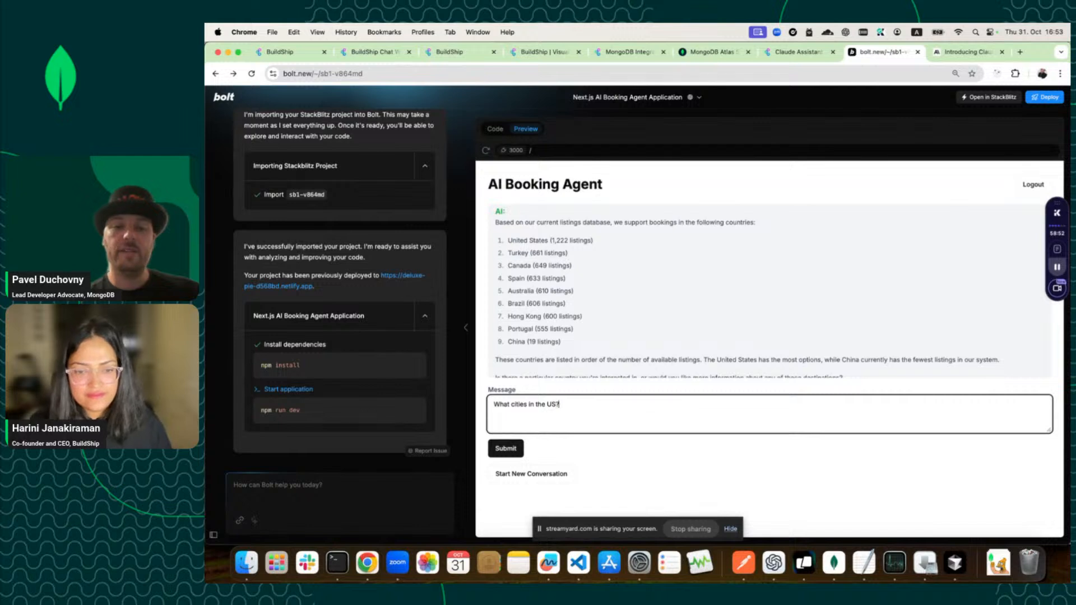
{"action": "left_click", "coordinate": [516, 451]}
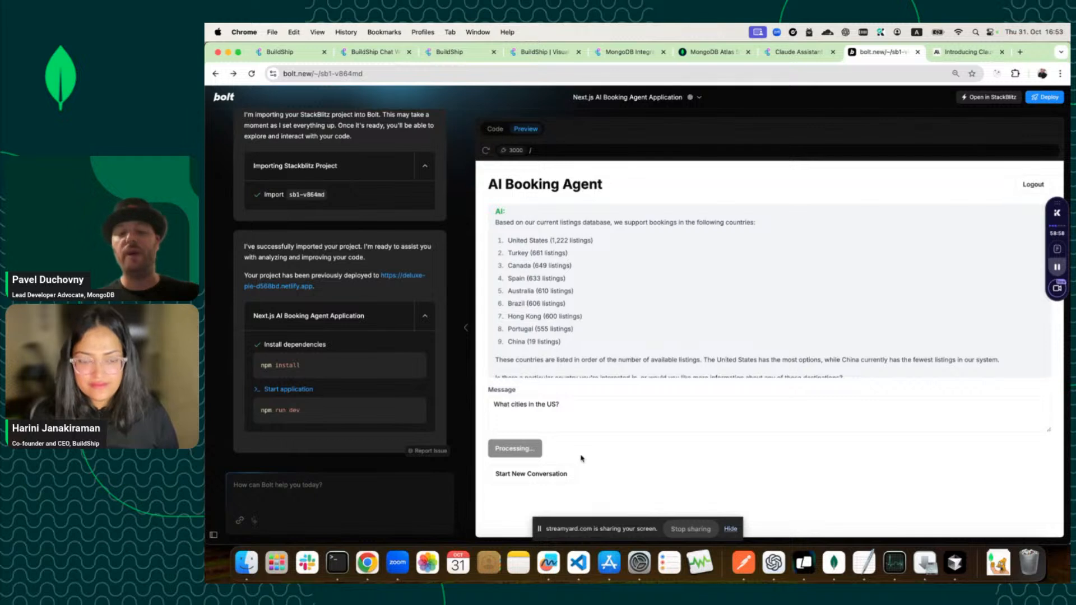
{"action": "scroll", "coordinate": [600, 330], "scroll_direction": "down", "scroll_amount": 1}
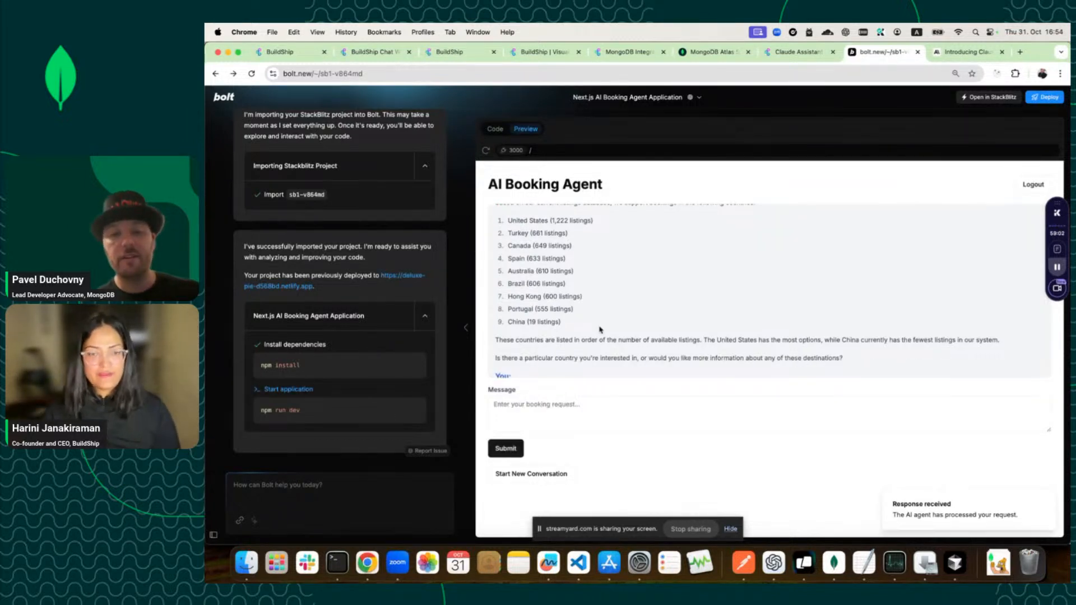
{"action": "scroll", "coordinate": [600, 329], "scroll_direction": "up", "scroll_amount": 1}
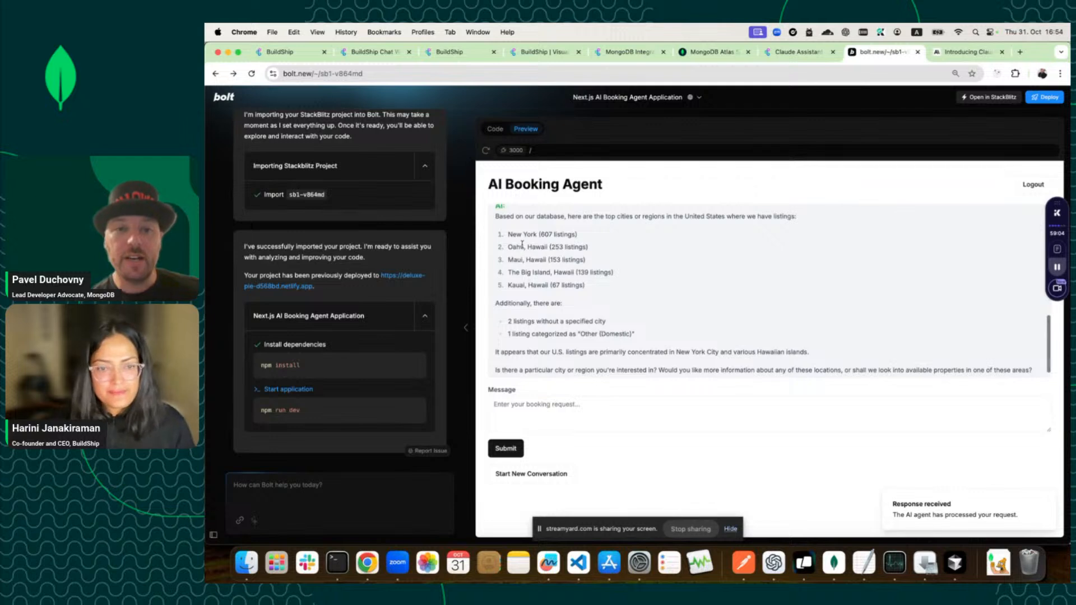
{"action": "left_click_drag", "start_coordinate": [509, 258], "coordinate": [535, 292]}
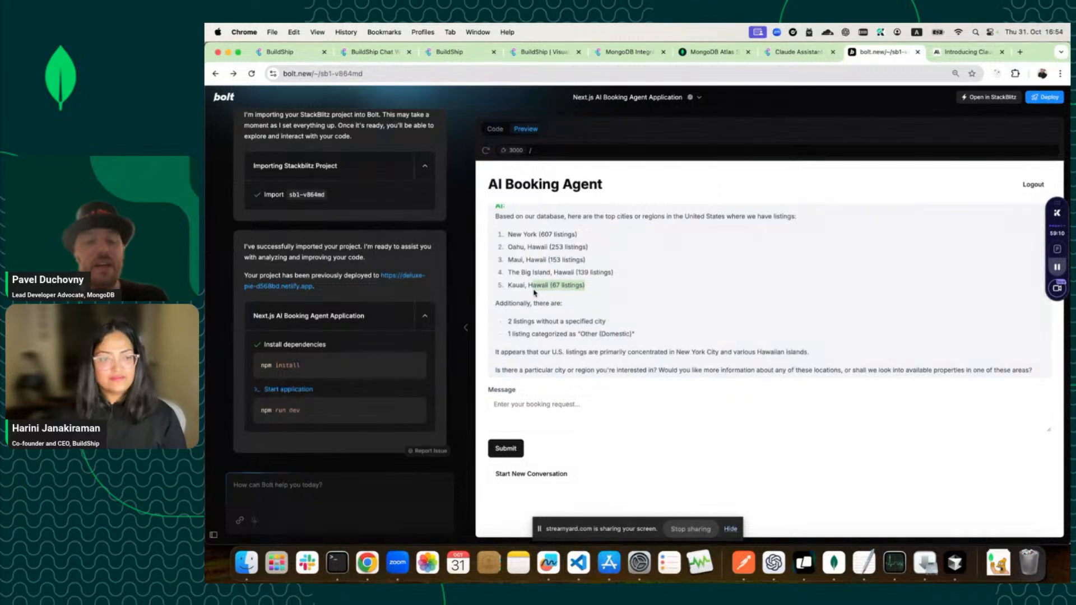
{"action": "scroll", "coordinate": [534, 292], "scroll_direction": "up", "scroll_amount": 3}
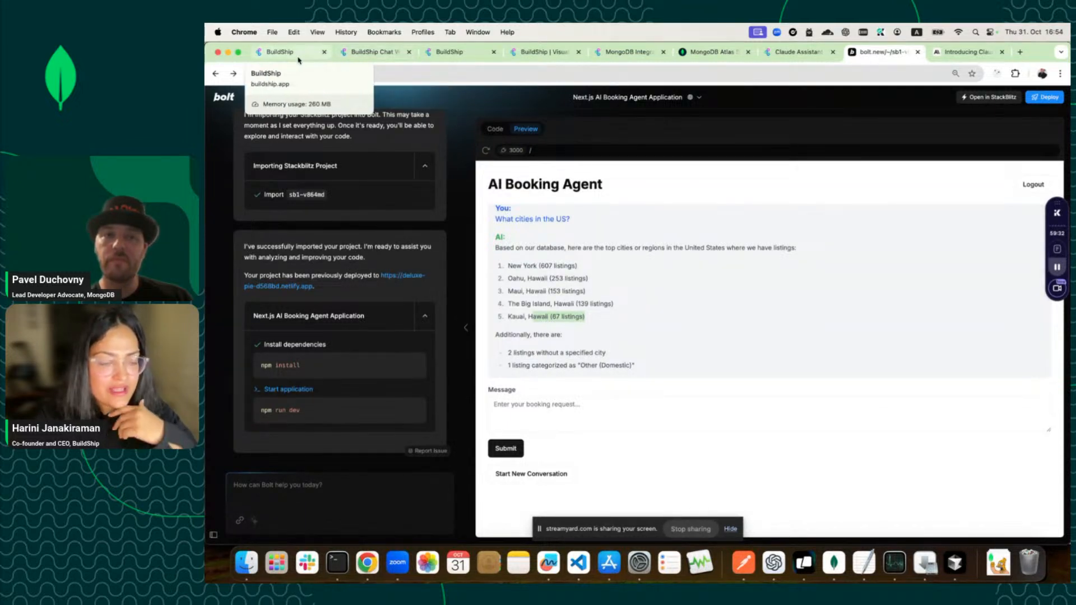
{"action": "left_click", "coordinate": [280, 52]}
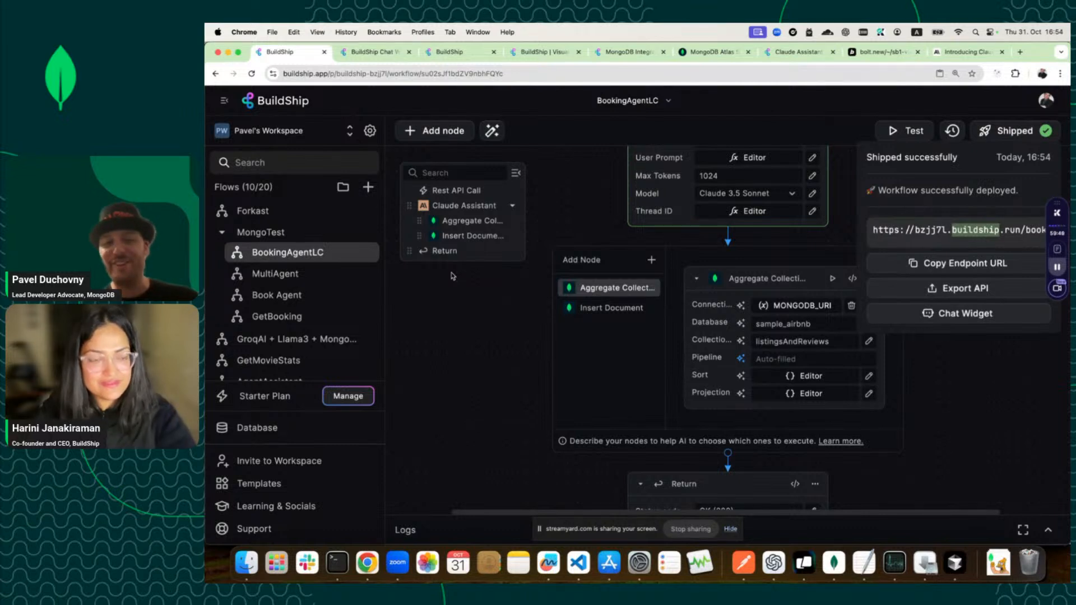
Open the MultiAgent flow and survey its canvas.
{"action": "left_click", "coordinate": [339, 280]}
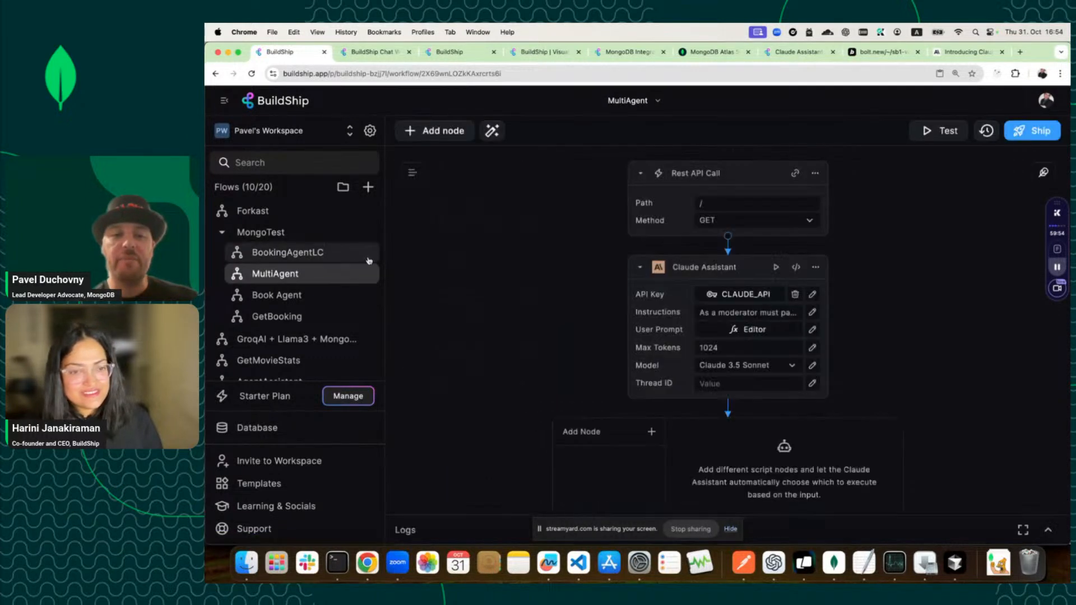
{"action": "scroll", "coordinate": [556, 292], "scroll_direction": "down", "scroll_amount": 10}
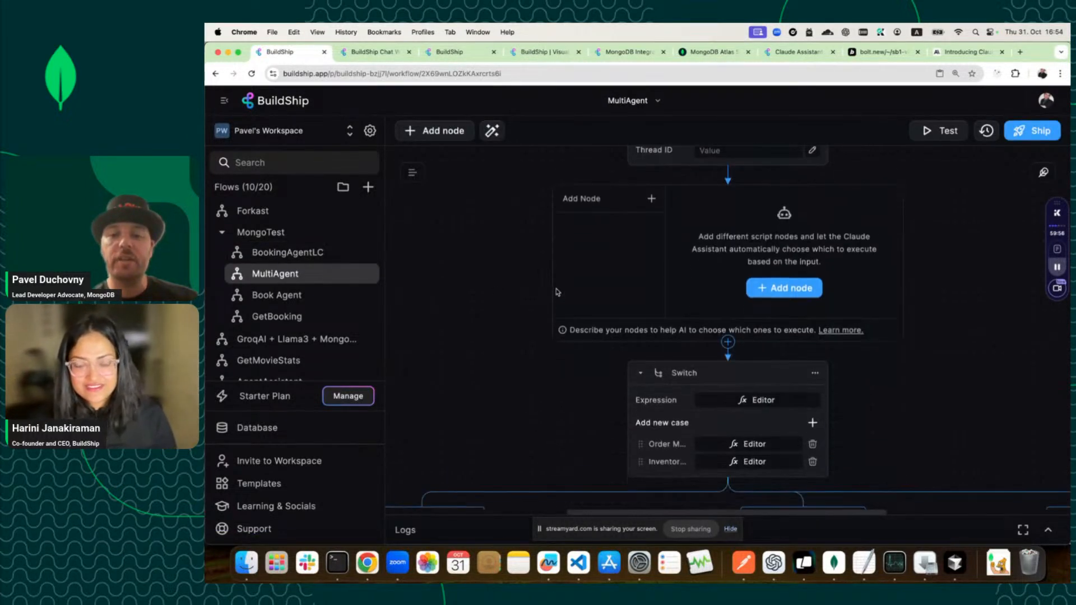
{"action": "scroll", "coordinate": [556, 292], "scroll_direction": "down", "scroll_amount": 3}
{"action": "scroll", "coordinate": [556, 292], "scroll_direction": "up", "scroll_amount": 2}
{"action": "key", "text": "super+minus"}
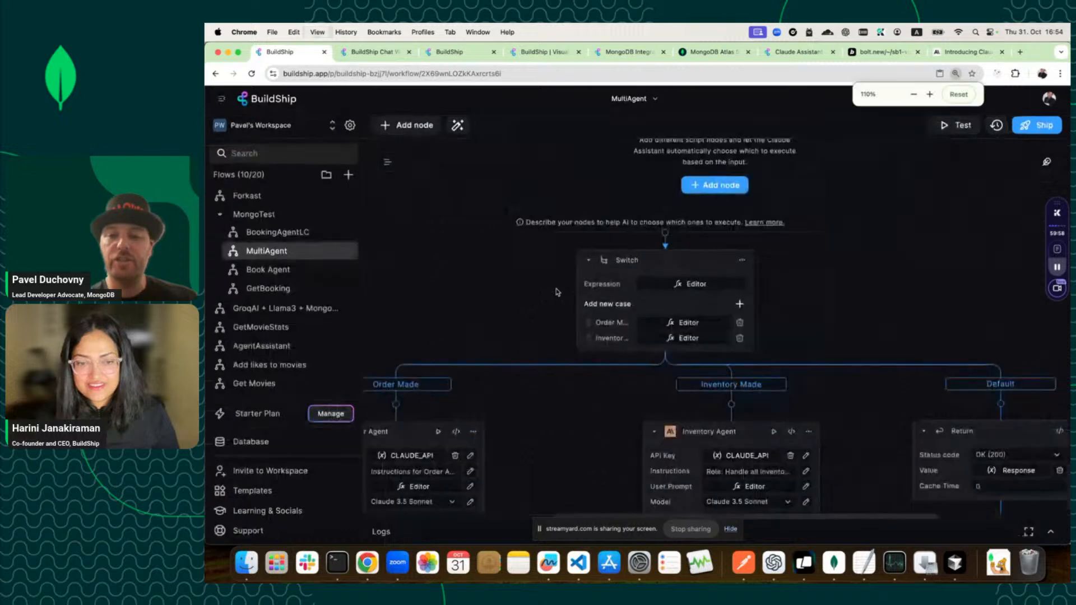
{"action": "scroll", "coordinate": [557, 292], "scroll_direction": "up", "scroll_amount": 8}
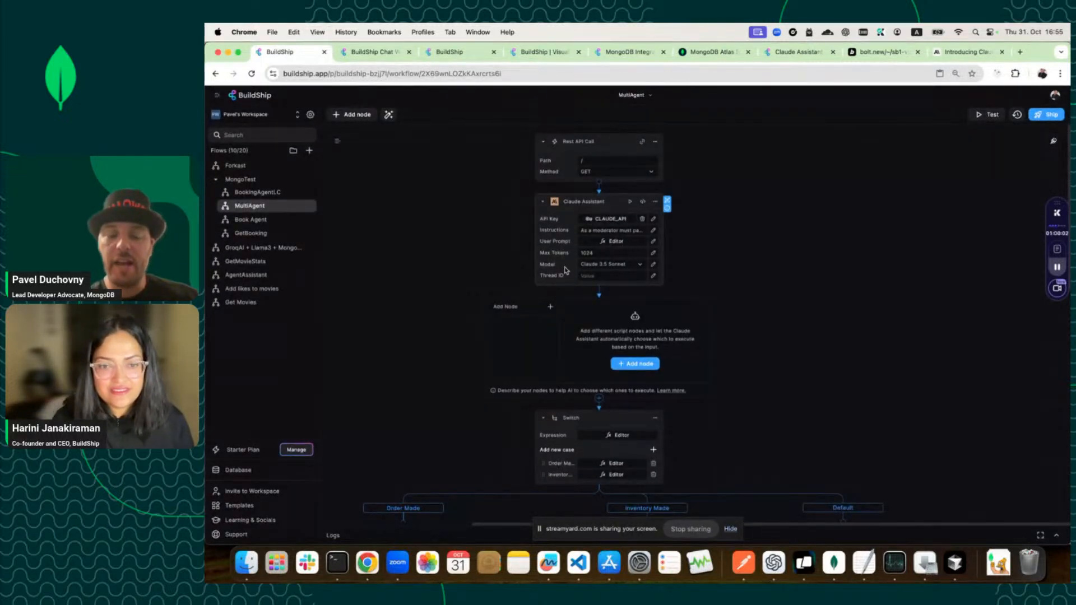
{"action": "scroll", "coordinate": [572, 291], "scroll_direction": "down", "scroll_amount": 4}
{"action": "scroll", "coordinate": [571, 294], "scroll_direction": "down", "scroll_amount": 1}
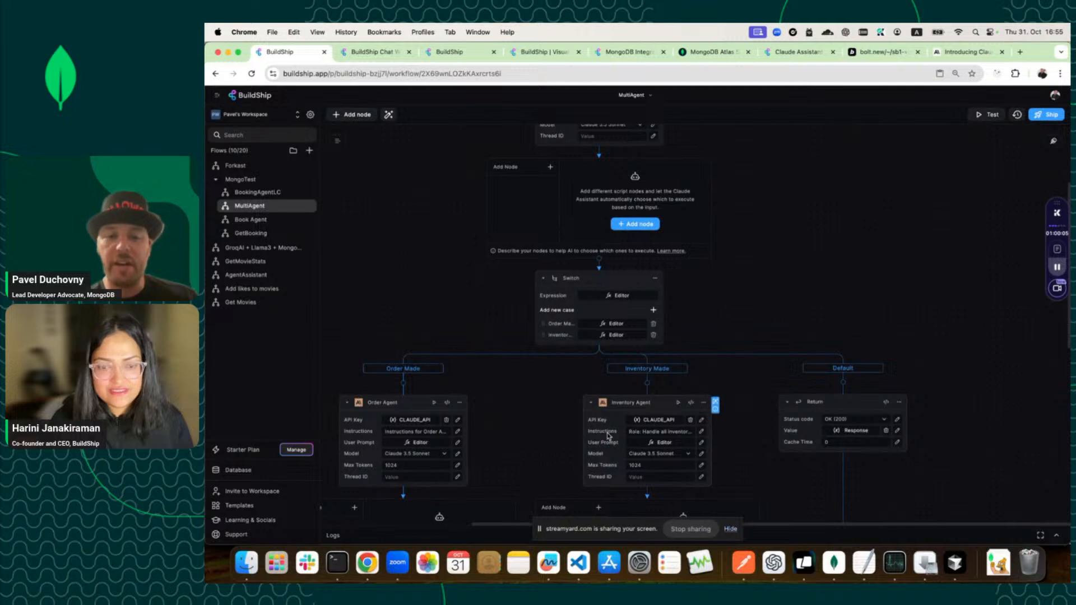
{"action": "scroll", "coordinate": [607, 310], "scroll_direction": "up", "scroll_amount": 4}
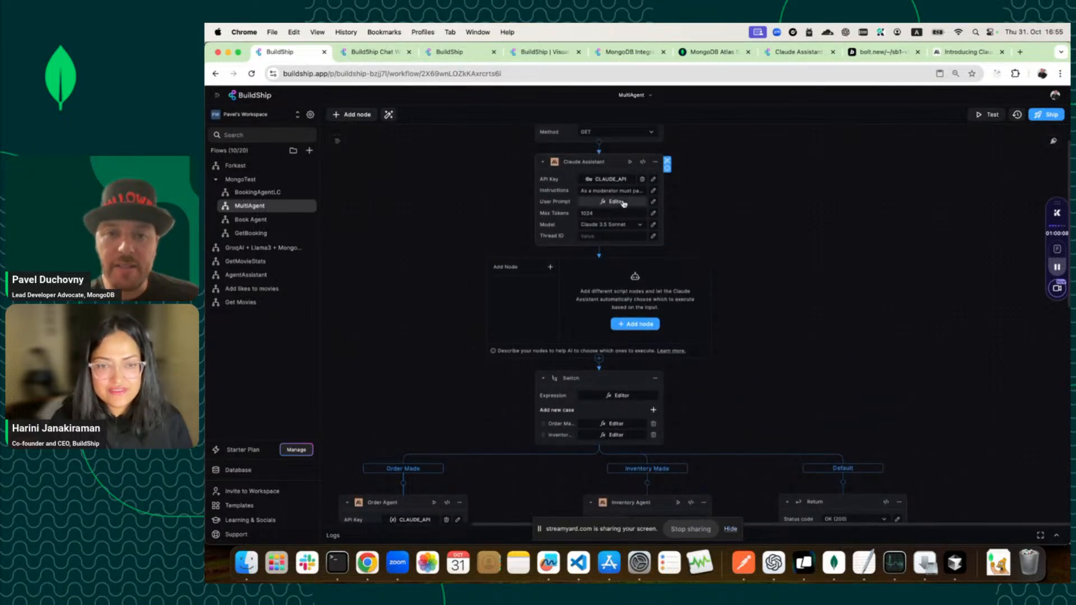
{"action": "scroll", "coordinate": [623, 203], "scroll_direction": "down", "scroll_amount": 1}
{"action": "key", "text": "super+equal"}
{"action": "key", "text": "super+equal"}
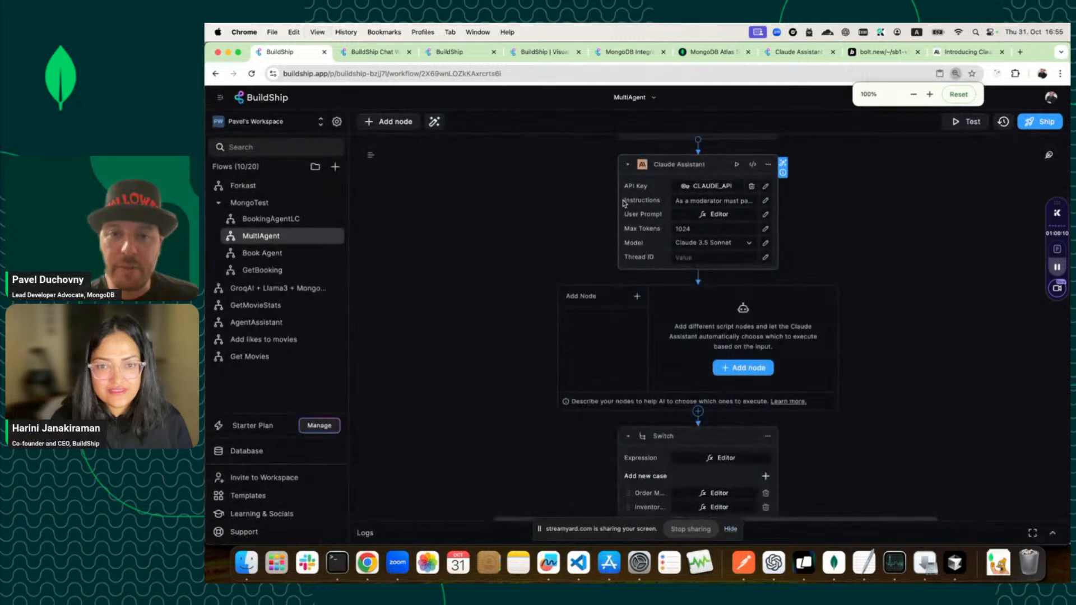
{"action": "scroll", "coordinate": [623, 203], "scroll_direction": "down", "scroll_amount": 10}
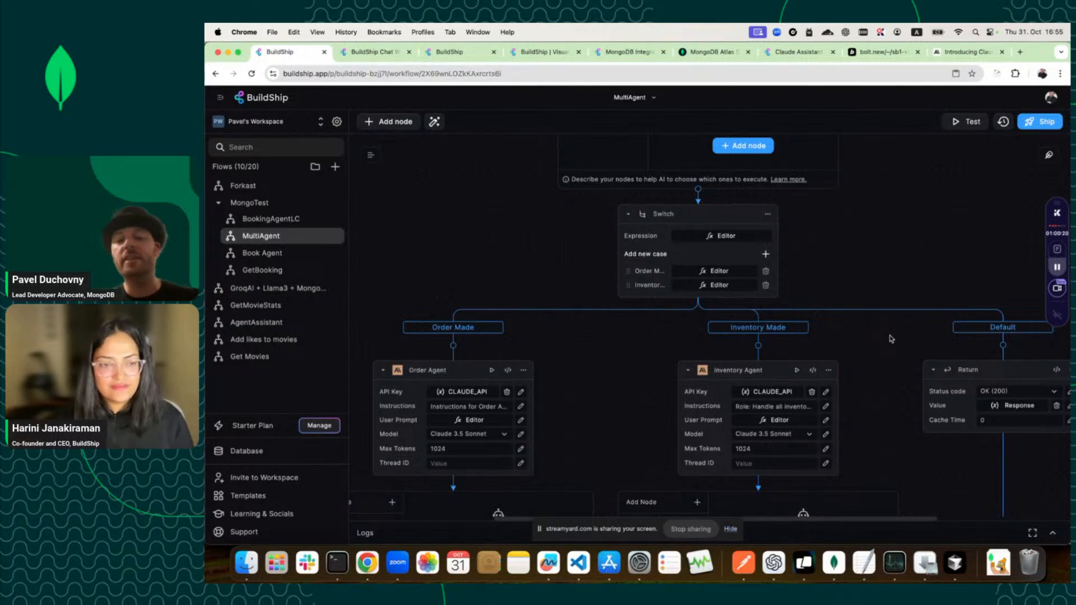
{"action": "scroll", "coordinate": [890, 339], "scroll_direction": "up", "scroll_amount": 5}
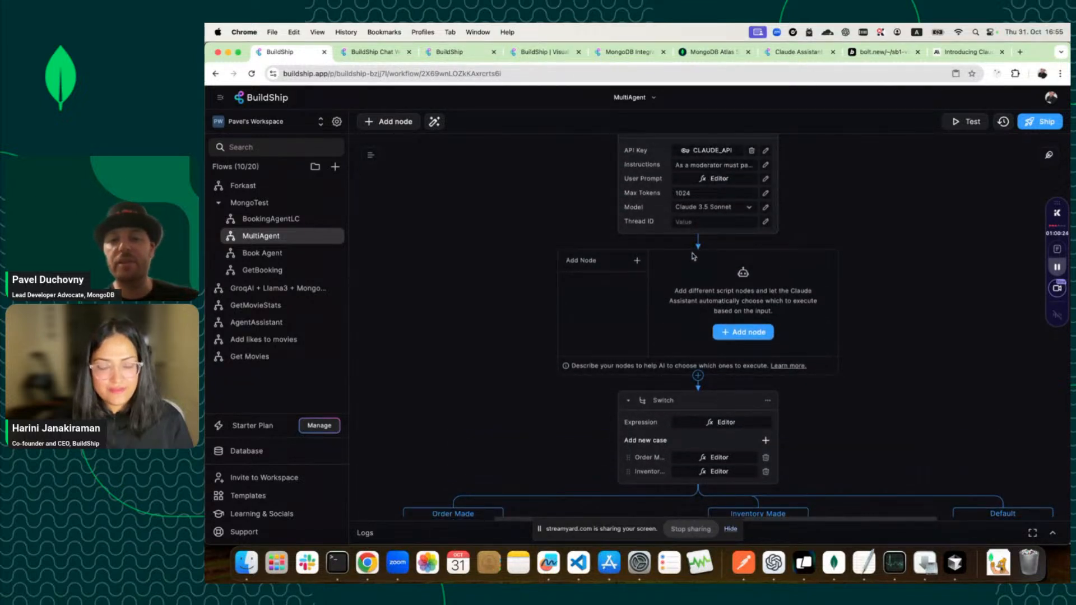
{"action": "scroll", "coordinate": [698, 374], "scroll_direction": "down", "scroll_amount": 1}
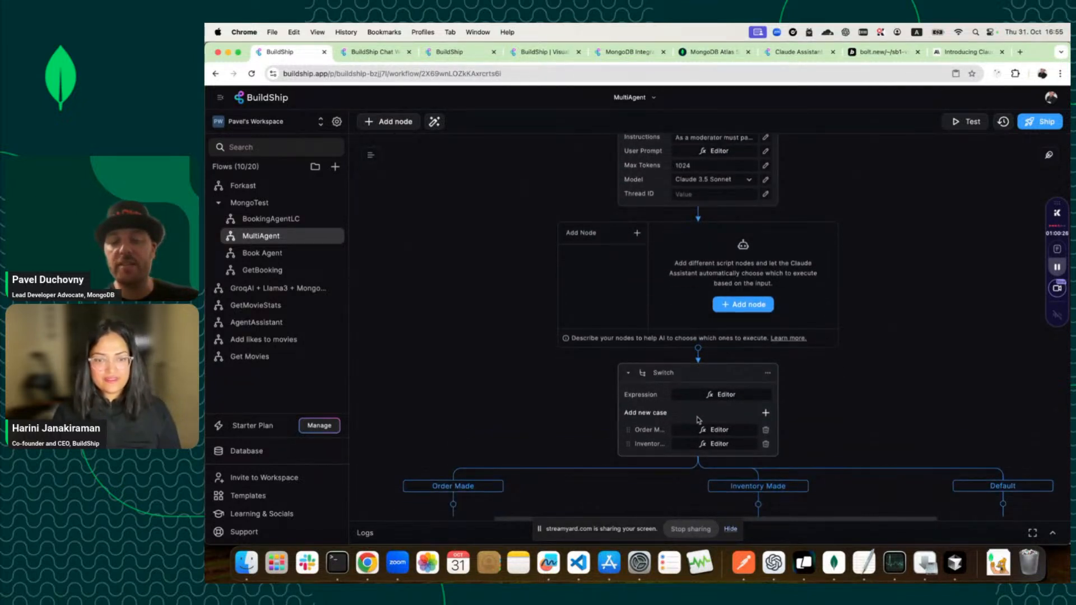
Bring up the Switch node's routing expression, JSON.parse(Response).agent.
{"action": "scroll", "coordinate": [700, 418], "scroll_direction": "down", "scroll_amount": 1}
{"action": "scroll", "coordinate": [700, 415], "scroll_direction": "down", "scroll_amount": 3}
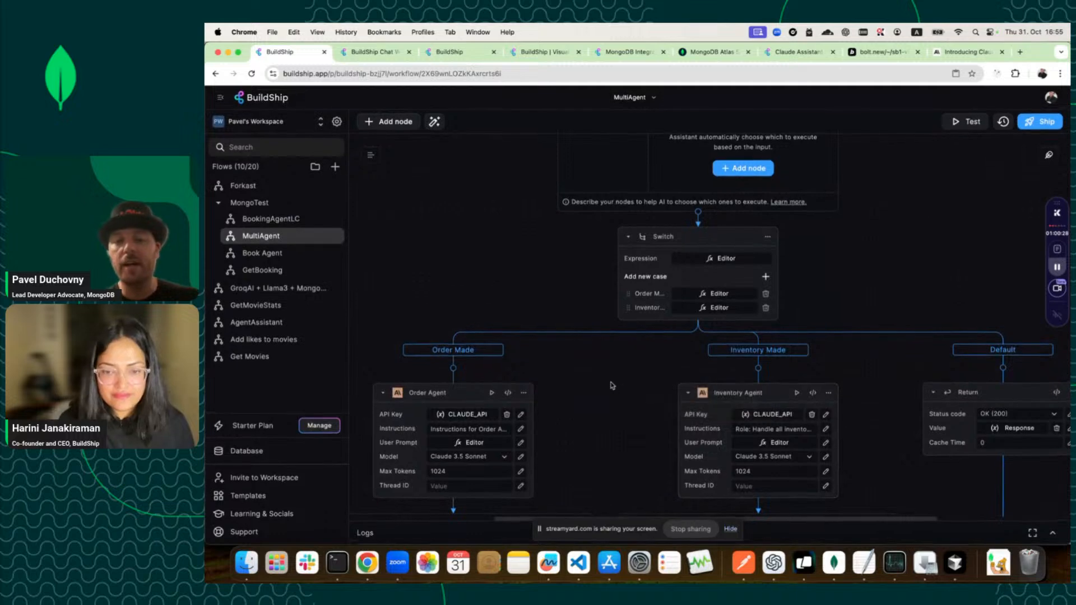
{"action": "scroll", "coordinate": [611, 385], "scroll_direction": "down", "scroll_amount": 2}
{"action": "scroll", "coordinate": [612, 385], "scroll_direction": "down", "scroll_amount": 5}
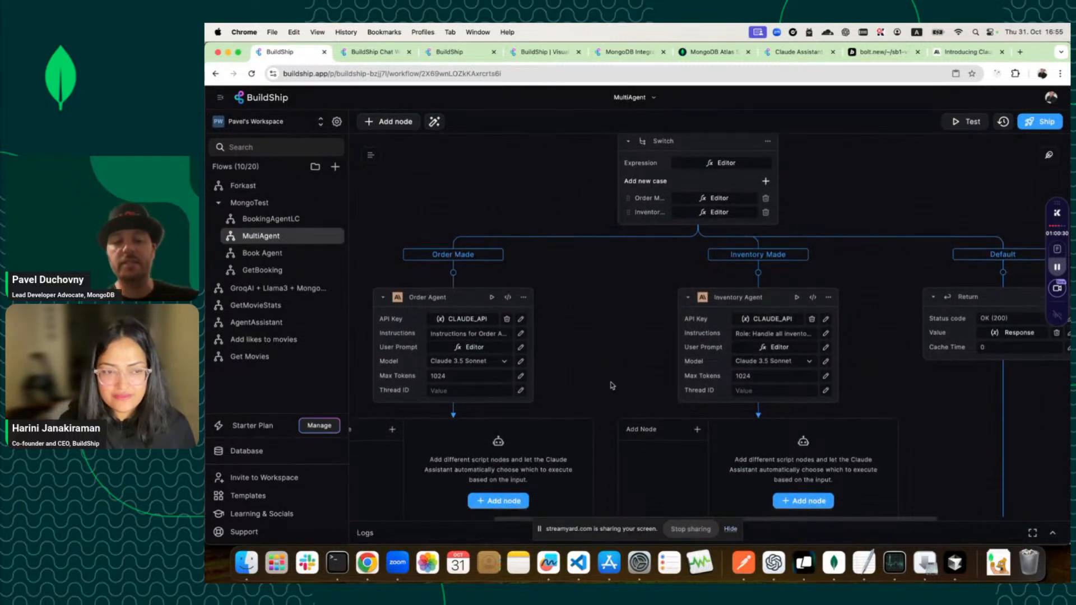
{"action": "scroll", "coordinate": [611, 385], "scroll_direction": "up", "scroll_amount": 2}
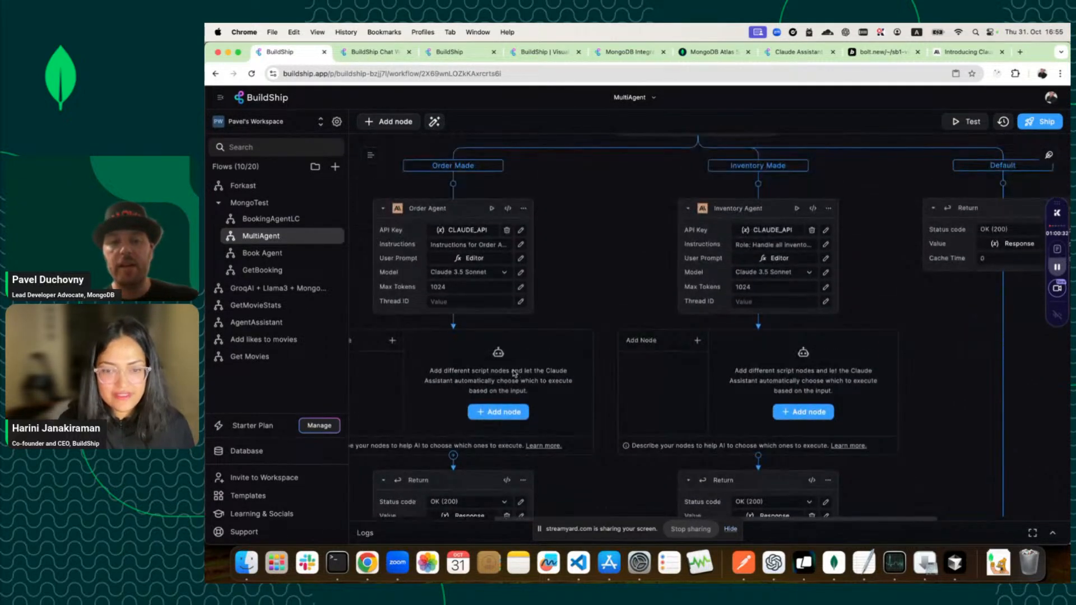
{"action": "scroll", "coordinate": [574, 417], "scroll_direction": "down", "scroll_amount": 2}
{"action": "scroll", "coordinate": [574, 416], "scroll_direction": "down", "scroll_amount": 1}
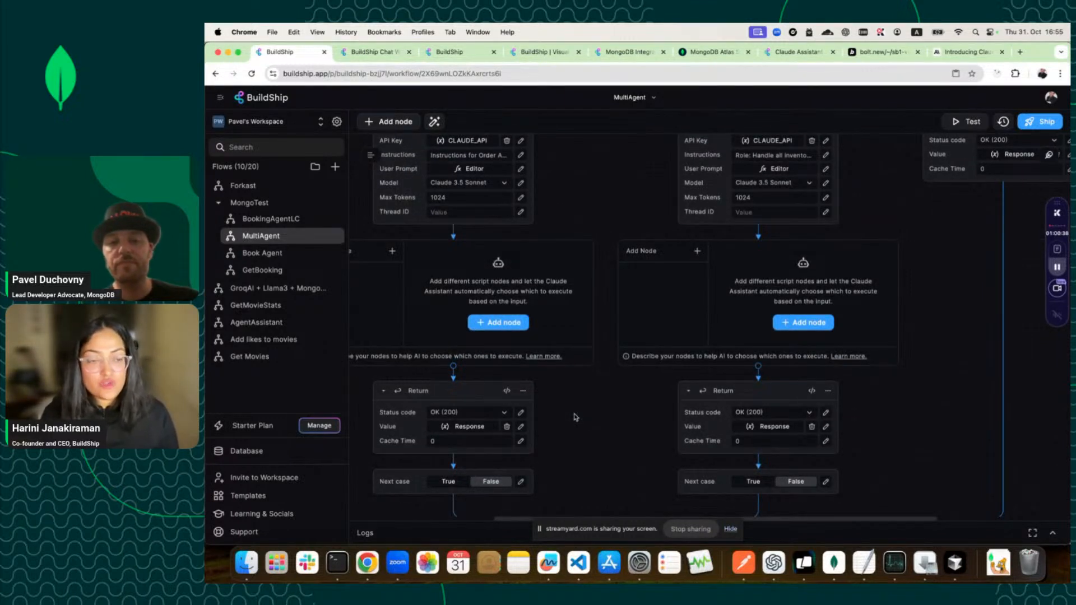
{"action": "scroll", "coordinate": [574, 416], "scroll_direction": "down", "scroll_amount": 2}
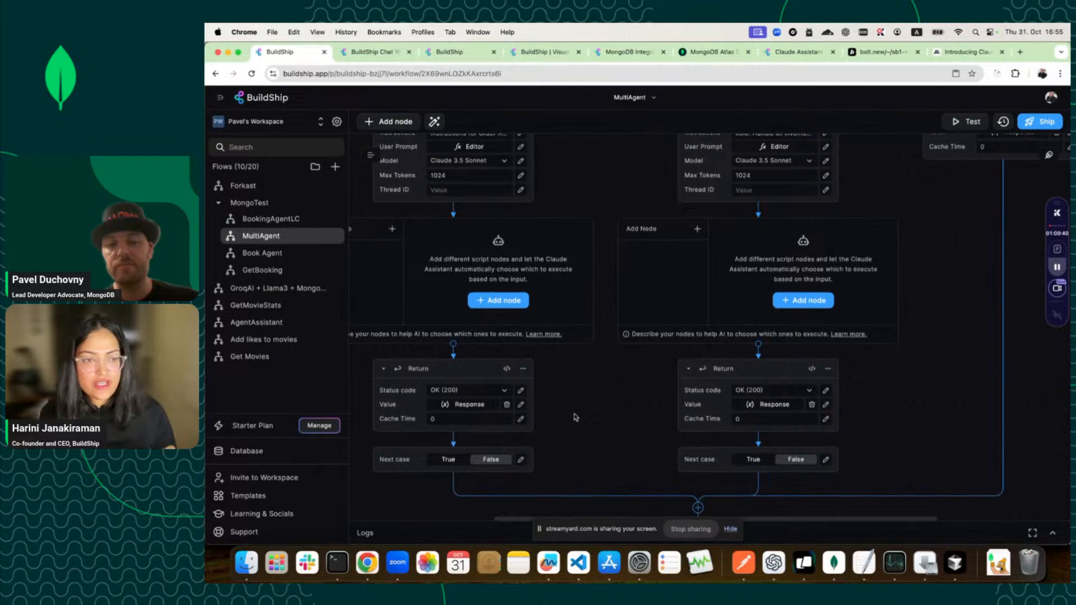
{"action": "scroll", "coordinate": [575, 417], "scroll_direction": "up", "scroll_amount": 1}
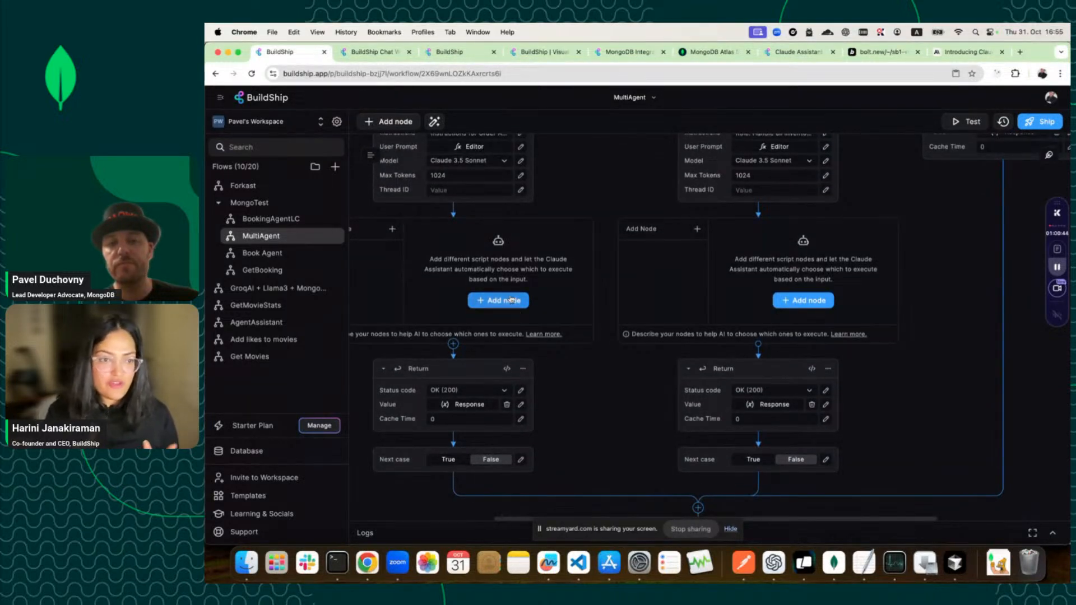
{"action": "scroll", "coordinate": [516, 305], "scroll_direction": "up", "scroll_amount": 5}
{"action": "scroll", "coordinate": [516, 305], "scroll_direction": "up", "scroll_amount": 5}
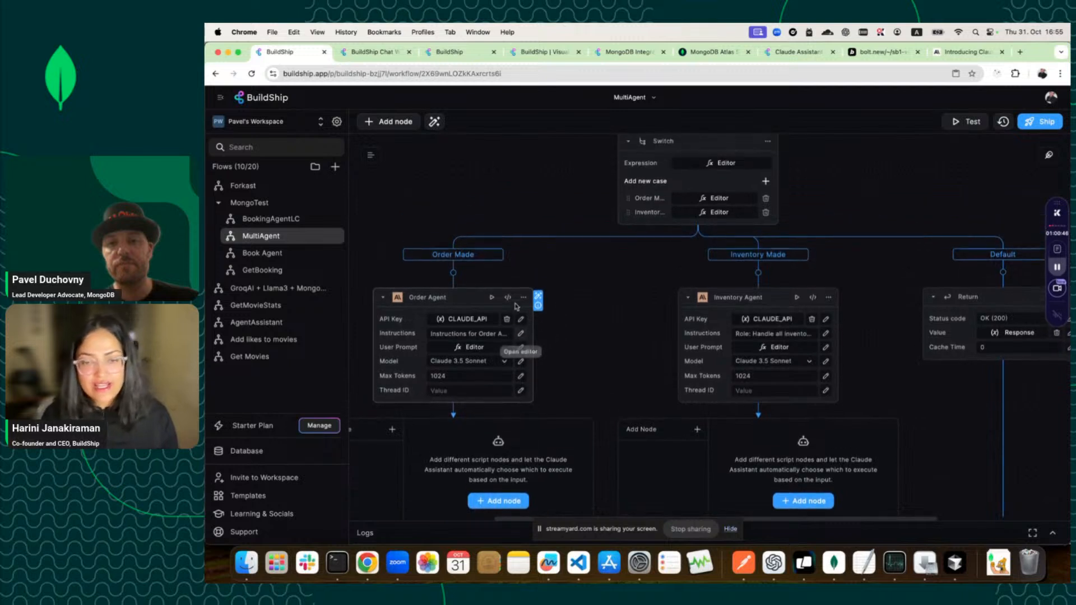
{"action": "scroll", "coordinate": [516, 306], "scroll_direction": "up", "scroll_amount": 8}
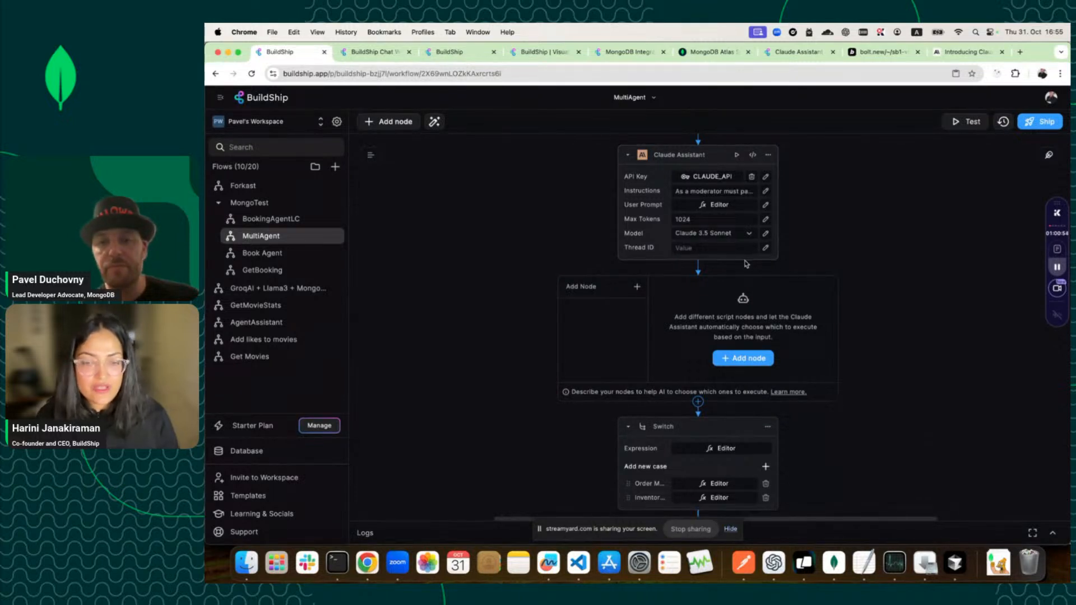
{"action": "scroll", "coordinate": [742, 264], "scroll_direction": "down", "scroll_amount": 5}
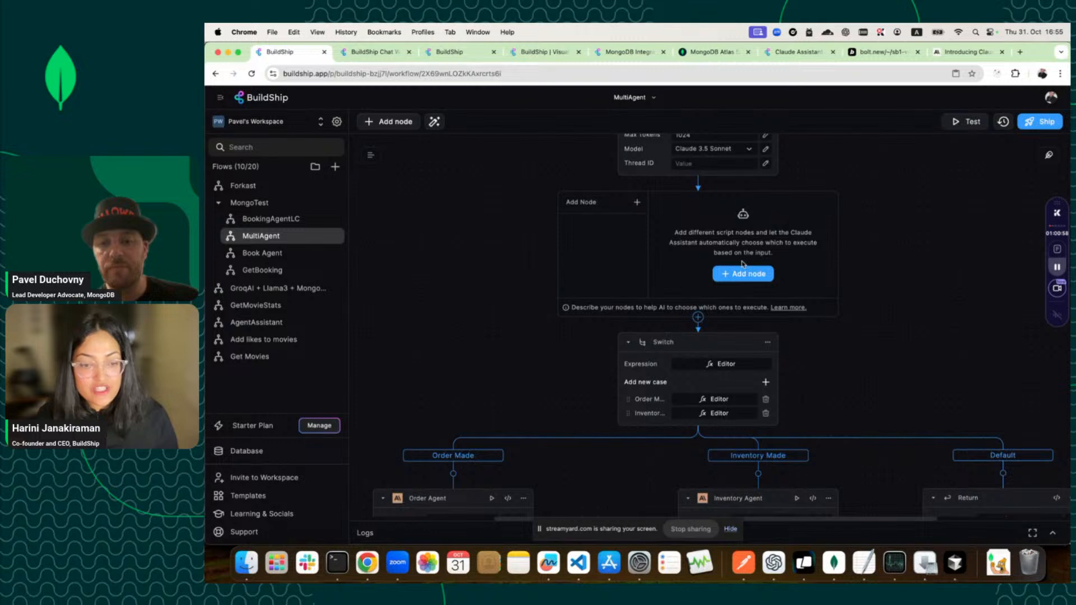
{"action": "left_click", "coordinate": [759, 364]}
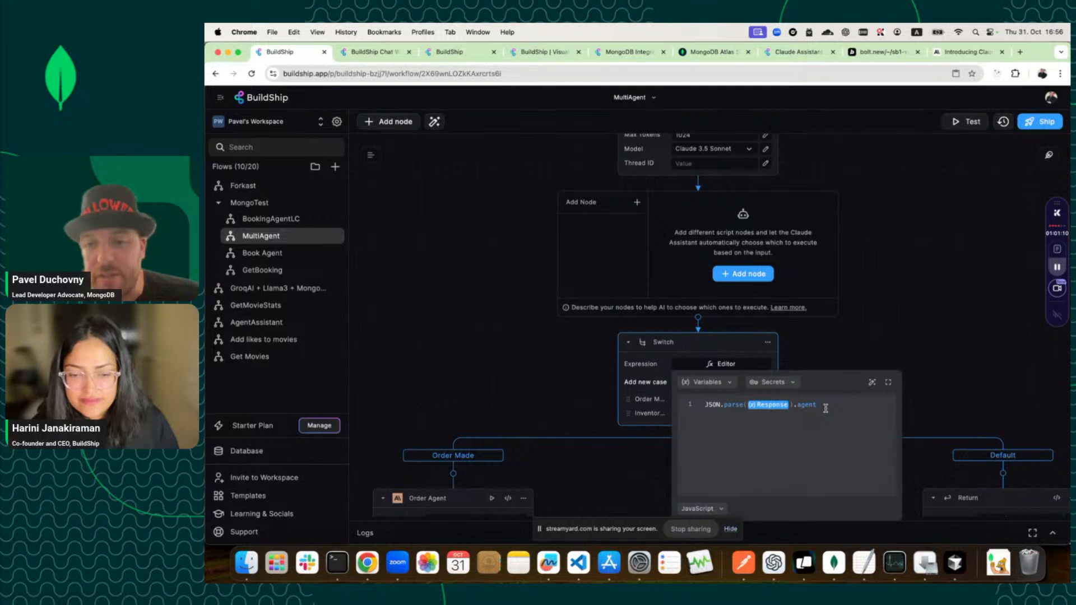
Check the Order case's match value, then view the Order Agent prompt JSON.parse(Response).message.
{"action": "left_click", "coordinate": [822, 363]}
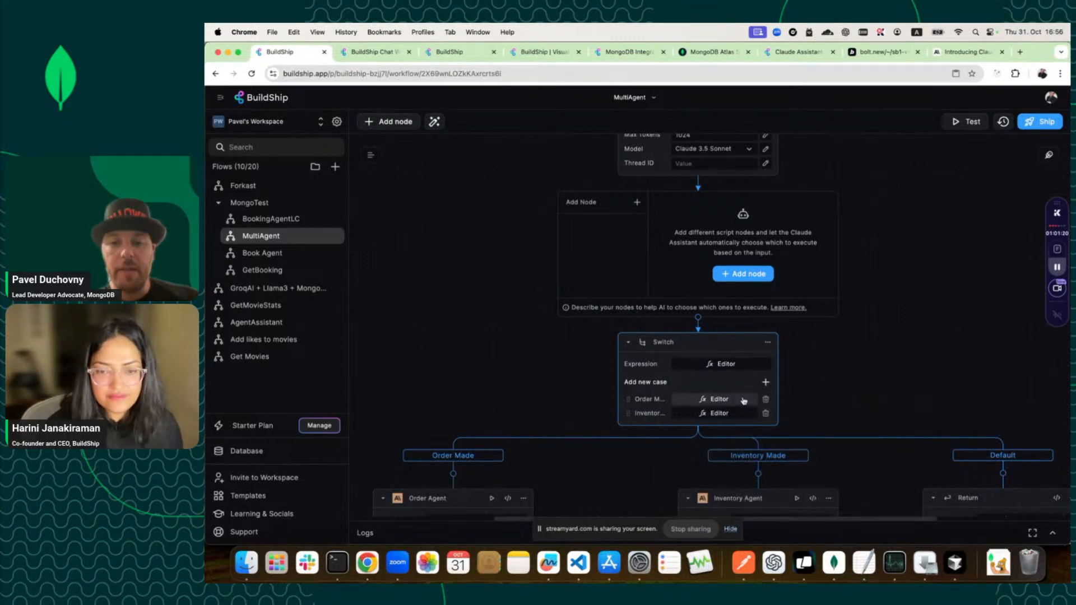
{"action": "scroll", "coordinate": [744, 400], "scroll_direction": "down", "scroll_amount": 3}
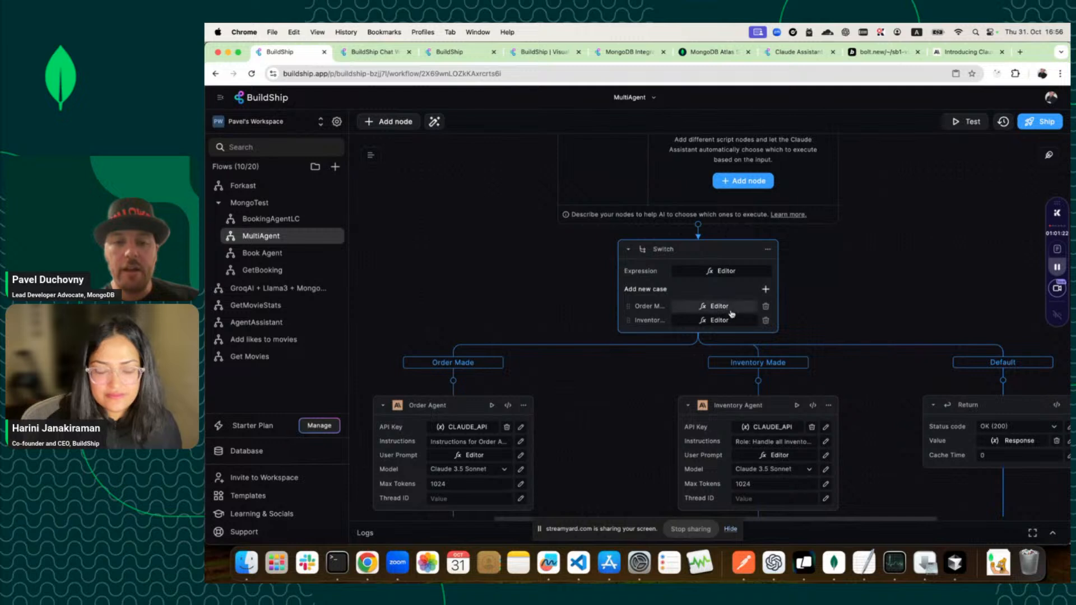
{"action": "left_click", "coordinate": [730, 306]}
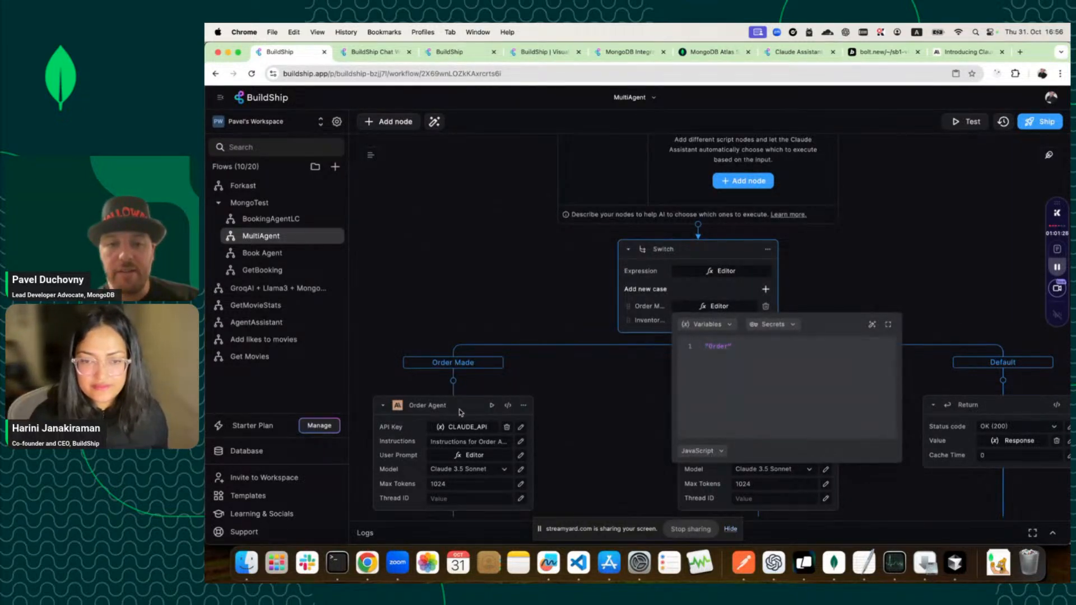
{"action": "left_click", "coordinate": [583, 411]}
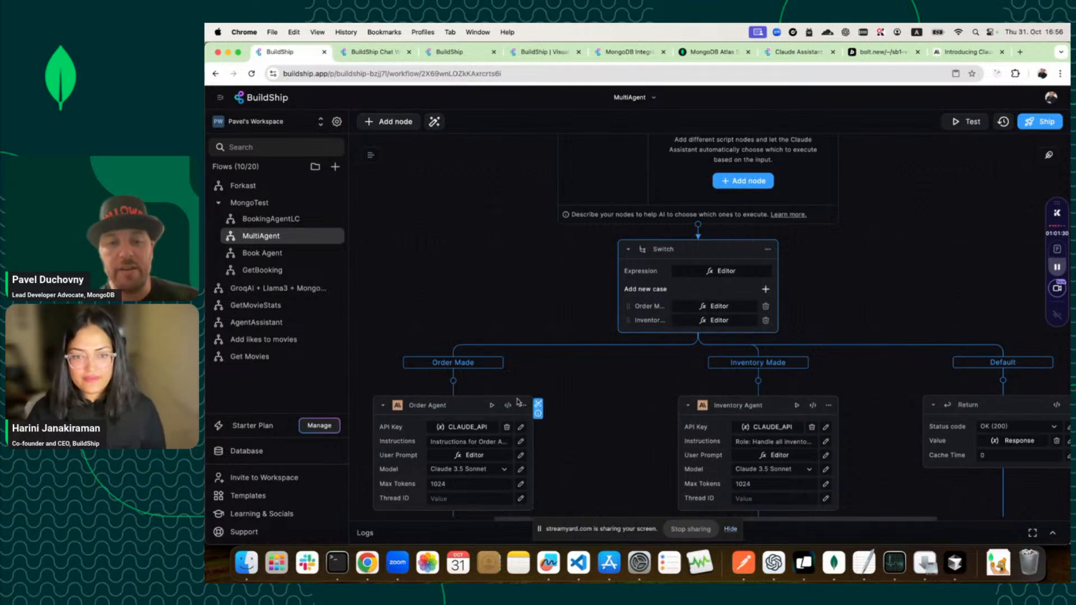
{"action": "scroll", "coordinate": [491, 421], "scroll_direction": "down", "scroll_amount": 1}
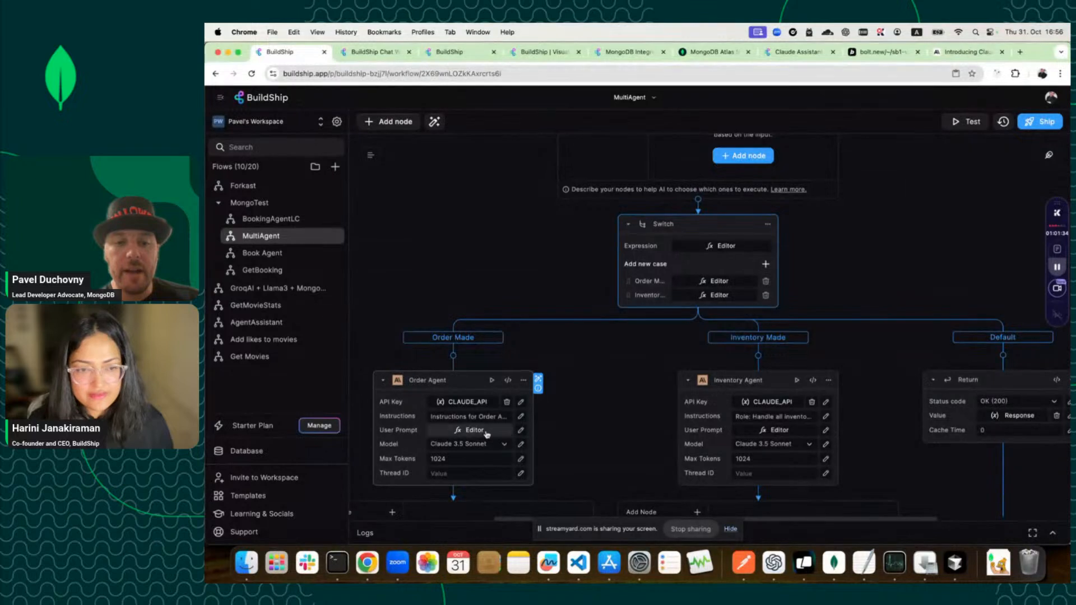
{"action": "left_click", "coordinate": [473, 430]}
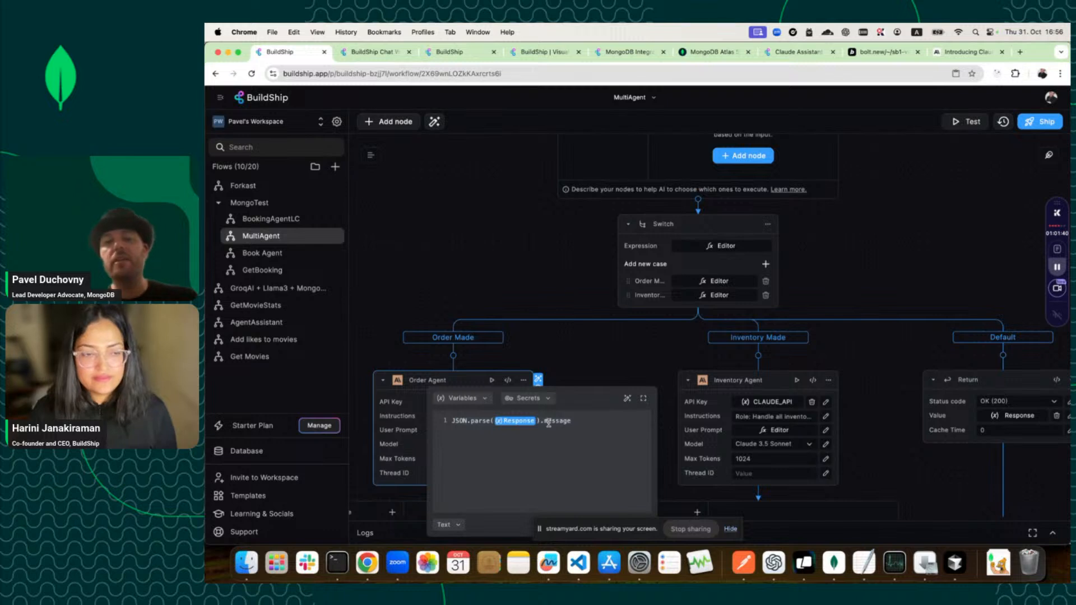
Close the user prompt editor and review the MultiAgent canvas.
{"action": "left_click", "coordinate": [575, 268]}
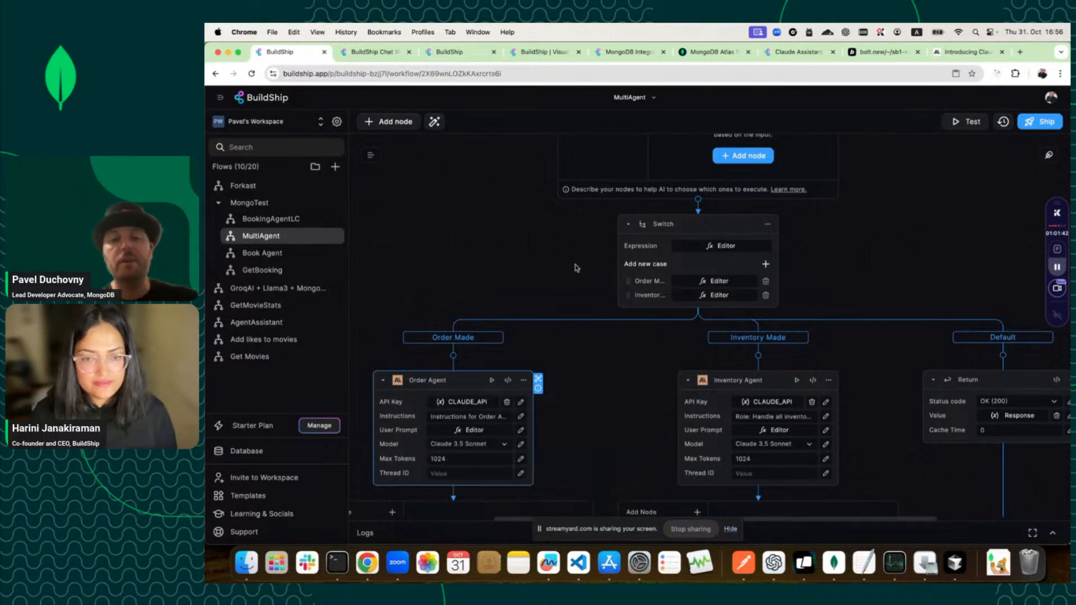
{"action": "scroll", "coordinate": [576, 267], "scroll_direction": "up", "scroll_amount": 5}
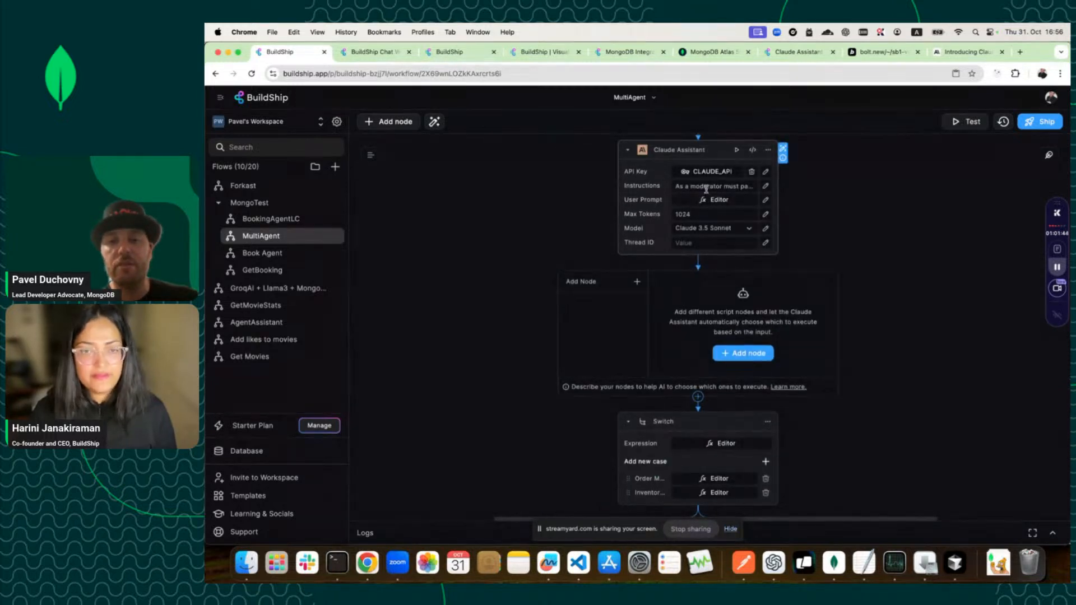
{"action": "scroll", "coordinate": [705, 193], "scroll_direction": "down", "scroll_amount": 7}
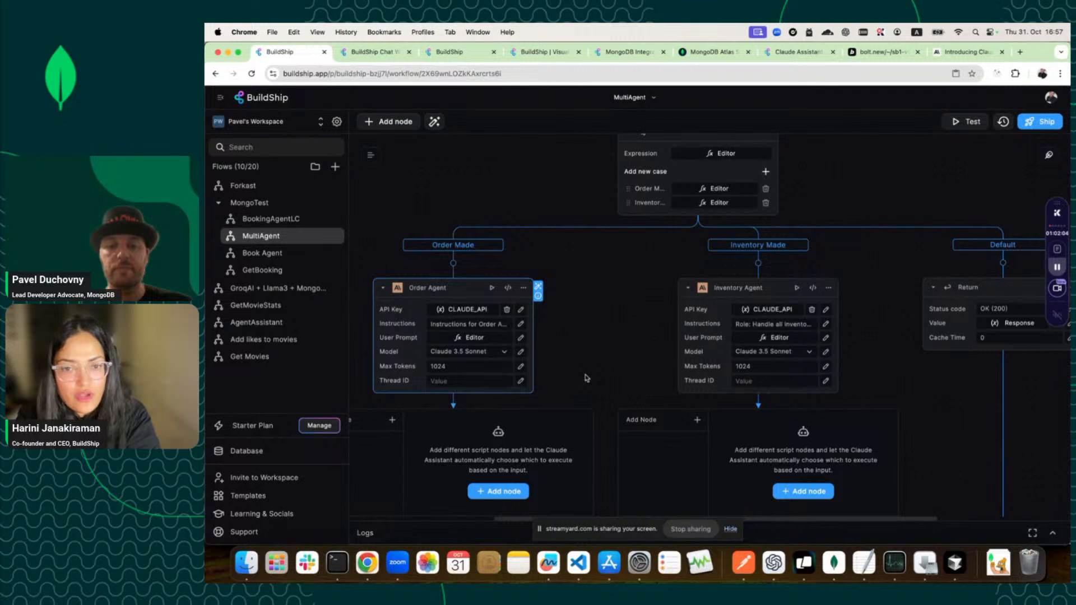
Zoom Chrome to 110% and bring up Chrome's list of open windows from the Dock.
{"action": "key", "text": "super+plus"}
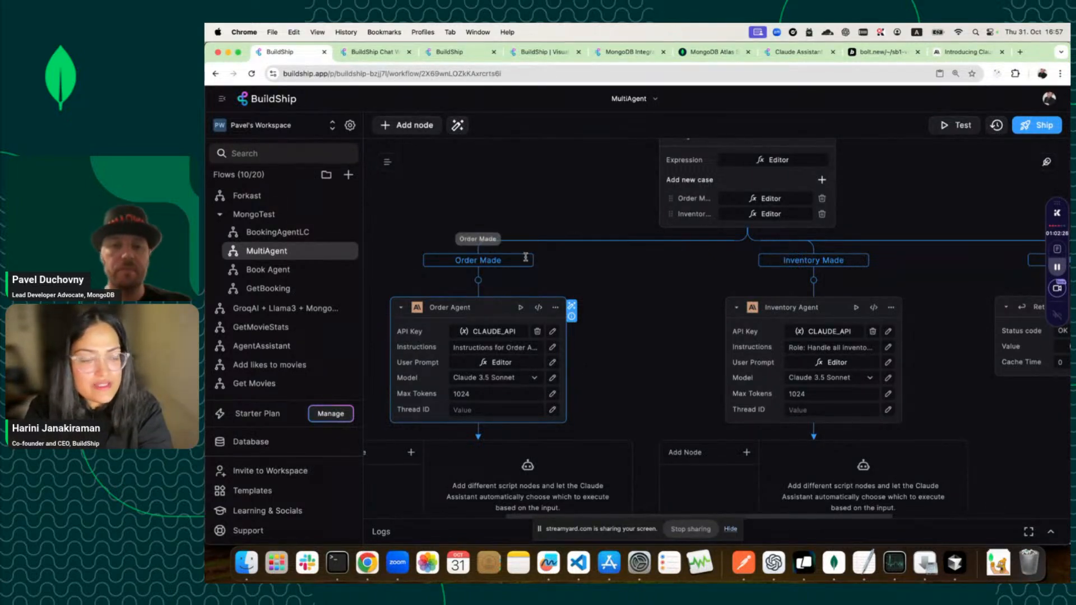
{"action": "scroll", "coordinate": [539, 457], "scroll_direction": "down", "scroll_amount": 2}
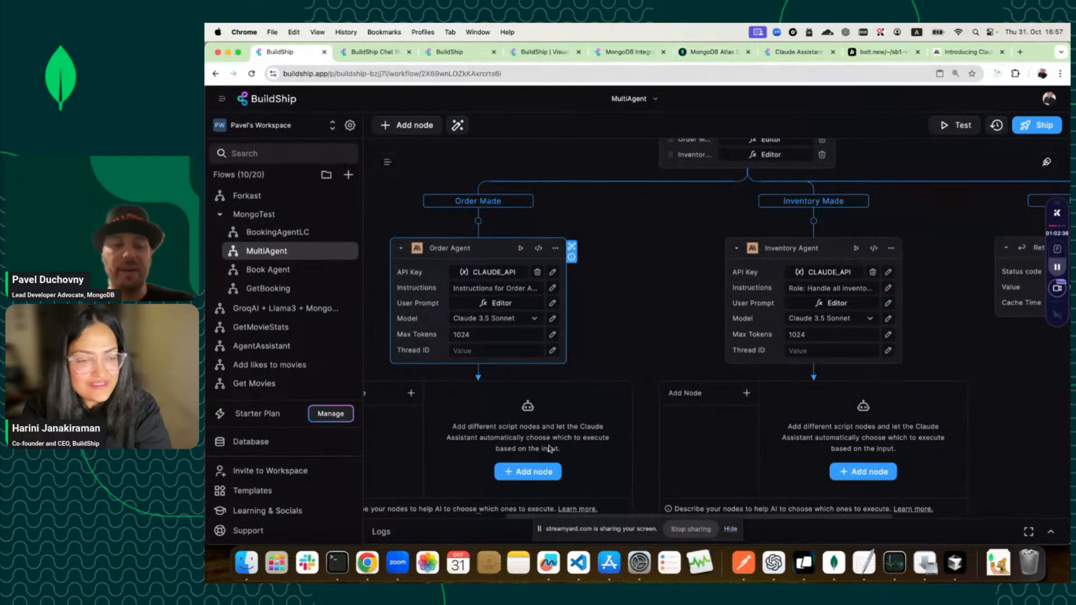
{"action": "right_click", "coordinate": [364, 557]}
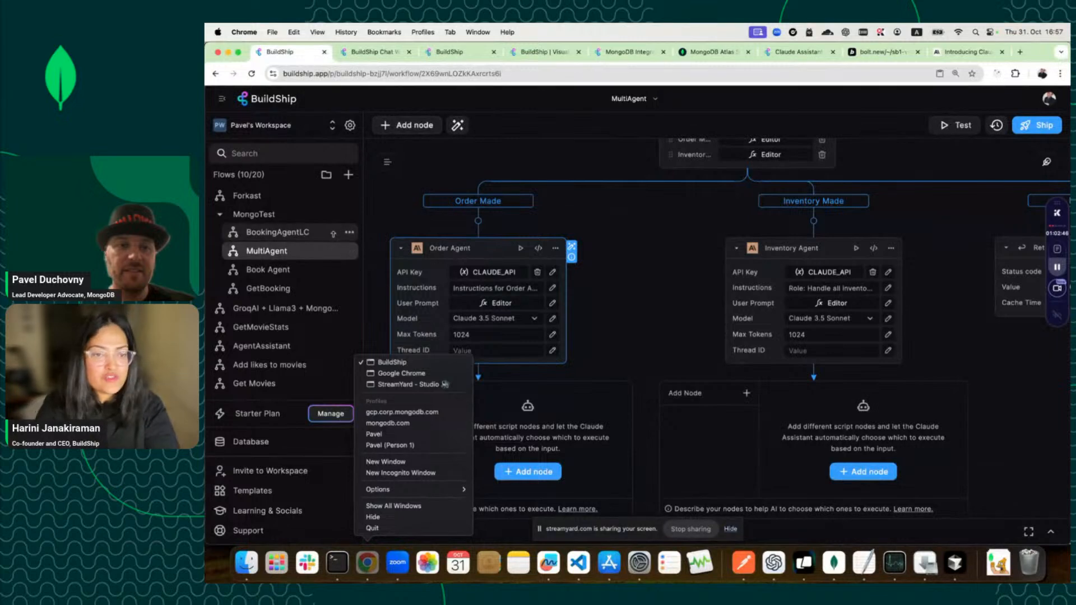
From the BookingAgentLC flow's menu, generate a public remix link and copy it.
{"action": "left_click", "coordinate": [349, 232]}
{"action": "left_click", "coordinate": [352, 234]}
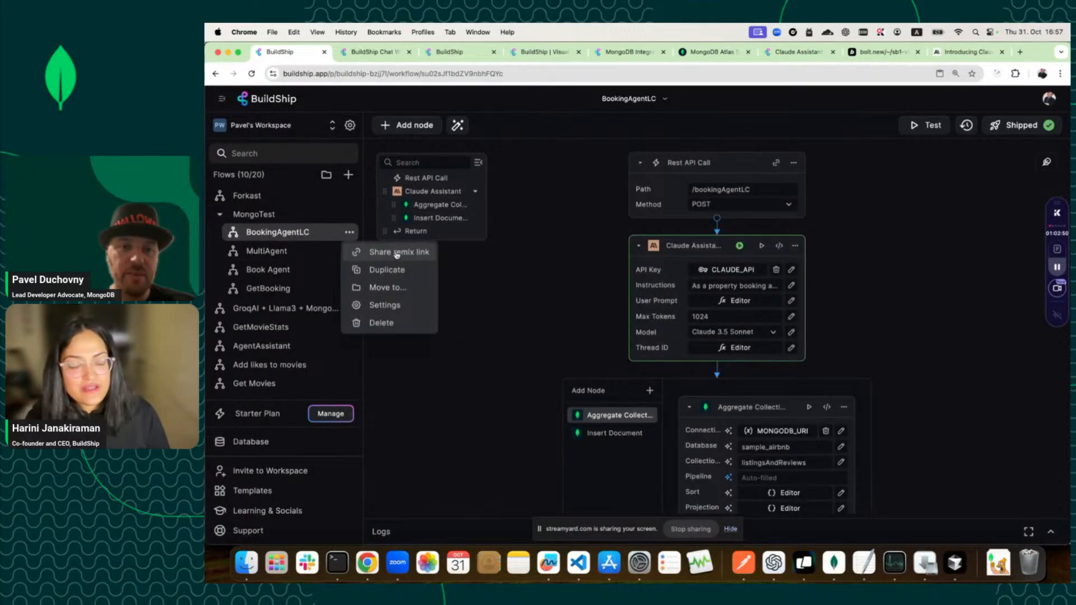
{"action": "left_click", "coordinate": [397, 253]}
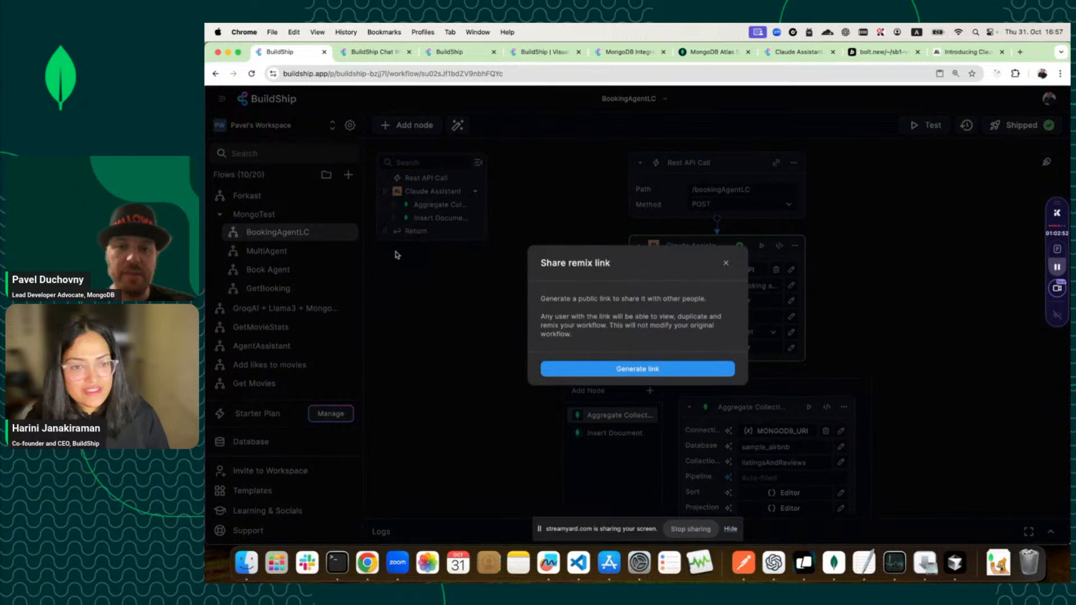
{"action": "left_click", "coordinate": [587, 370]}
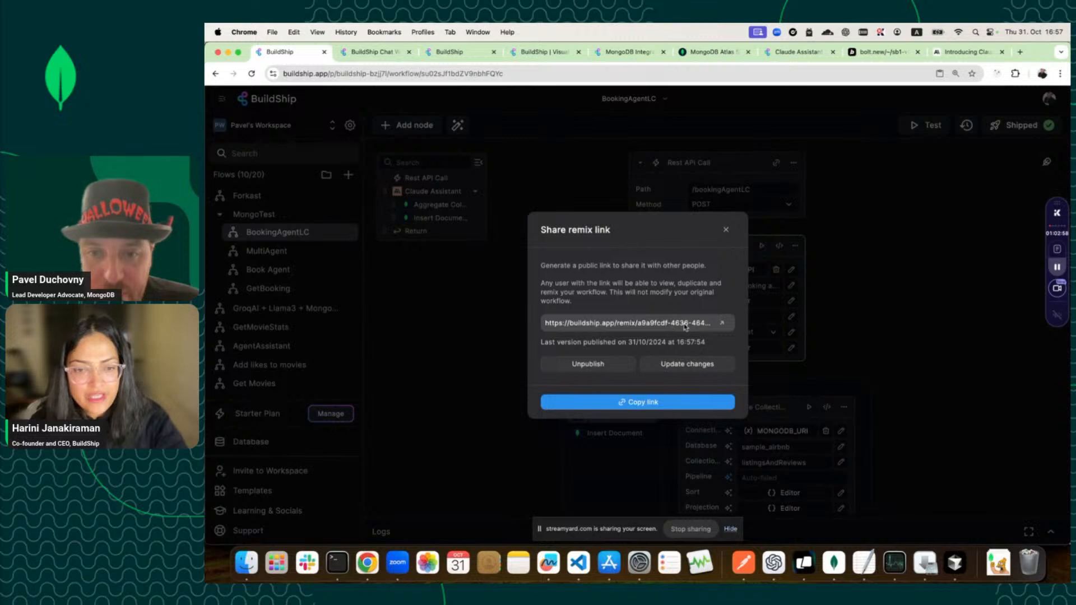
{"action": "left_click", "coordinate": [654, 404]}
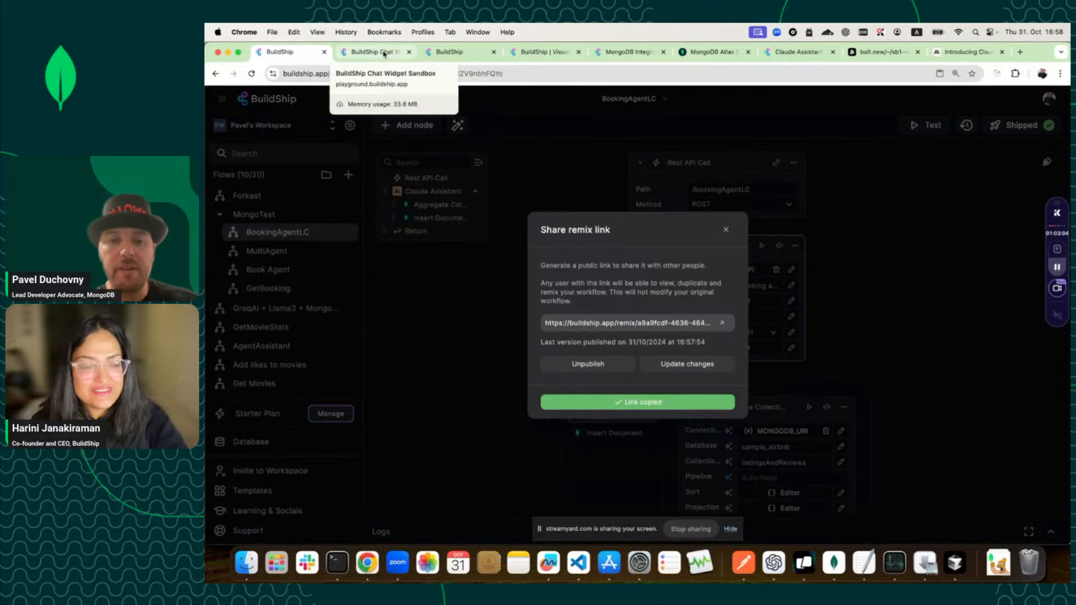
Switch to the MongoDB Atlas article tab, then bring the StreamYard - Studio window to front.
{"action": "left_click", "coordinate": [715, 52]}
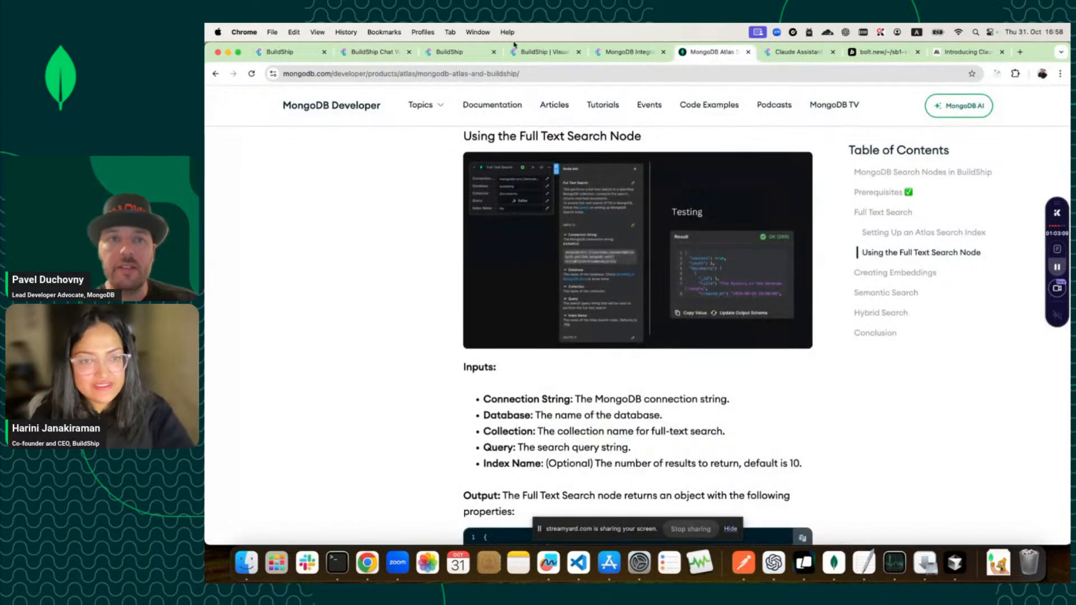
{"action": "right_click", "coordinate": [367, 563]}
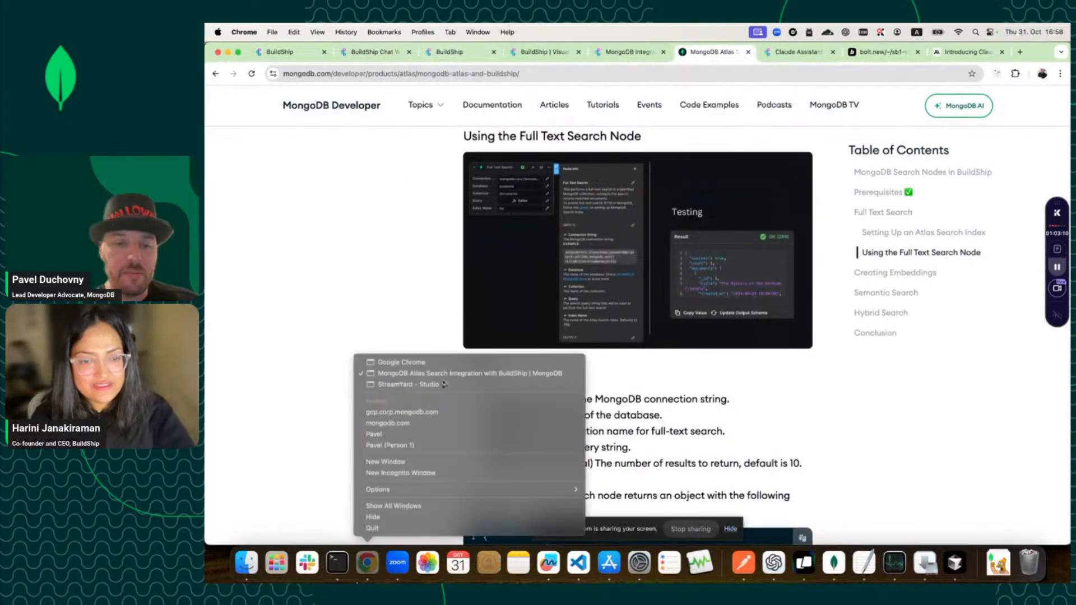
{"action": "left_click", "coordinate": [430, 385]}
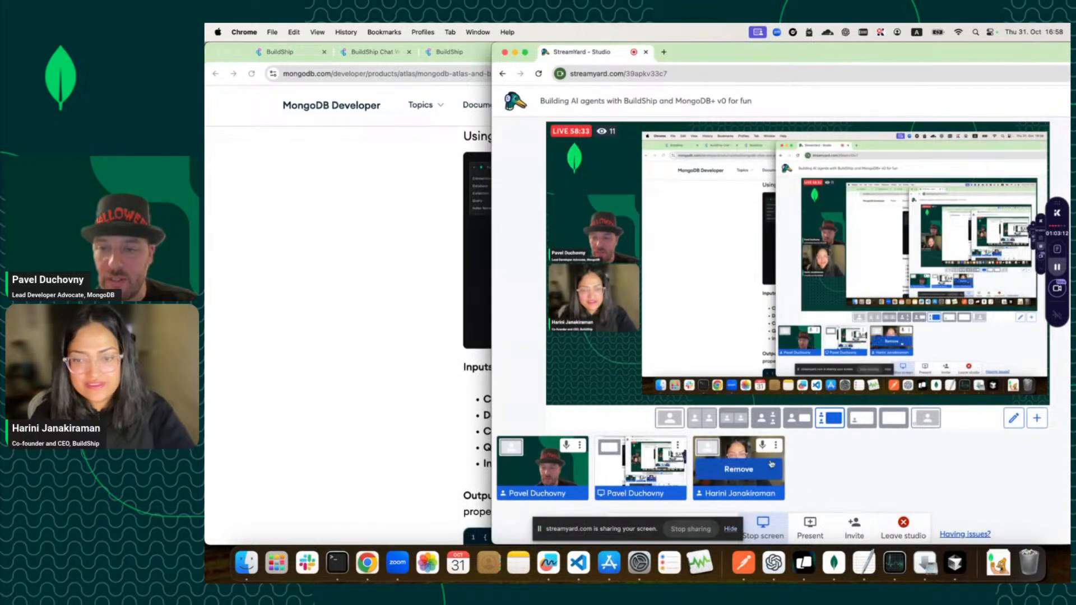